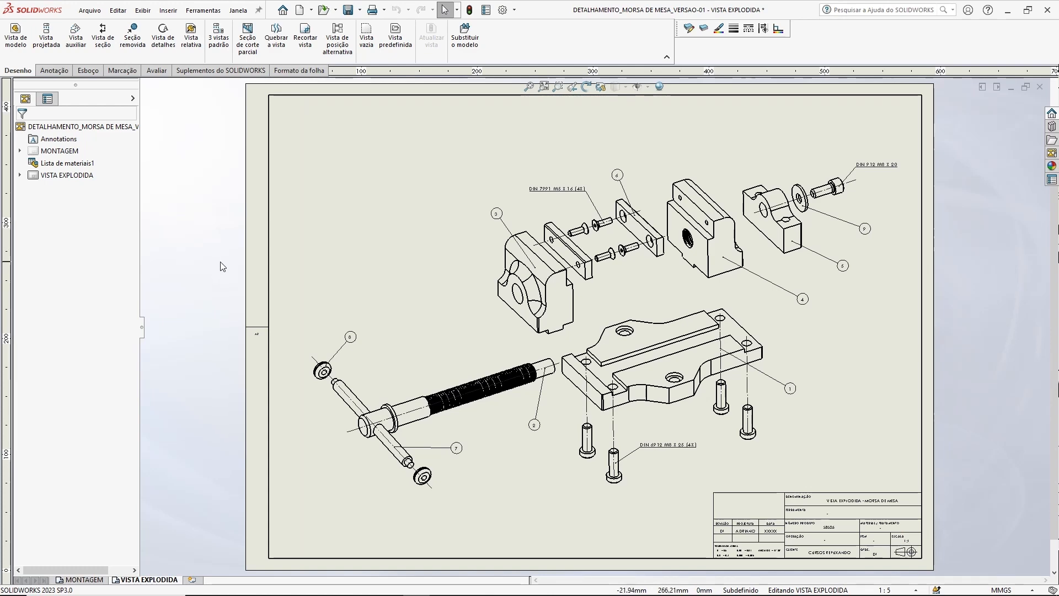
- Review the parts list on the MONTAGEM sheet and return to the VISTA EXPLODIDA sheet
click(83, 580)
scroll(656, 281, down, 5)
scroll(656, 282, down, 3)
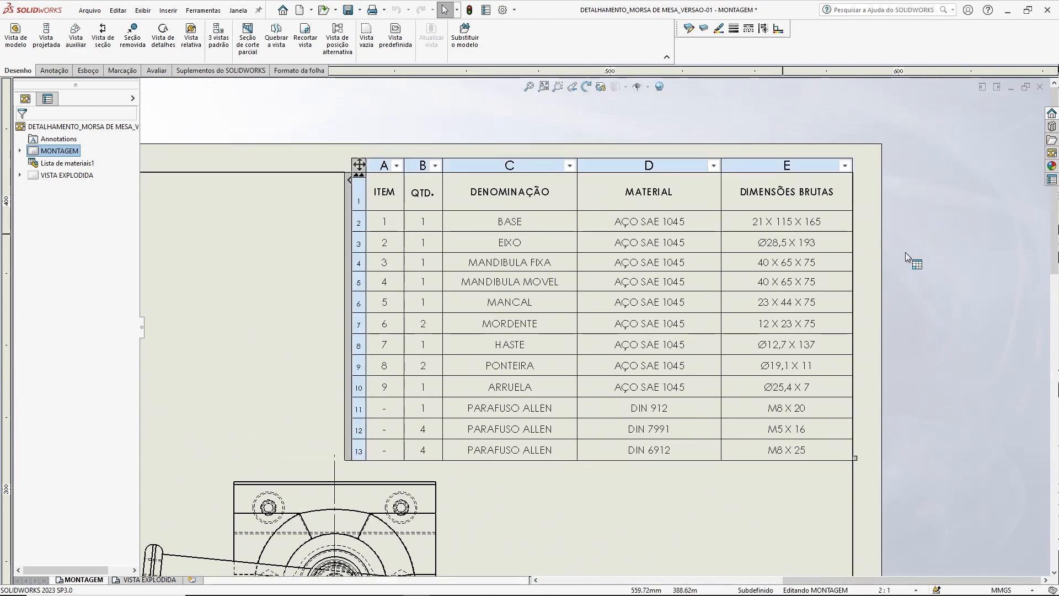
middle_drag(991, 298, 936, 284)
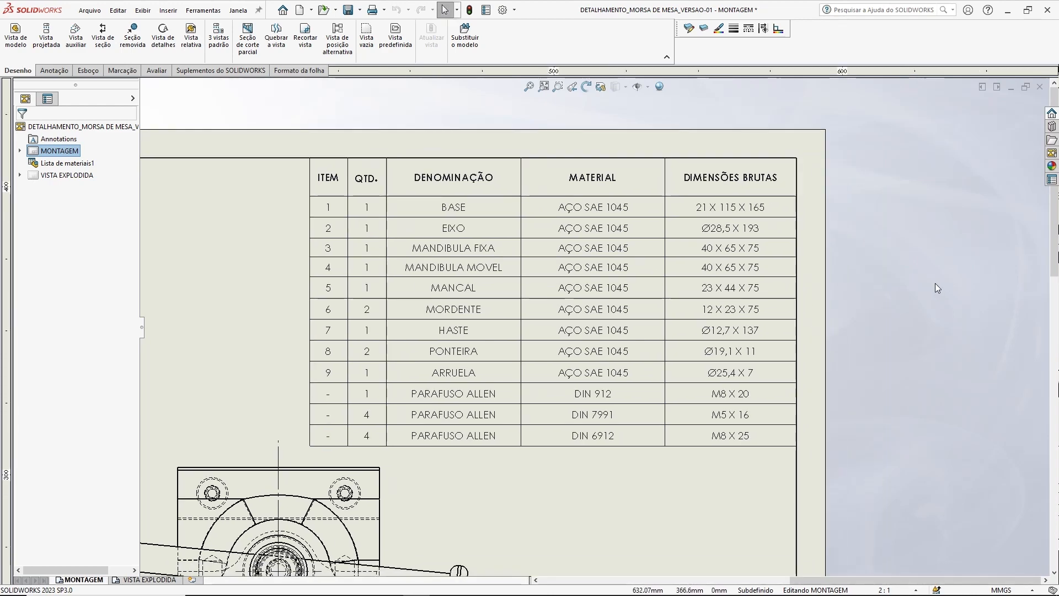
key(f)
click(153, 580)
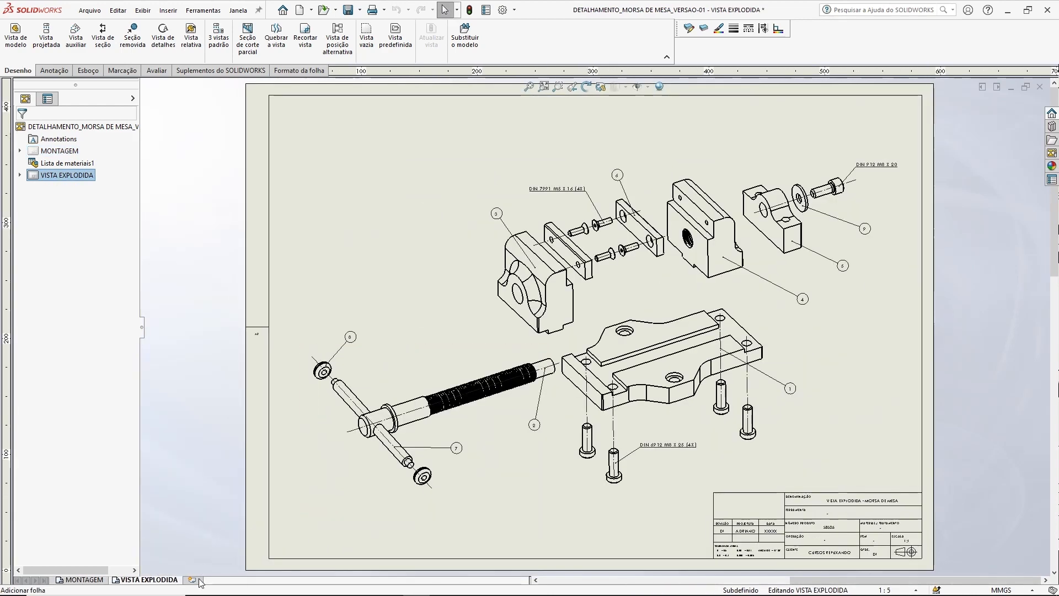
- Add a new drawing sheet and rename it ITEM 001
click(191, 580)
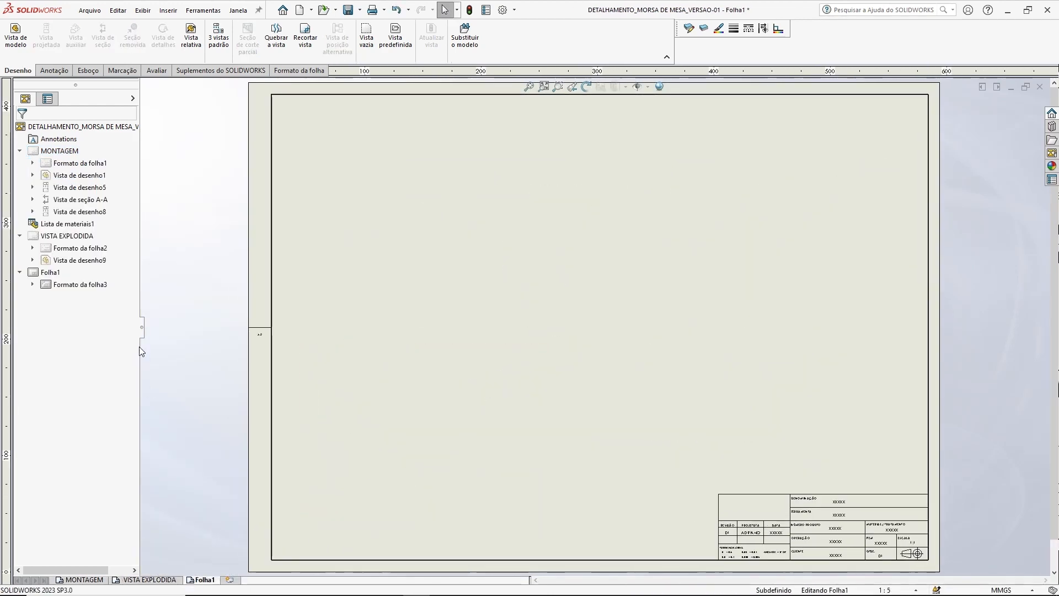
scroll(263, 333, down, 4)
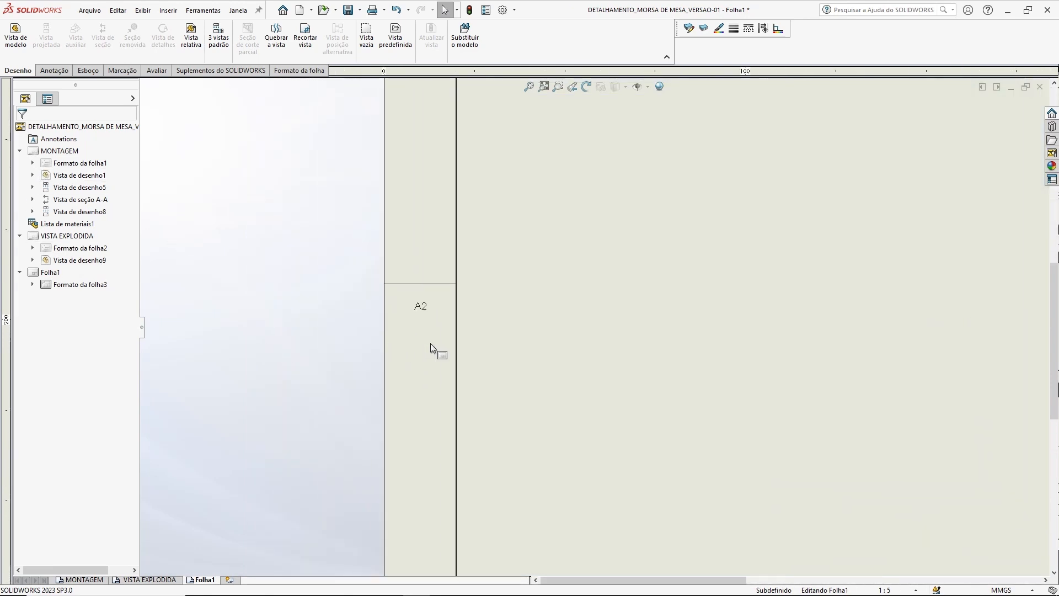
key(f)
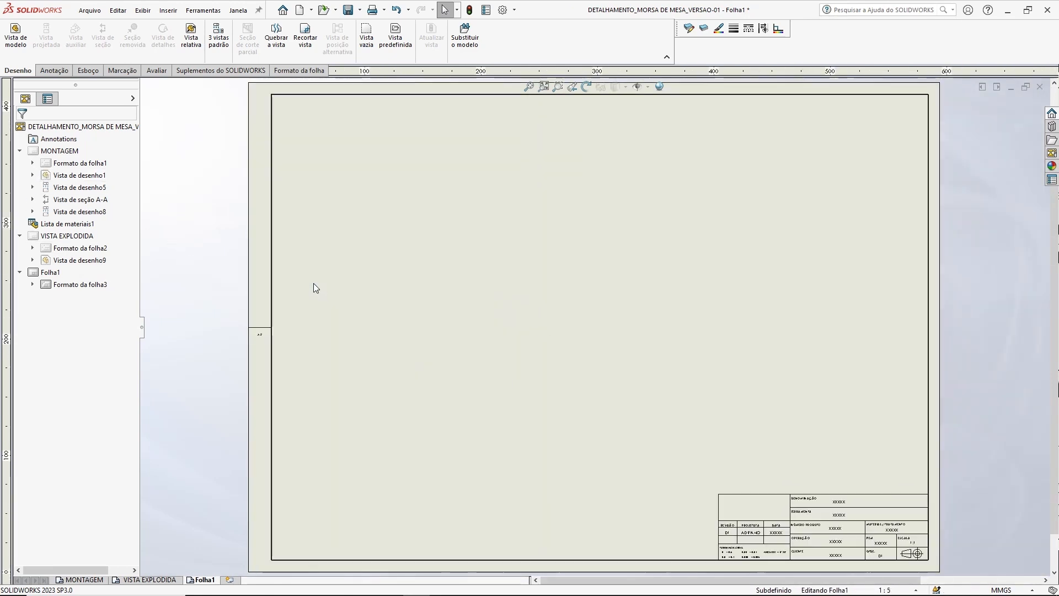
click(20, 151)
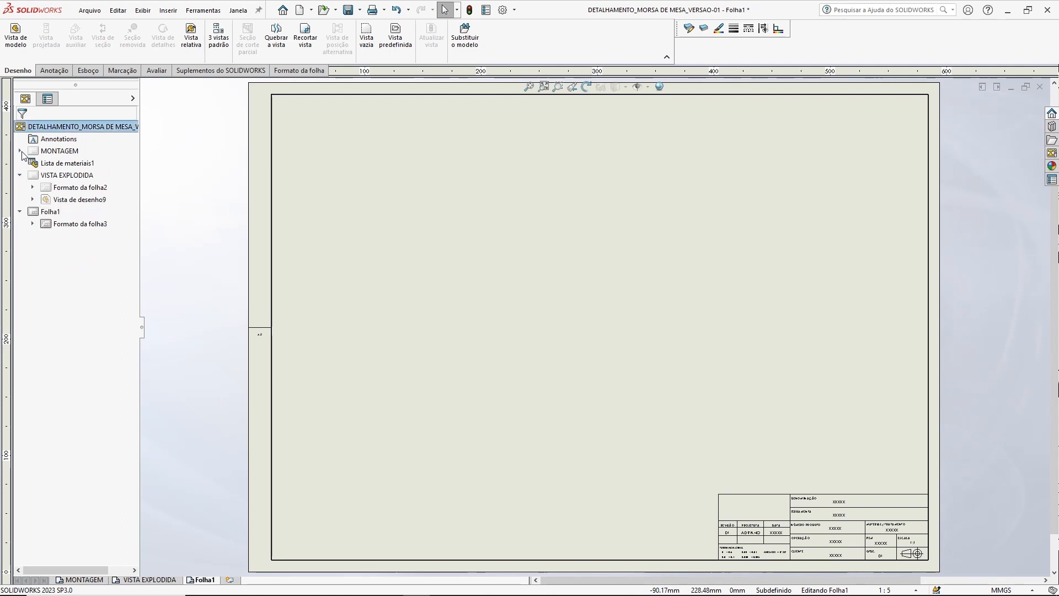
click(21, 175)
click(49, 189)
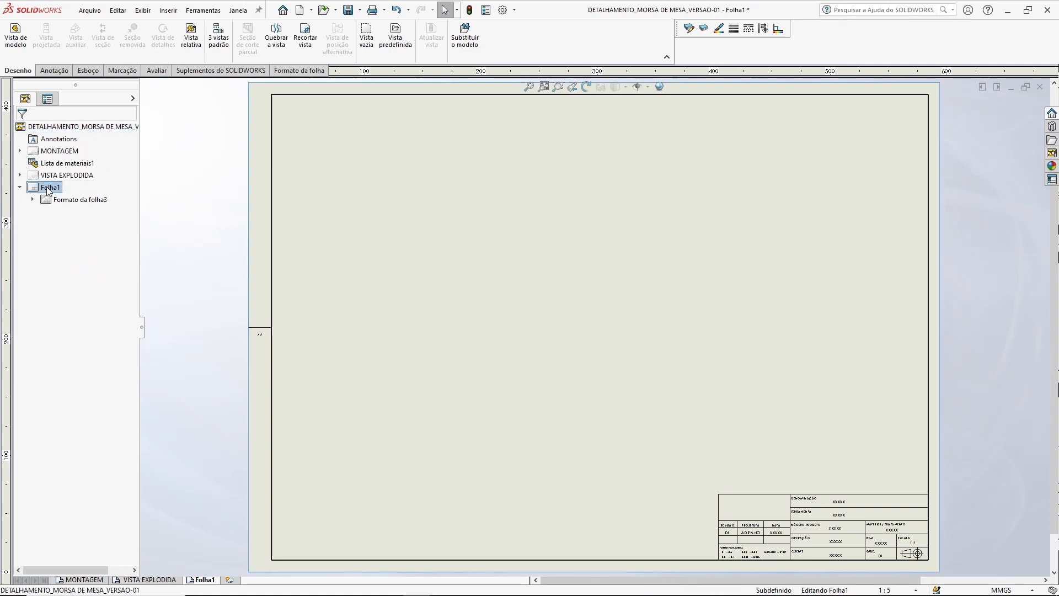
click(49, 188)
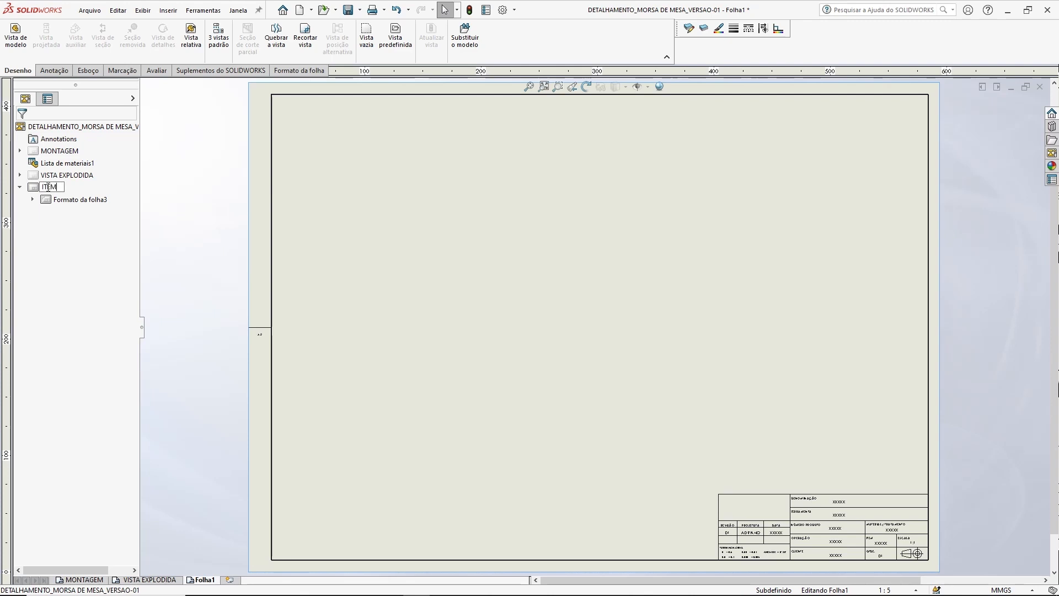
key(Return)
click(194, 195)
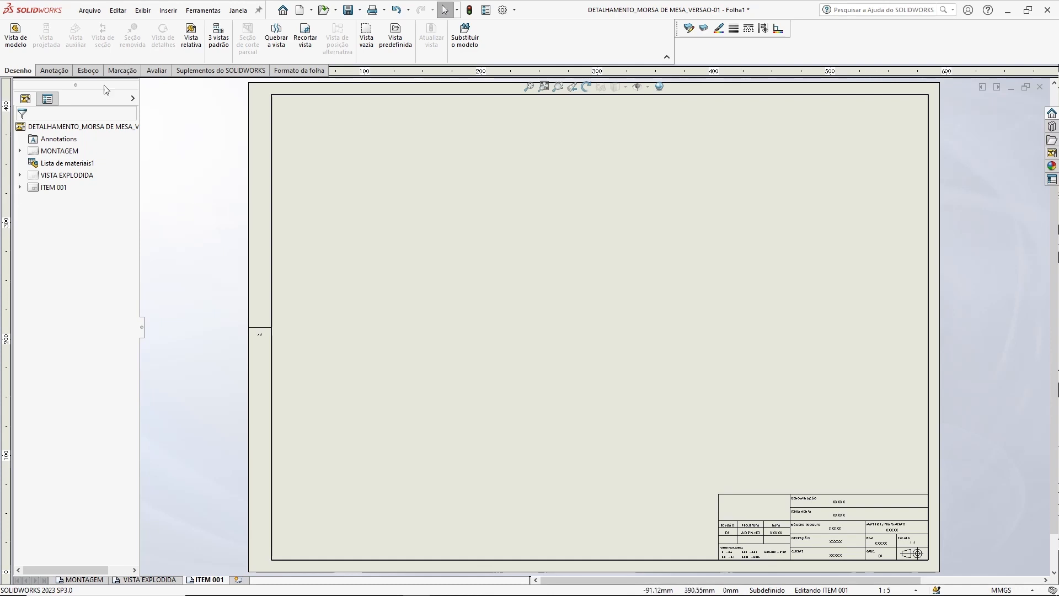
- Insert a model view of 001_BASE.SLDPRT with hidden lines visible on the left part of the ITEM 001 sheet
click(17, 37)
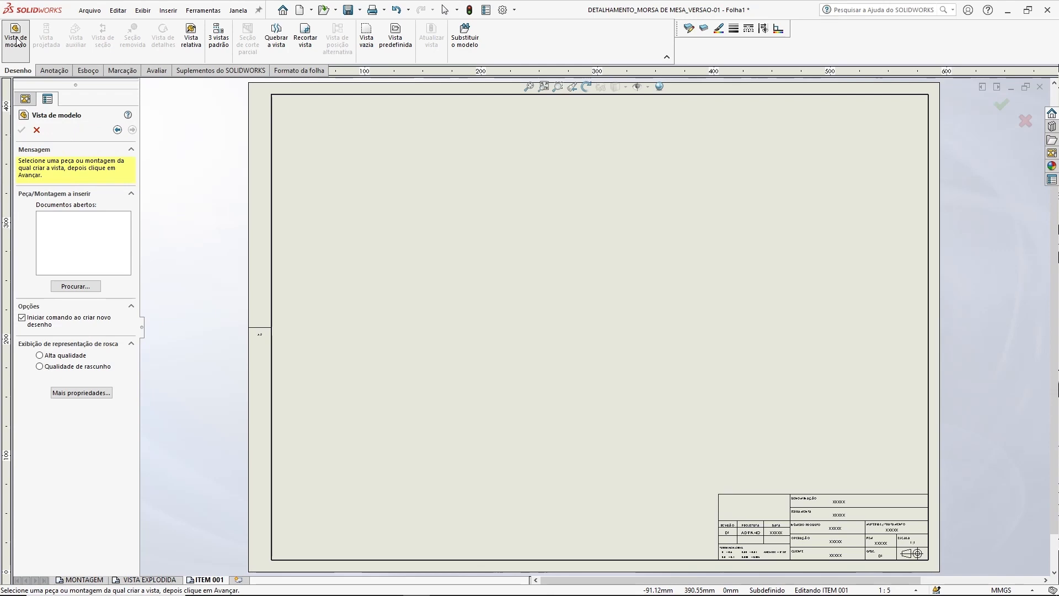
click(82, 286)
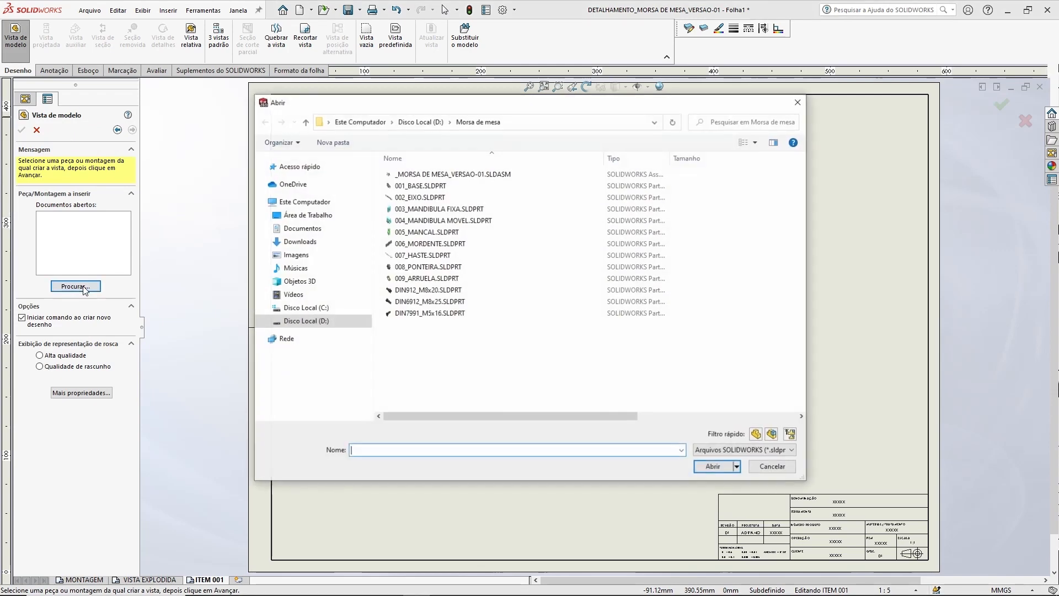
click(403, 188)
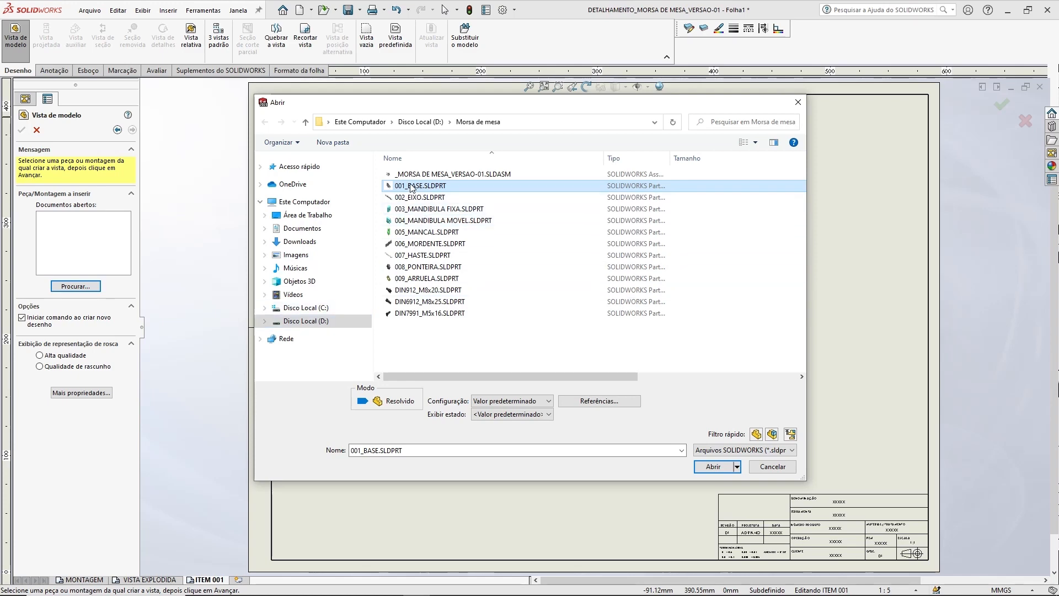
click(713, 466)
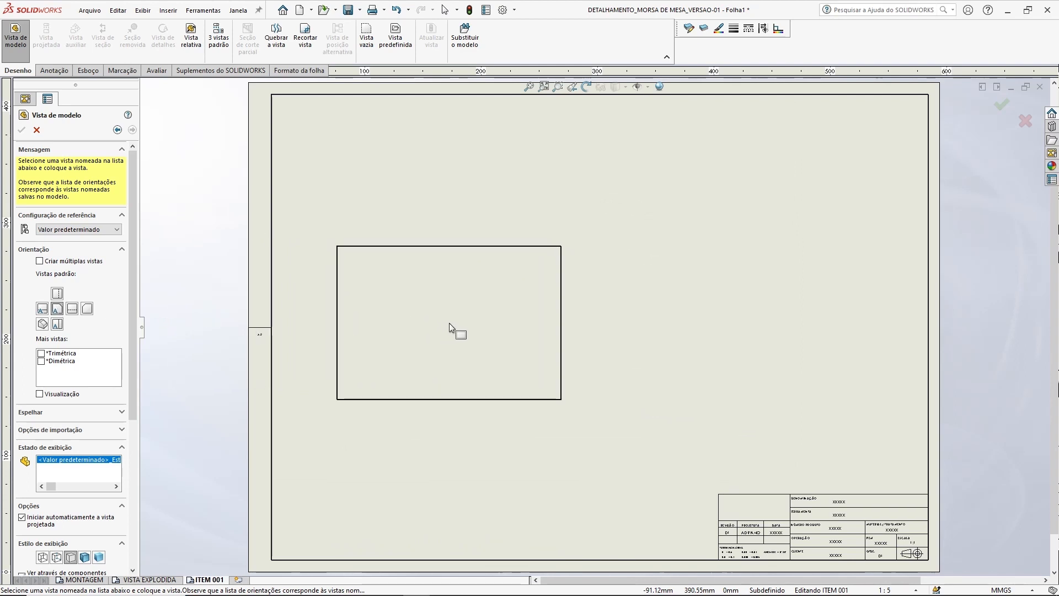
drag(134, 294, 136, 453)
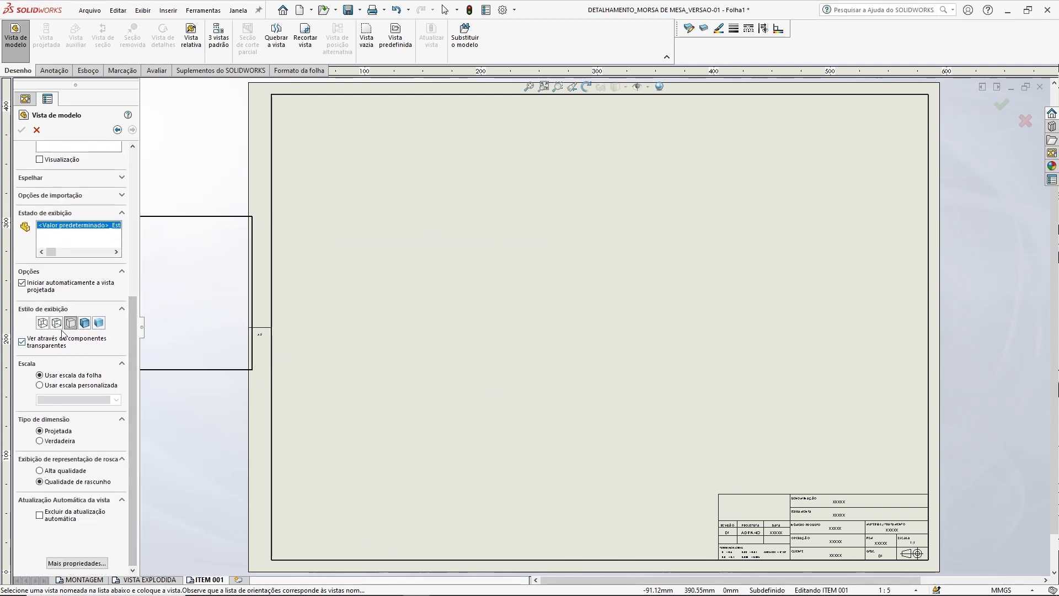
click(56, 324)
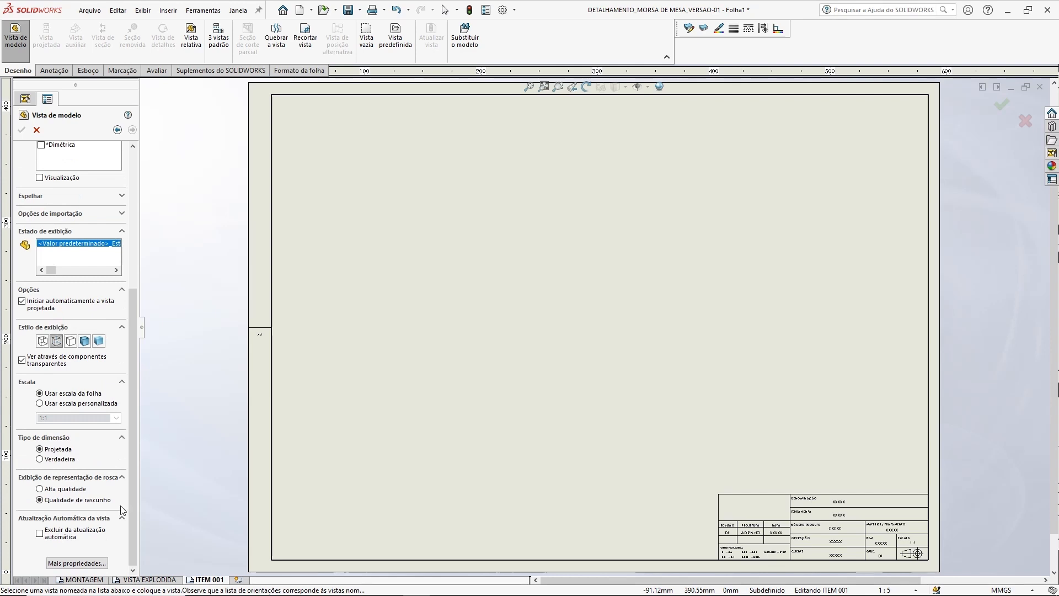
click(453, 310)
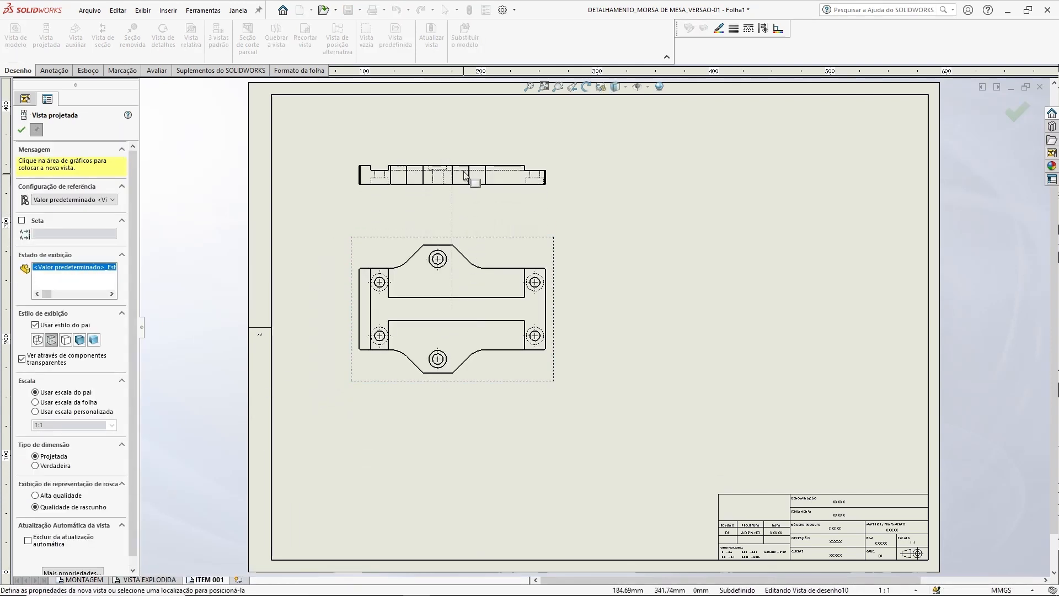
- Place a projected view of the base above its plan view
click(464, 168)
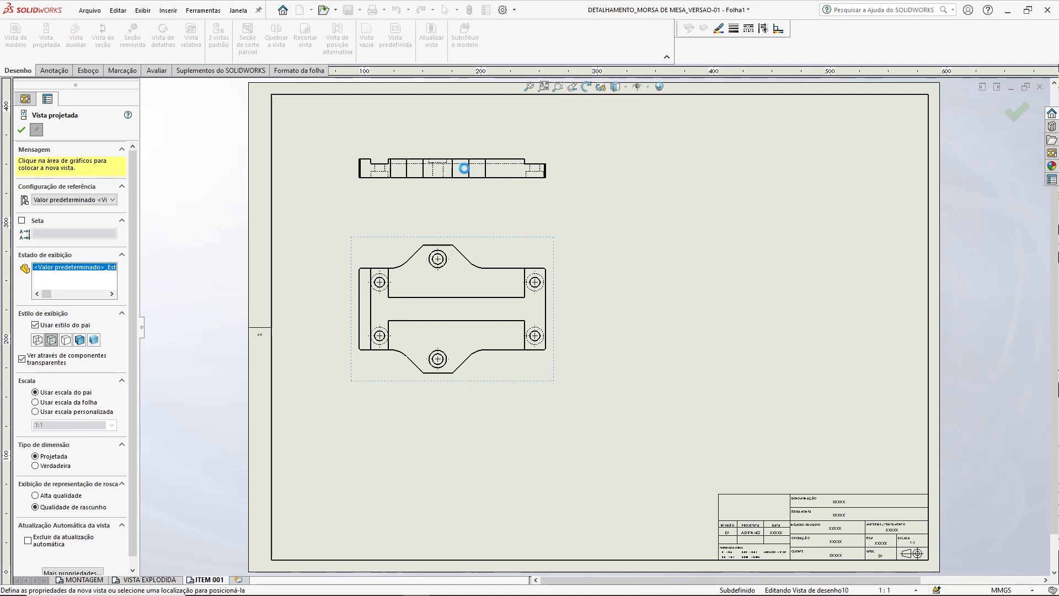
key(Escape)
scroll(555, 252, down, 3)
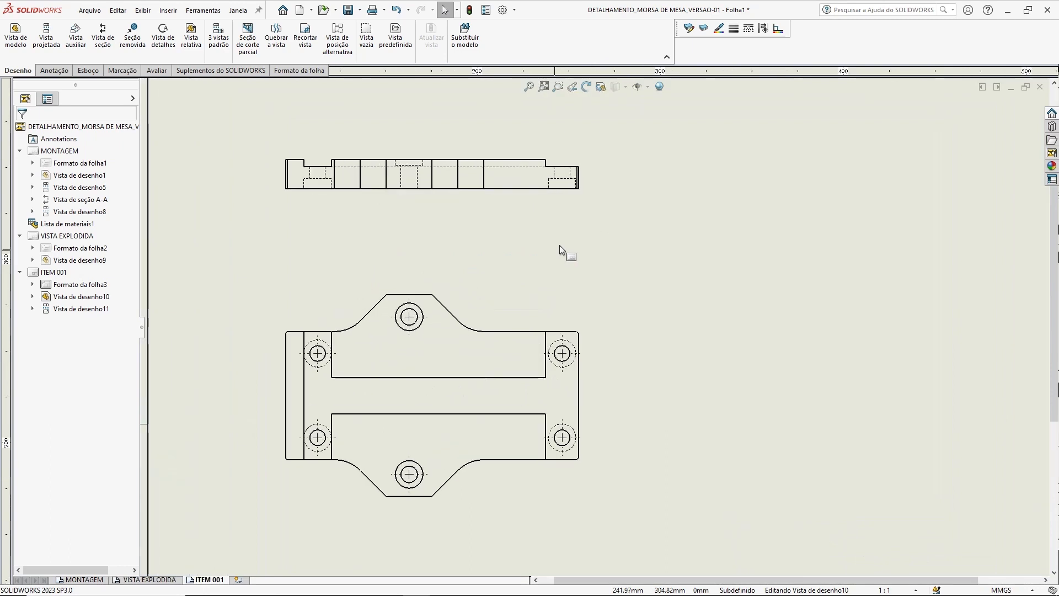
drag(613, 305, 630, 310)
key(Escape)
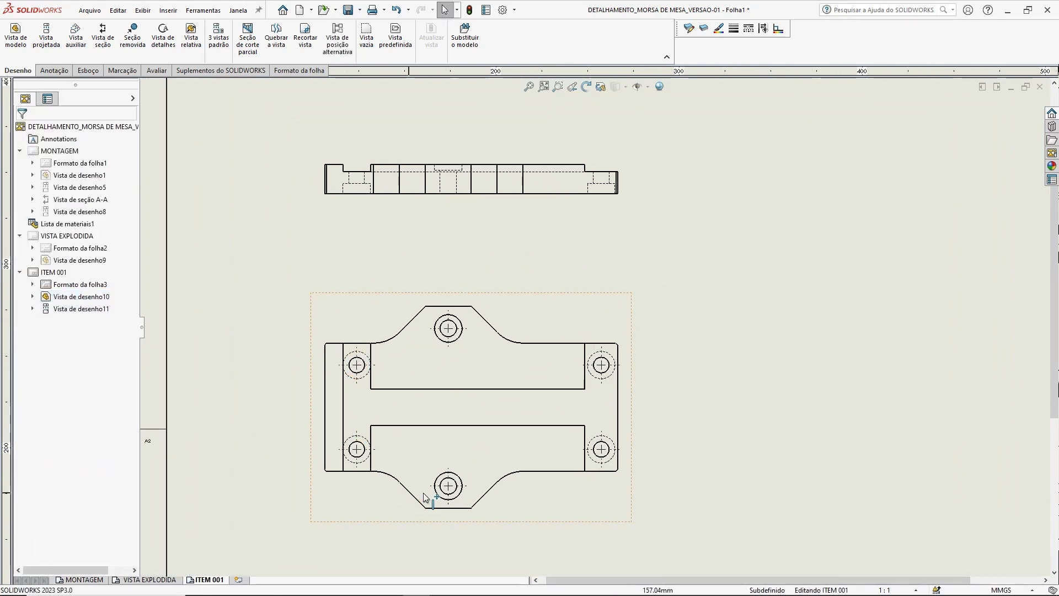
- Examine the counterbored holes and hidden lines in the base's plan view and projected view
scroll(375, 458, down, 2)
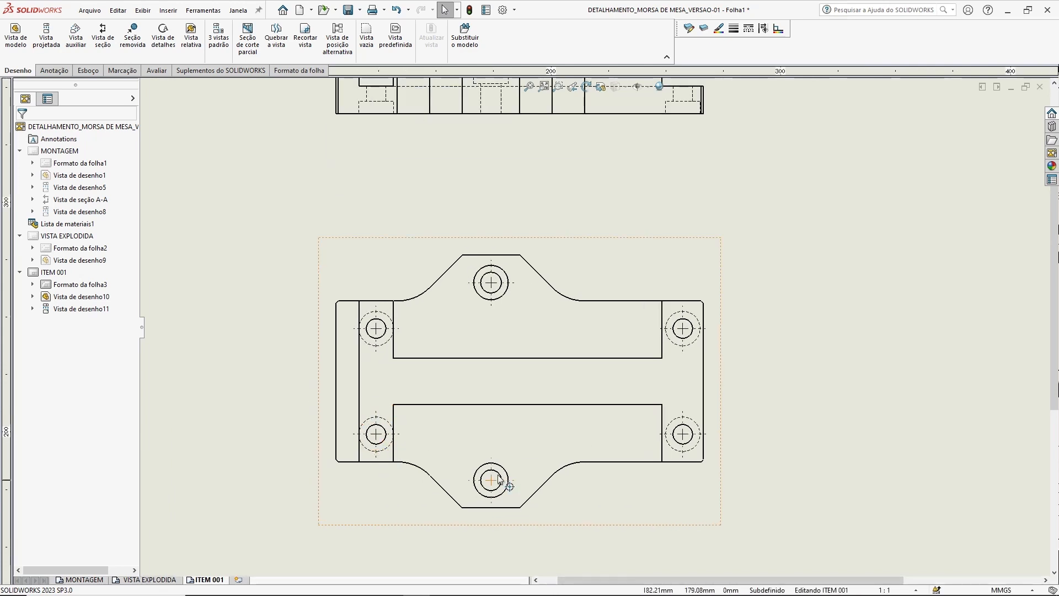
middle_drag(566, 210, 530, 344)
scroll(458, 264, down, 2)
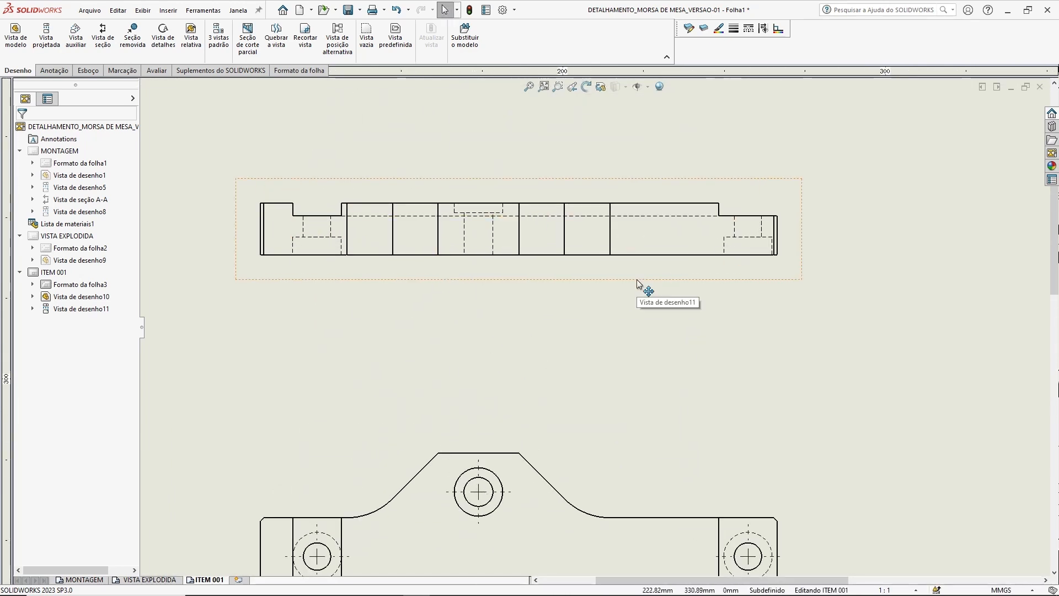
scroll(628, 298, up, 2)
middle_drag(734, 350, 652, 256)
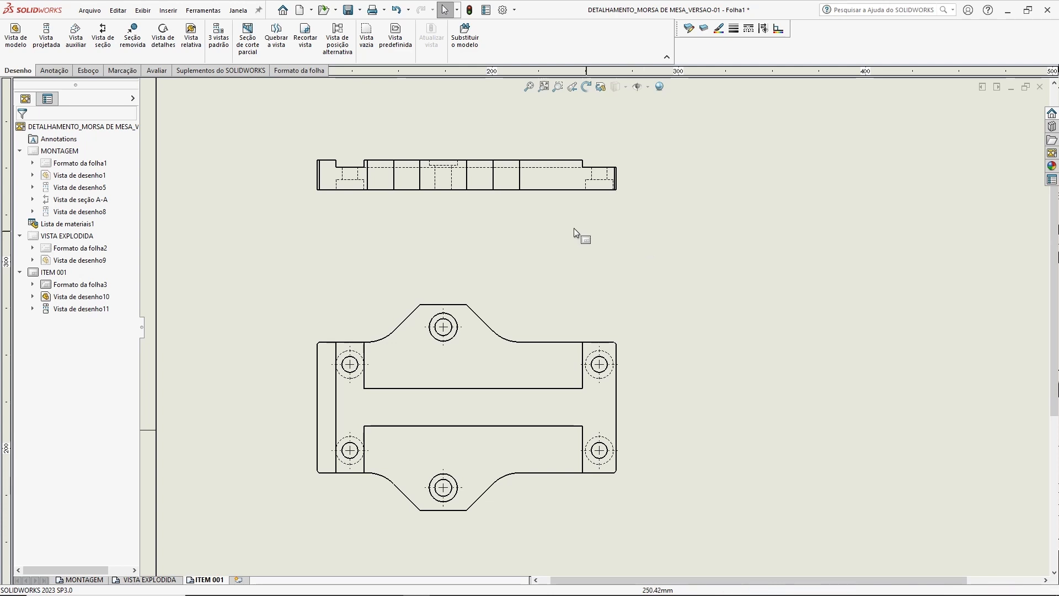
scroll(548, 260, down, 2)
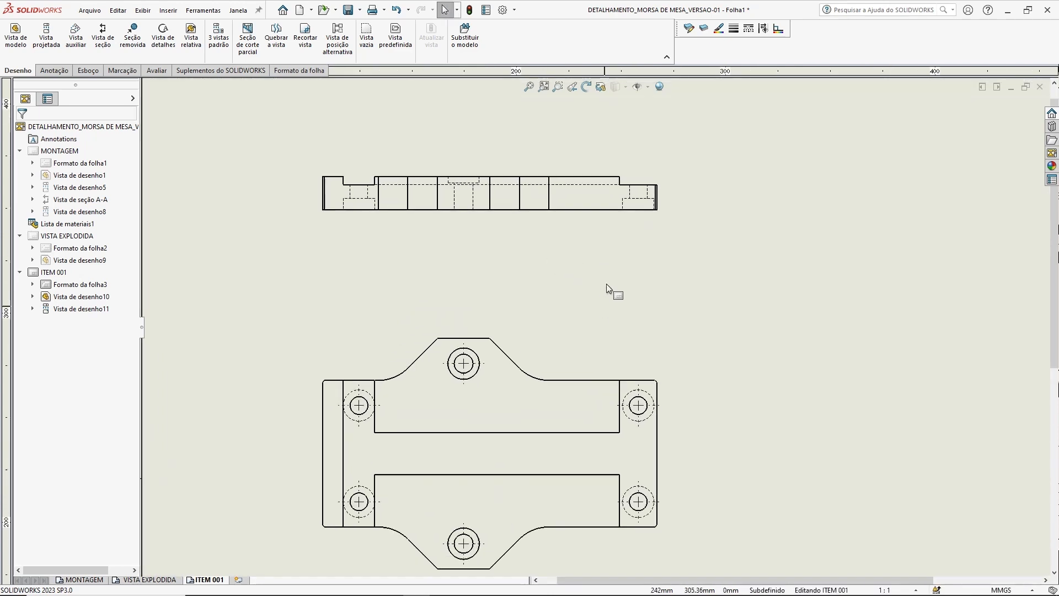
middle_drag(607, 288, 609, 244)
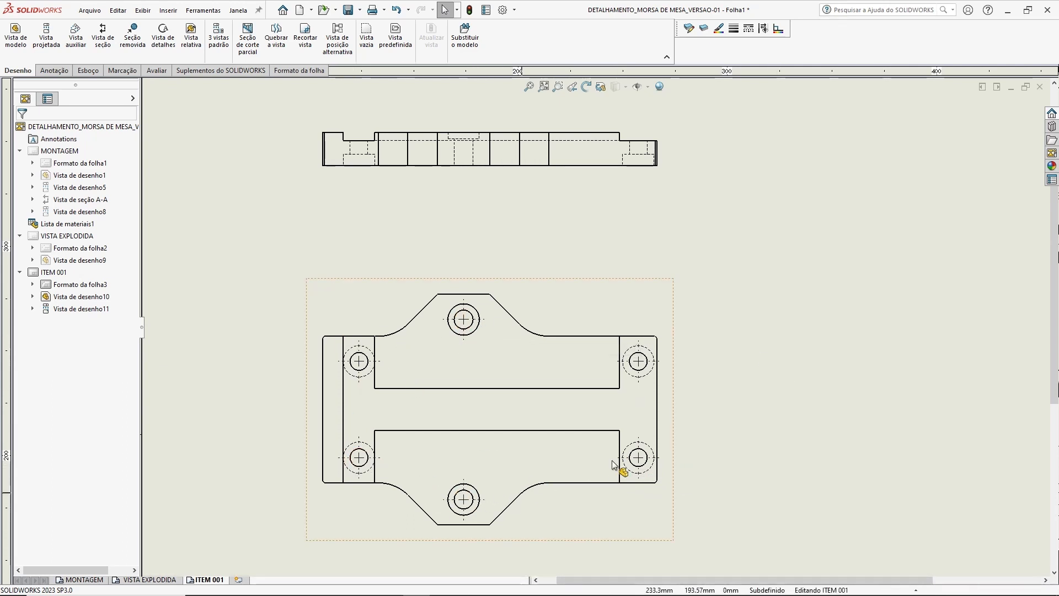
middle_drag(663, 220, 646, 237)
- Delete the projected view above the base's plan view
click(619, 198)
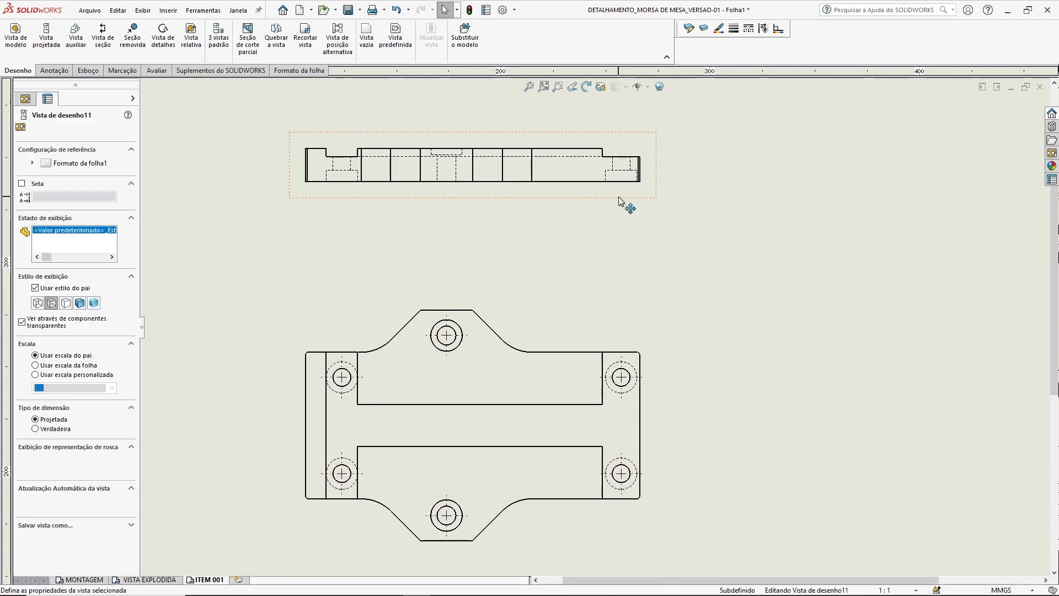
key(Delete)
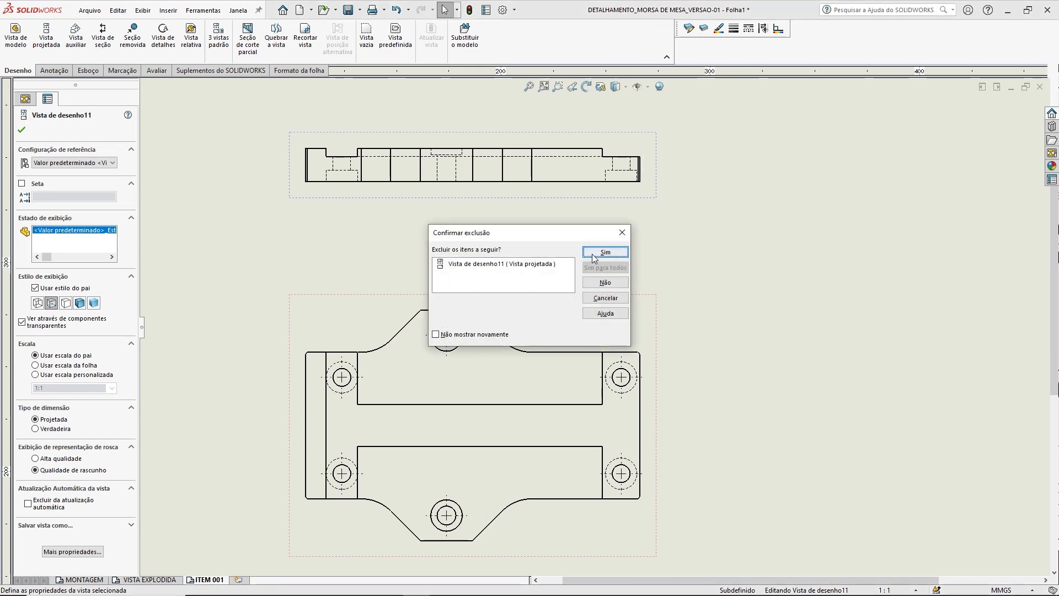
click(605, 252)
middle_drag(578, 248, 594, 230)
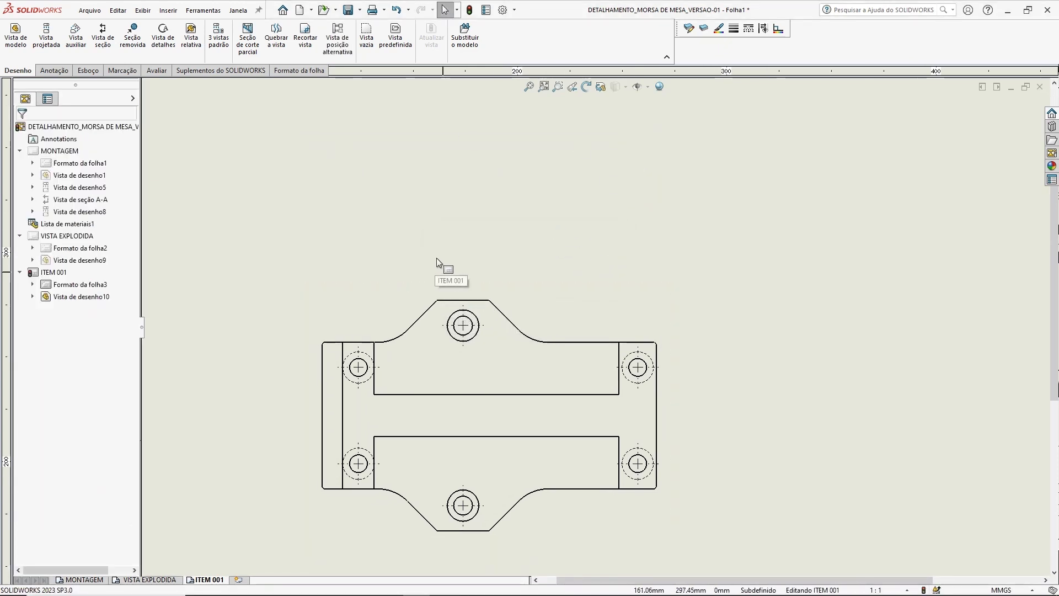
- Define a horizontal section line through the base's lower-left hole in the plan view, with a notch offset through the bottom middle hole
click(103, 40)
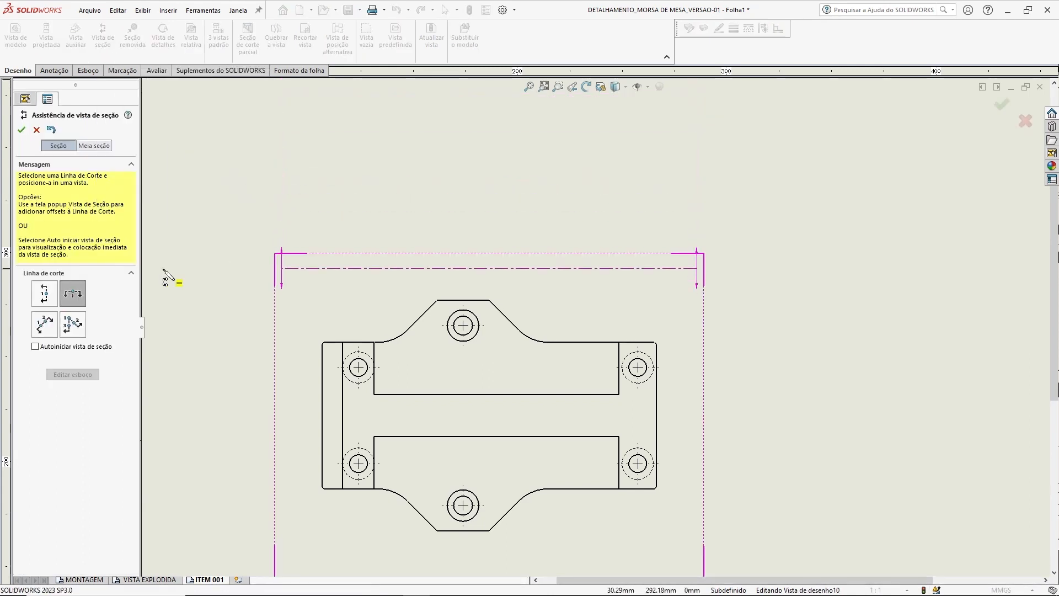
click(359, 465)
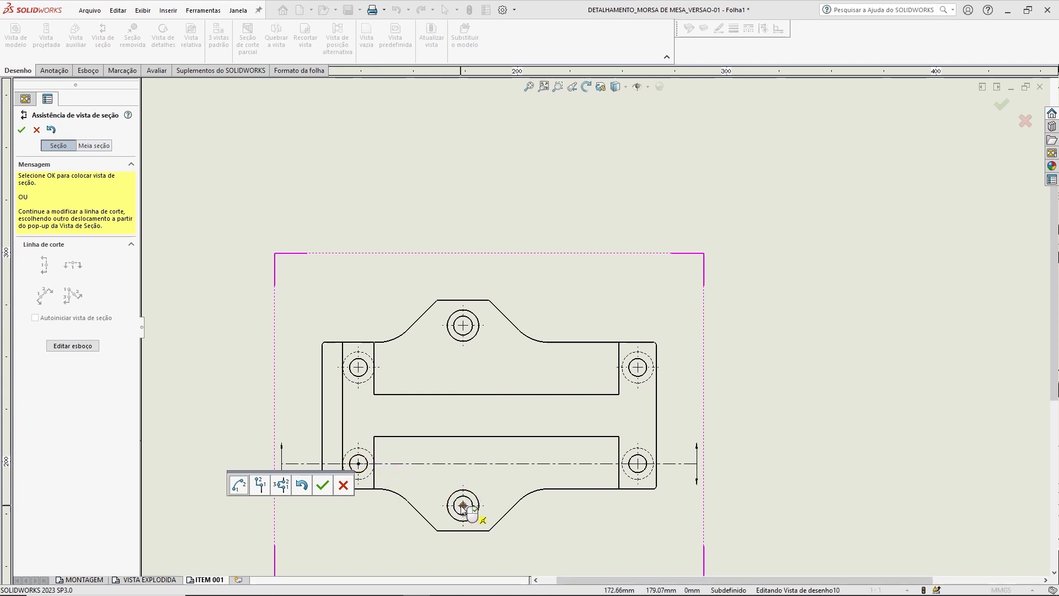
click(283, 485)
scroll(503, 427, down, 5)
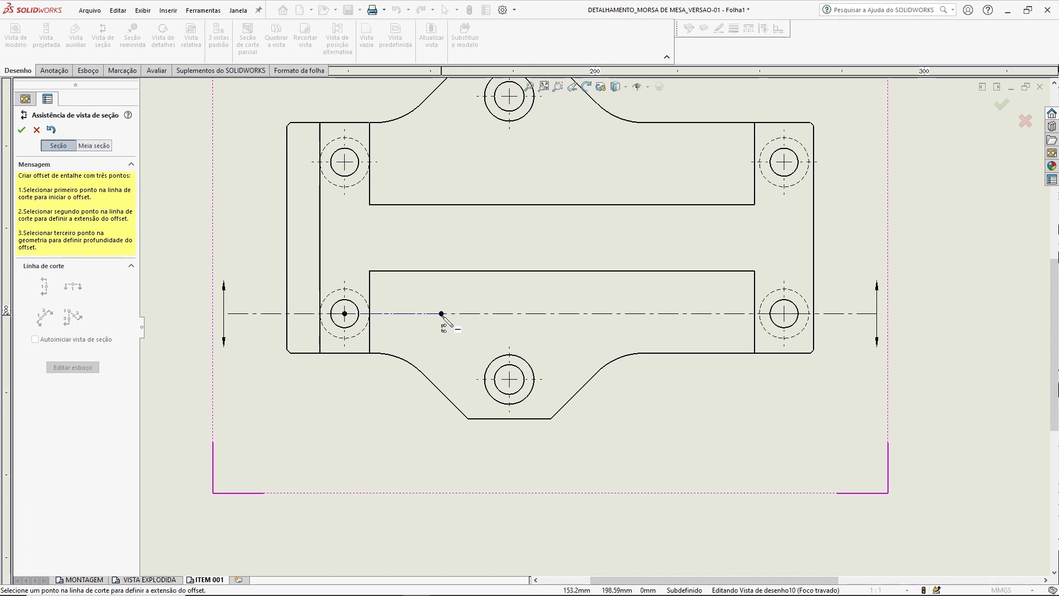
click(577, 313)
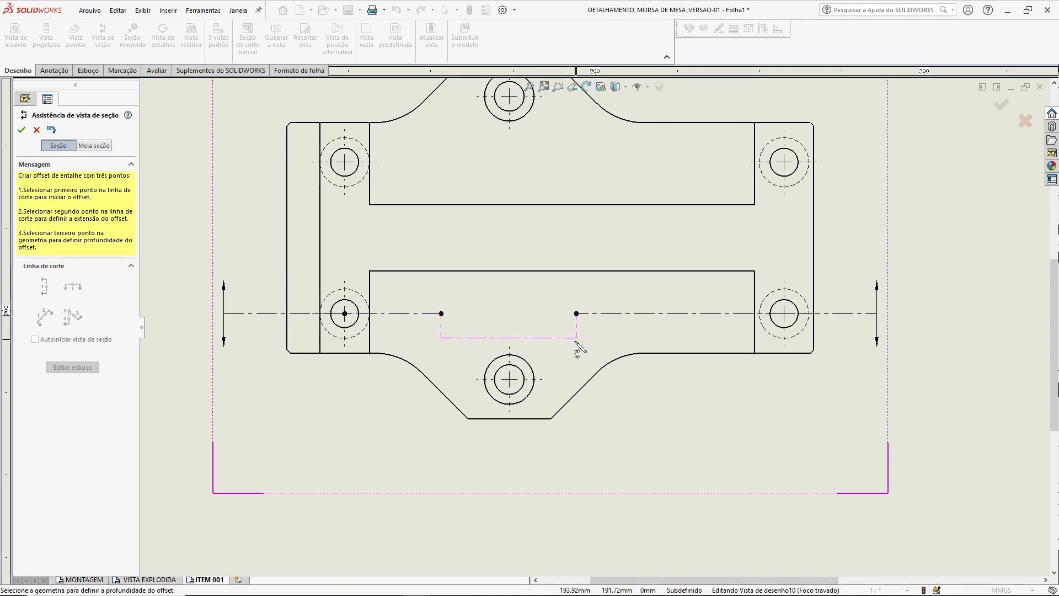
click(511, 382)
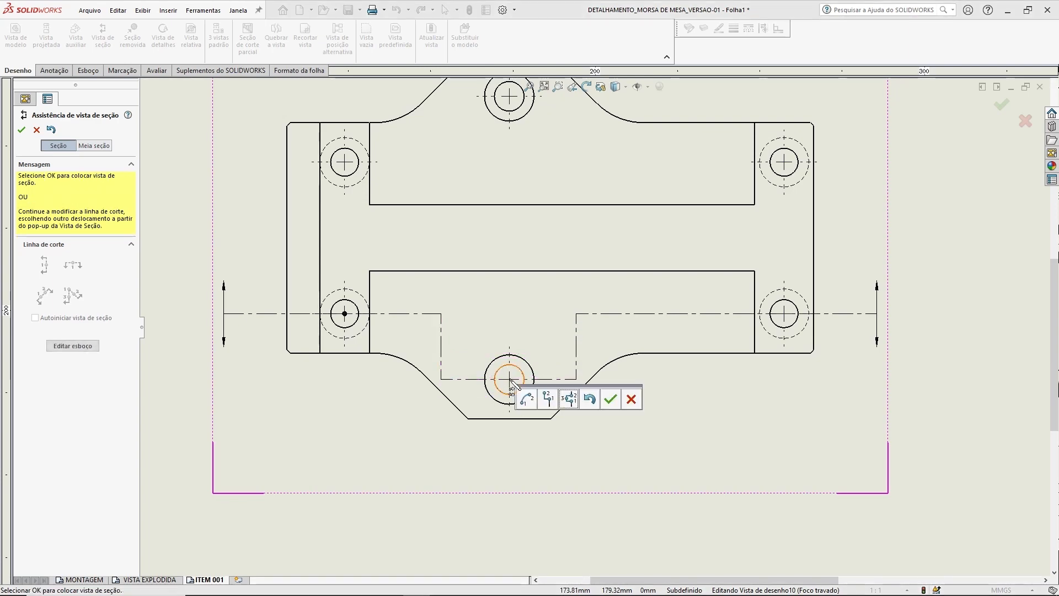
- Accept the offset cutting line and place the section view above the base's plan view
click(610, 399)
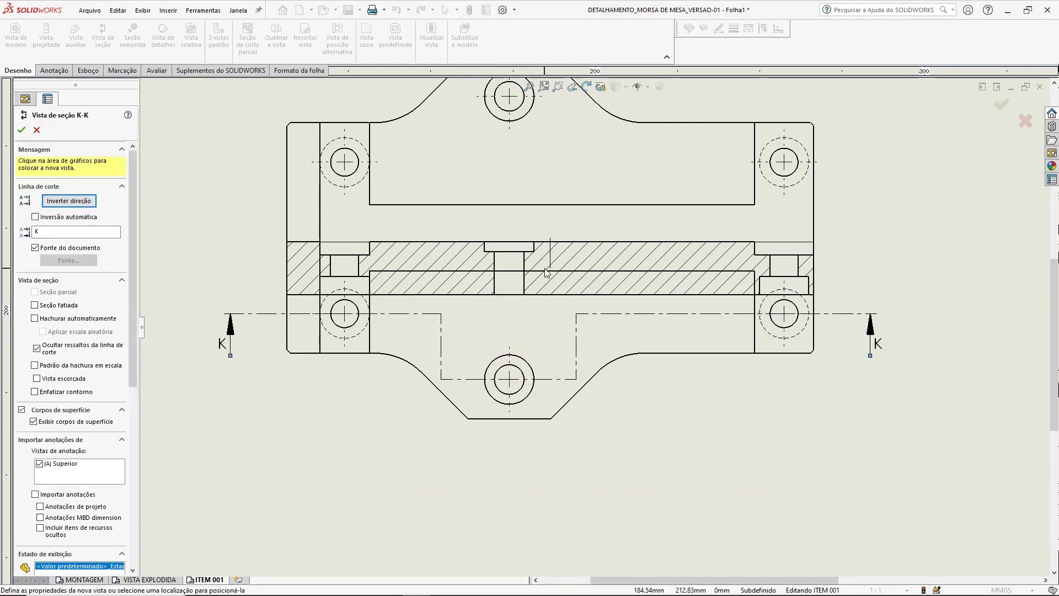
scroll(552, 298, up, 3)
scroll(547, 296, up, 2)
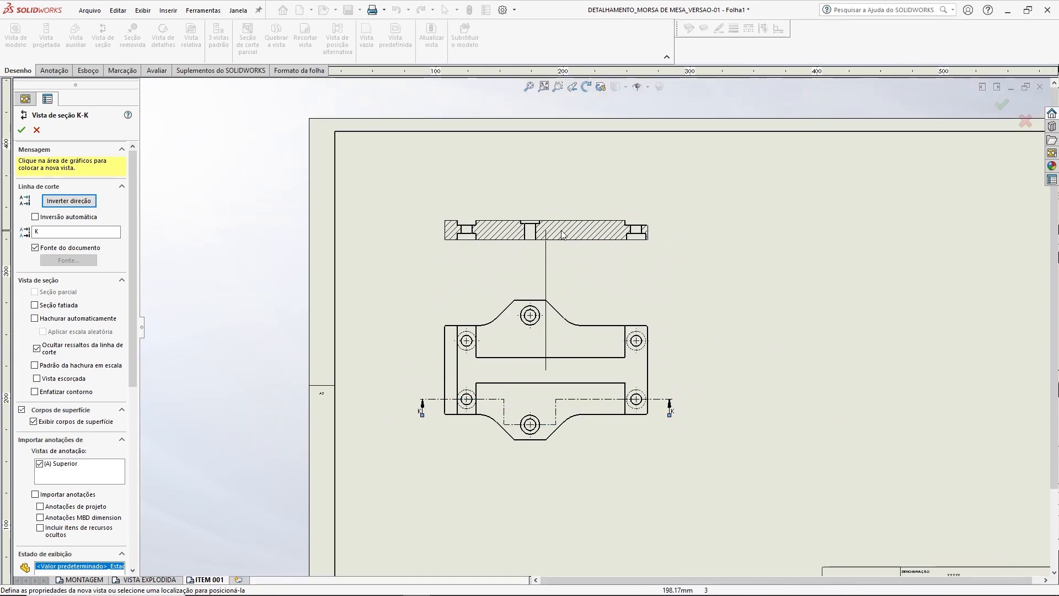
click(538, 263)
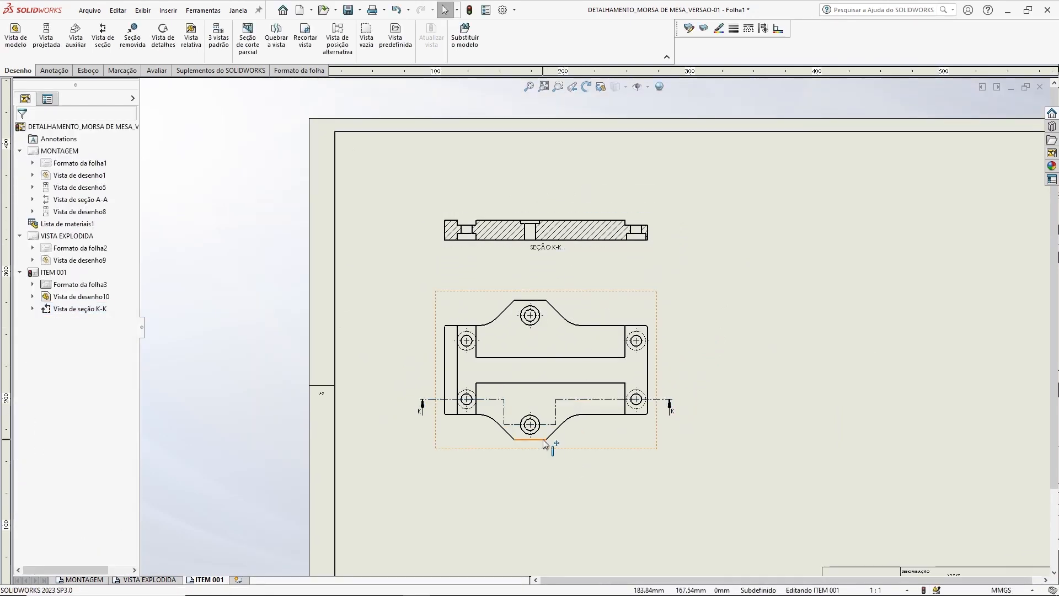
- Relabel the plan view's section line as A, accepting reuse of the existing label
scroll(543, 440, down, 3)
scroll(429, 334, down, 1)
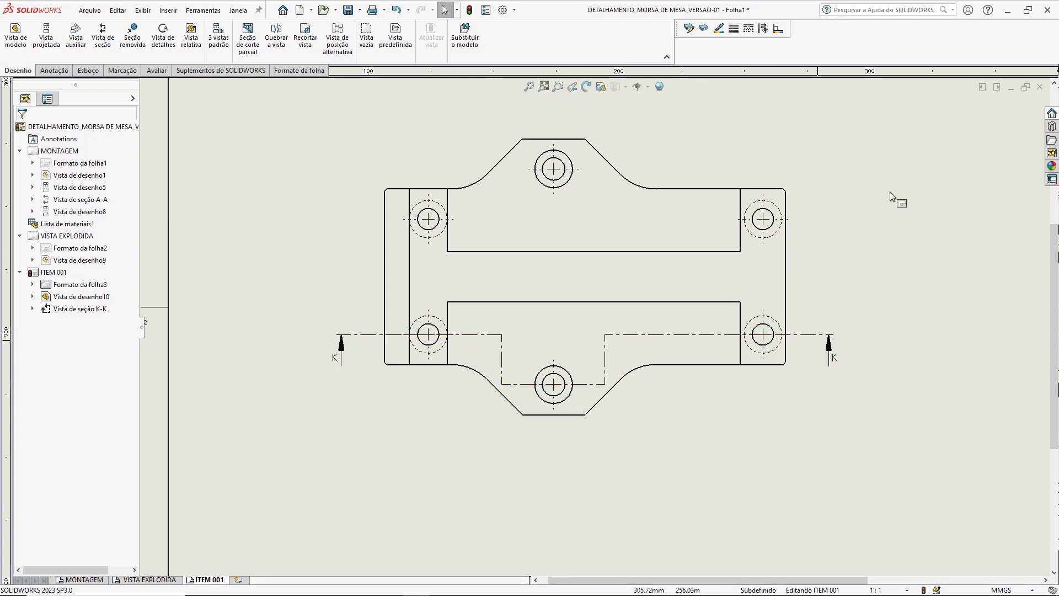
scroll(875, 193, up, 3)
scroll(586, 330, down, 1)
scroll(434, 297, down, 3)
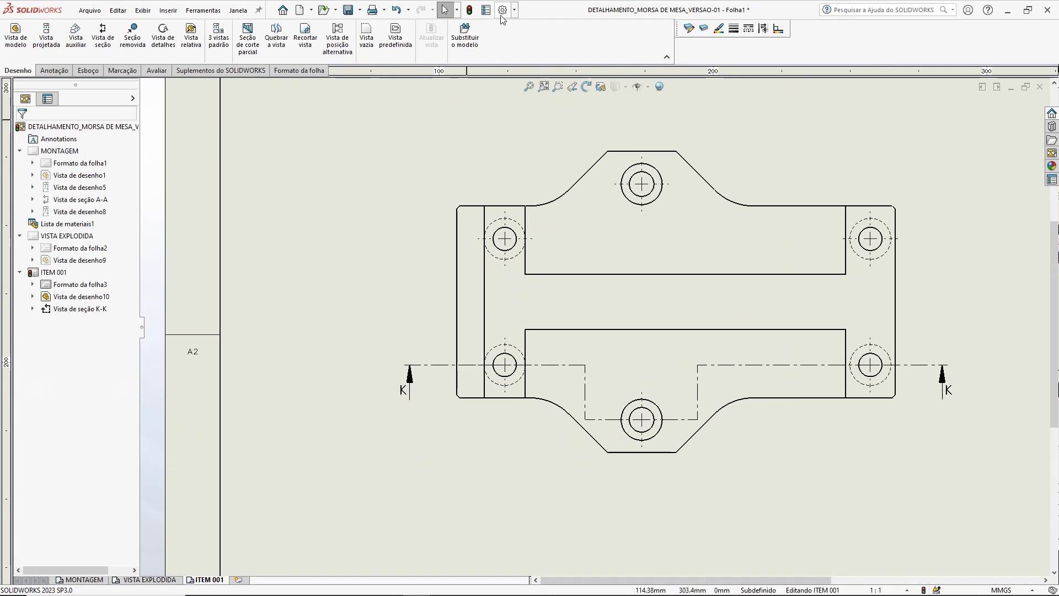
click(404, 394)
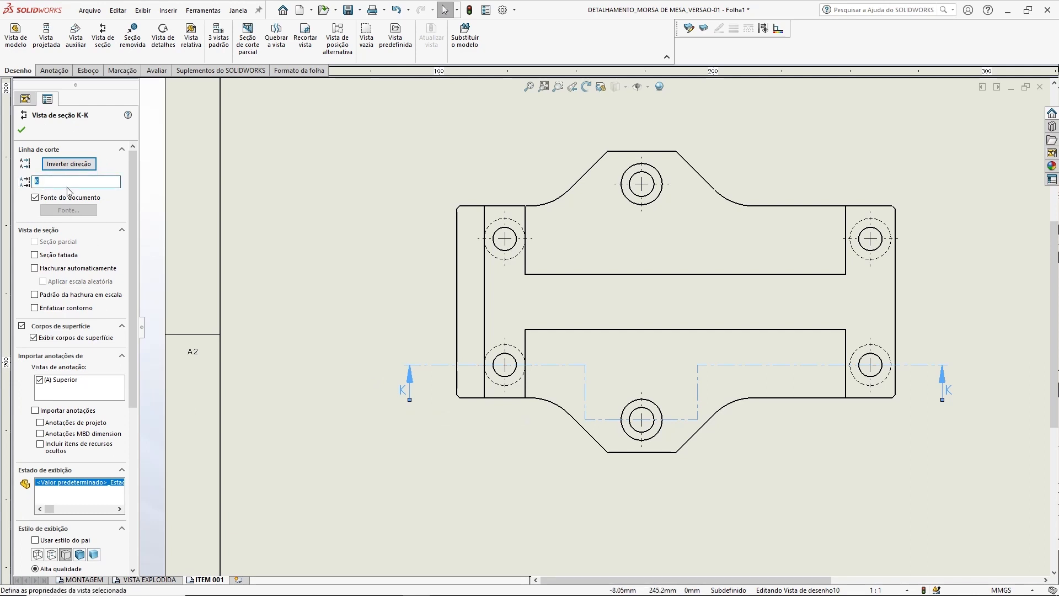
text(A)
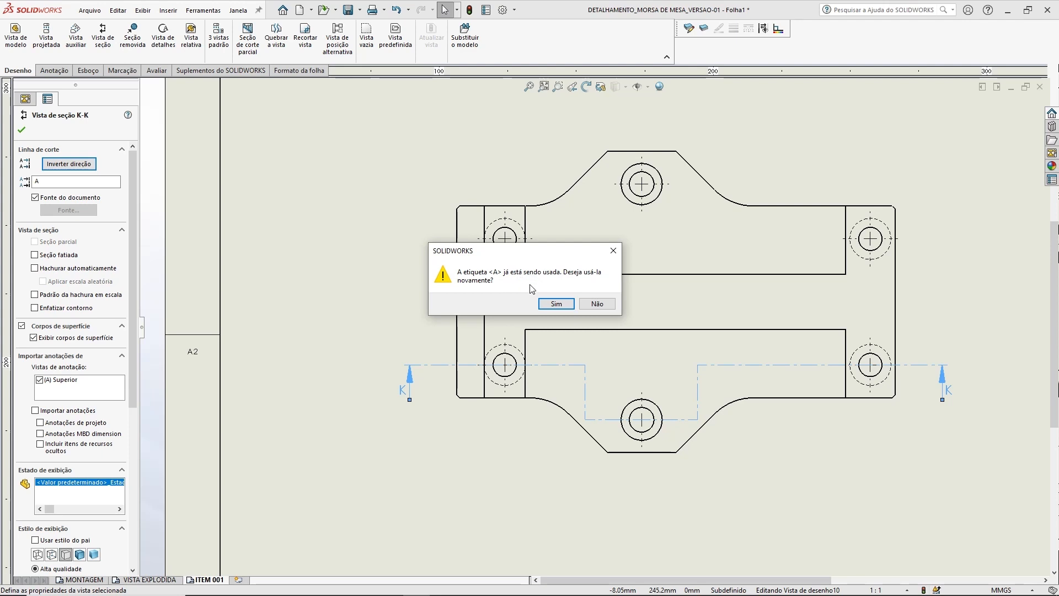
click(558, 305)
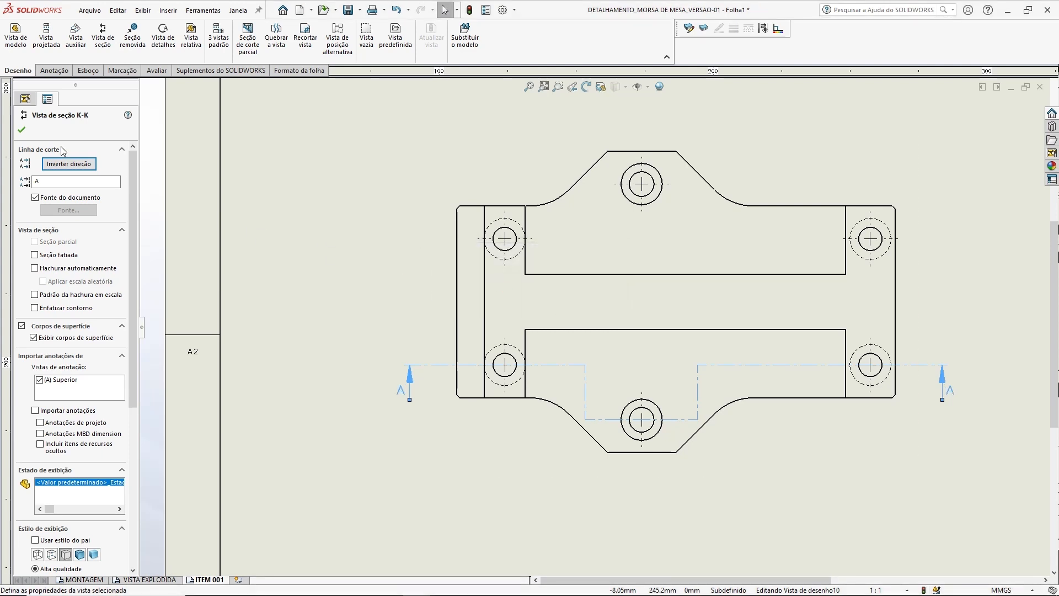
click(22, 131)
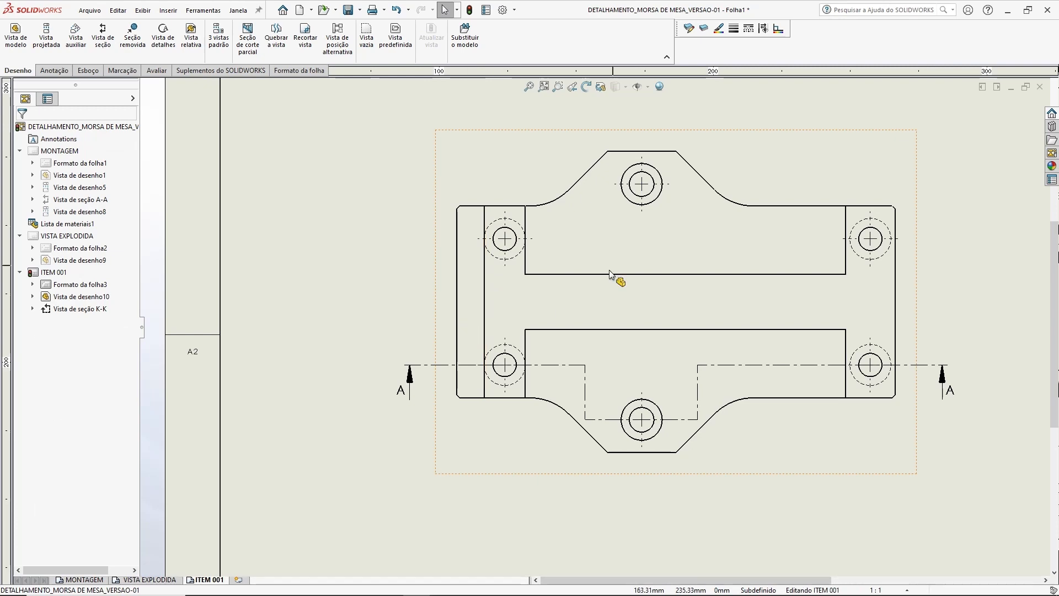
- Change the section view's caption to CORTE A-A
click(642, 210)
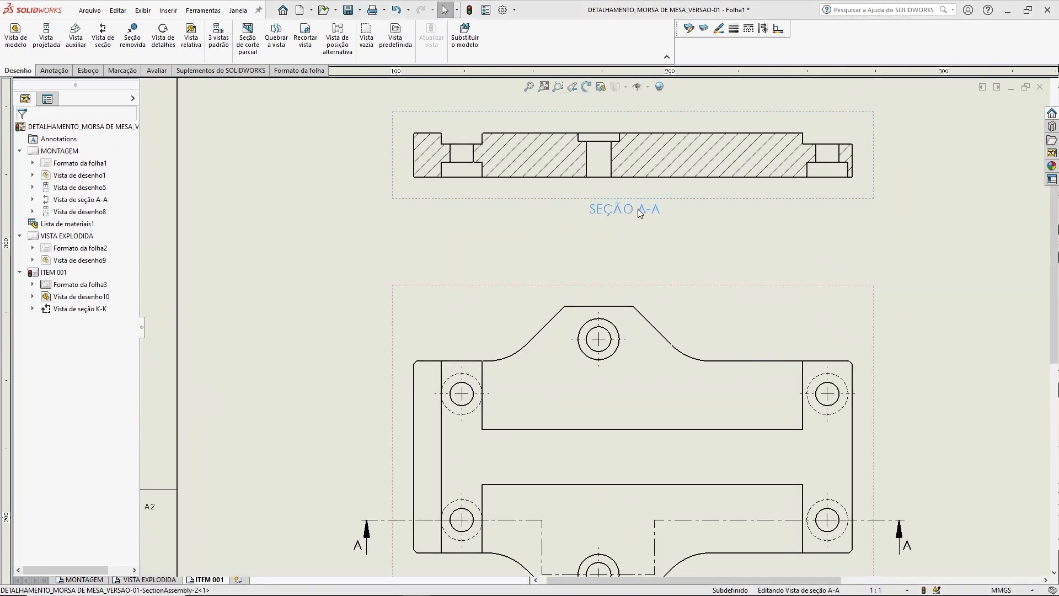
double_click(635, 212)
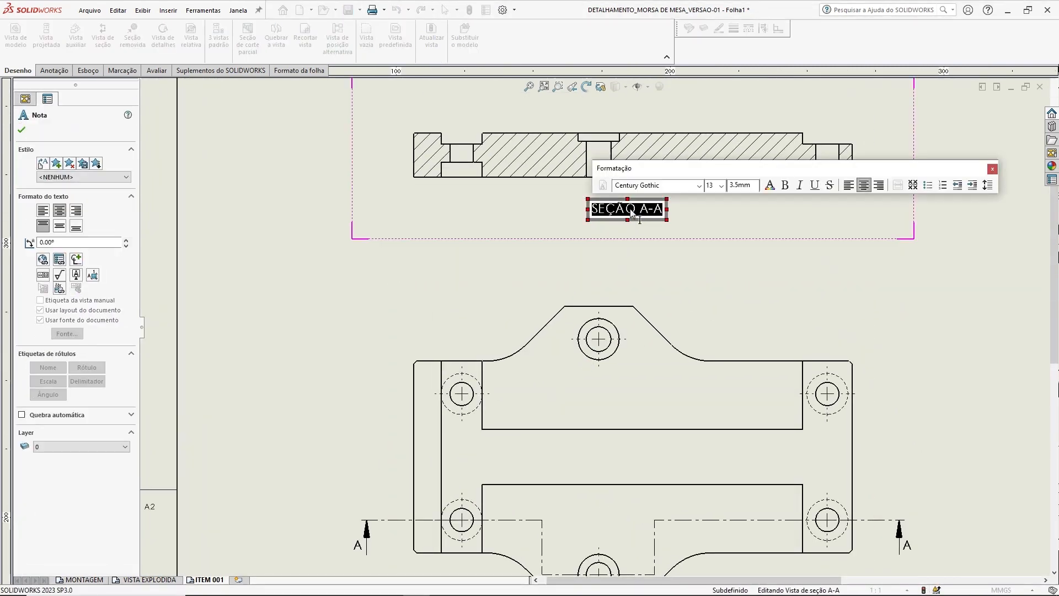
text(CORTE )
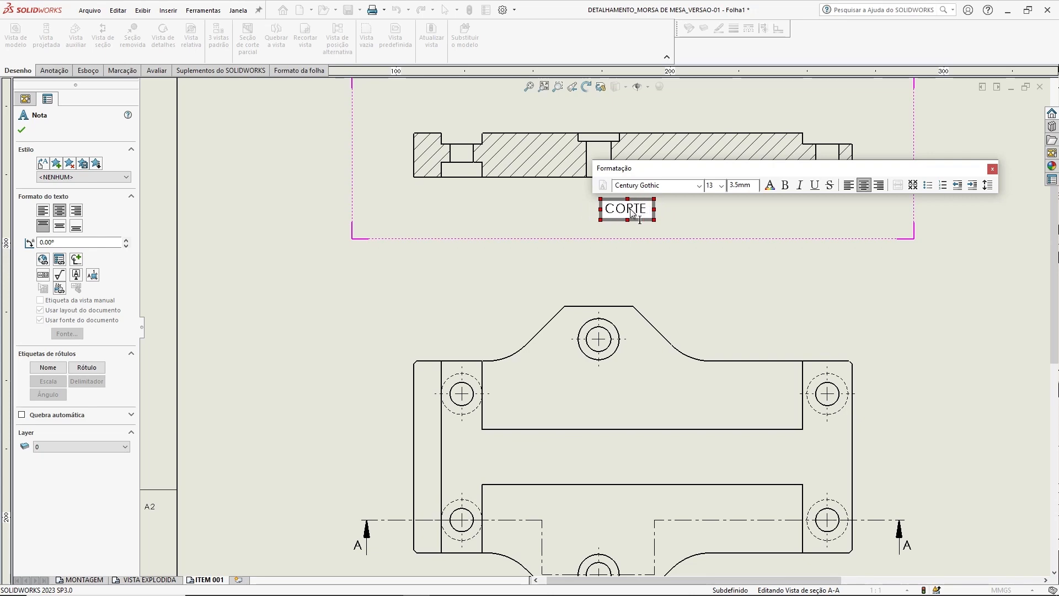
text(A-A)
click(748, 263)
scroll(711, 265, up, 2)
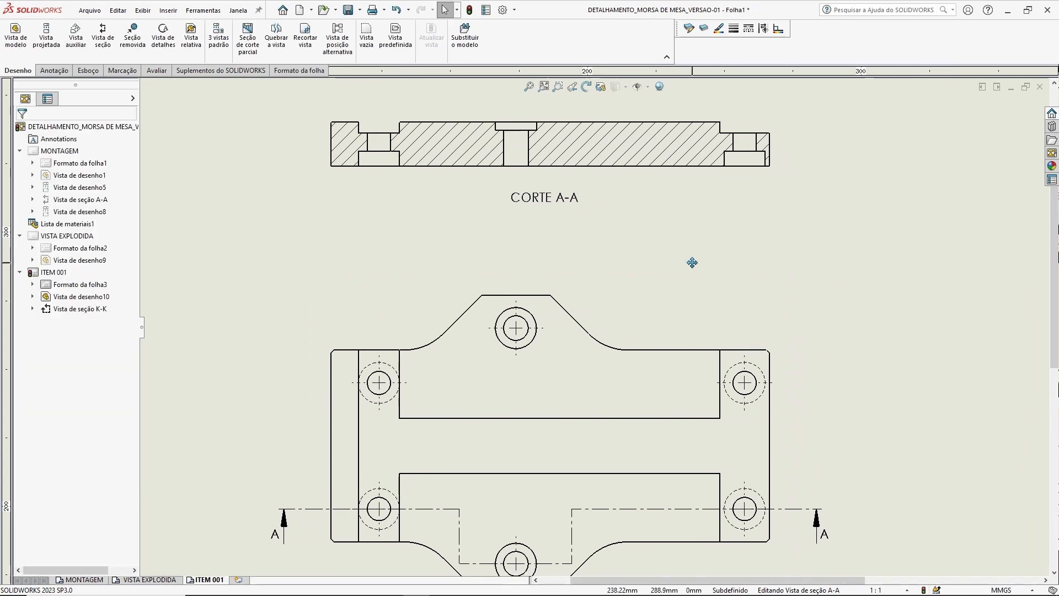
- Project a view from the base's plan view and place it above section A-A
scroll(450, 176, down, 2)
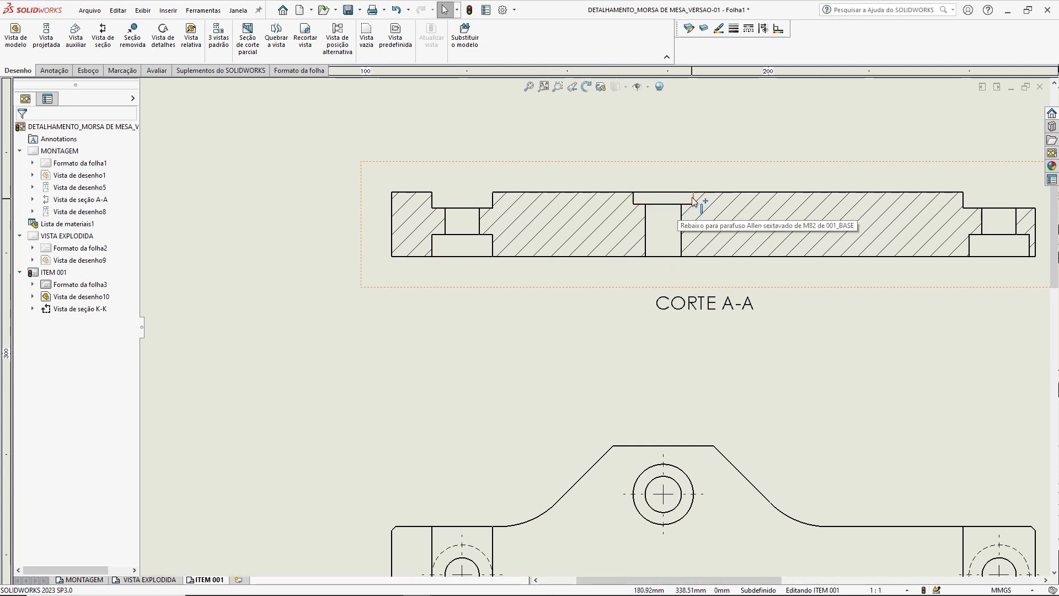
scroll(760, 379, up, 3)
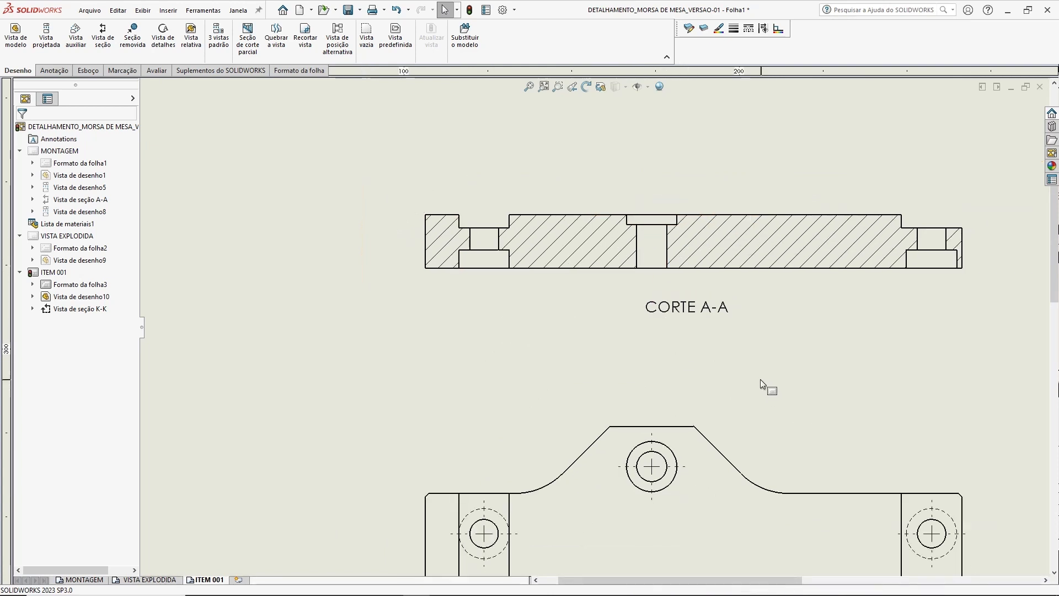
ctrl+middle_drag(728, 288, 431, 113)
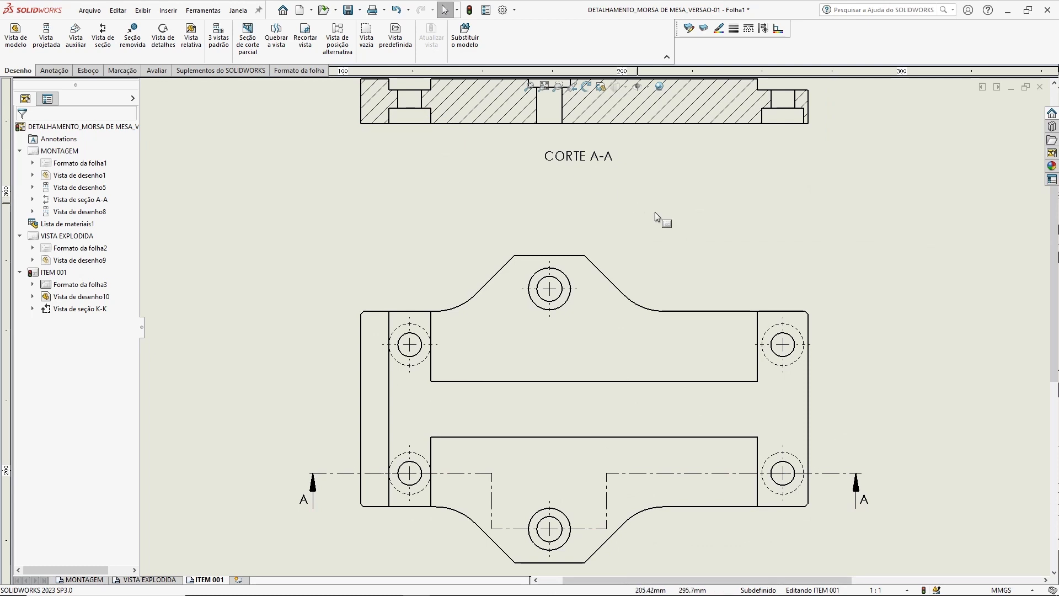
ctrl+middle_drag(664, 210, 657, 263)
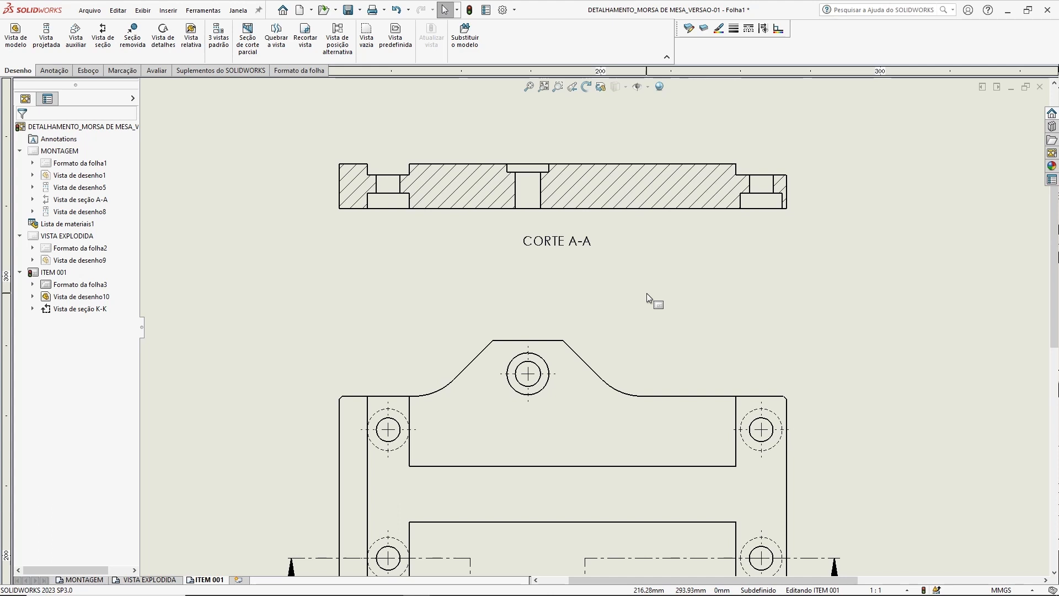
mouse_move(651, 300)
middle_down()
mouse_move(668, 303)
mouse_move(666, 339)
middle_up()
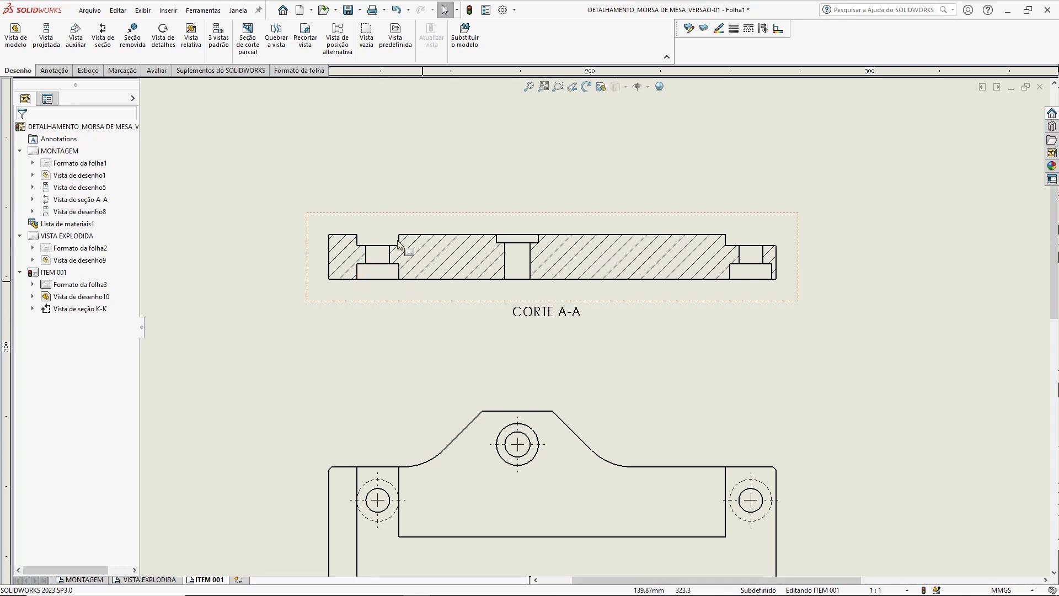
click(46, 34)
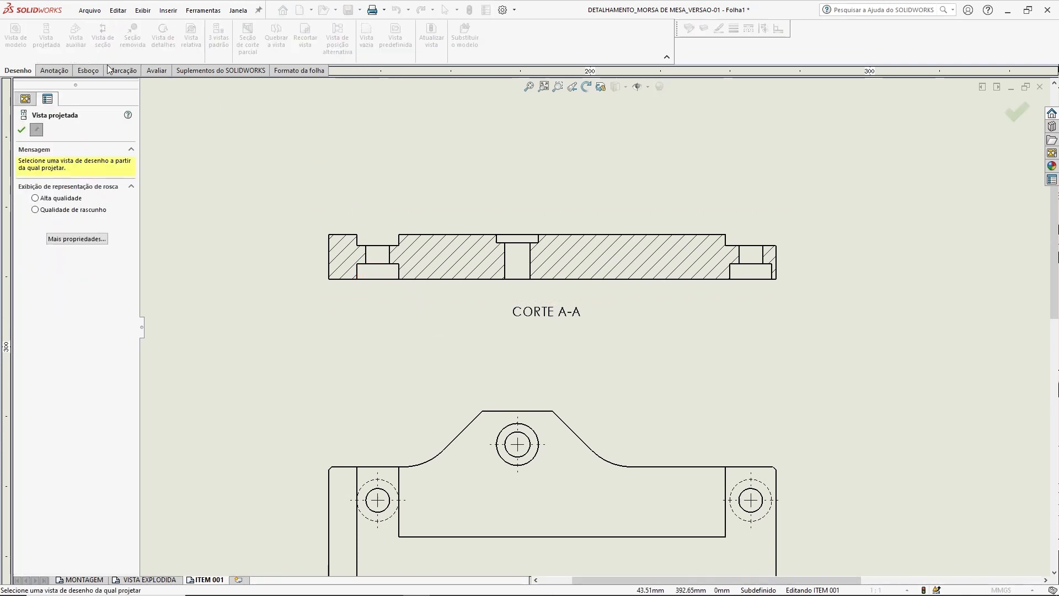
click(473, 464)
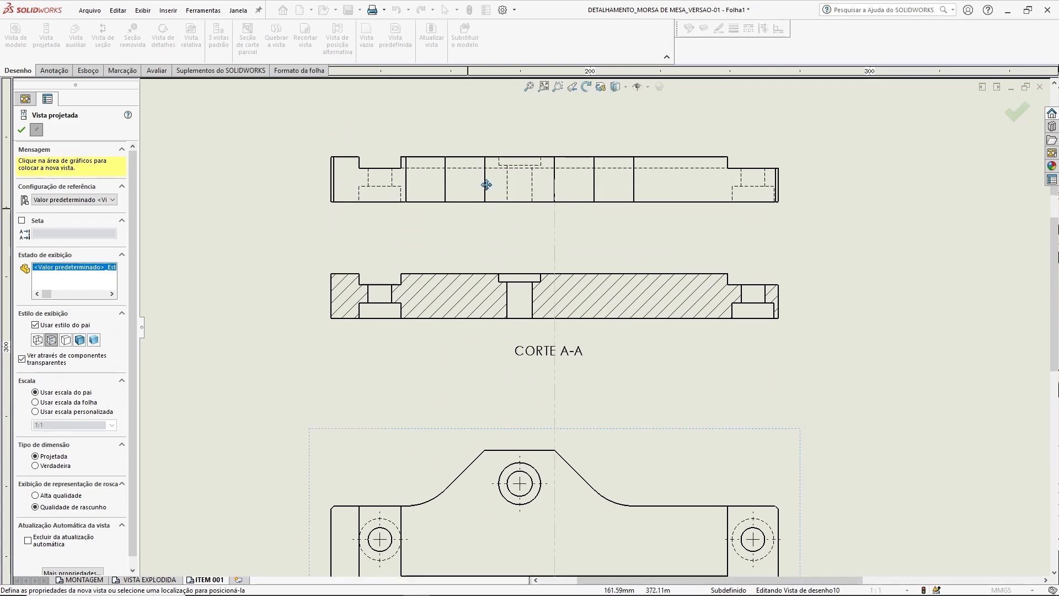
click(445, 229)
- Dimension the left counterbore's diameter between its hidden lines in the projected view, placing the dimension below the view
scroll(407, 229, down, 3)
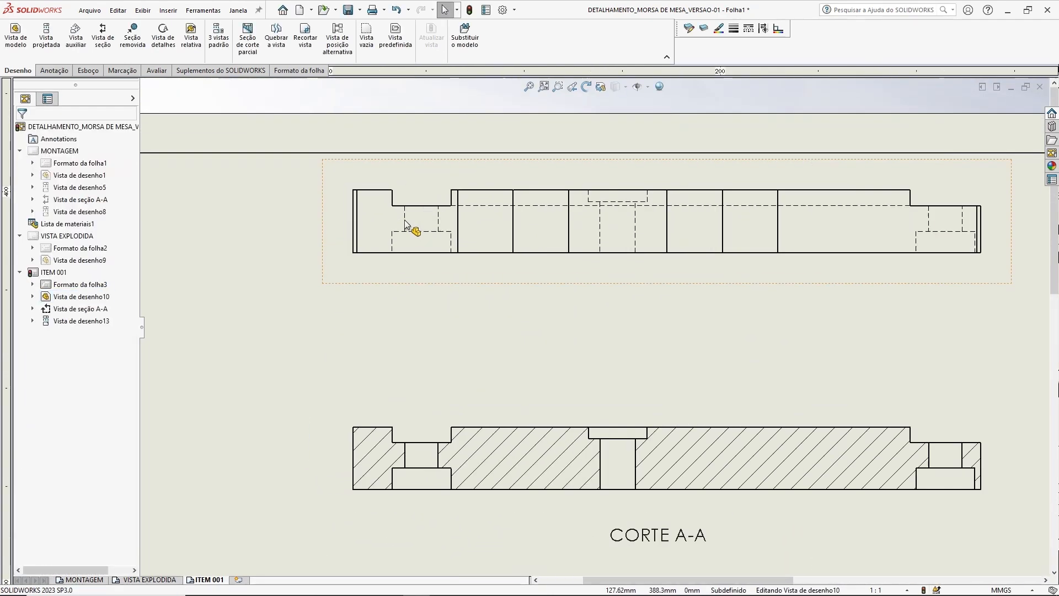
click(54, 71)
click(20, 34)
click(401, 248)
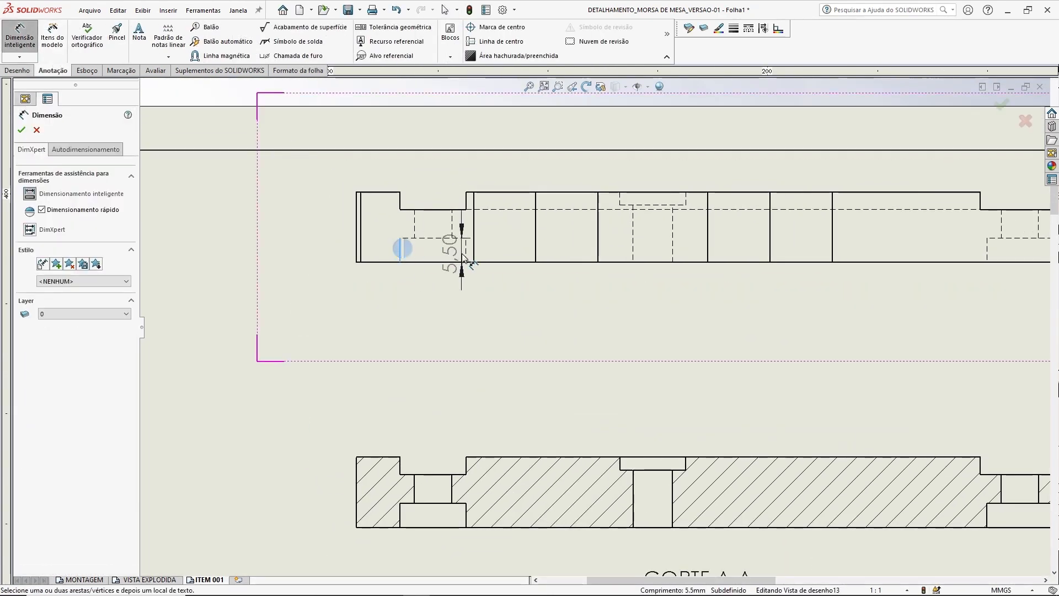
click(466, 247)
click(478, 318)
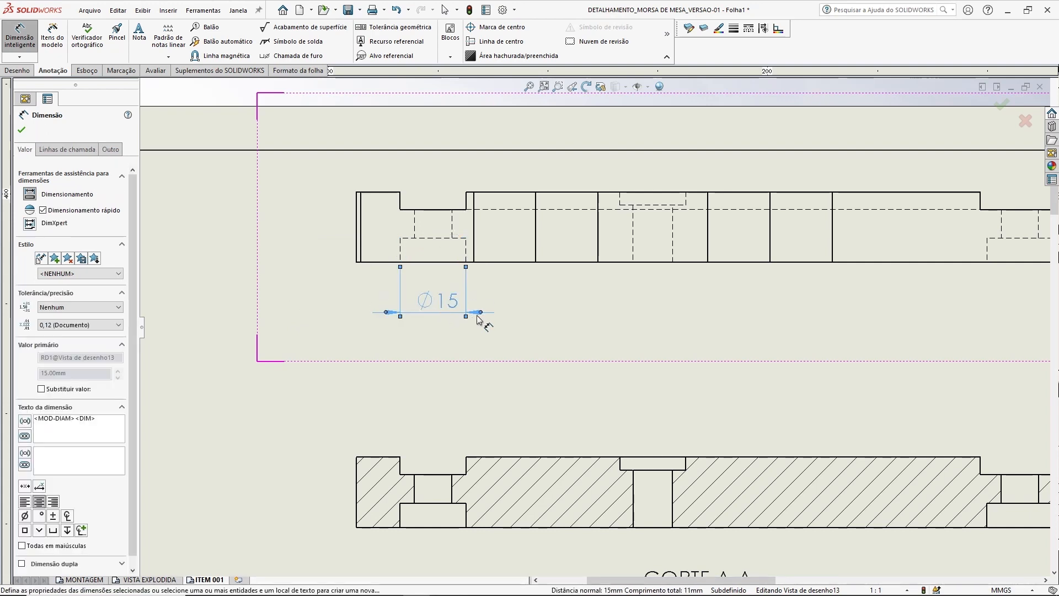
key(Escape)
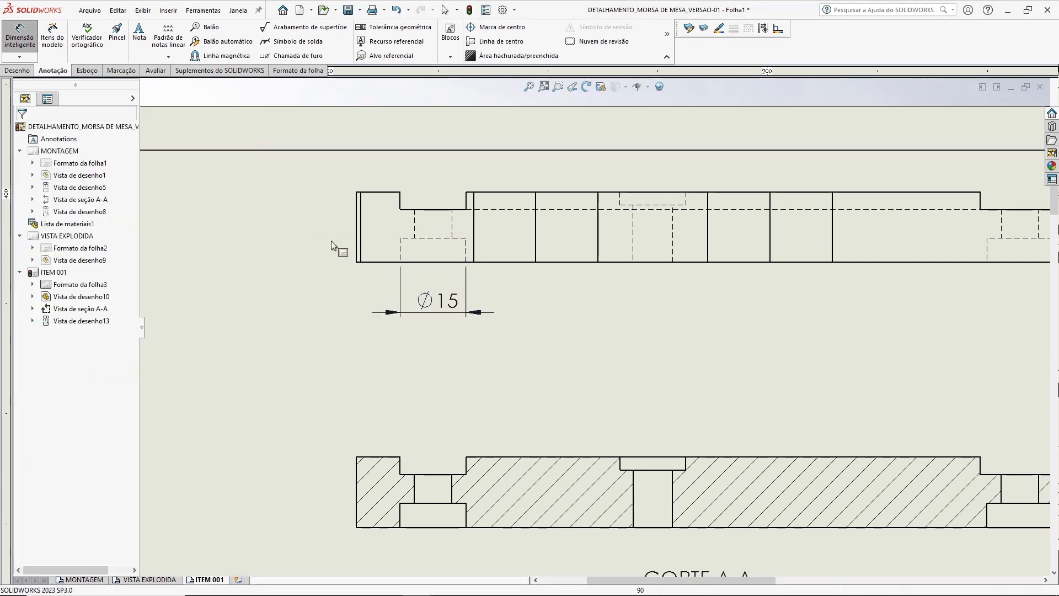
key(Escape)
scroll(617, 330, up, 2)
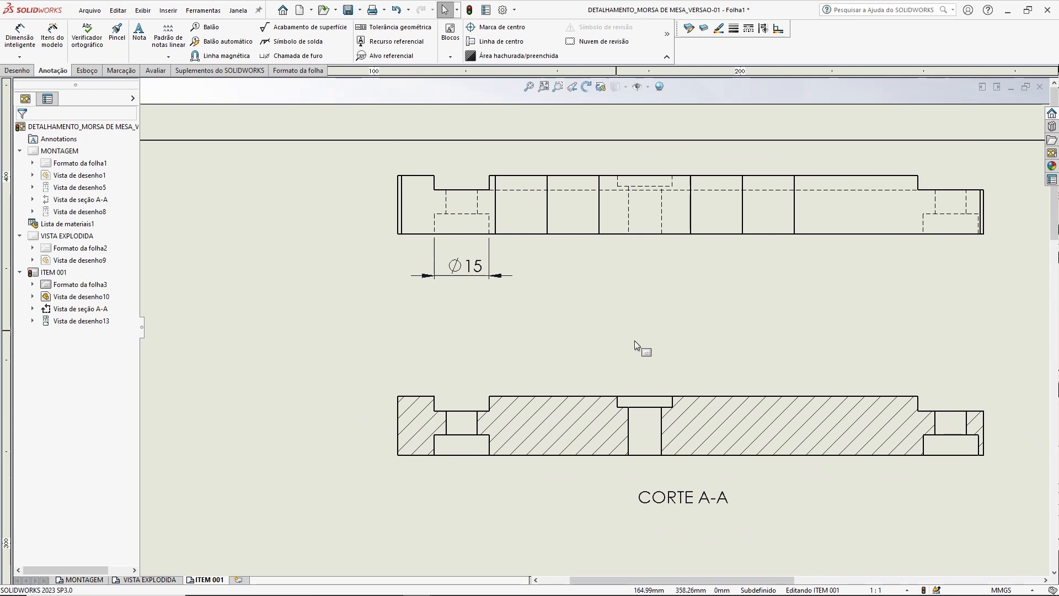
- Delete the counterbore diameter dimension and the projected view above section A-A
middle_drag(603, 364, 582, 298)
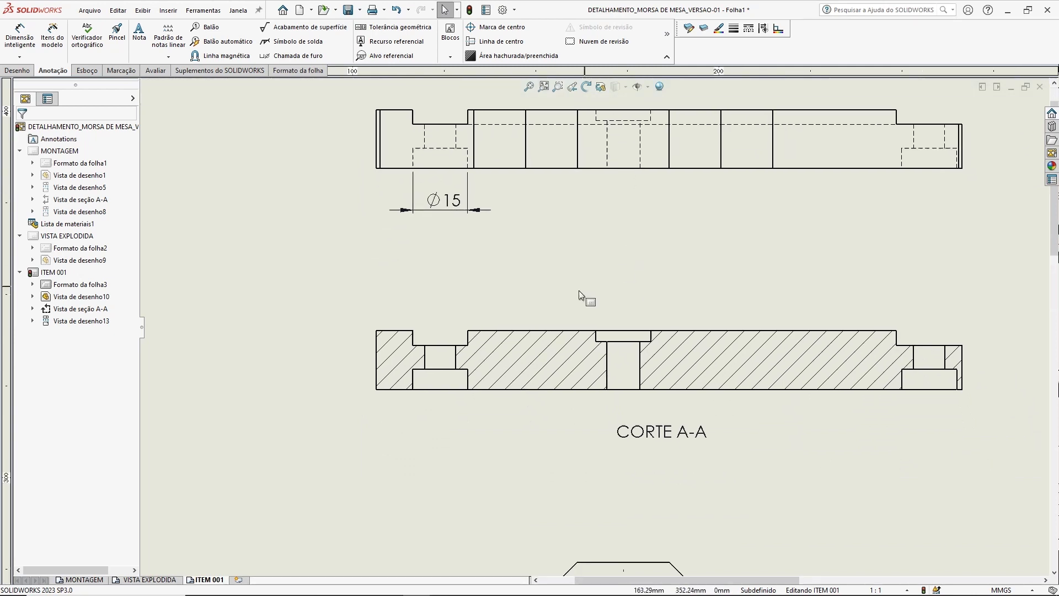
click(468, 189)
key(Delete)
click(524, 188)
key(Delete)
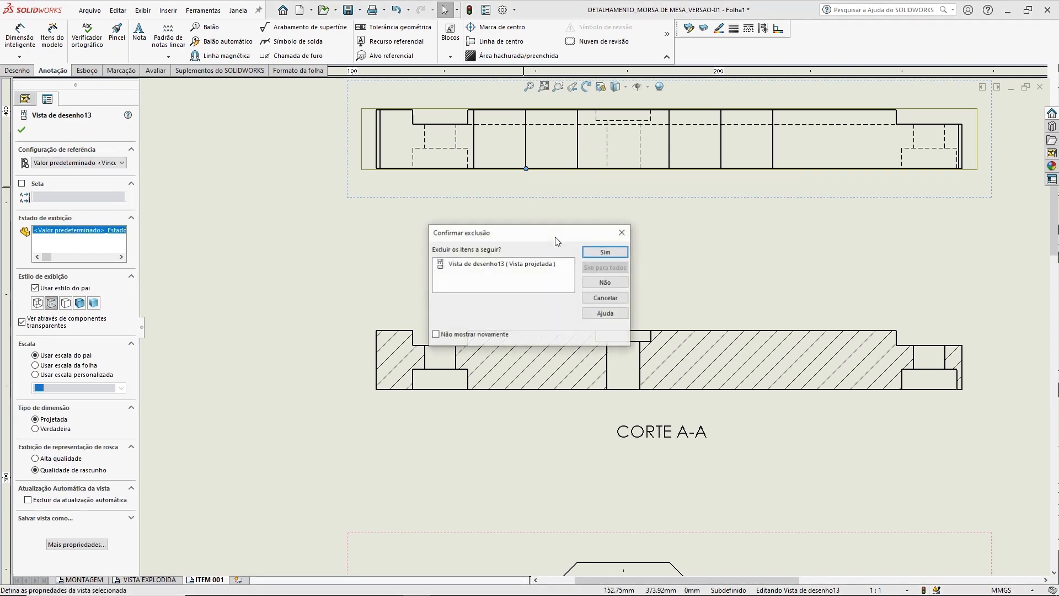
click(605, 252)
- Project a side view from section A-A and place it level with the section, on its right
middle_drag(640, 261, 514, 174)
scroll(607, 221, up, 2)
mouse_move(740, 240)
middle_down()
mouse_move(666, 213)
mouse_move(686, 243)
middle_up()
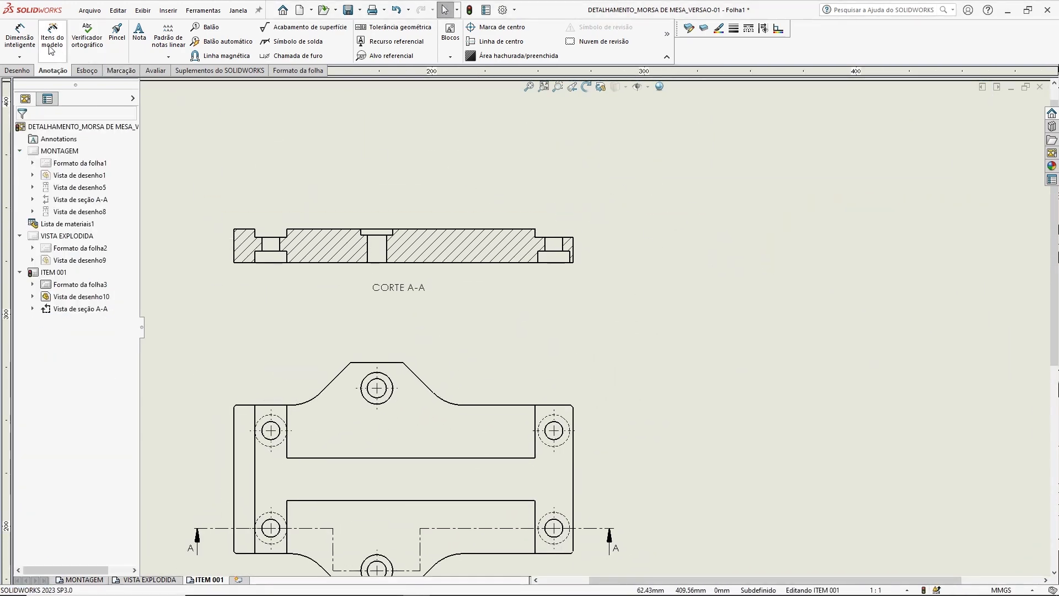
click(17, 70)
click(46, 38)
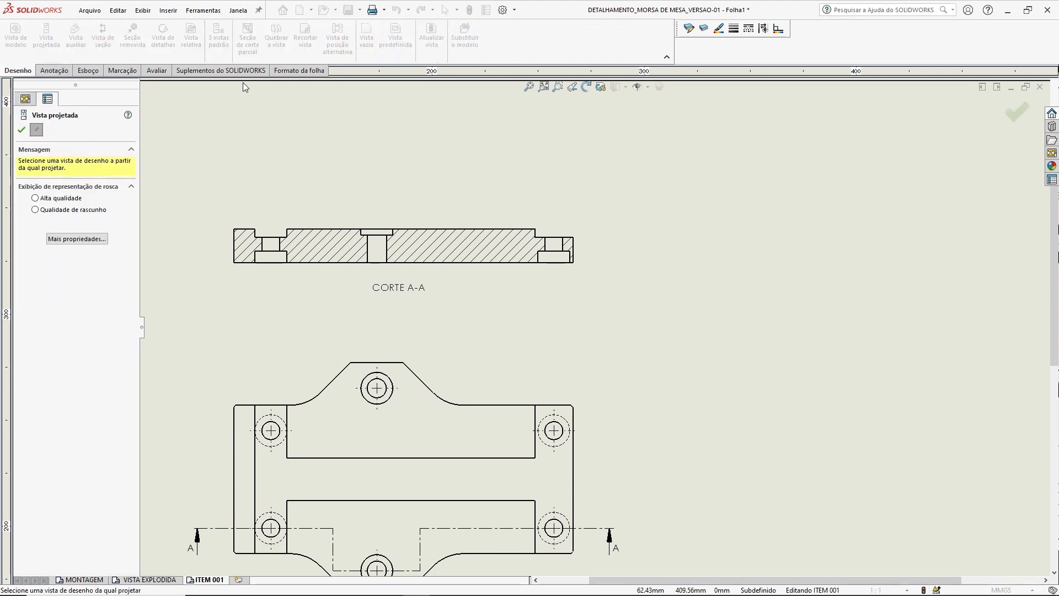
click(449, 215)
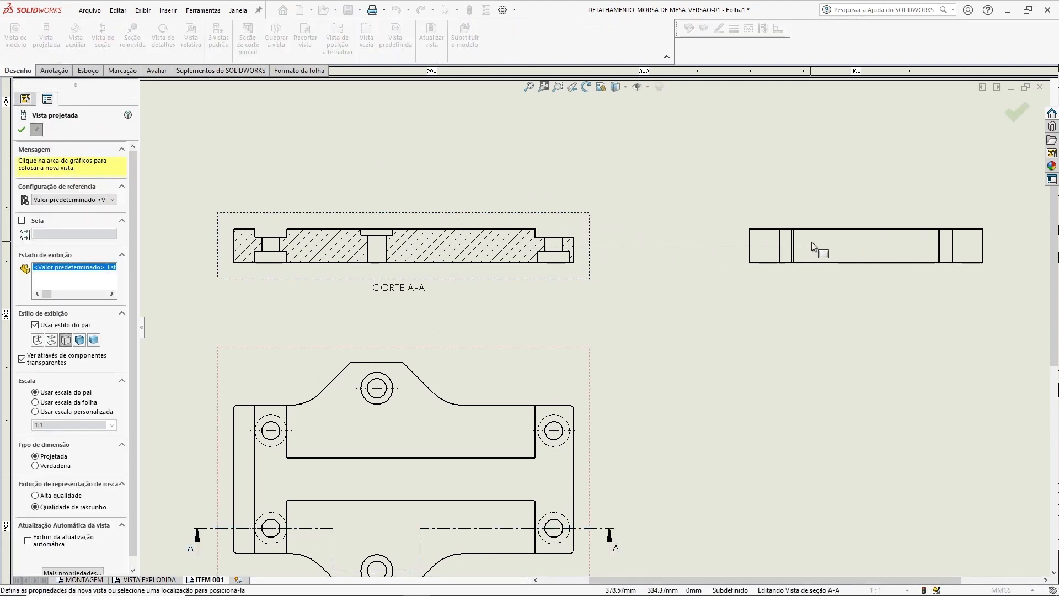
click(812, 242)
key(Escape)
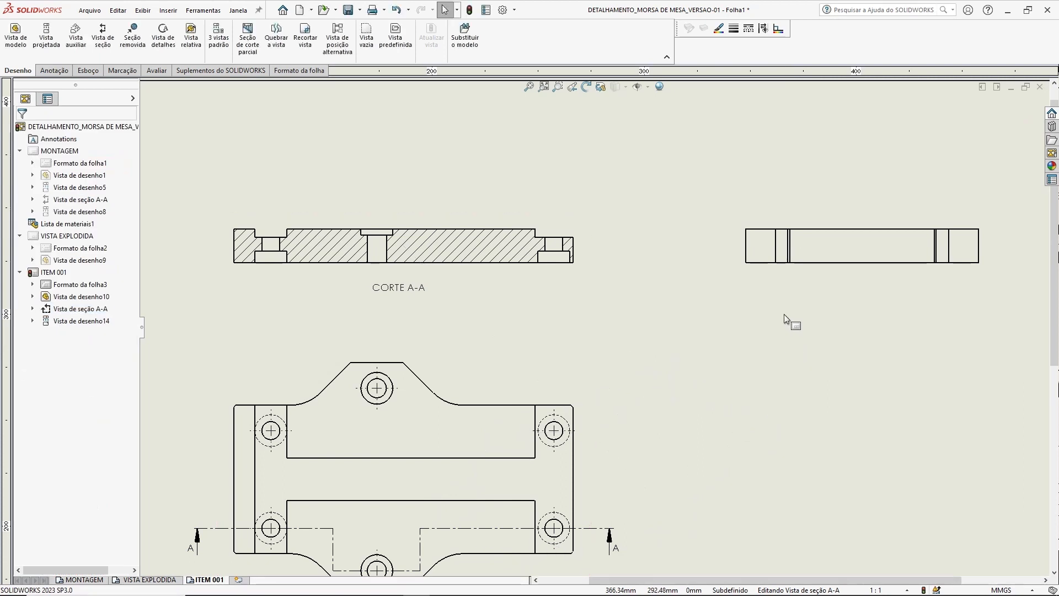
- Set the projected side view's display style to hidden lines visible
click(776, 275)
click(51, 303)
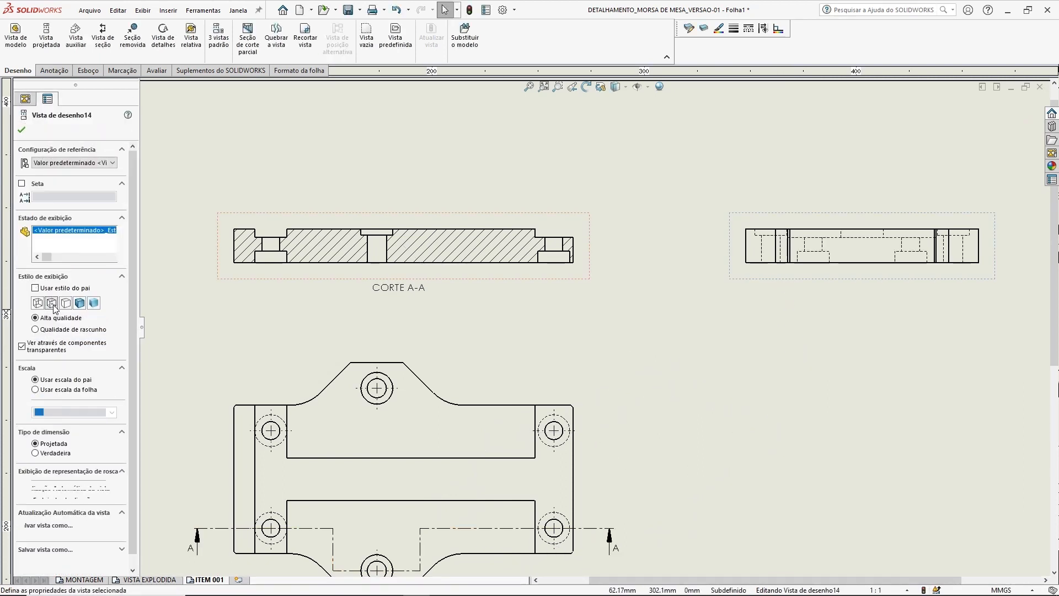
key(Escape)
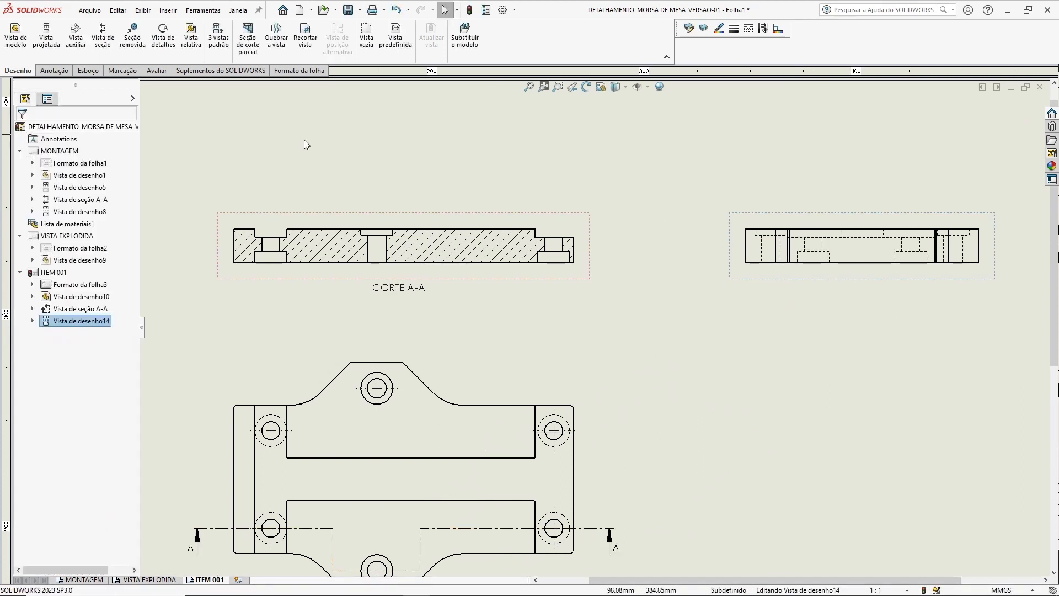
- Move the base's plan view slightly down and to the right on the sheet, away from section A-A
scroll(340, 257, down, 3)
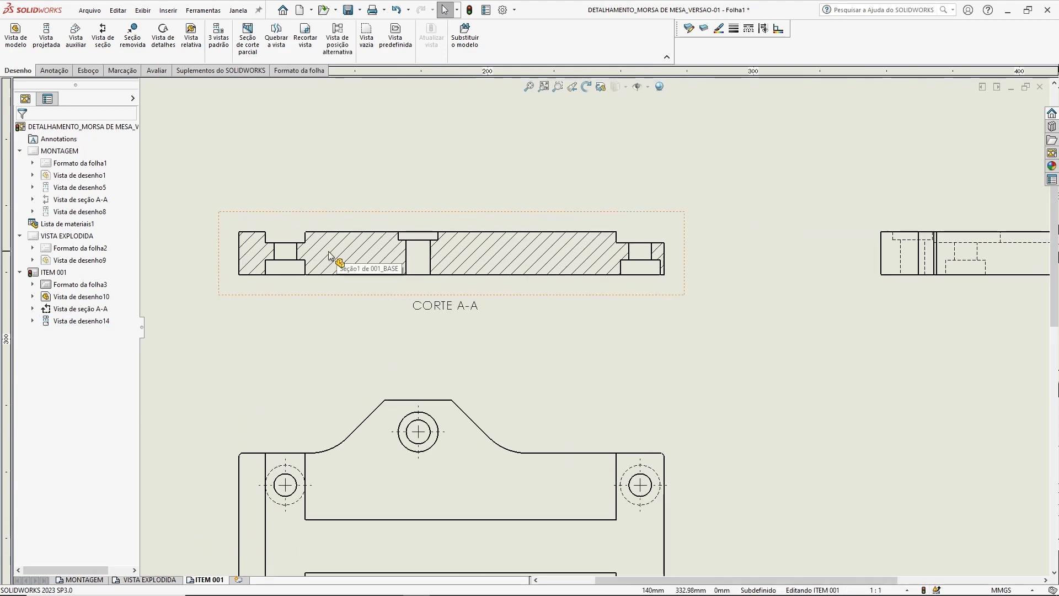
scroll(812, 408, up, 3)
middle_drag(812, 408, 642, 298)
key(f)
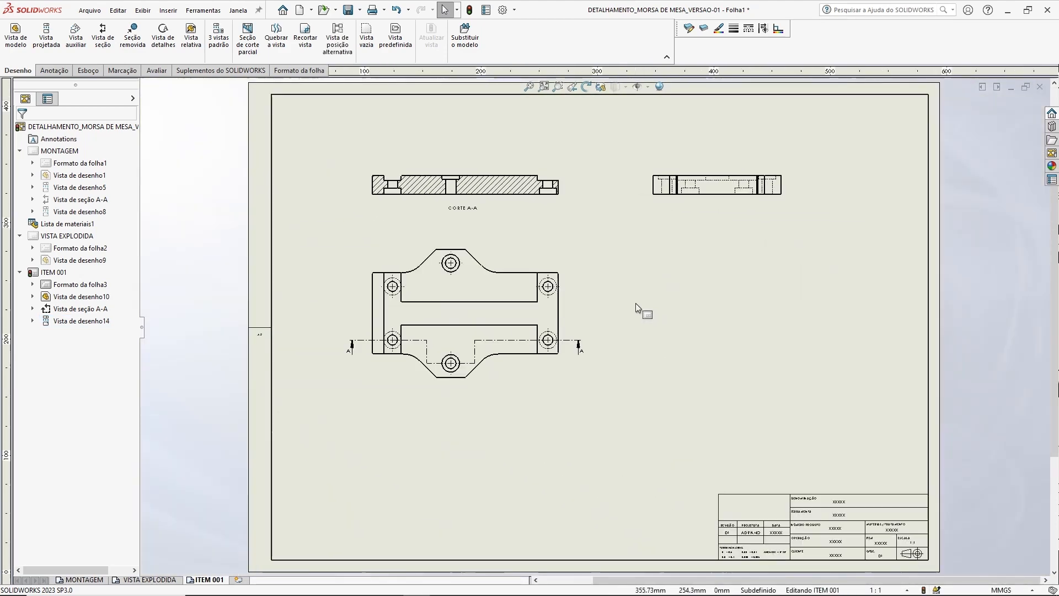
click(571, 269)
click(704, 284)
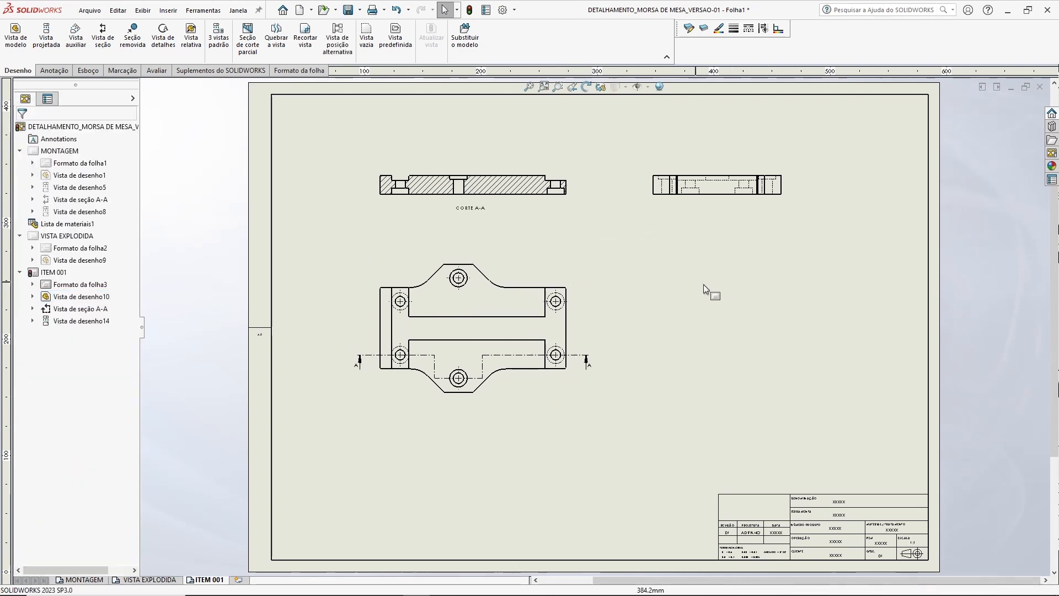
- Examine the plan view's A-A cutting line together with the section and side views of the base
scroll(630, 248, down, 3)
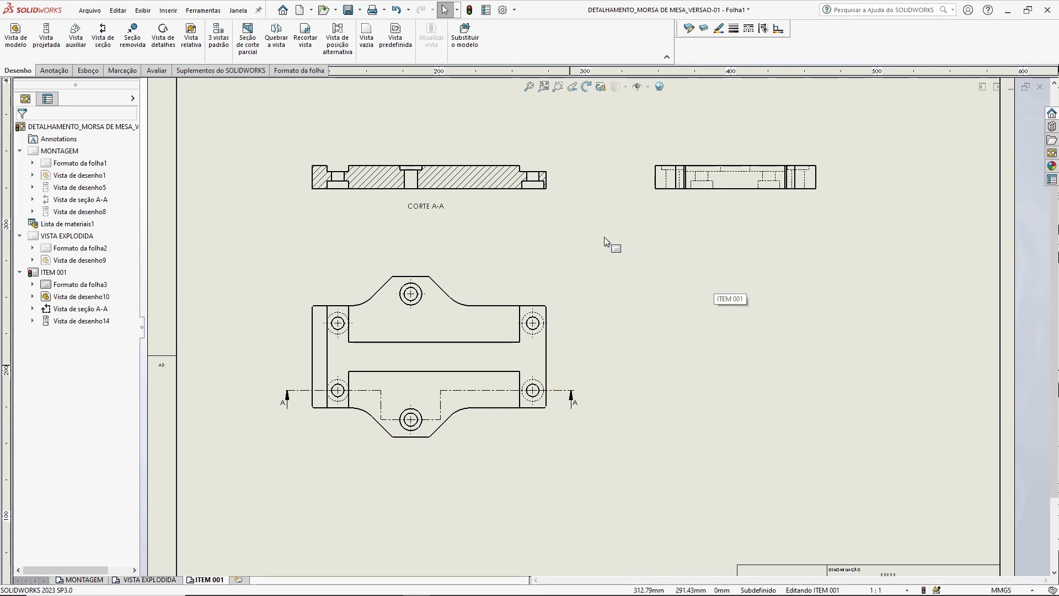
middle_drag(604, 237, 606, 254)
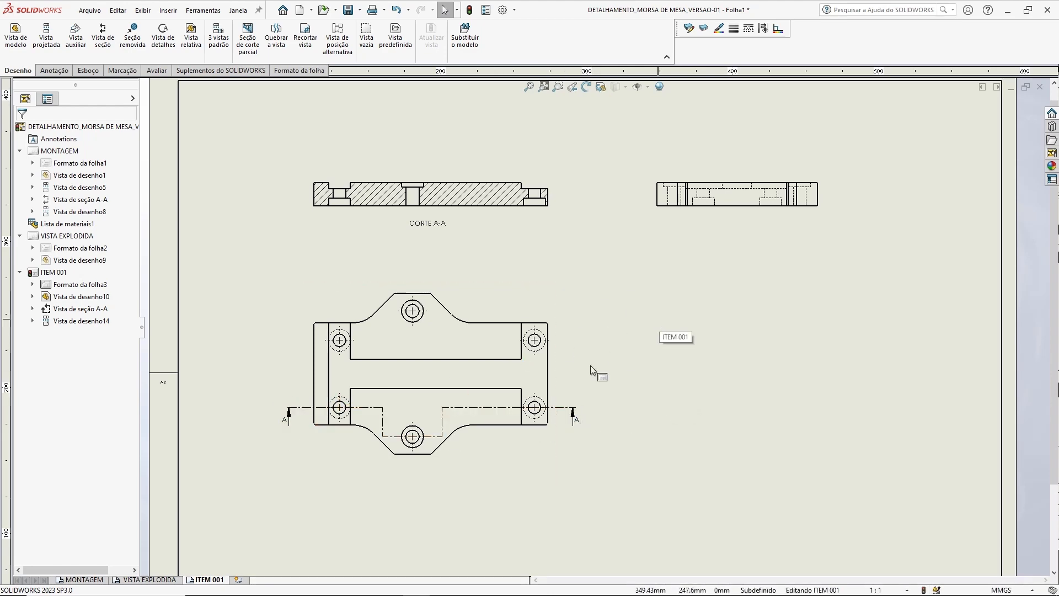
scroll(390, 427, down, 5)
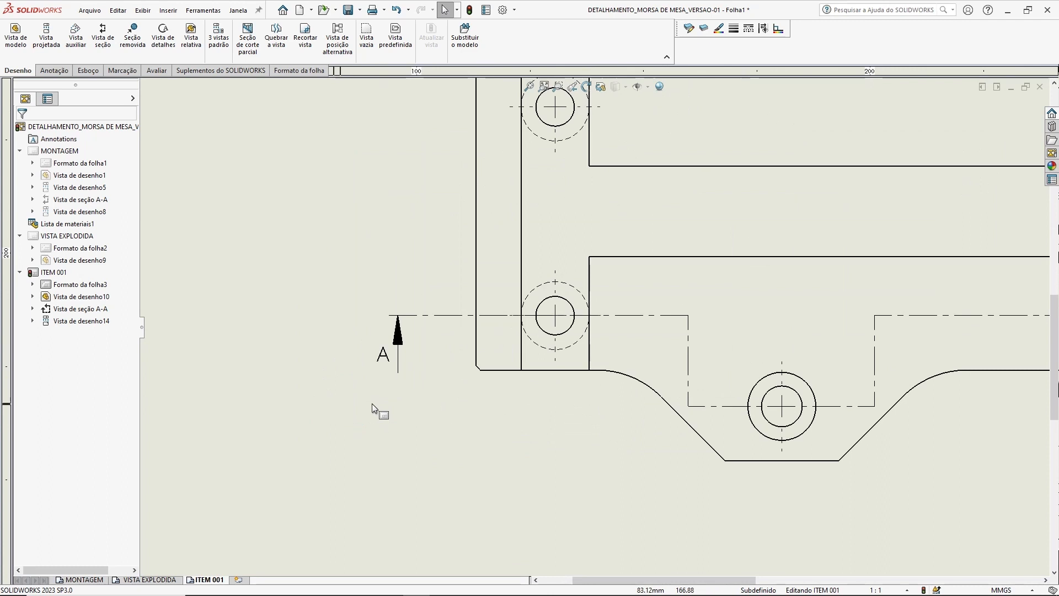
scroll(355, 249, up, 5)
middle_drag(686, 284, 458, 322)
scroll(717, 313, up, 1)
middle_drag(717, 312, 627, 307)
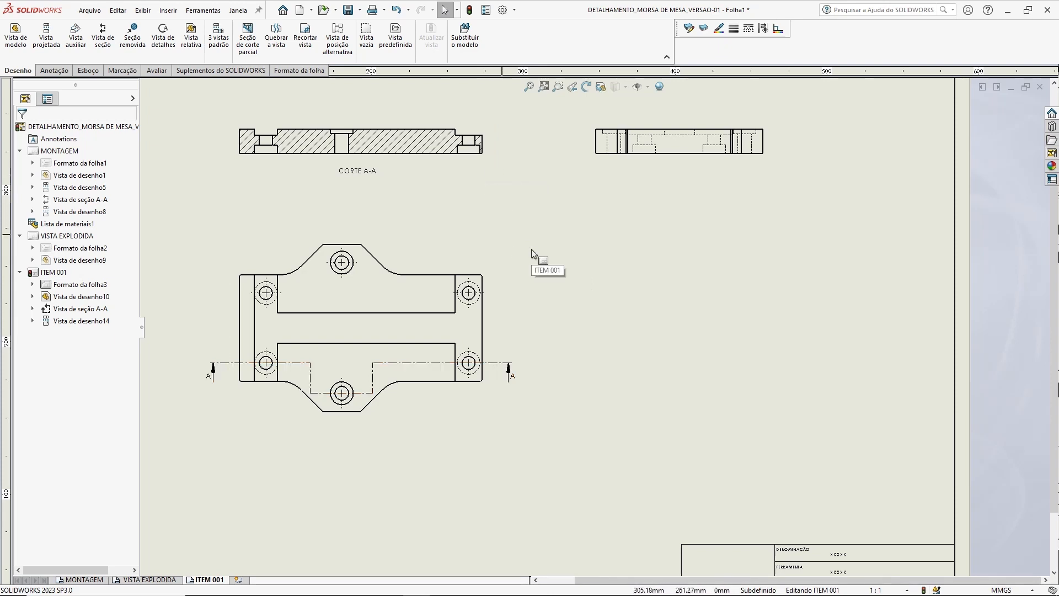
middle_drag(561, 228, 588, 265)
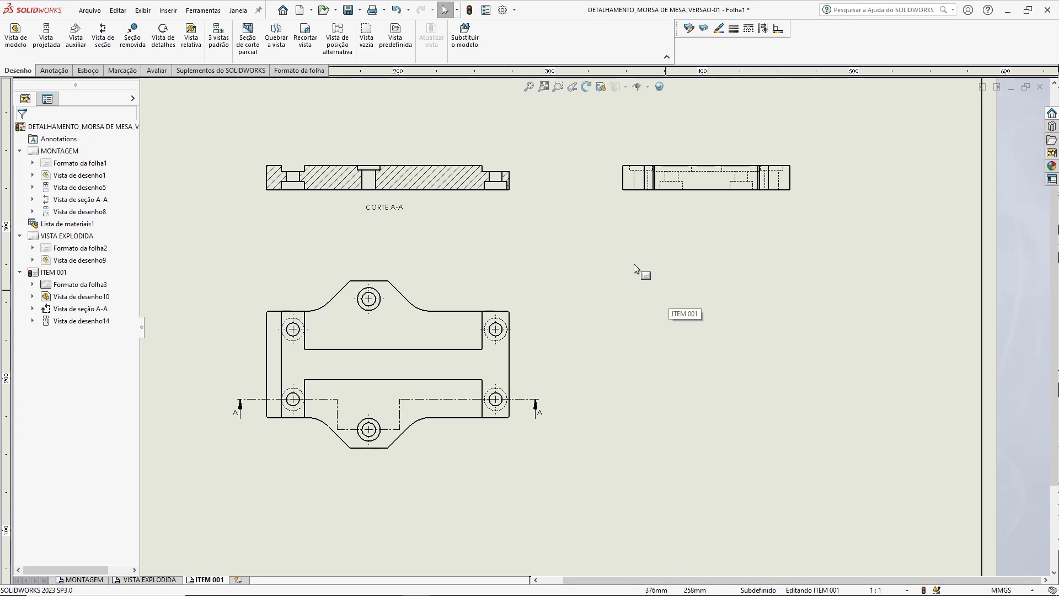
- Review the VISTA EXPLODIDA and MONTAGEM sheets, and return to the ITEM 001 sheet
click(157, 579)
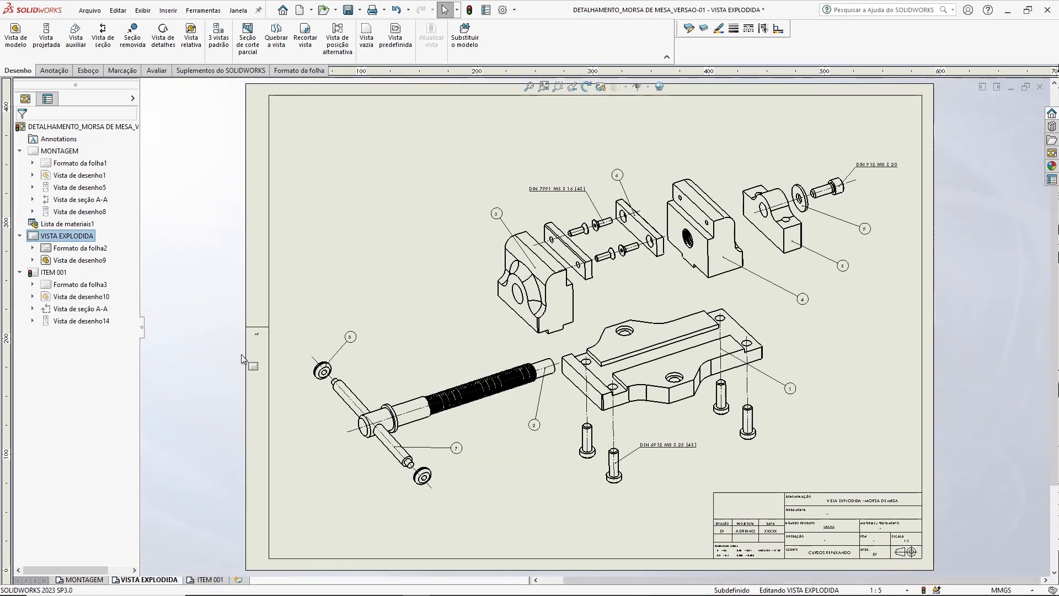
click(84, 580)
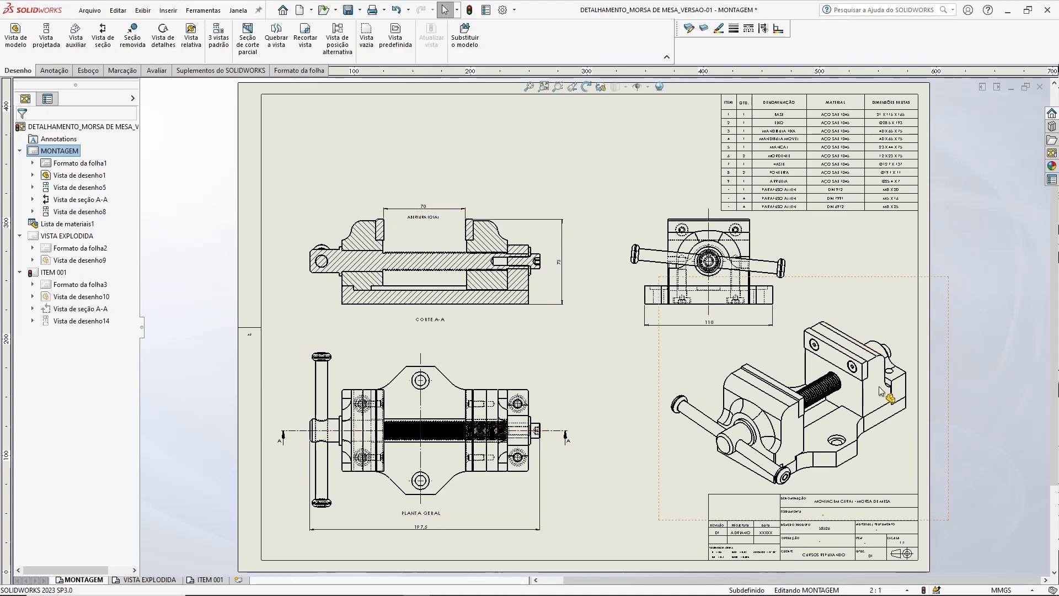
click(216, 579)
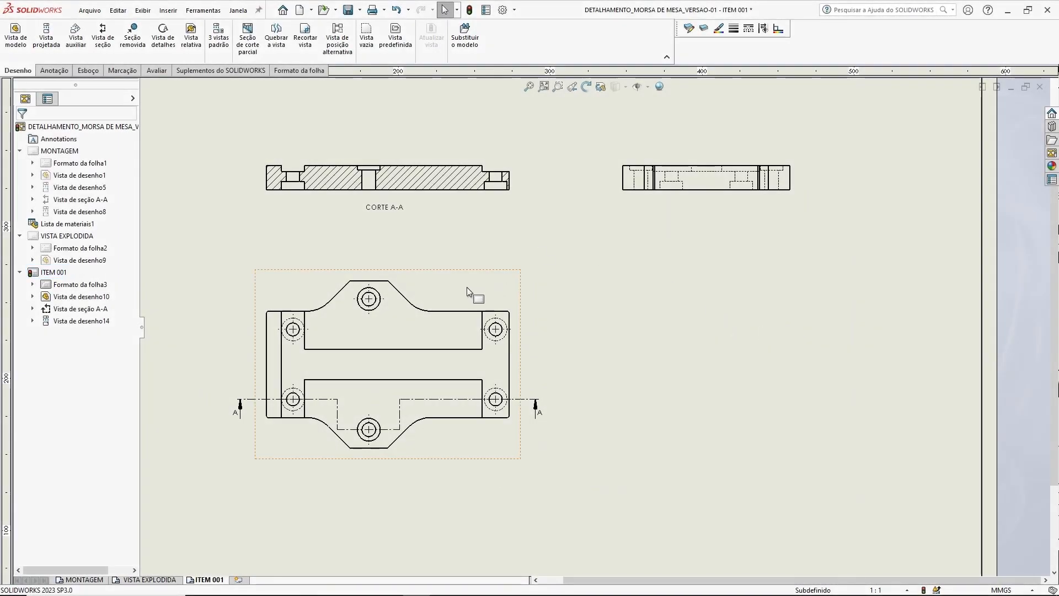
- Project an isometric view from the base's plan view and place it diagonally below and left of it
click(468, 287)
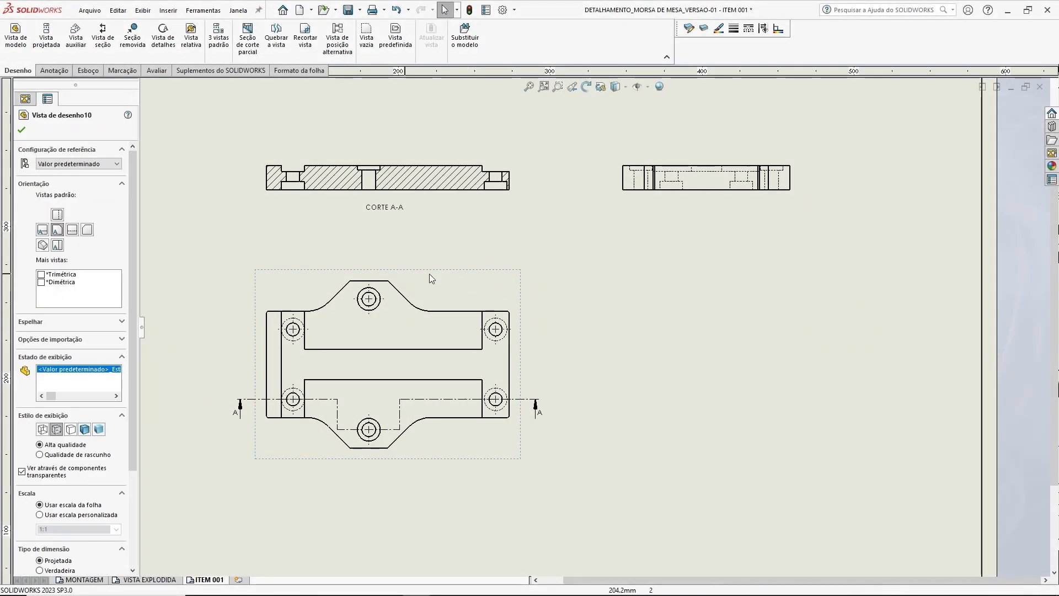
drag(134, 389, 136, 485)
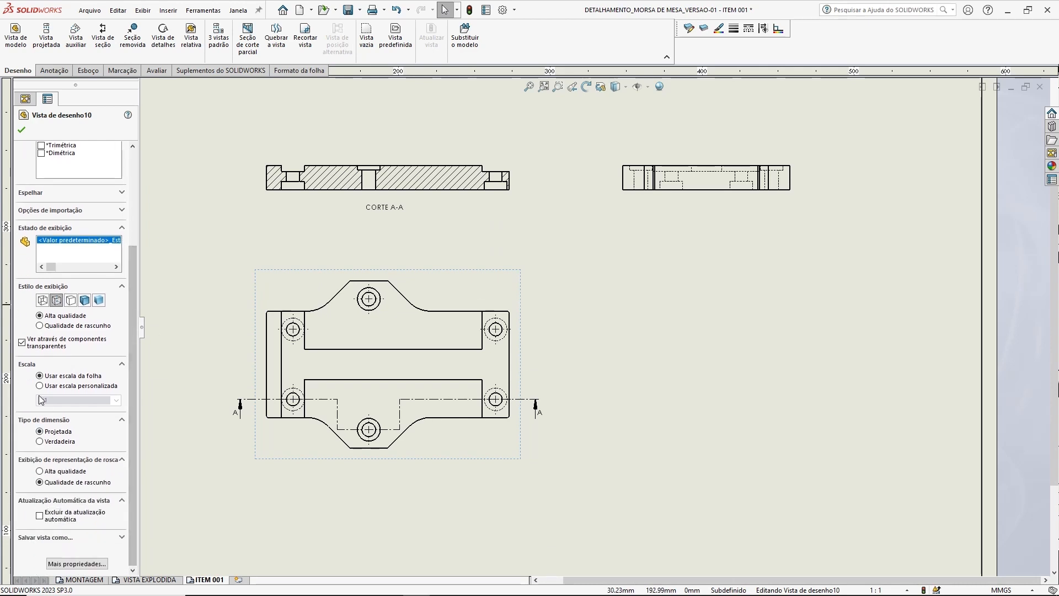
click(379, 172)
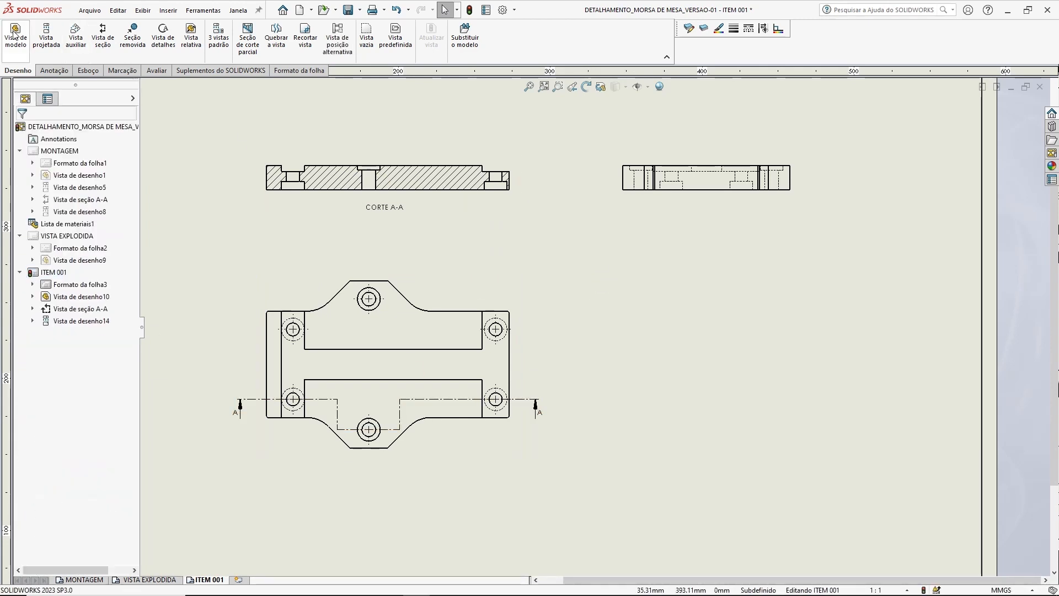
click(47, 34)
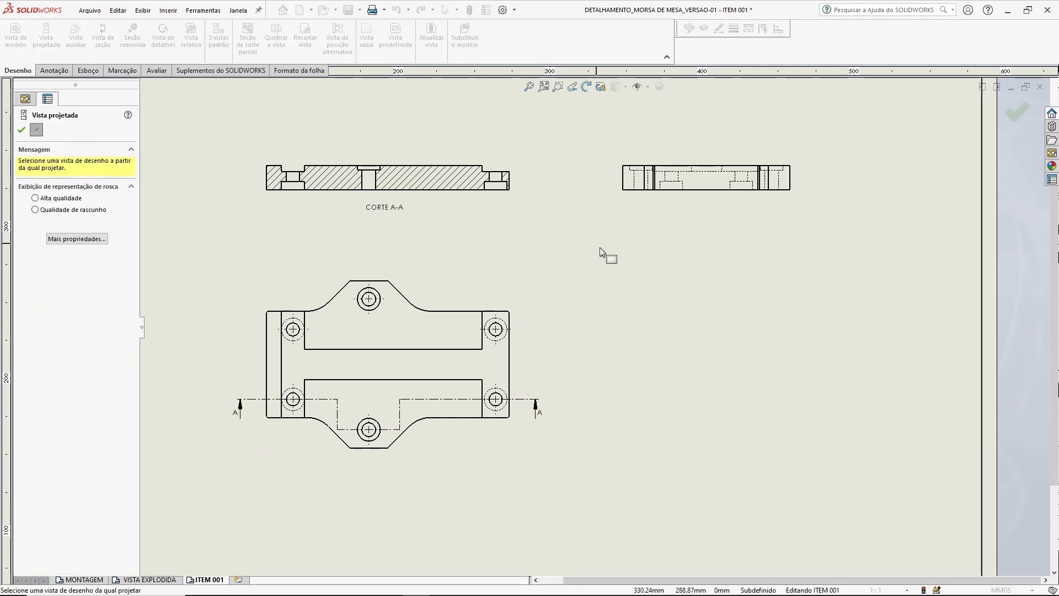
click(519, 291)
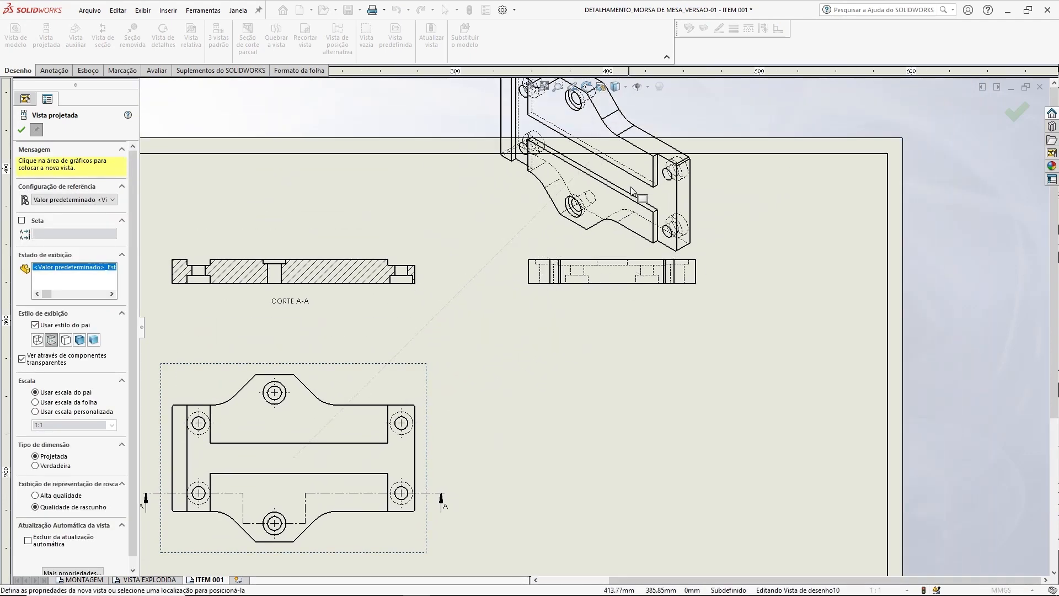
middle_drag(601, 202, 812, 141)
middle_drag(736, 438, 794, 342)
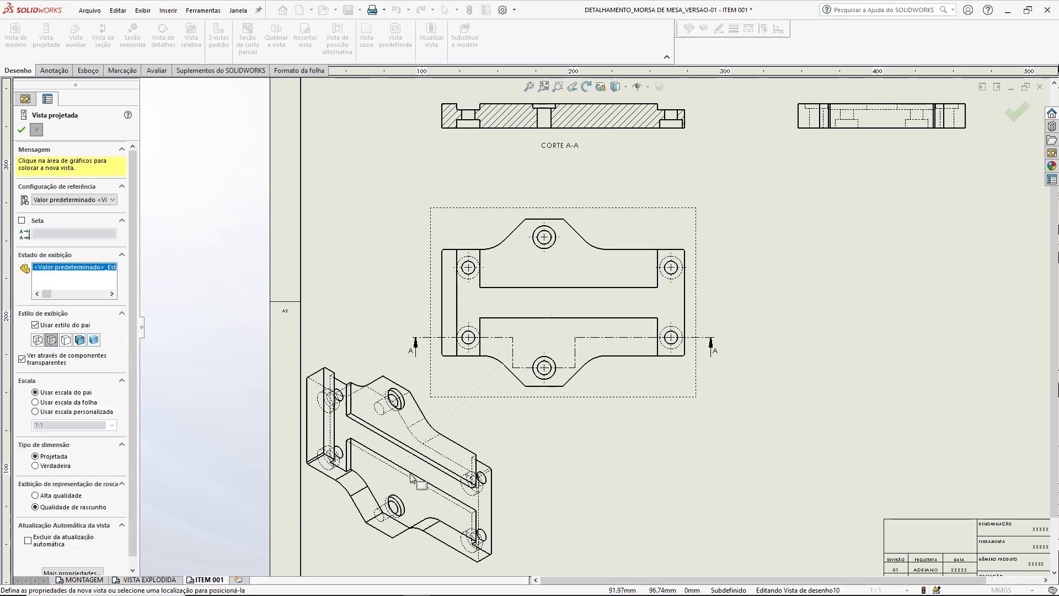
click(411, 478)
middle_drag(538, 493, 496, 246)
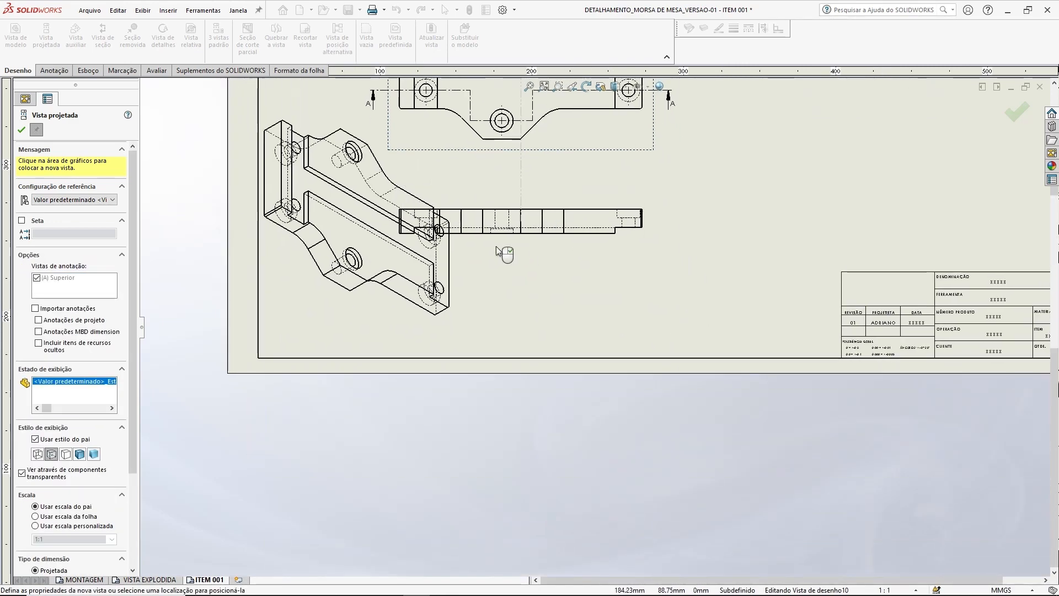
key(Escape)
- Move the isometric view to the free area right of the plan view, above the title block
drag(463, 213, 1013, 159)
middle_drag(773, 177, 416, 426)
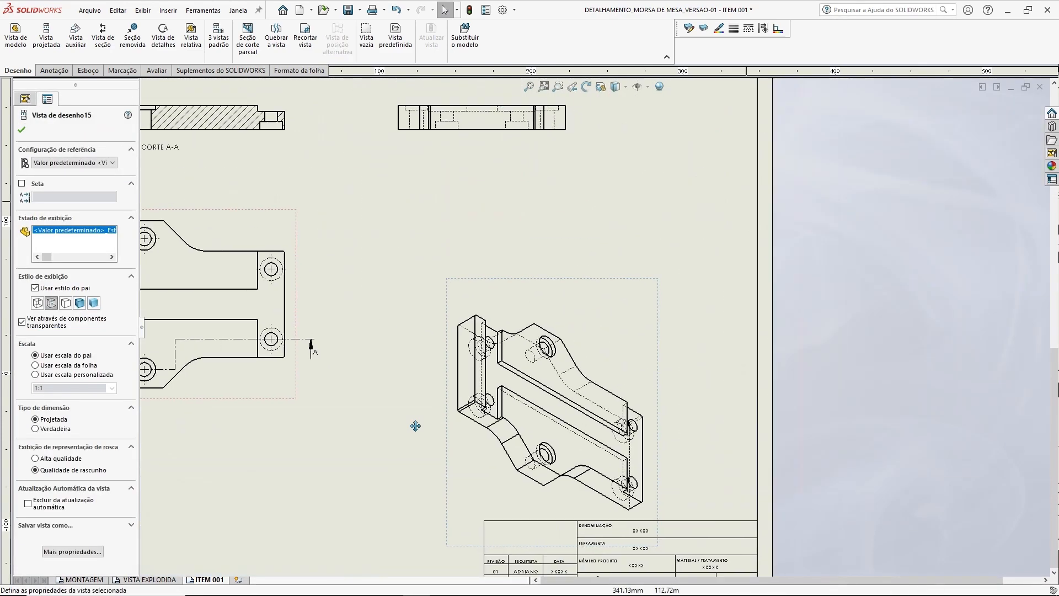
drag(559, 279, 513, 222)
middle_drag(457, 228, 574, 249)
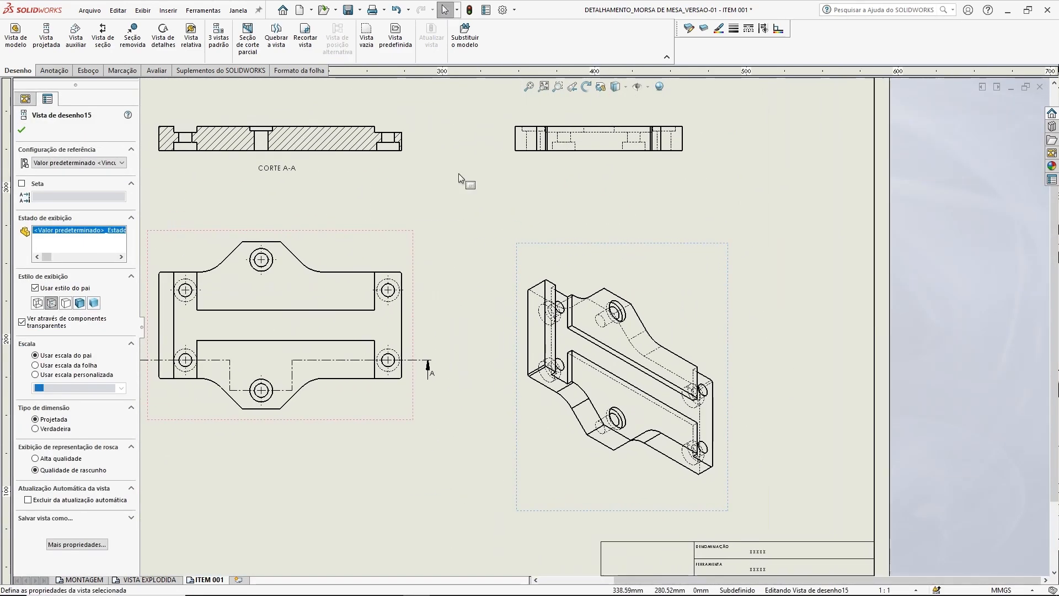
click(485, 216)
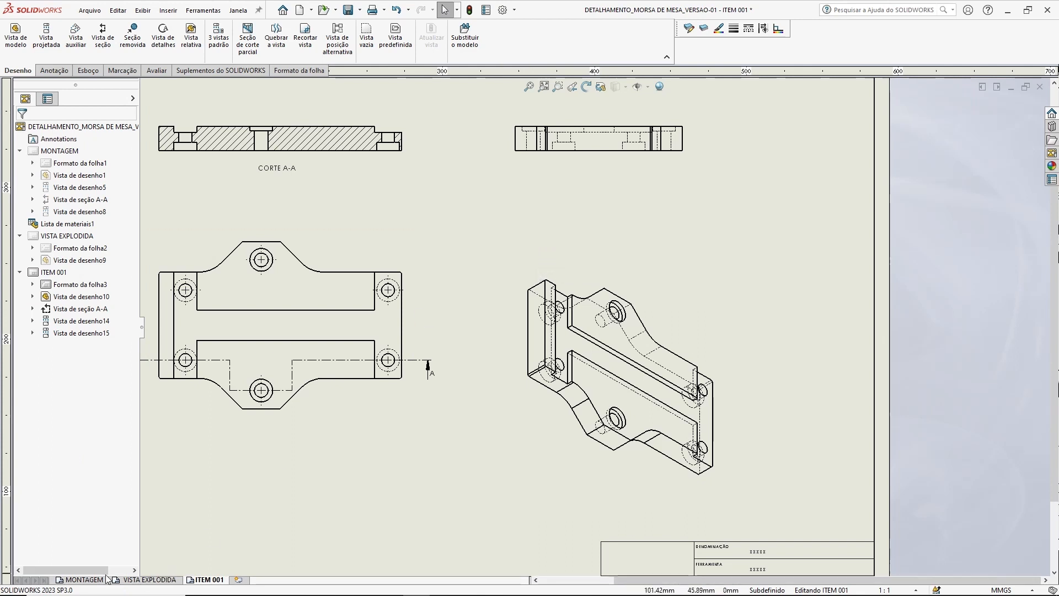
- Give the isometric view a custom scale of 1:2 and set its display style to hidden lines removed
click(557, 282)
right_click(537, 262)
key(Escape)
click(53, 375)
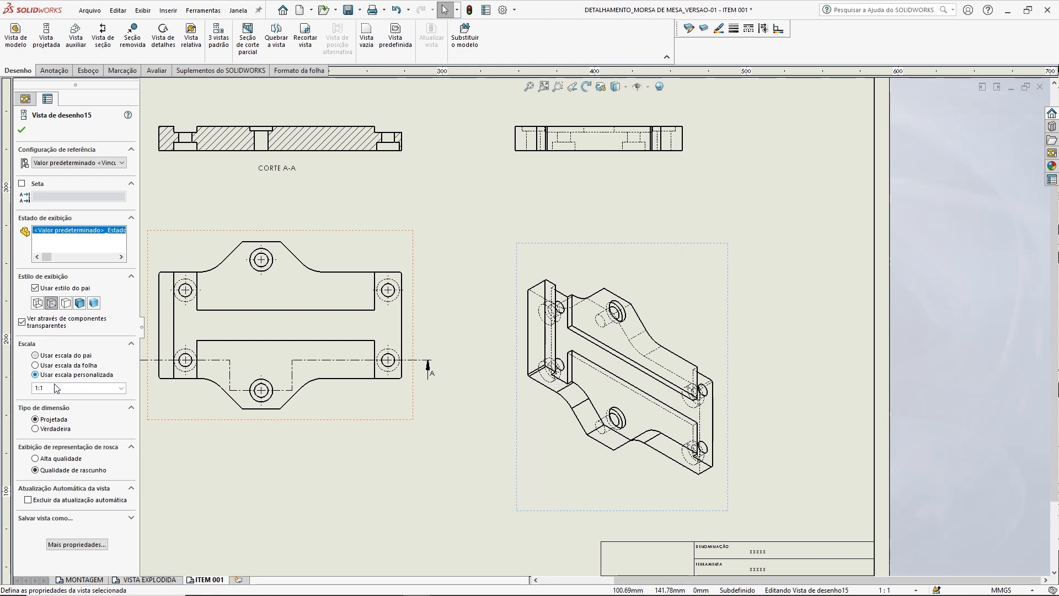
click(121, 388)
click(77, 408)
click(21, 130)
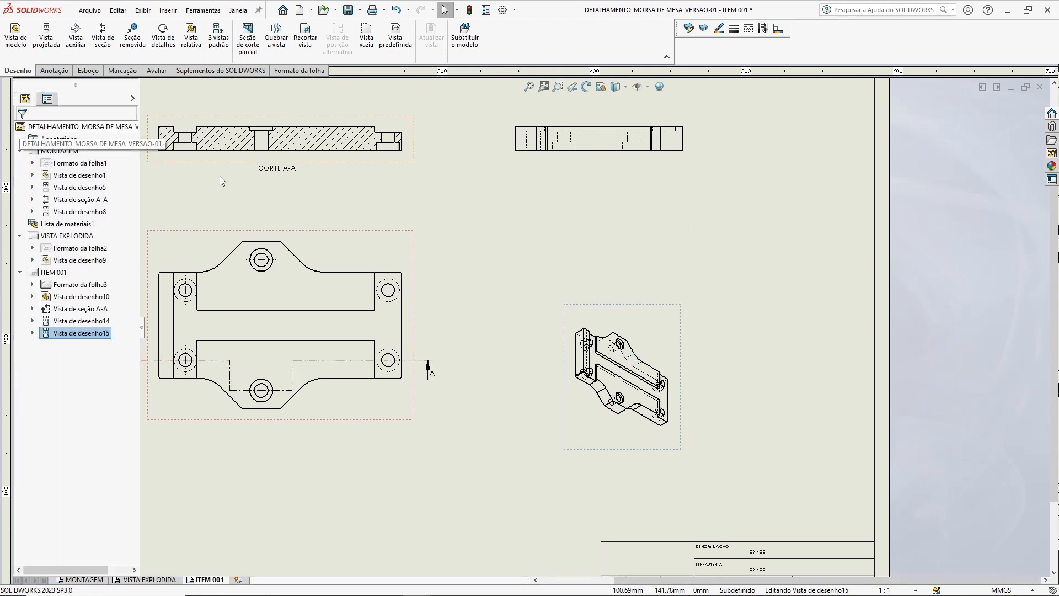
click(642, 321)
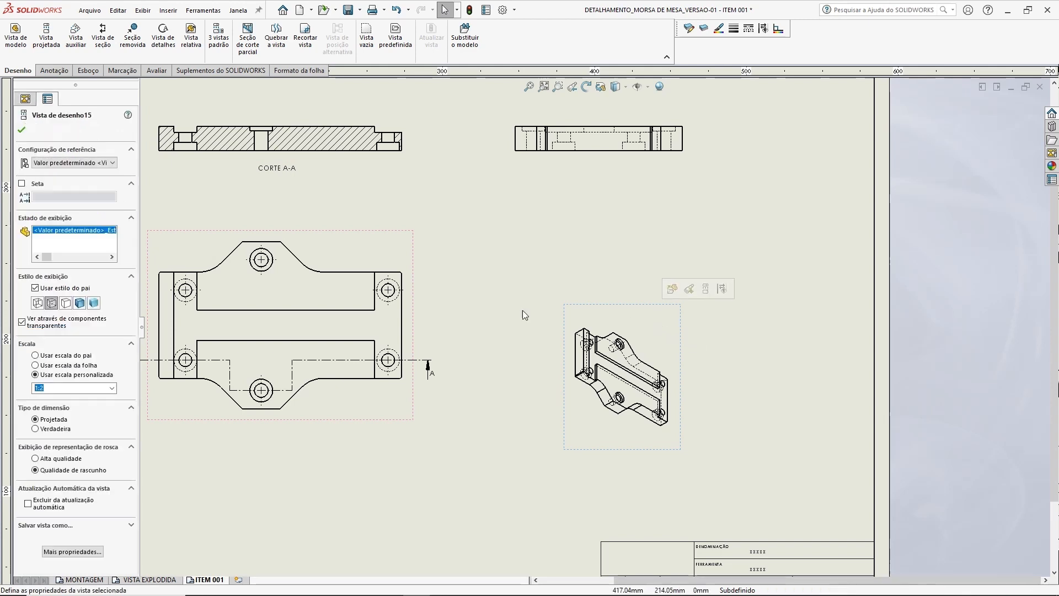
click(66, 303)
- Rotate the isometric view of the base by 30 degrees
right_click(631, 315)
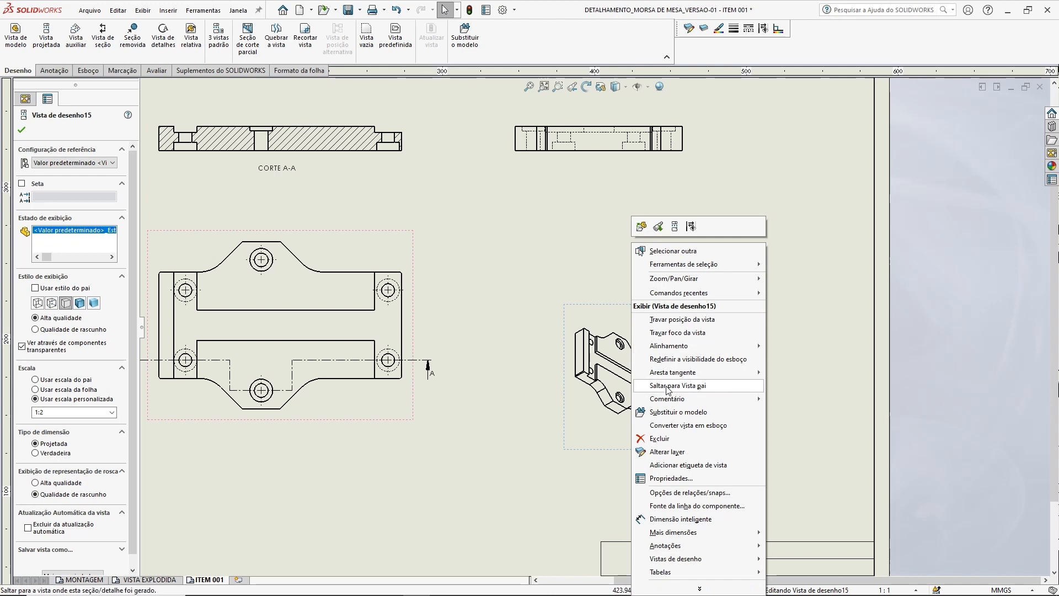
click(627, 324)
right_click(632, 323)
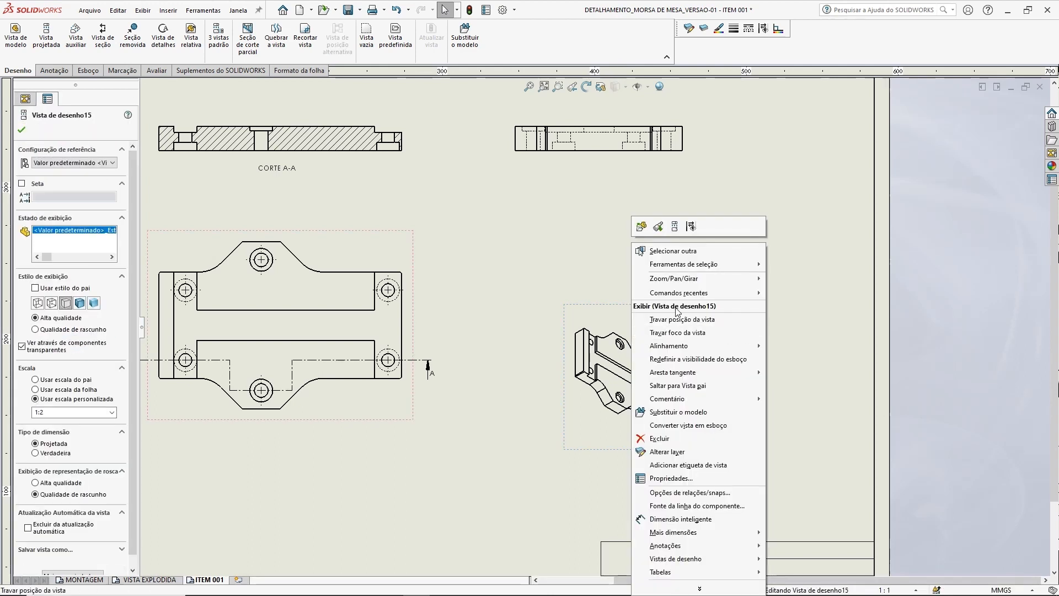
mouse_move(679, 279)
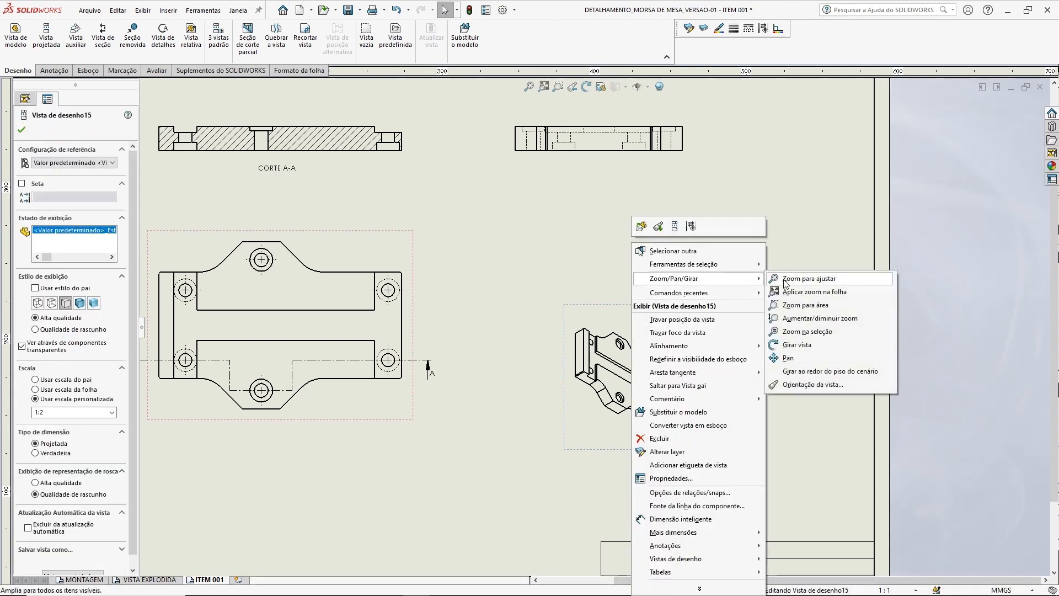
click(793, 345)
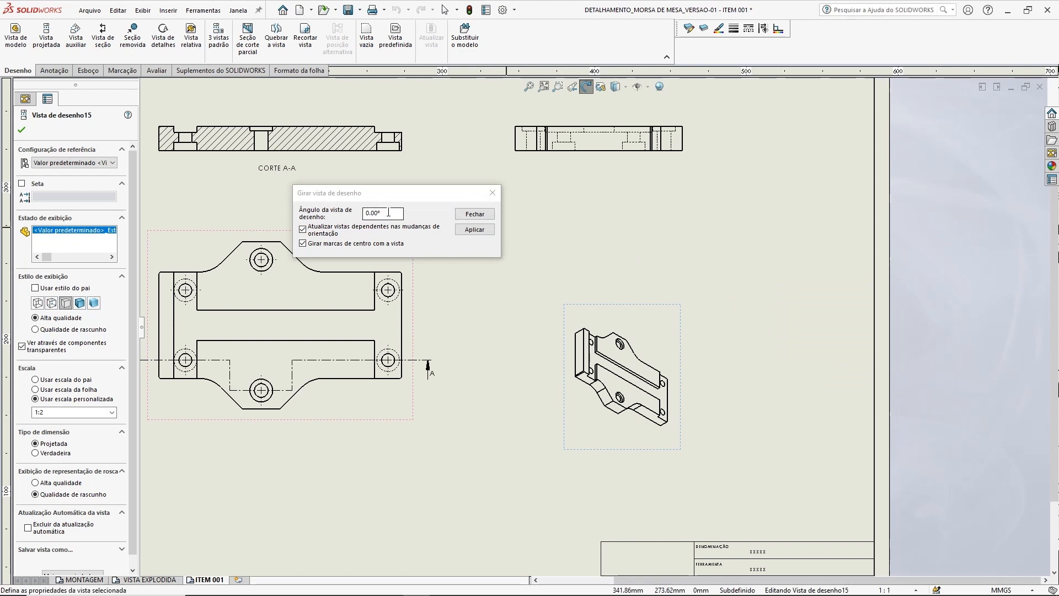
key(Return)
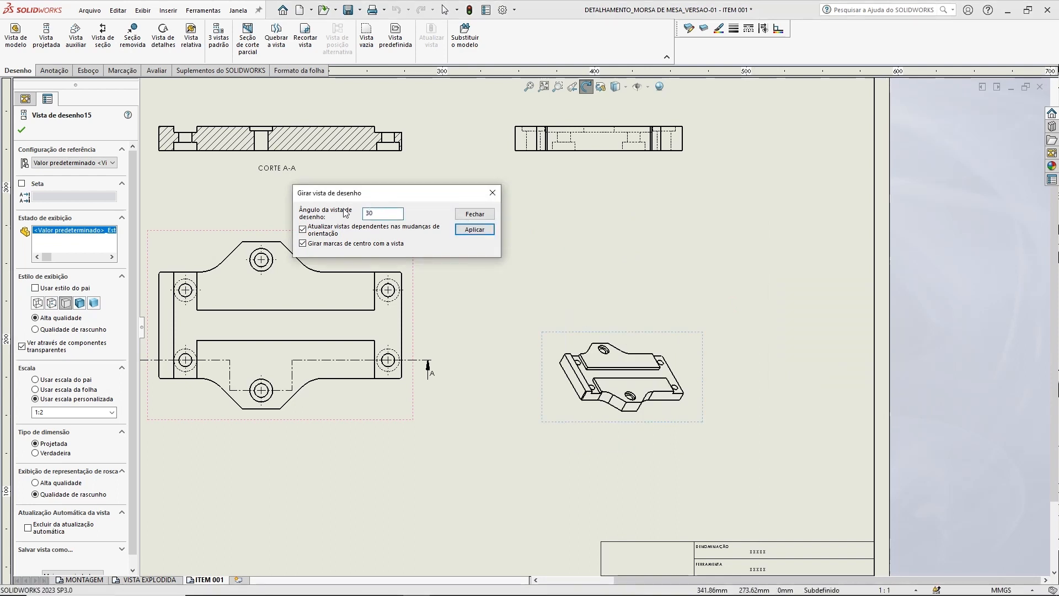
- Rotate the isometric view of the base by 60 degrees and move it slightly up and to the left
text(60)
key(Return)
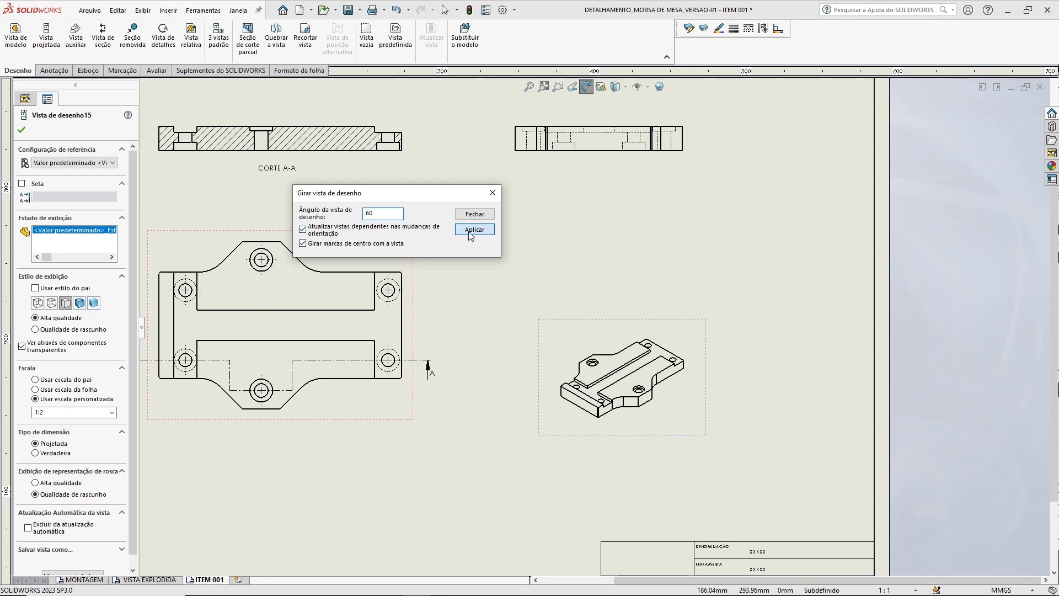
click(475, 213)
drag(707, 373, 695, 329)
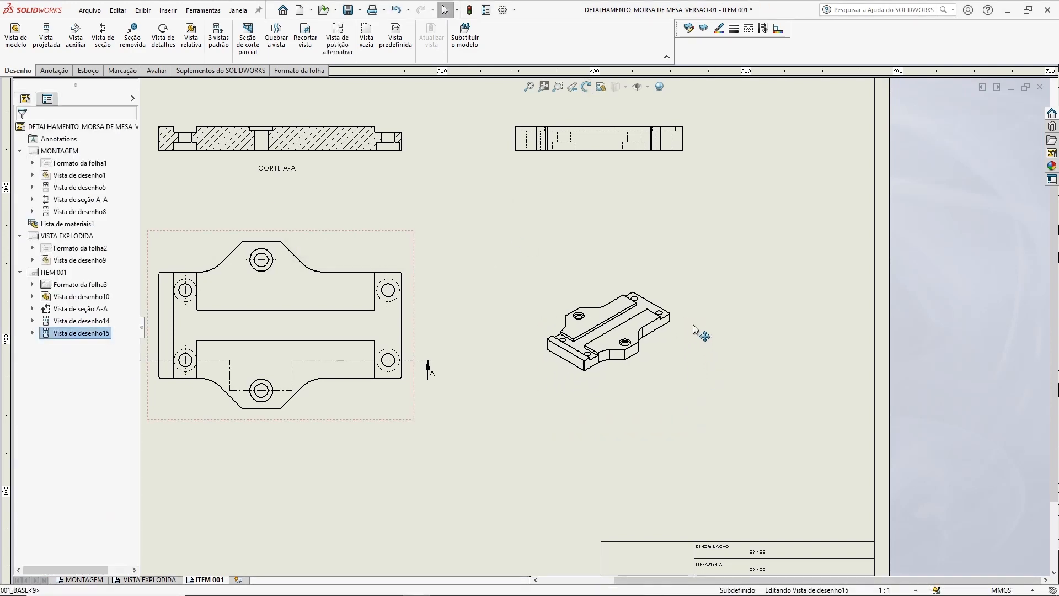
click(452, 260)
- Change the ITEM 001 sheet format to A3_Repuxando in the sheet properties and apply it
key(f)
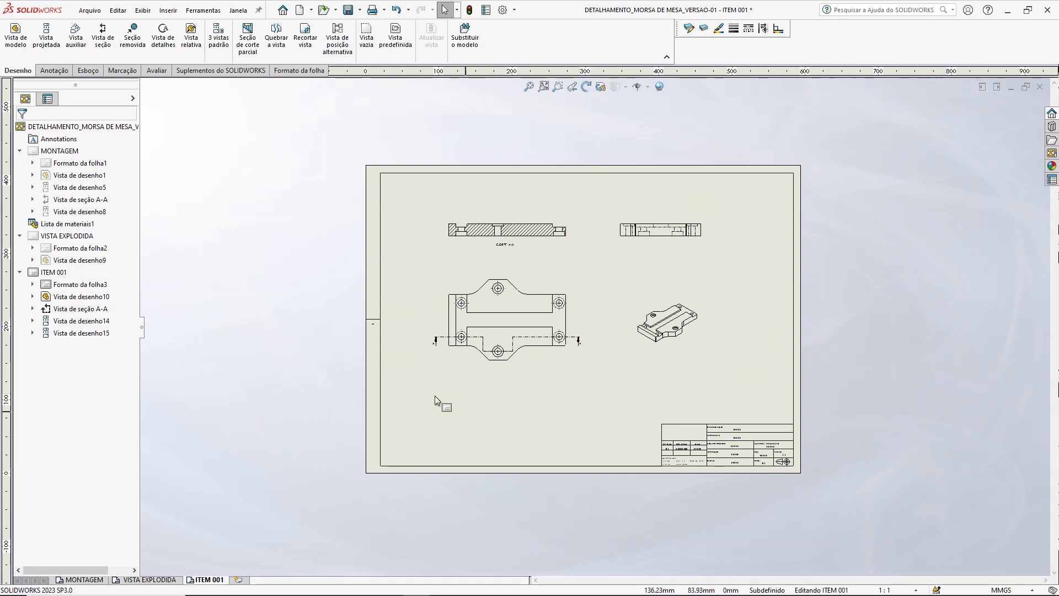
scroll(588, 389, down, 3)
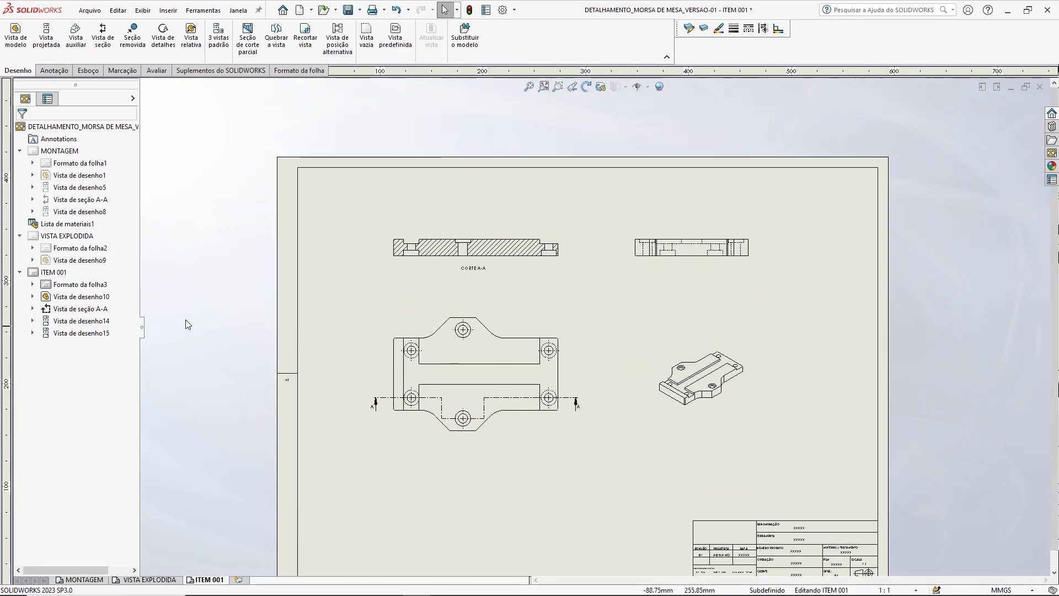
right_click(61, 274)
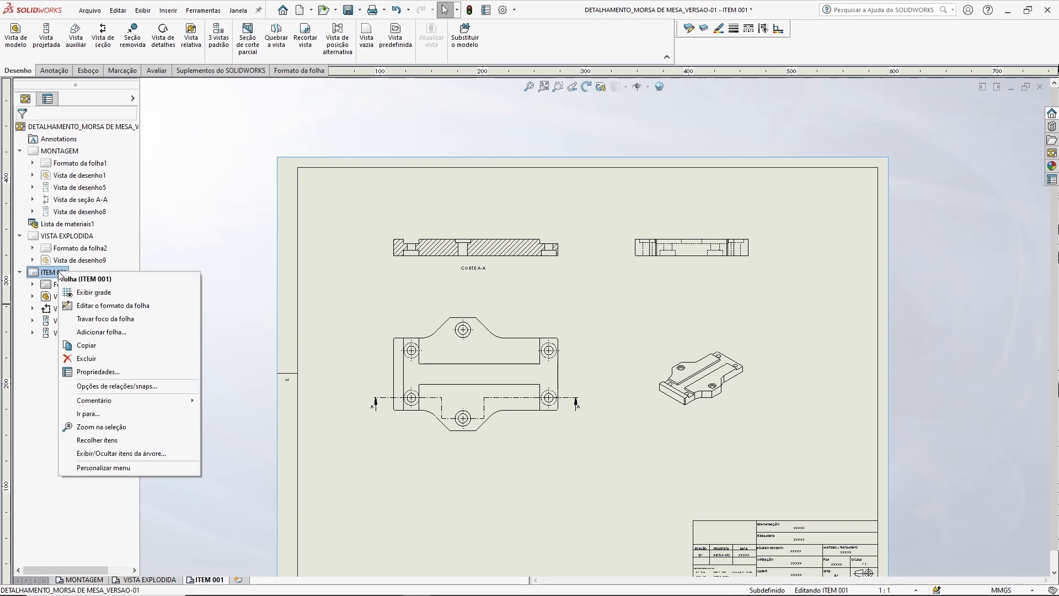
click(93, 367)
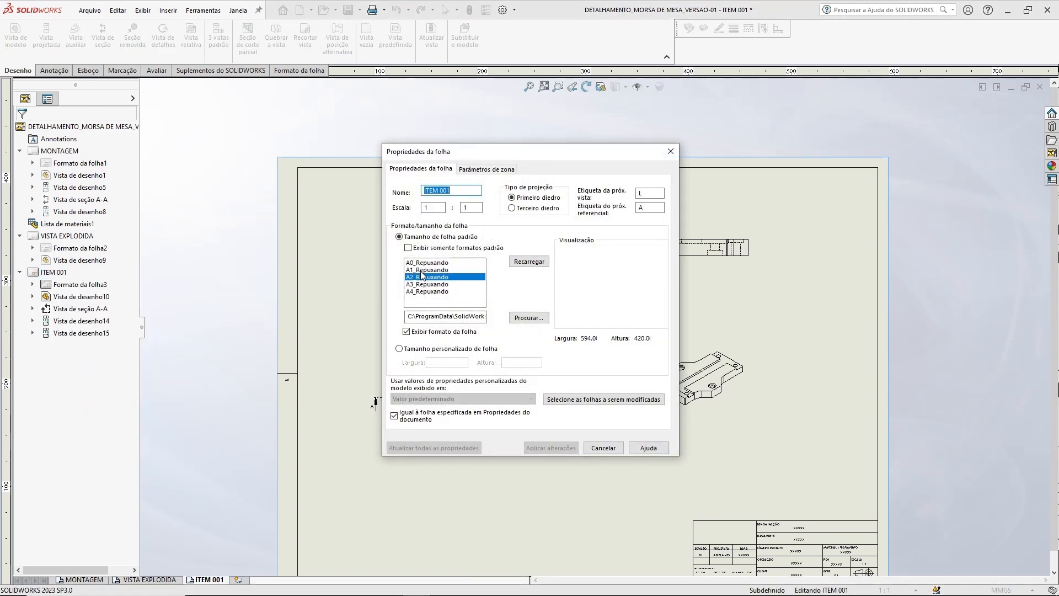
click(417, 284)
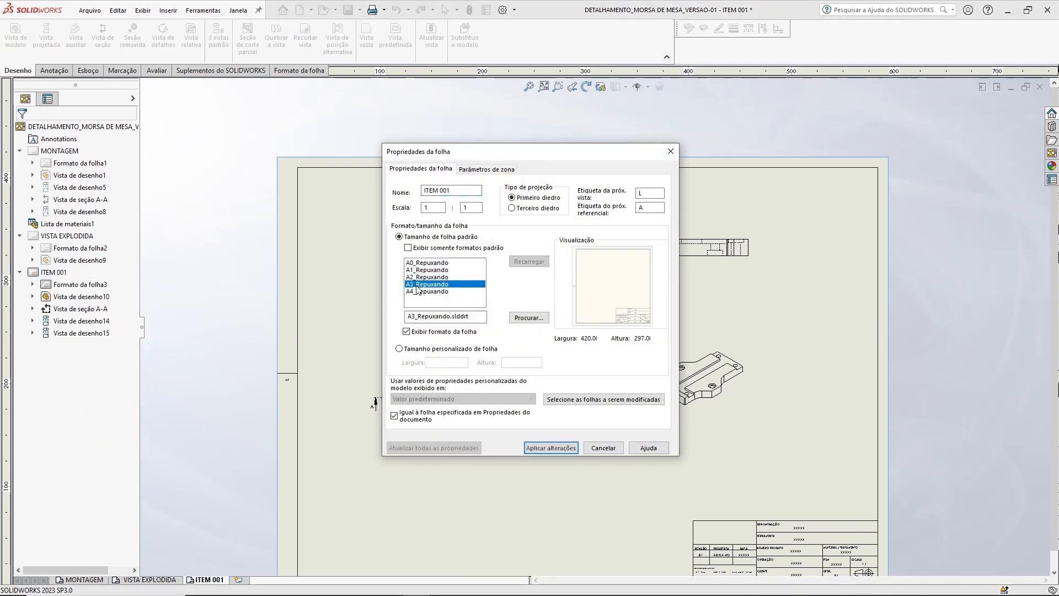
click(550, 448)
key(f)
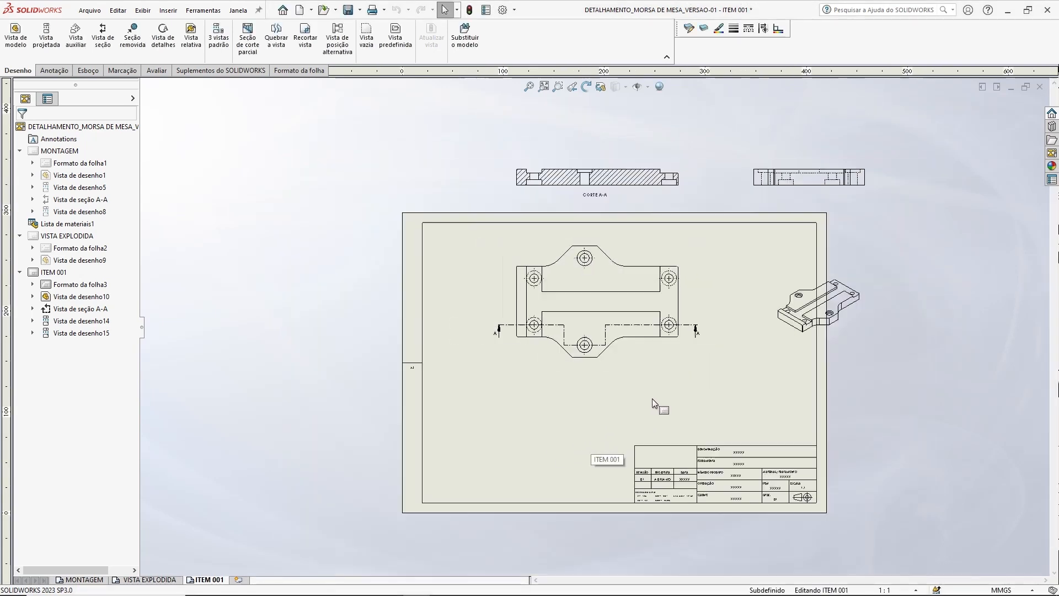
- Move the plan view, section CORTE A-A and the side view so they fit inside the A3 frame
scroll(667, 374, down, 3)
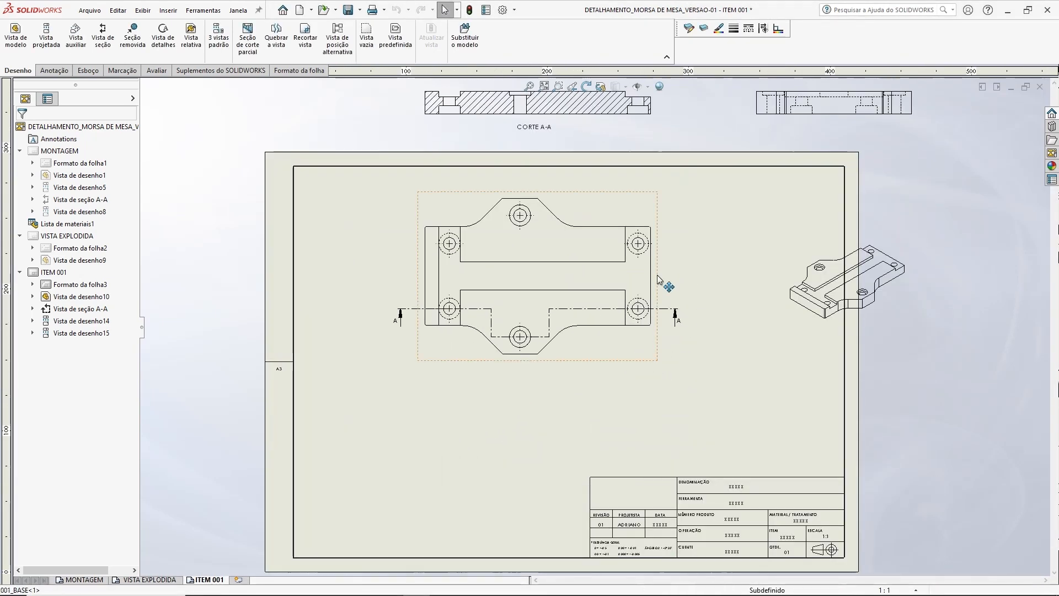
click(588, 367)
drag(587, 365, 595, 359)
drag(598, 122, 578, 255)
drag(753, 221, 666, 222)
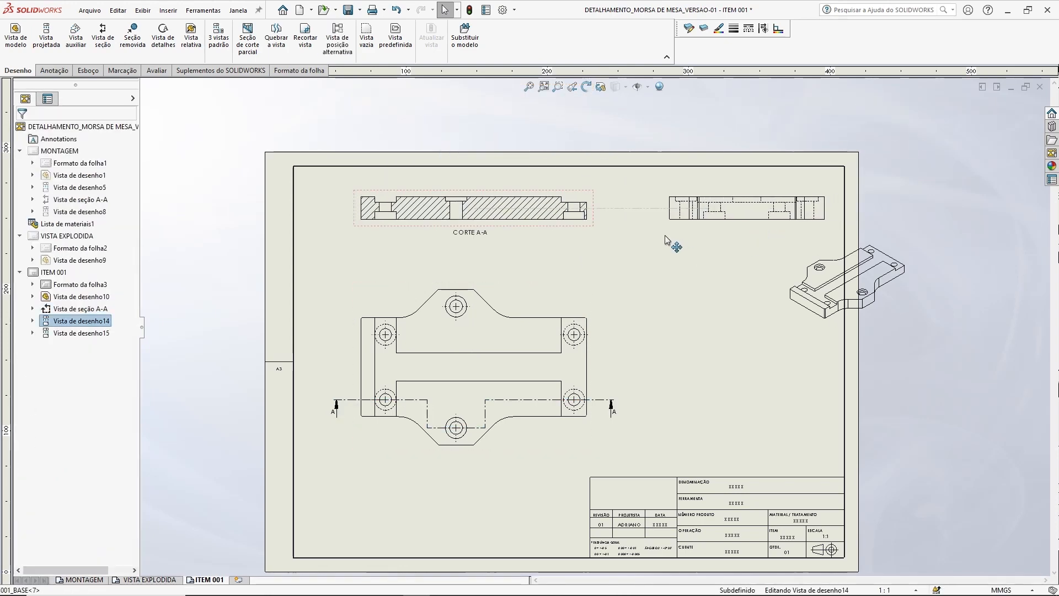
- Place the isometric view inside the frame just above the title block and shift the plan view slightly down
drag(776, 271, 699, 411)
scroll(495, 387, down, 3)
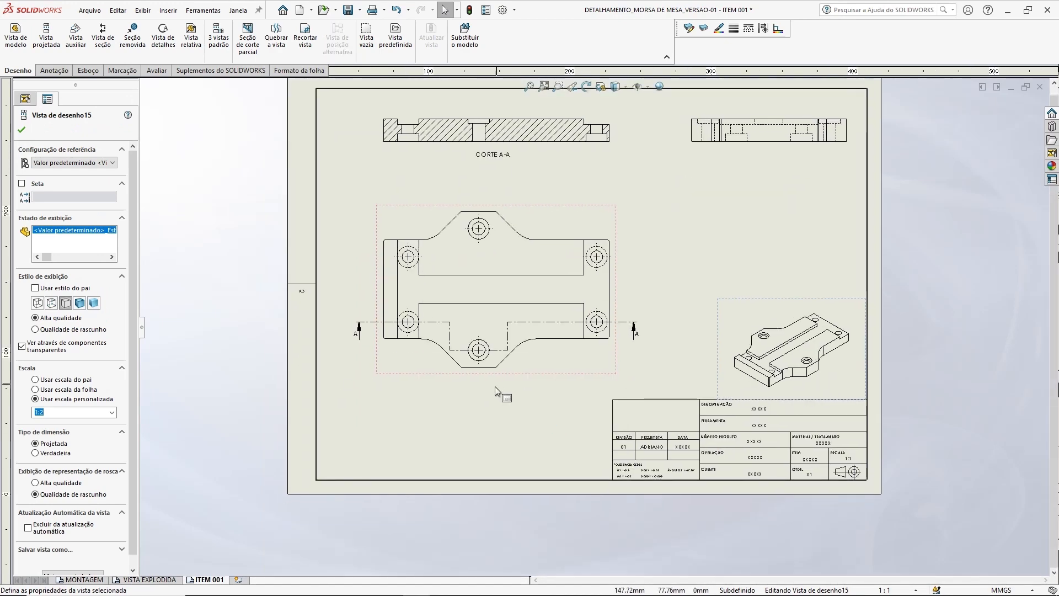
drag(532, 375, 526, 392)
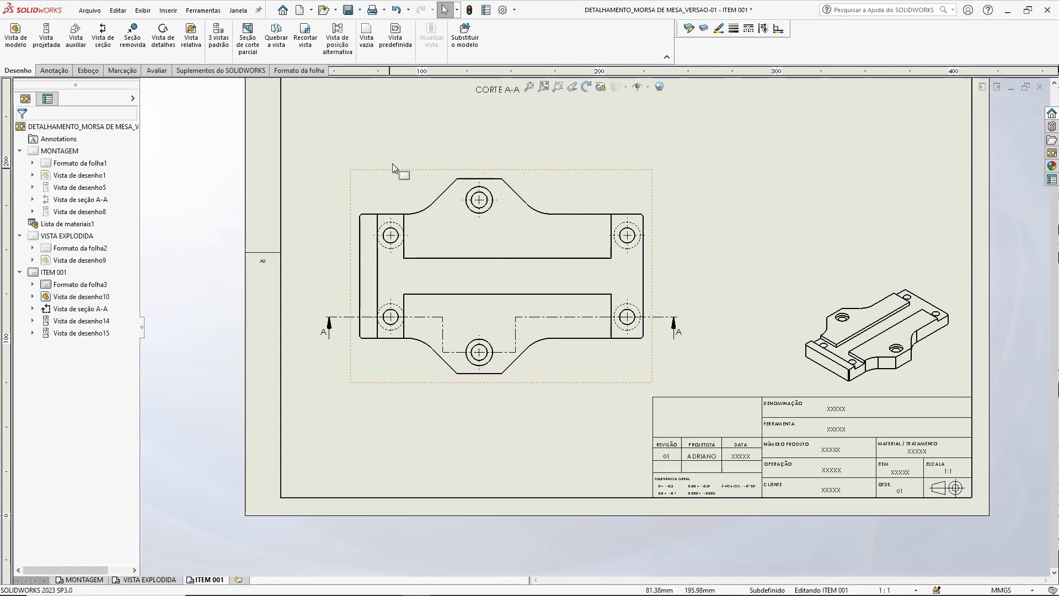
- Add a horizontal centre line midway between the plan view's upper and lower edges and extend both ends past the outline
middle_drag(393, 163, 336, 263)
scroll(126, 62, down, 1)
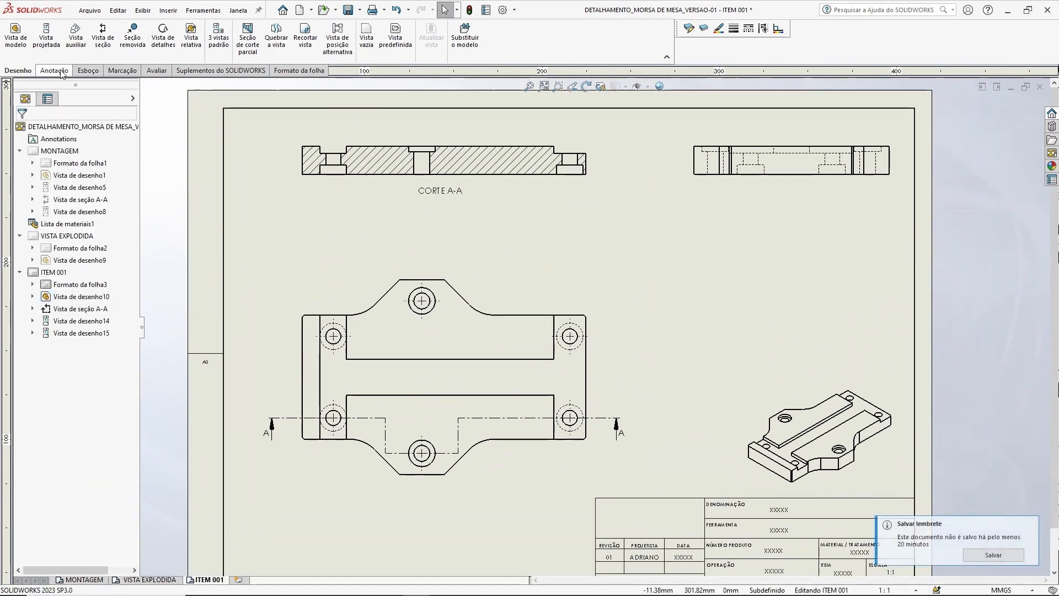
click(496, 41)
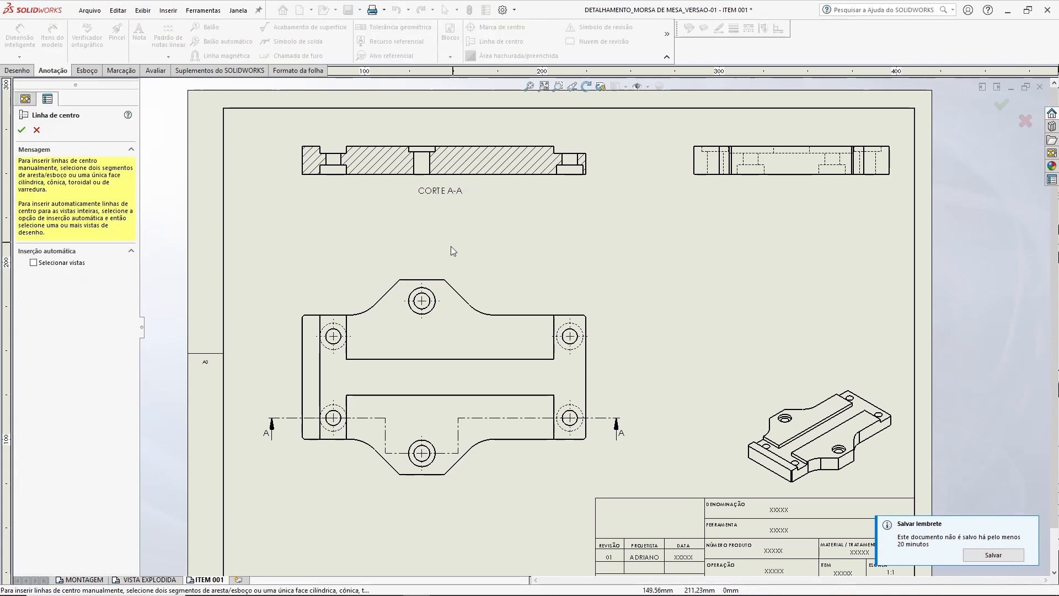
click(438, 281)
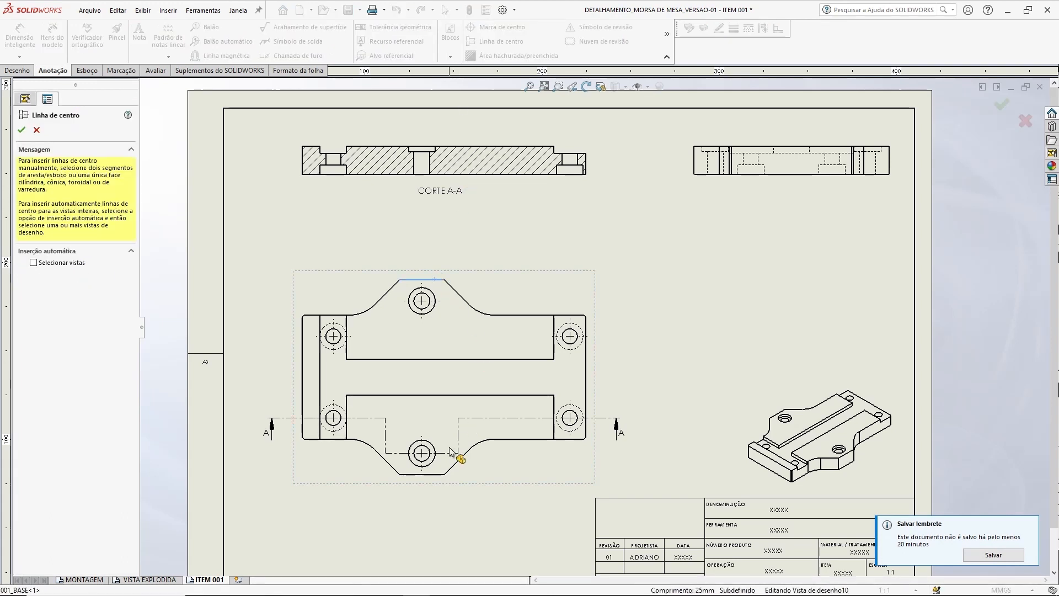
click(439, 475)
key(Escape)
click(426, 377)
drag(343, 376, 286, 377)
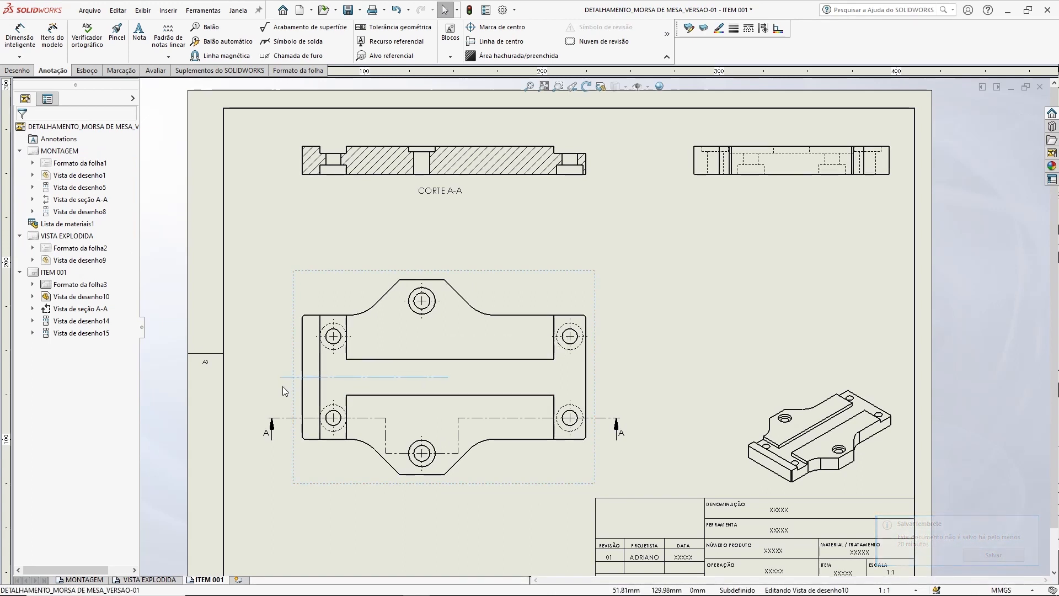
drag(448, 377, 601, 378)
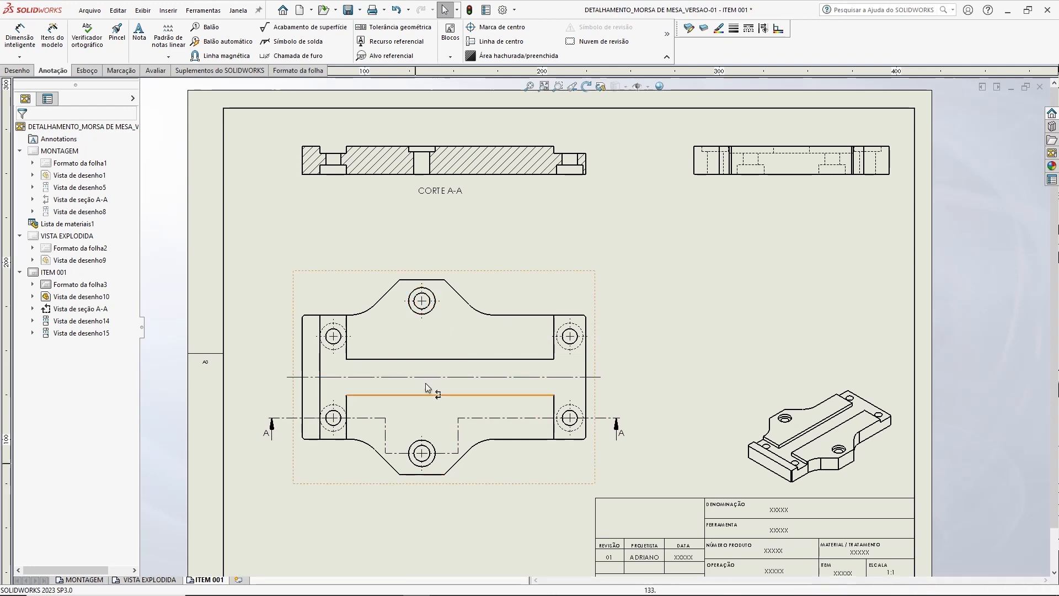
- Examine the plan view with its centre line and holes, and the arrangement of the views on the A3 sheet
scroll(353, 408, down, 2)
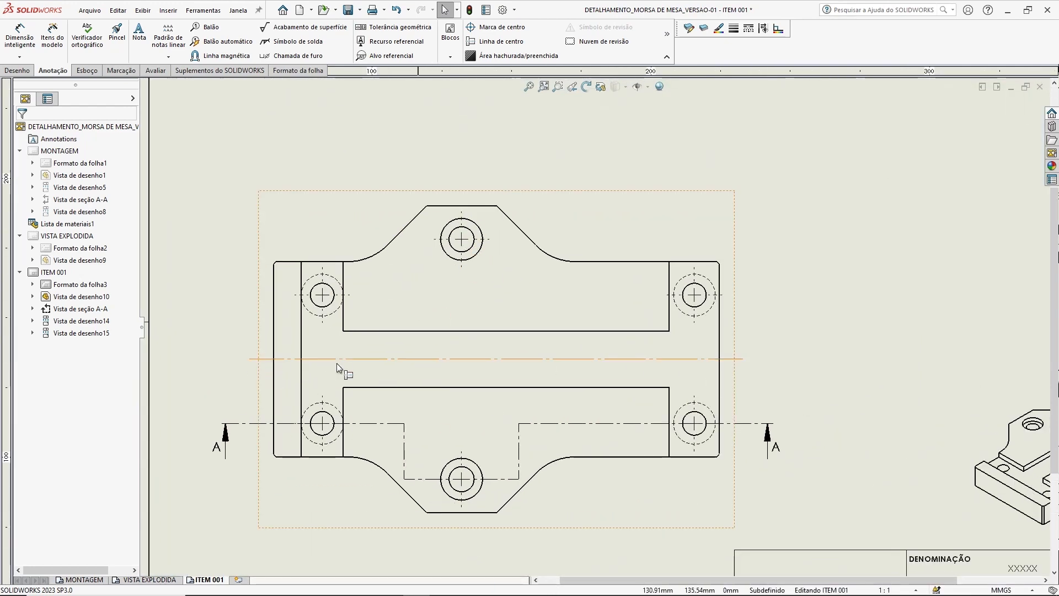
scroll(604, 293, up, 3)
middle_drag(695, 215, 588, 240)
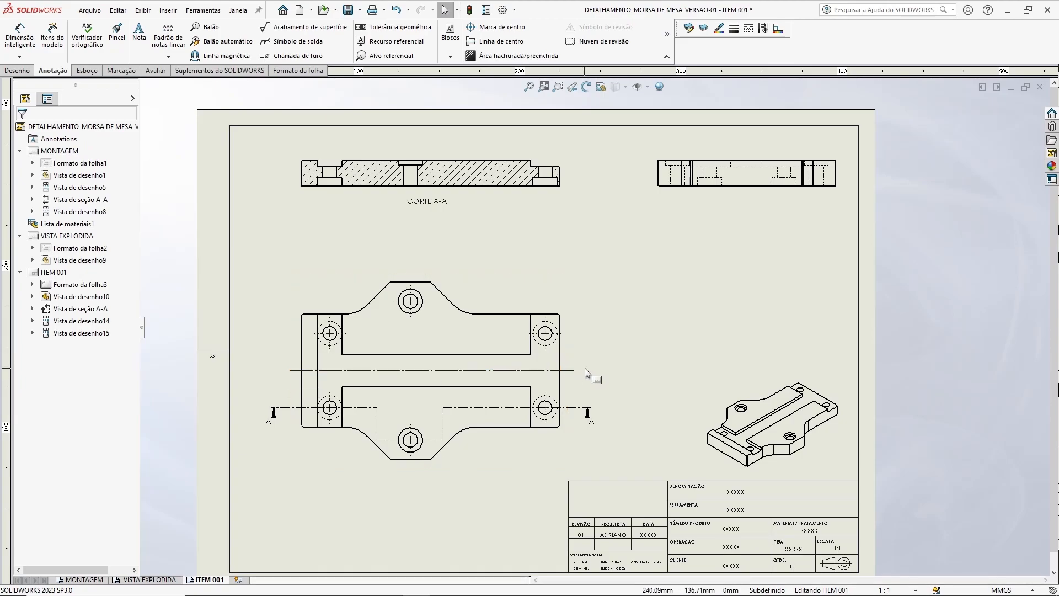
key(f)
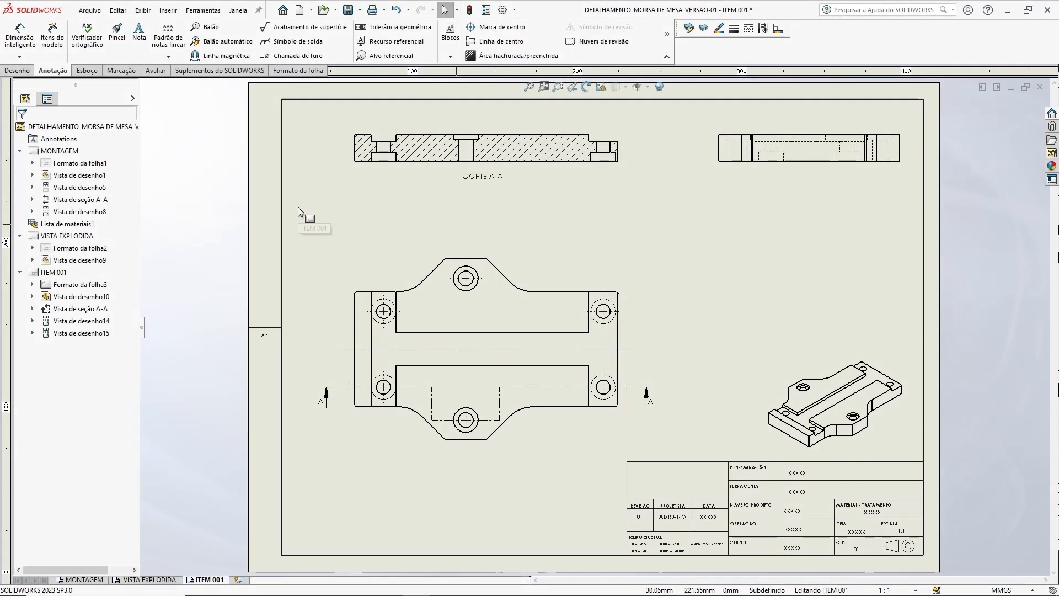
scroll(445, 339, down, 3)
middle_drag(615, 276, 600, 319)
middle_drag(551, 412, 543, 307)
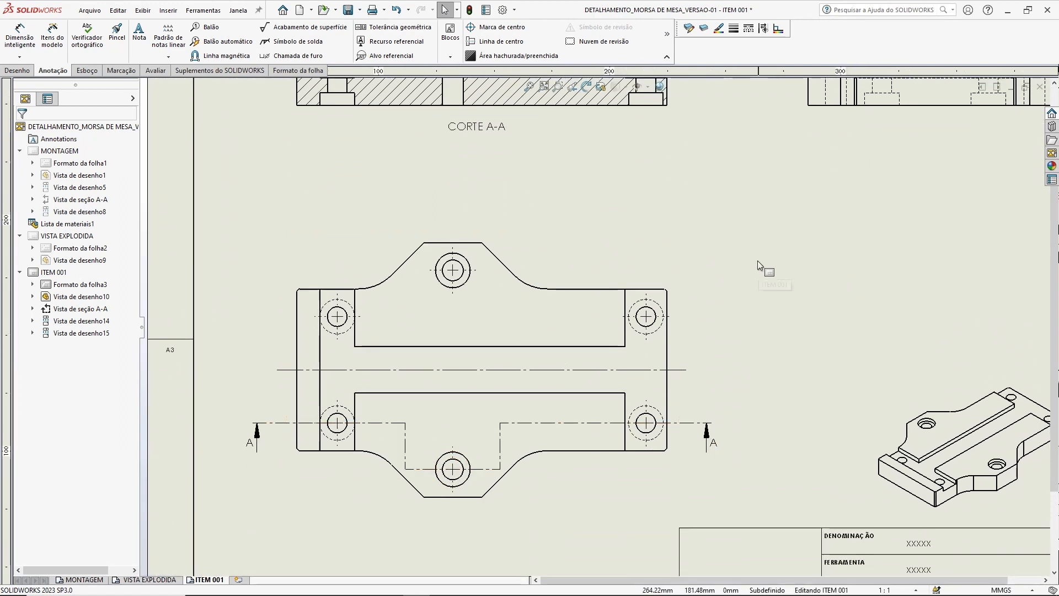
scroll(746, 260, up, 3)
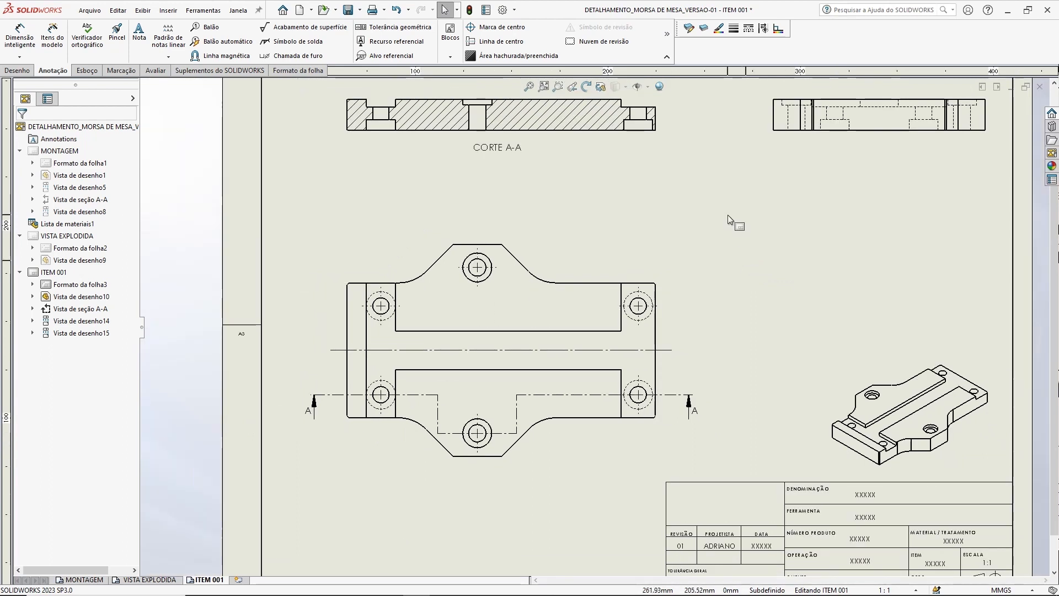
middle_drag(698, 259, 697, 261)
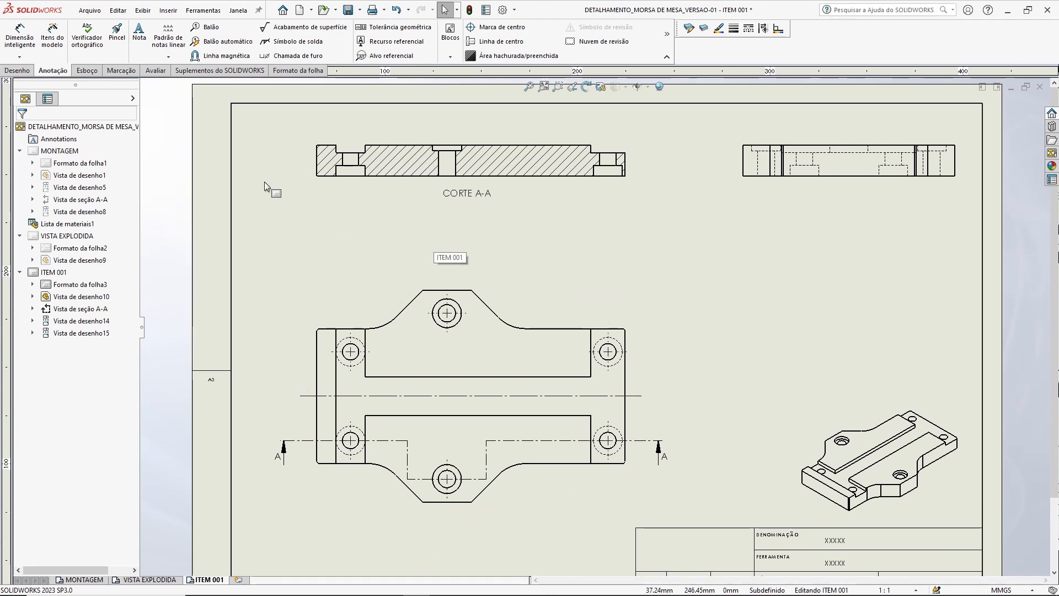
- Start a hole table and set its origin on the outer circle of the plan view's lower-left hole
click(169, 13)
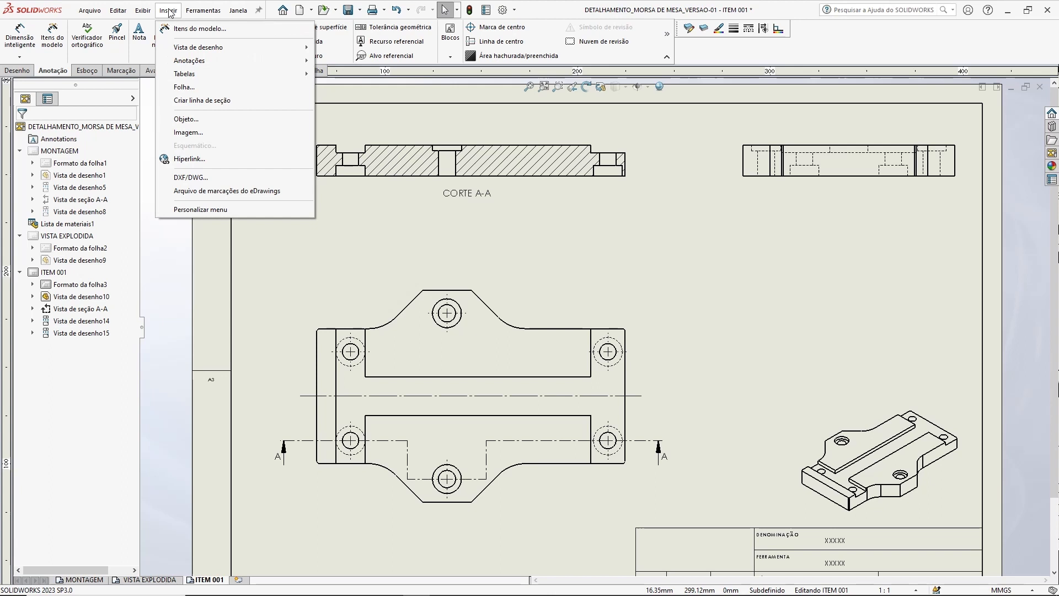
mouse_move(187, 77)
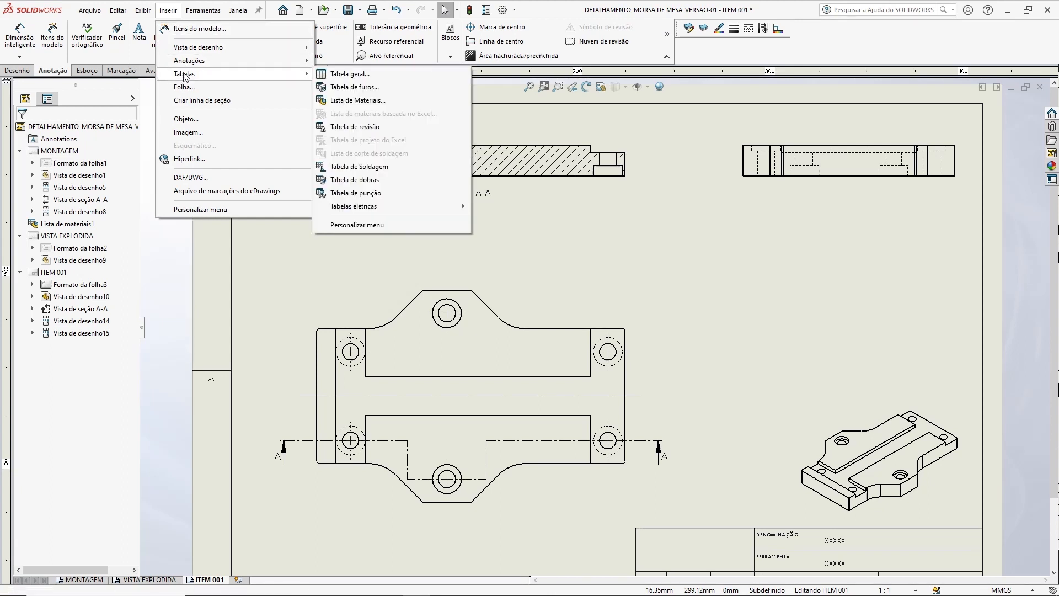
click(355, 89)
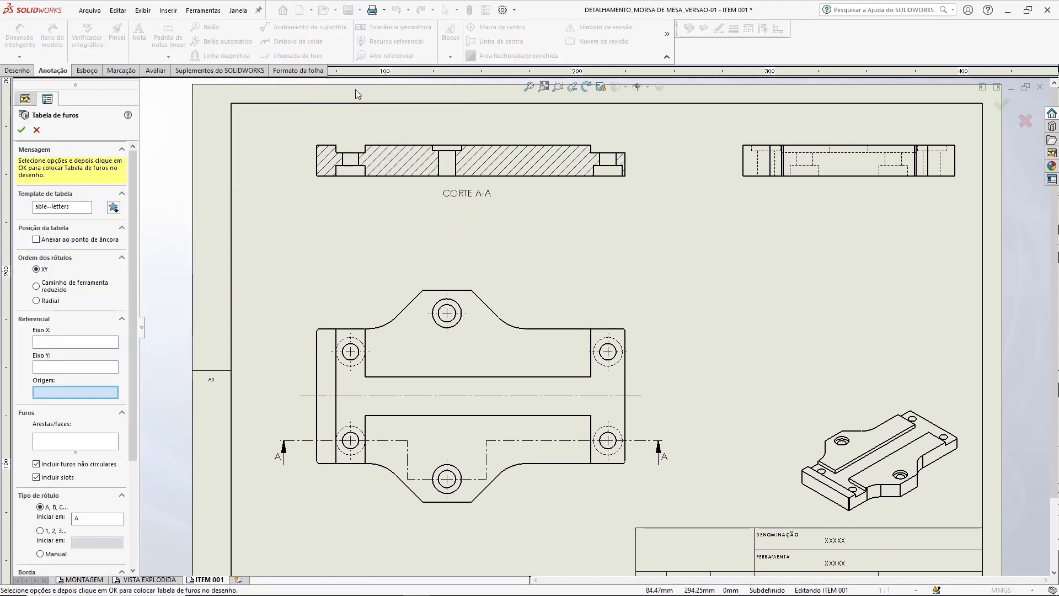
mouse_move(364, 241)
middle_down()
mouse_move(378, 220)
mouse_move(371, 187)
middle_up()
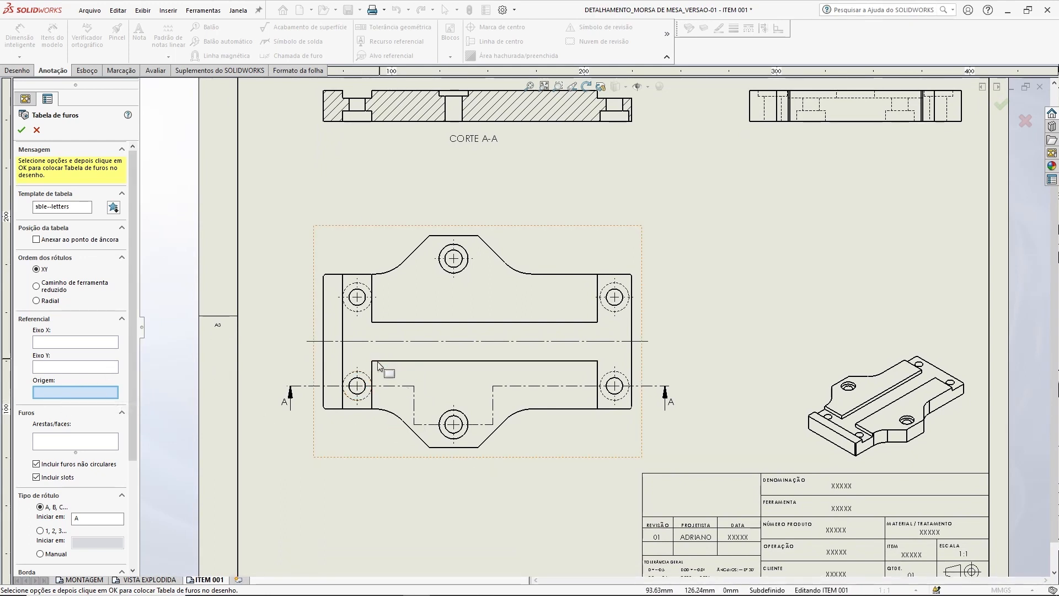
scroll(385, 389, up, 2)
scroll(385, 389, up, 1)
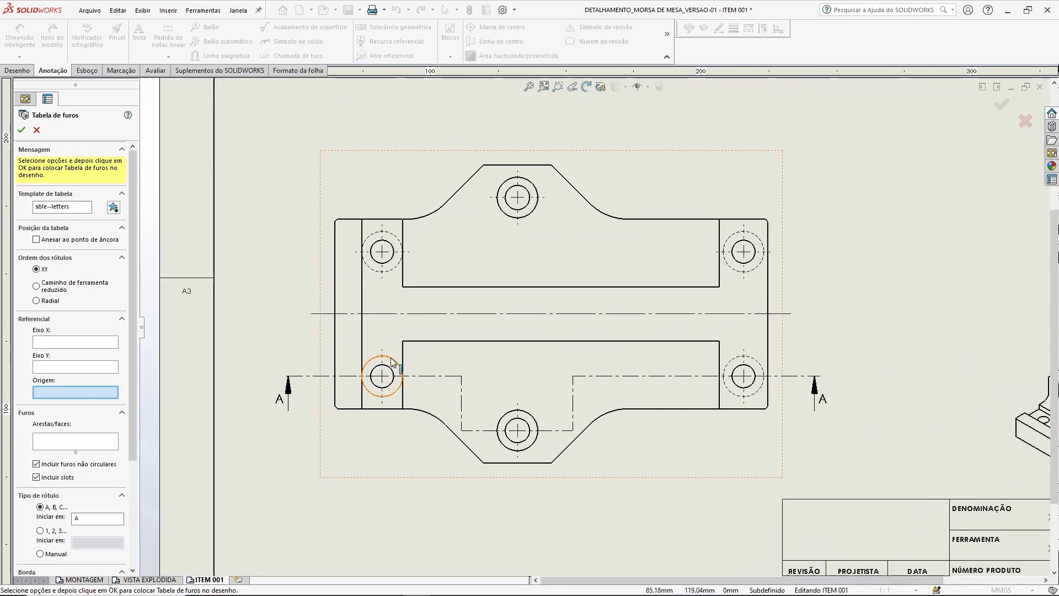
click(393, 362)
scroll(385, 422, up, 5)
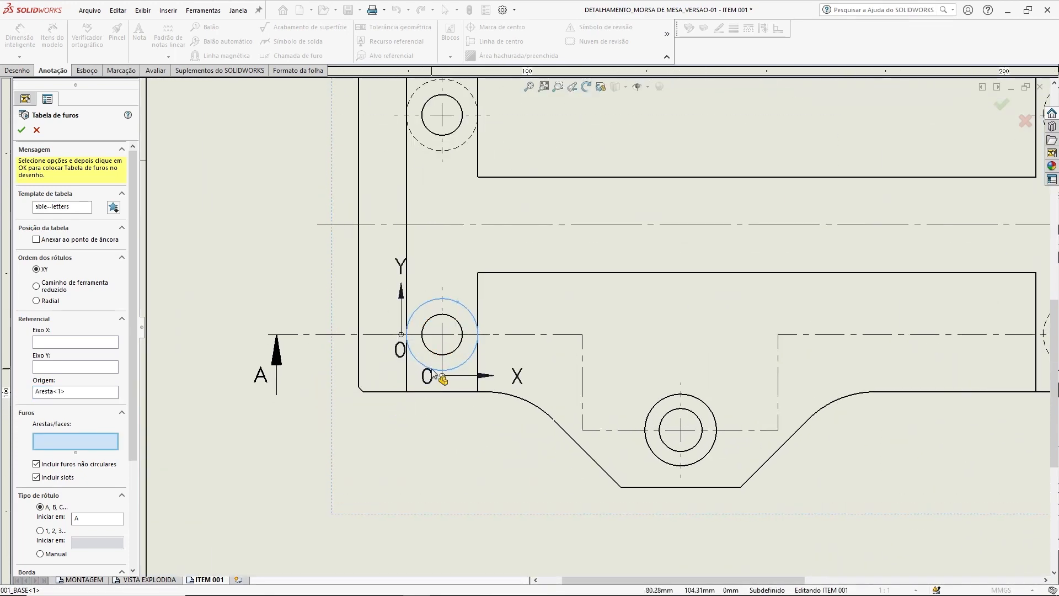
scroll(564, 304, down, 6)
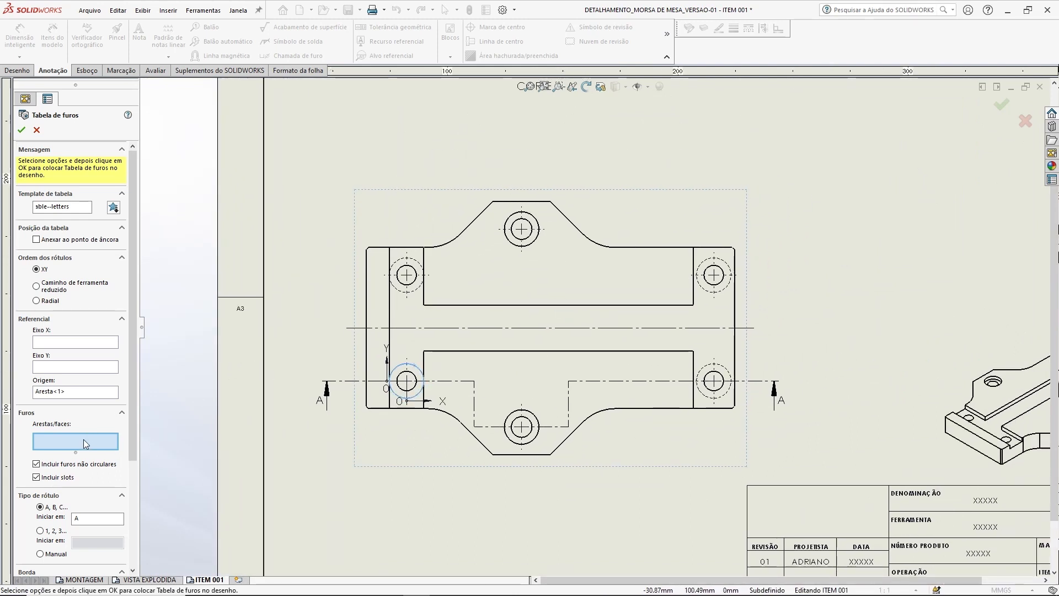
- Add the outer circles of the other five plan-view holes to the hole table and generate it
scroll(605, 347, up, 1)
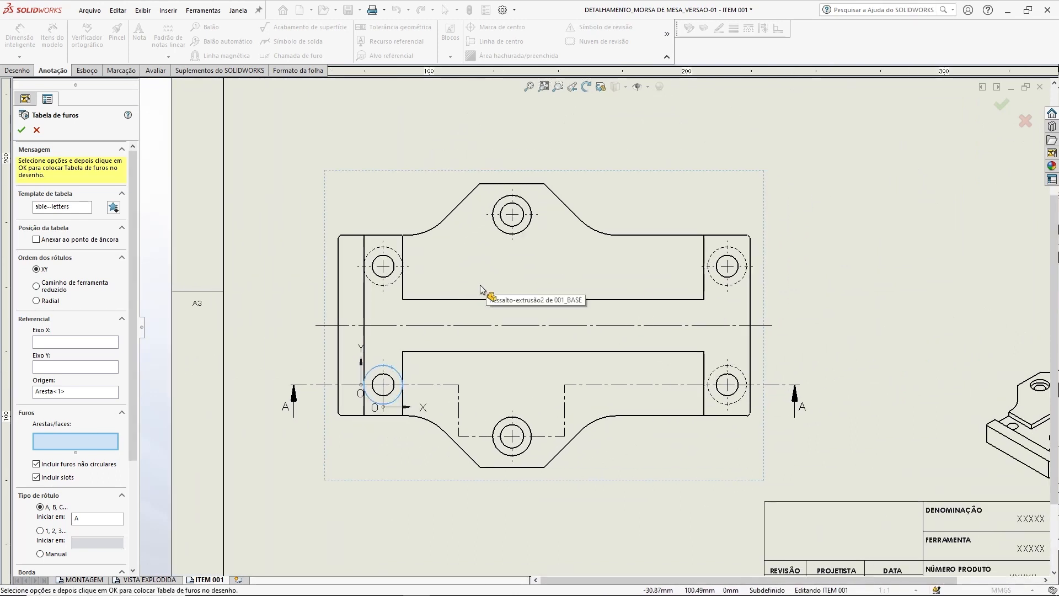
click(395, 284)
click(520, 234)
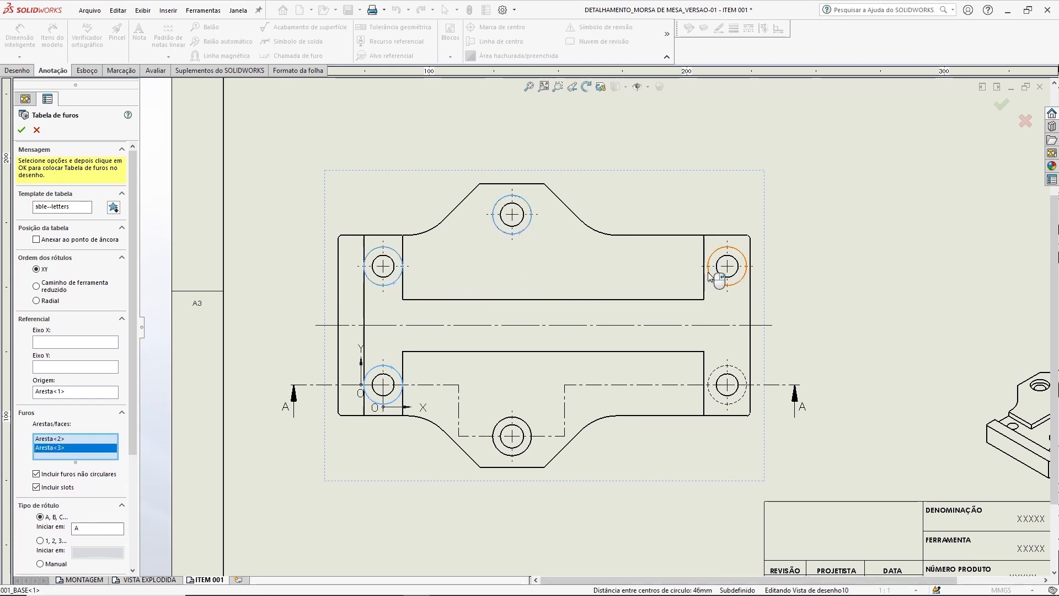
click(710, 275)
click(728, 378)
click(509, 419)
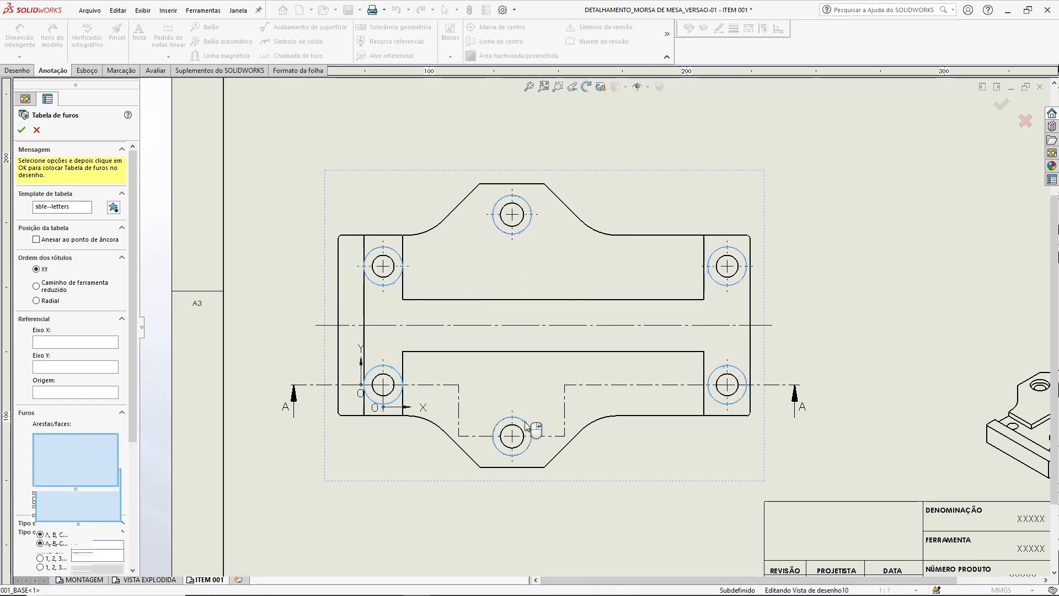
drag(132, 323, 136, 268)
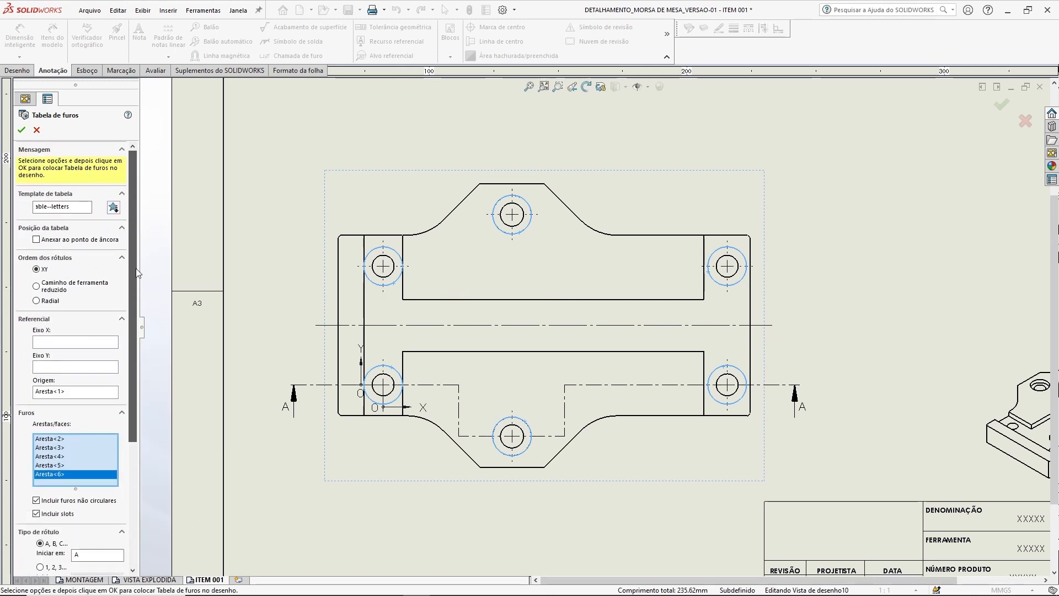
click(22, 130)
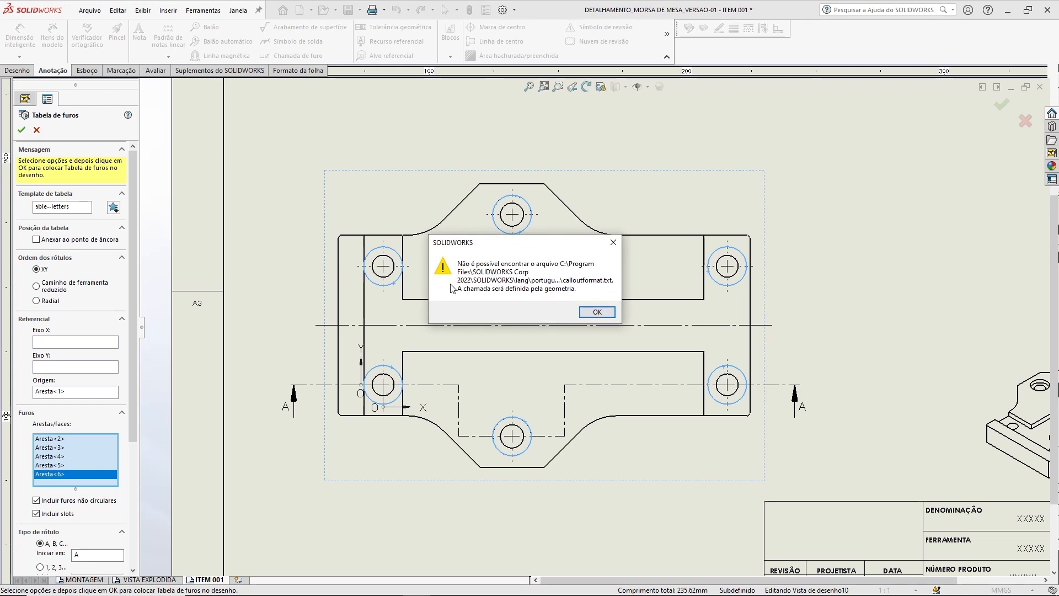
click(597, 312)
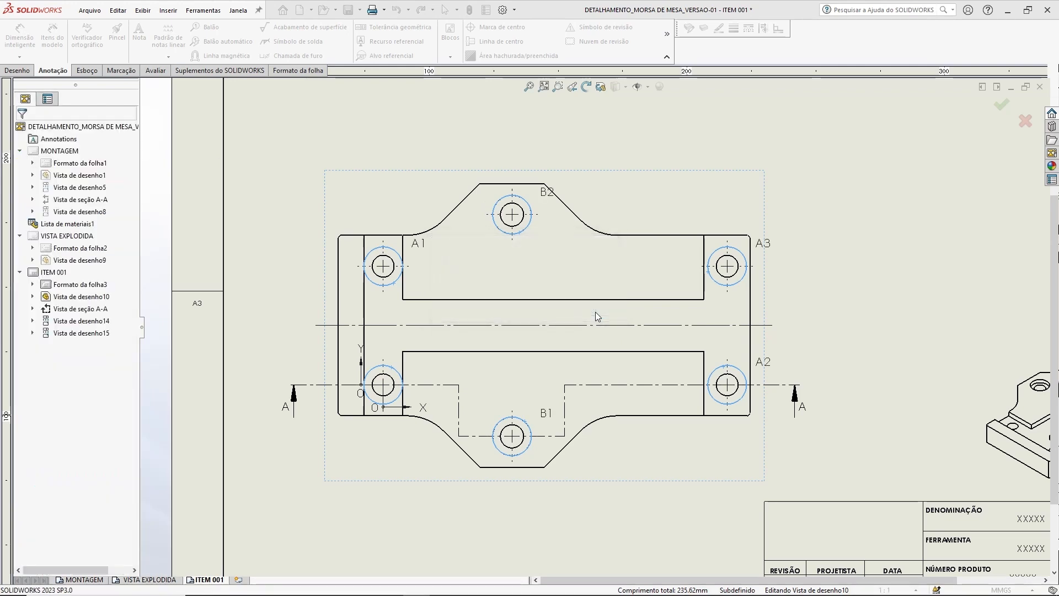
- Place the hole table in the free area between the side view and the isometric view
scroll(762, 223, up, 2)
ctrl+middle_drag(686, 213, 503, 237)
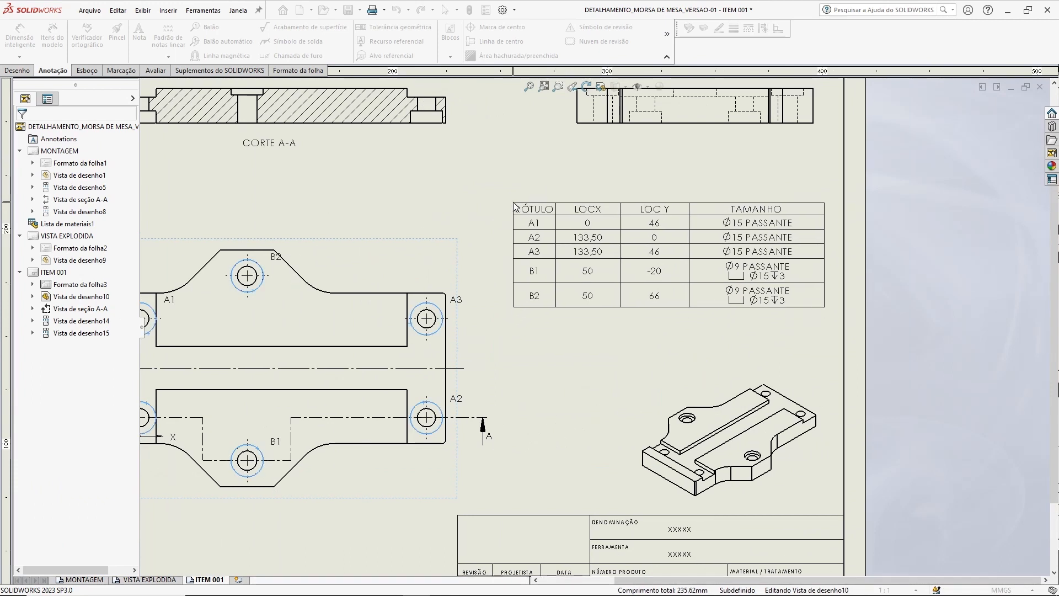
click(503, 205)
click(588, 363)
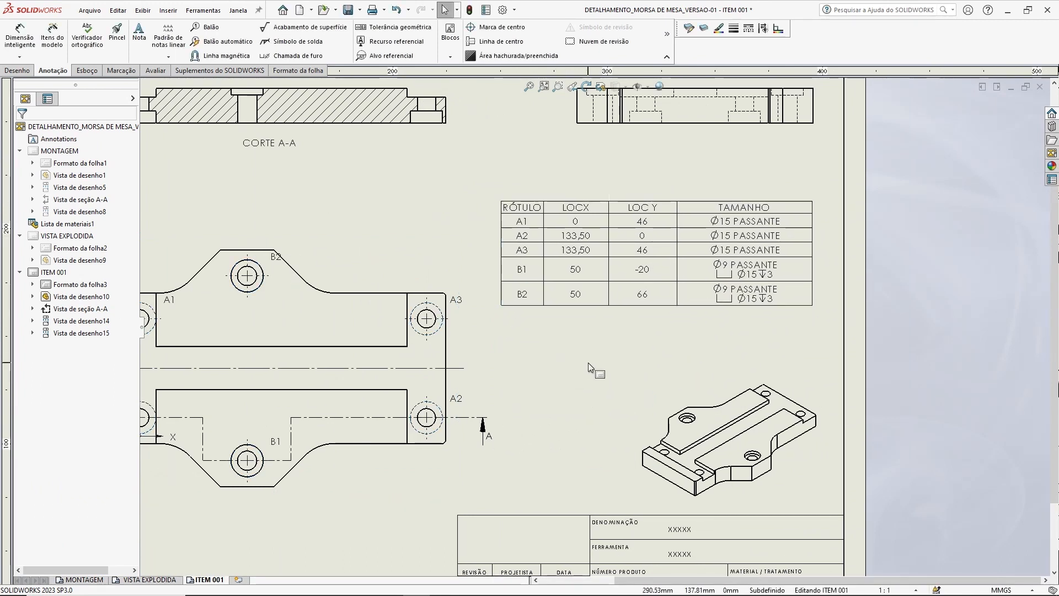
- Examine the hole table's labels, X and Y locations and hole sizes against the tagged holes in the plan view
middle_drag(532, 340, 586, 340)
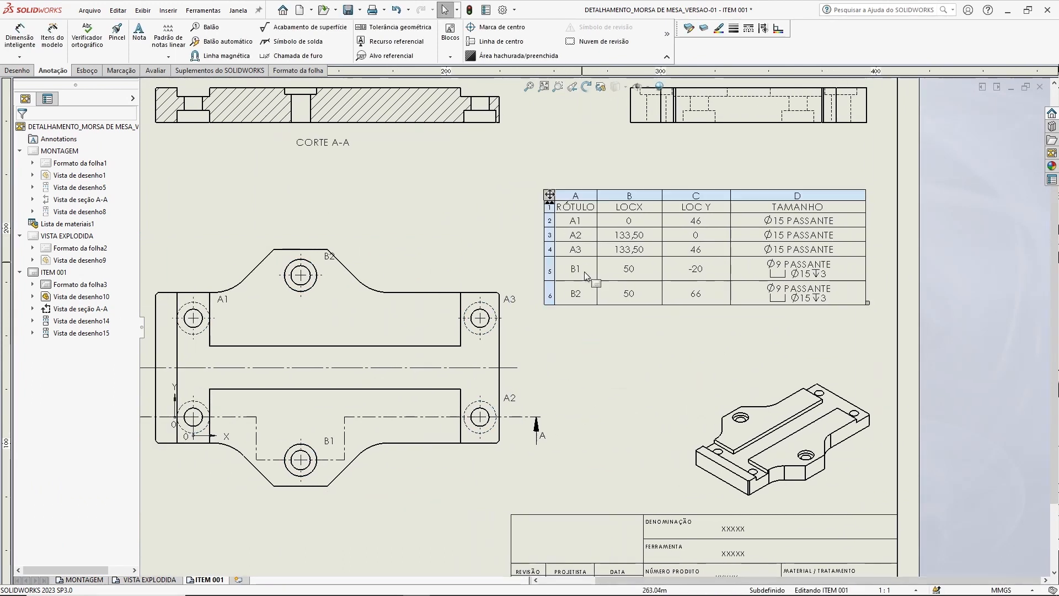
scroll(237, 514, down, 3)
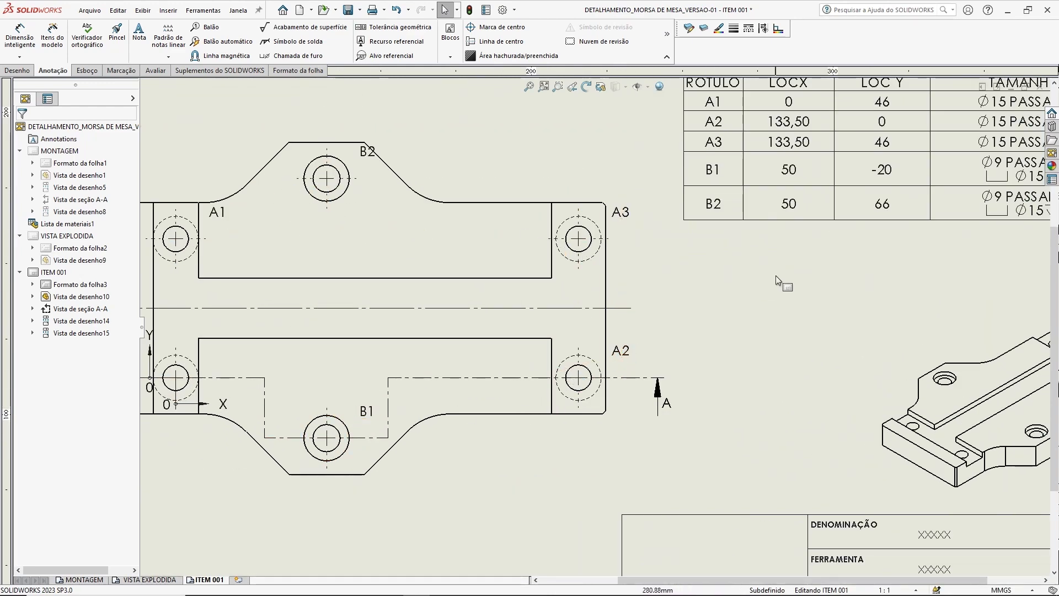
middle_drag(757, 282, 538, 387)
scroll(468, 252, down, 2)
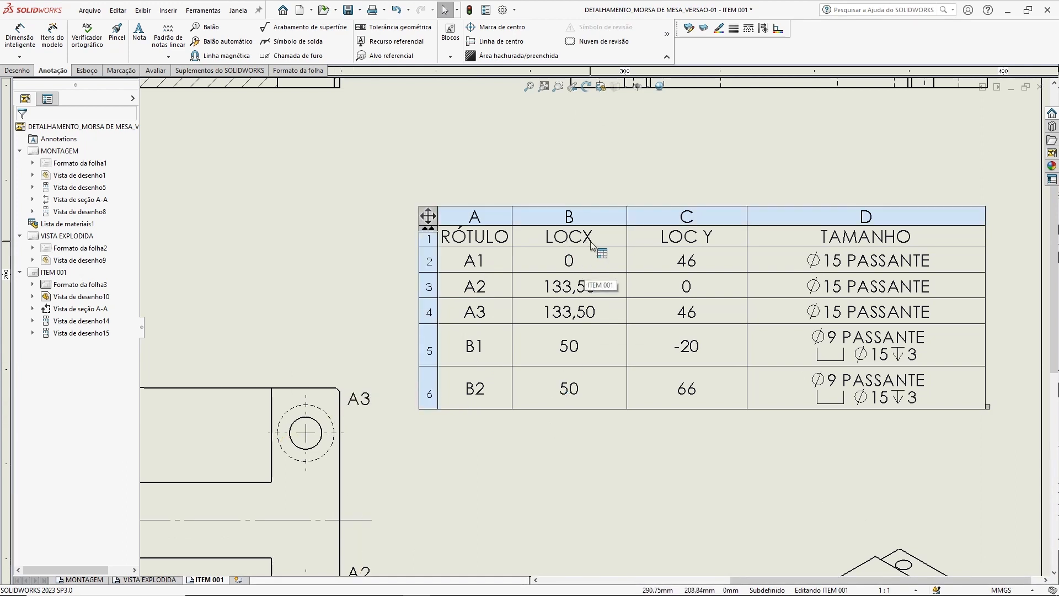
middle_drag(865, 287, 598, 271)
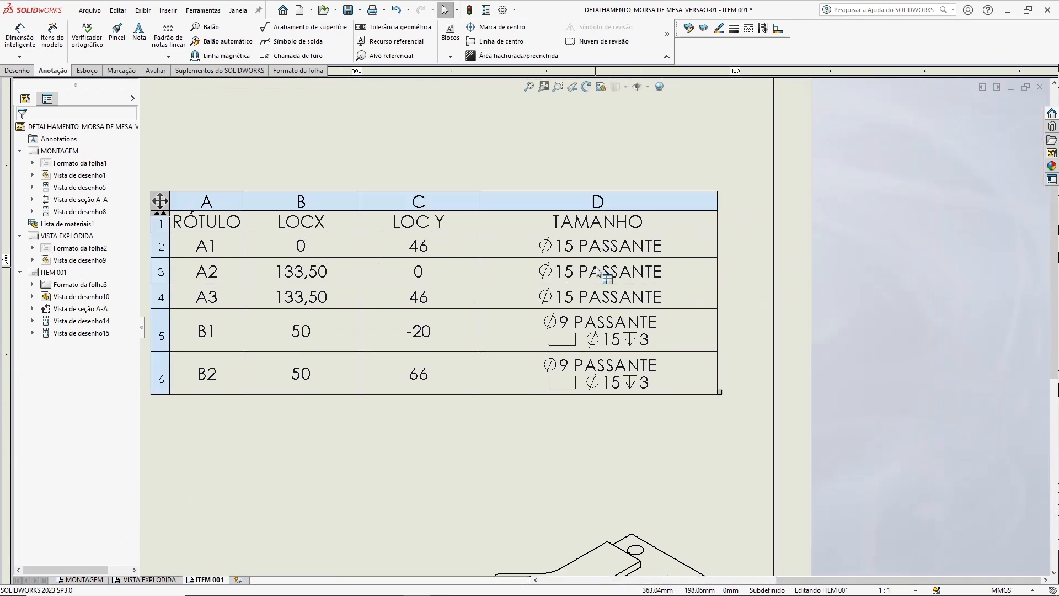
scroll(597, 240, down, 3)
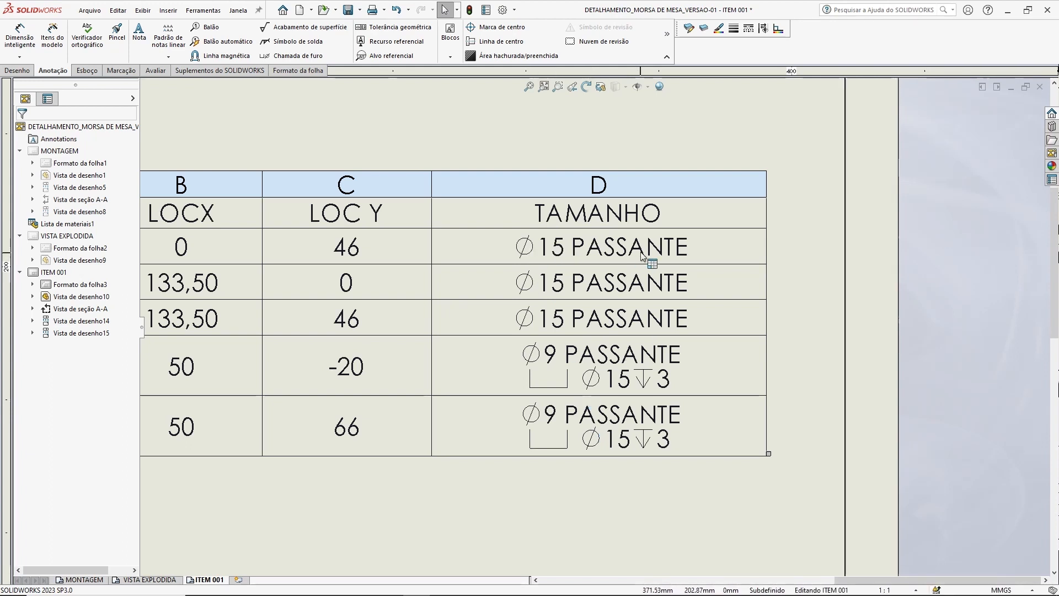
middle_drag(531, 426, 527, 329)
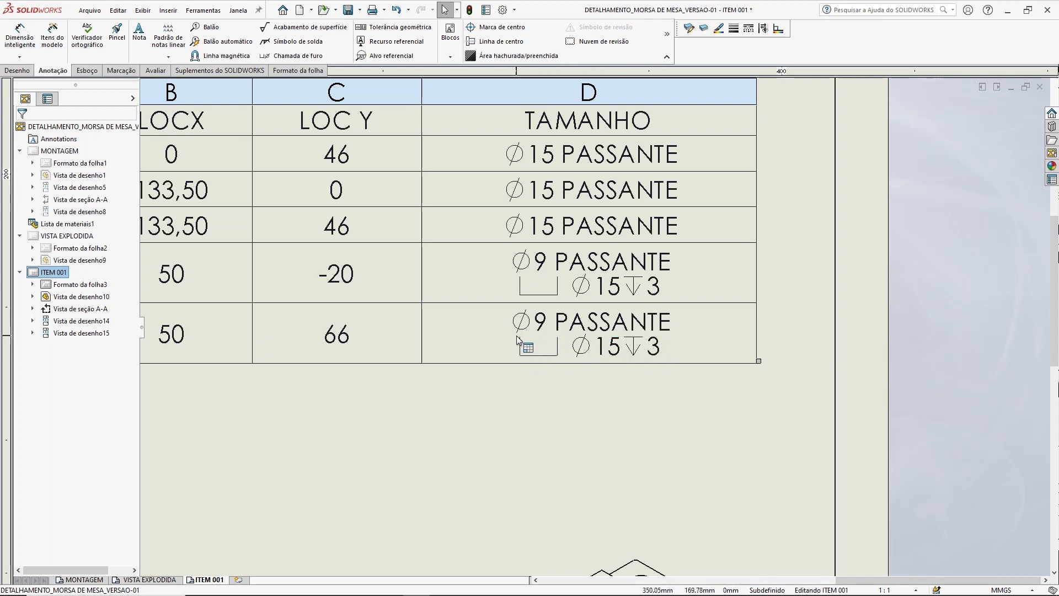
scroll(592, 362, up, 8)
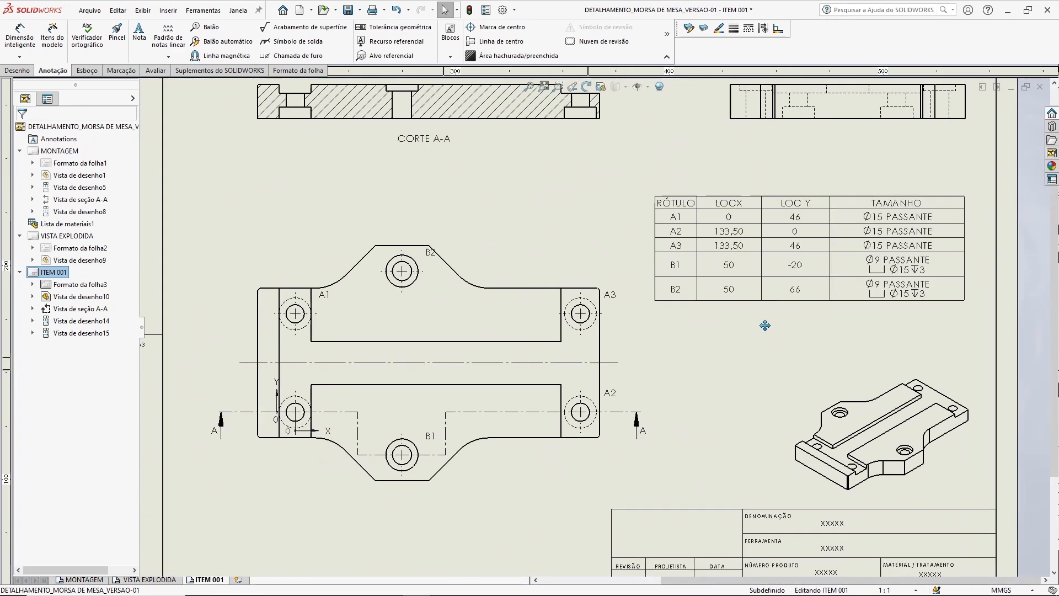
middle_drag(697, 345, 631, 359)
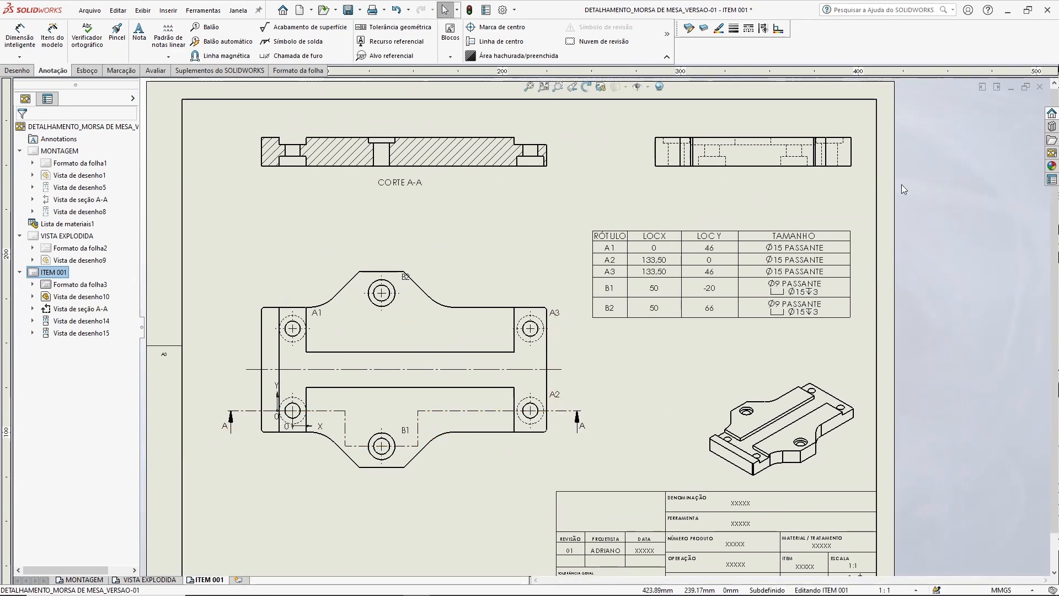
click(627, 234)
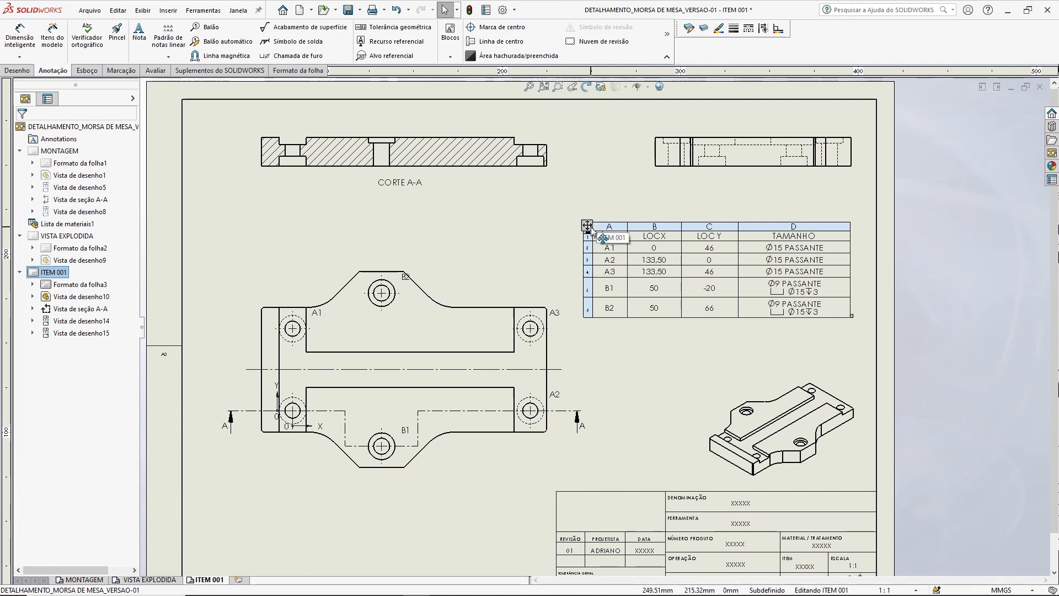
click(531, 253)
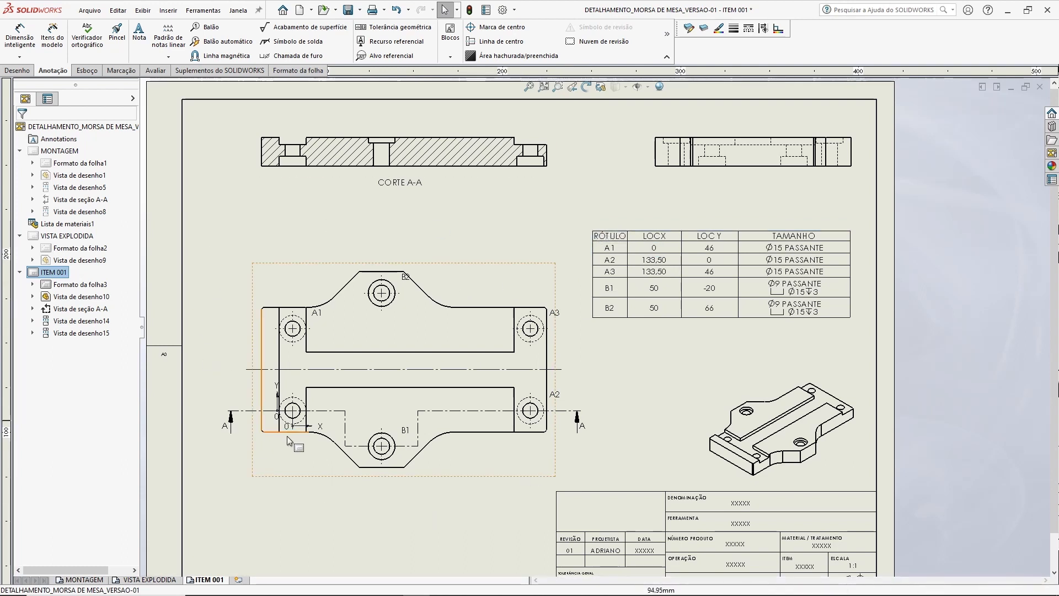
middle_drag(691, 351, 681, 354)
mouse_move(614, 248)
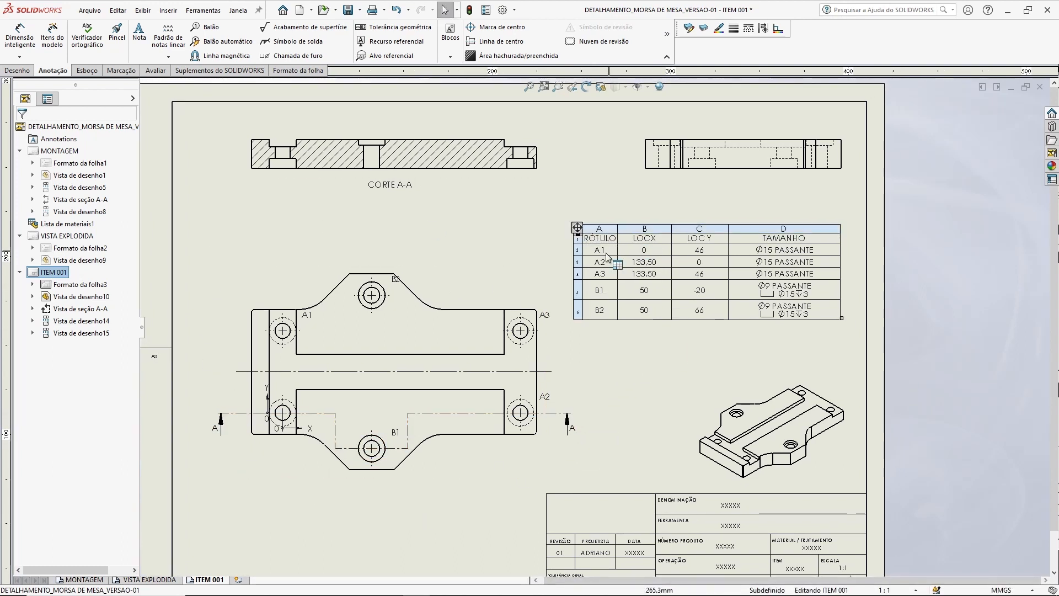
- Delete the whole hole table from the ITEM 001 sheet
click(578, 228)
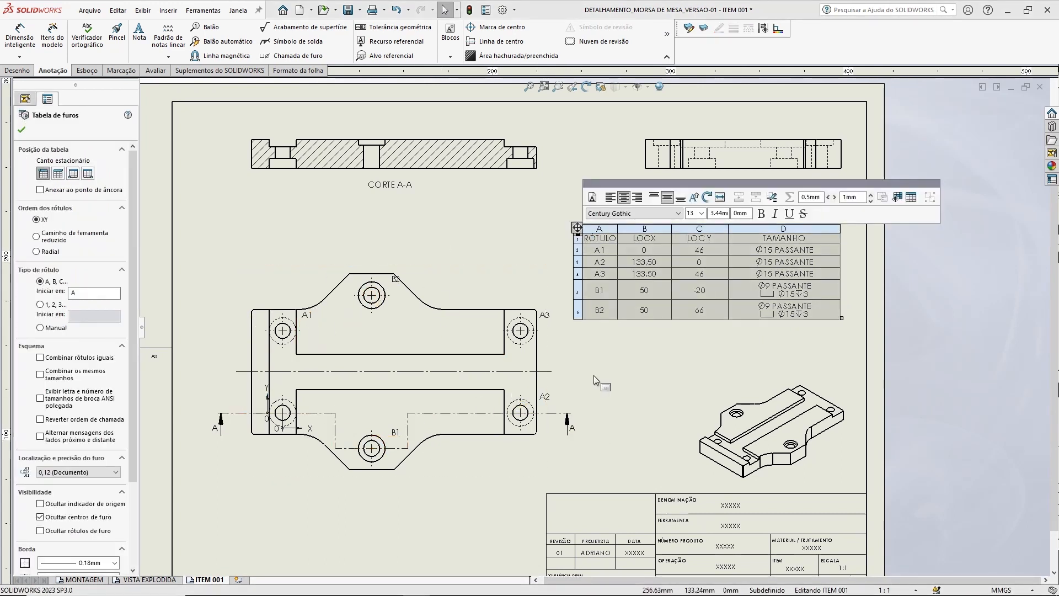
key(Delete)
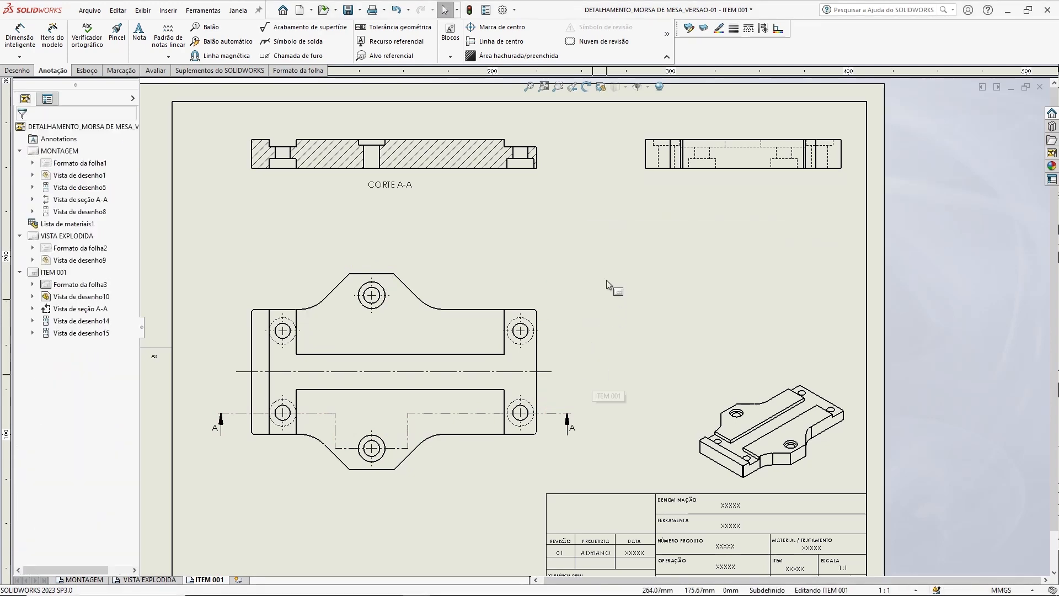
middle_drag(580, 236, 604, 250)
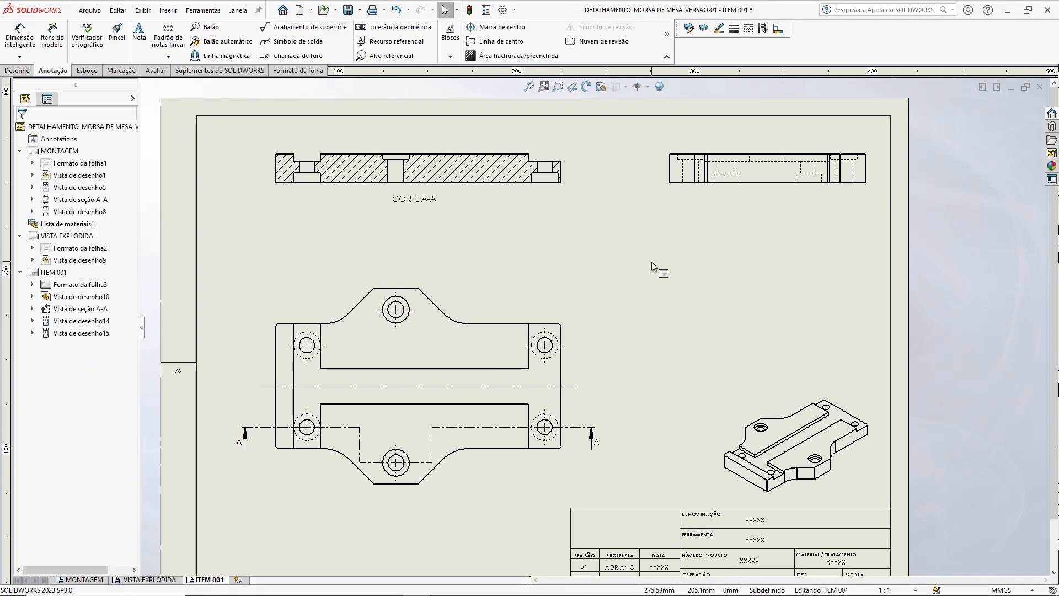
key(f)
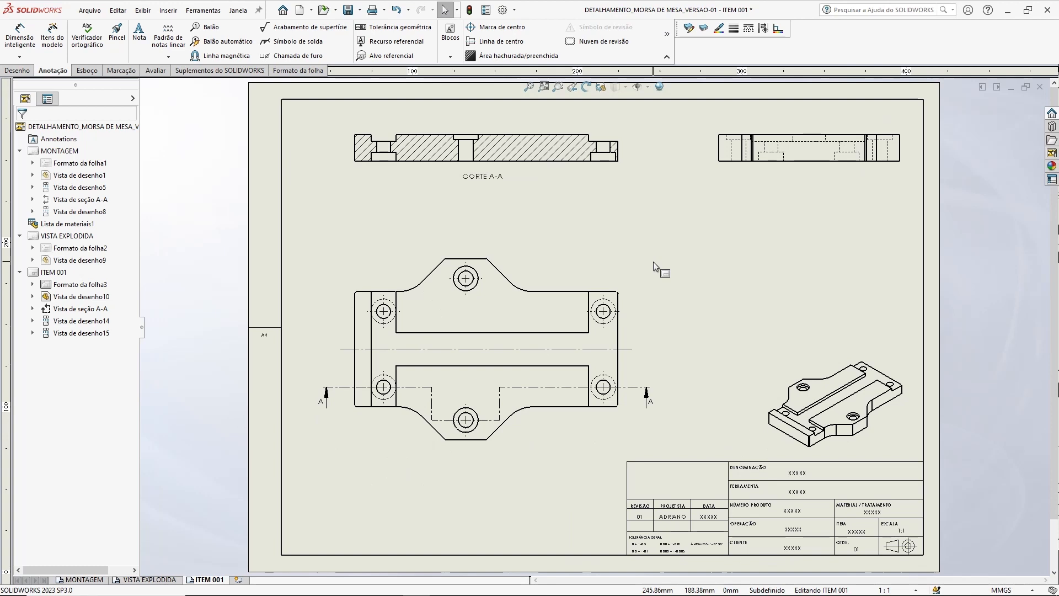
- Start ordinate dimensions on the plan view with the zero at its left outer edge, placed below the outline
click(20, 57)
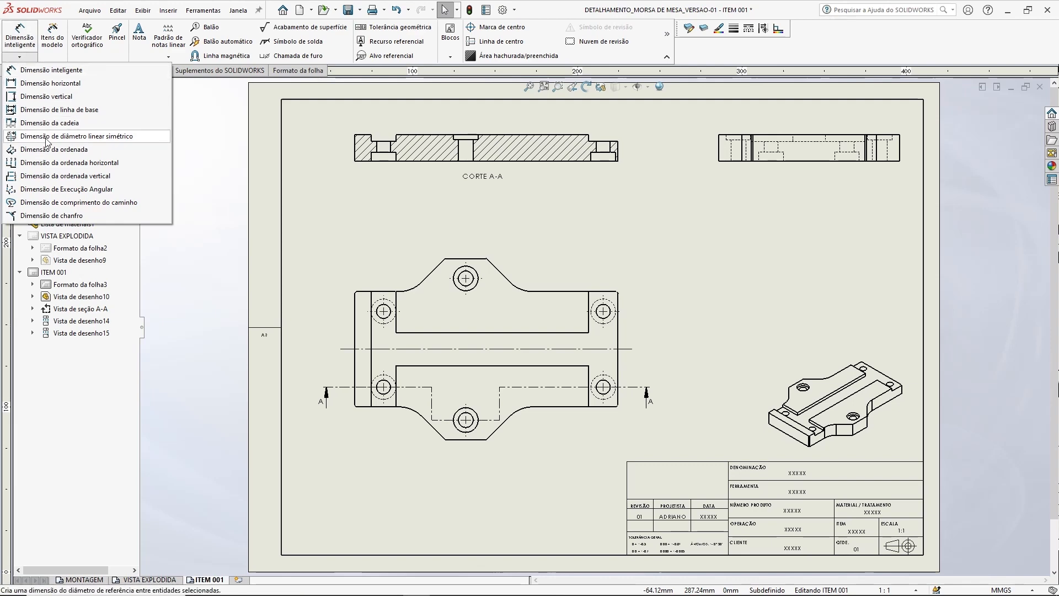
click(85, 154)
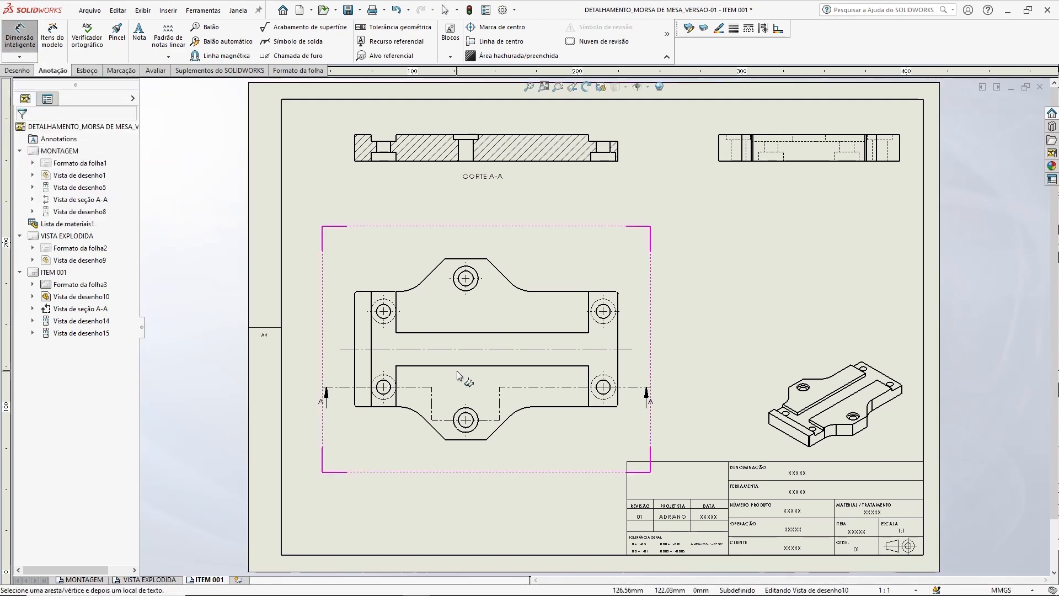
scroll(469, 373, down, 3)
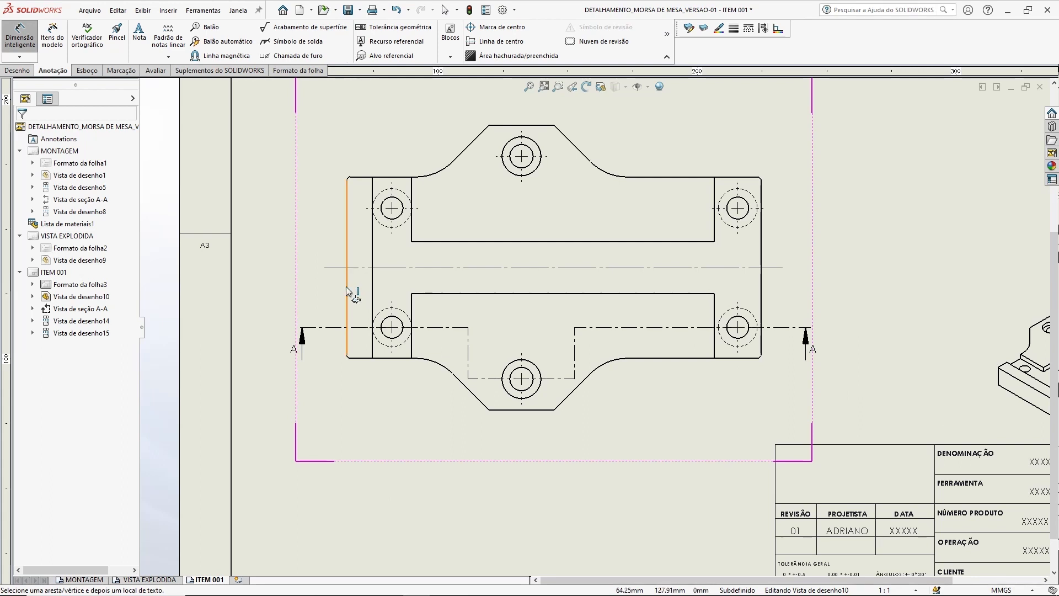
click(348, 314)
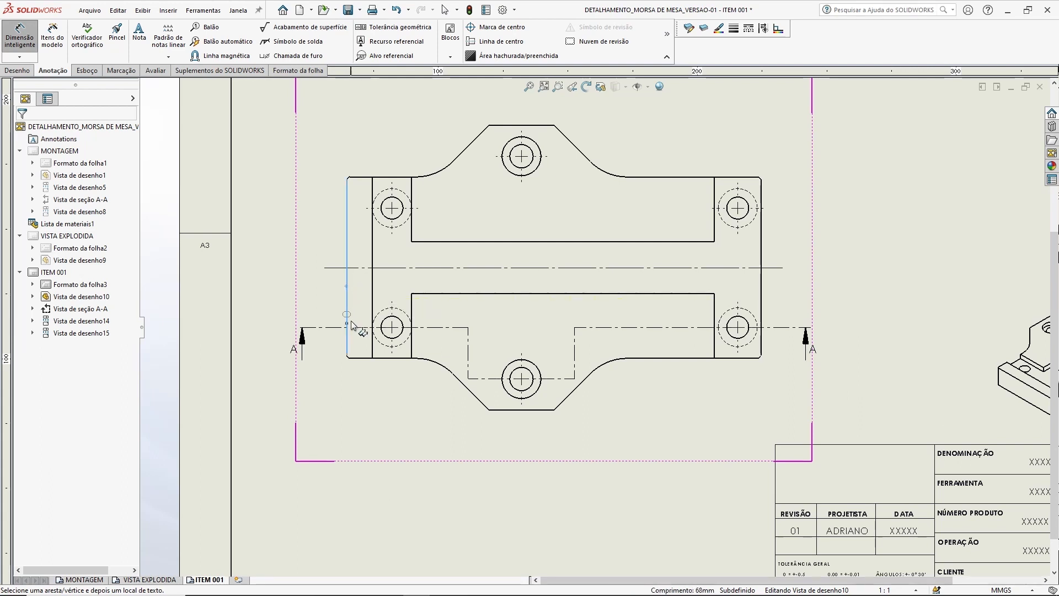
click(353, 445)
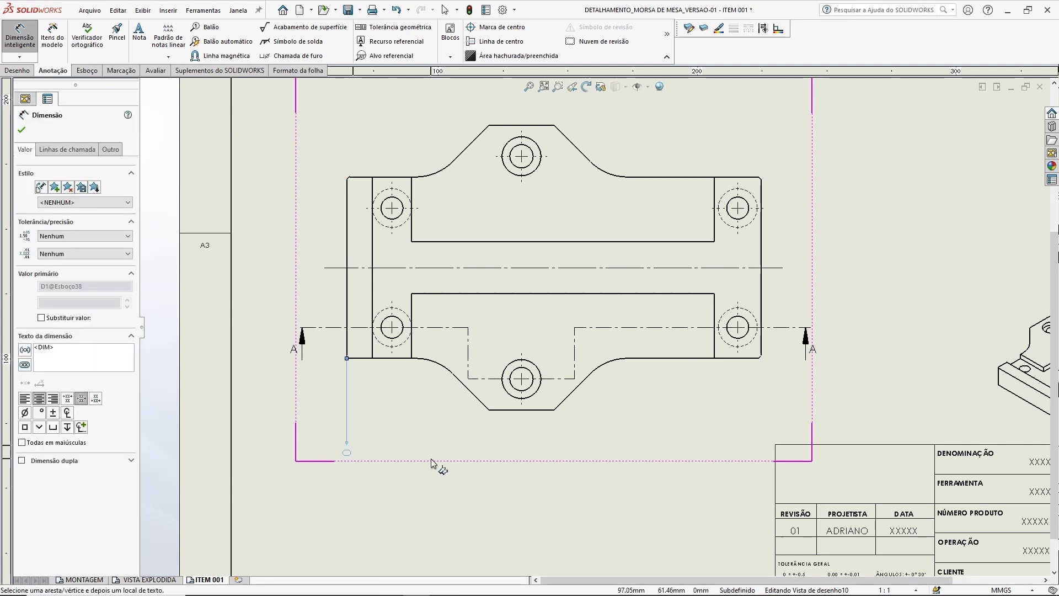
- Add horizontal ordinate dimensions to the plan view's lower-left, lower-centre and lower-right holes
click(401, 313)
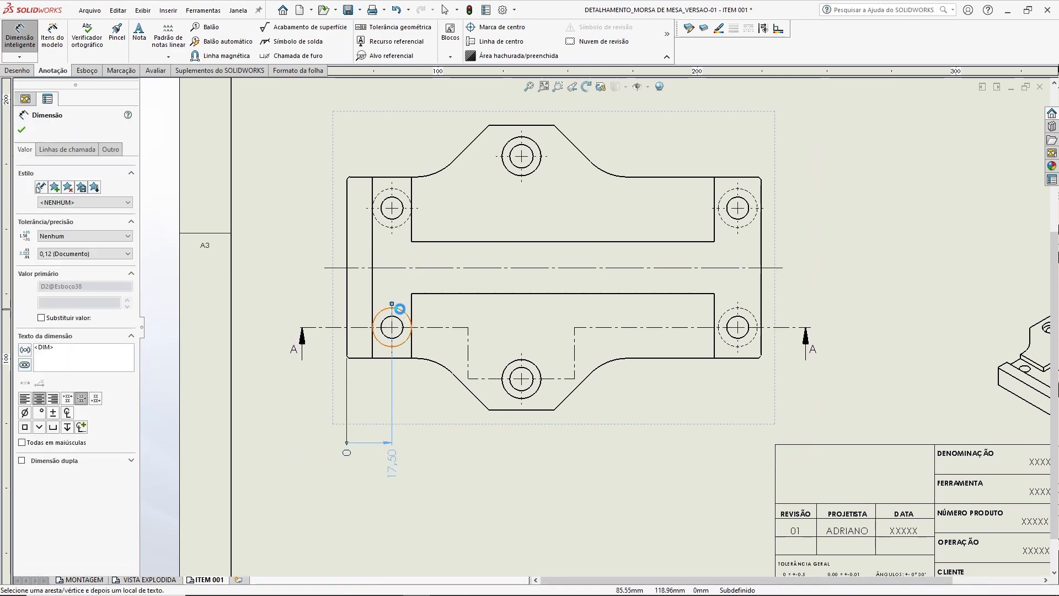
click(530, 363)
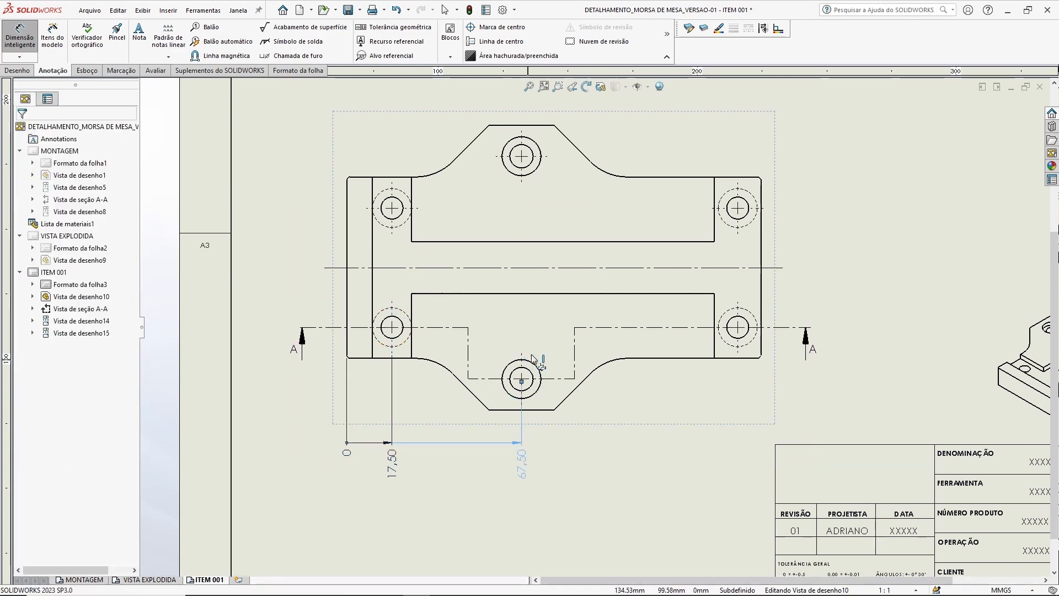
click(726, 312)
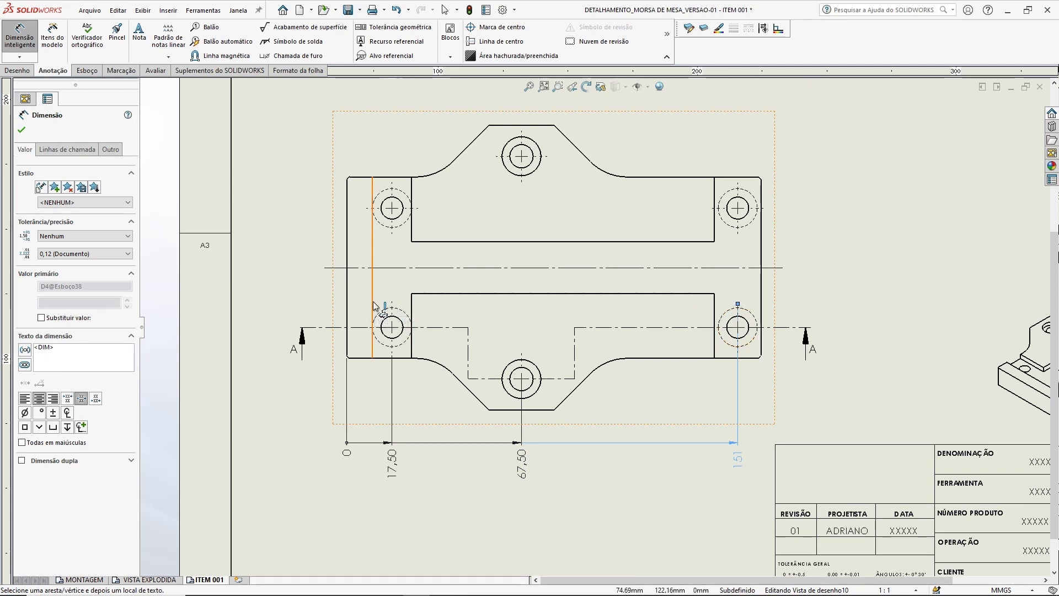
- Add horizontal ordinate dimensions to the left and right vertical edges of the plan view's lower recess
click(412, 309)
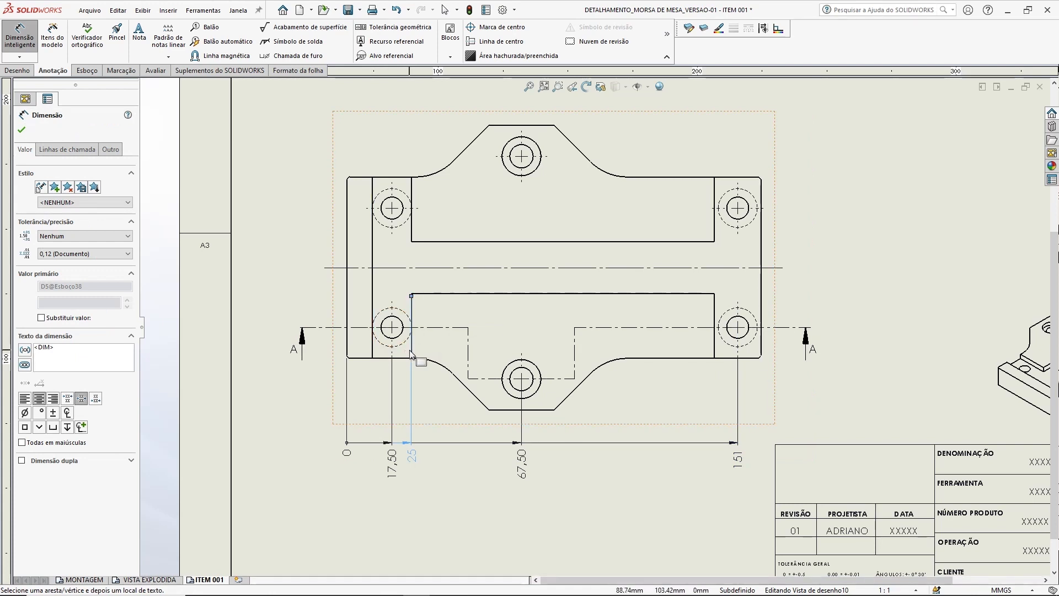
click(716, 311)
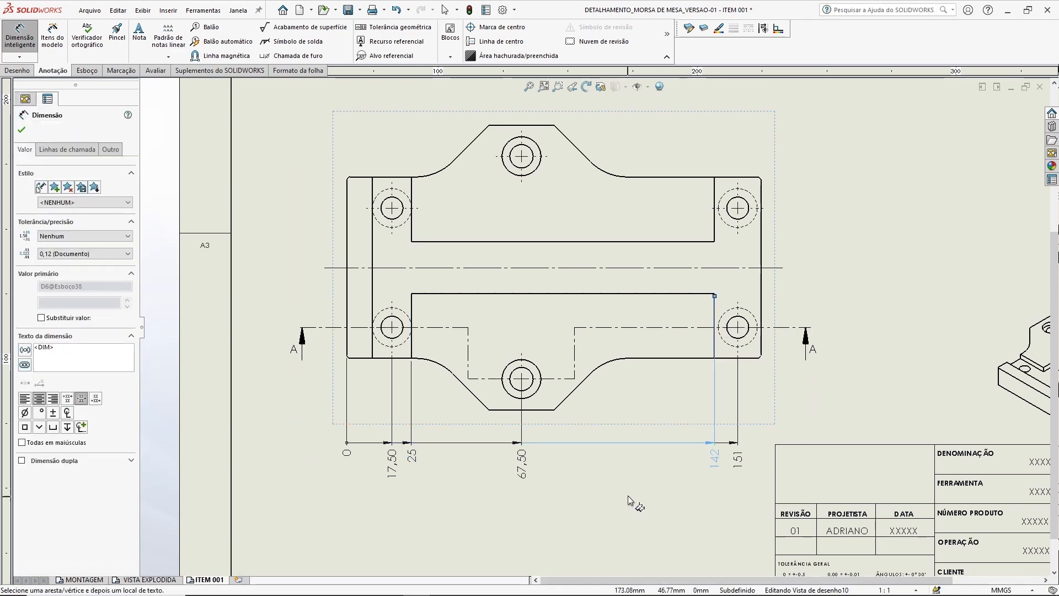
scroll(501, 406, down, 3)
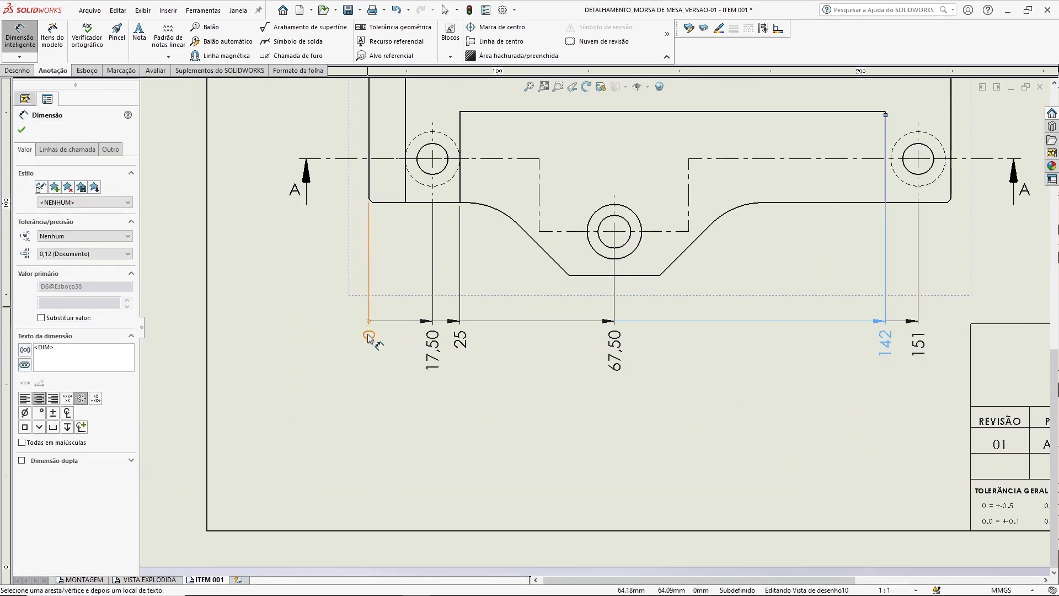
scroll(697, 452, up, 3)
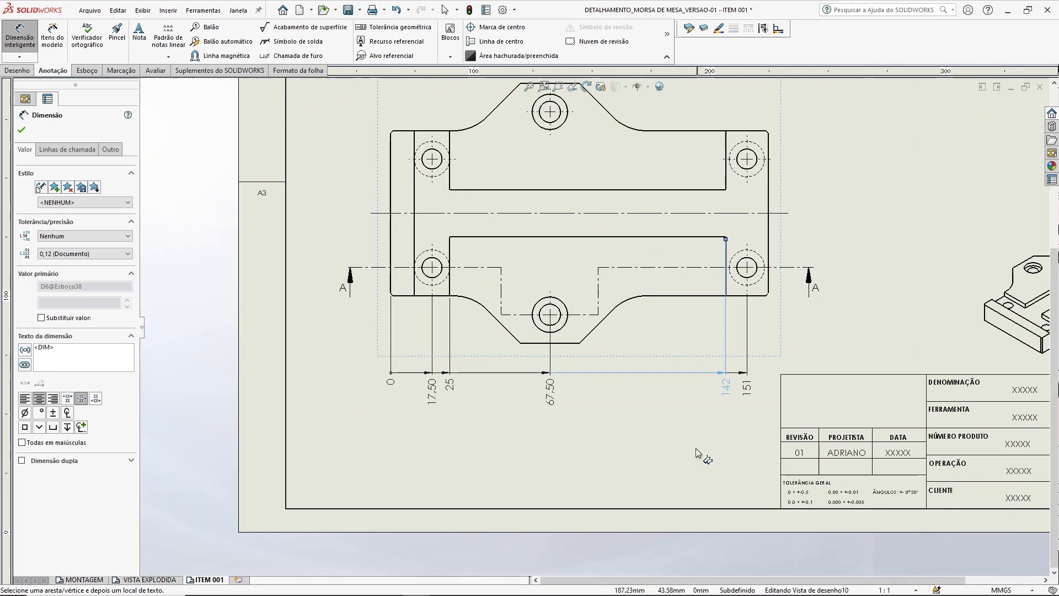
- Turn off the ordinate chain display for the plan view's horizontal ordinate dimensions
middle_drag(654, 265, 648, 322)
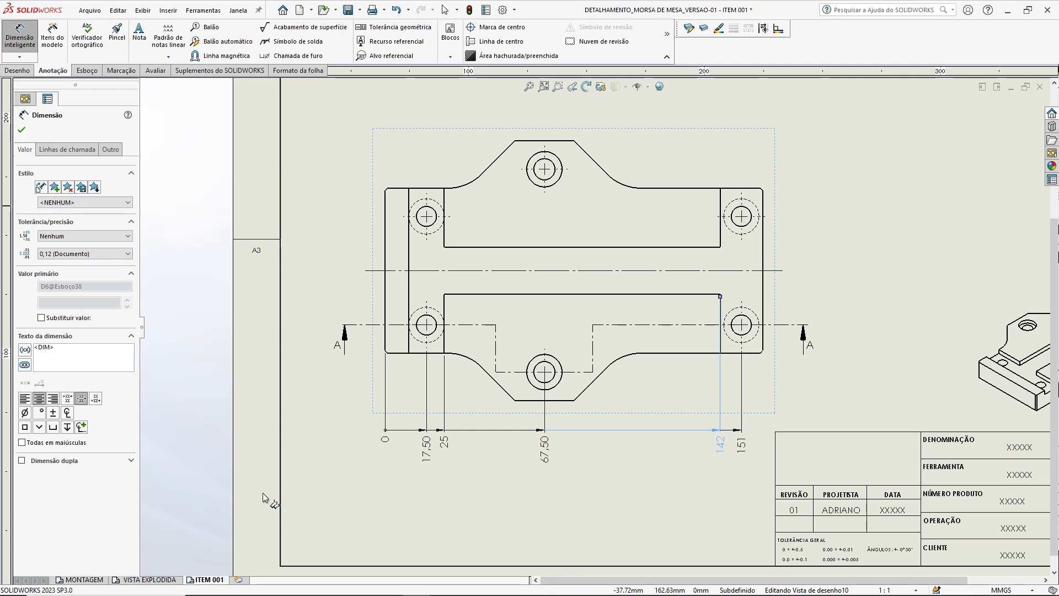
click(63, 154)
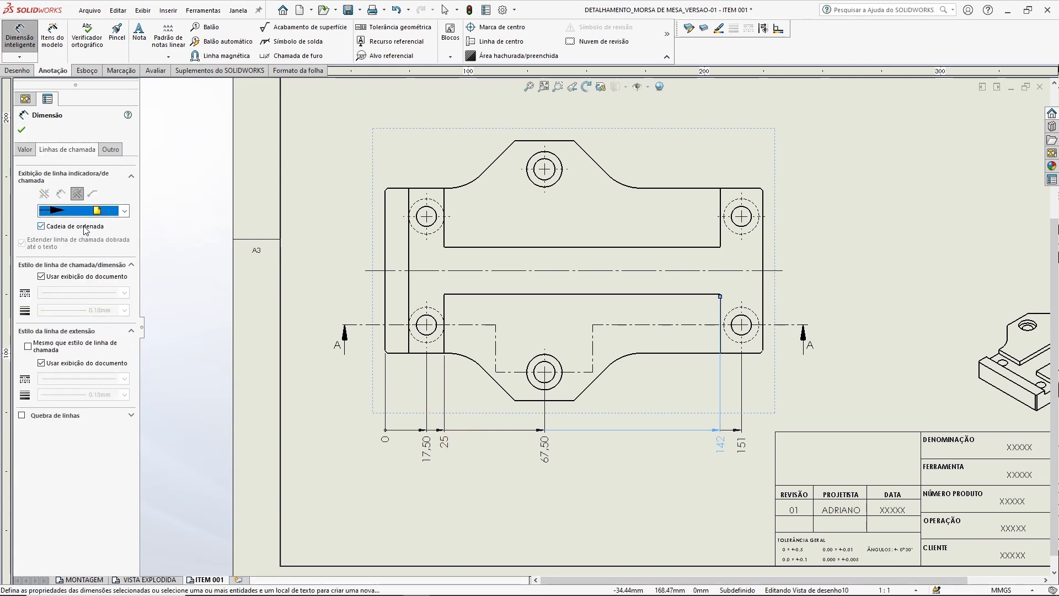
click(41, 226)
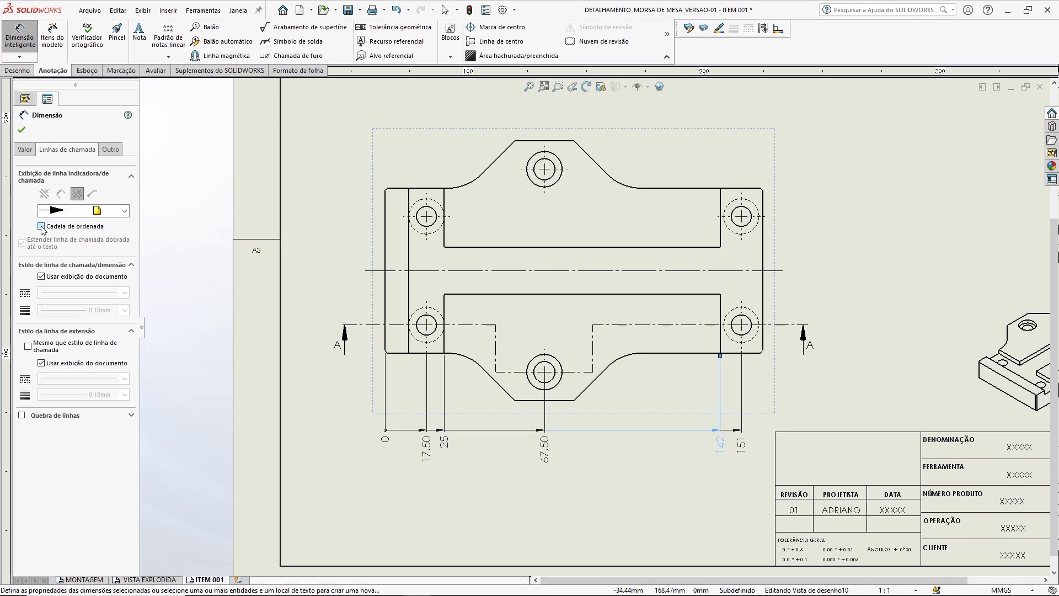
scroll(441, 500, down, 3)
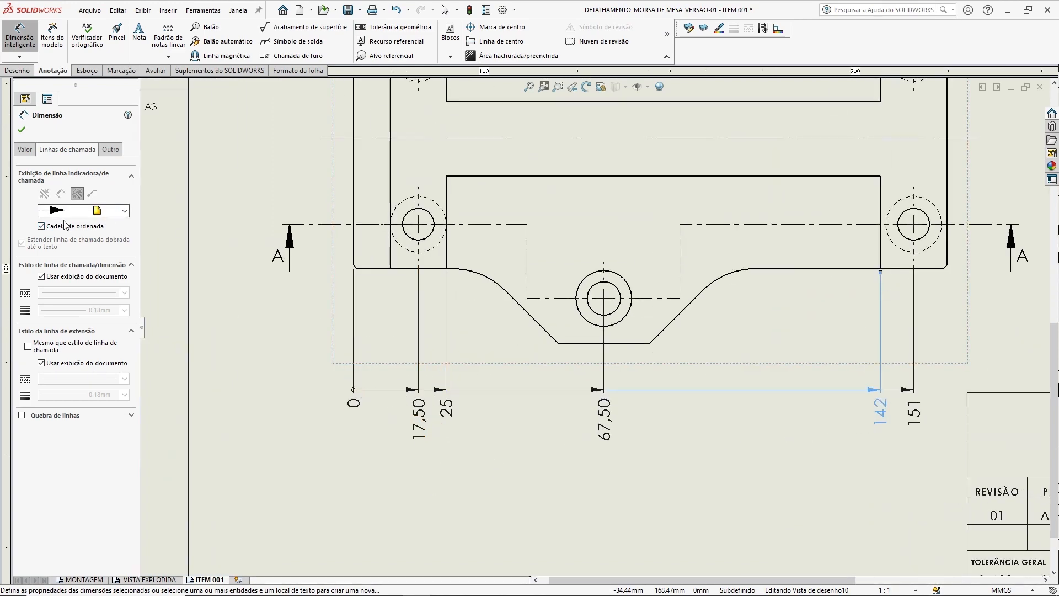
click(41, 226)
click(22, 130)
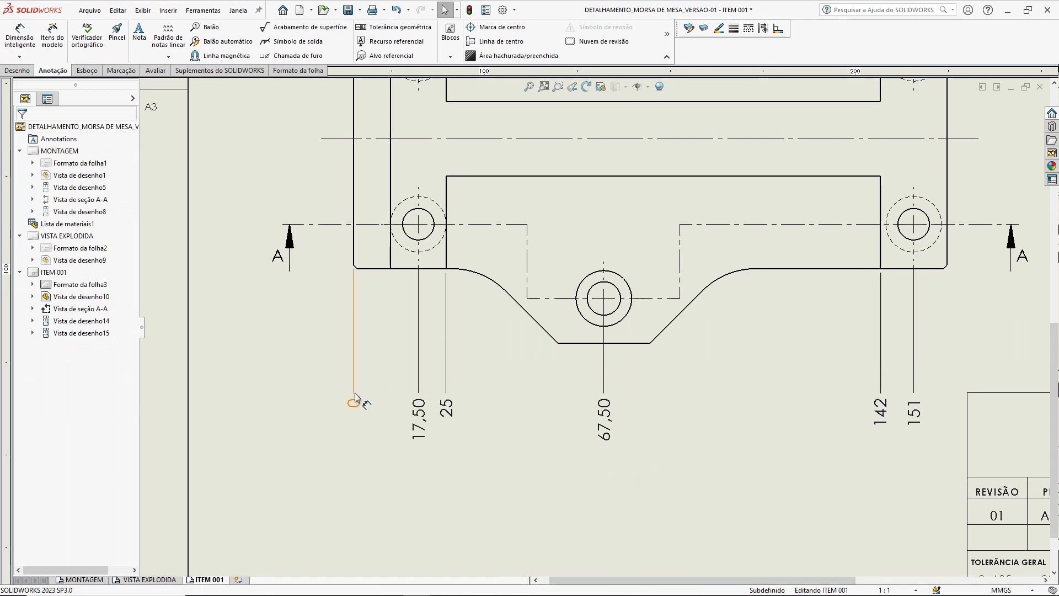
- Adjust the spacing between the horizontal ordinate dimension row and the plan view's lower outline
drag(355, 396, 355, 364)
click(718, 457)
scroll(718, 457, up, 5)
scroll(676, 489, down, 3)
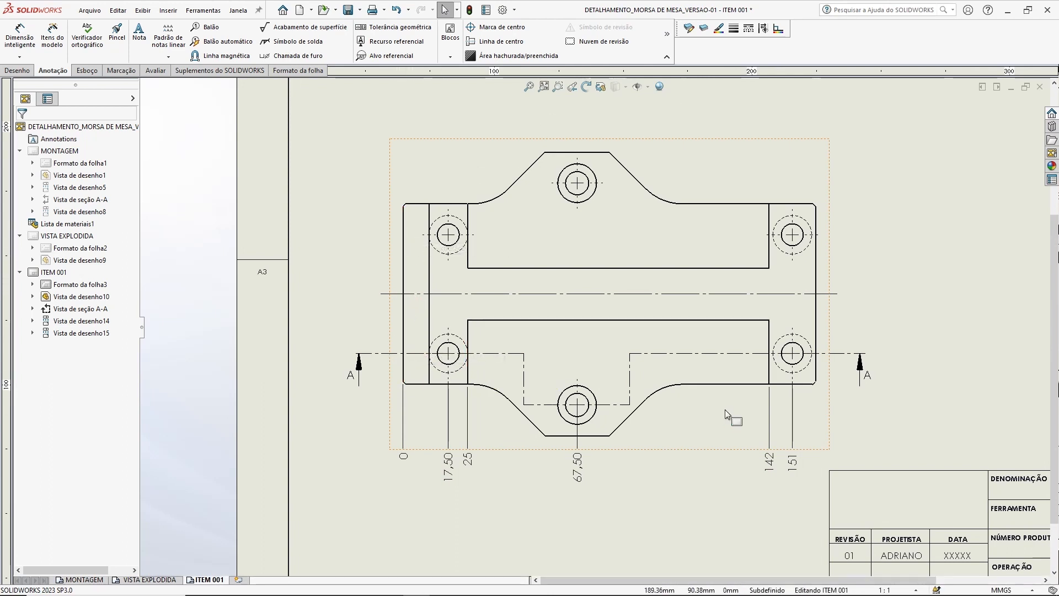
drag(580, 473, 583, 486)
click(363, 223)
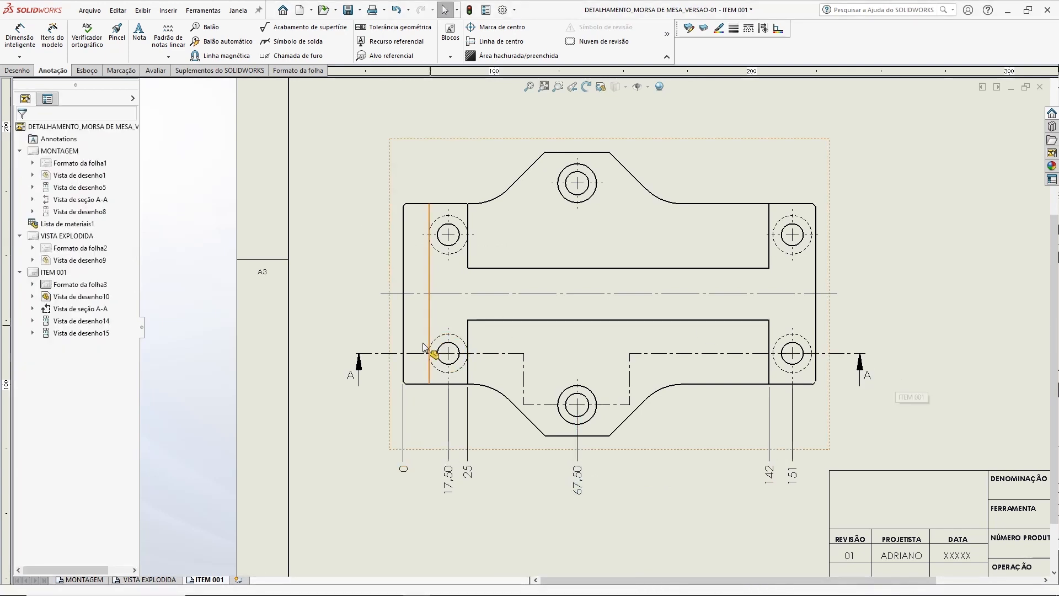
- Add vertical ordinate dimensions from the plan view's horizontal centre line to the two left holes and the upper and lower centre holes
click(20, 56)
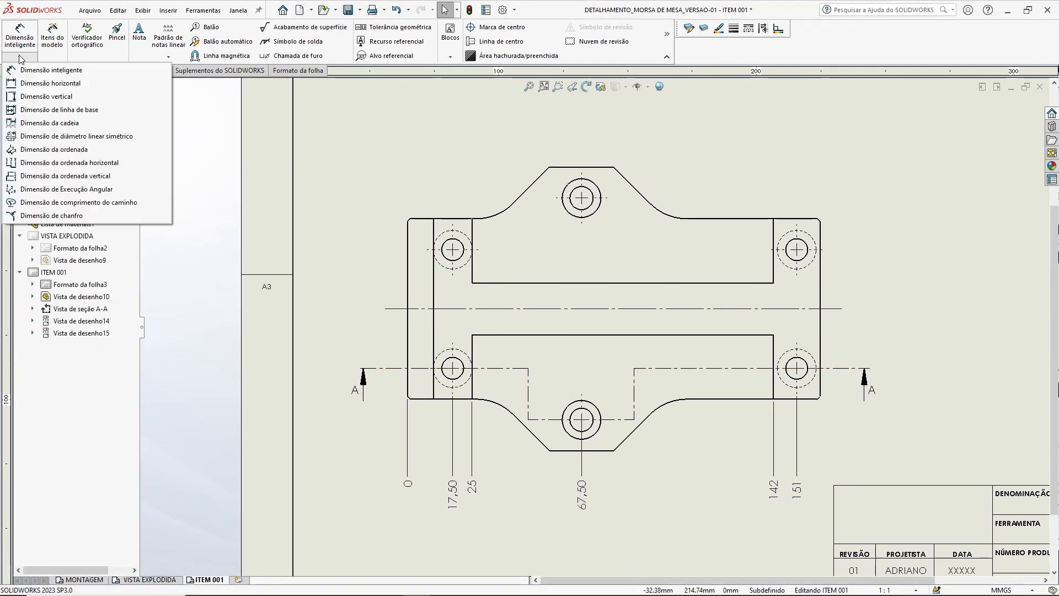
click(64, 150)
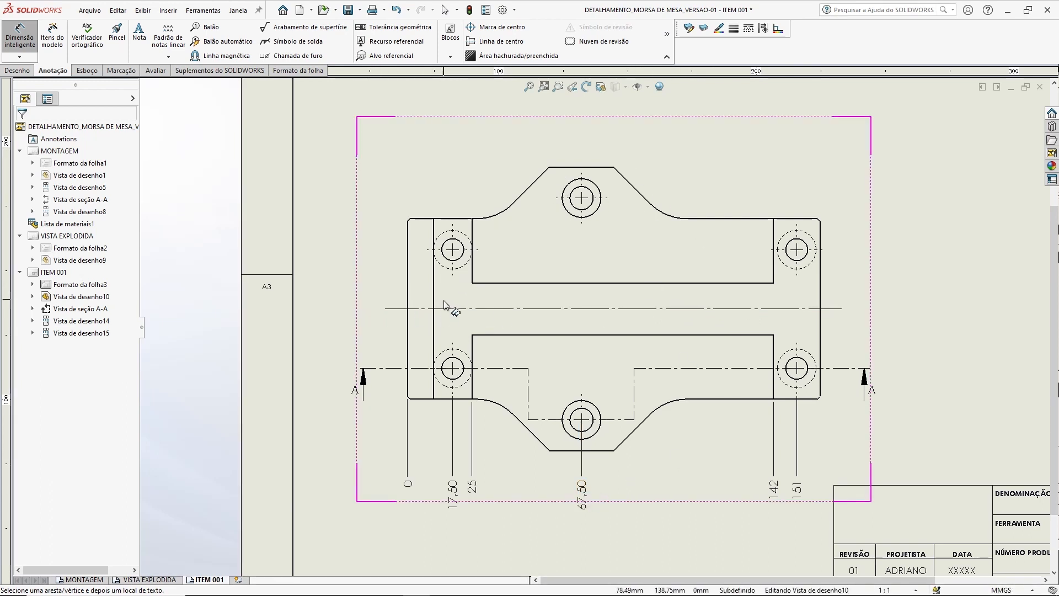
click(389, 309)
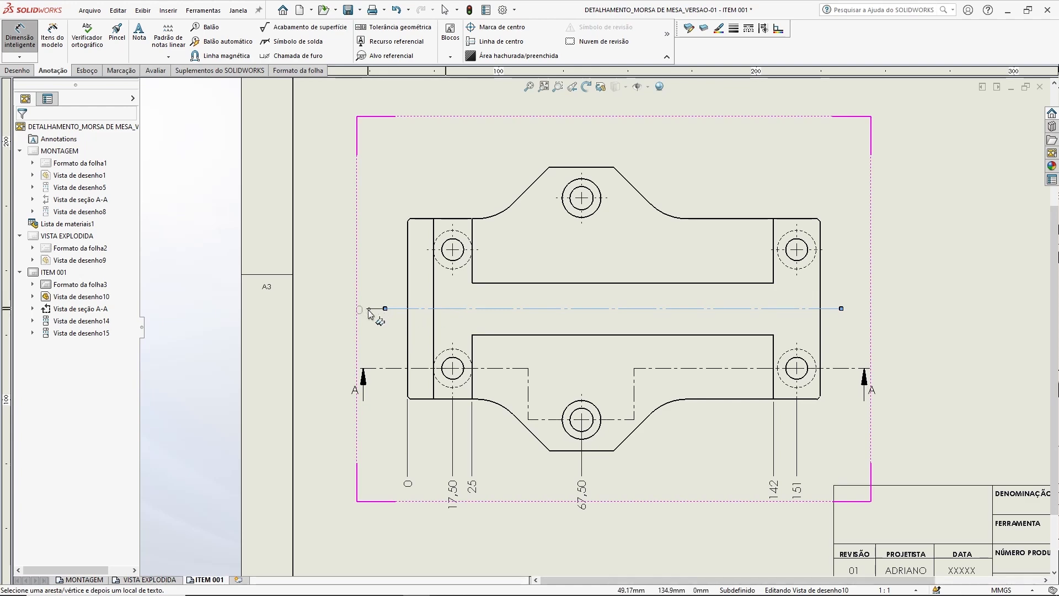
click(468, 362)
click(461, 266)
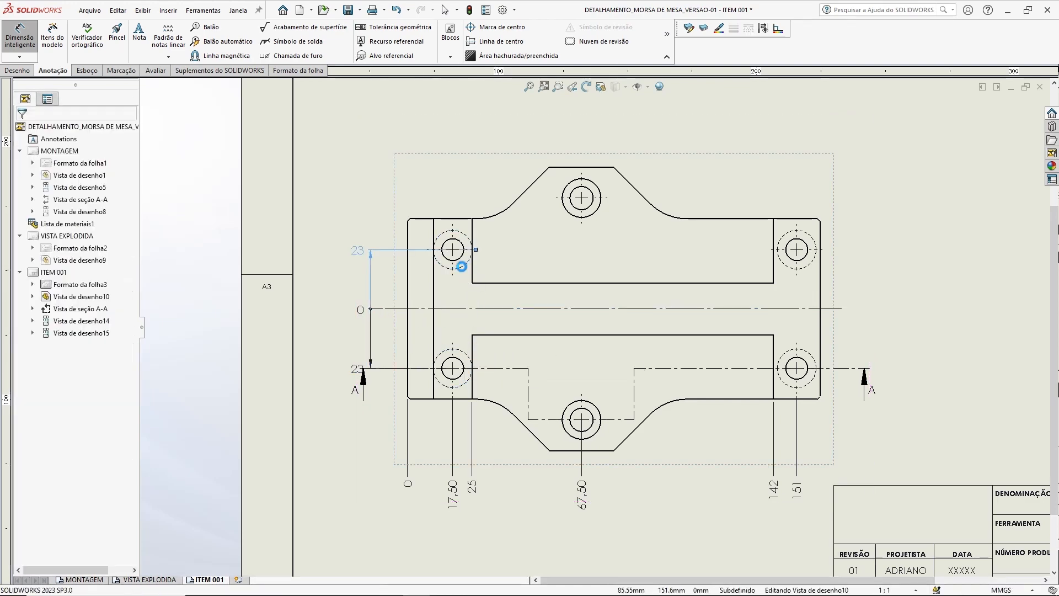
click(572, 213)
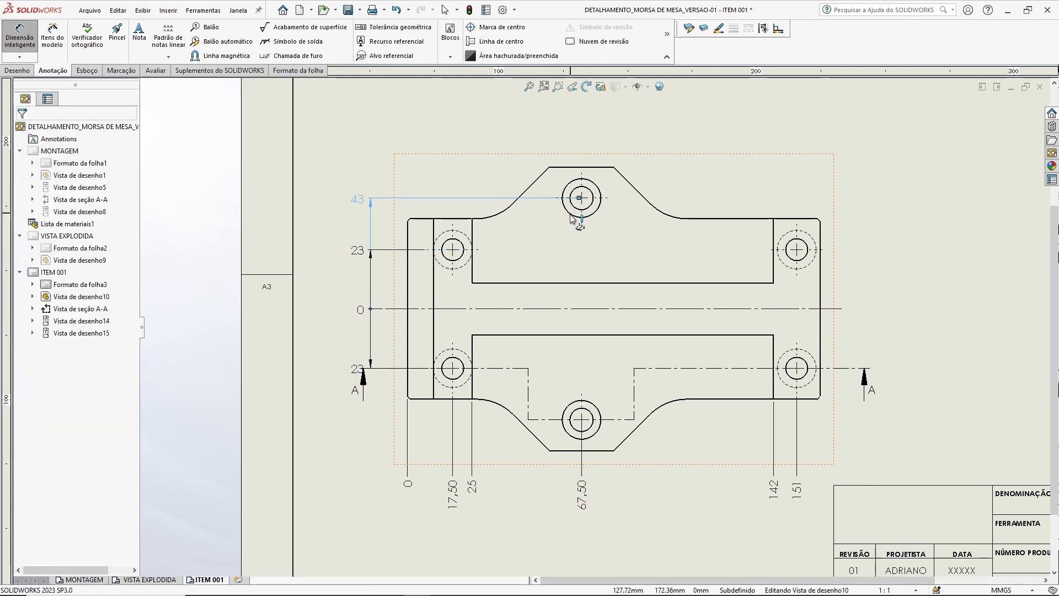
click(577, 406)
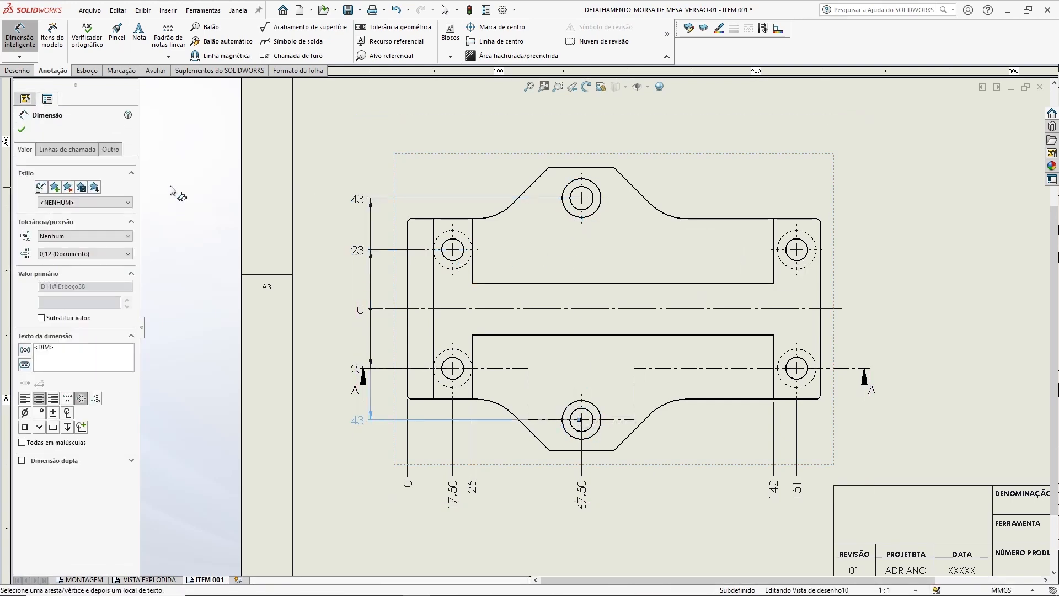
- Turn off the ordinate chain for the vertical ordinate dimensions and move them farther left of the section arrow
click(67, 149)
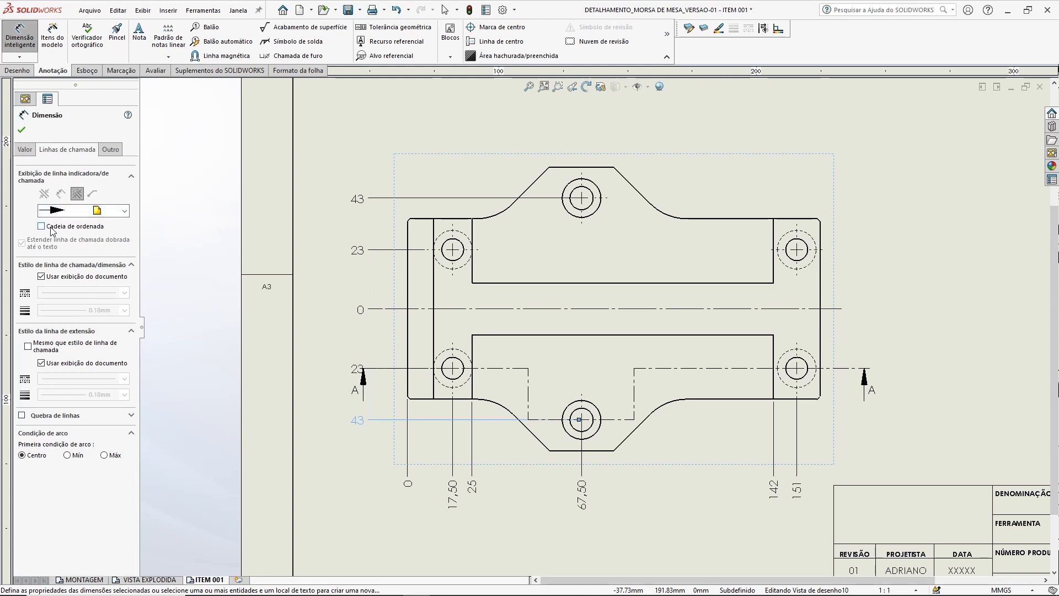
click(22, 132)
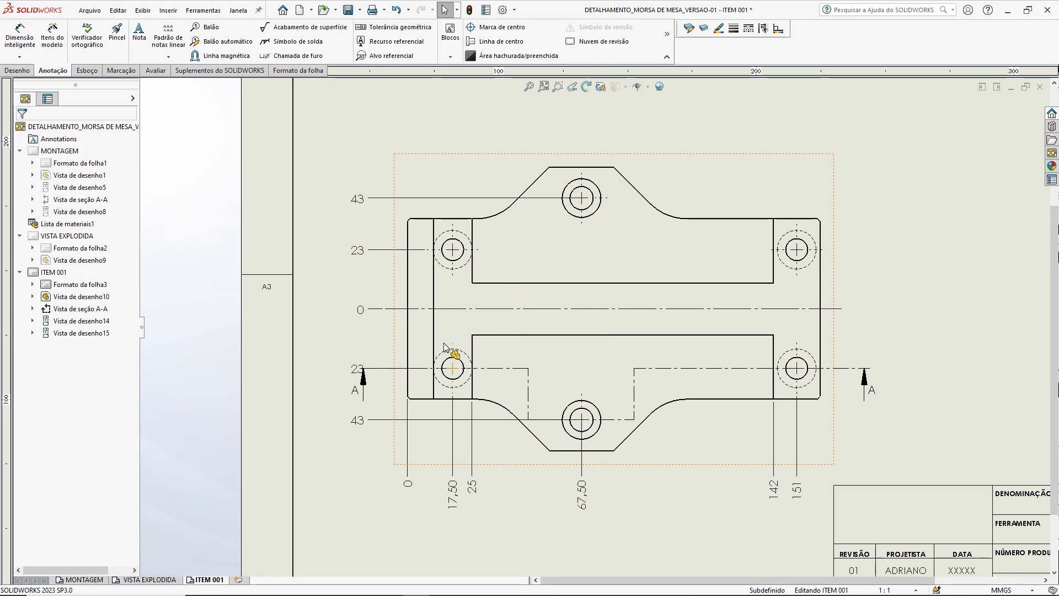
drag(368, 309, 337, 313)
click(363, 318)
middle_drag(920, 279, 865, 261)
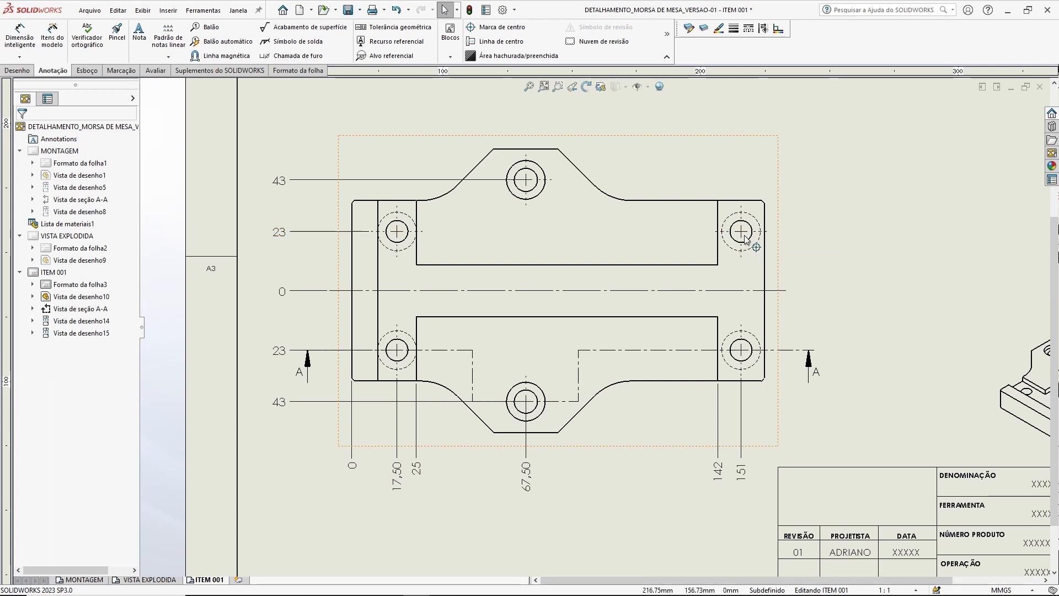
- Delete all horizontal and vertical ordinate dimensions from the plan view
click(410, 246)
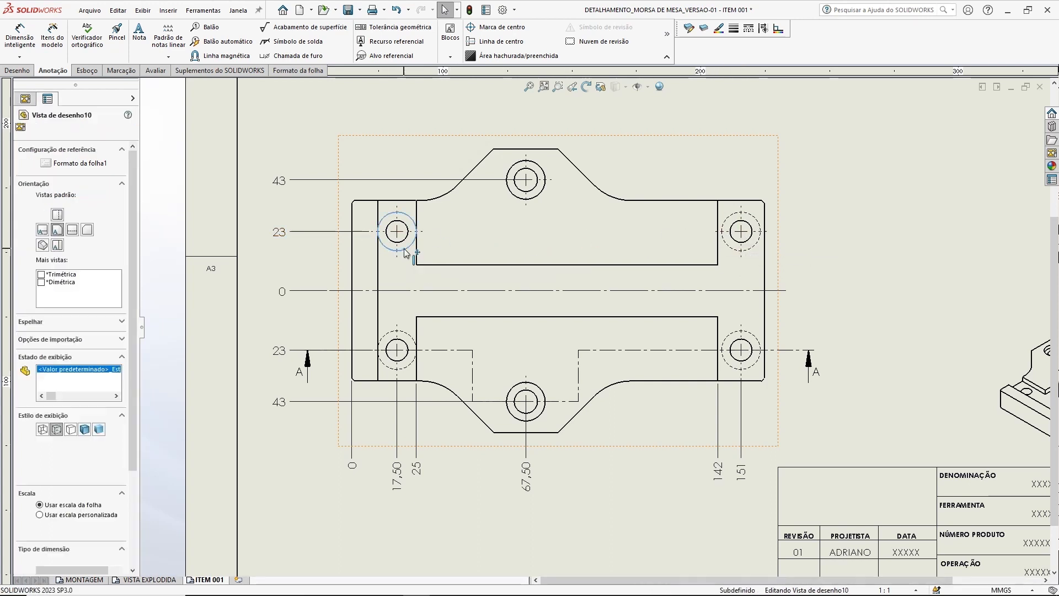
click(726, 242)
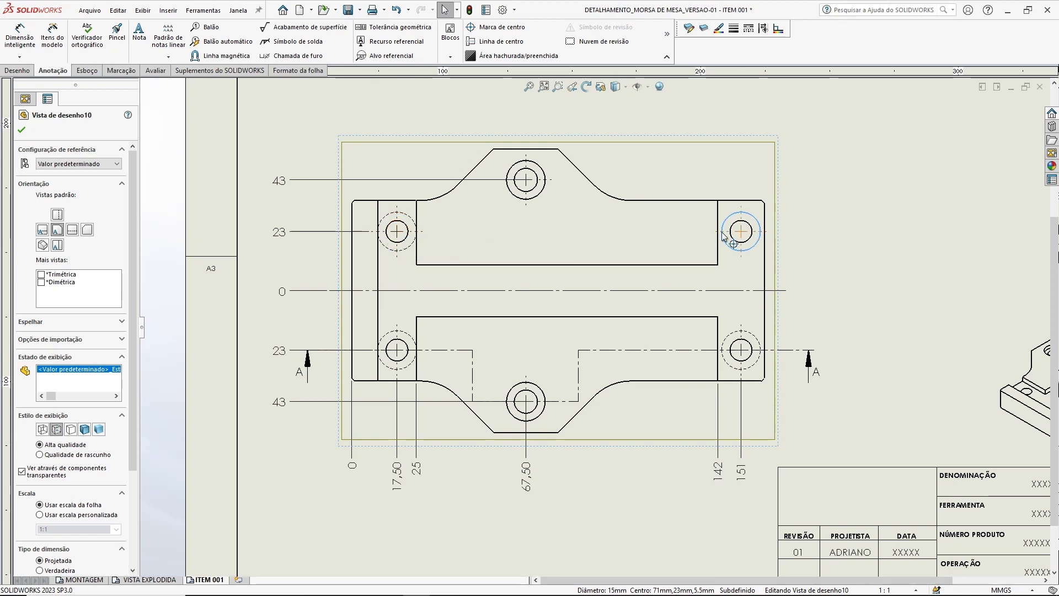
click(848, 246)
click(295, 298)
key(Delete)
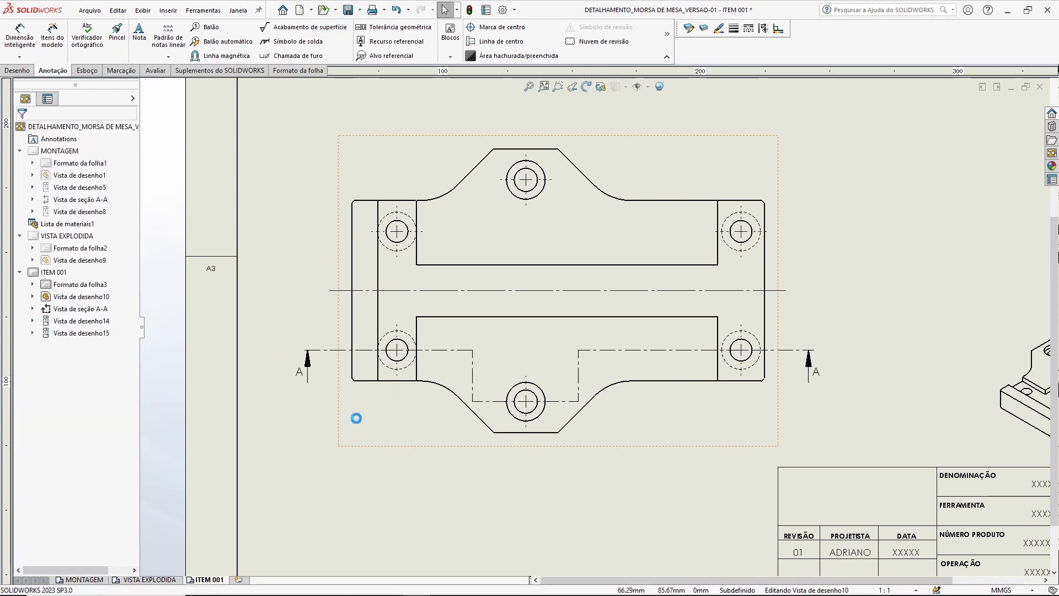
- Add horizontal ordinate dimensions below the plan view, zeroed at the left outer edge, to the upper-left, upper-centre and upper-right holes
click(19, 56)
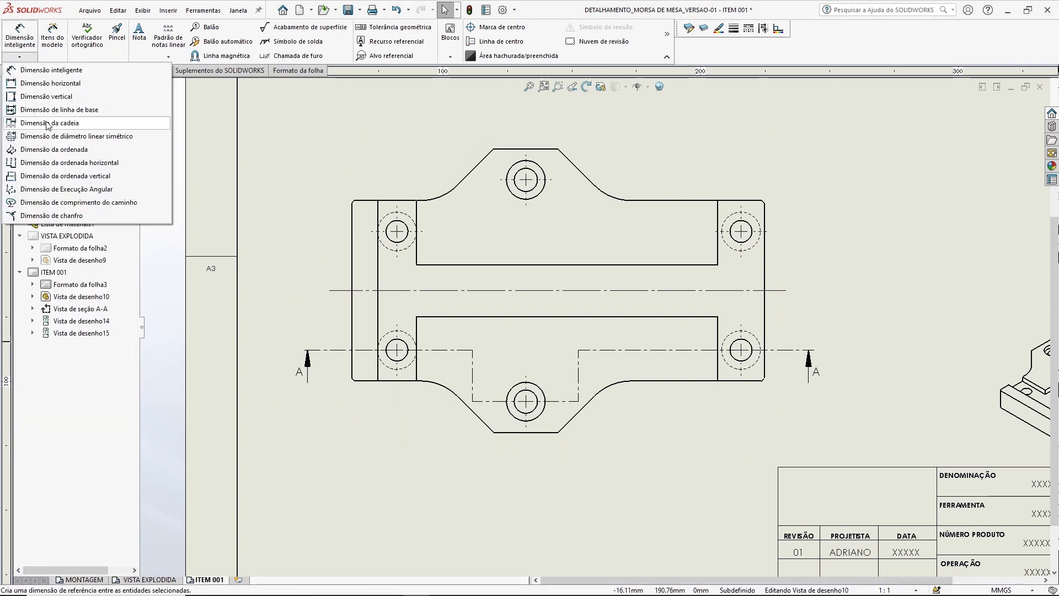
click(44, 149)
click(353, 311)
click(367, 472)
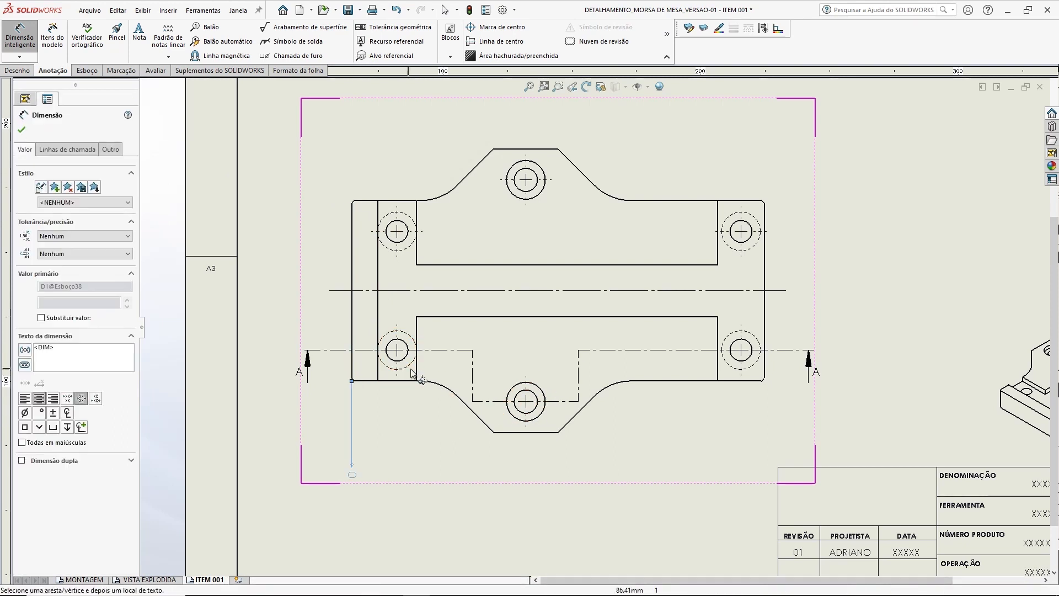
click(403, 236)
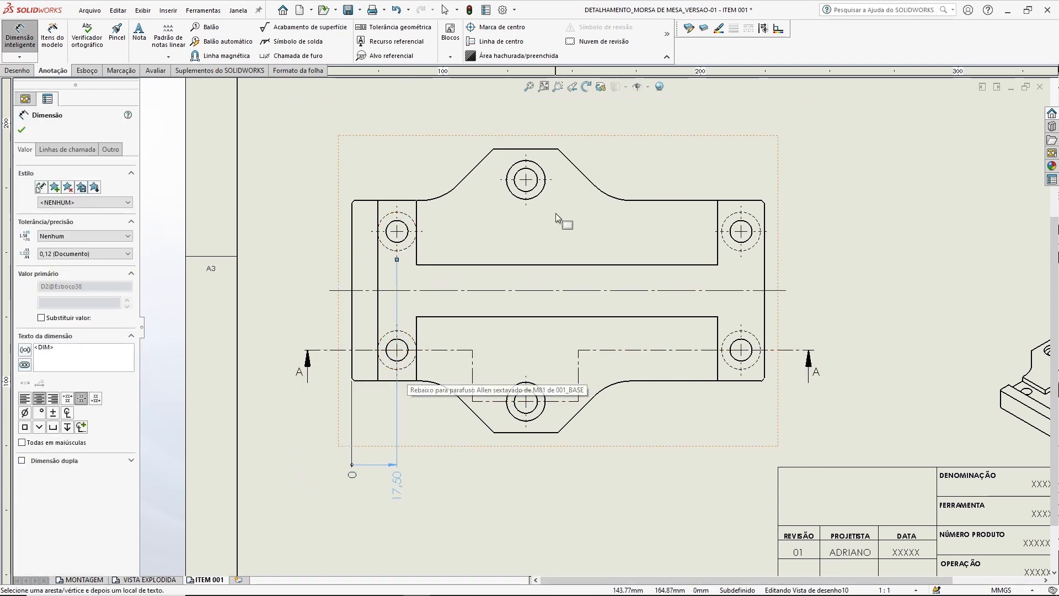
click(540, 192)
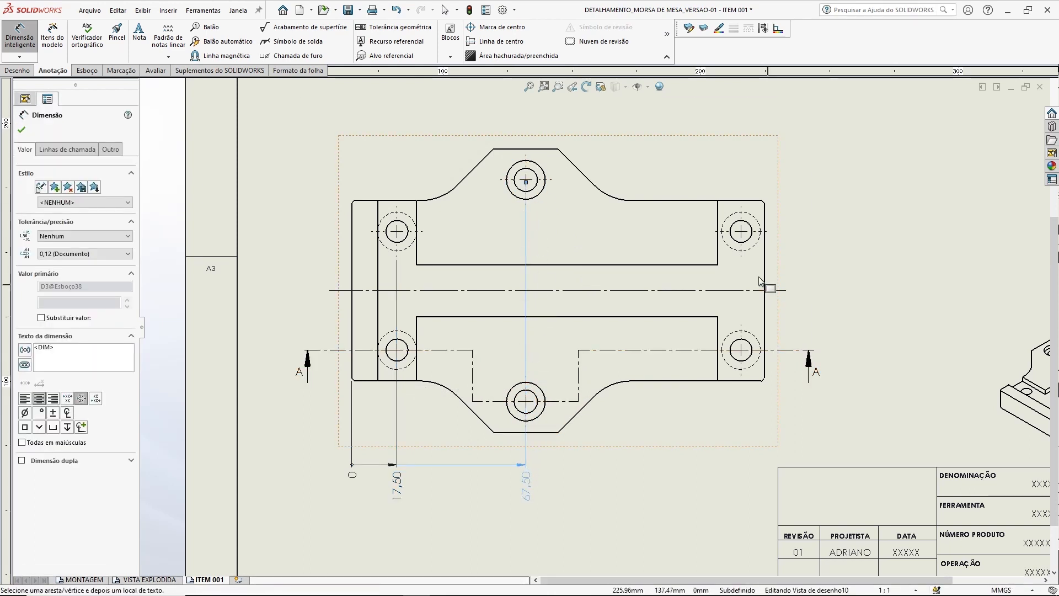
click(757, 254)
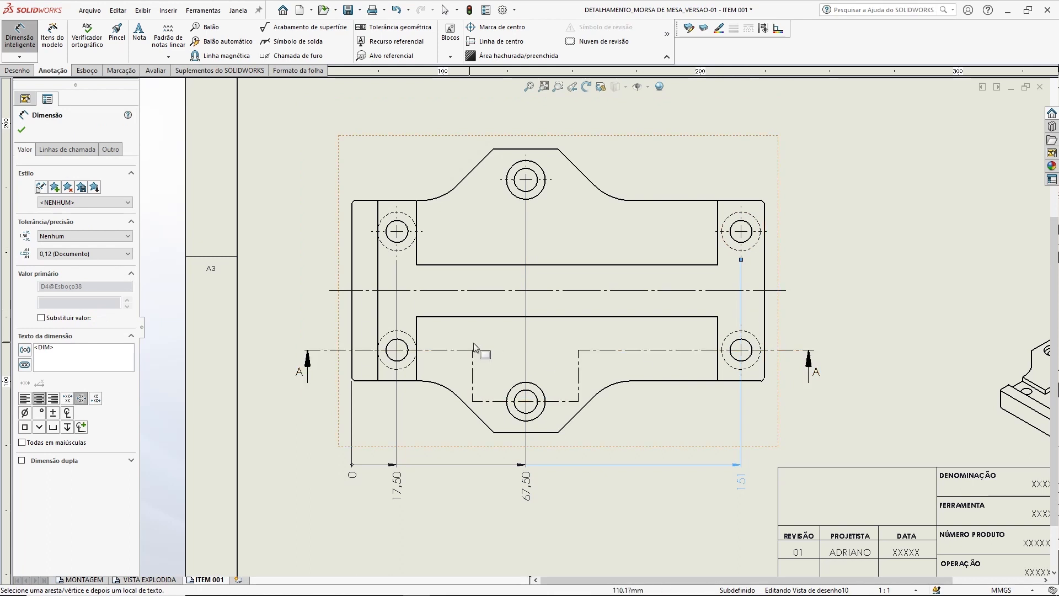
- Add horizontal ordinate dimensions to the lower recess's left and right edges, and turn off the set's ordinate chain display
click(417, 328)
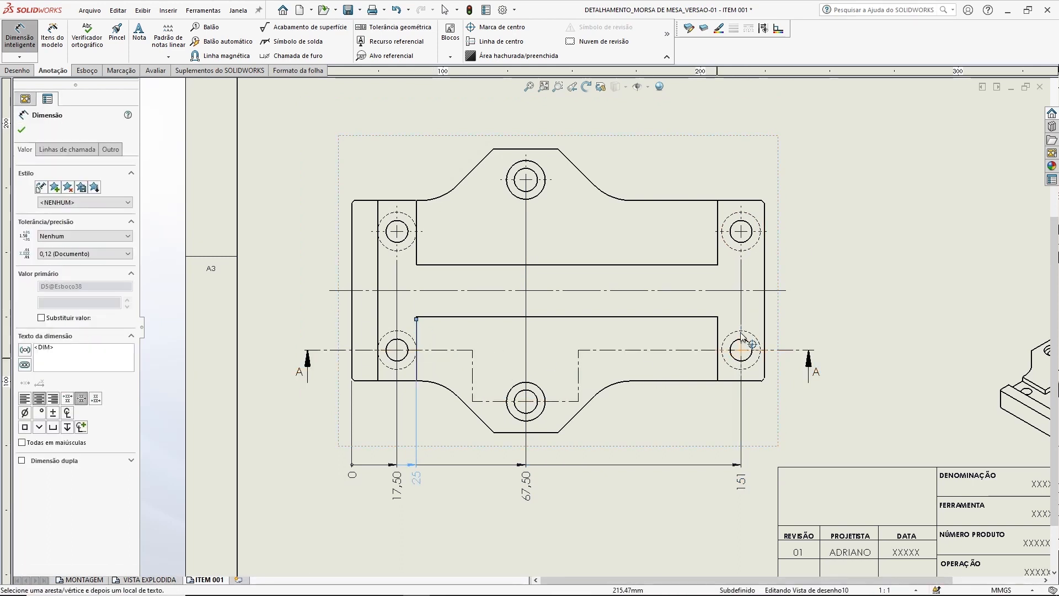
click(719, 332)
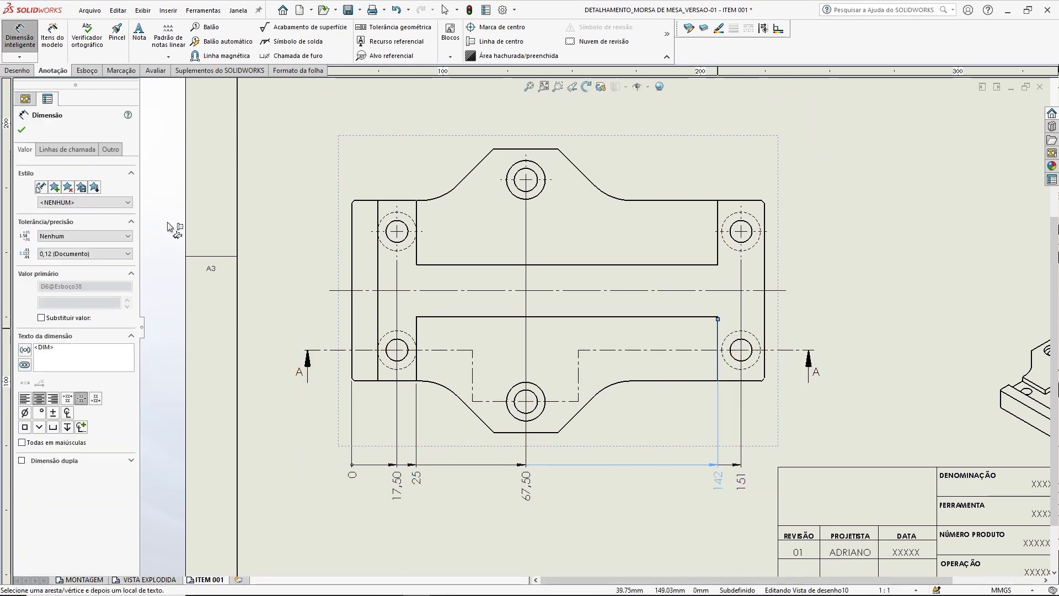
click(55, 147)
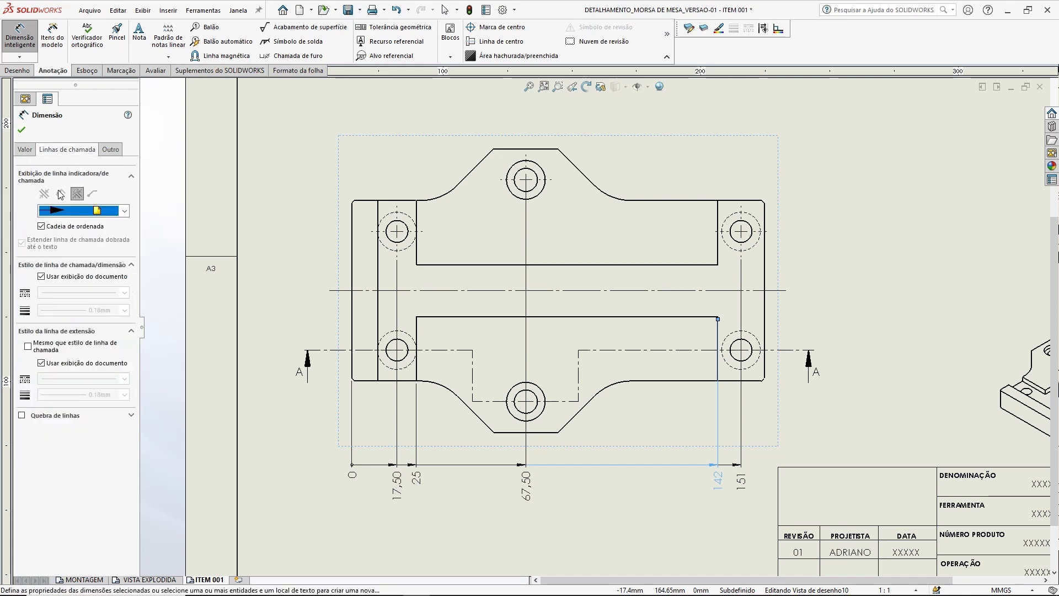
click(55, 231)
click(22, 130)
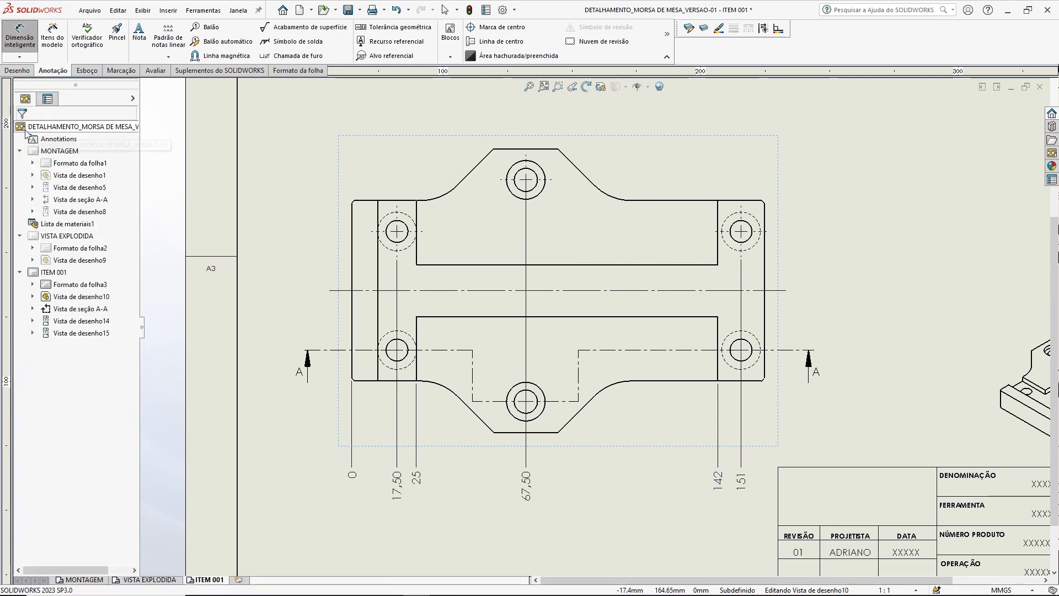
- Add vertical ordinate dimensions left of the plan view, zeroed at the centre line, to the two right holes and the lower and upper centre holes
click(20, 57)
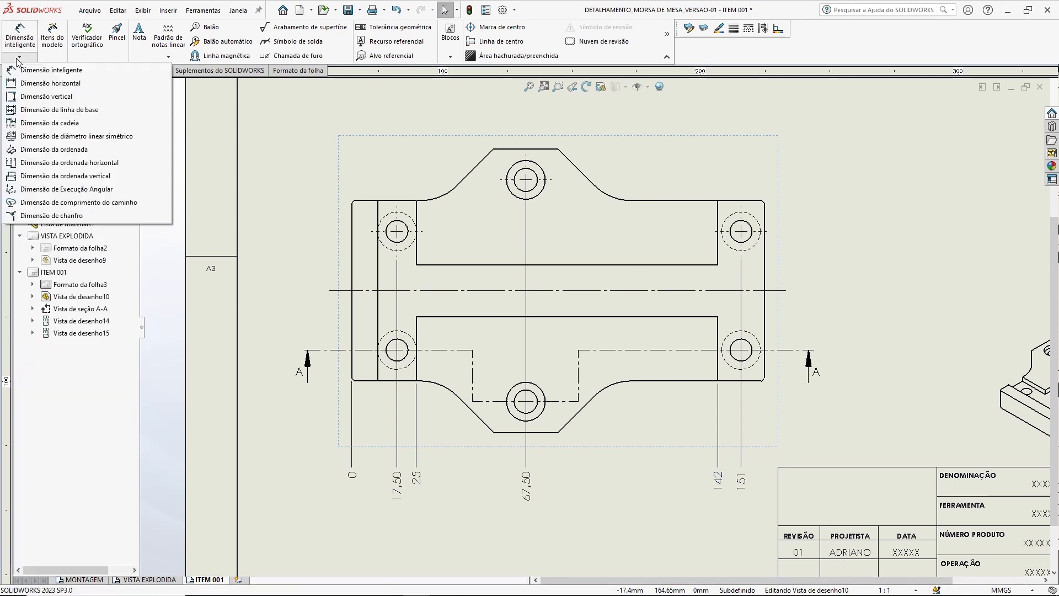
click(61, 150)
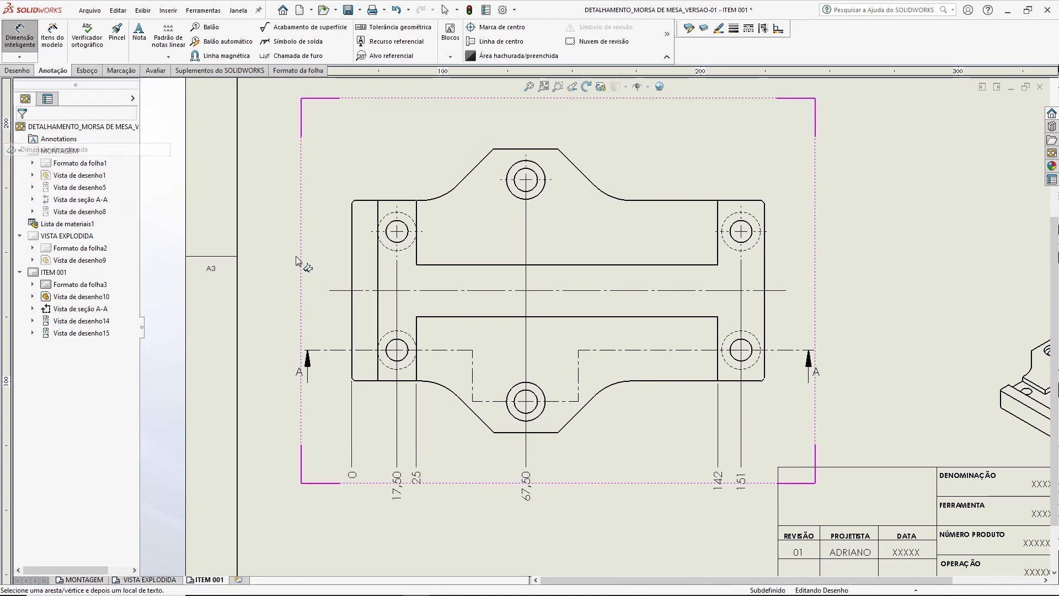
click(286, 298)
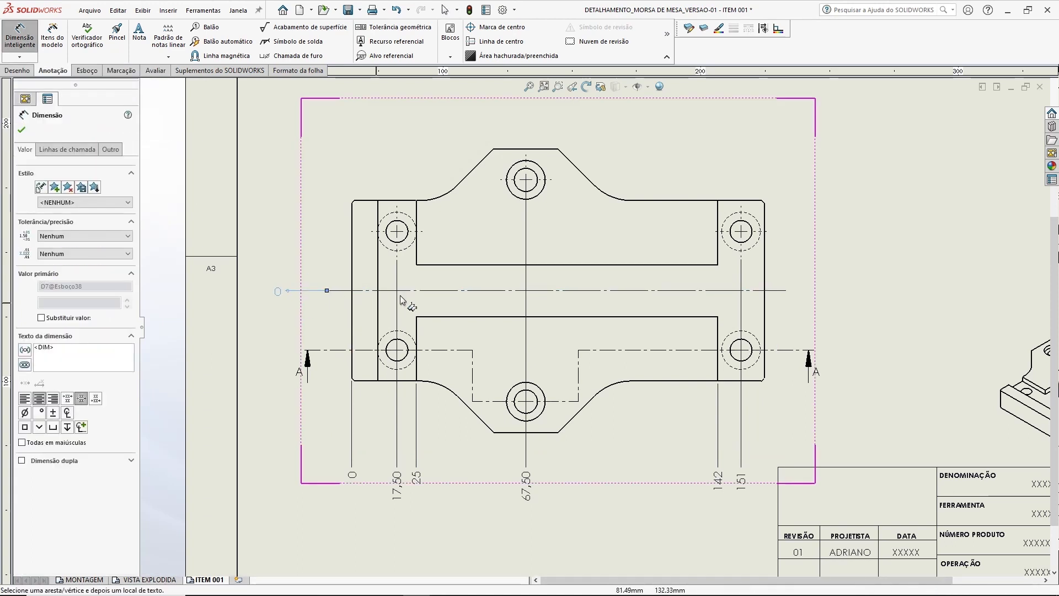
click(735, 252)
click(731, 336)
click(514, 395)
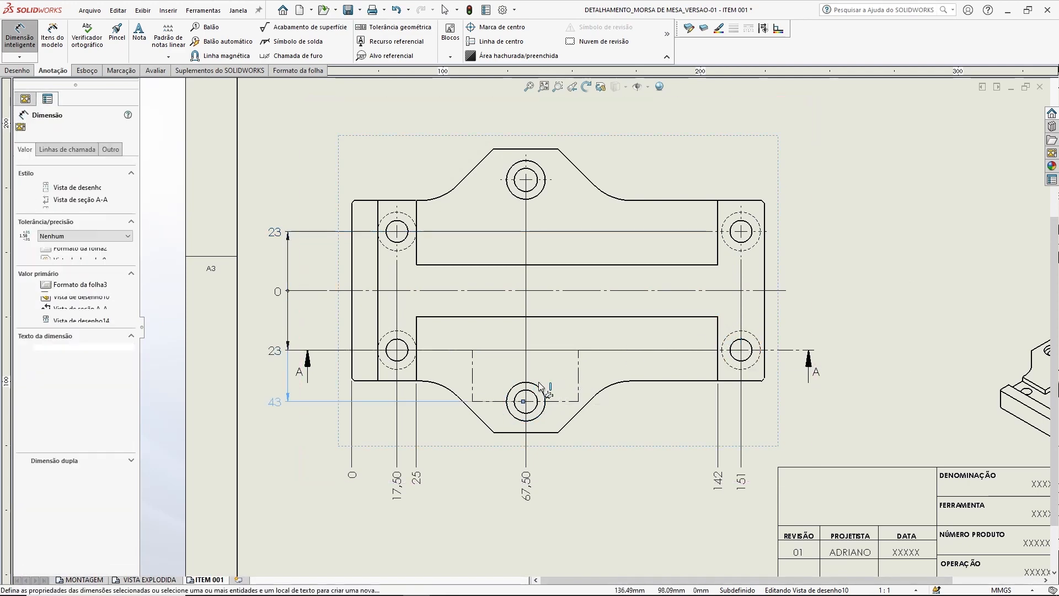
click(538, 196)
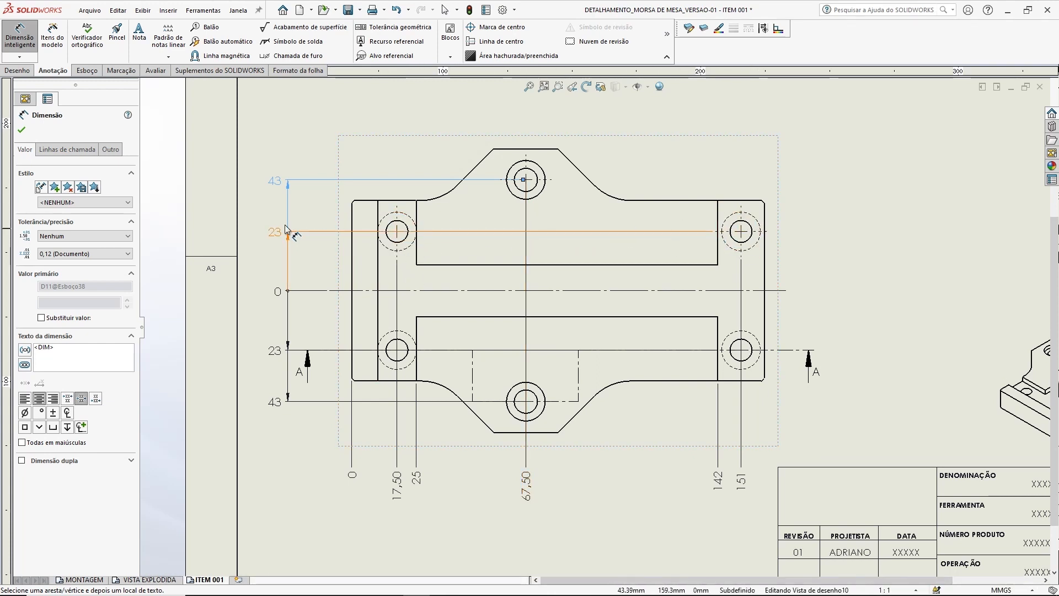
- Turn off the vertical ordinate dimensions' chain display and shift the set slightly farther left of the plan view
click(67, 150)
click(58, 226)
click(23, 131)
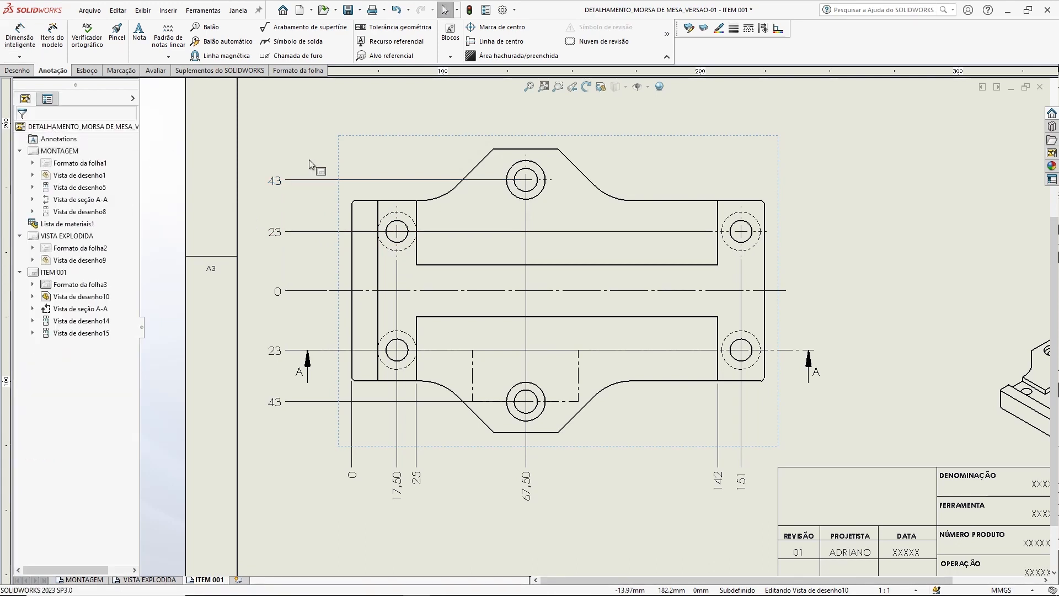
drag(291, 288, 286, 290)
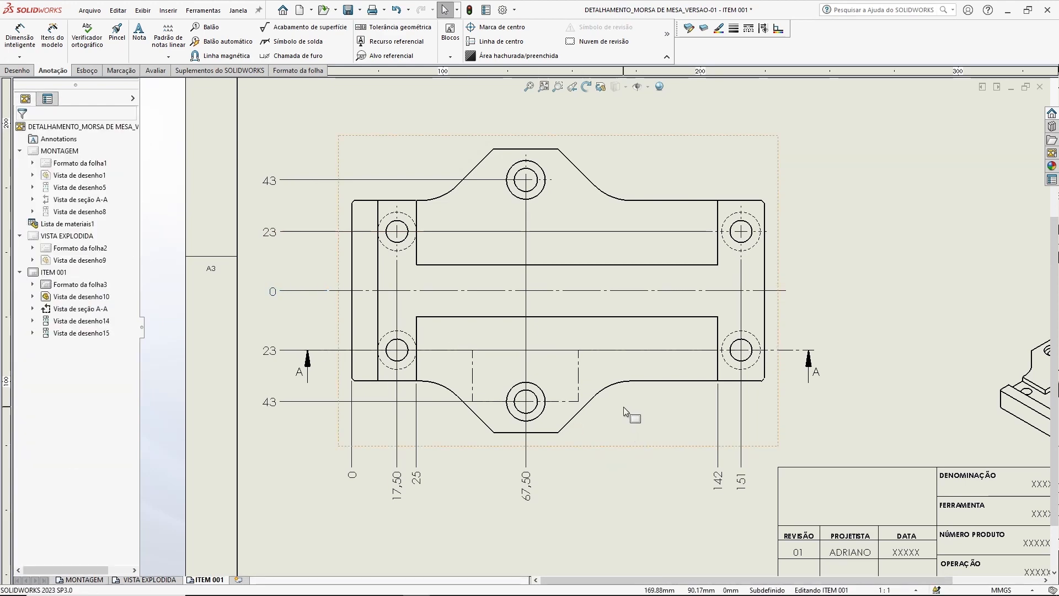
- Examine the general tolerance note in the title block, including its linear decimal classes and angular tolerance
mouse_move(645, 483)
middle_down()
mouse_move(654, 325)
mouse_move(667, 303)
middle_up()
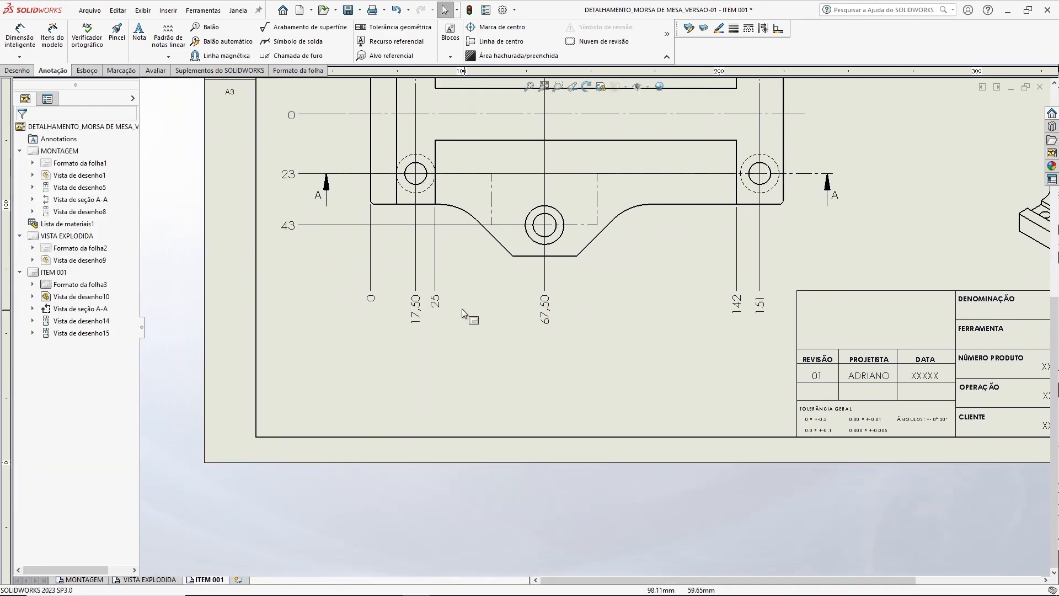
scroll(462, 309, down, 3)
middle_drag(773, 327, 355, 349)
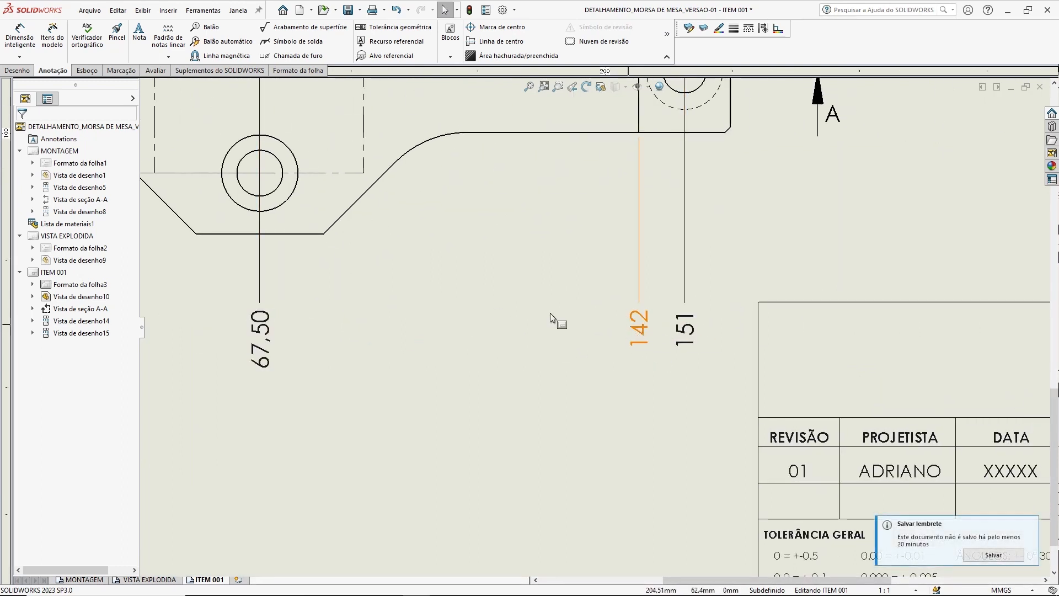
scroll(517, 310, up, 5)
scroll(709, 260, down, 2)
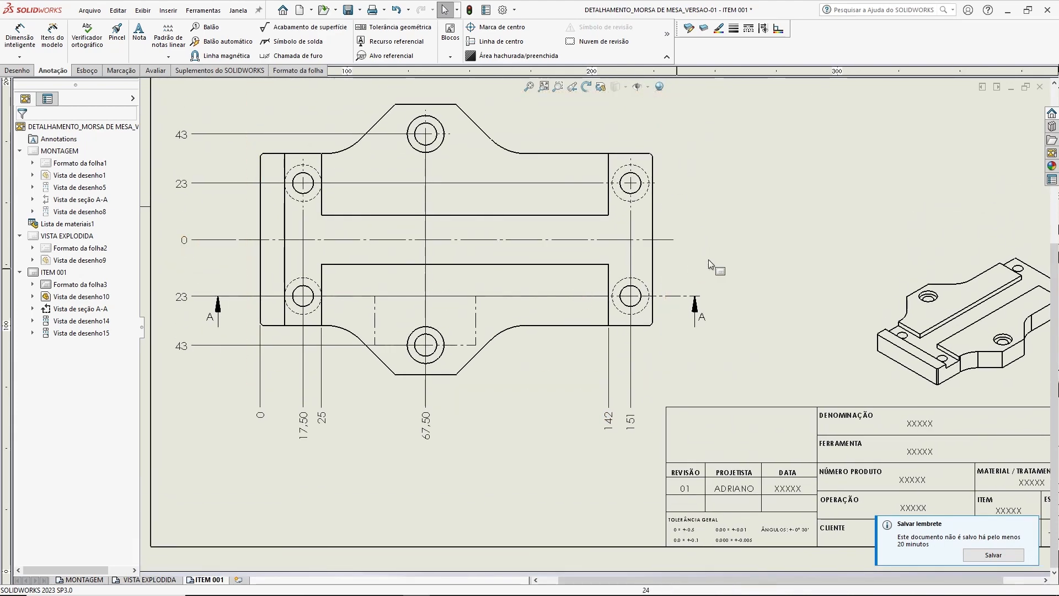
scroll(785, 336, down, 6)
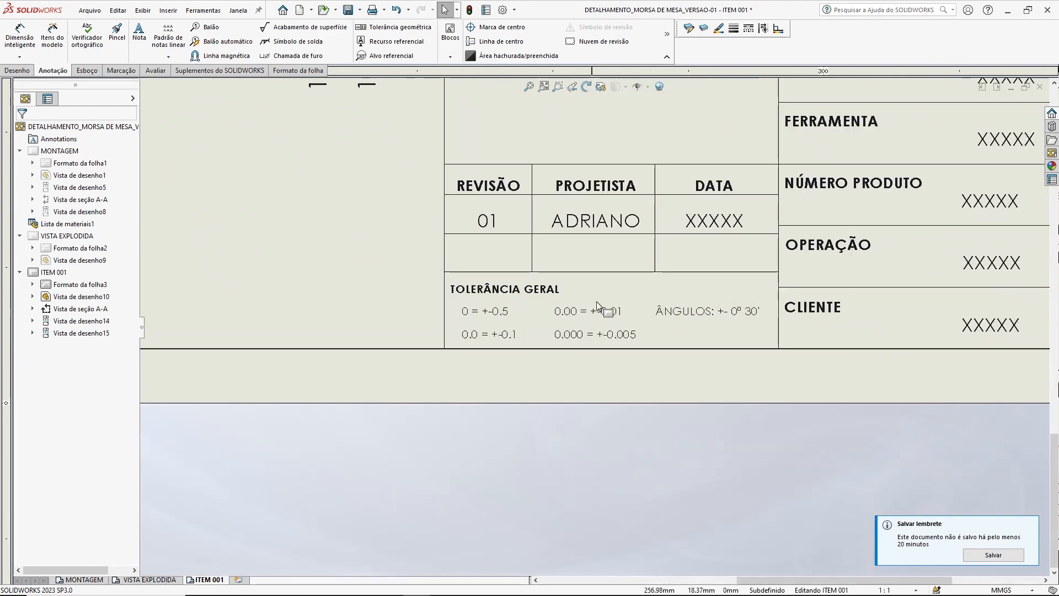
scroll(607, 298, down, 1)
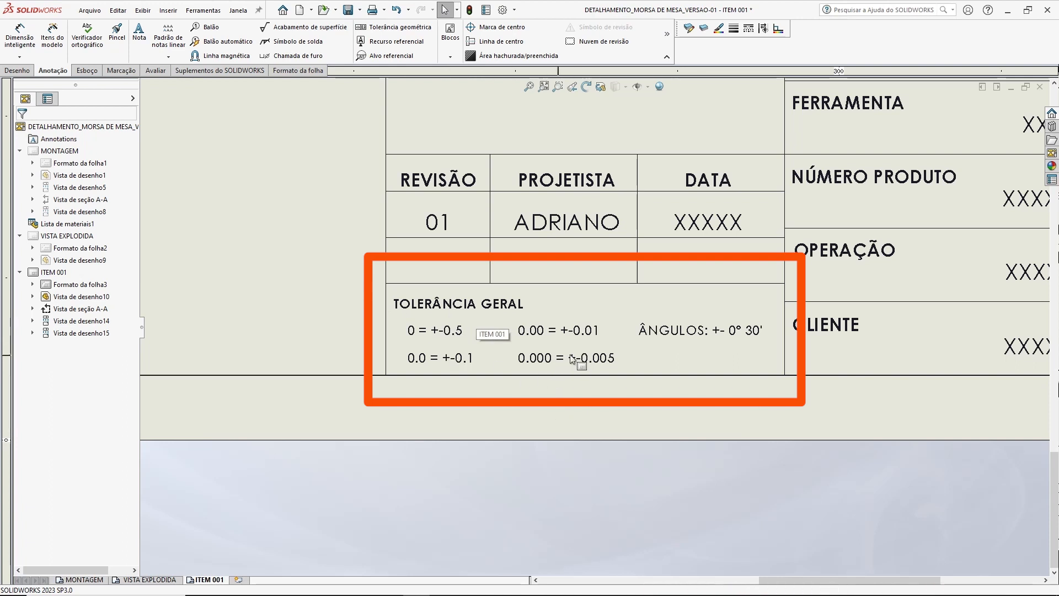
scroll(627, 416, up, 1)
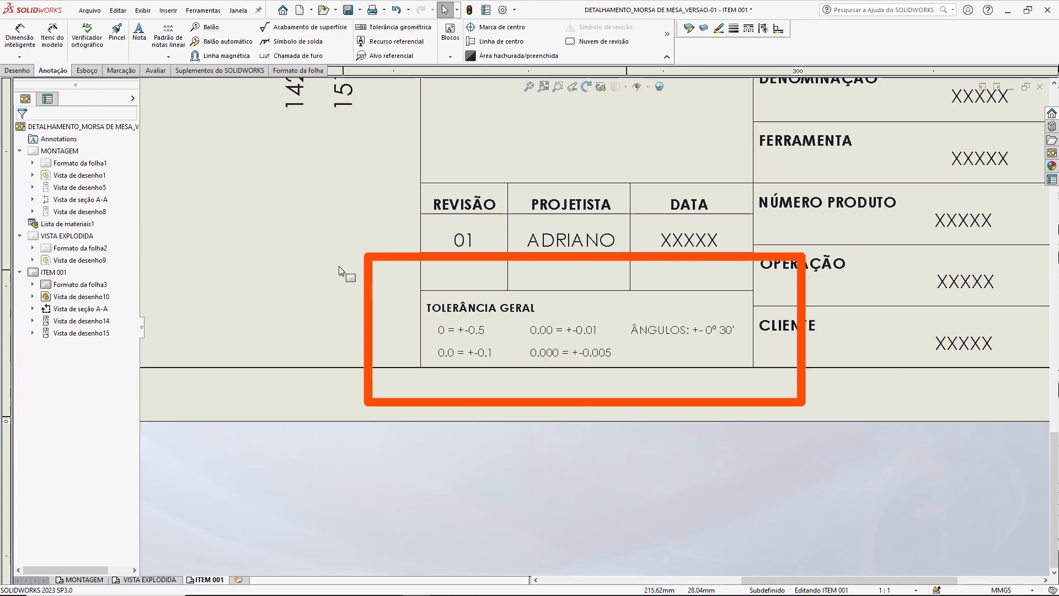
scroll(470, 375, down, 1)
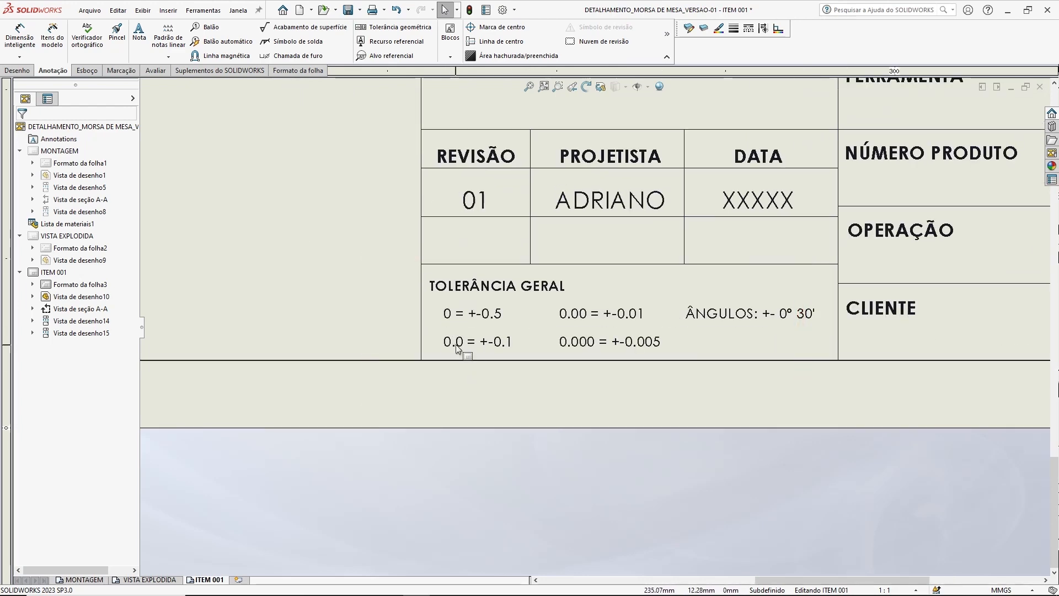
middle_drag(326, 264, 722, 407)
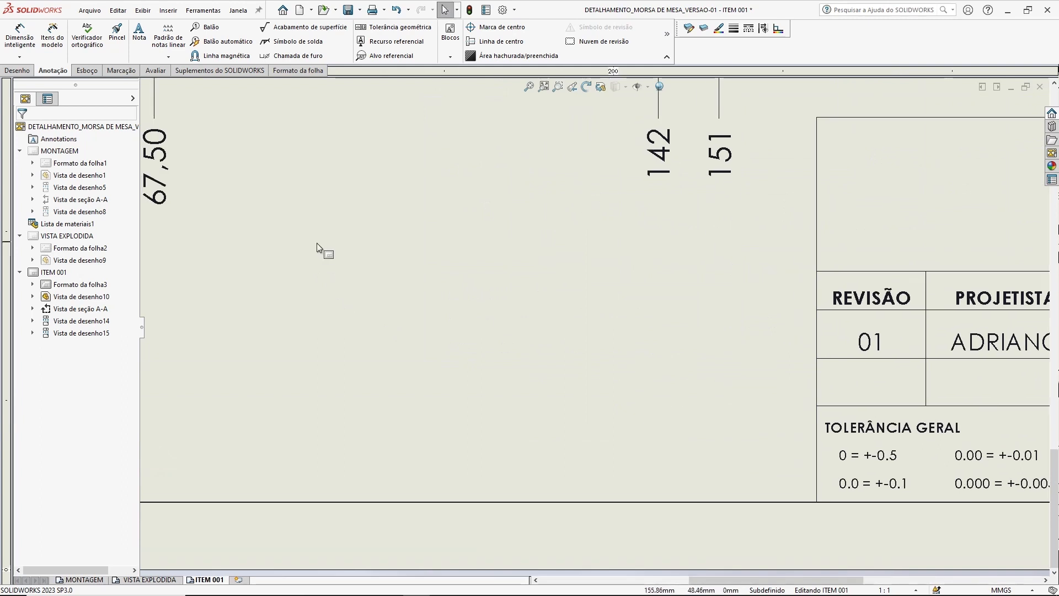
middle_drag(313, 240, 543, 335)
middle_drag(933, 487, 266, 180)
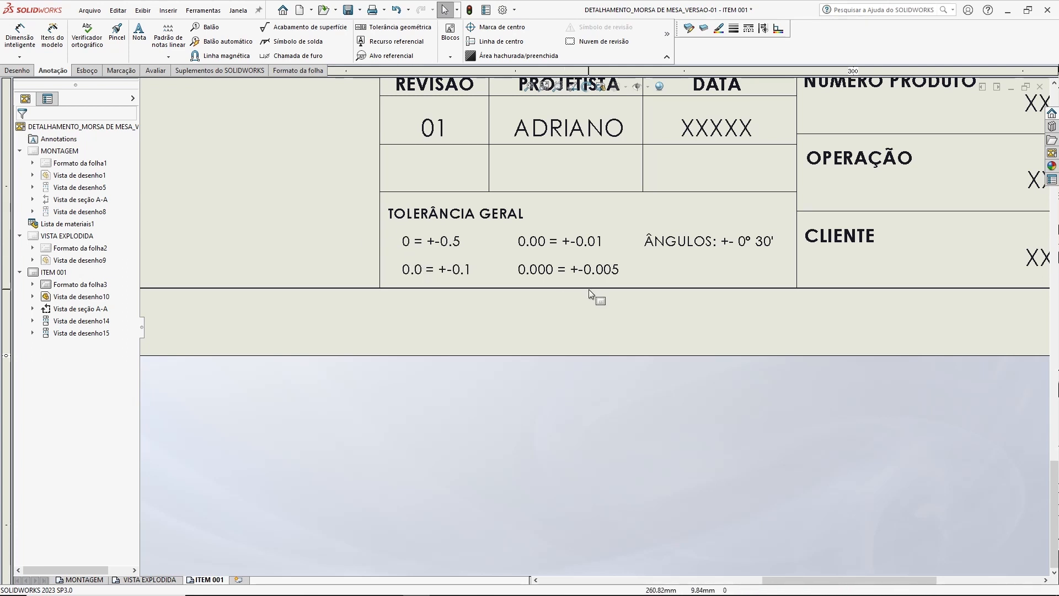
scroll(588, 289, down, 1)
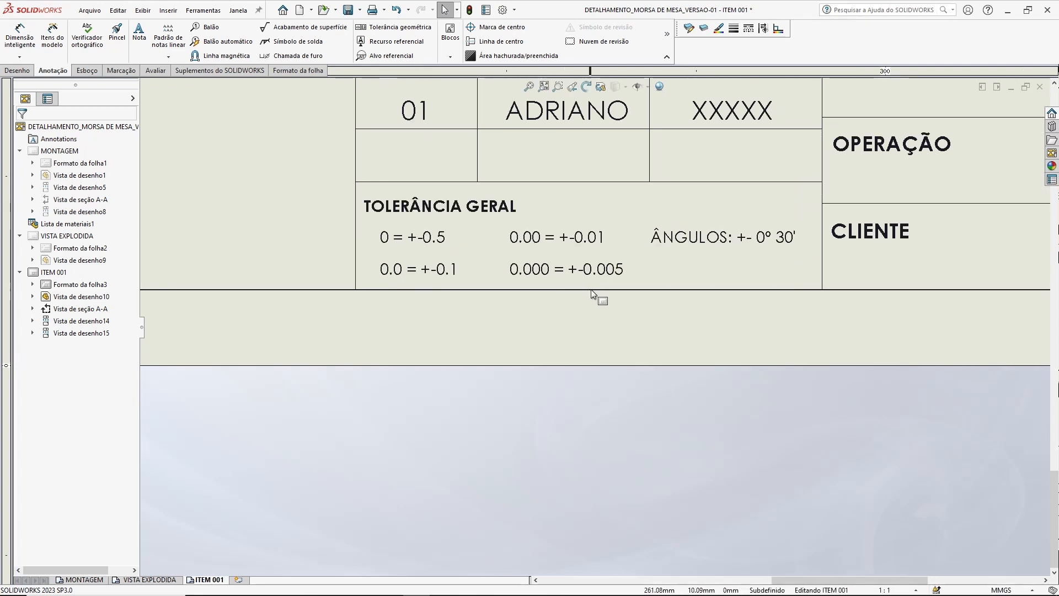
middle_drag(592, 293, 555, 354)
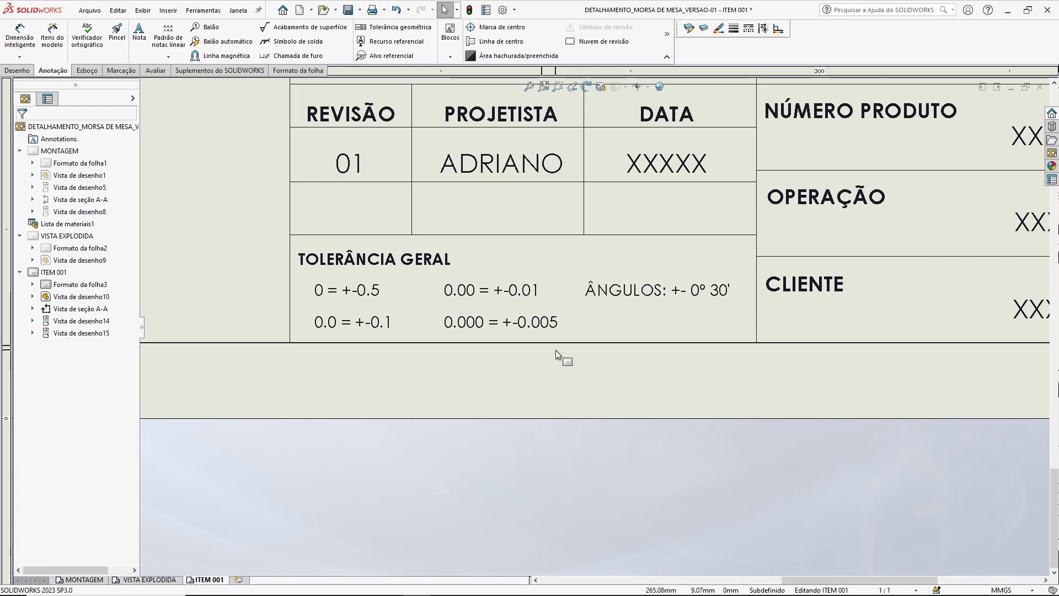
- Compare the decimal places of the plan view's ordinate dimensions with the classes in the general tolerance note
scroll(555, 350, up, 3)
mouse_move(273, 224)
middle_down()
mouse_move(368, 289)
mouse_move(591, 408)
middle_up()
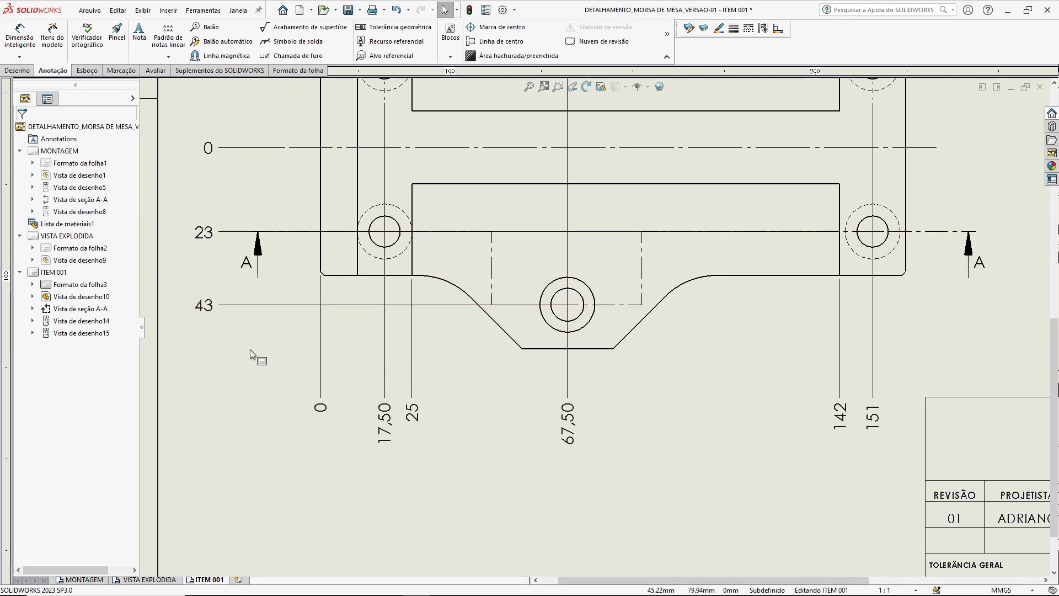
mouse_move(944, 494)
middle_down()
mouse_move(662, 340)
mouse_move(464, 275)
middle_up()
scroll(538, 353, down, 3)
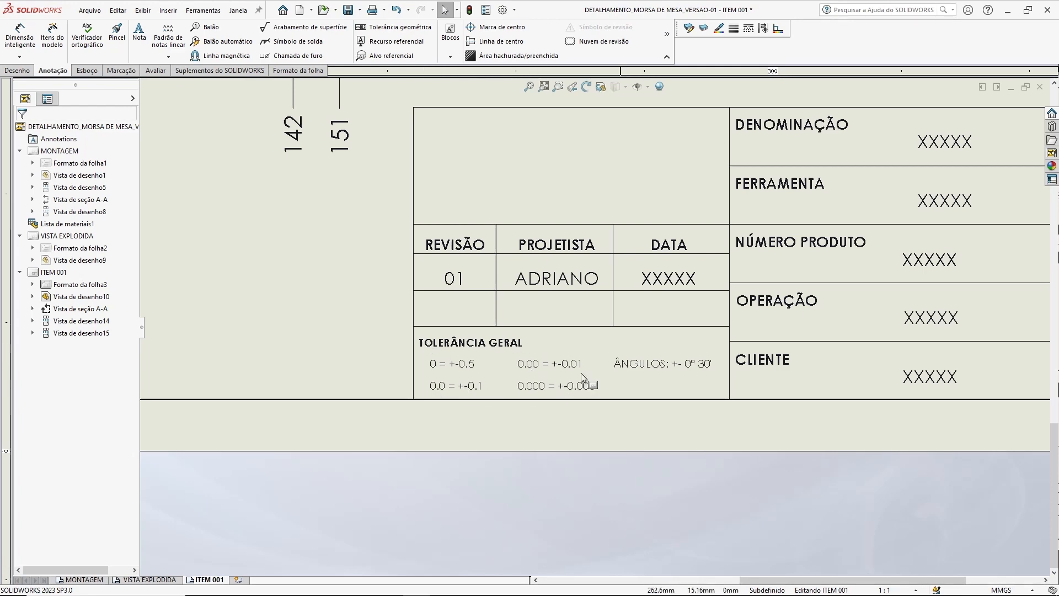
scroll(208, 296, up, 3)
scroll(537, 346, down, 2)
click(536, 344)
scroll(536, 345, down, 1)
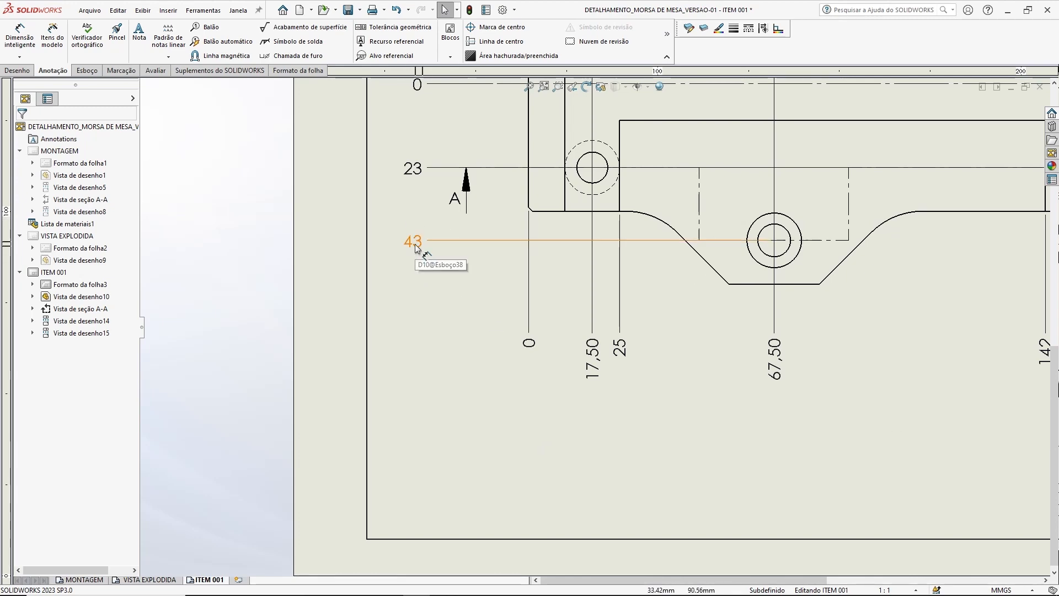
mouse_move(894, 421)
middle_down()
mouse_move(603, 314)
mouse_move(415, 302)
middle_up()
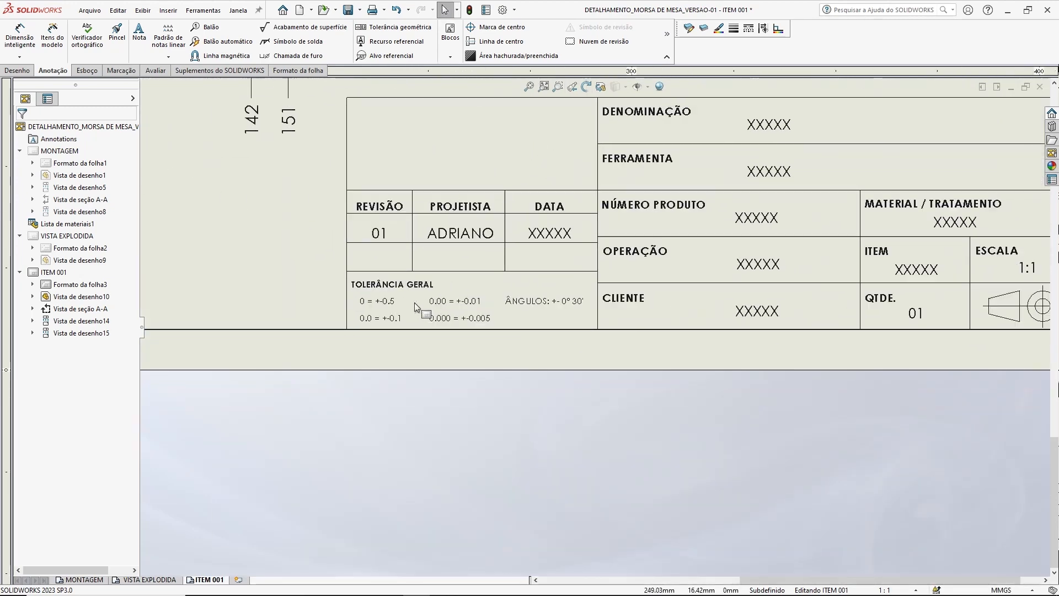
scroll(389, 308, down, 2)
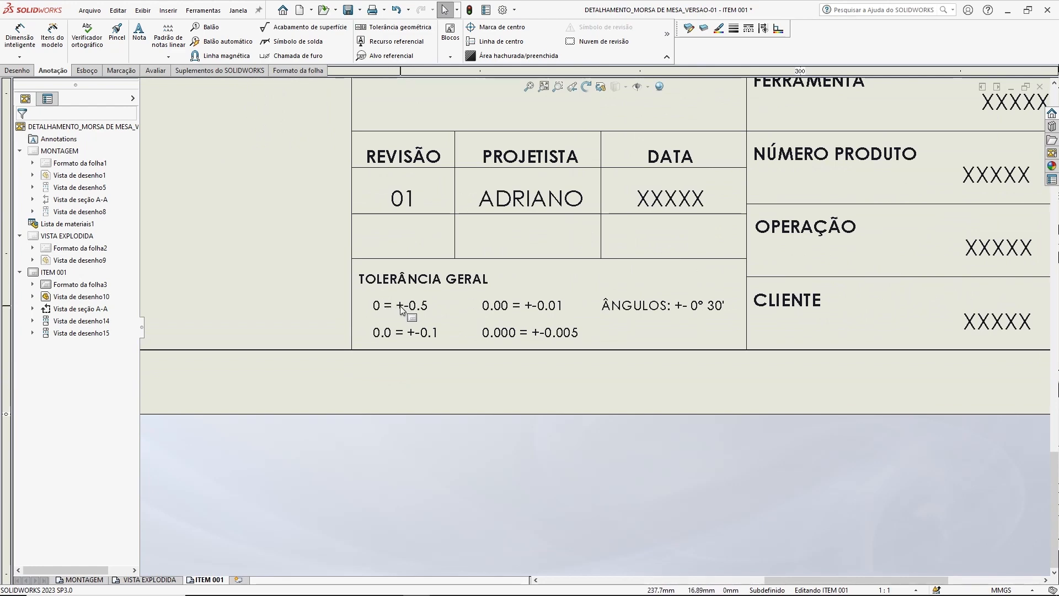
scroll(403, 309, down, 2)
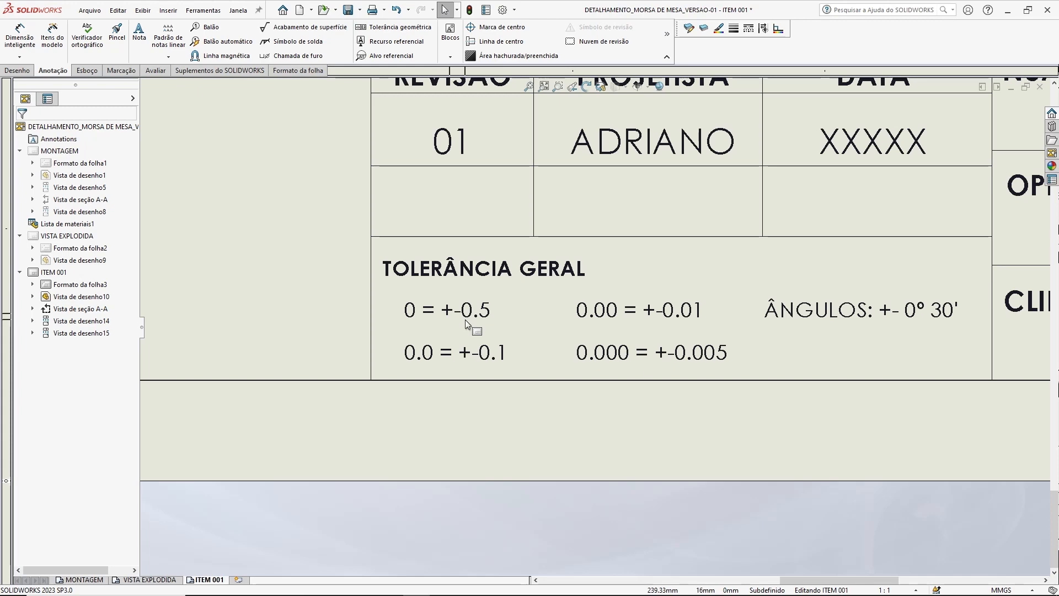
scroll(465, 319, up, 4)
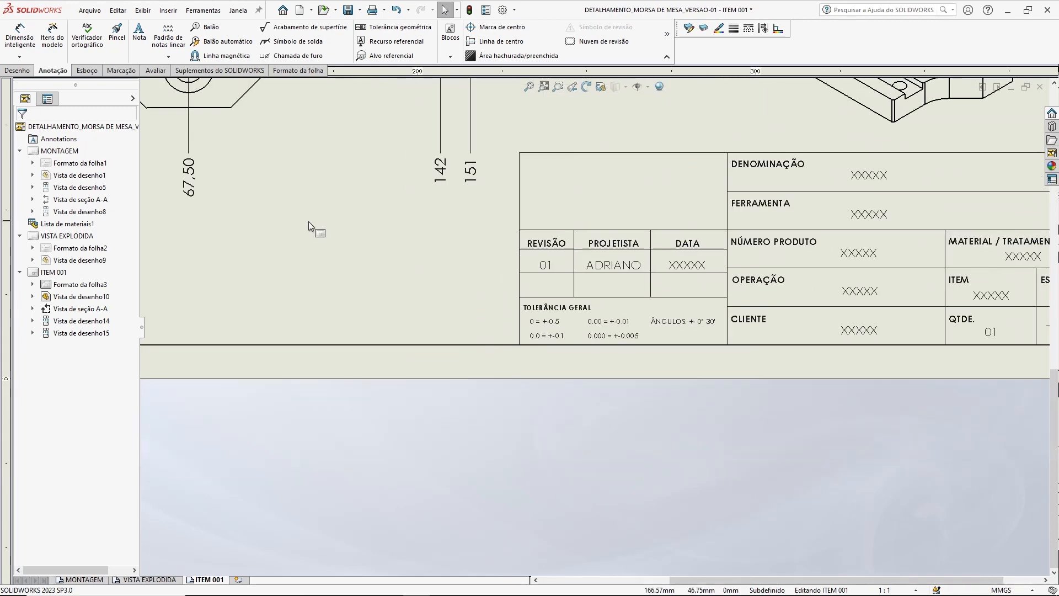
middle_drag(309, 220, 699, 381)
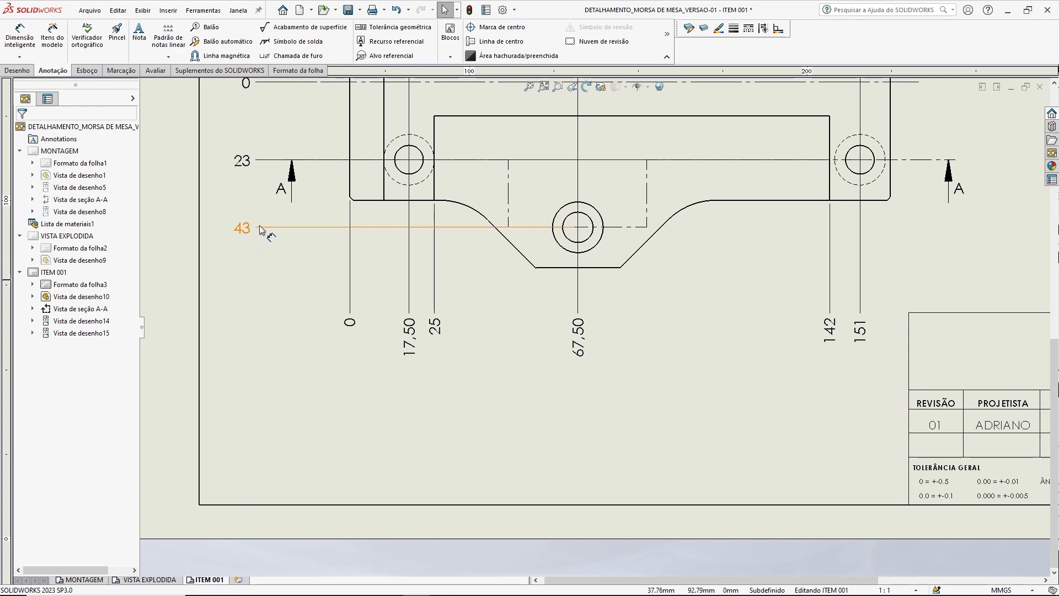
scroll(713, 376, up, 1)
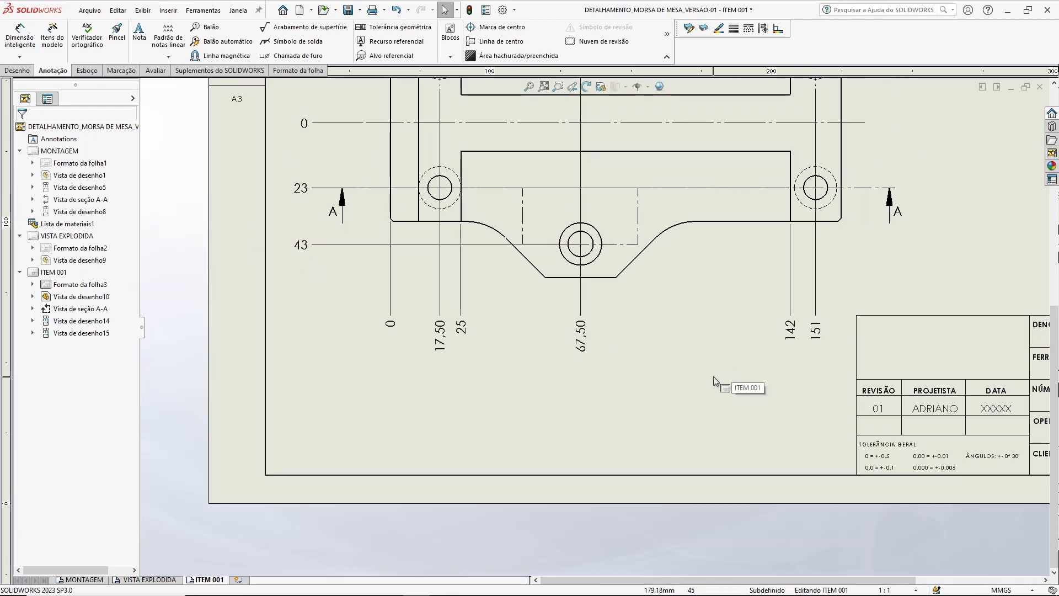
middle_drag(714, 376, 449, 303)
scroll(619, 378, down, 4)
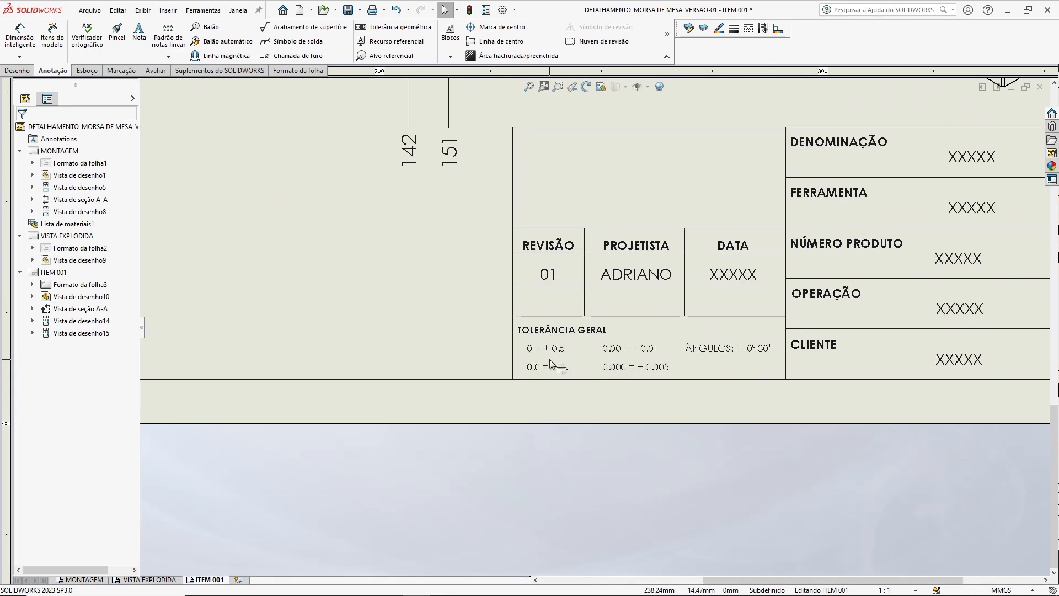
scroll(432, 309, up, 3)
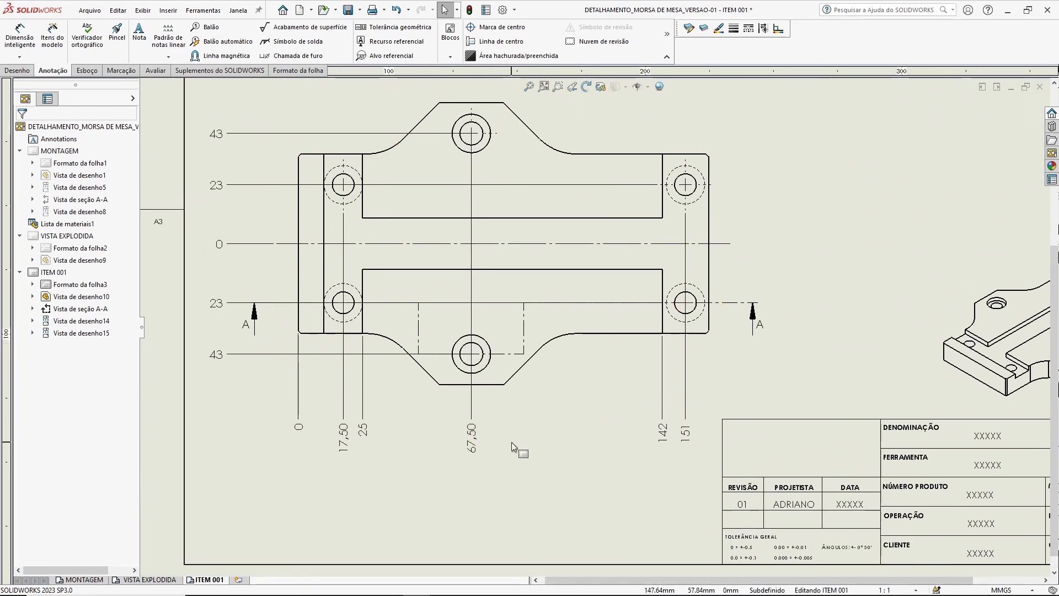
scroll(449, 242, down, 4)
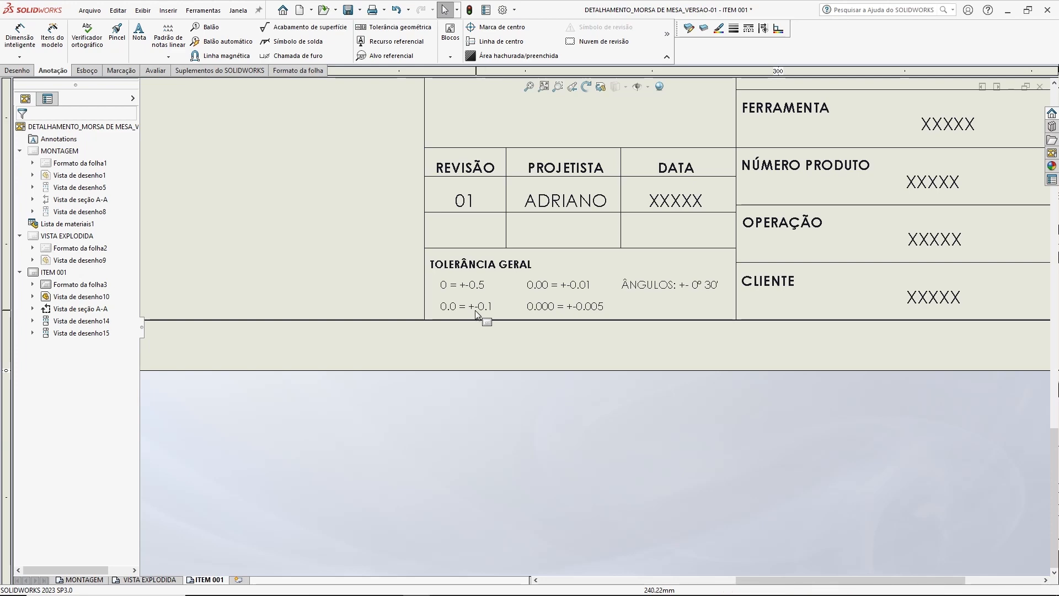
scroll(492, 315, up, 4)
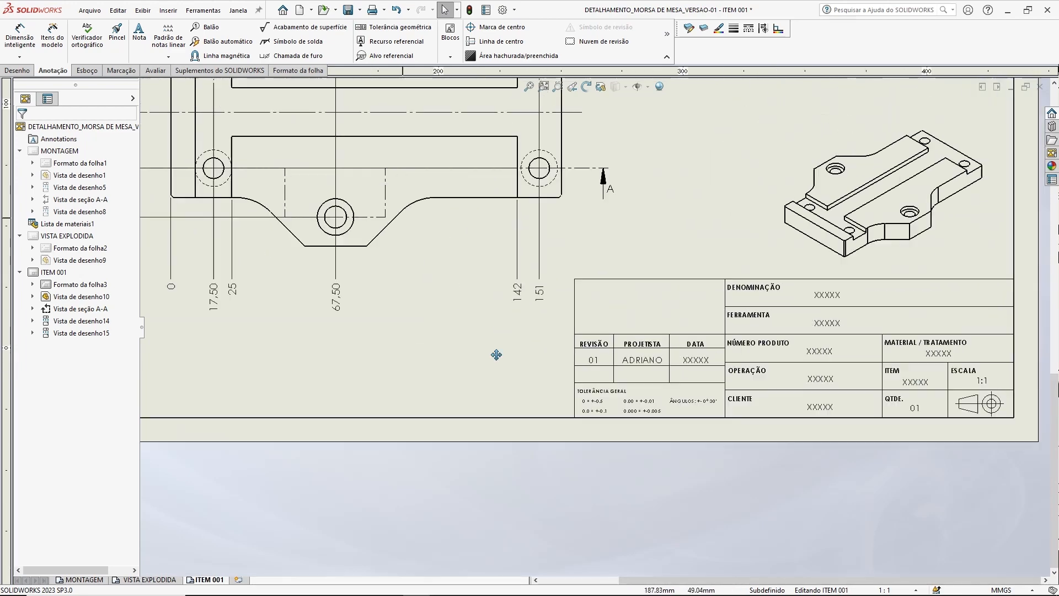
scroll(653, 474, down, 3)
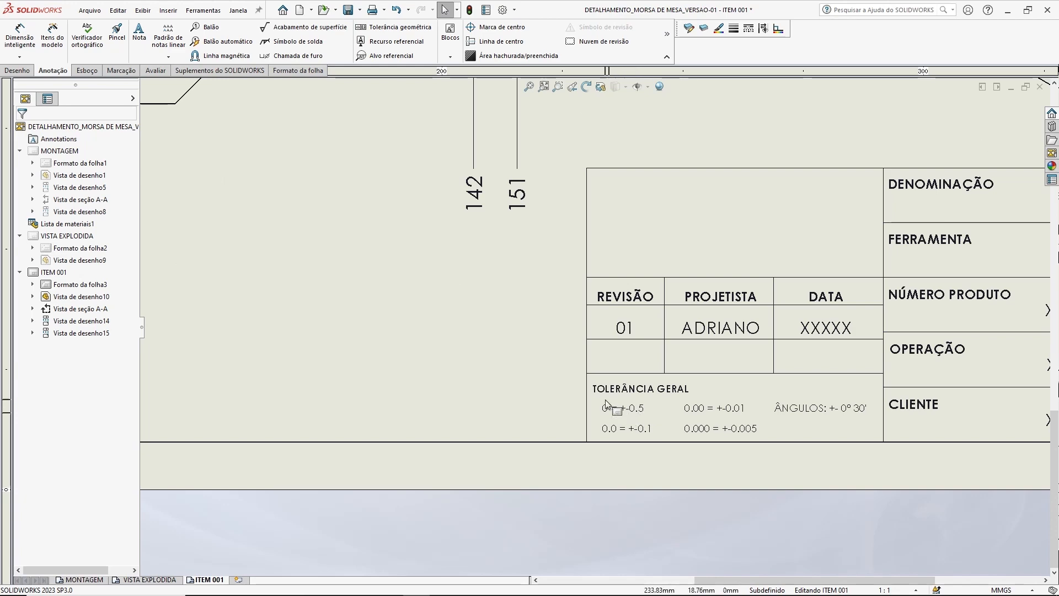
scroll(577, 396, down, 3)
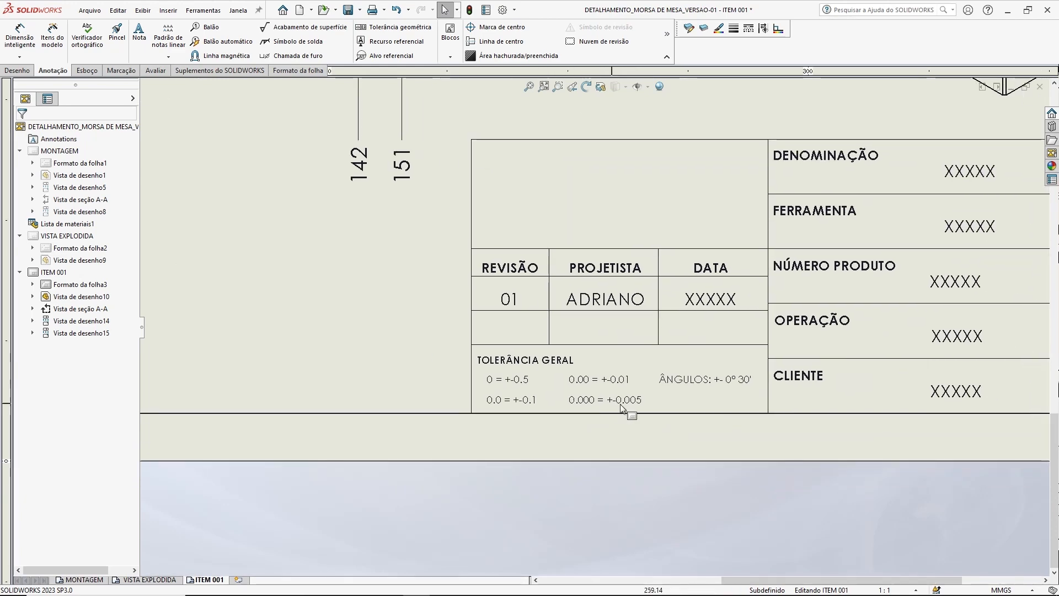
scroll(592, 380, up, 5)
middle_drag(417, 247, 590, 423)
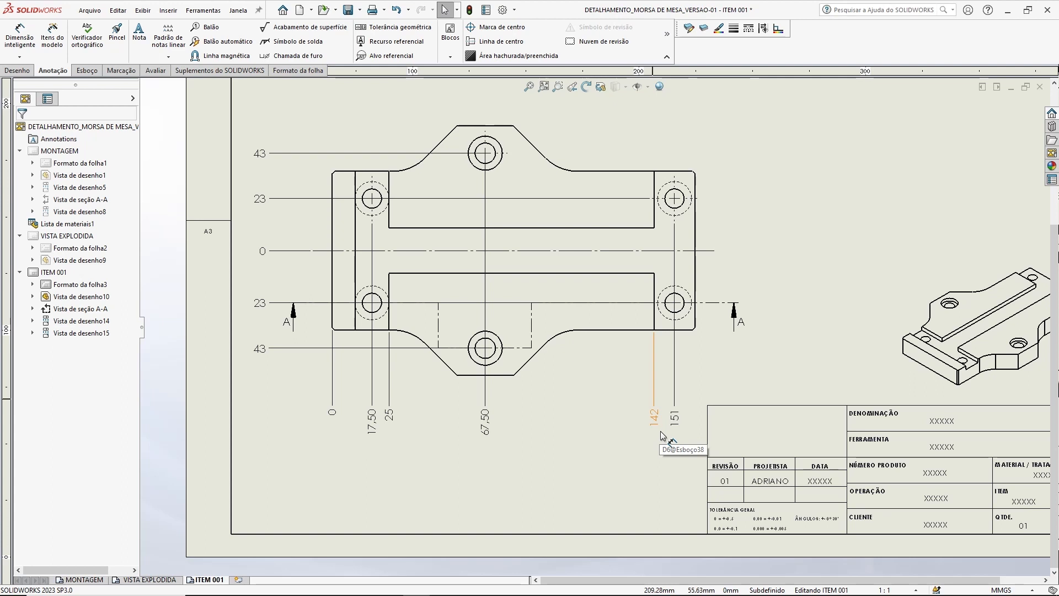
middle_drag(591, 396, 595, 428)
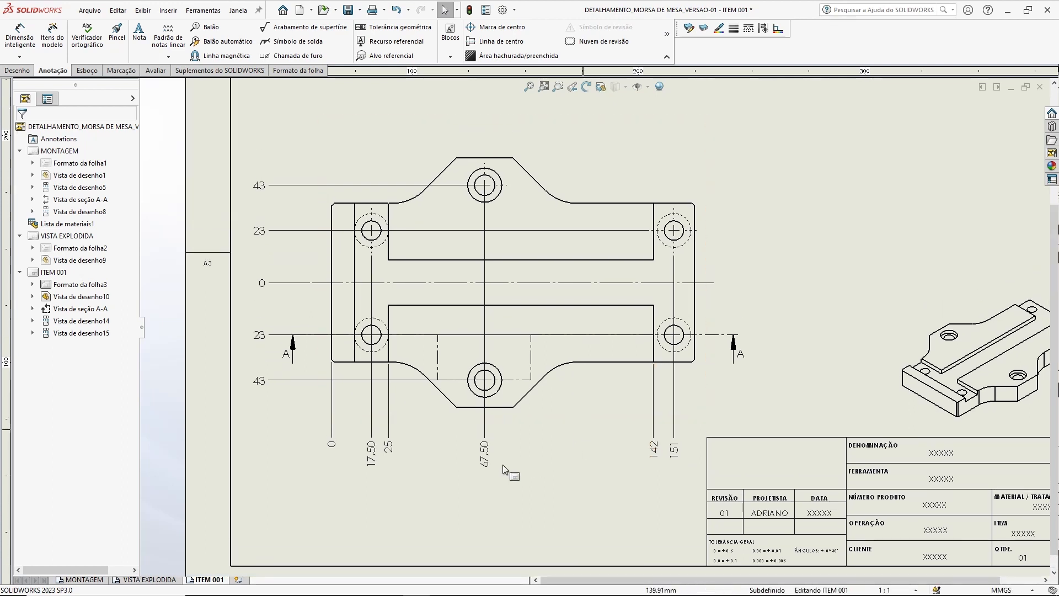
- Check the decimal precision options of the lower centre hole's vertical ordinate dimension in the plan view
click(269, 387)
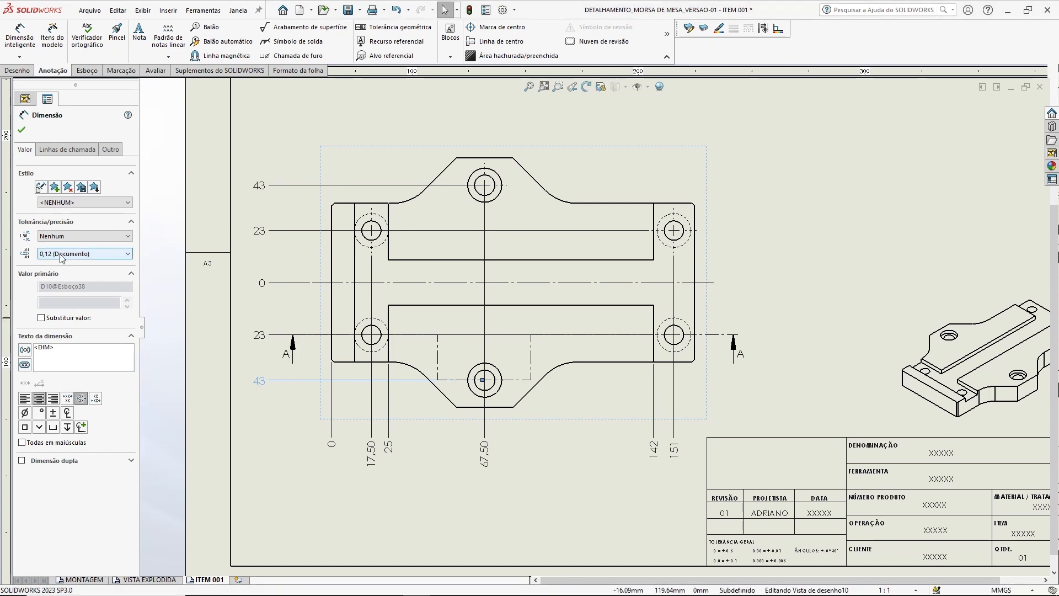
click(265, 401)
click(264, 381)
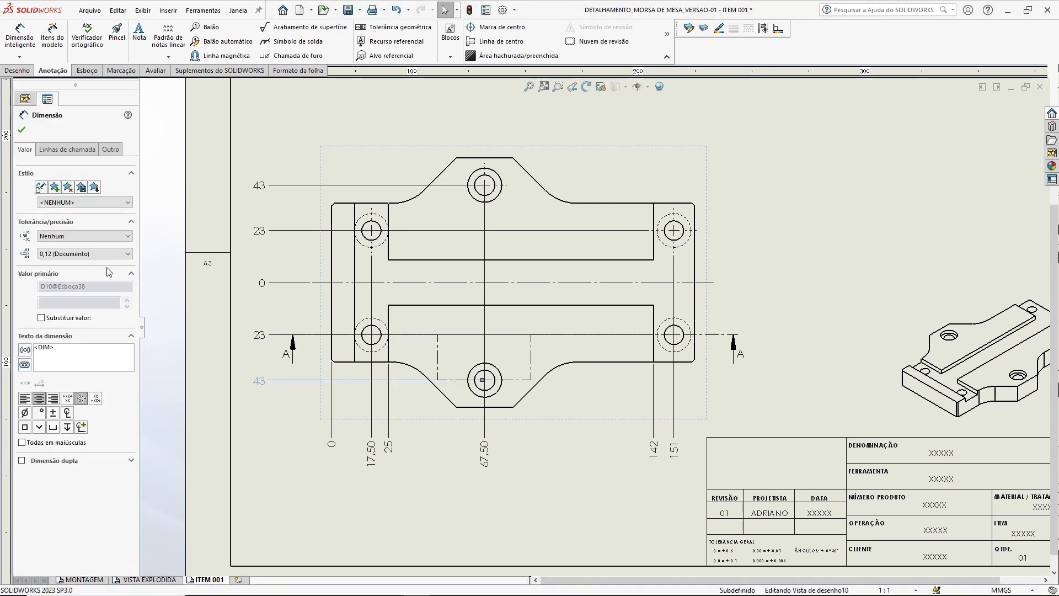
click(63, 254)
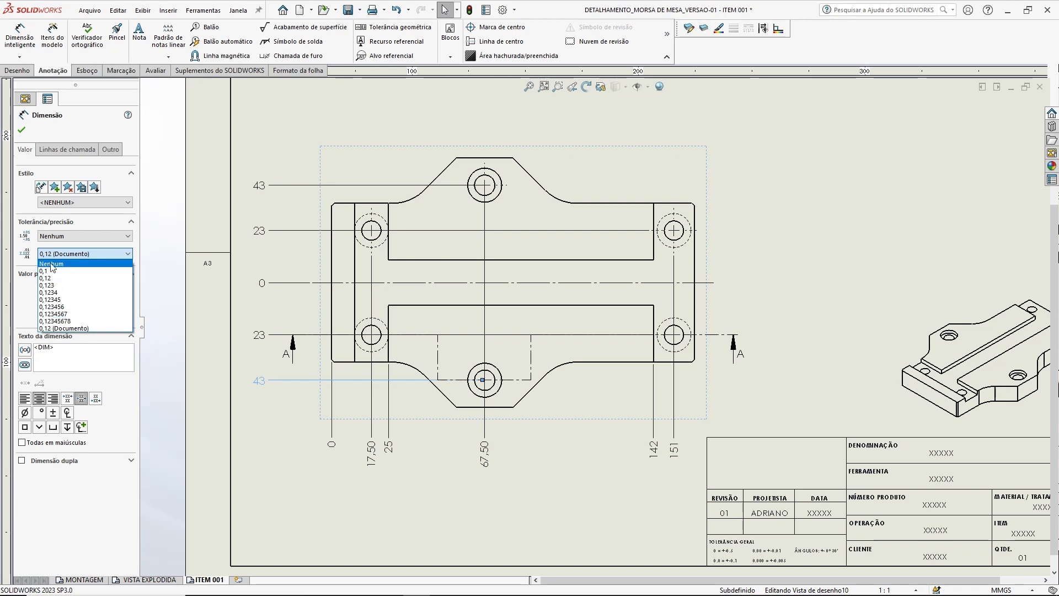
click(53, 272)
click(293, 440)
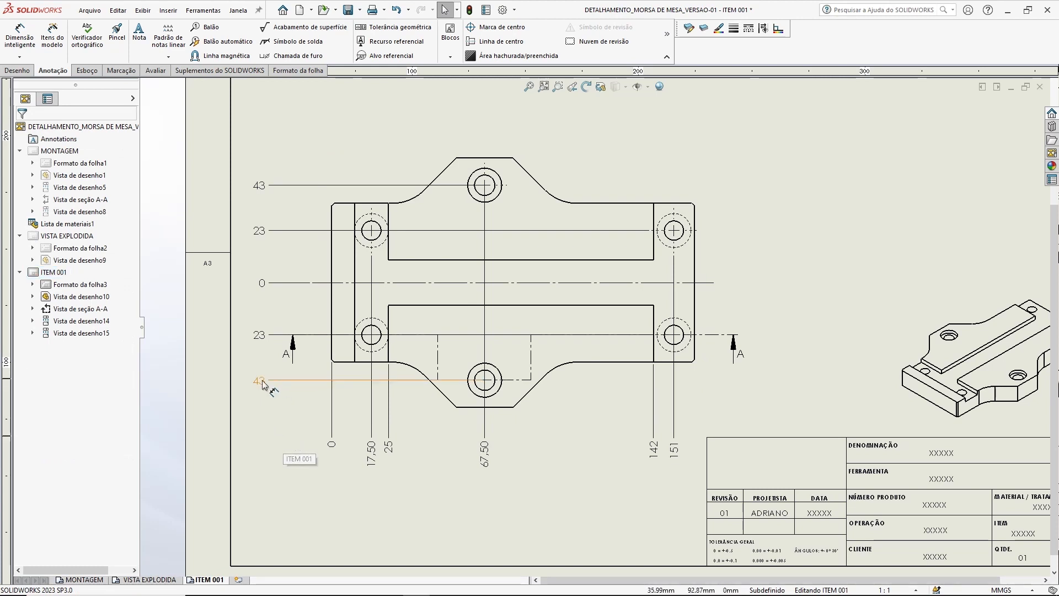
- Set the document's primary dimension precision to one decimal place (.1) in the document dimension properties
middle_drag(444, 466, 464, 459)
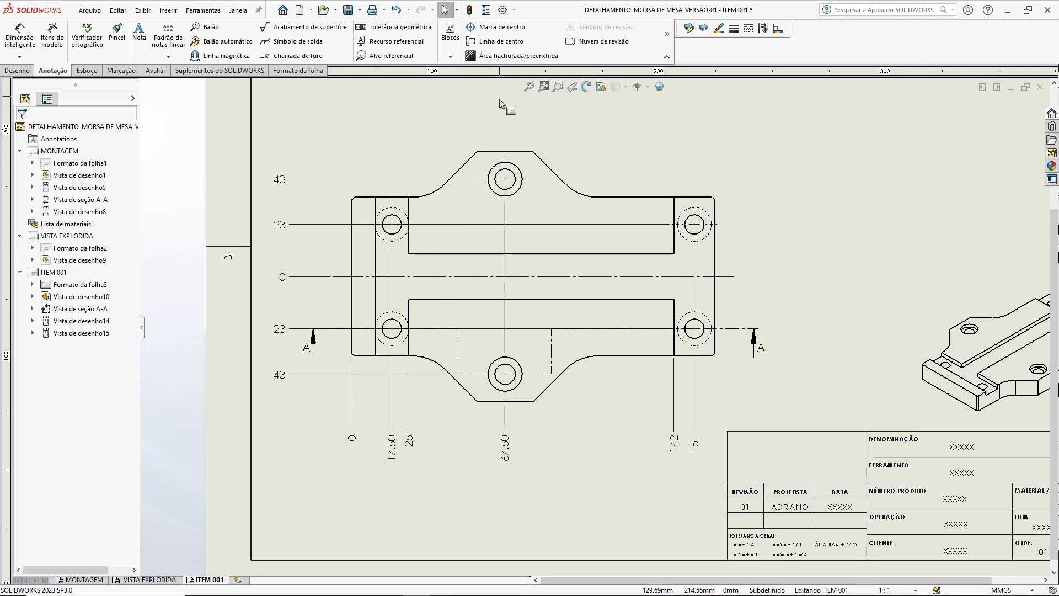
middle_drag(525, 128, 538, 132)
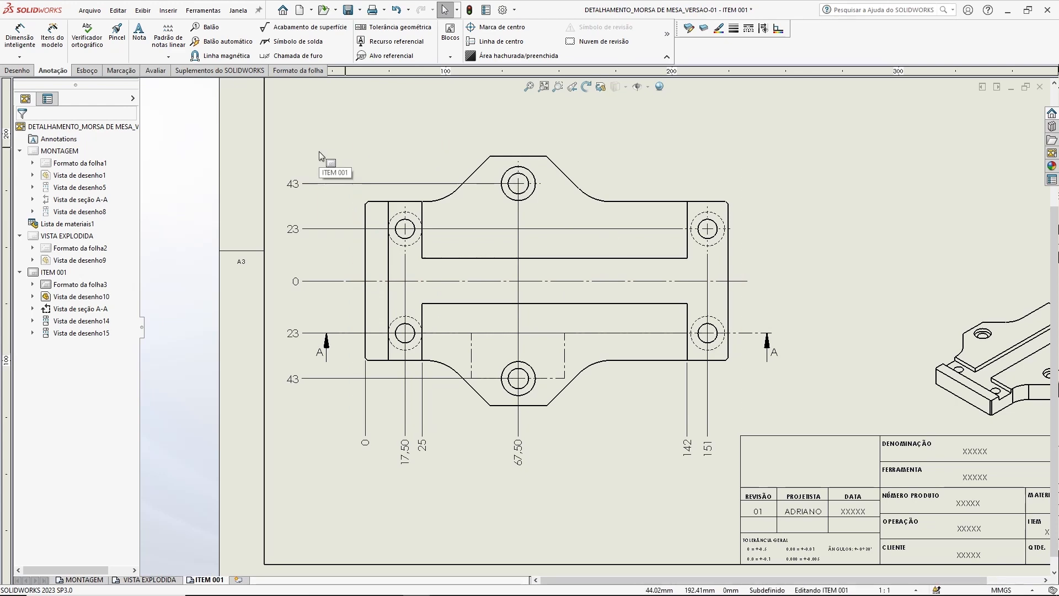
click(502, 10)
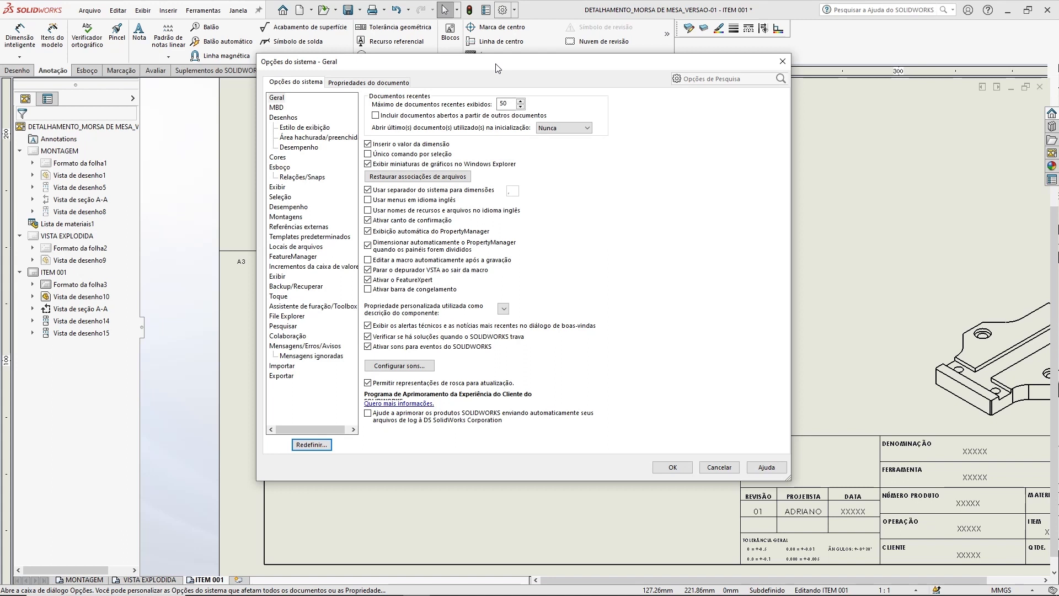
click(370, 84)
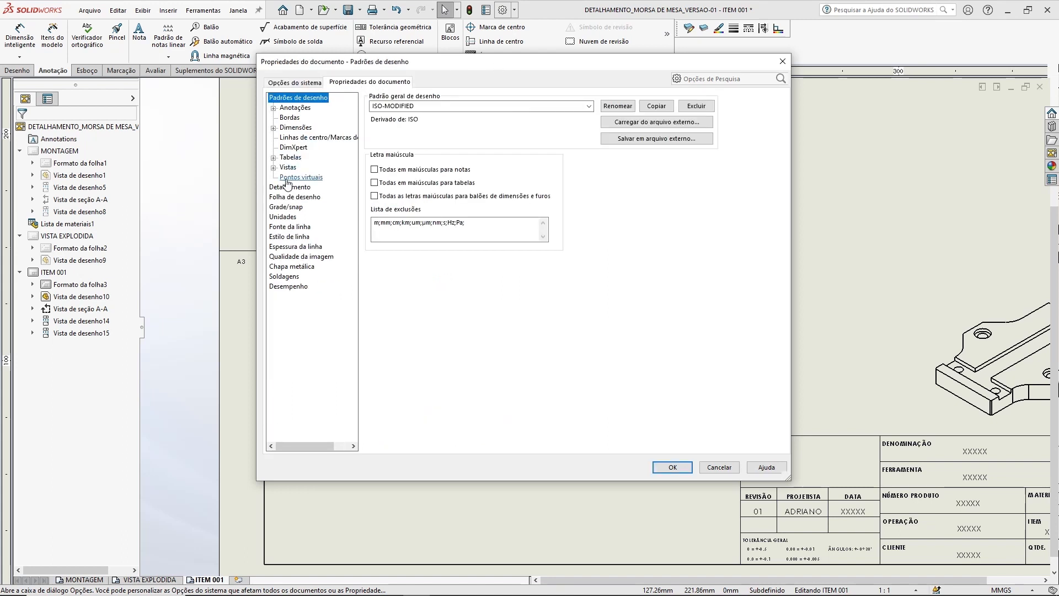
click(292, 128)
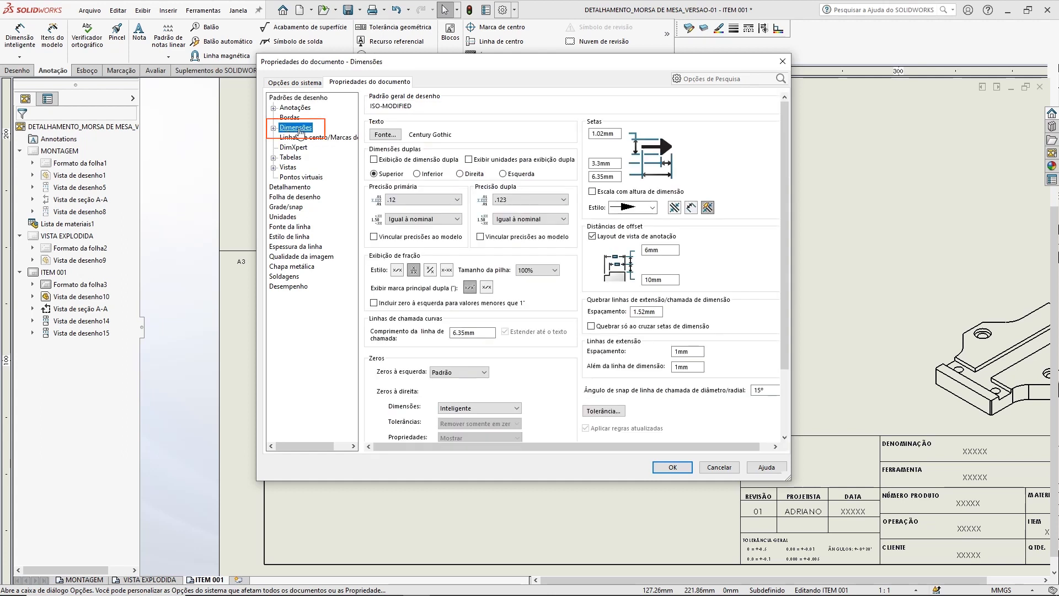
mouse_move(786, 184)
mouse_down()
mouse_move(788, 242)
mouse_move(787, 199)
mouse_up()
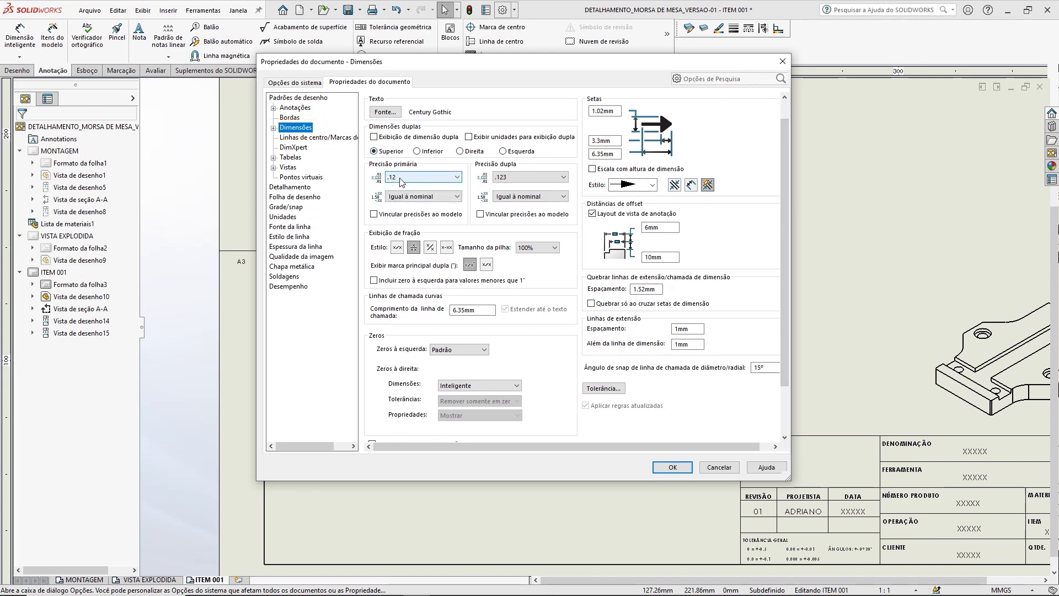
click(402, 177)
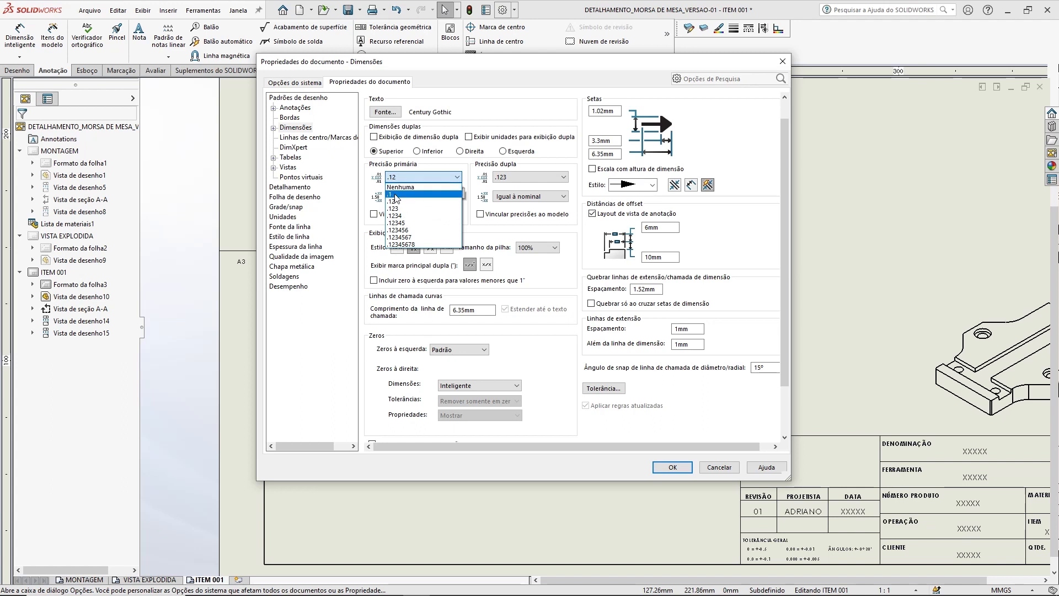
click(393, 195)
drag(505, 61, 304, 8)
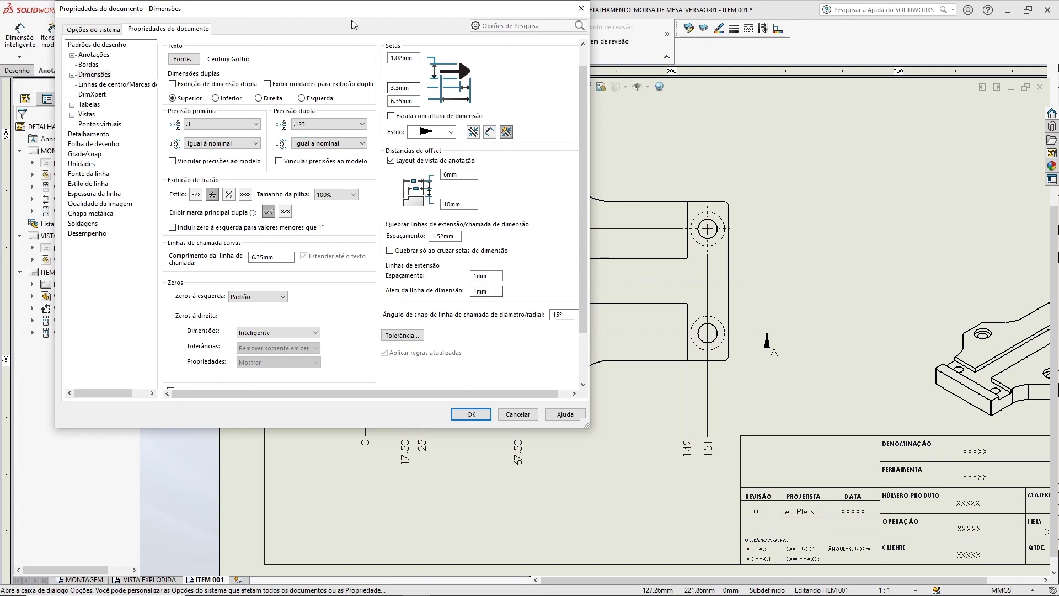
drag(348, 15, 577, 60)
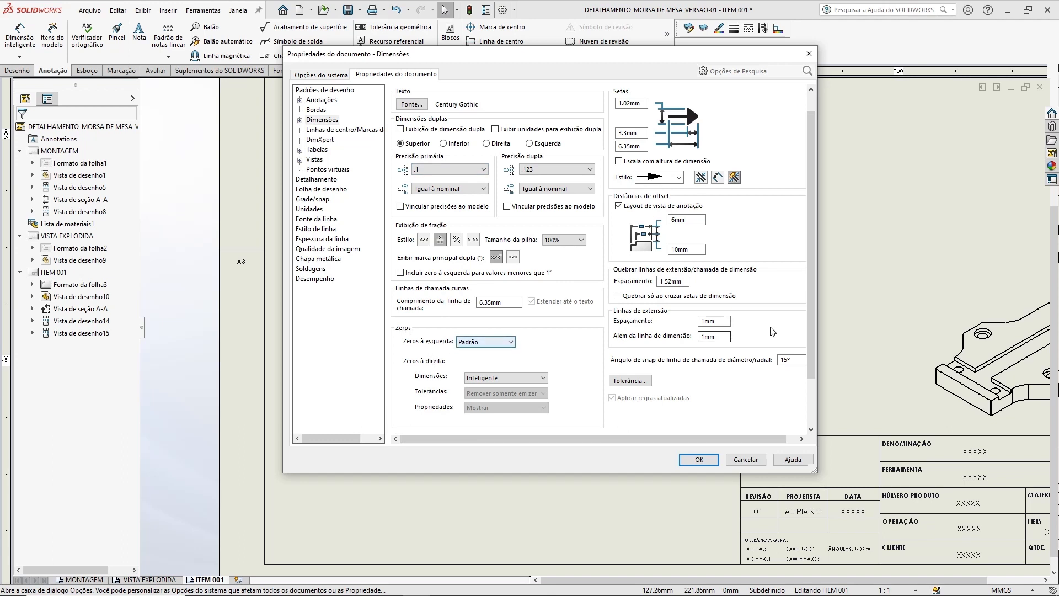
- Set the document's trailing zeros for dimensions to Exibir, accept the compatibility notice, and apply the document properties
drag(810, 327, 815, 375)
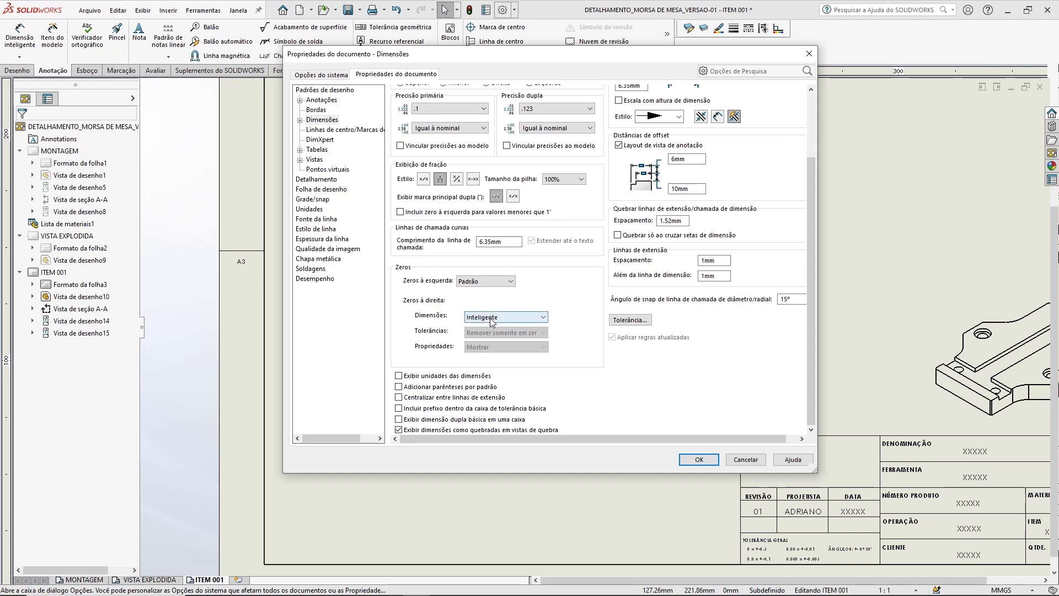
click(515, 320)
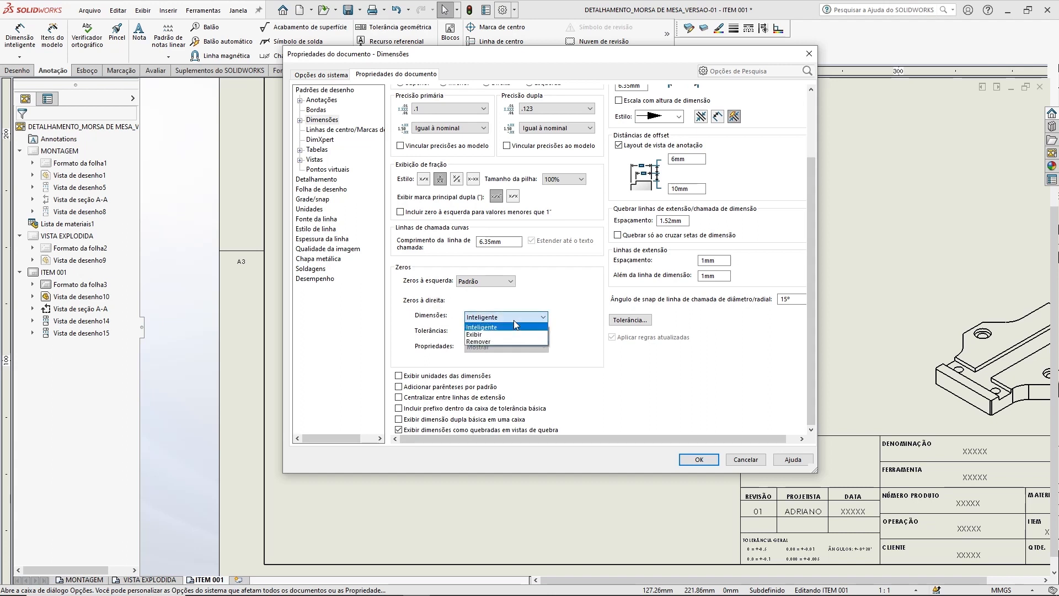
click(481, 334)
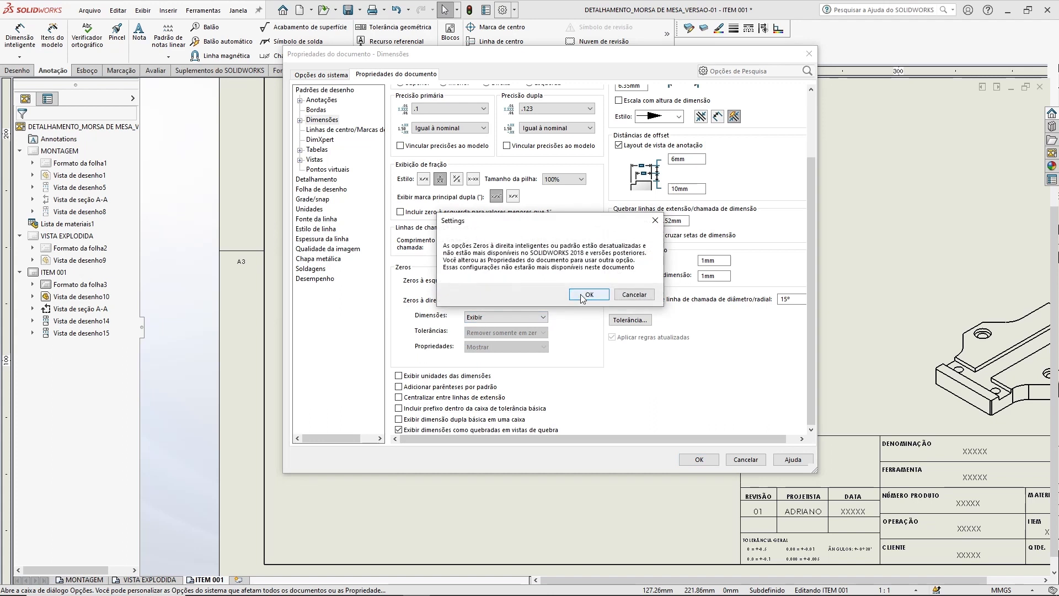
click(586, 297)
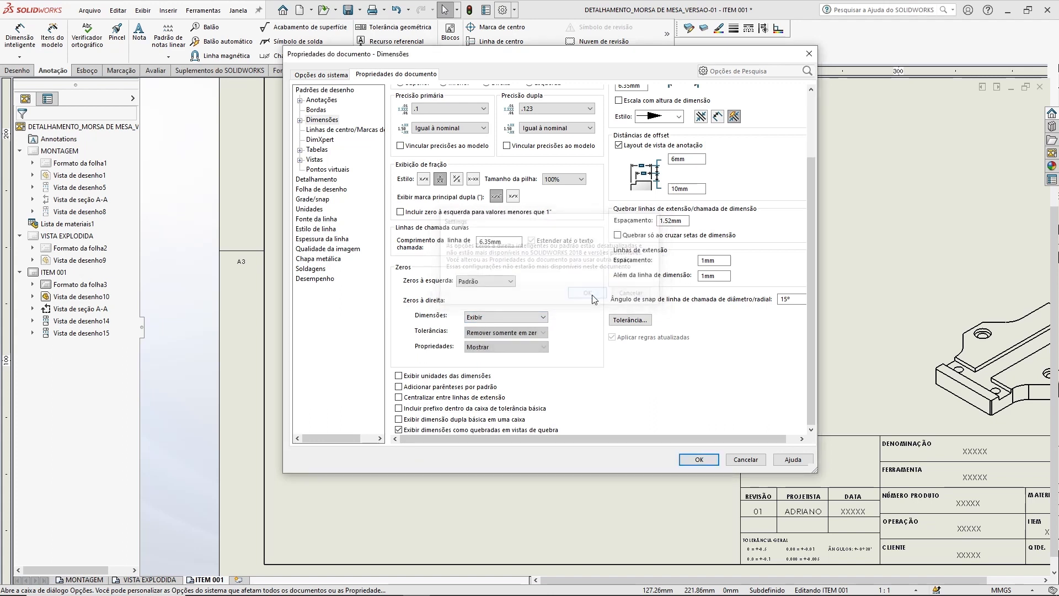
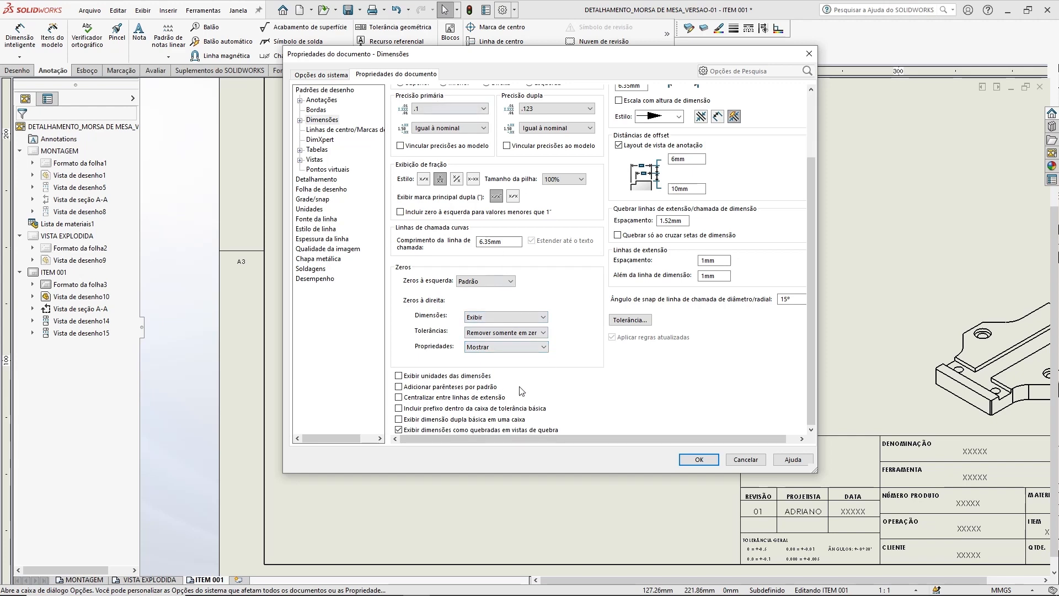
click(704, 461)
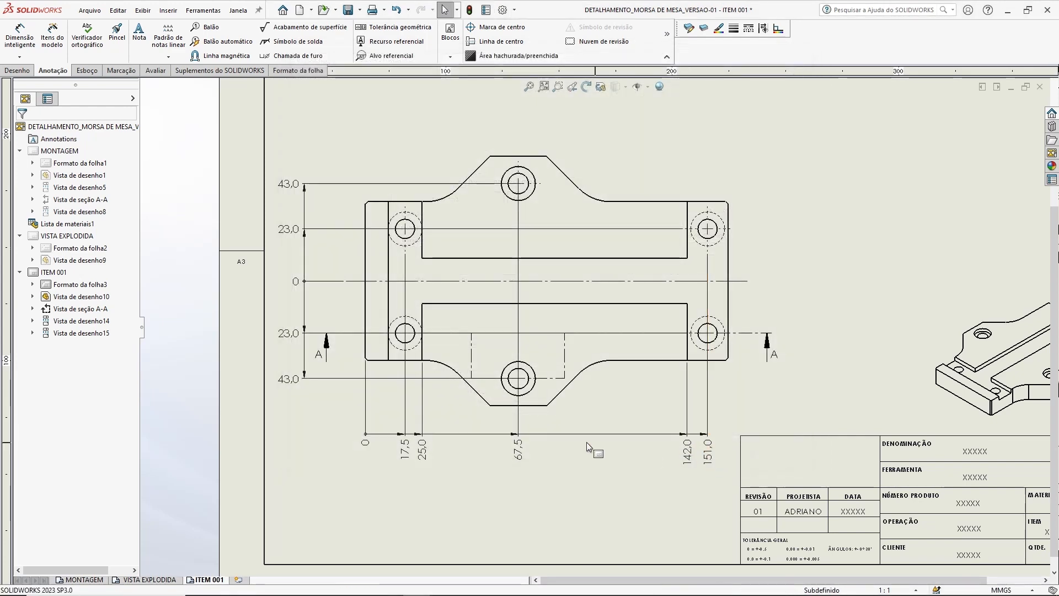
- Check the plan view's reformatted ordinate dimensions and turn off the chain display of the horizontal ordinate set
scroll(308, 212, down, 3)
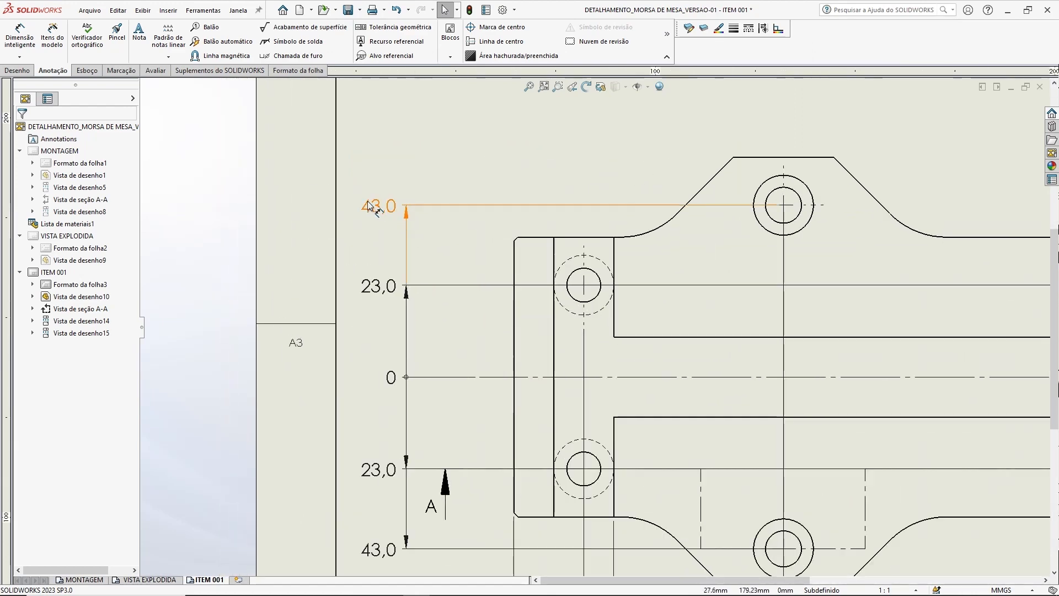
middle_drag(496, 405, 403, 133)
middle_drag(745, 409, 675, 397)
scroll(441, 353, down, 3)
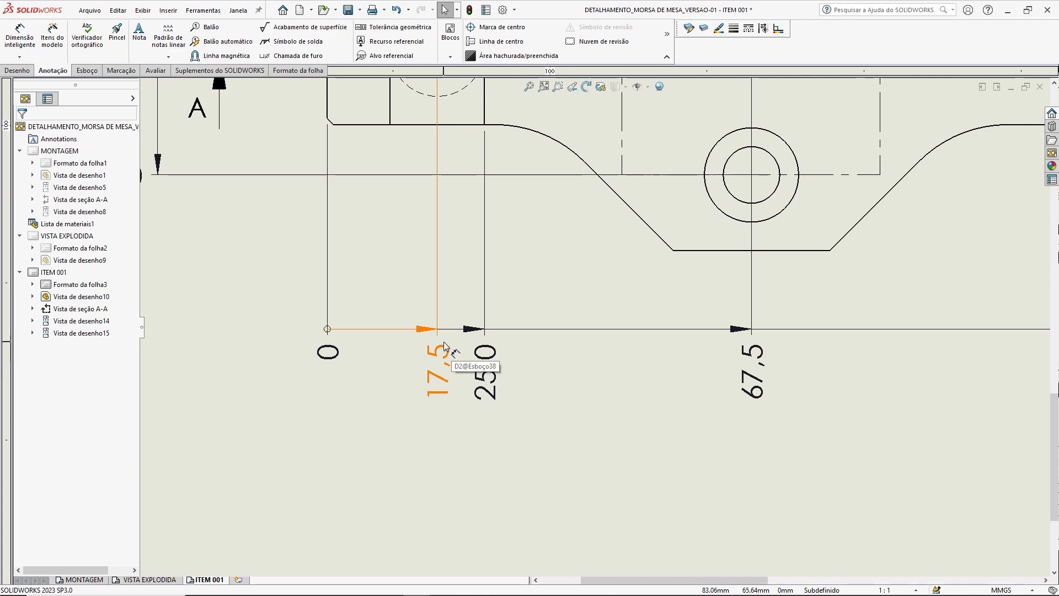
scroll(567, 393, up, 6)
middle_drag(687, 184, 577, 282)
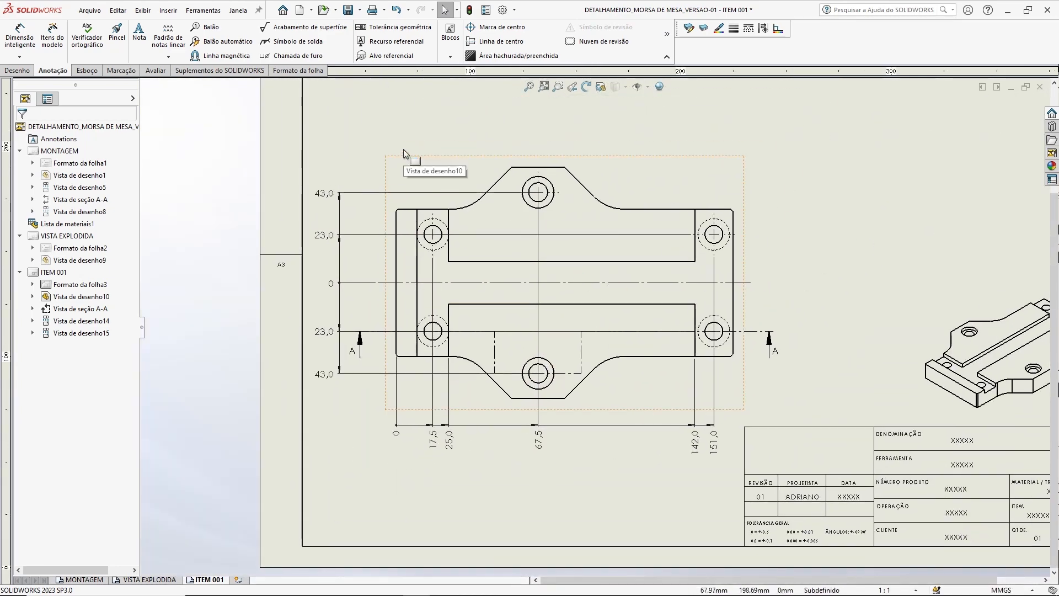
click(402, 432)
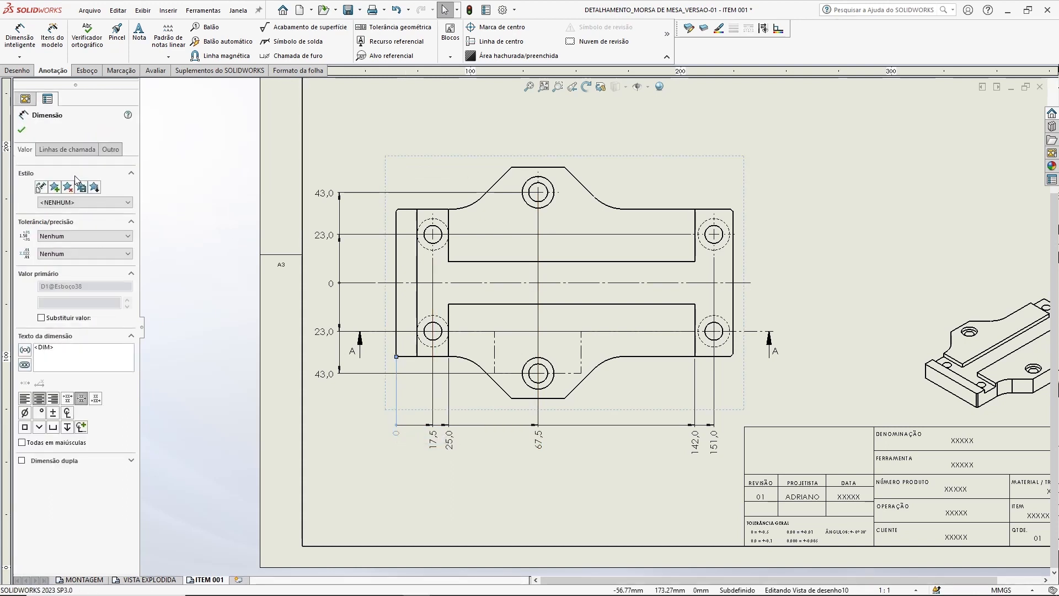
click(67, 148)
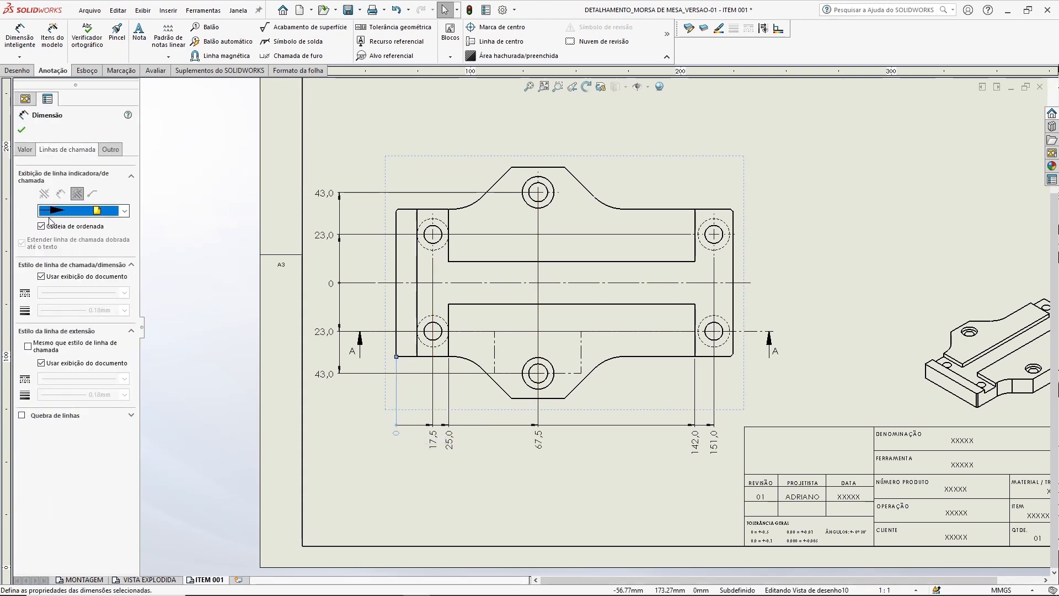
click(417, 462)
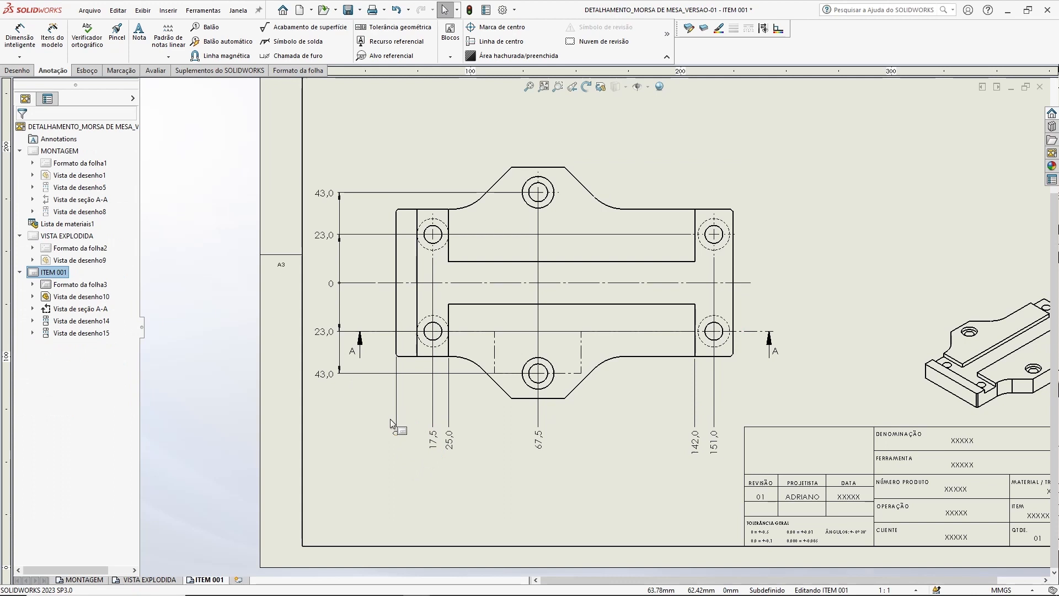
- Turn off the chain display of the plan view's vertical ordinate dimensions
click(334, 285)
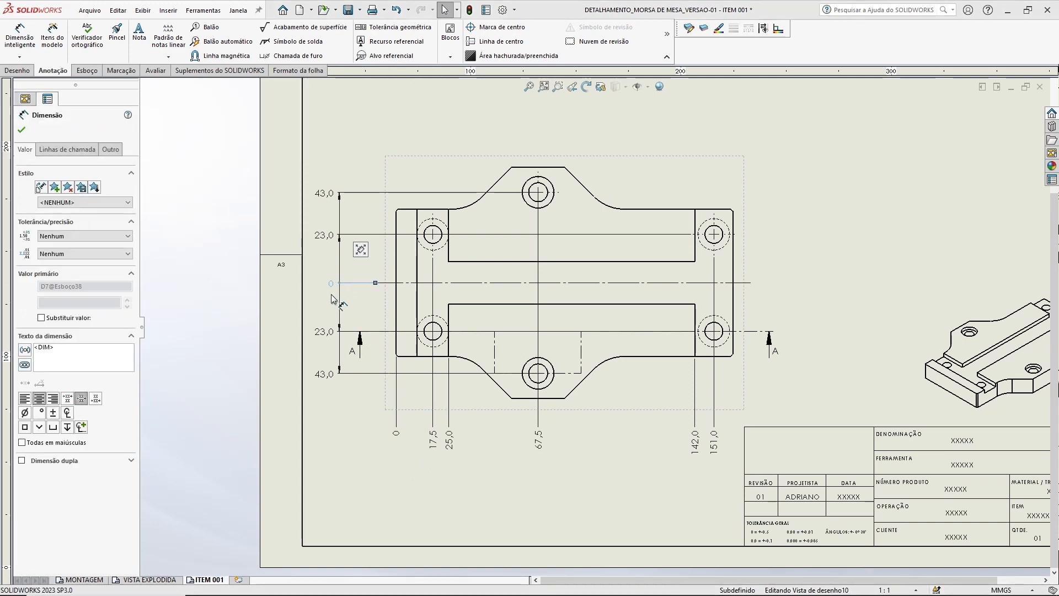
click(67, 150)
click(42, 226)
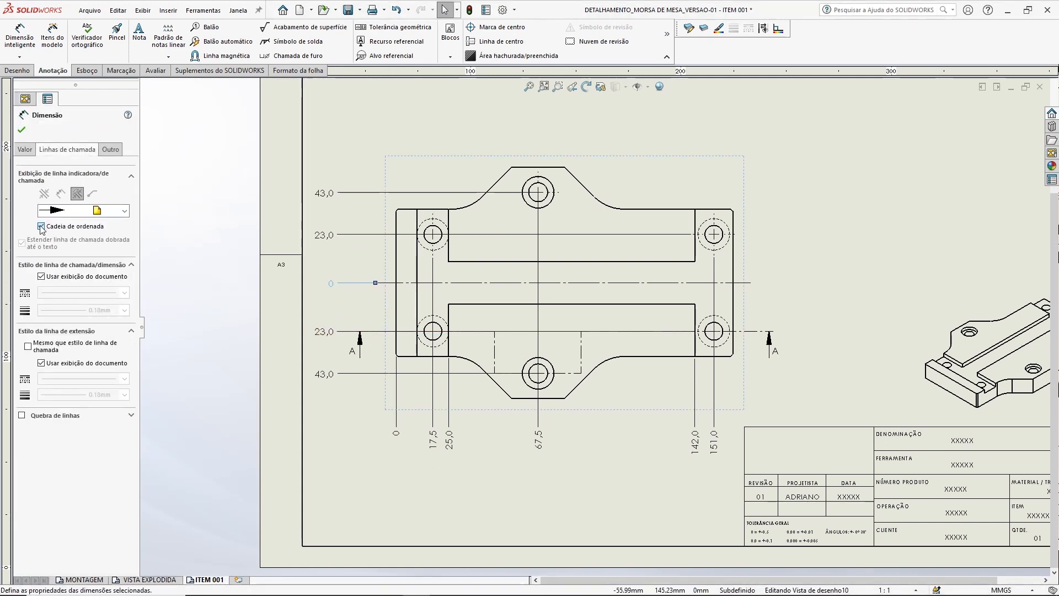
click(21, 129)
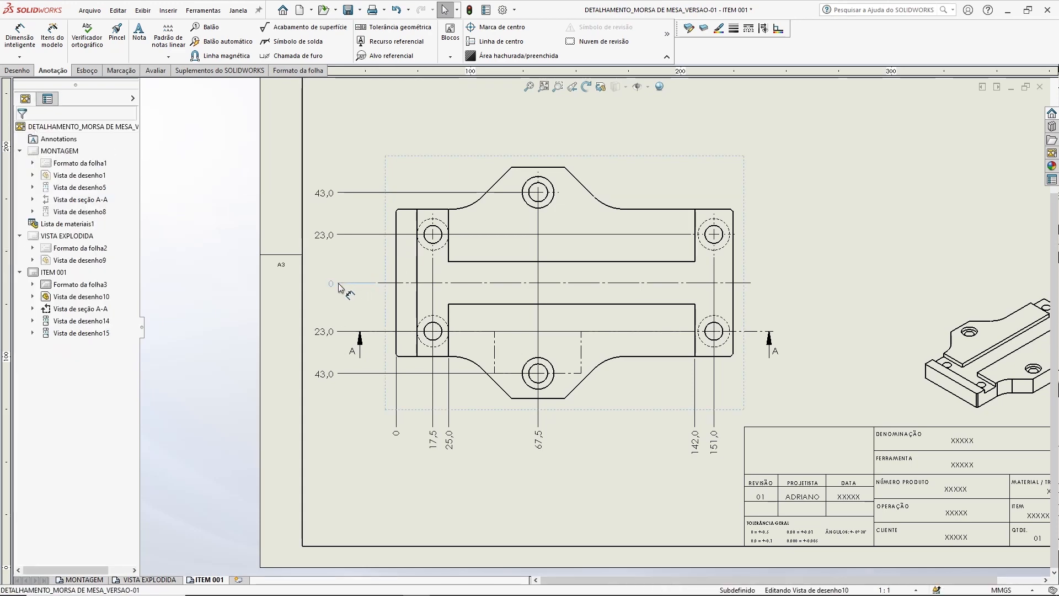
- Shift the horizontal ordinate dimension set slightly closer to the lower edge of the plan view
click(359, 284)
drag(397, 434, 397, 425)
click(441, 445)
- Compare the plan view's one-decimal ordinate dimensions with the linear classes in the title block's general tolerance note
scroll(540, 460, down, 3)
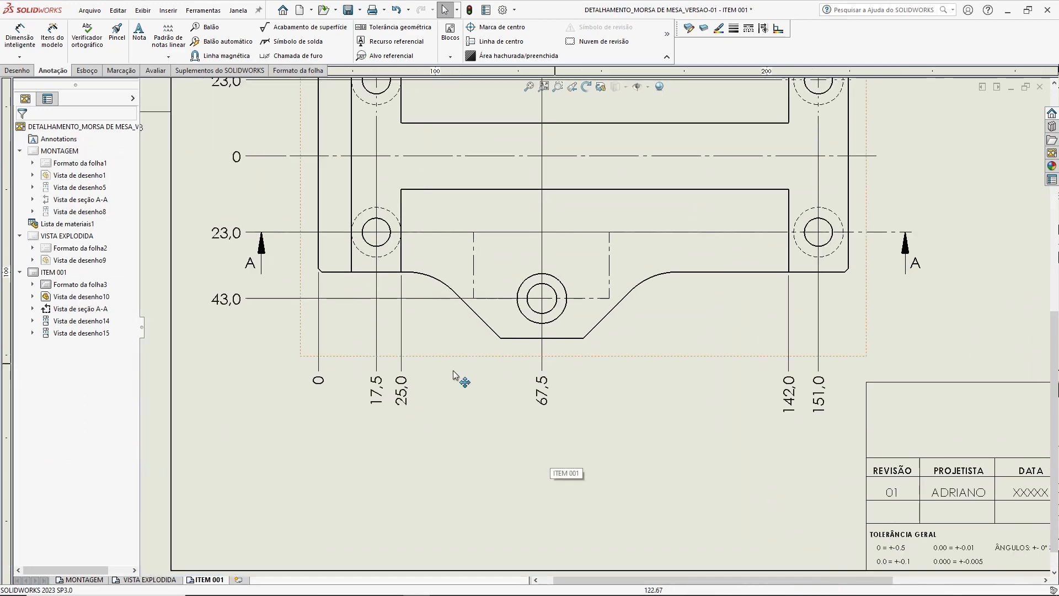
middle_drag(843, 452, 501, 227)
scroll(560, 323, down, 5)
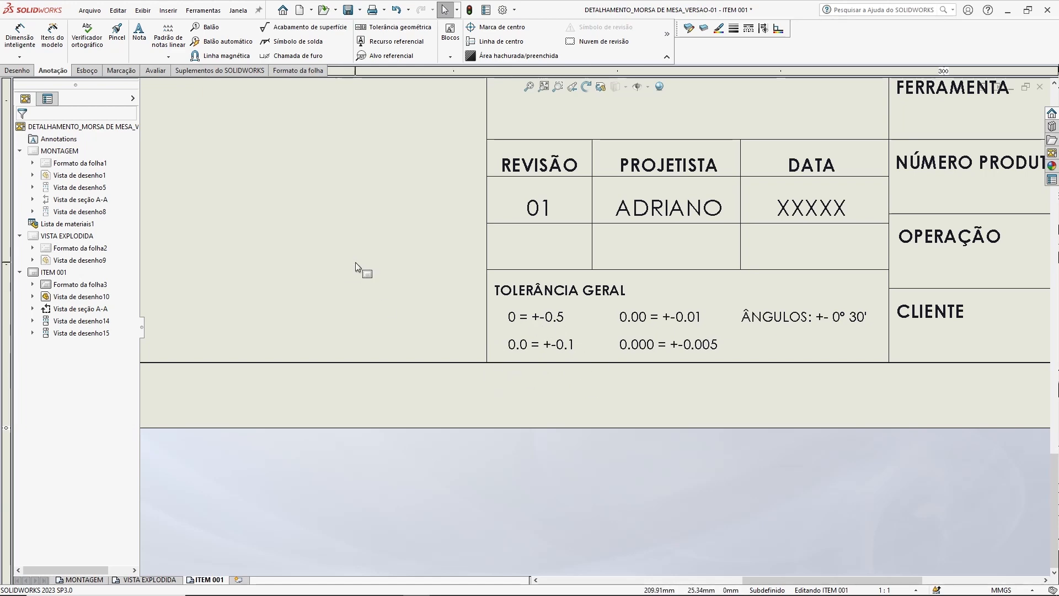
scroll(356, 263, up, 6)
middle_drag(364, 197, 473, 424)
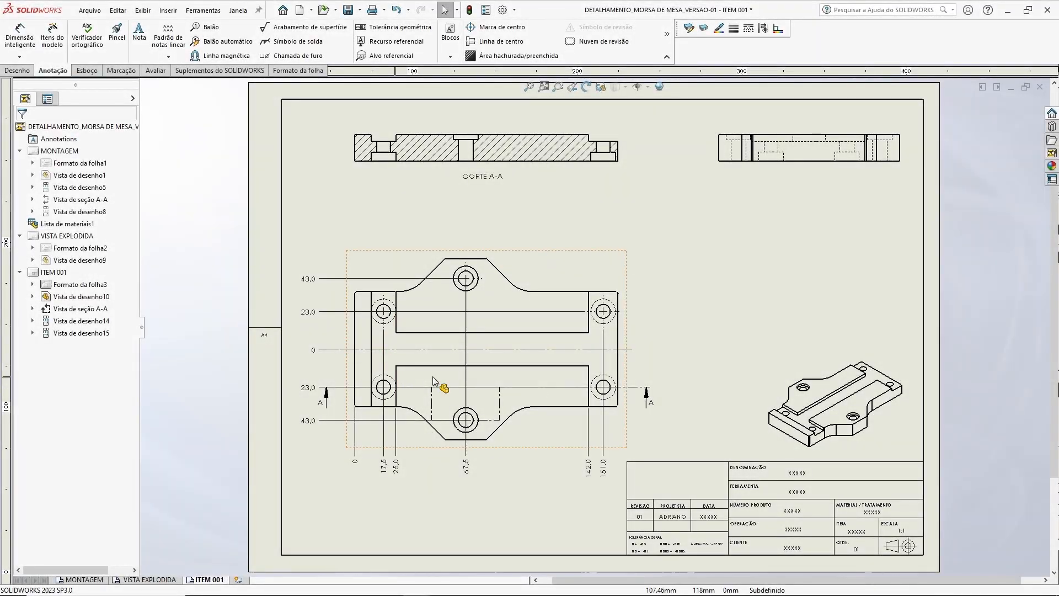
scroll(409, 354, down, 2)
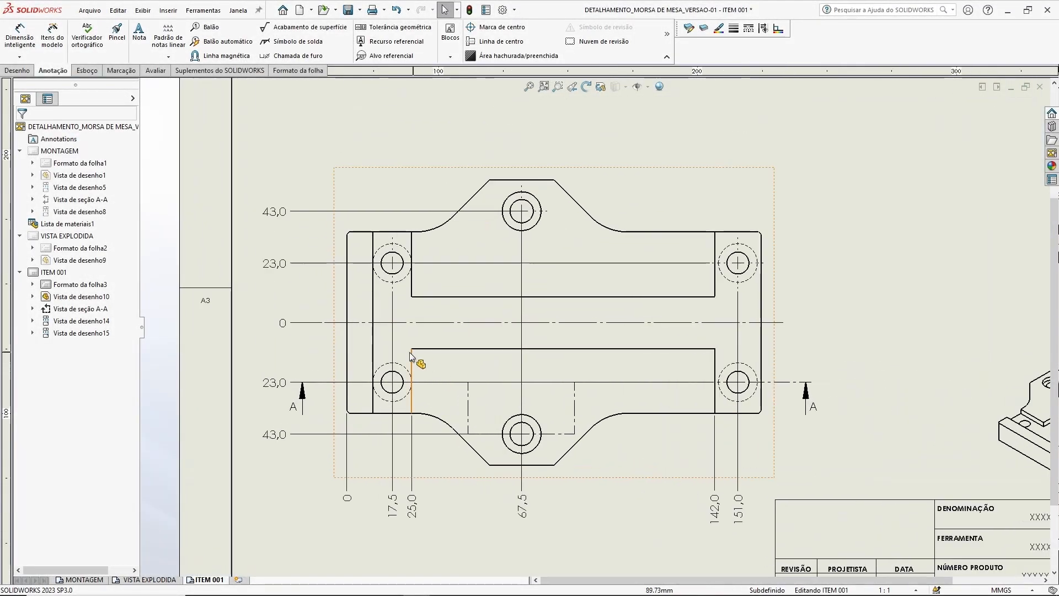
scroll(469, 295, up, 1)
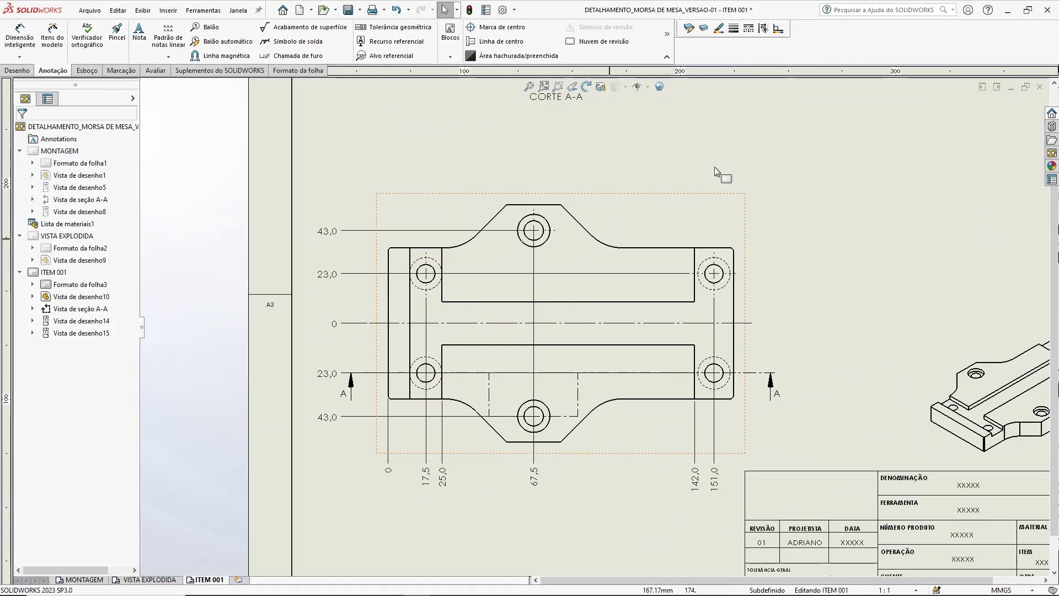
middle_drag(720, 160, 645, 293)
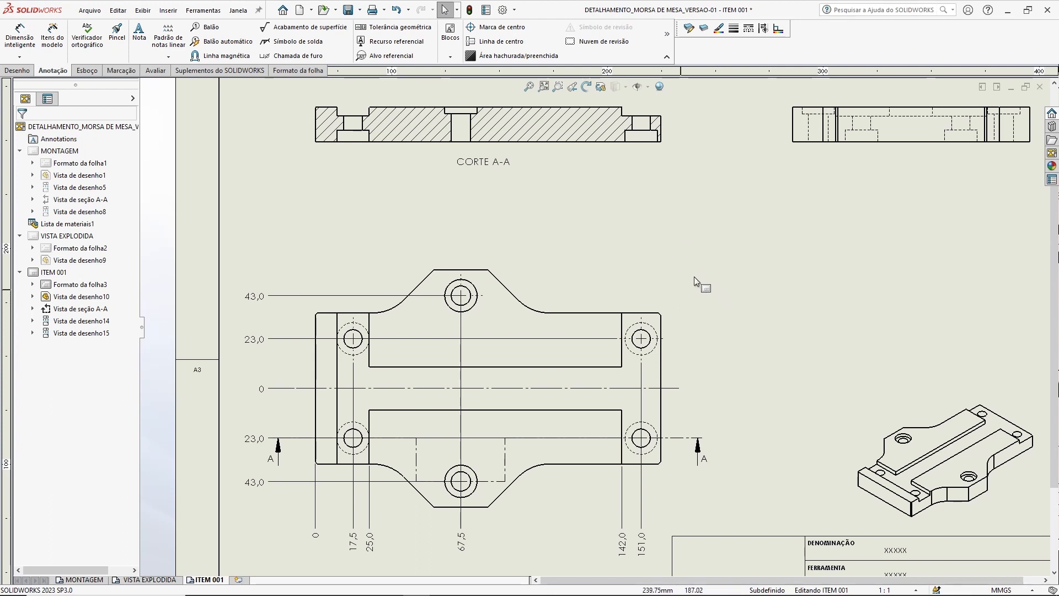
middle_drag(694, 273, 712, 246)
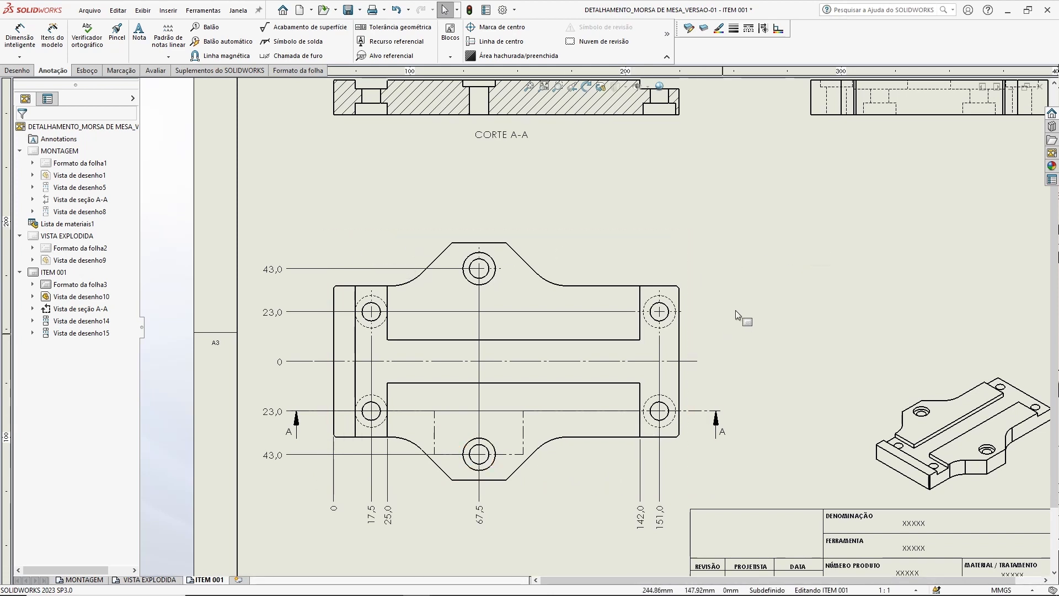
middle_drag(745, 207, 732, 200)
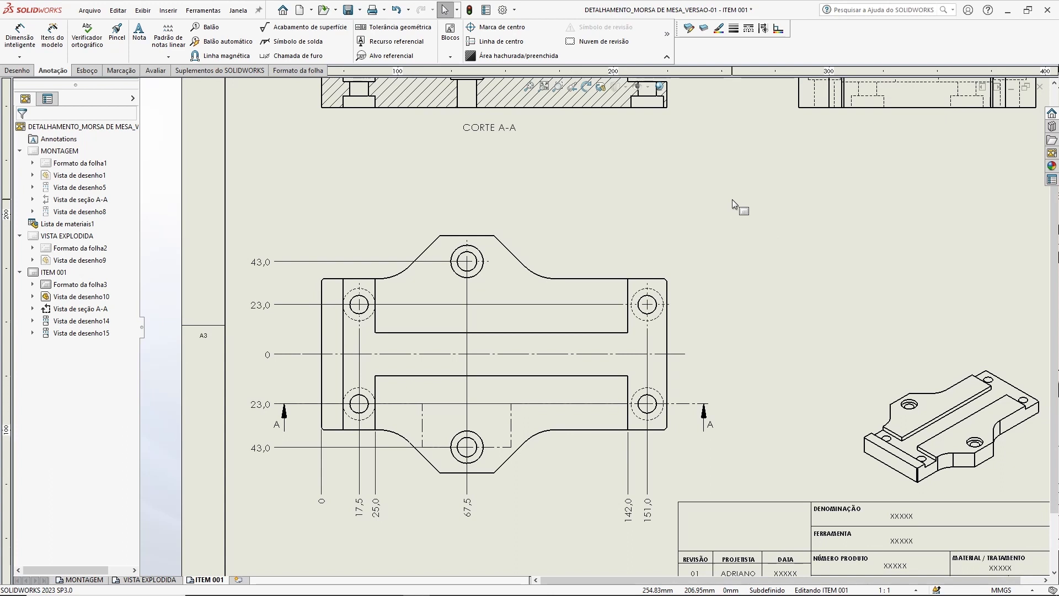
middle_drag(697, 182, 694, 235)
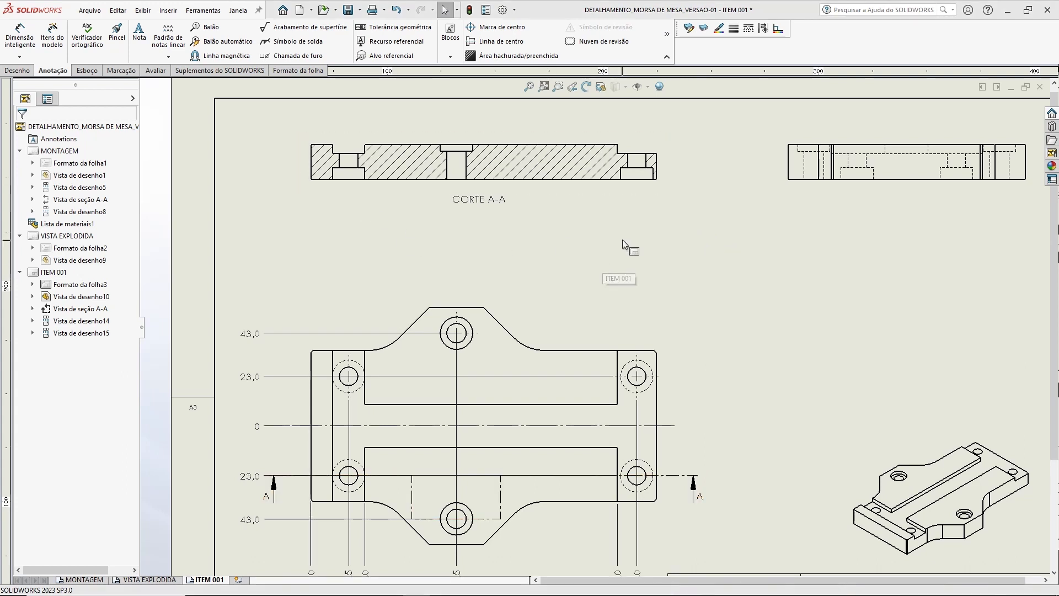
middle_drag(393, 330, 405, 279)
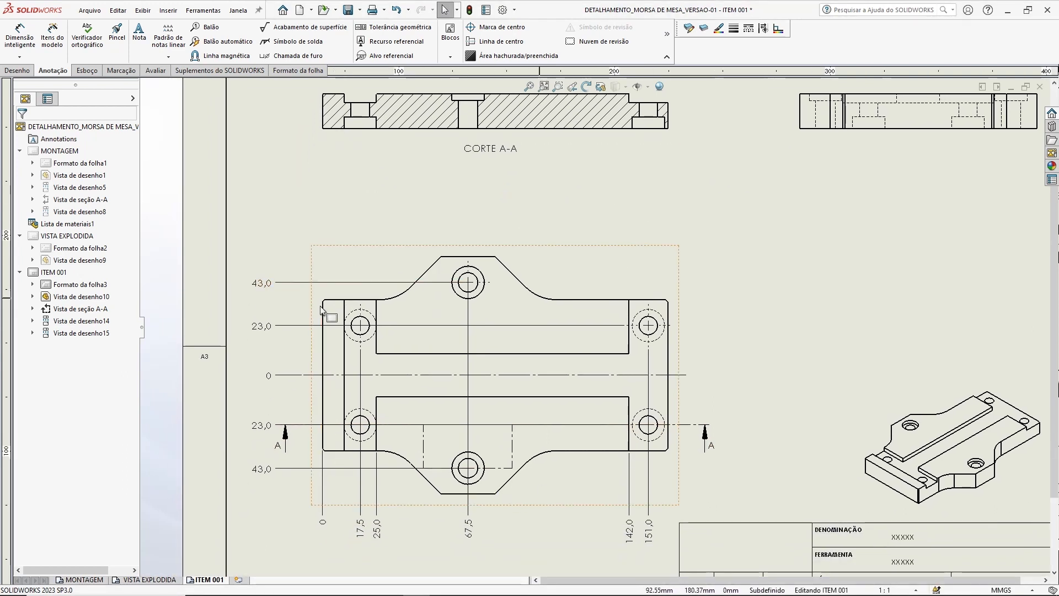
middle_drag(468, 136, 447, 192)
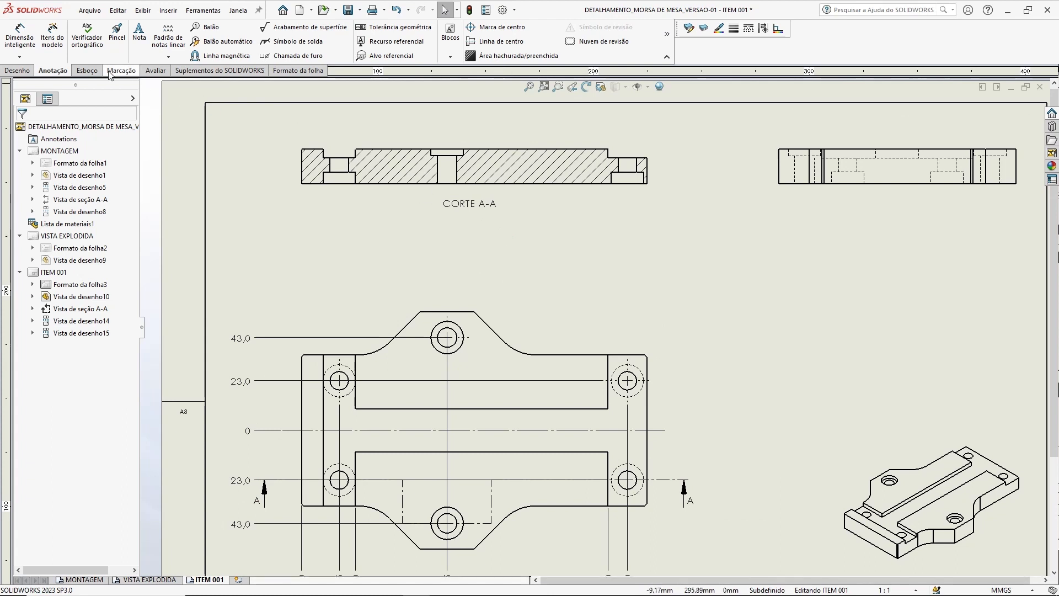
- Dimension the plan view's main body width between its upper and lower straight edges, placing it right of the view
click(20, 39)
middle_drag(674, 298, 636, 212)
click(586, 268)
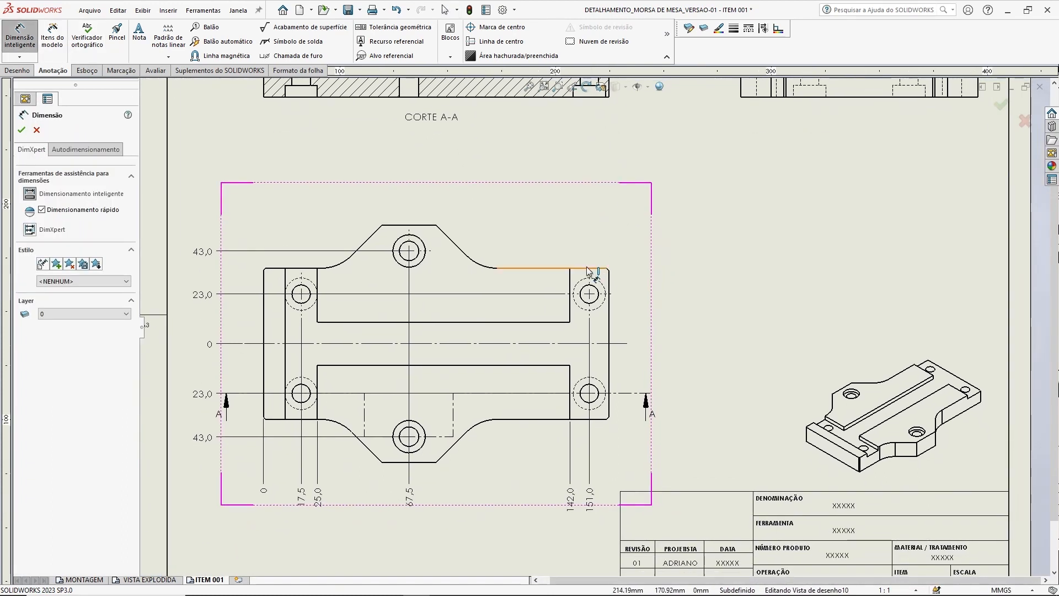
click(584, 419)
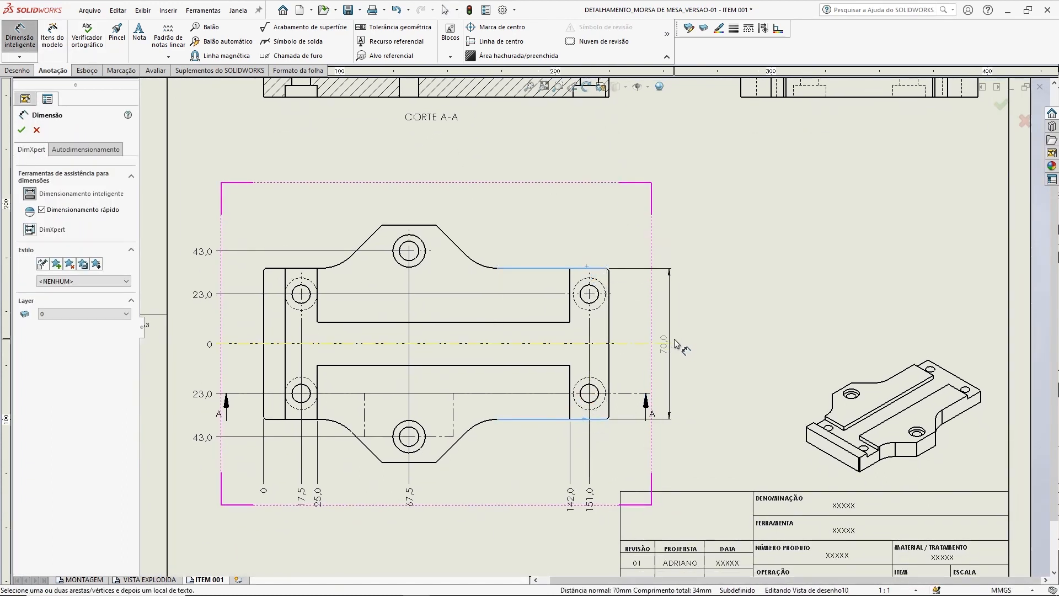
click(676, 344)
scroll(706, 363, down, 3)
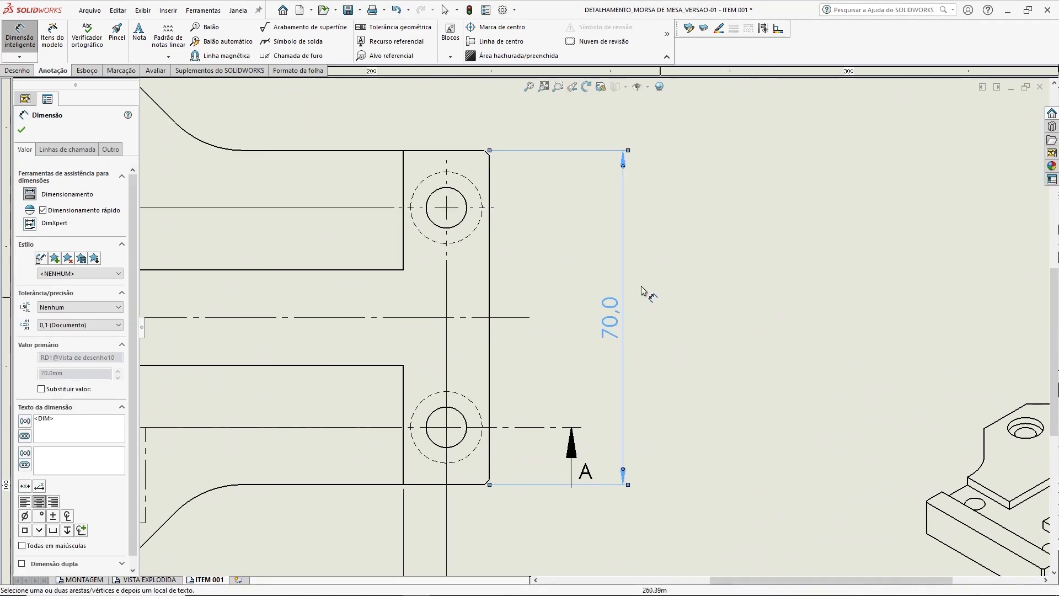
scroll(717, 324, up, 3)
scroll(363, 325, down, 2)
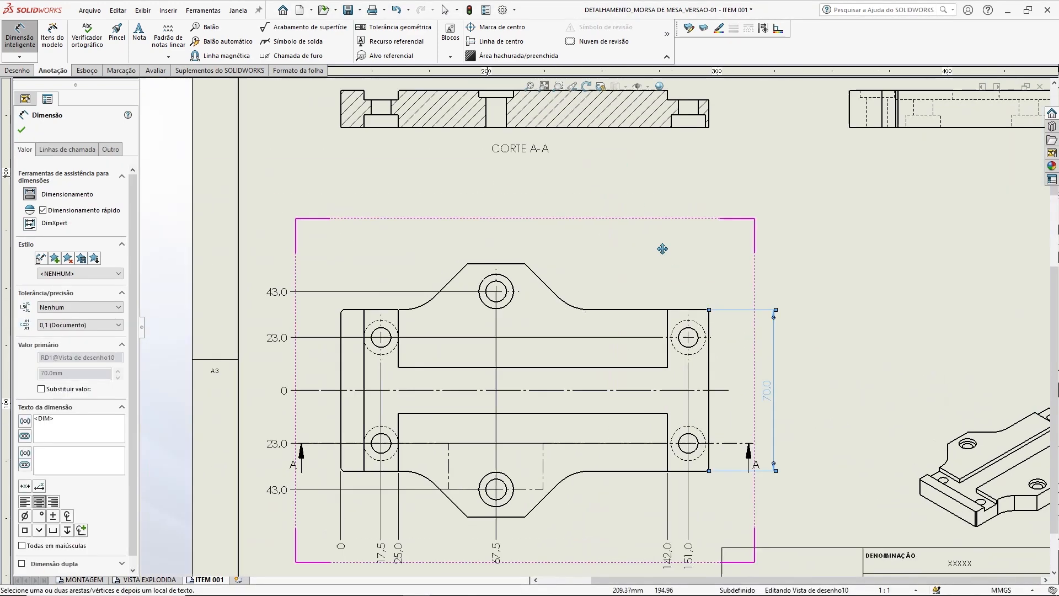
- Dimension the plan view's overall length between its left and right end edges, placing it above the view
click(352, 329)
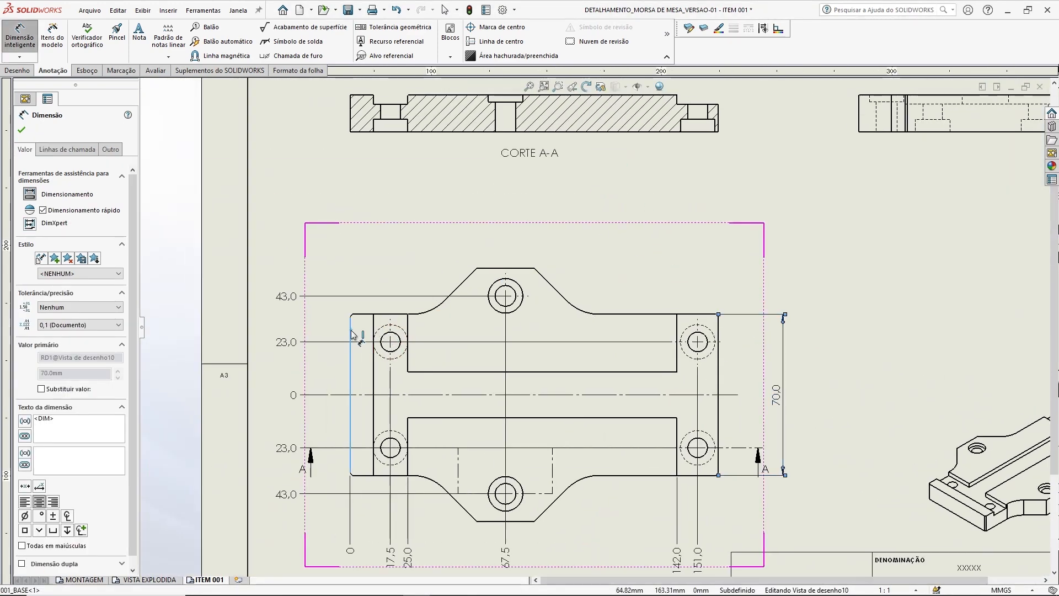
click(717, 333)
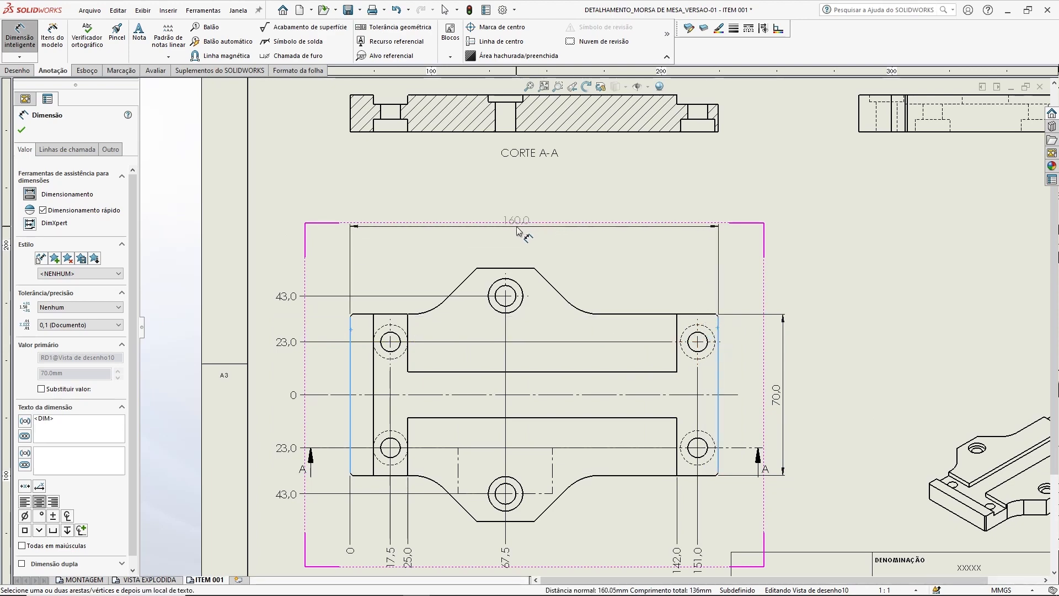
click(524, 218)
- Dimension the base's thickness on the left side of the side view beside section A-A and finish dimensioning
middle_drag(861, 214, 557, 285)
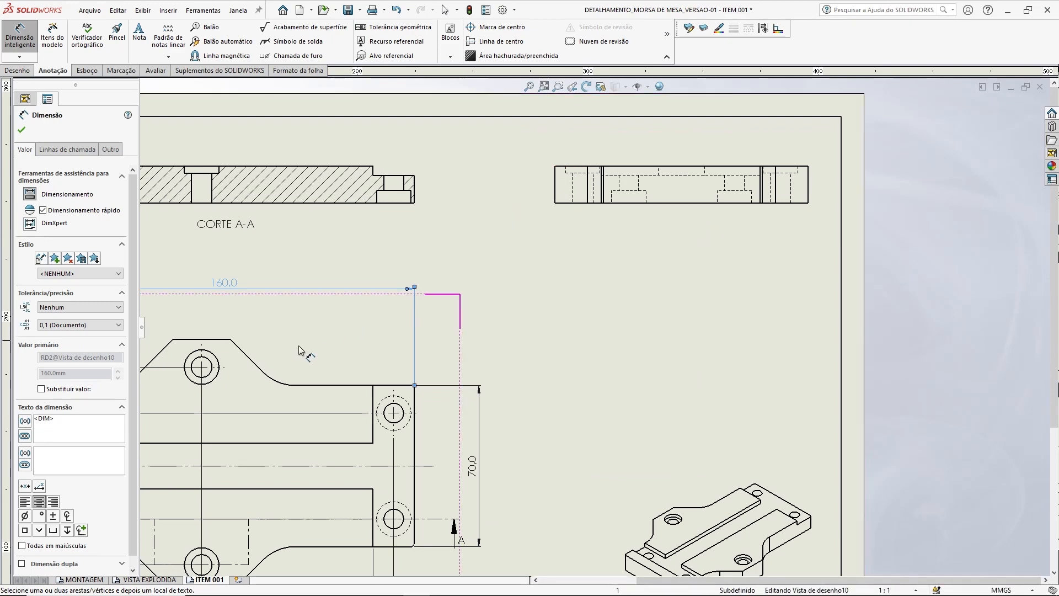
scroll(533, 207, down, 2)
click(583, 183)
click(582, 239)
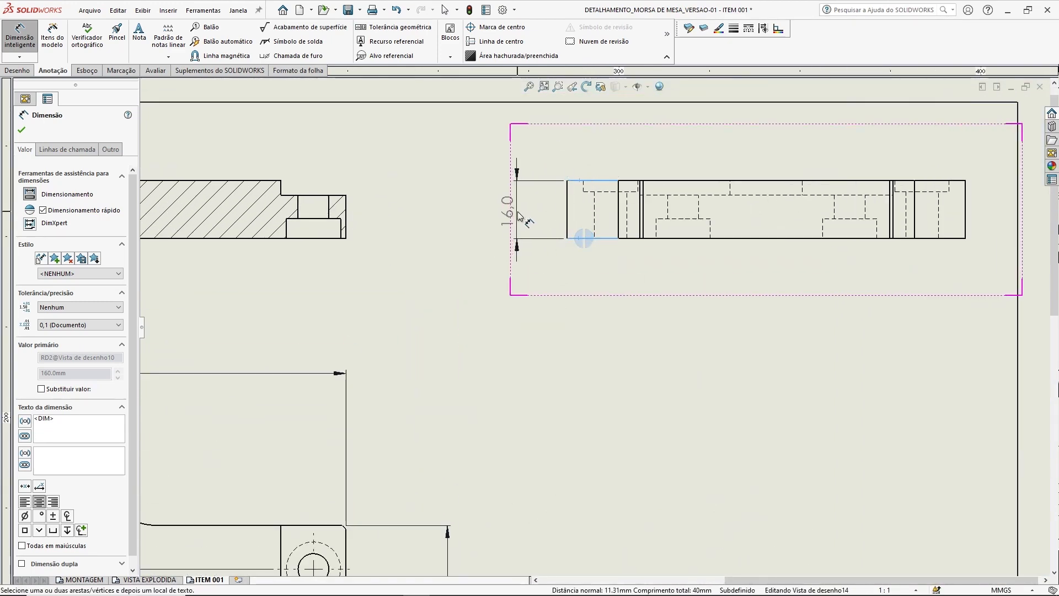
click(539, 246)
key(Escape)
- Dimension the width of the upper tab's flat top edge in the plan view, placing it below the overall length
scroll(555, 358, up, 4)
middle_drag(680, 277, 709, 296)
click(509, 338)
middle_drag(509, 338, 543, 318)
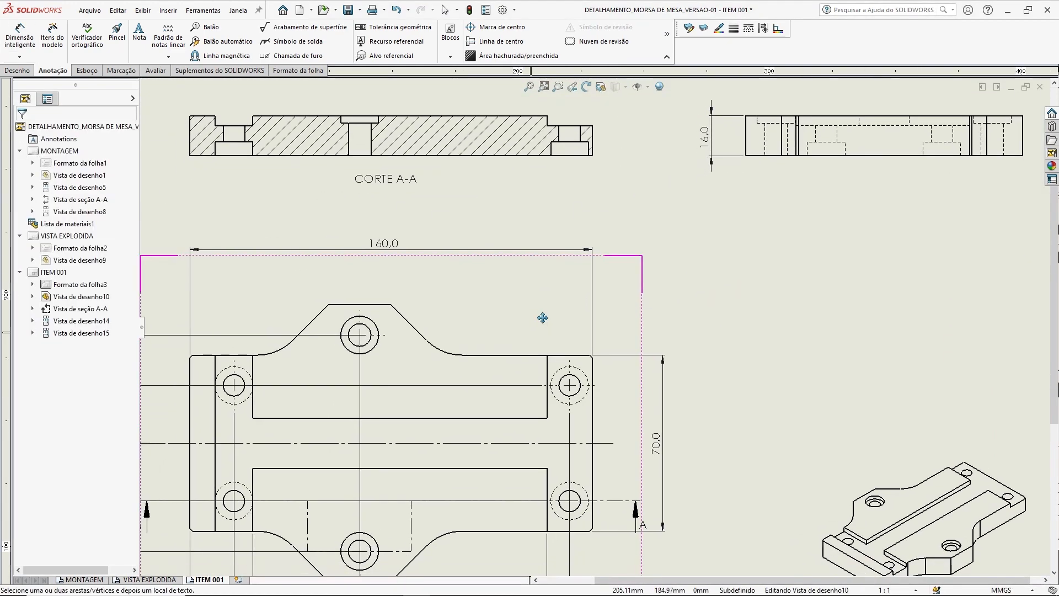
scroll(574, 314, down, 2)
key(d)
click(450, 291)
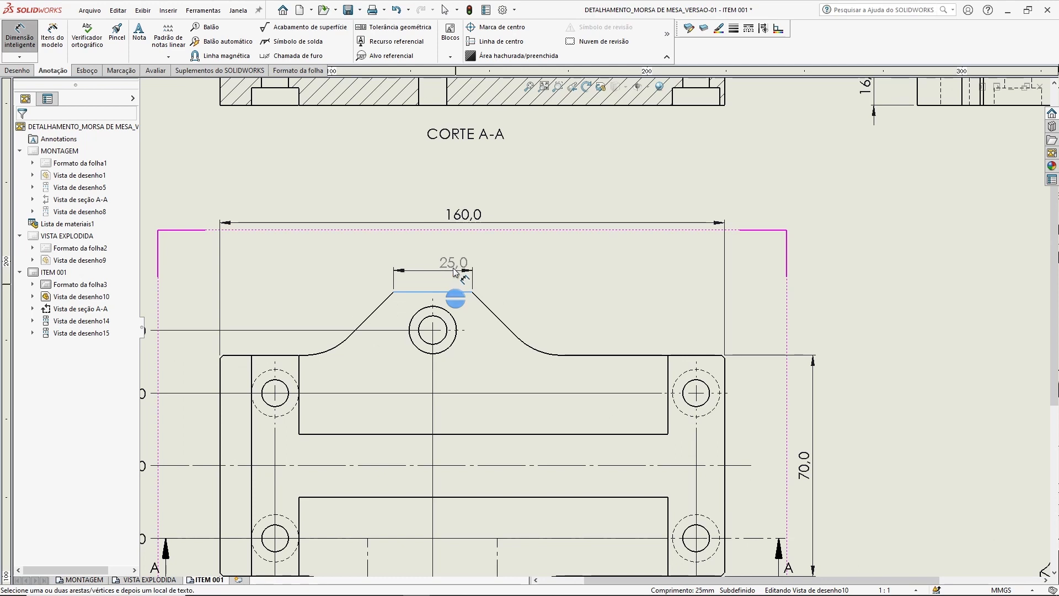
click(436, 253)
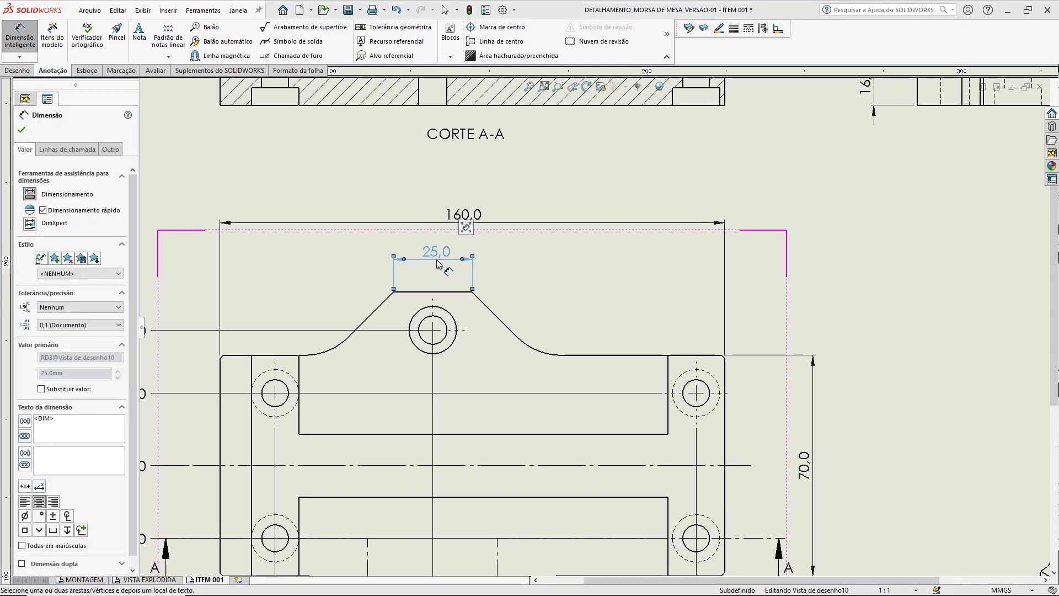
click(847, 313)
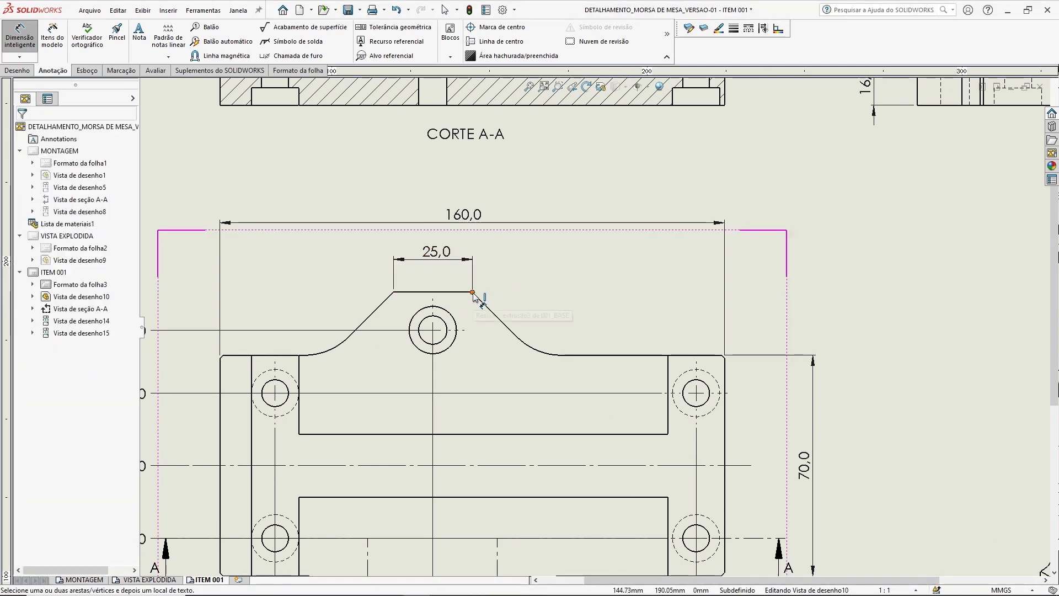
- Dimension the horizontal distance from the upper tab's right corner to the body's right edge, in line with the tab width
click(473, 292)
click(724, 370)
click(612, 266)
click(883, 306)
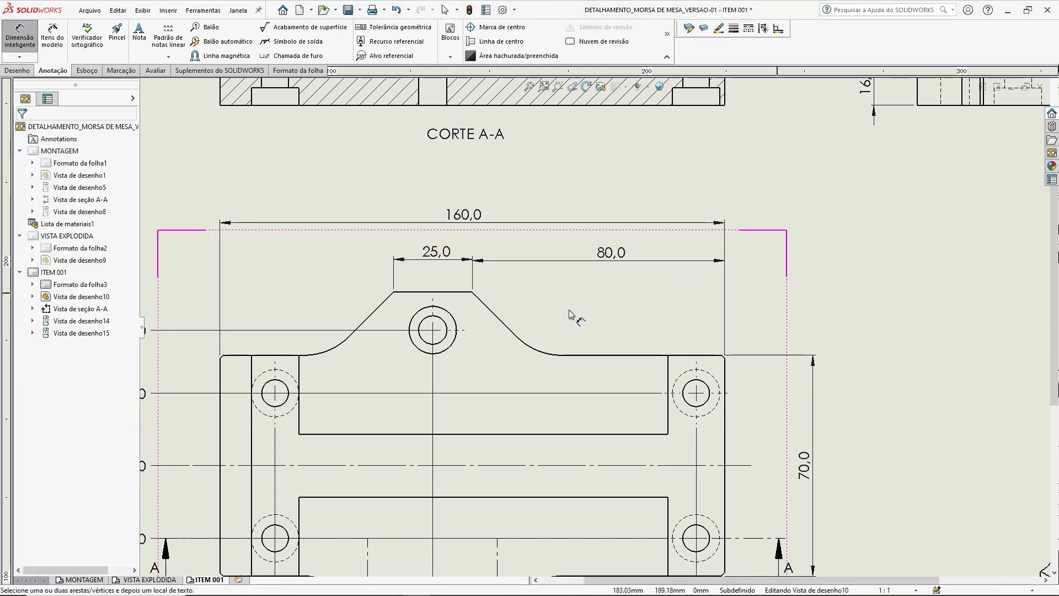
- Dimension the radius of the arc right of the upper tab and set its precision to Nenhum
click(538, 353)
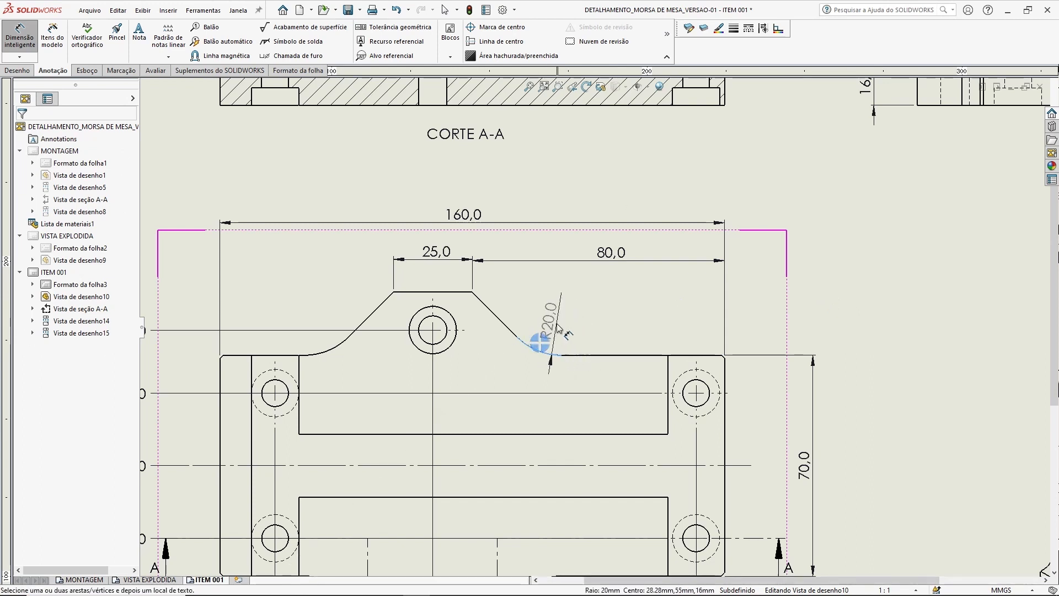
click(549, 325)
key(Escape)
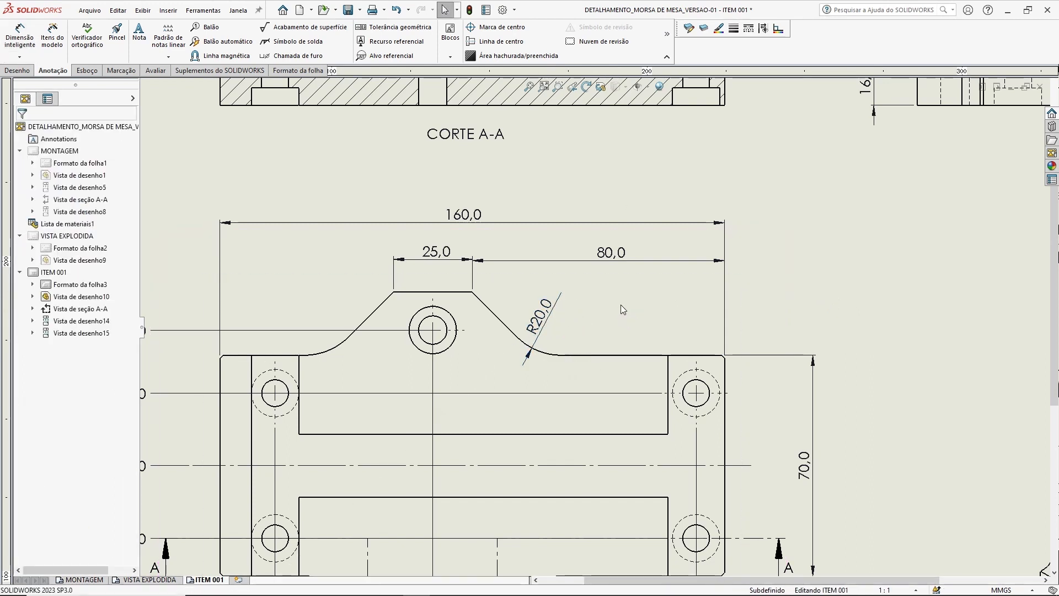
click(541, 326)
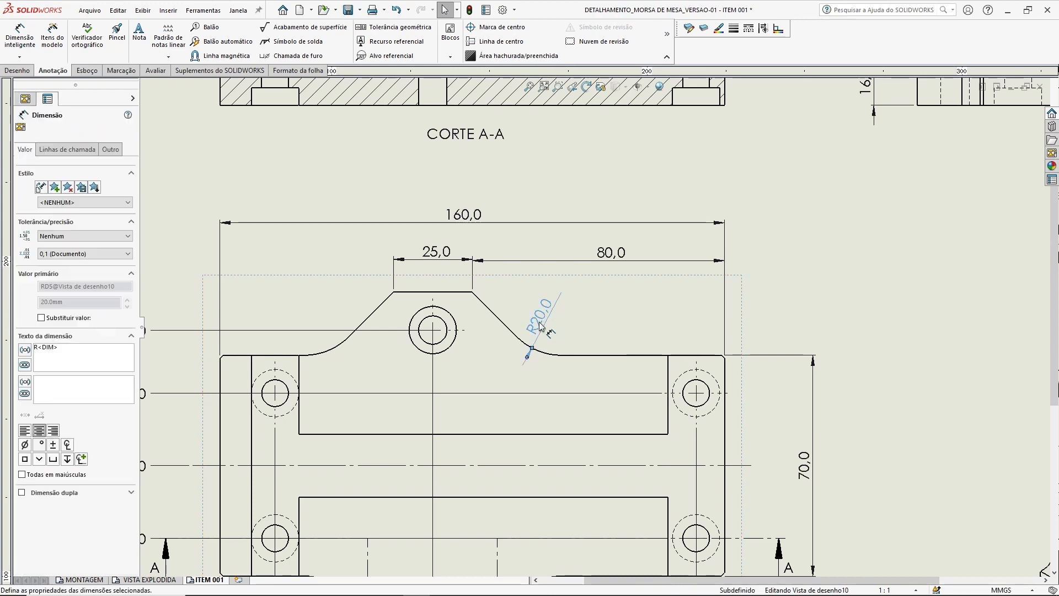
click(63, 253)
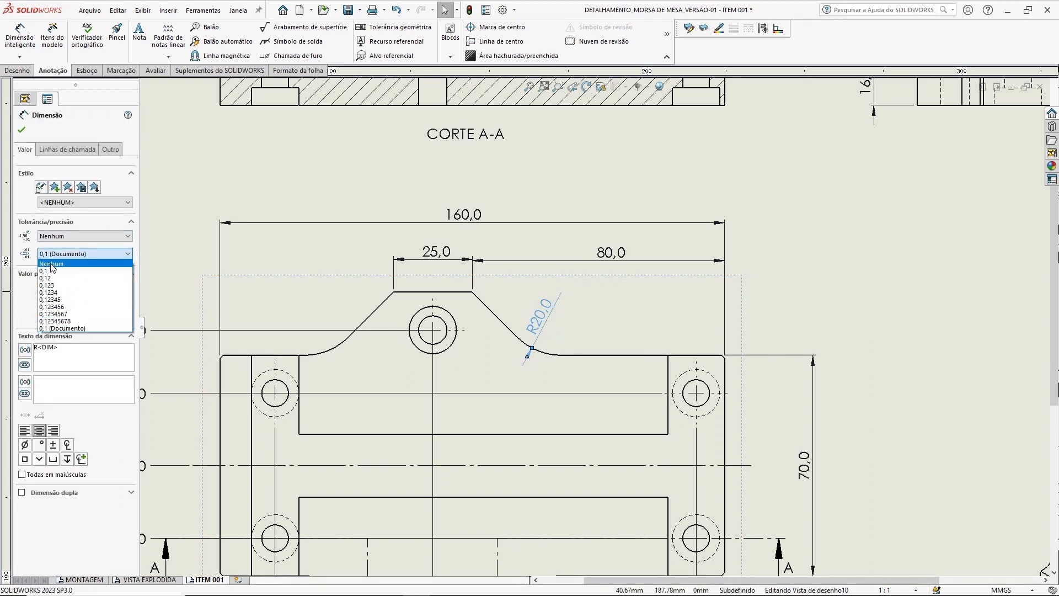
click(52, 264)
click(591, 336)
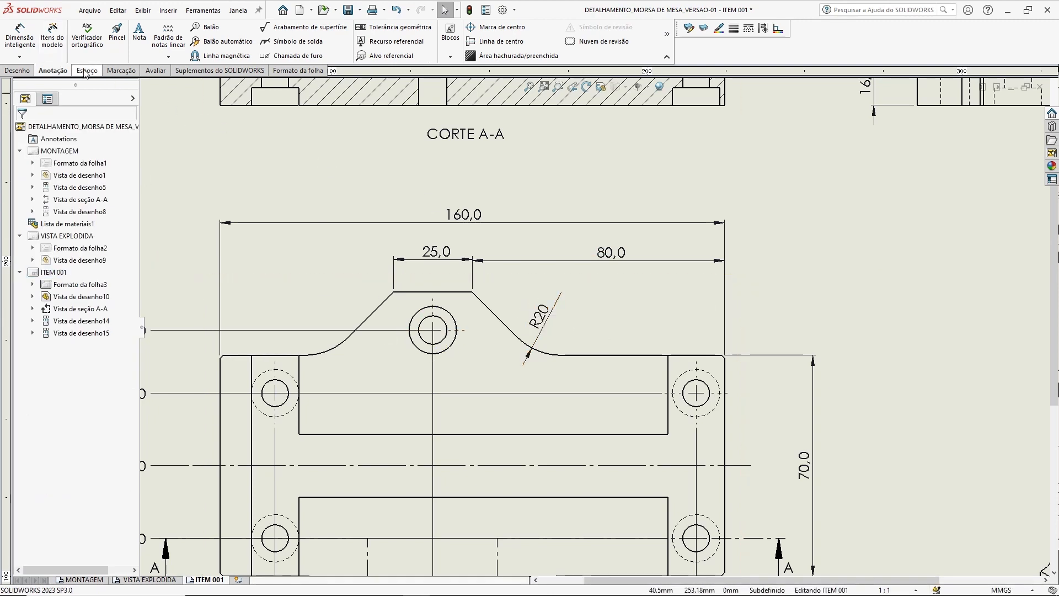
- Dimension the angle between the upper tab's two sloped edges below its hole and set the precision to Nenhum
click(18, 43)
click(378, 308)
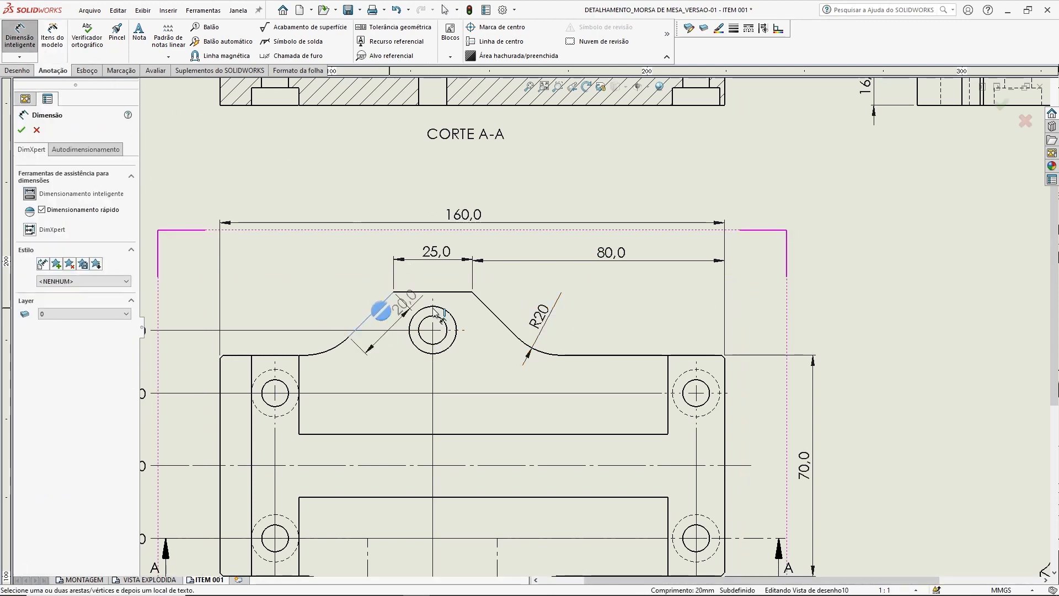
click(491, 312)
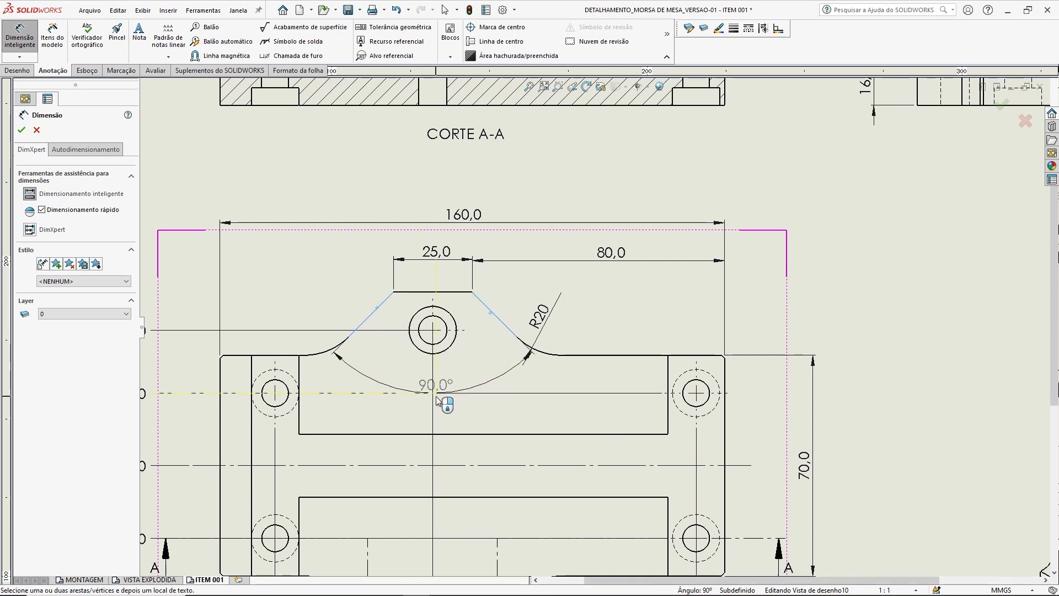
click(415, 397)
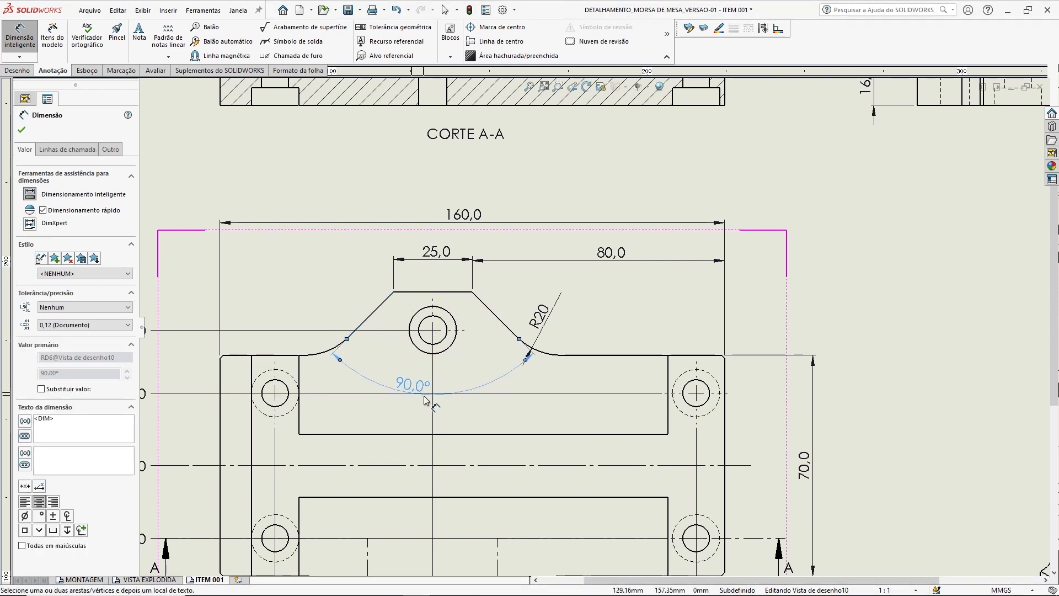
click(60, 327)
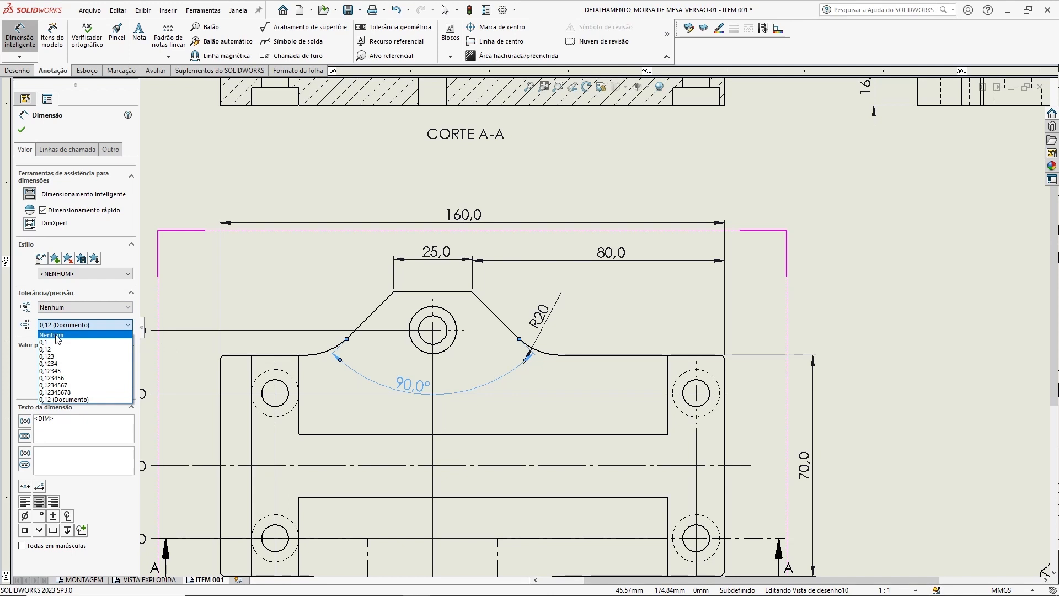
click(57, 336)
click(22, 130)
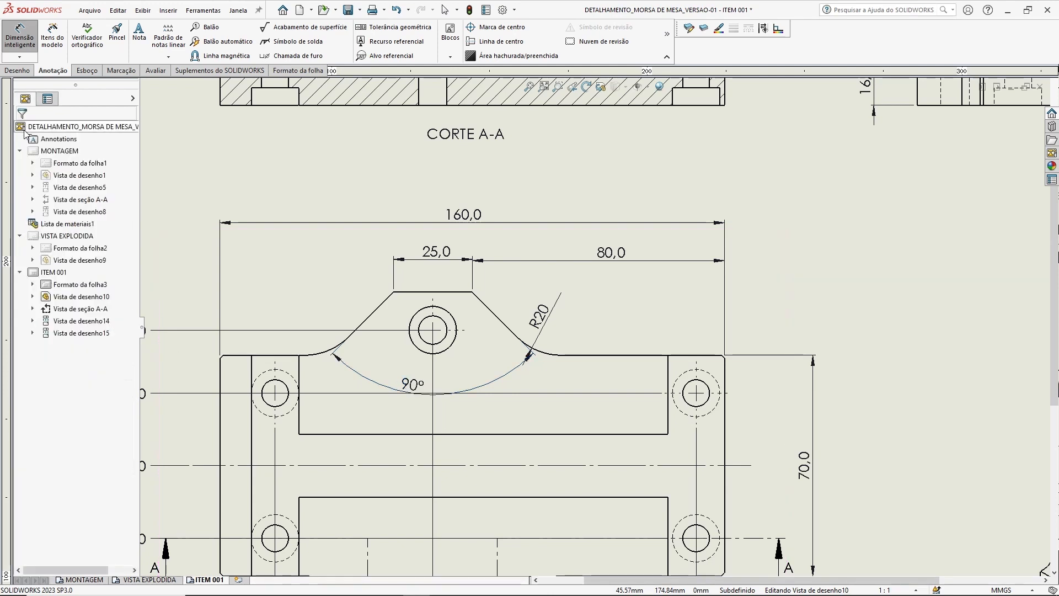
- Try placing the angle dimension's text outside the profile, above the upper tab's left slope
click(415, 383)
middle_drag(593, 393, 660, 270)
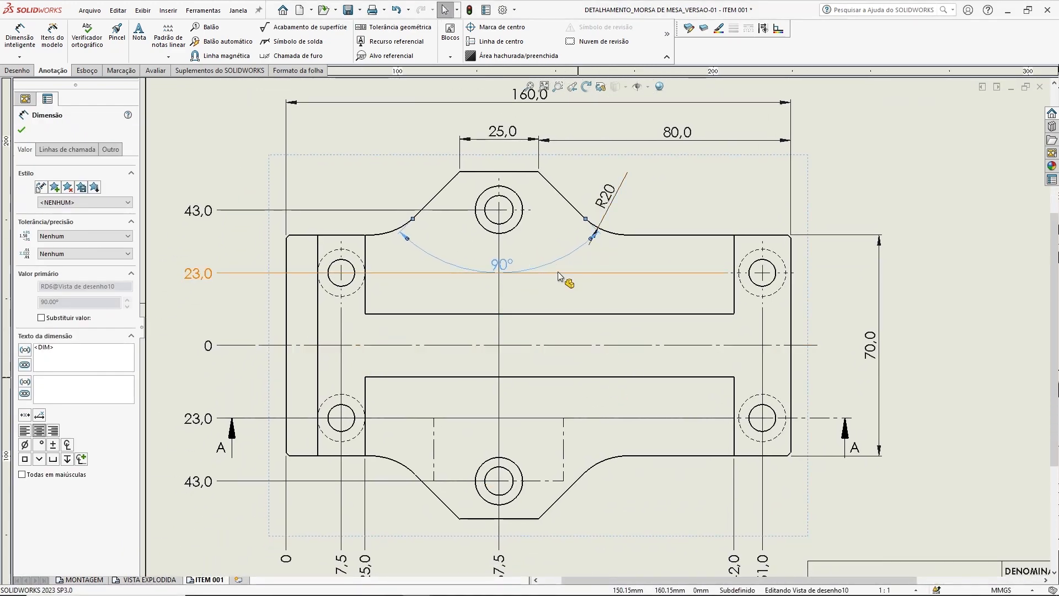
middle_drag(558, 271, 542, 374)
drag(487, 370, 391, 237)
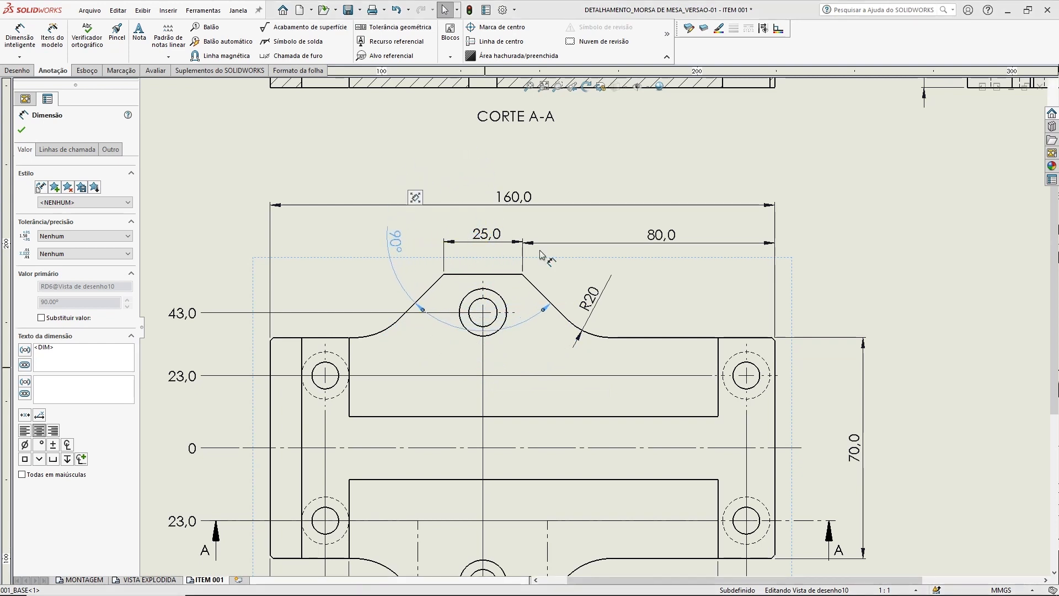
click(826, 300)
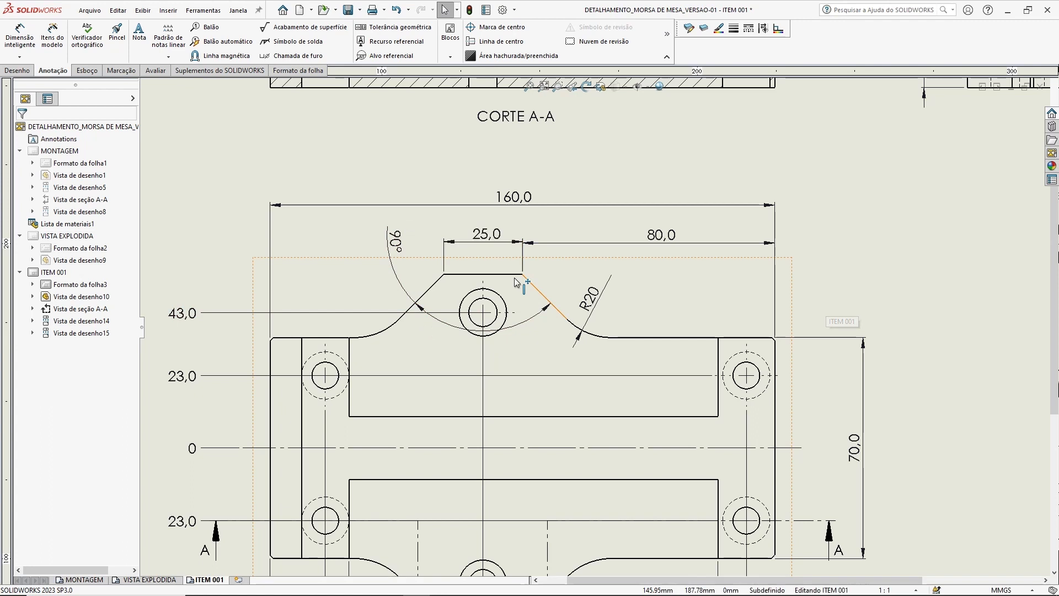
- Move the angle dimension inside the plan view profile, just below the upper tab's hole
middle_drag(694, 280, 718, 258)
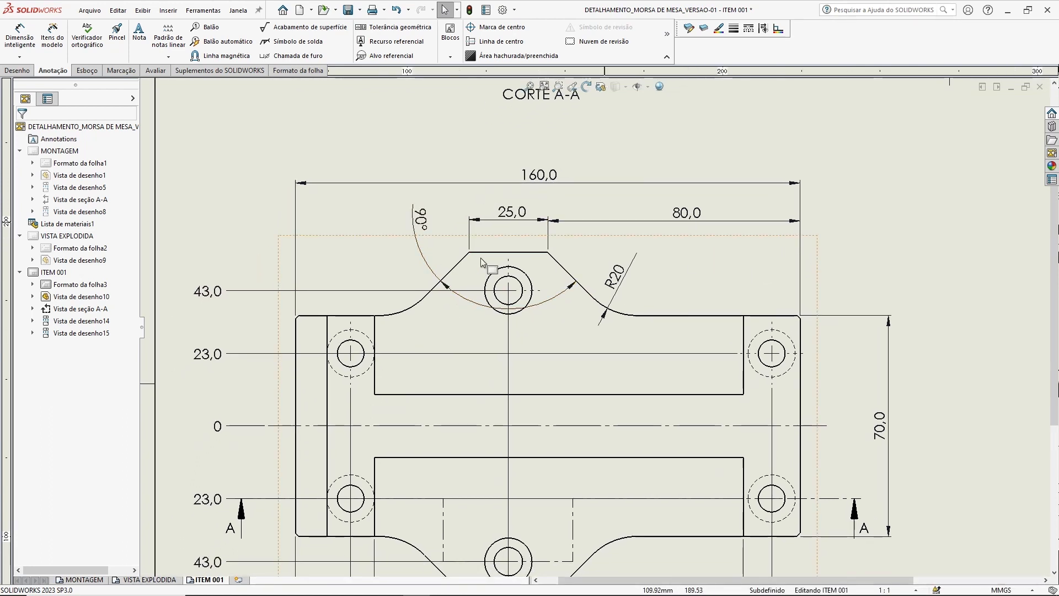
drag(422, 216, 501, 338)
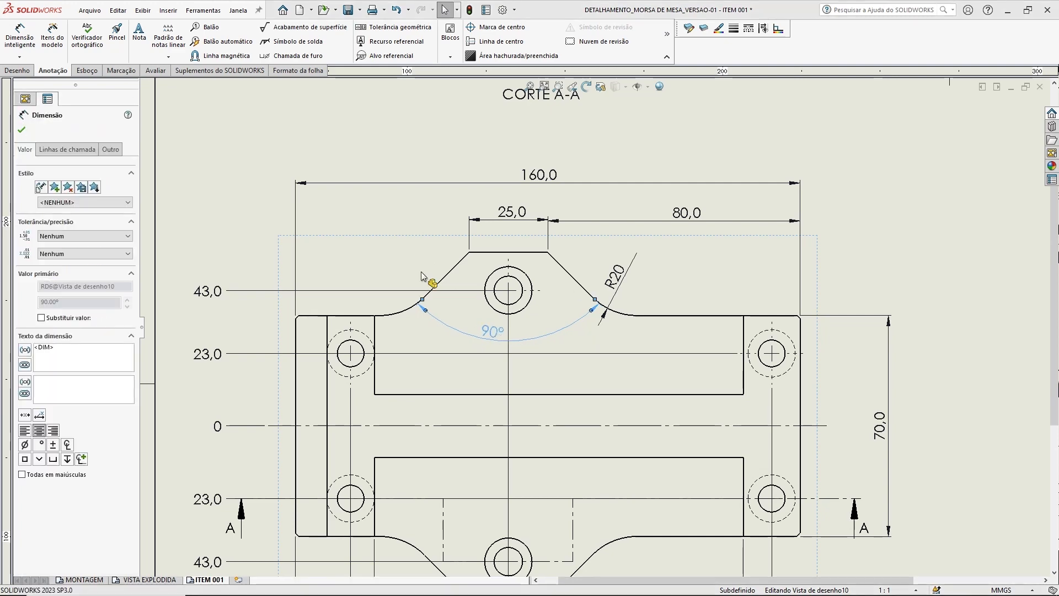
click(850, 287)
- Examine the plan view's dimensions, including the body width dimension up close, and the whole ITEM 001 sheet
scroll(662, 387, up, 3)
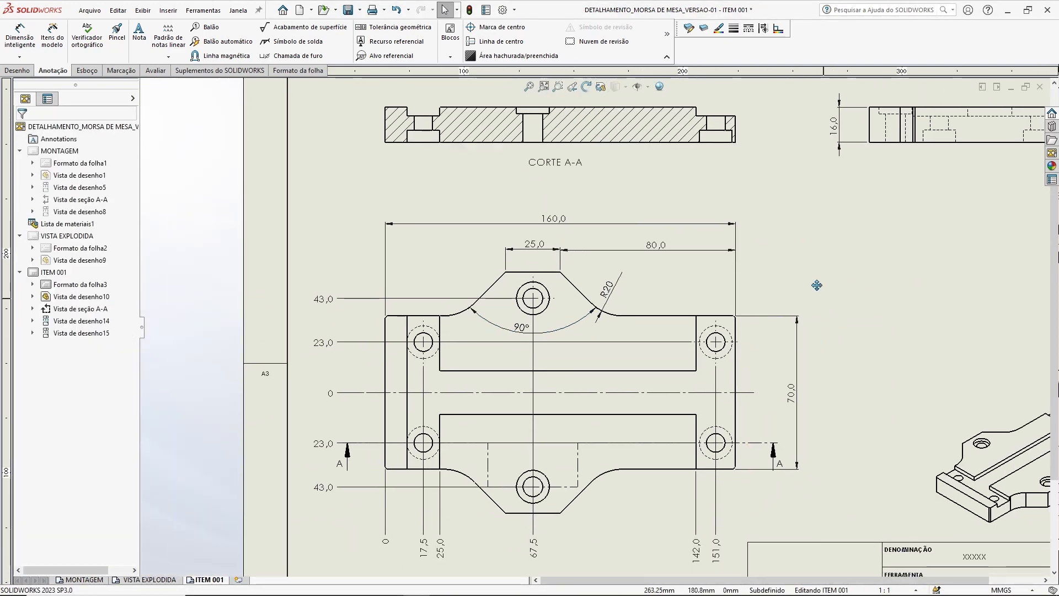
scroll(536, 334, up, 4)
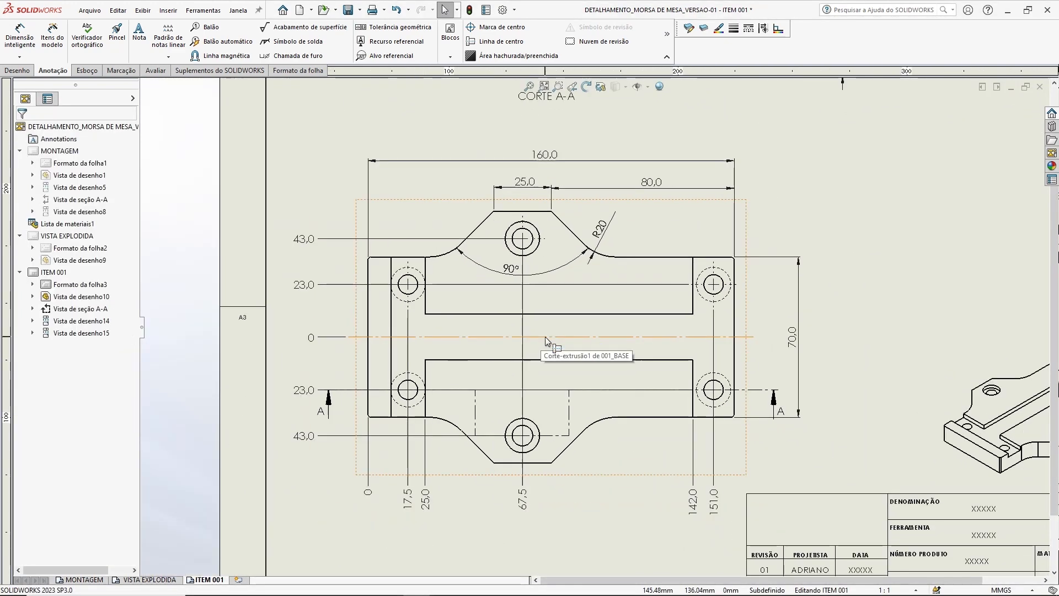
scroll(788, 269, up, 3)
scroll(771, 341, down, 6)
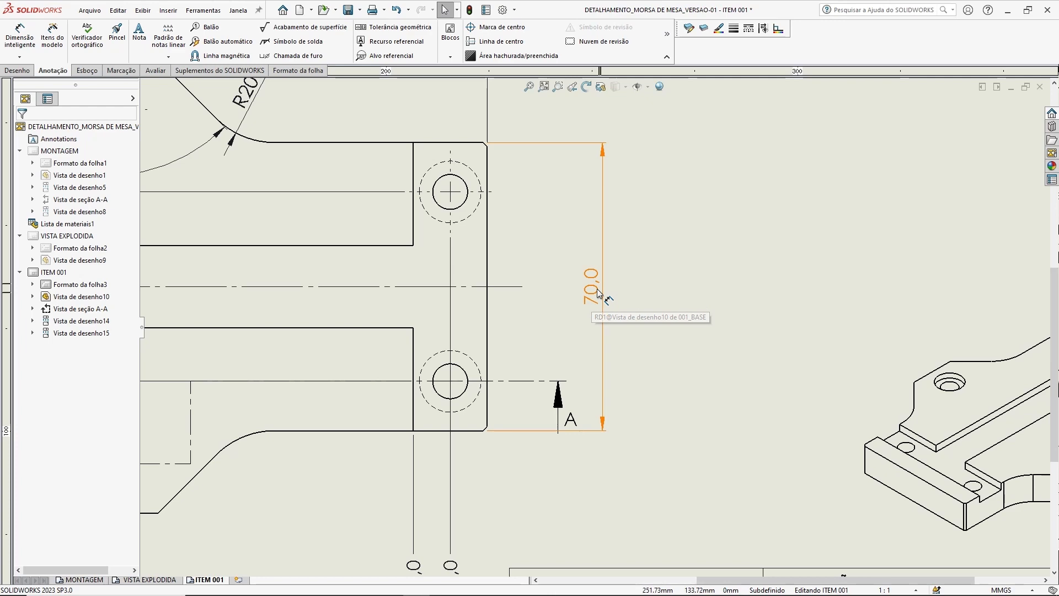
scroll(654, 283, up, 4)
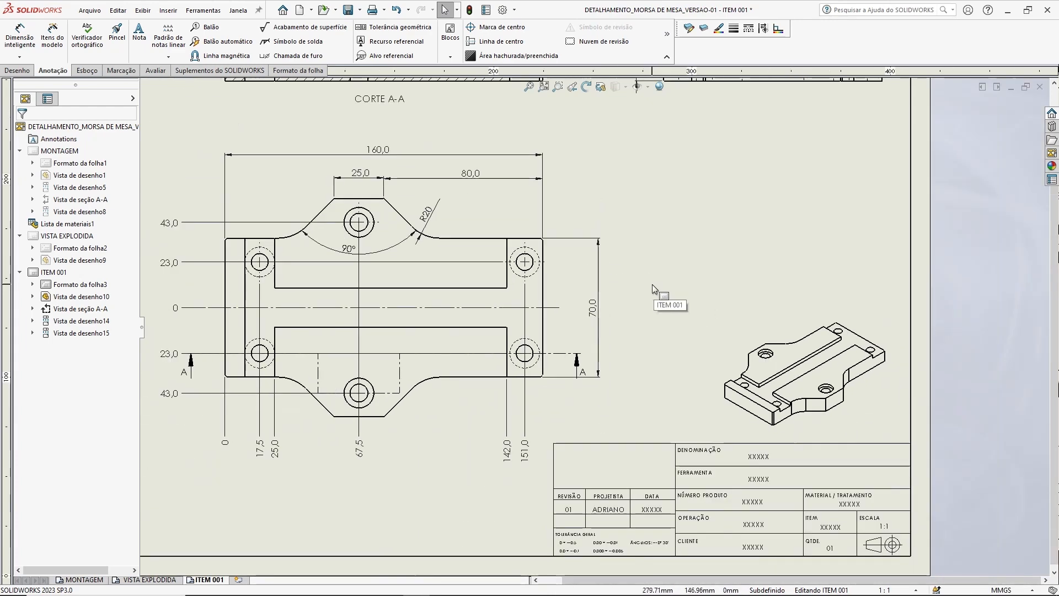
middle_drag(659, 247, 673, 261)
key(f)
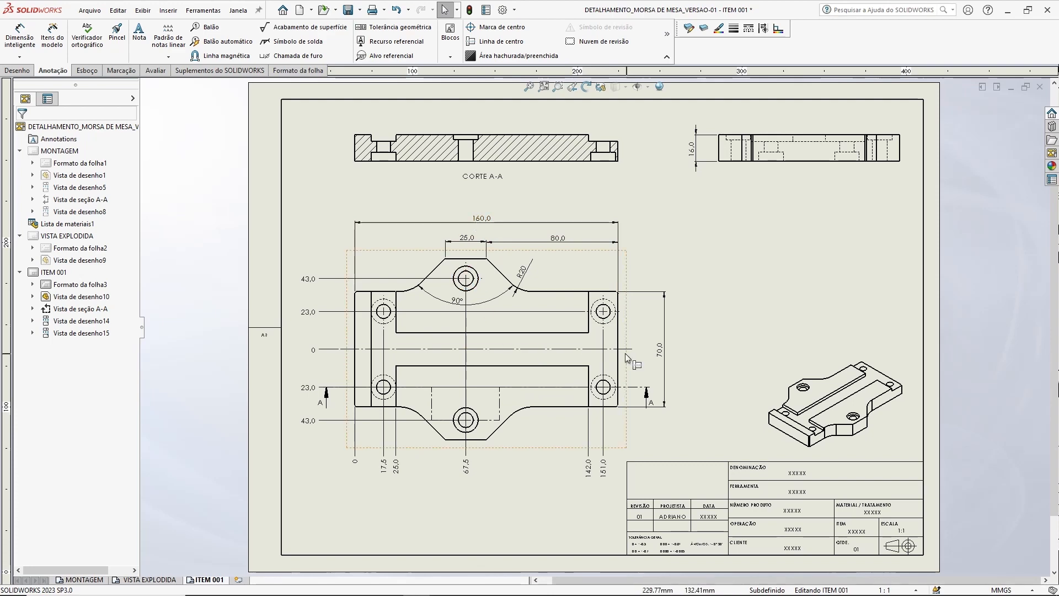
scroll(654, 360, down, 5)
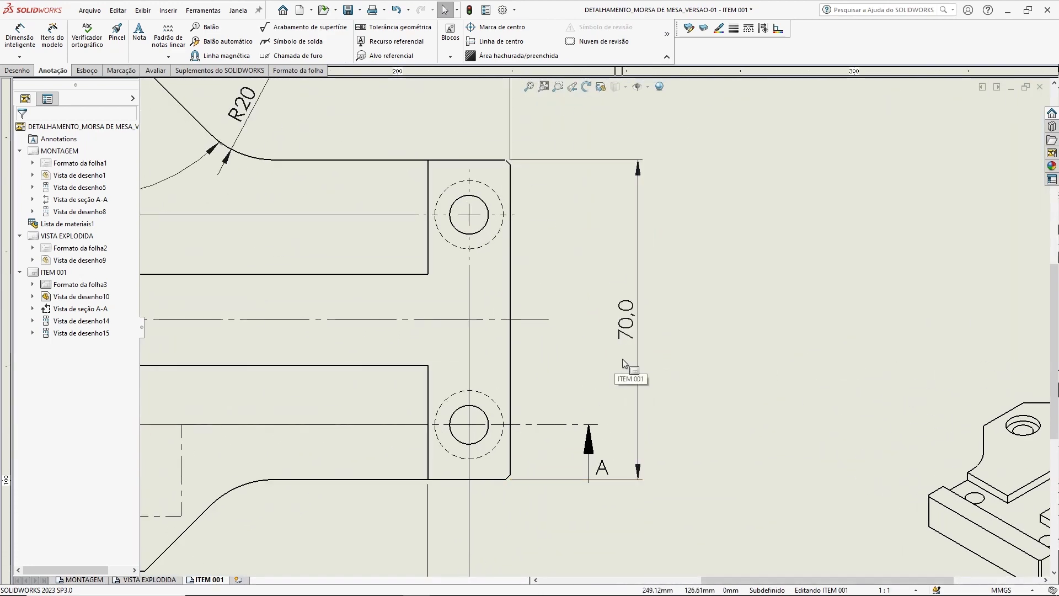
key(f)
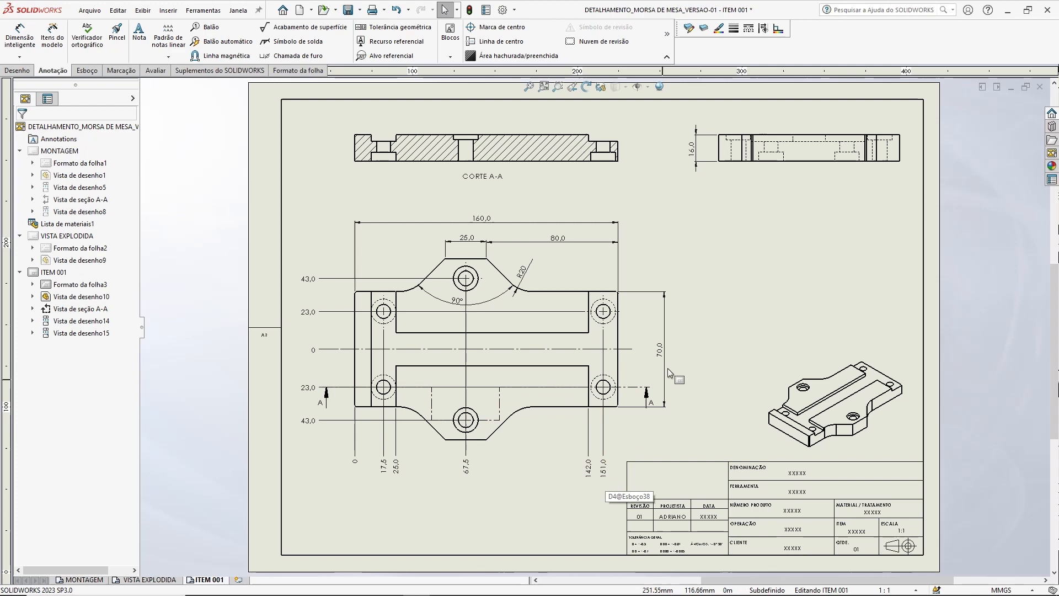
scroll(668, 358, down, 6)
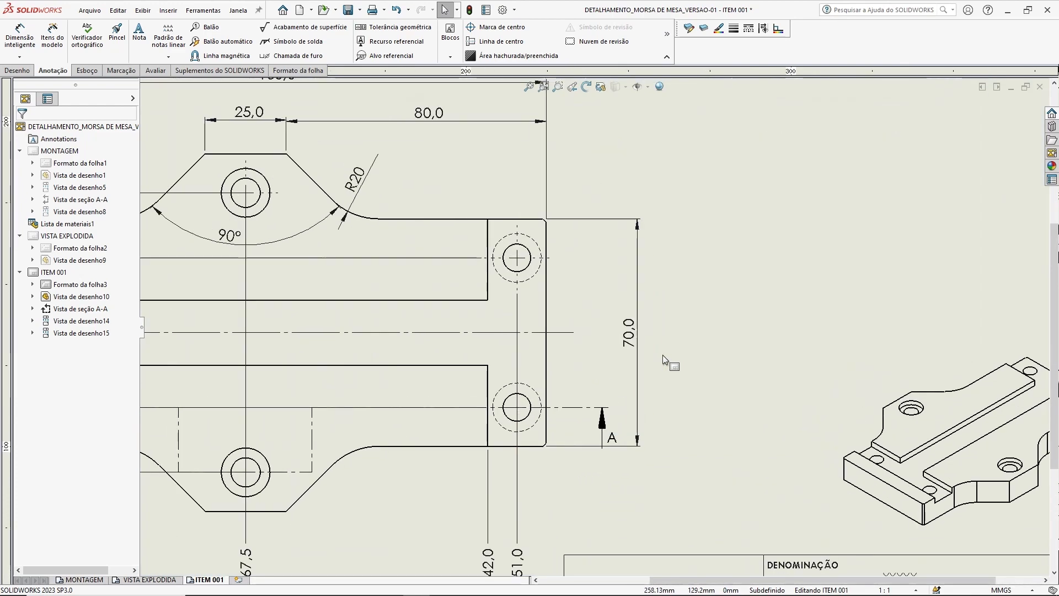
key(f)
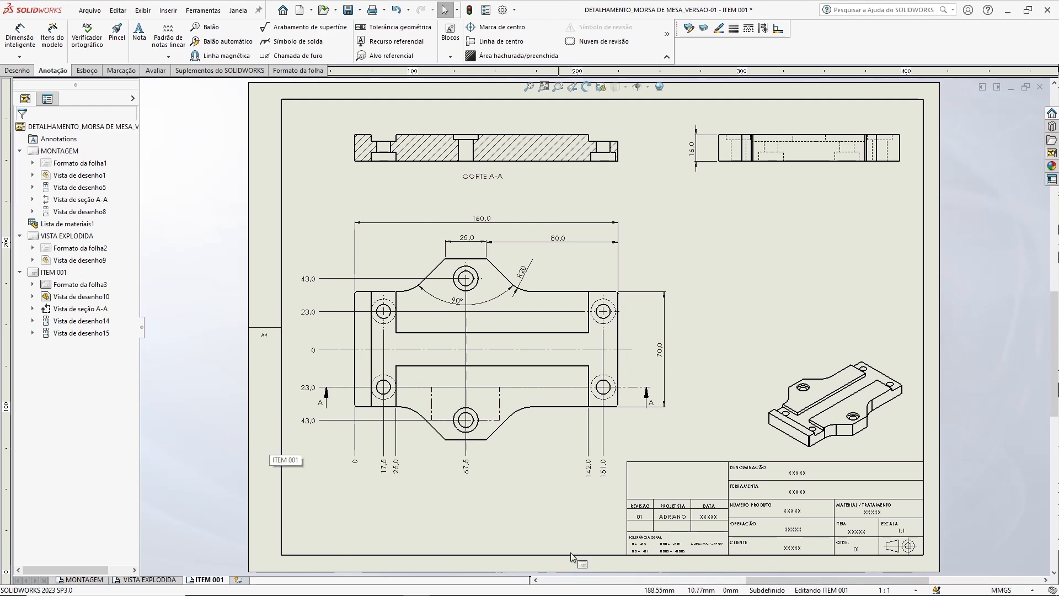
scroll(668, 376, down, 5)
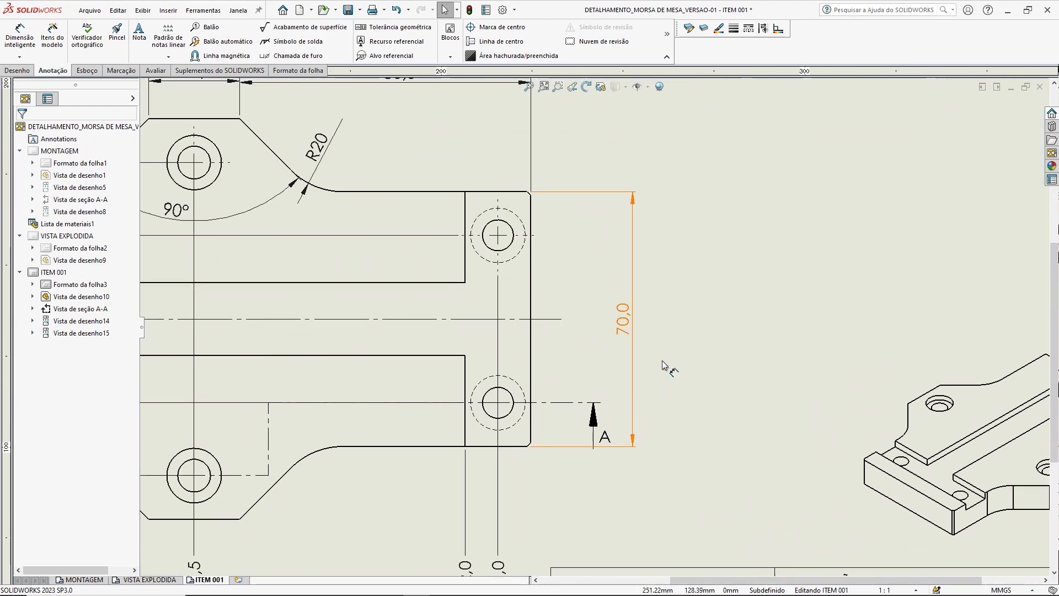
scroll(668, 368, down, 2)
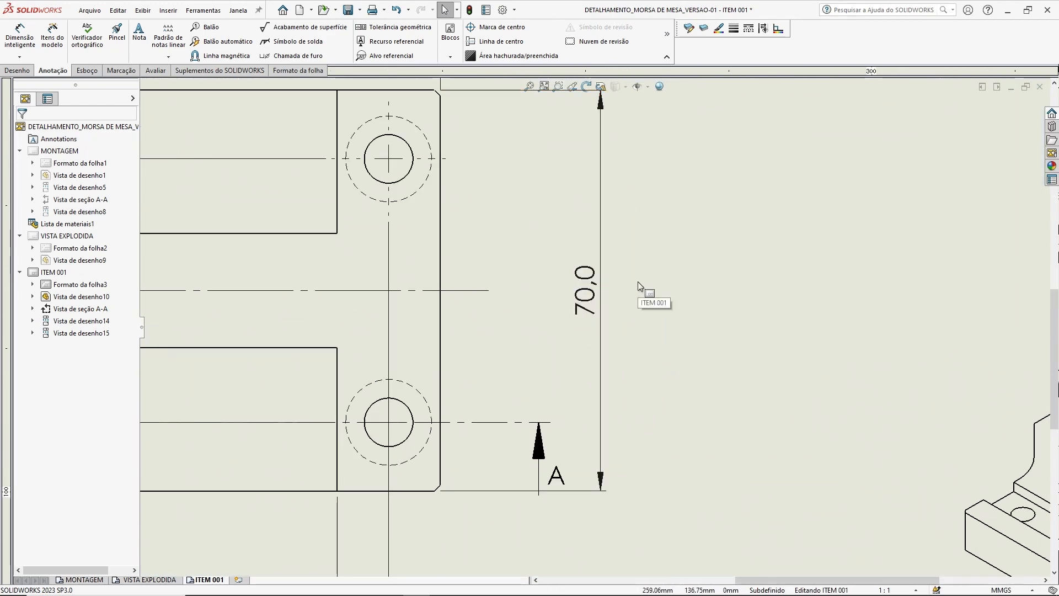
key(f)
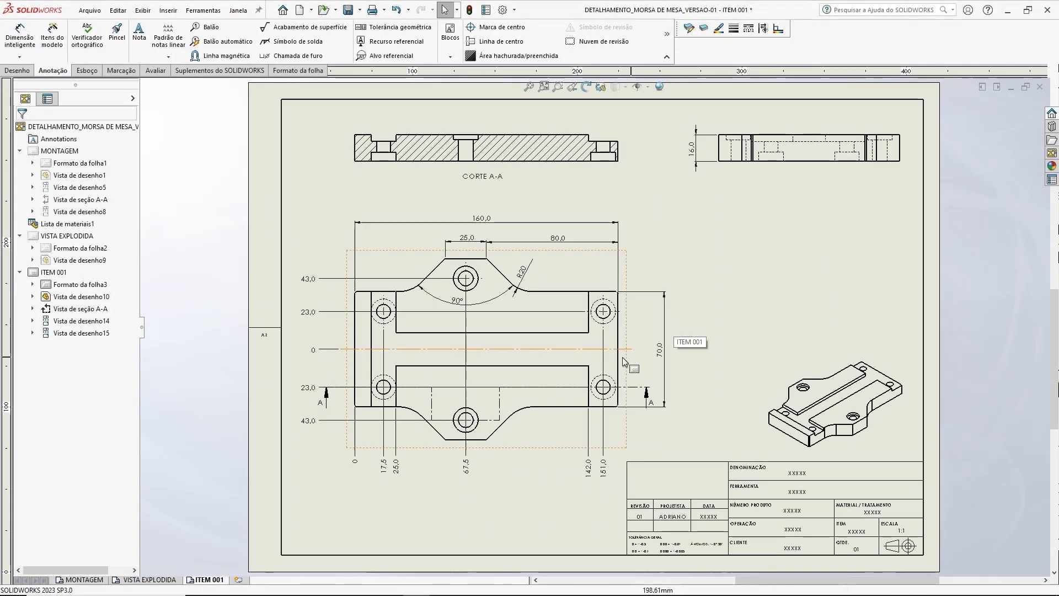
- Dimension the upper tab's height above the body's upper edge, placing it in line with the body width dimension of the plan view
click(20, 35)
scroll(558, 277, up, 3)
click(475, 258)
click(561, 296)
click(745, 271)
key(Escape)
- Dimension the diameter of the leftmost hole's counterbore in section A-A, placing the dimension below the view
scroll(838, 330, down, 3)
scroll(777, 327, up, 2)
key(Return)
scroll(502, 238, down, 2)
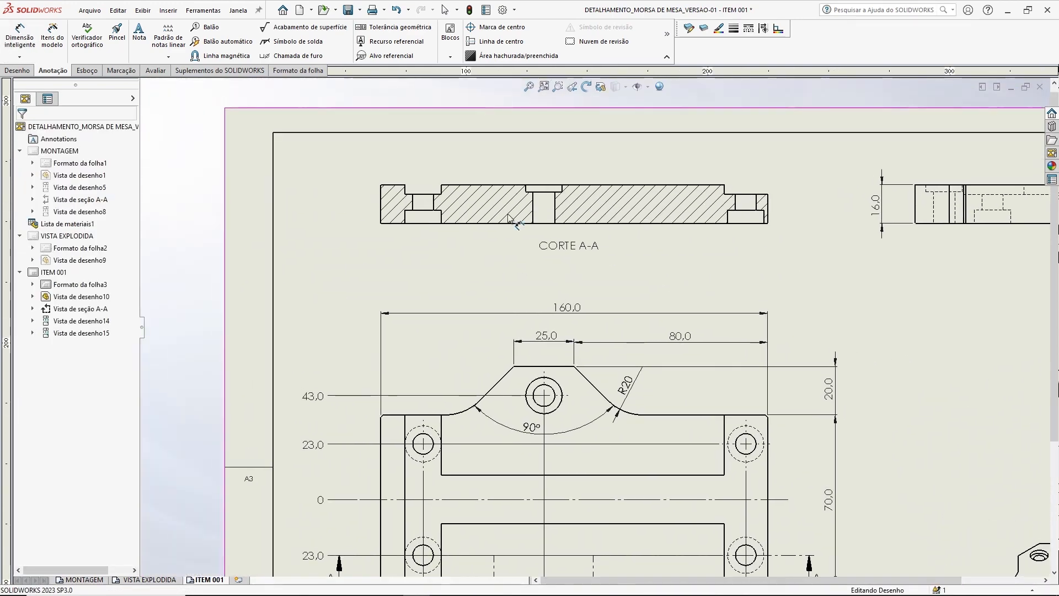
scroll(630, 299, up, 2)
key(Escape)
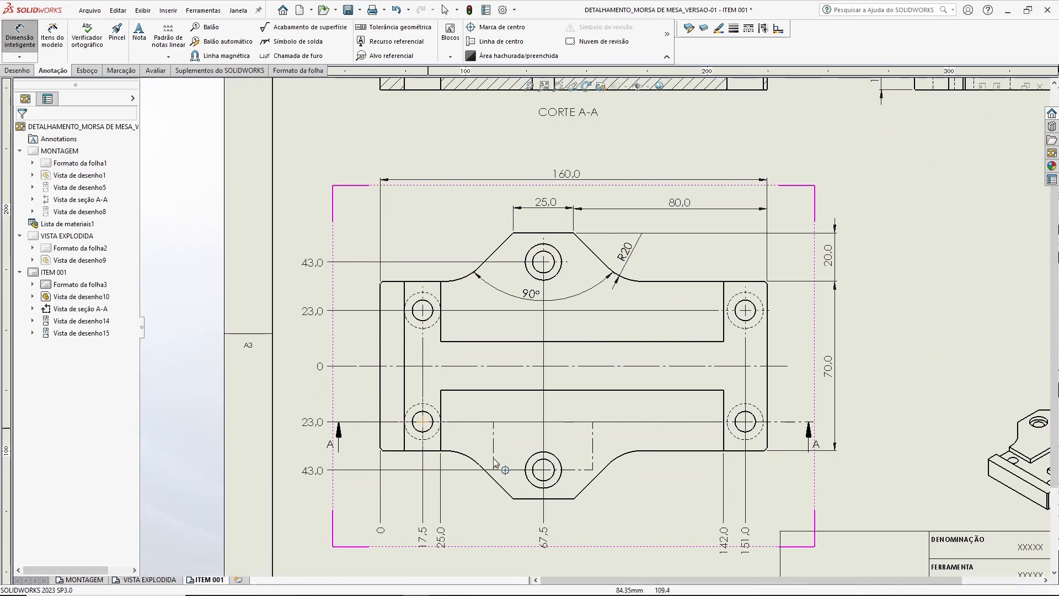
scroll(496, 248, down, 2)
key(Return)
scroll(375, 282, down, 2)
key(ctrl+s)
click(385, 352)
click(440, 360)
click(411, 419)
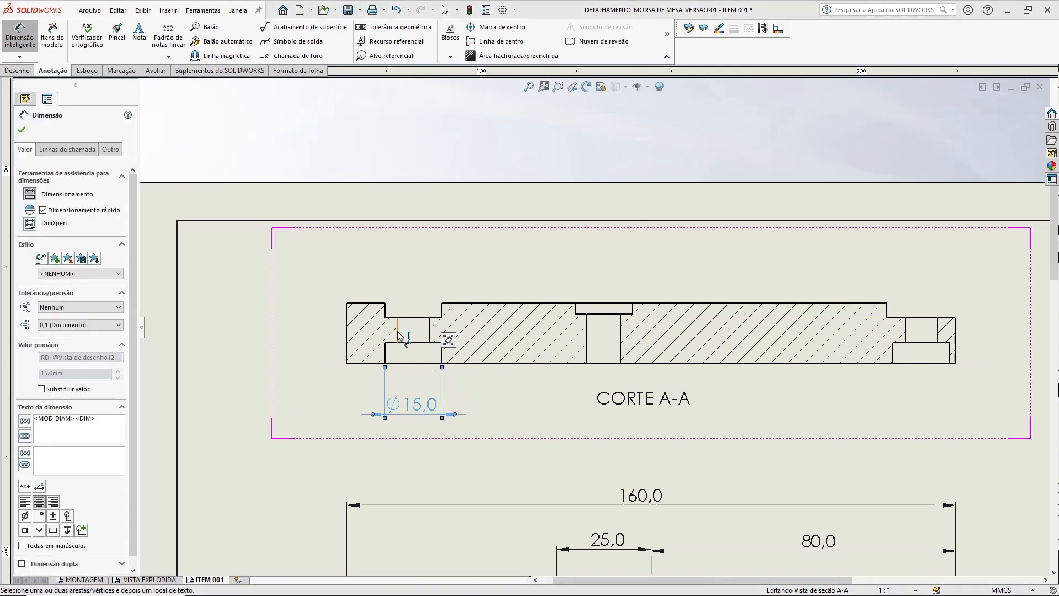
- Dimension the leftmost hole's through diameter above section A-A and its counterbore depth to the left of the view
click(399, 335)
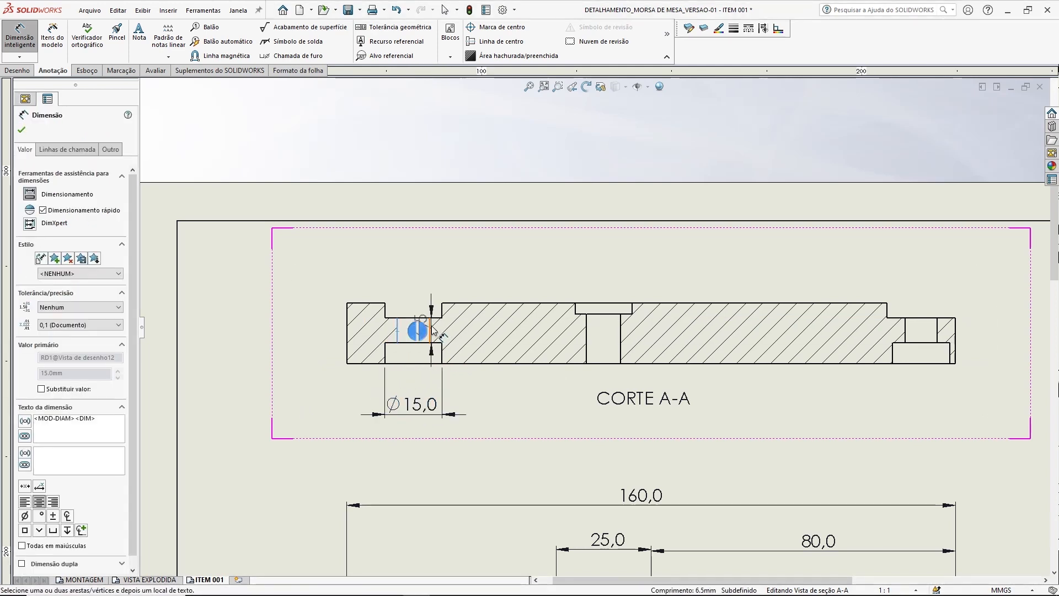
click(432, 331)
click(412, 258)
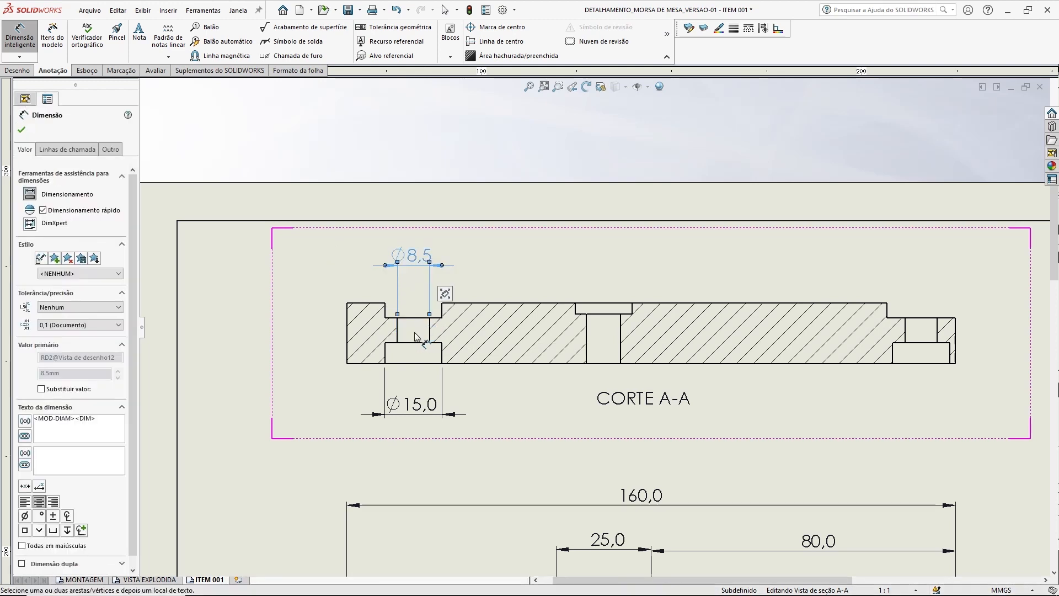
click(408, 344)
click(408, 362)
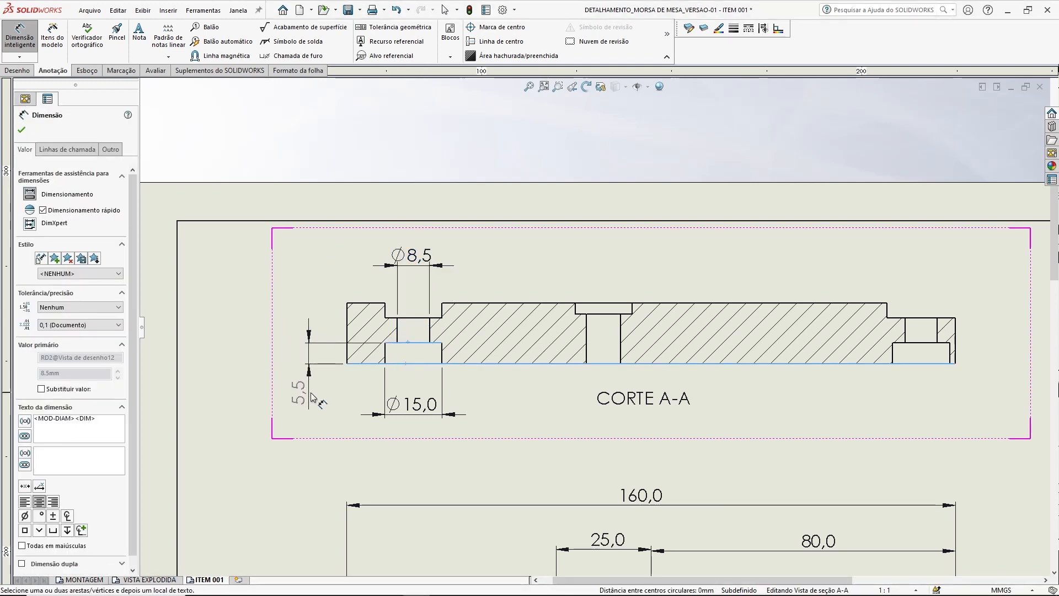
click(322, 397)
key(Escape)
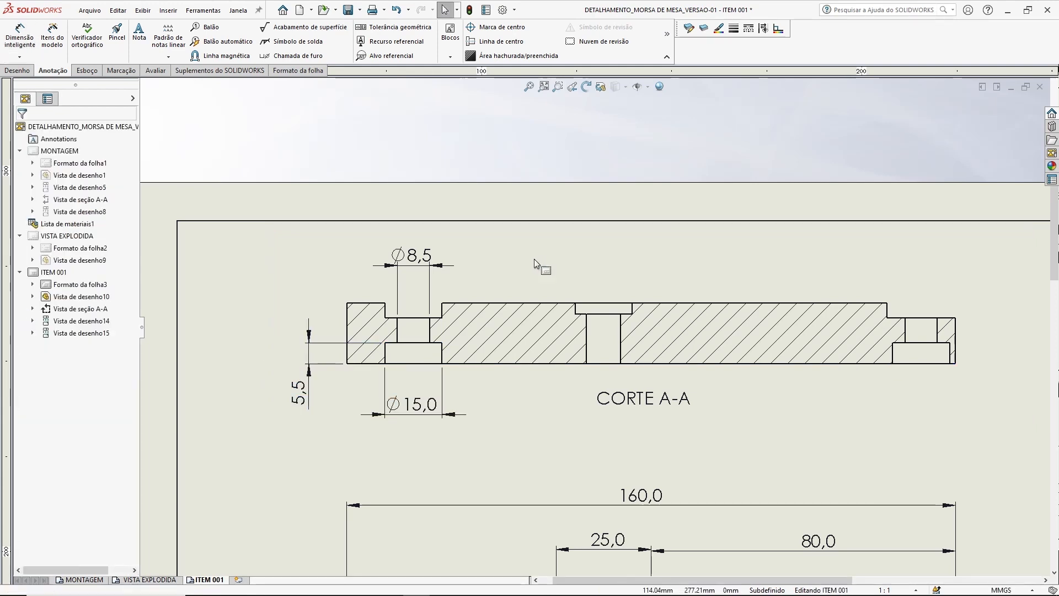
- Append (4X) to the counterbore diameter dimension and move its text to the right, outside the extension lines
scroll(434, 404, down, 2)
click(445, 402)
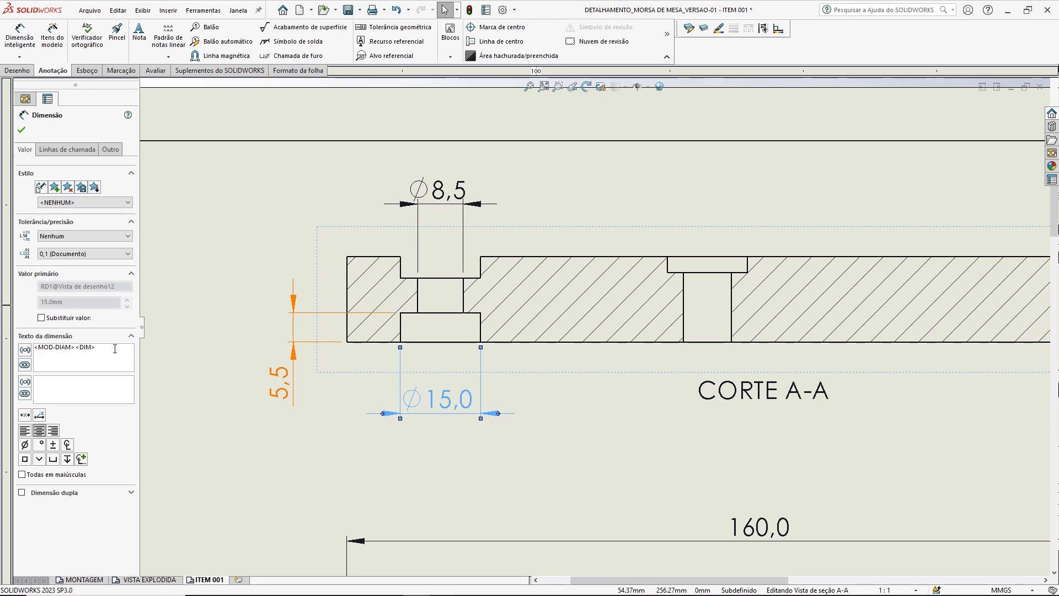
text(X))
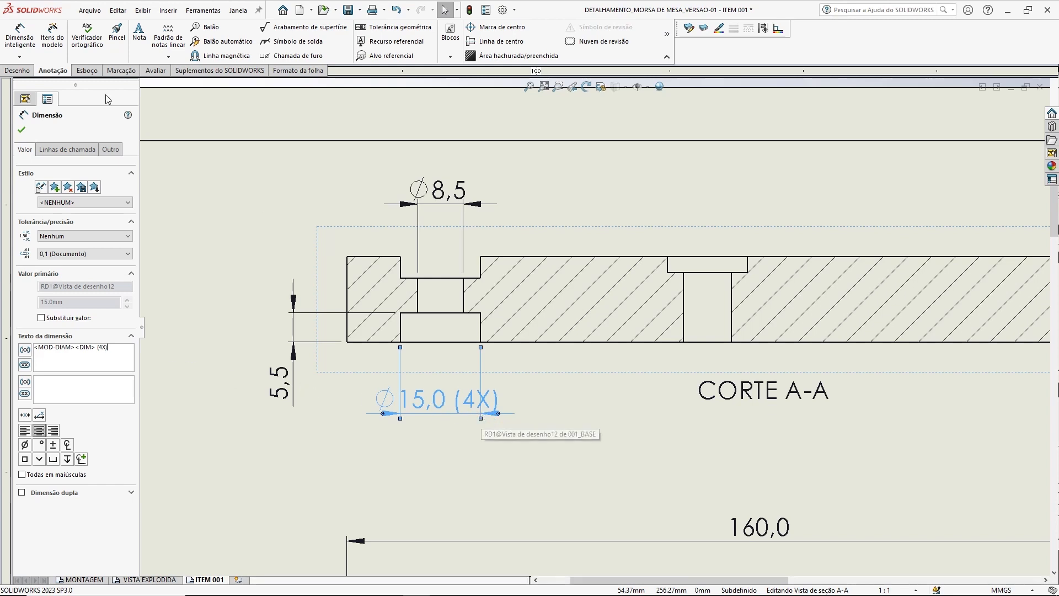
mouse_move(473, 409)
mouse_down()
mouse_move(487, 380)
mouse_move(463, 412)
mouse_up()
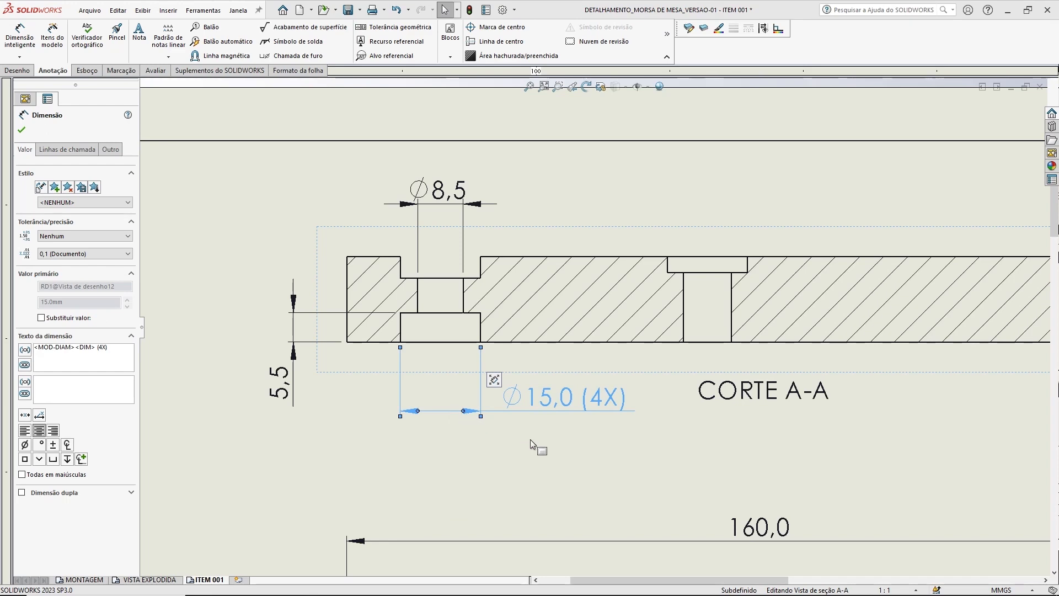
click(603, 492)
- Examine the counterbored holes in the plan view against their dimensions in section A-A
scroll(604, 492, up, 2)
middle_drag(657, 478, 478, 213)
scroll(549, 374, up, 5)
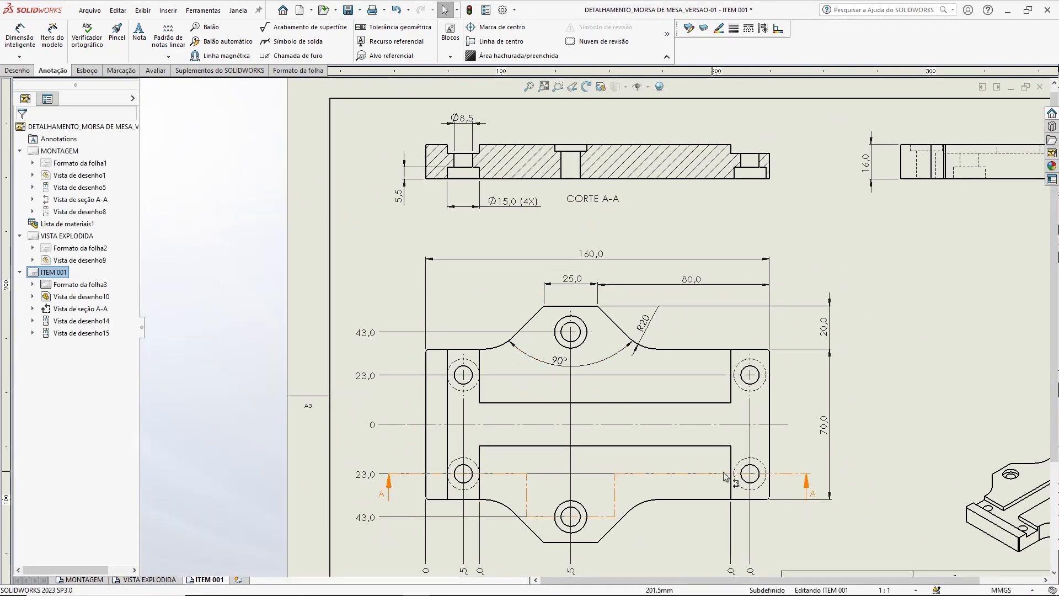
scroll(518, 198, down, 2)
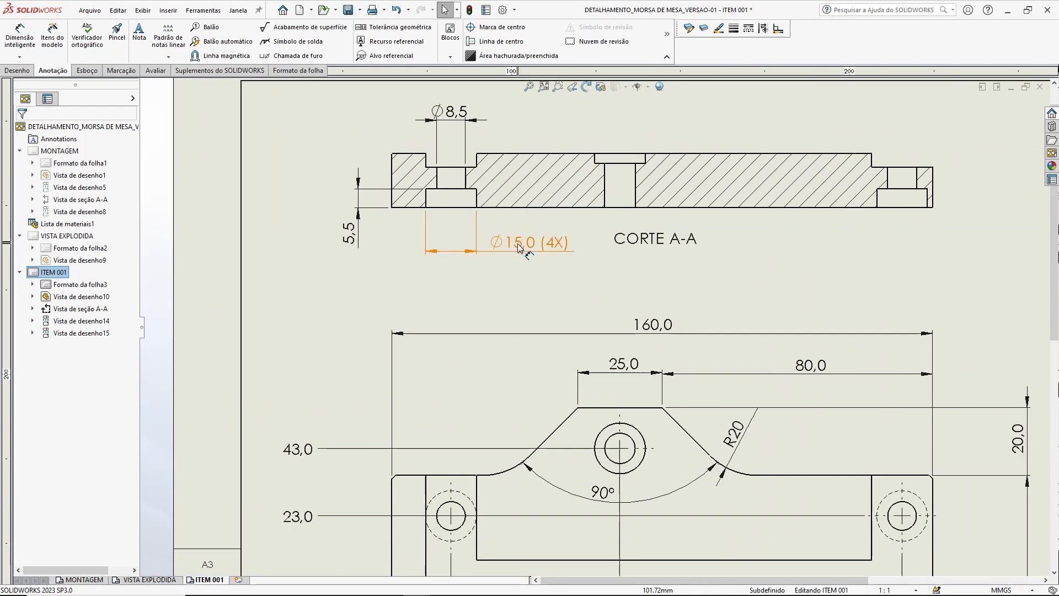
middle_drag(656, 414, 563, 204)
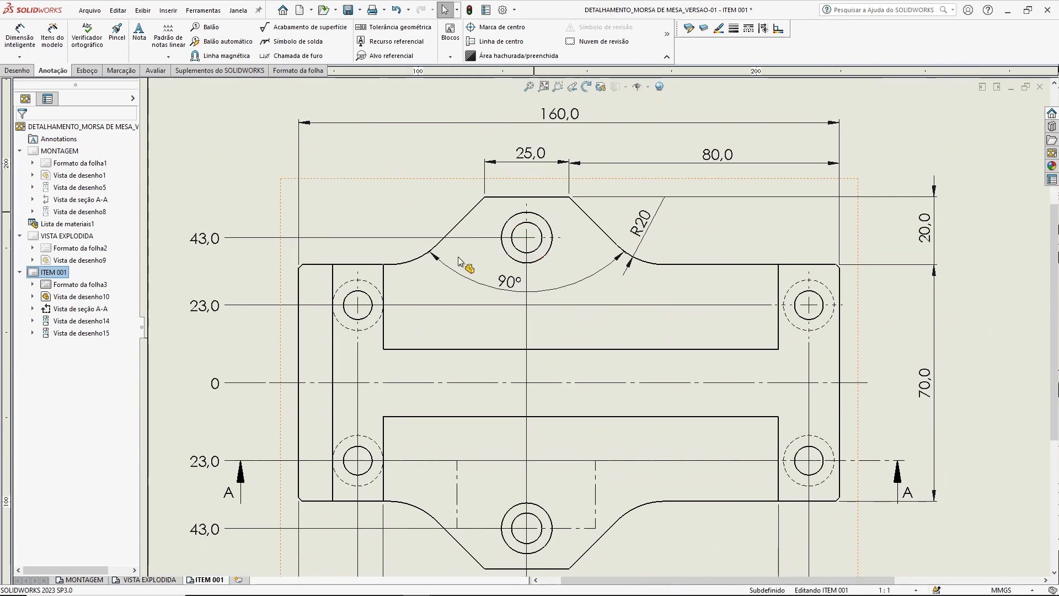
middle_drag(508, 127, 522, 367)
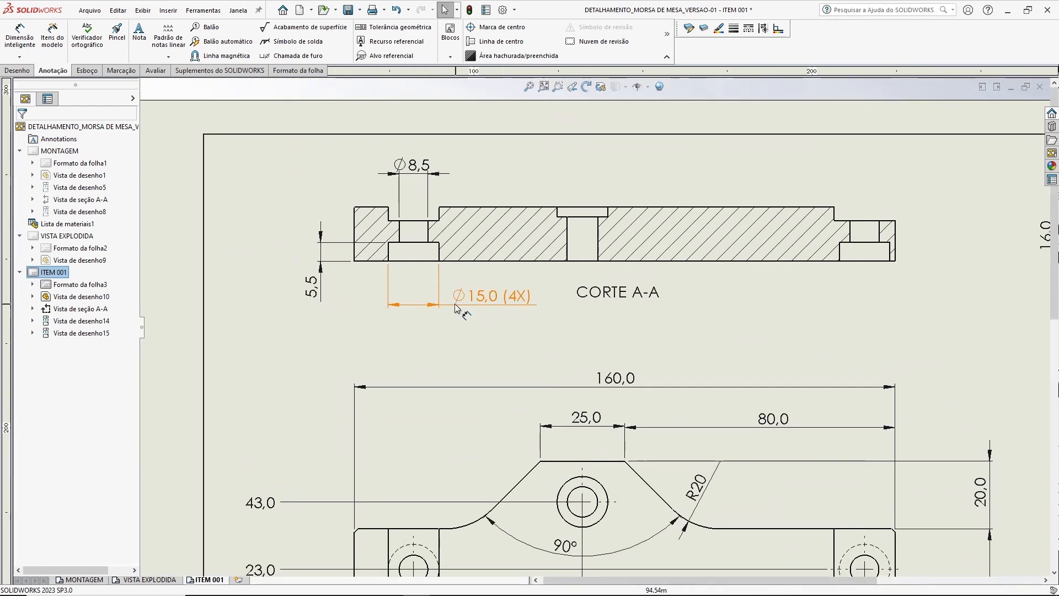
scroll(441, 303, down, 2)
middle_drag(580, 404, 551, 205)
scroll(550, 206, up, 1)
scroll(550, 205, up, 3)
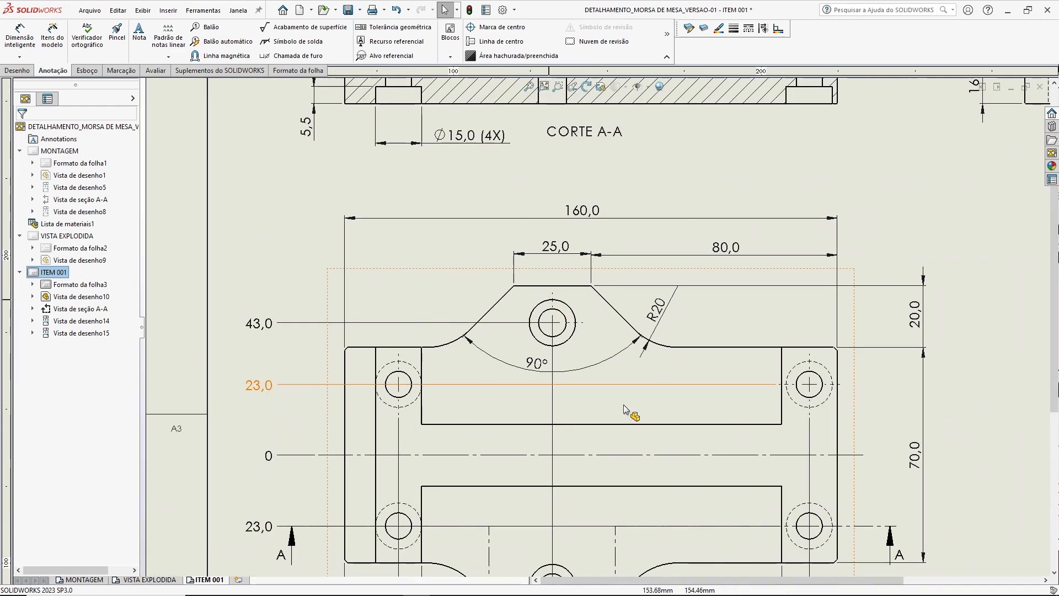
scroll(620, 497, down, 2)
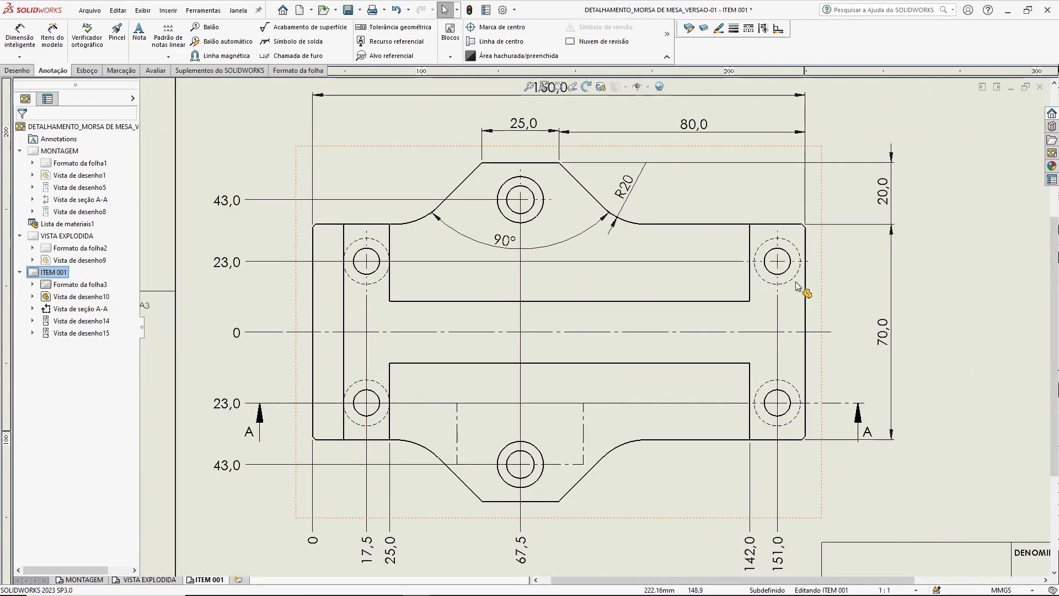
middle_drag(396, 122, 425, 348)
scroll(424, 348, down, 1)
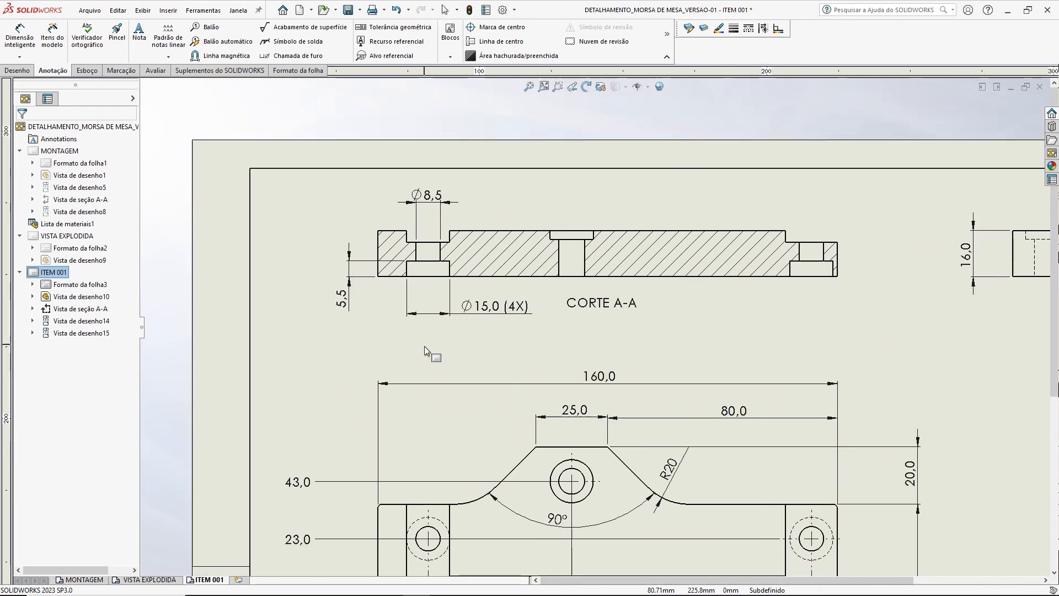
scroll(505, 334, down, 1)
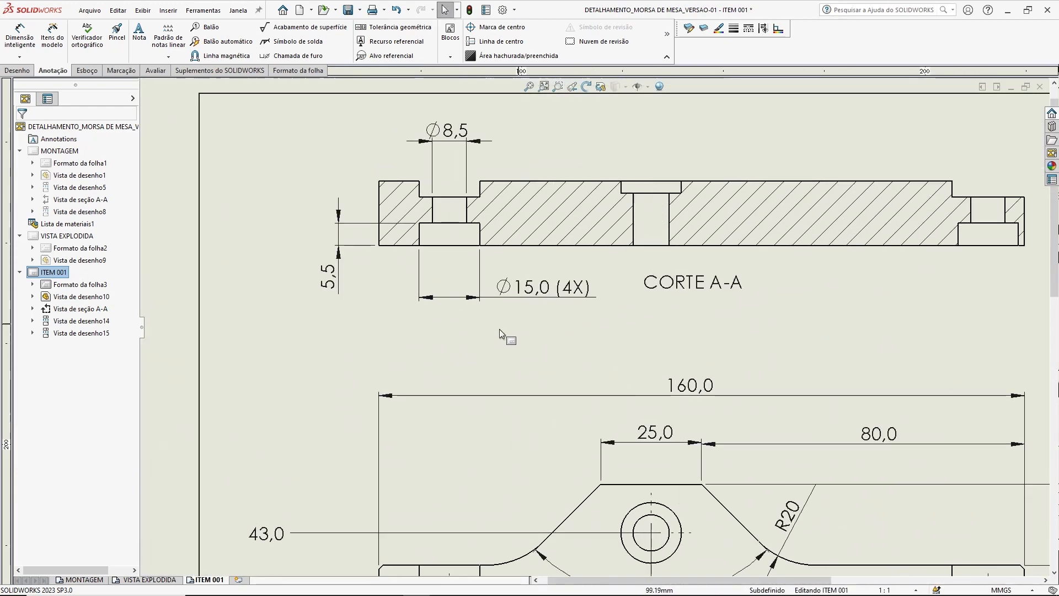
- Remove the (4X) suffix from the counterbore diameter dimension, keeping its diameter symbol and <DIM> value text
click(568, 287)
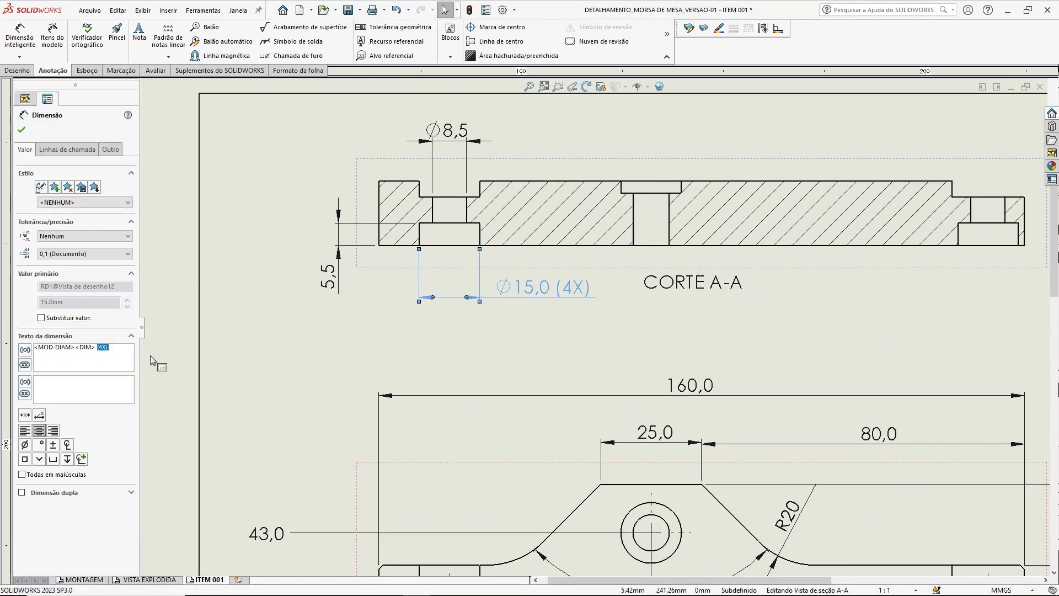
key(BackSpace)
key(BackSpace)
key(BackSpace)
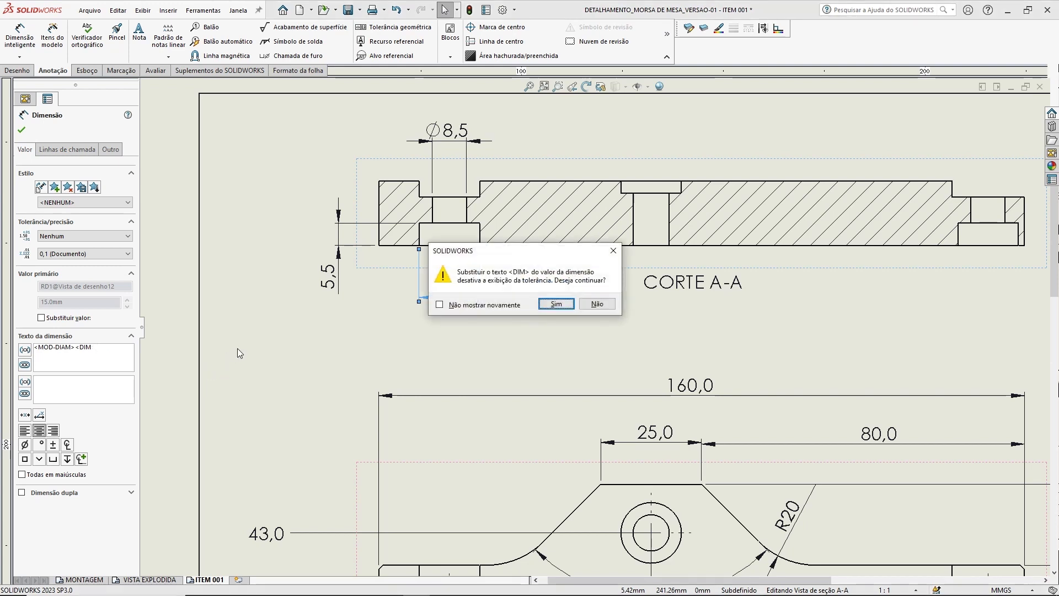
click(598, 303)
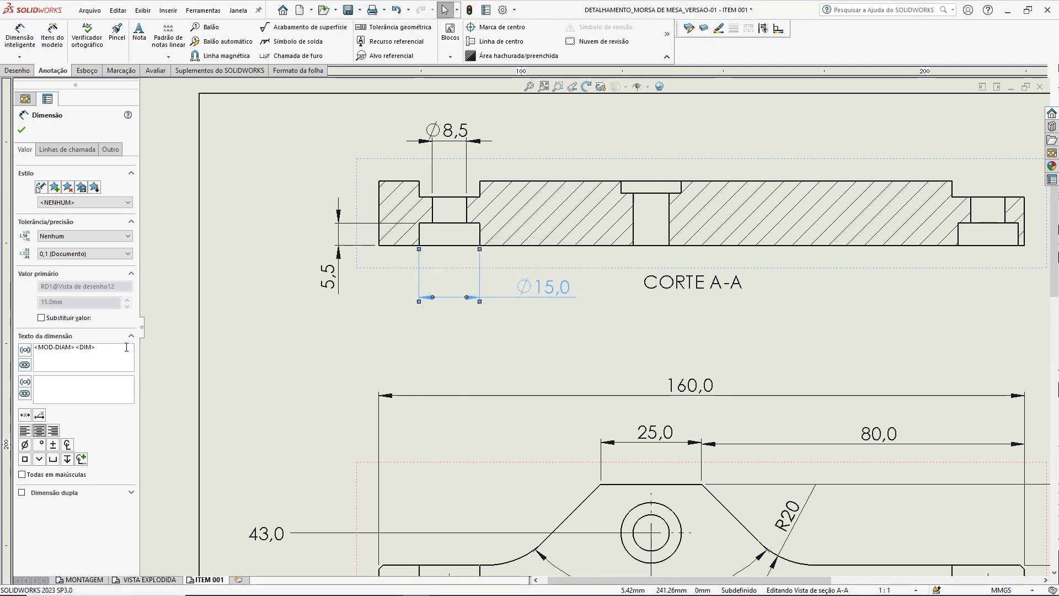
click(22, 131)
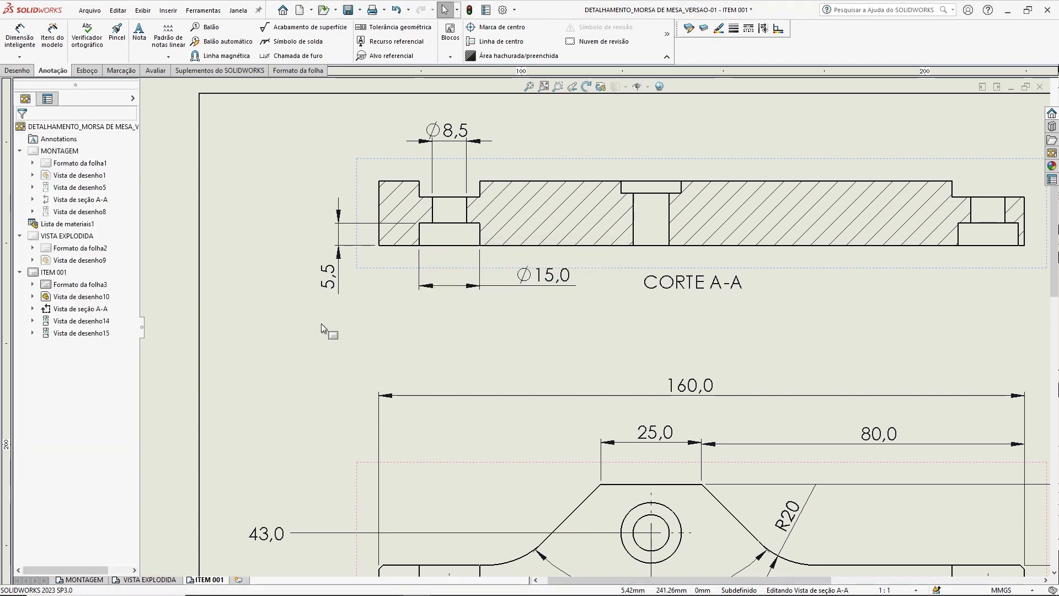
- Flip the counterbore diameter dimension's arrows to the outside and move its text back between the extension lines
scroll(496, 277, down, 4)
click(509, 303)
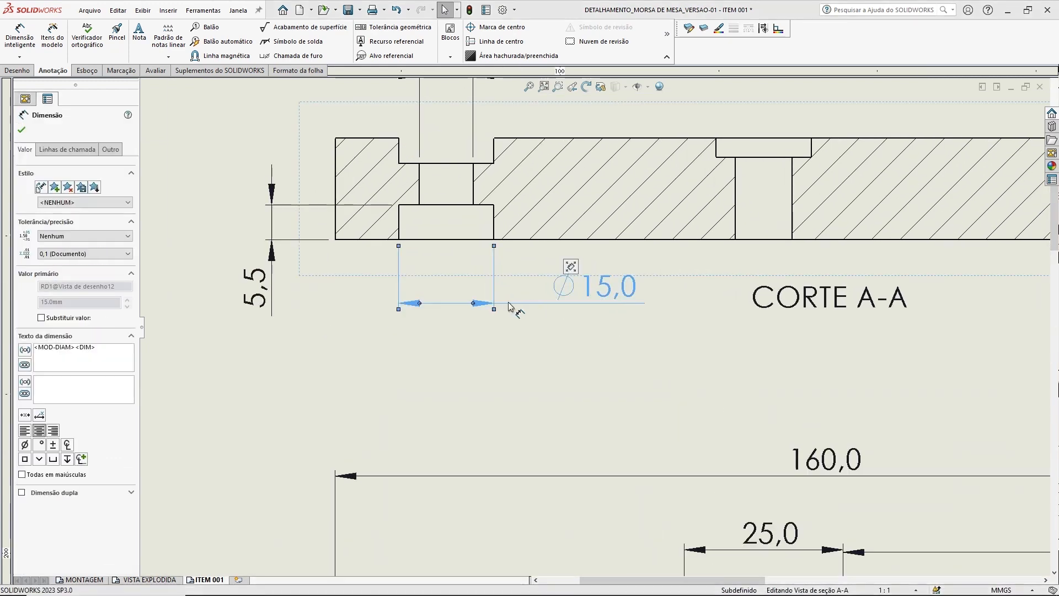
click(474, 303)
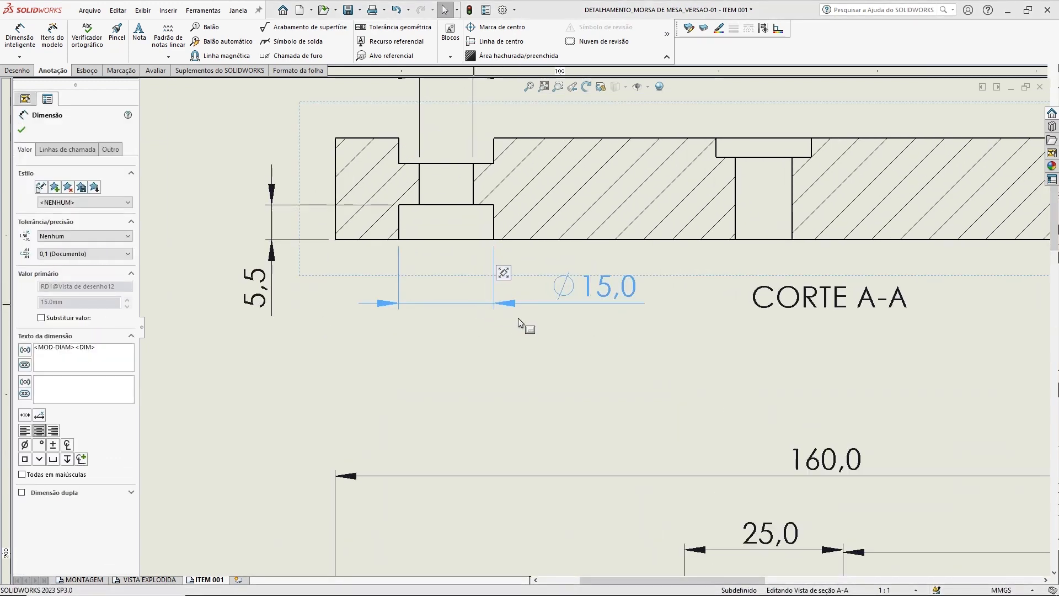
click(514, 303)
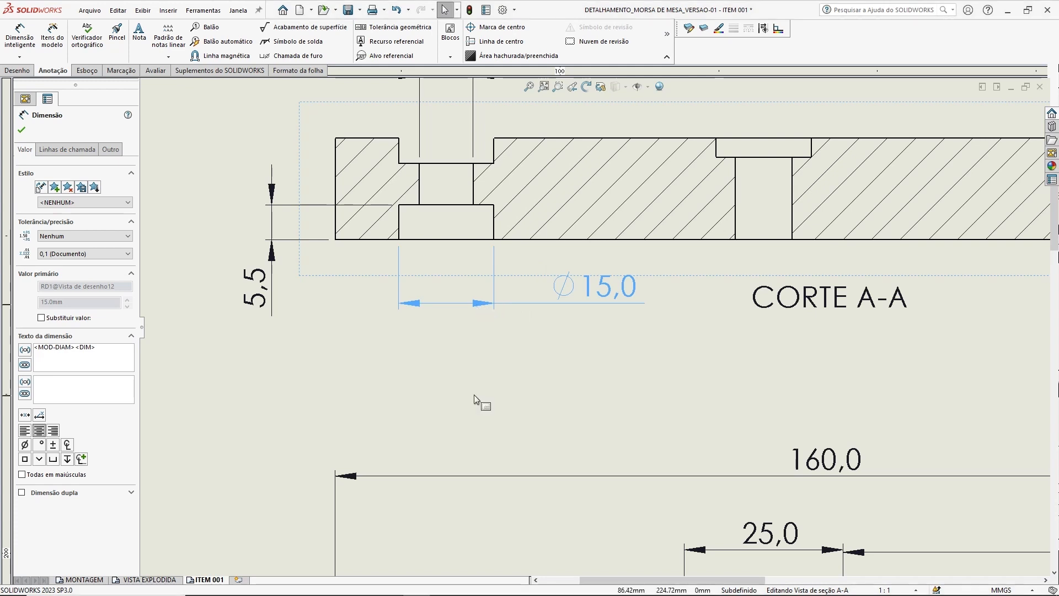
click(475, 306)
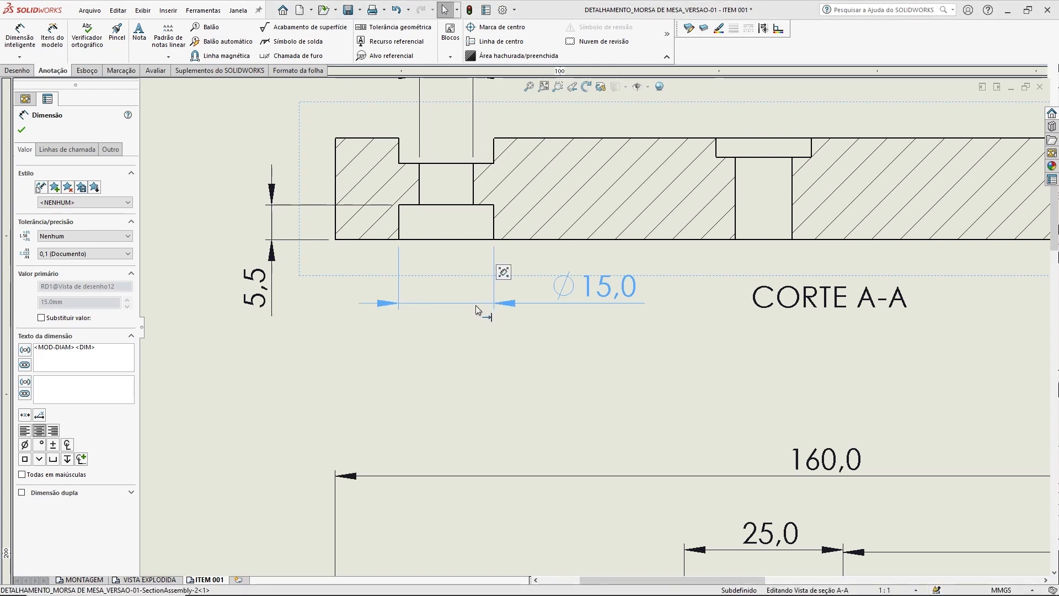
click(538, 372)
drag(531, 300, 453, 303)
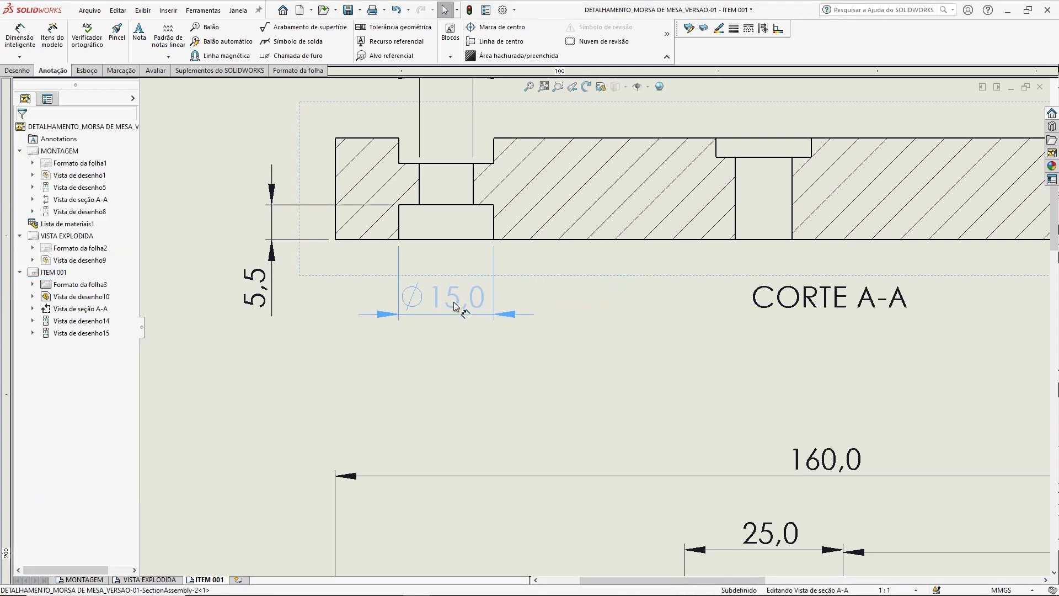
click(538, 369)
- Dimension the middle hole in section A-A, placing its counterbore diameter above the view and its through-hole diameter below it
scroll(545, 367, up, 3)
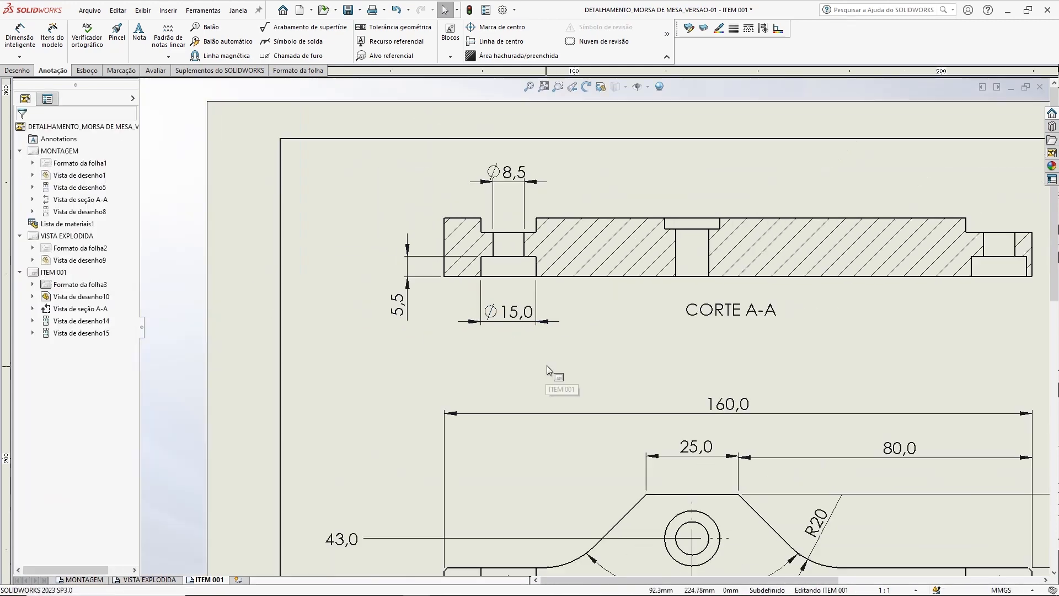
click(21, 45)
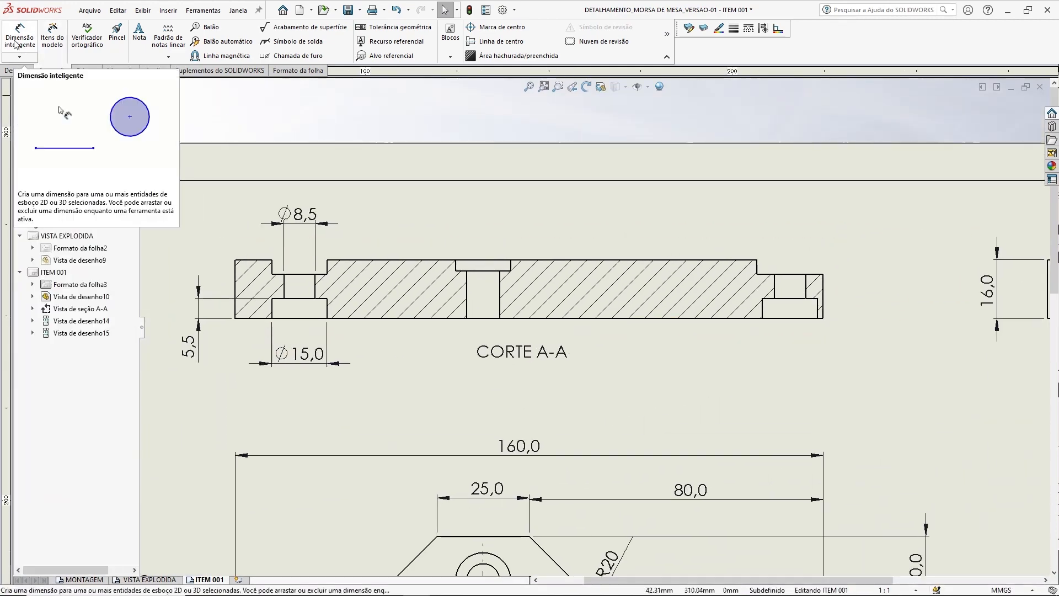
click(462, 264)
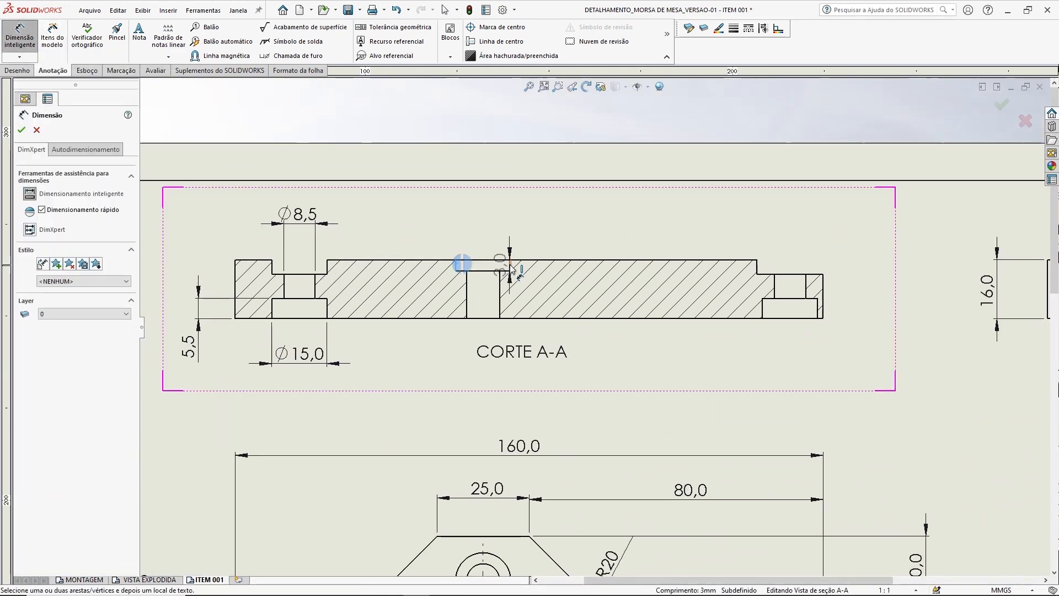
click(512, 268)
click(485, 221)
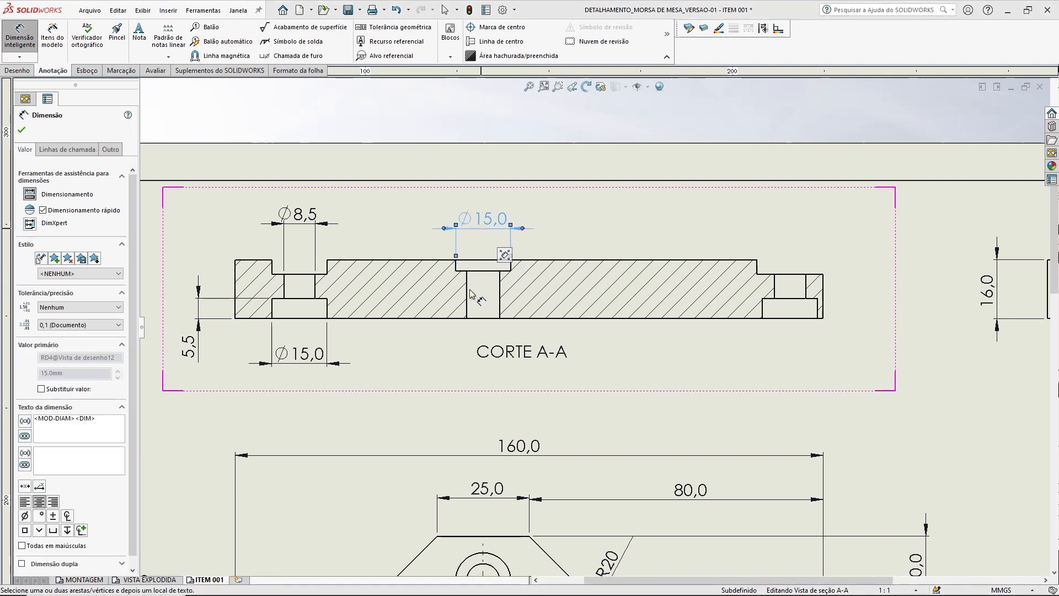
click(467, 293)
click(498, 298)
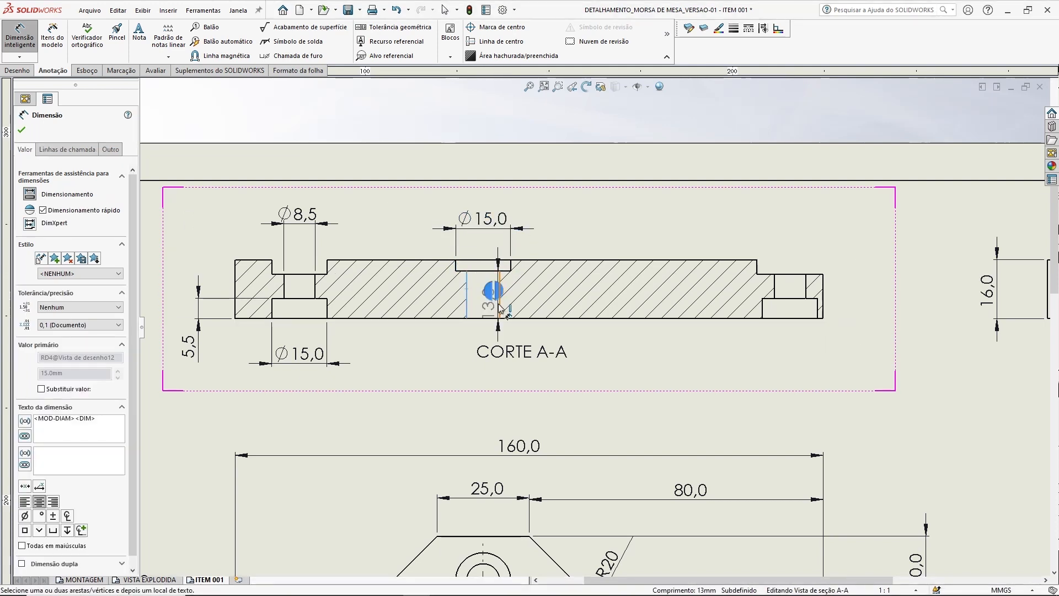
click(485, 357)
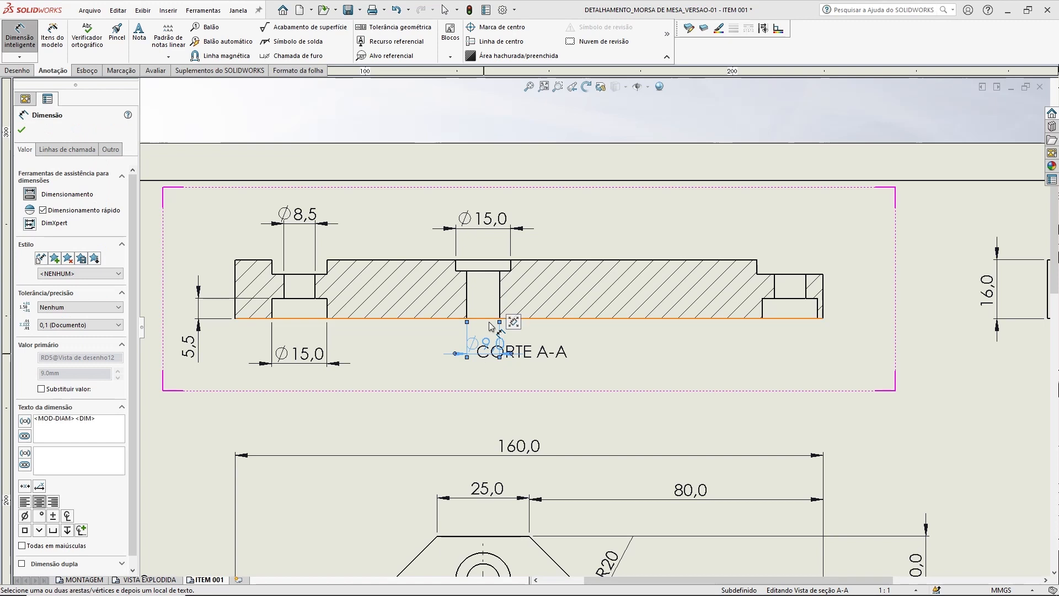
- Dimension the middle counterbore's depth from the top face, placing the dimension to the left of its diameter dimension
click(484, 271)
click(495, 260)
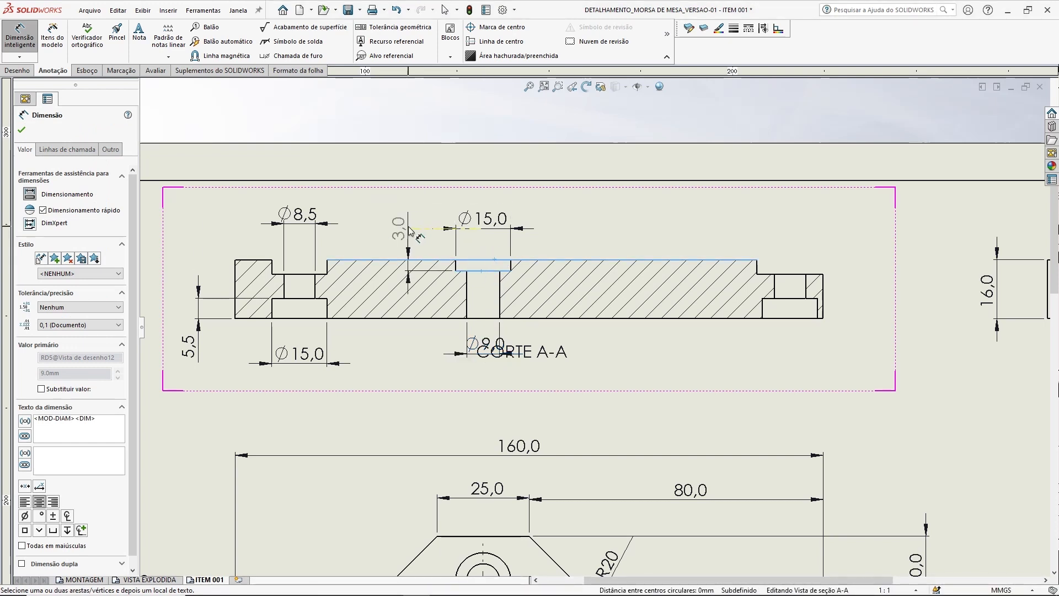
click(397, 220)
key(Escape)
- Move the CORTE A-A label down and left, and shift the through-hole diameter text right, outside its extension lines
drag(548, 356, 513, 381)
drag(493, 345, 549, 345)
click(610, 386)
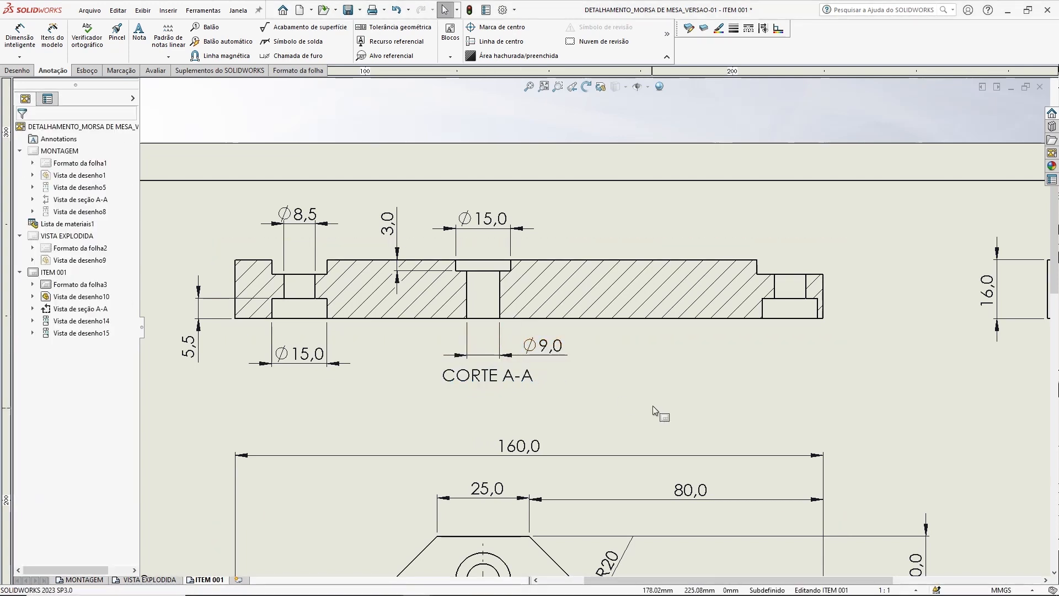
- Dimension the depth of the recessed step at the right end of section A-A, placing it beyond the part's right edge
middle_drag(641, 379, 652, 376)
middle_drag(742, 382, 716, 379)
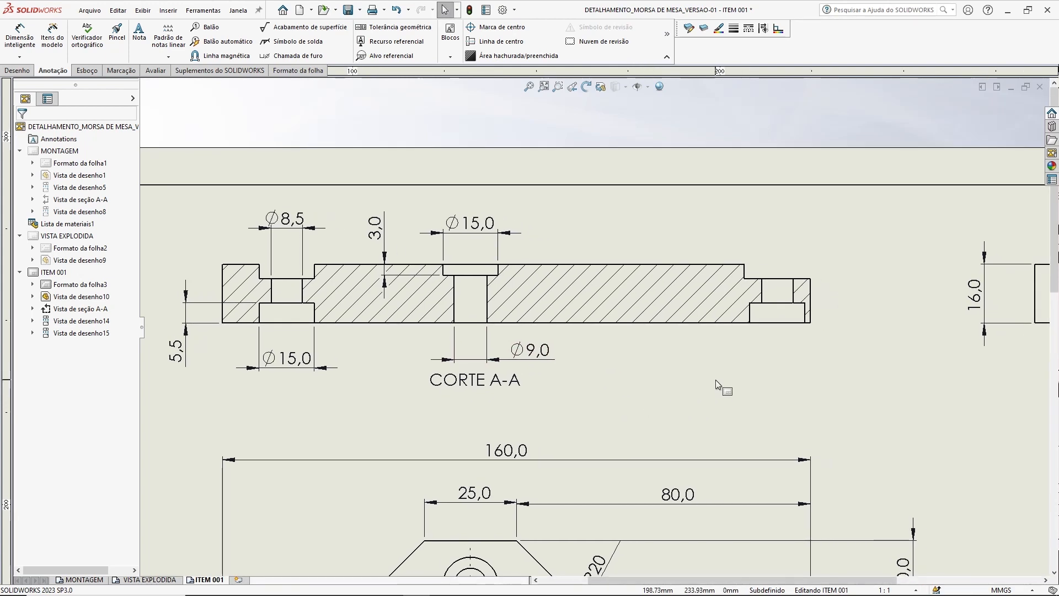
scroll(618, 215, up, 1)
middle_drag(806, 335, 800, 310)
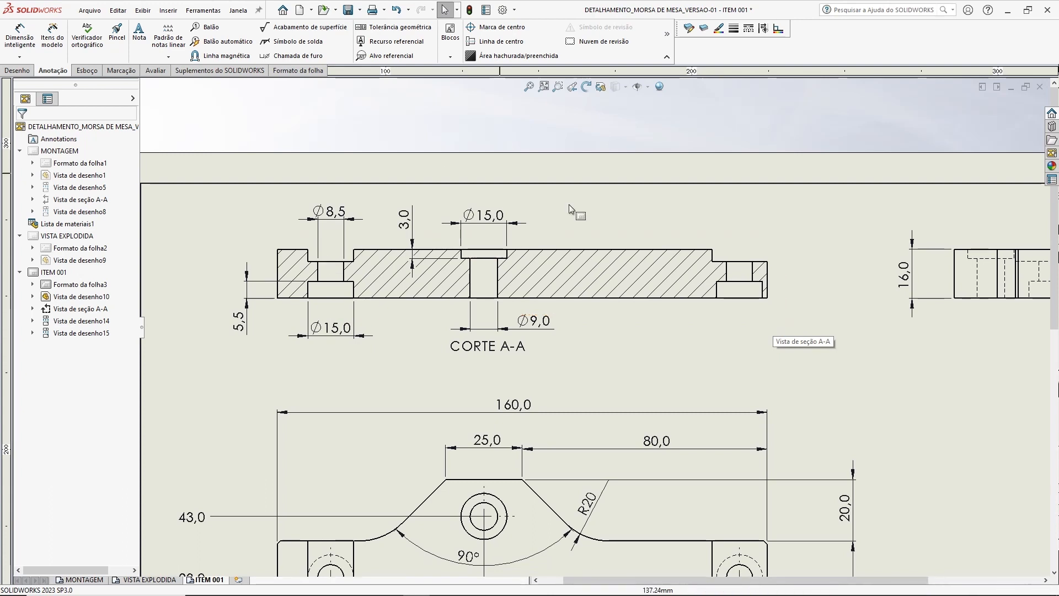
click(20, 43)
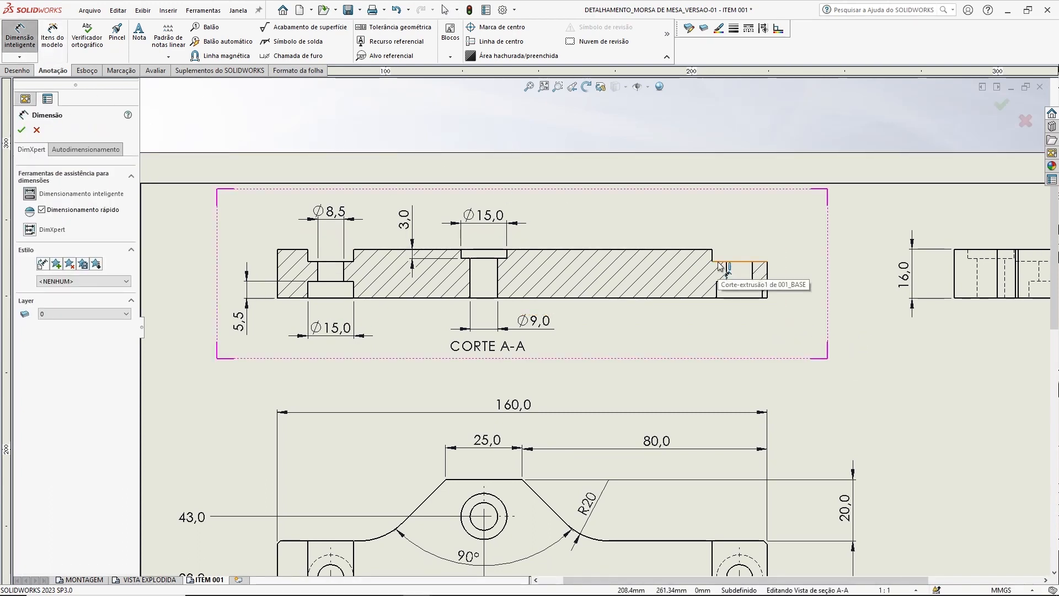
click(719, 264)
click(698, 249)
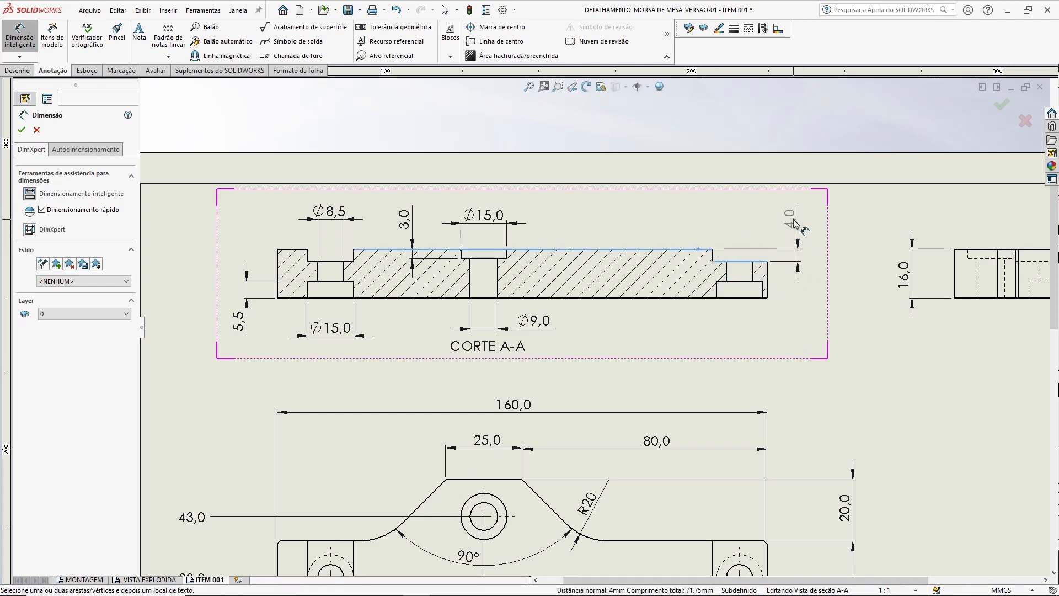
click(803, 221)
key(Escape)
- Examine the plan view, section A-A and the whole sheet for features that still lack dimensions
ctrl+middle_drag(854, 380, 818, 143)
key(Return)
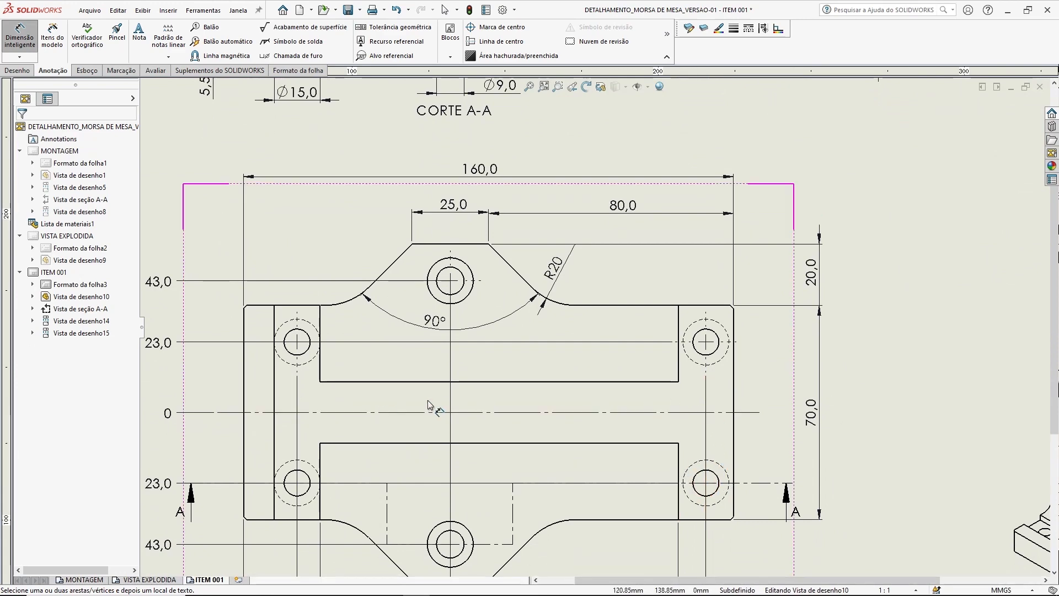
scroll(385, 412, up, 3)
scroll(389, 386, down, 3)
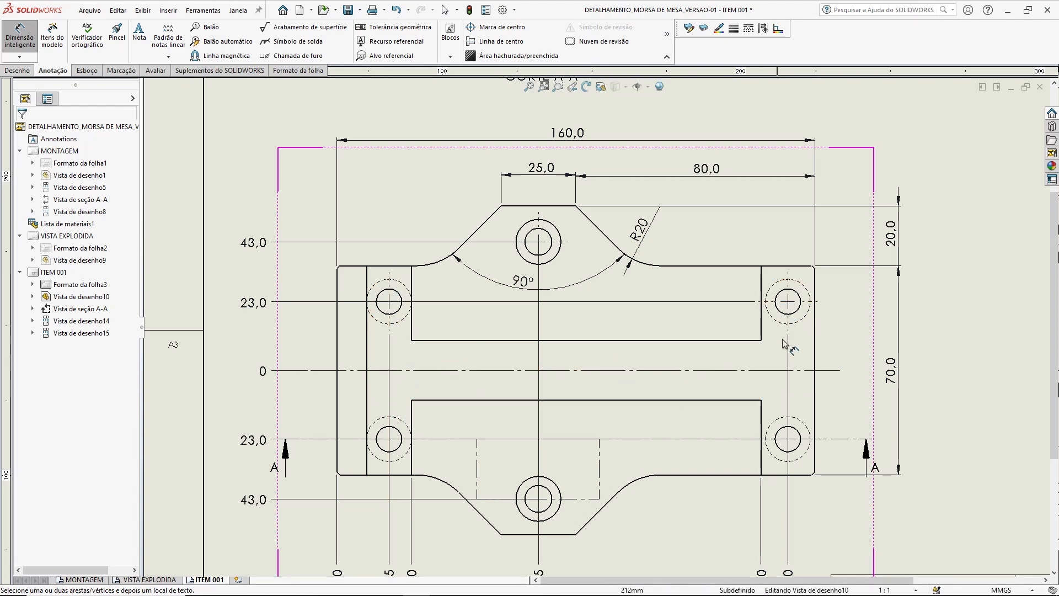
middle_drag(789, 156, 611, 473)
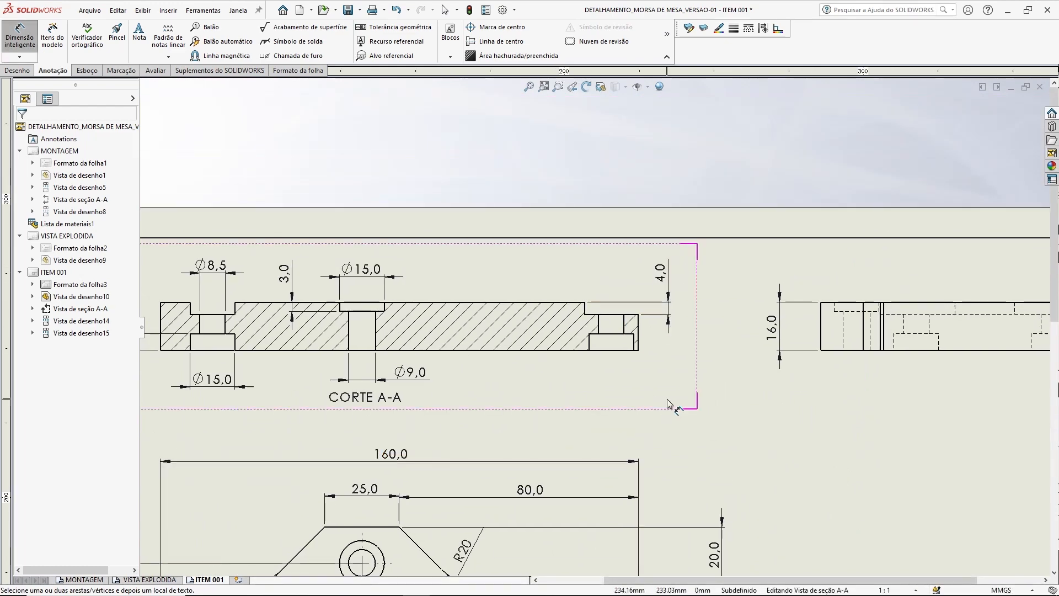
key(f)
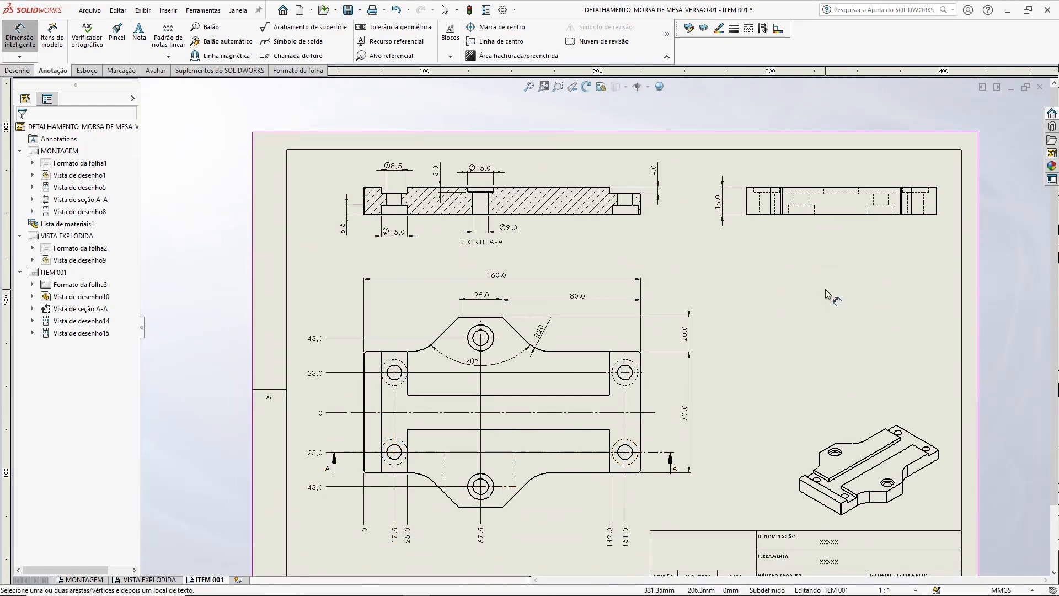
key(f)
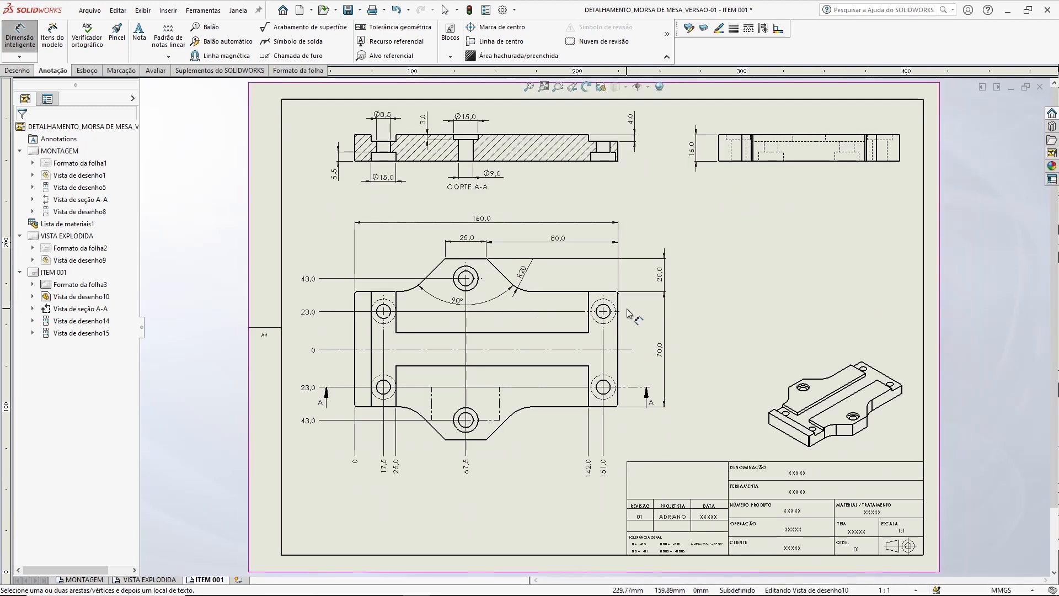
- Shift the dimensioned top view and the section A-A view slightly down on the sheet
key(Escape)
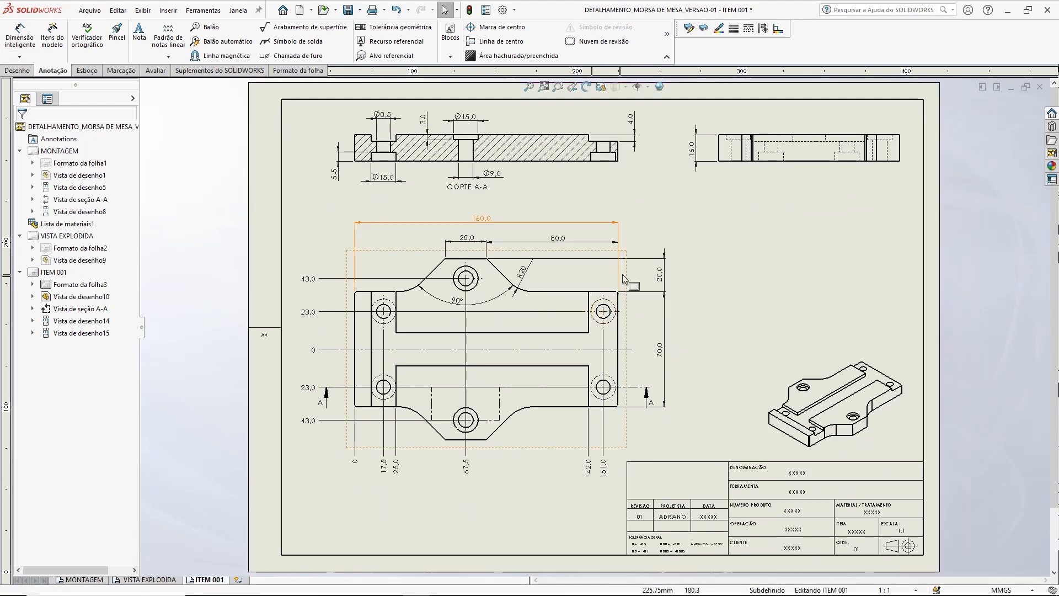
drag(628, 280, 625, 298)
drag(630, 168, 629, 181)
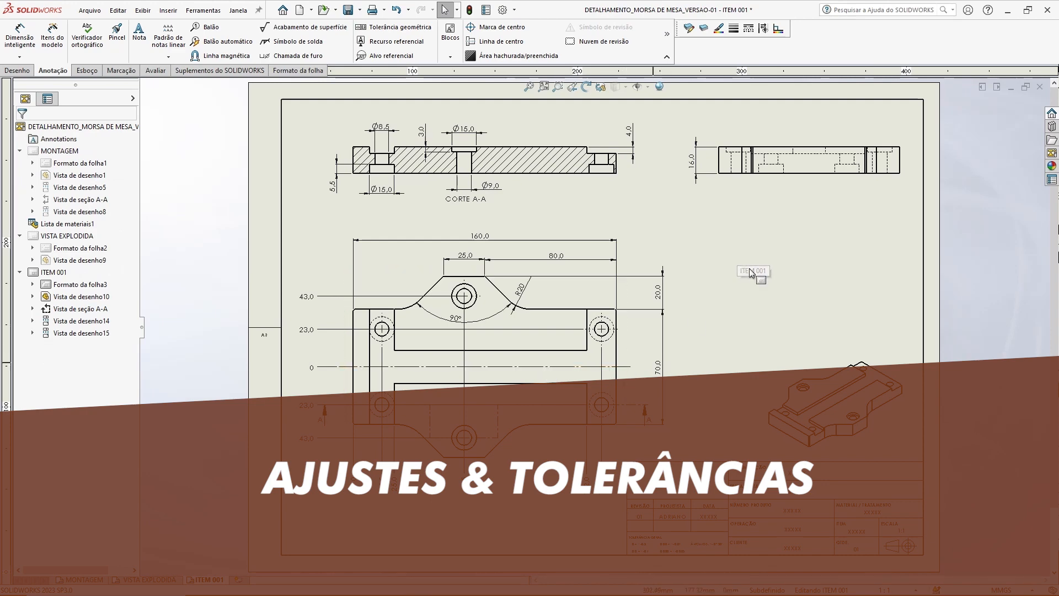
- Examine the general tolerance table in the title block and compare it with the dimensioned views
scroll(664, 511, down, 5)
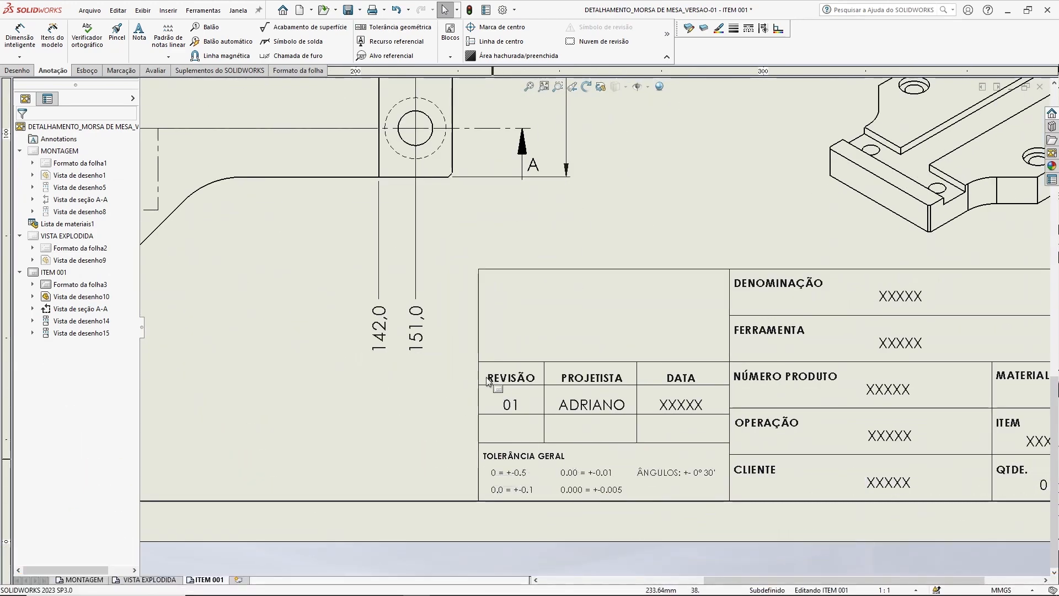
scroll(315, 218, up, 5)
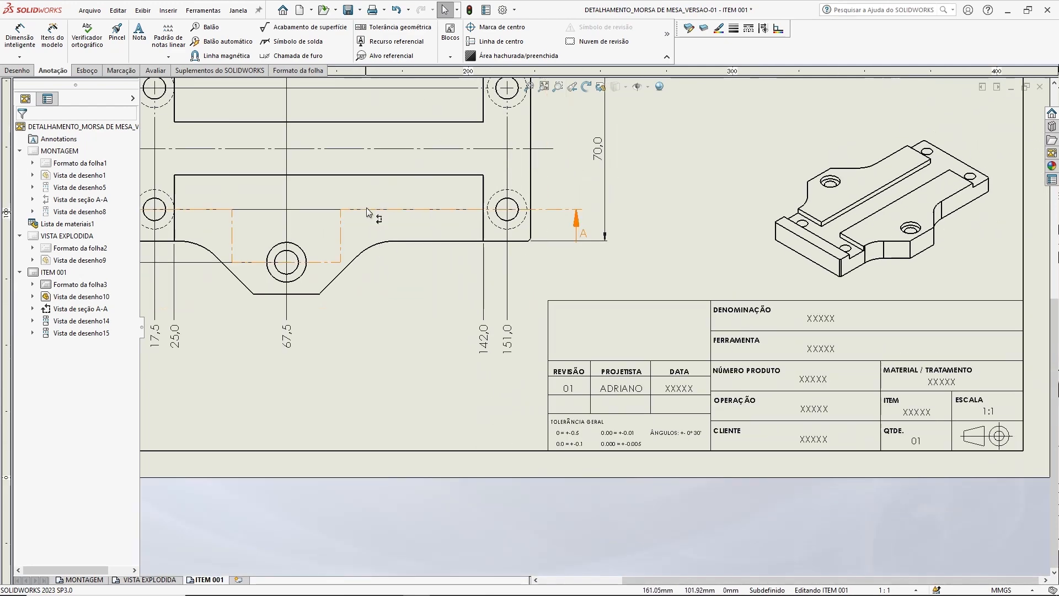
scroll(677, 457, down, 5)
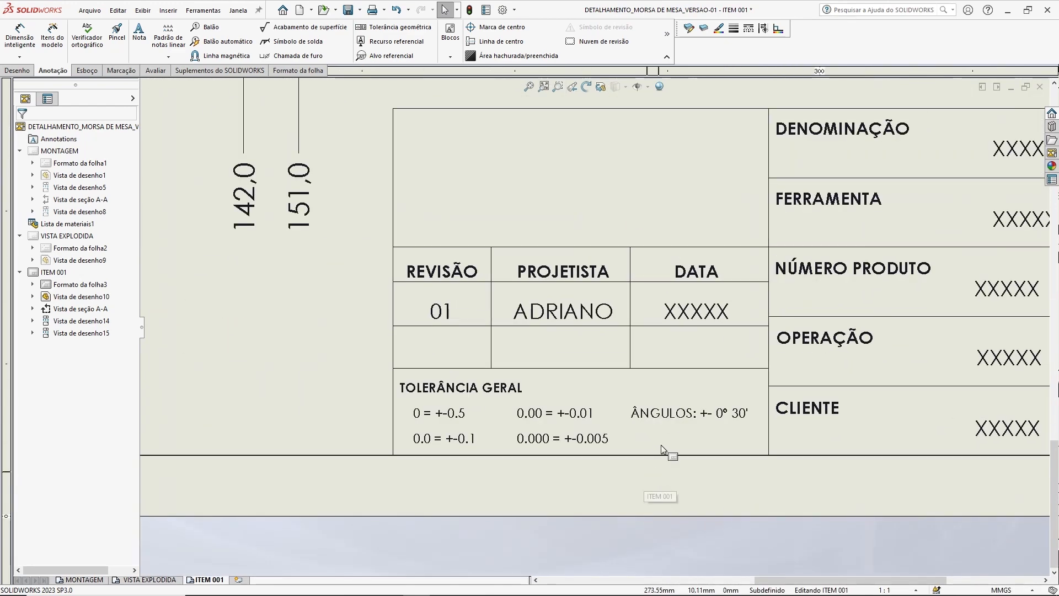
scroll(459, 423, up, 5)
scroll(504, 267, down, 3)
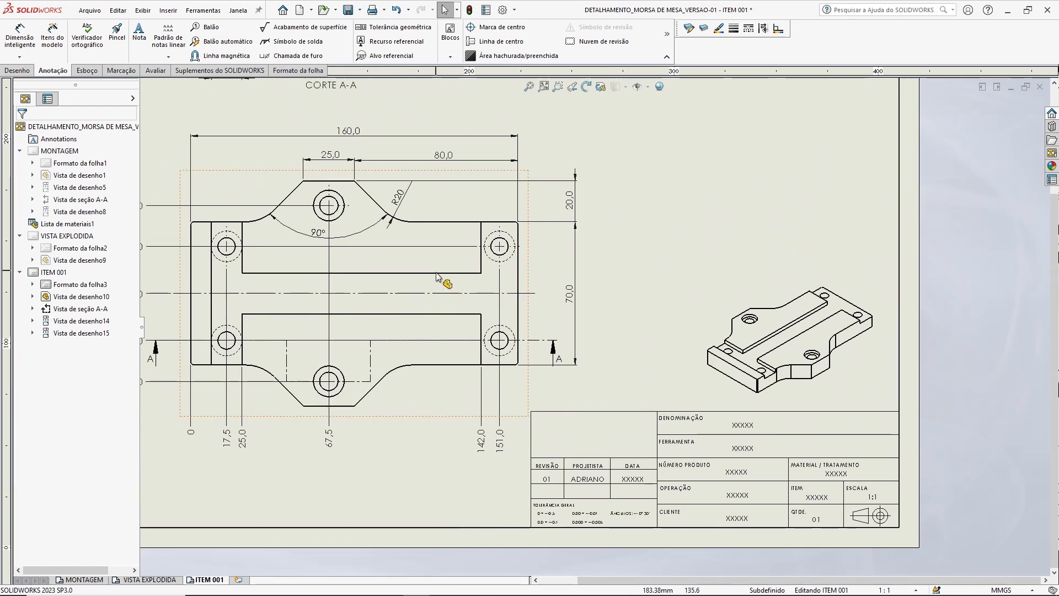
scroll(671, 252, up, 3)
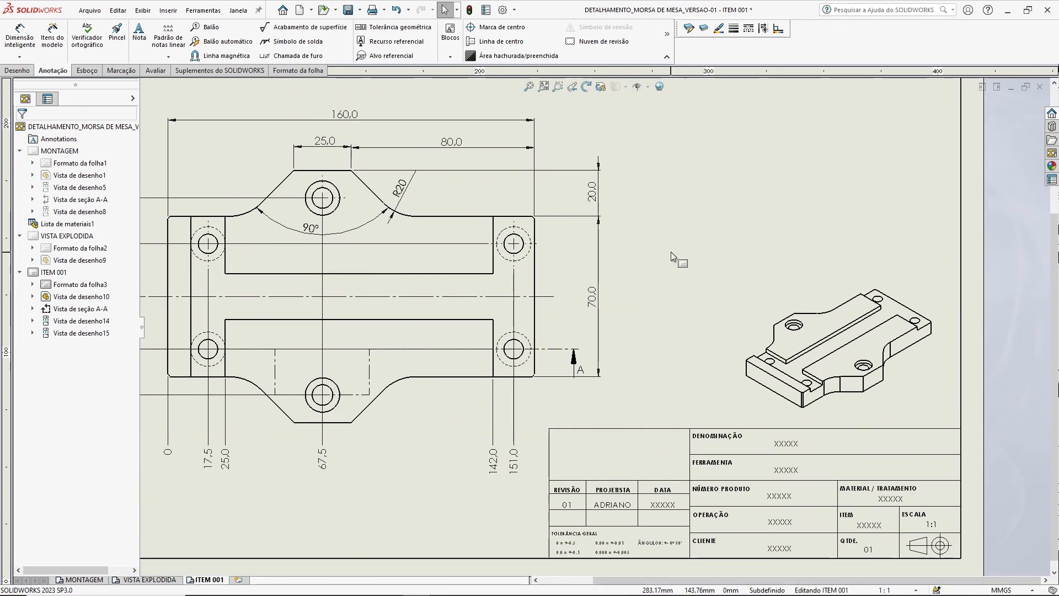
scroll(767, 317, down, 5)
middle_drag(779, 305, 788, 326)
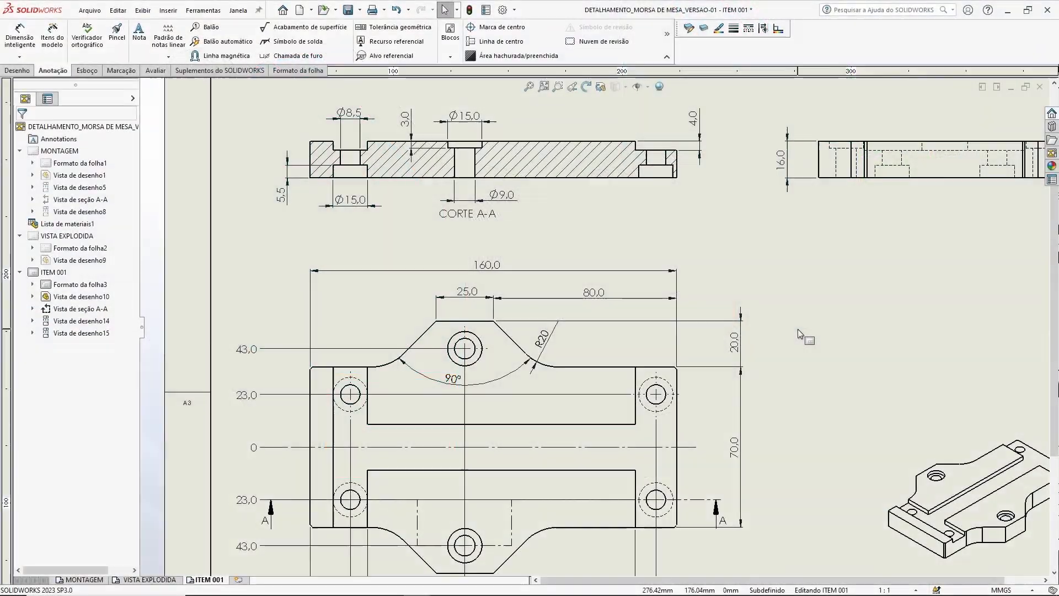
- Dimension the width of the central slot in the top view, placing it beside the part's right edge
middle_drag(791, 423, 751, 293)
scroll(603, 353, down, 1)
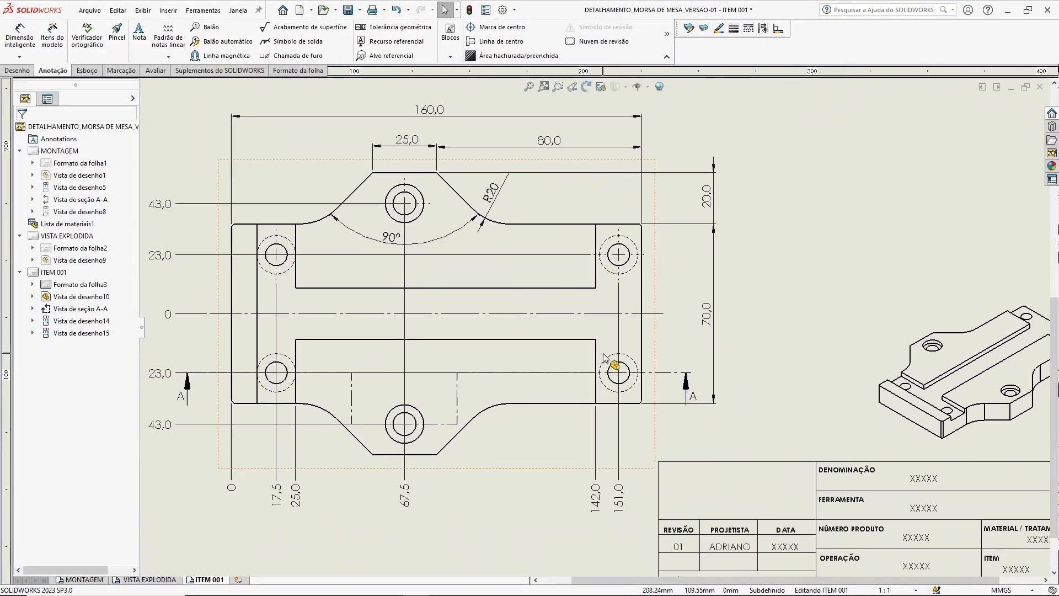
click(20, 35)
click(534, 287)
click(533, 339)
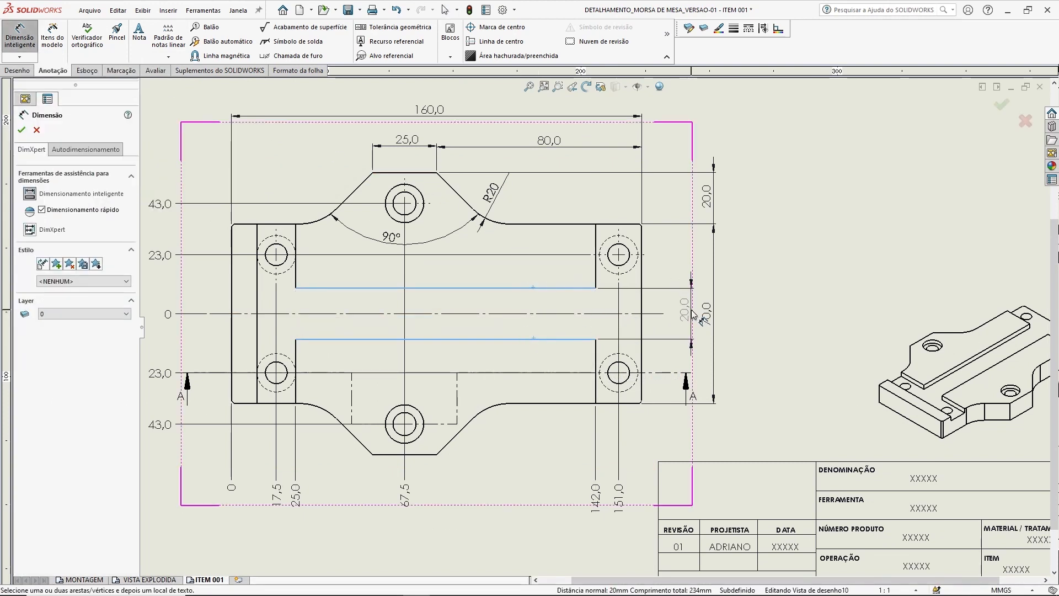
click(694, 315)
key(Escape)
- Move the 70,0 height dimension and the 20,0 dimension above it farther out from the top view
drag(720, 316, 742, 315)
drag(715, 200, 733, 198)
key(Escape)
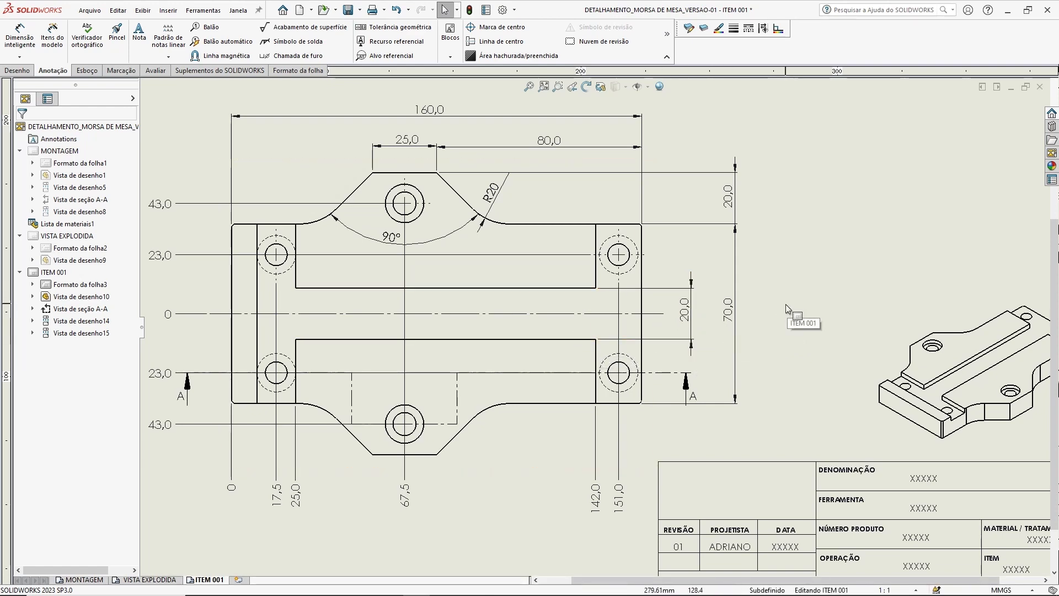
- Give the slot width dimension a bilateral tolerance with upper deviation 0.03 mm and set its precision to 0,12
scroll(786, 306, down, 2)
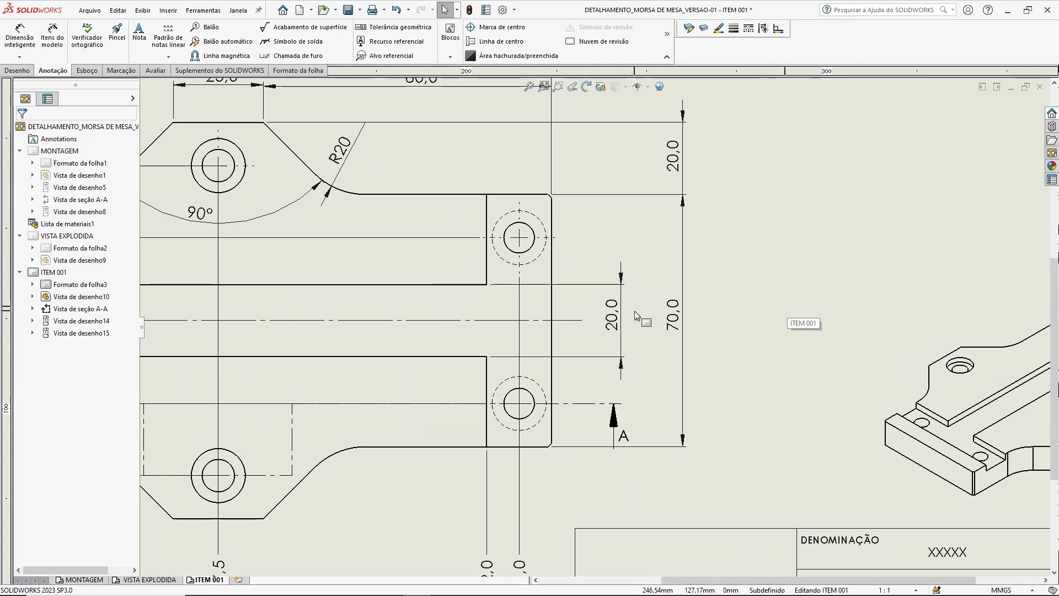
click(618, 316)
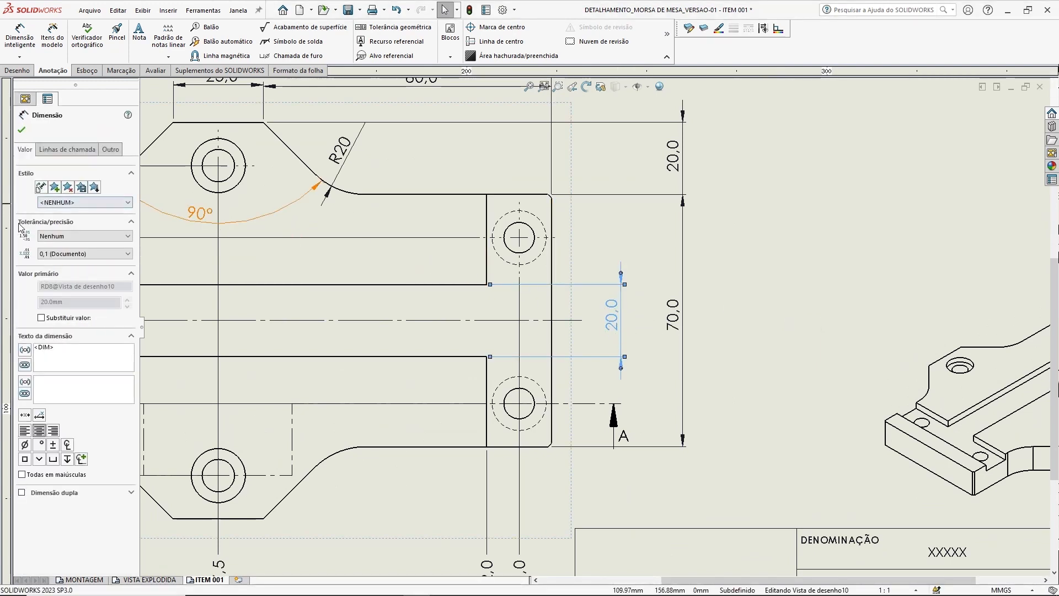
click(56, 237)
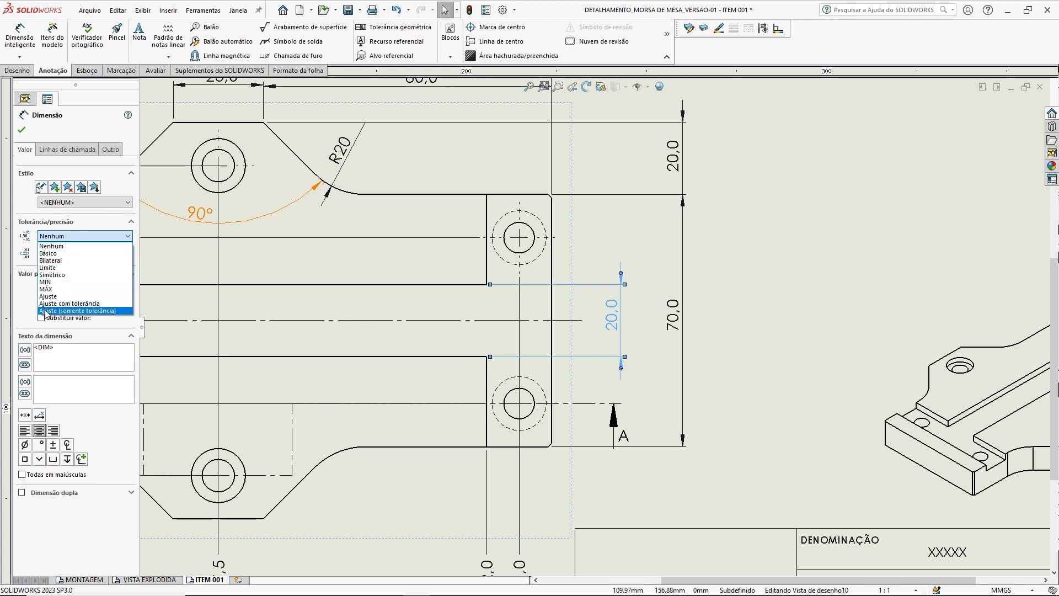
click(57, 262)
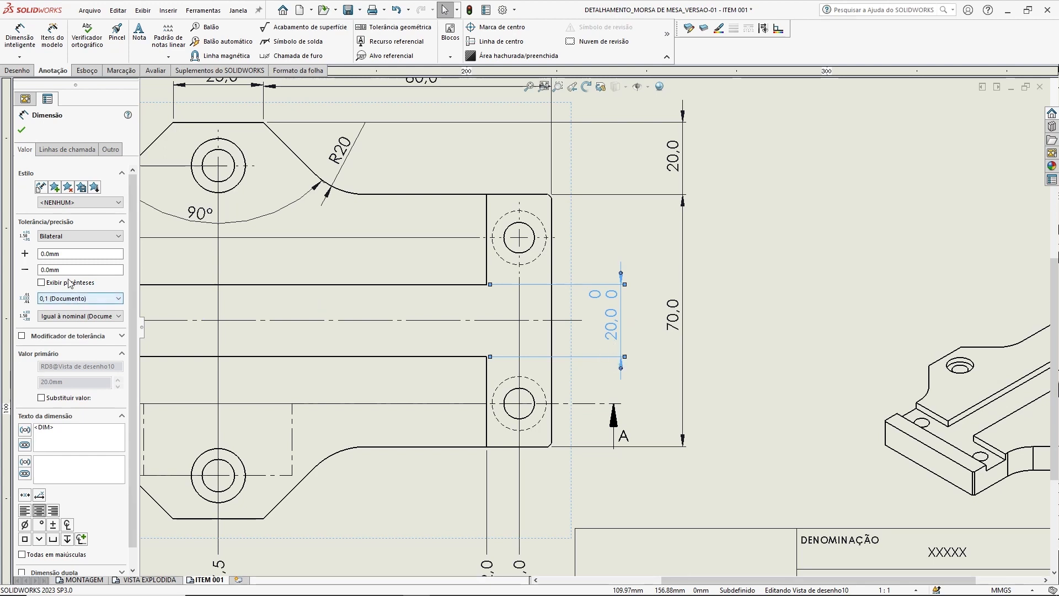
click(50, 270)
click(48, 255)
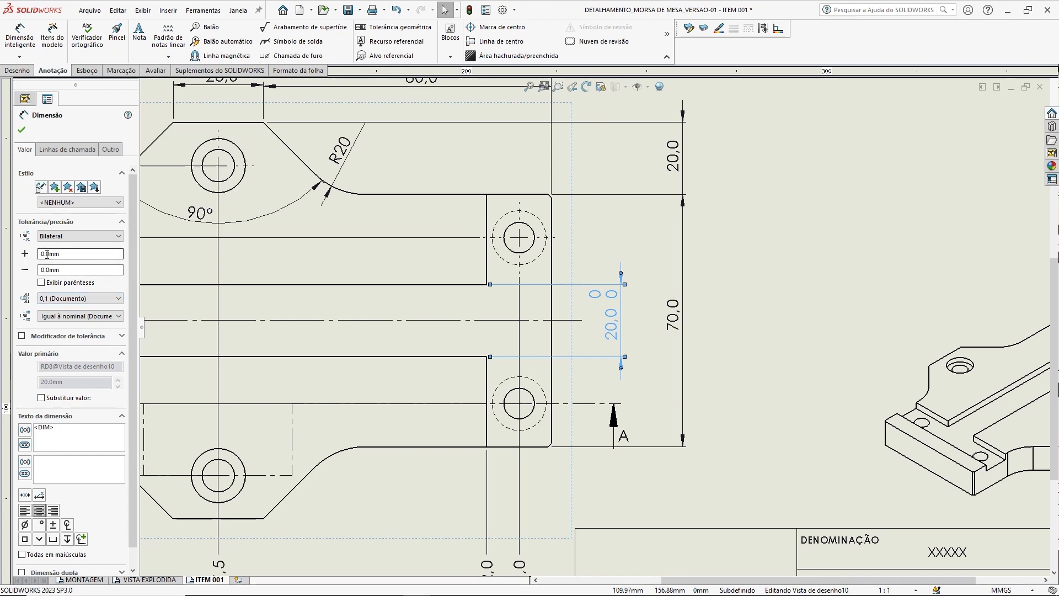
drag(47, 254, 73, 254)
click(52, 270)
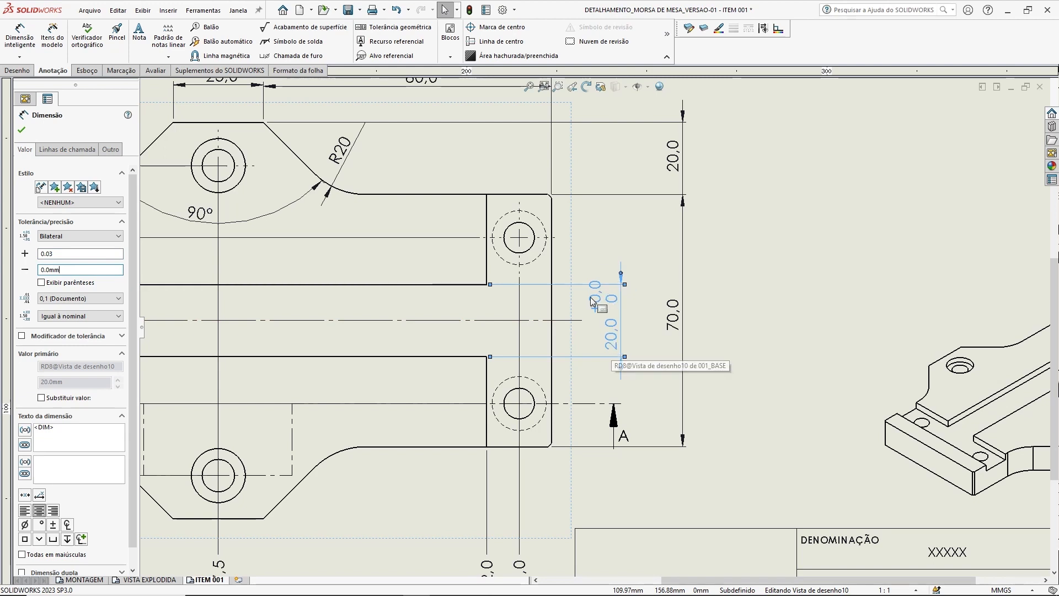
click(79, 300)
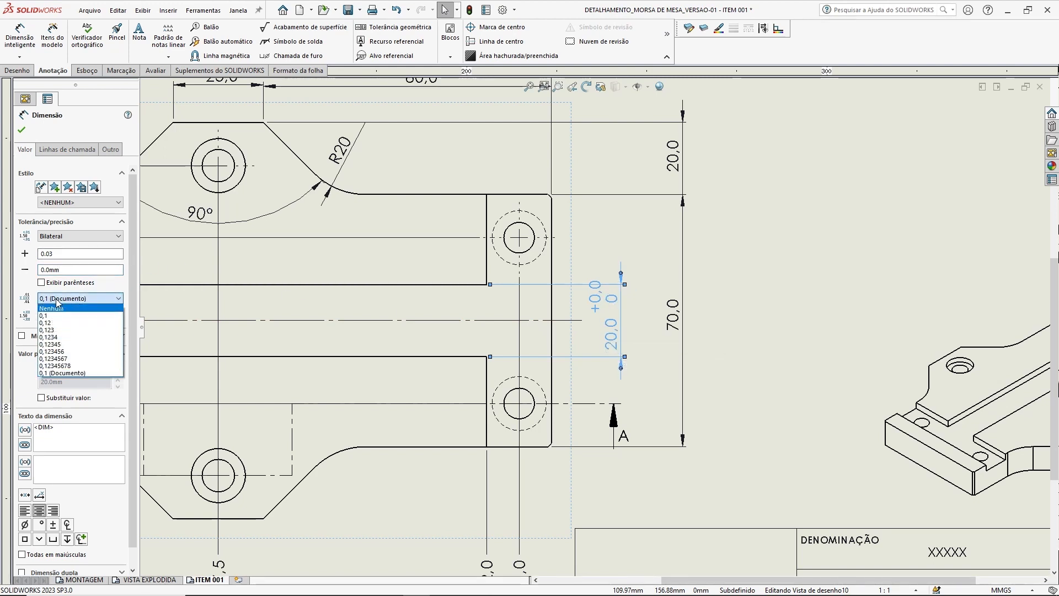
click(49, 323)
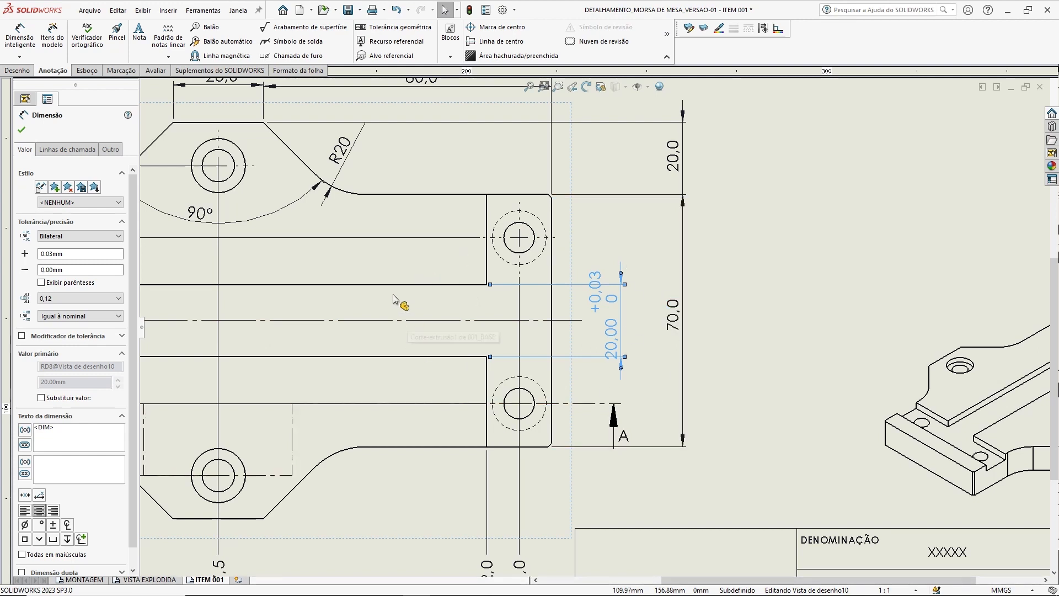
- Set the slot width's tolerance deviations to +0.06 mm upper and +0.03 mm lower
click(42, 269)
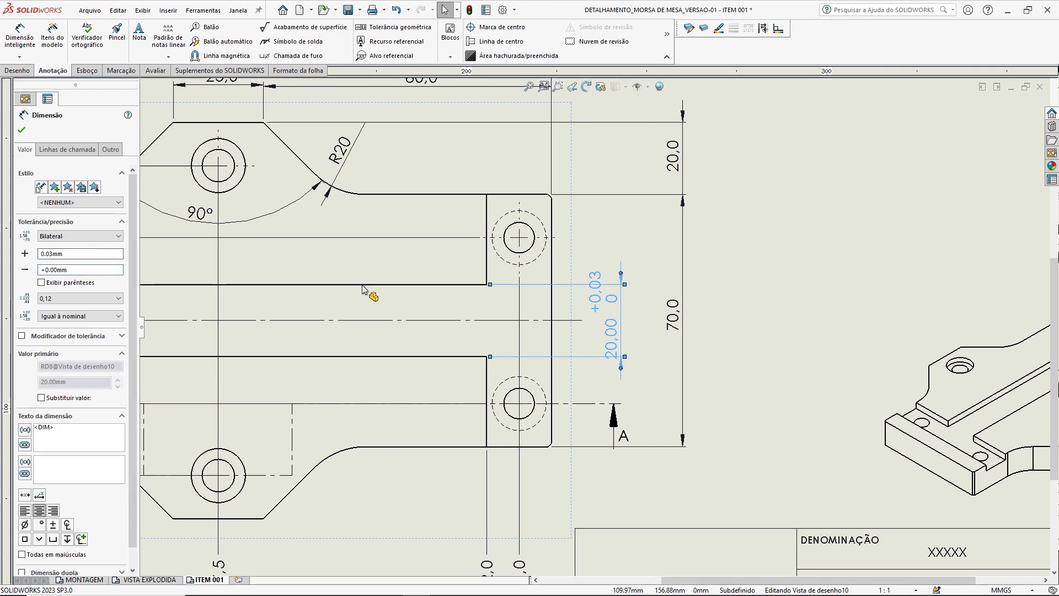
drag(53, 270, 132, 277)
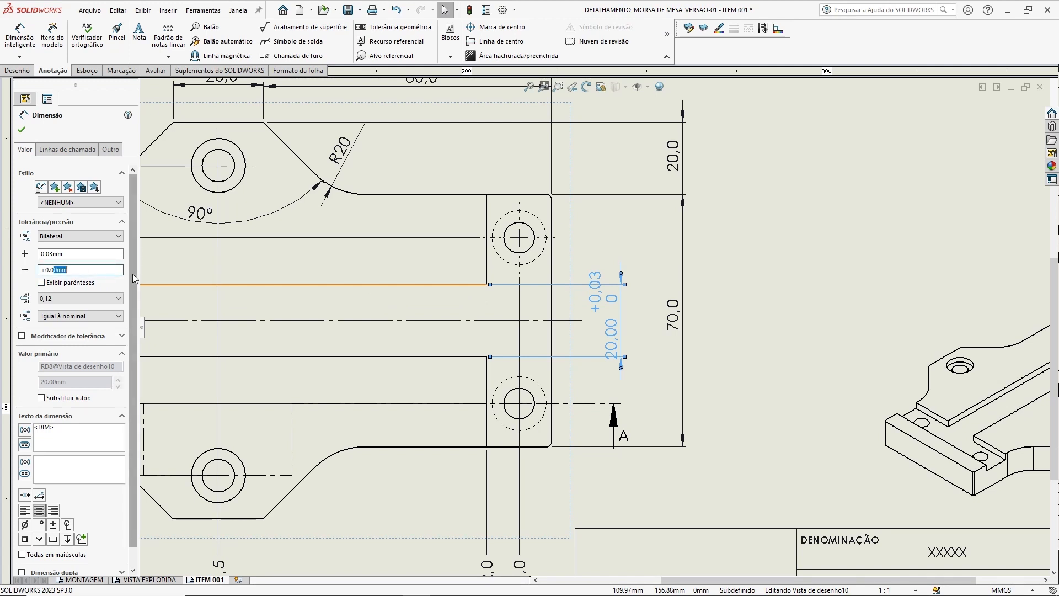
text(3)
drag(48, 253, 108, 253)
text(6)
click(87, 271)
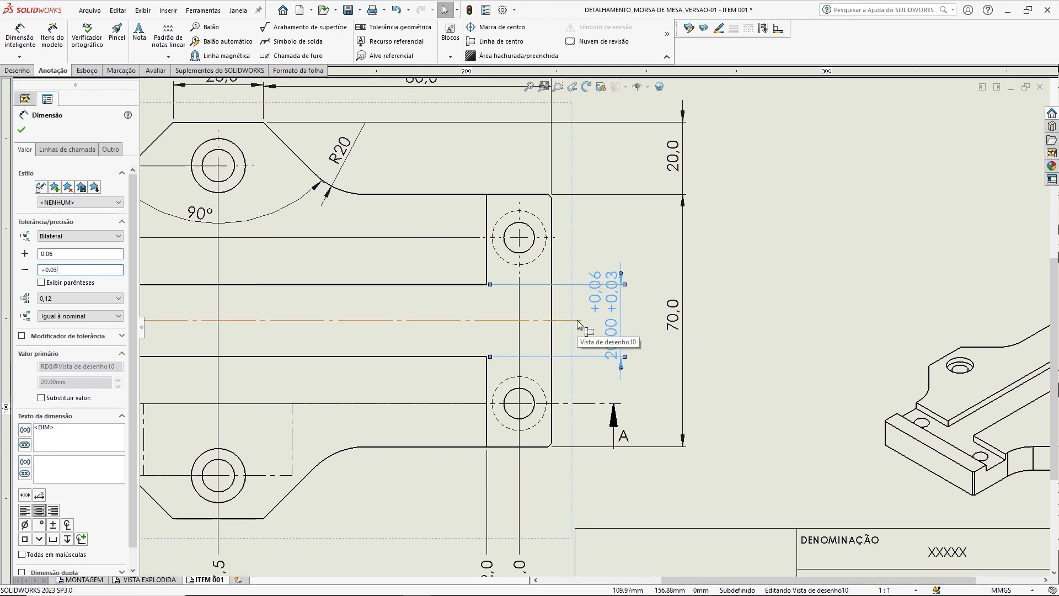
- Move the slot width and 70,0 height dimensions closer to the part
scroll(647, 337, up, 3)
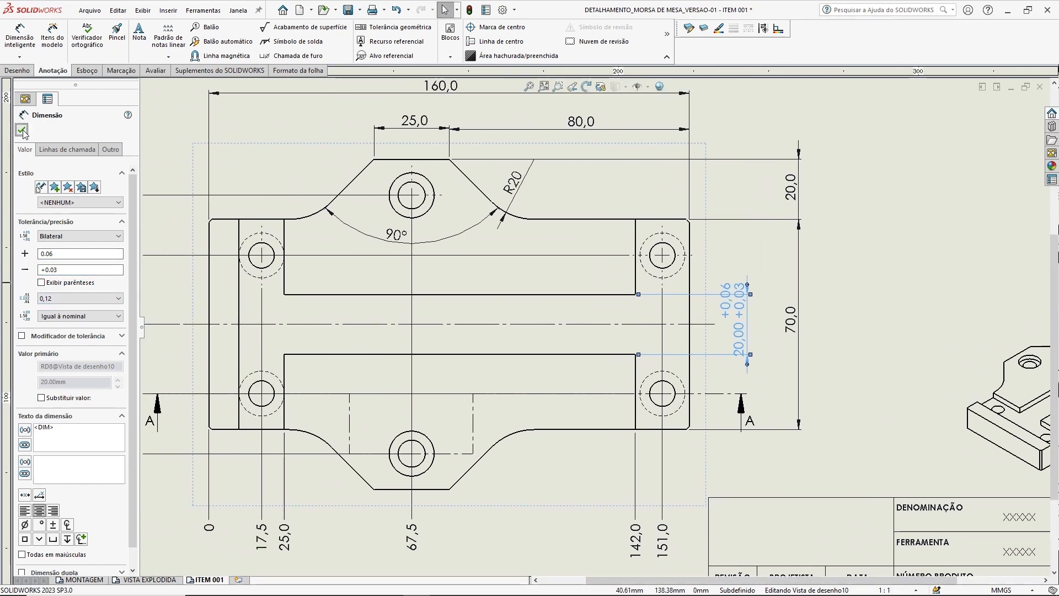
click(810, 231)
drag(713, 326, 724, 326)
click(802, 310)
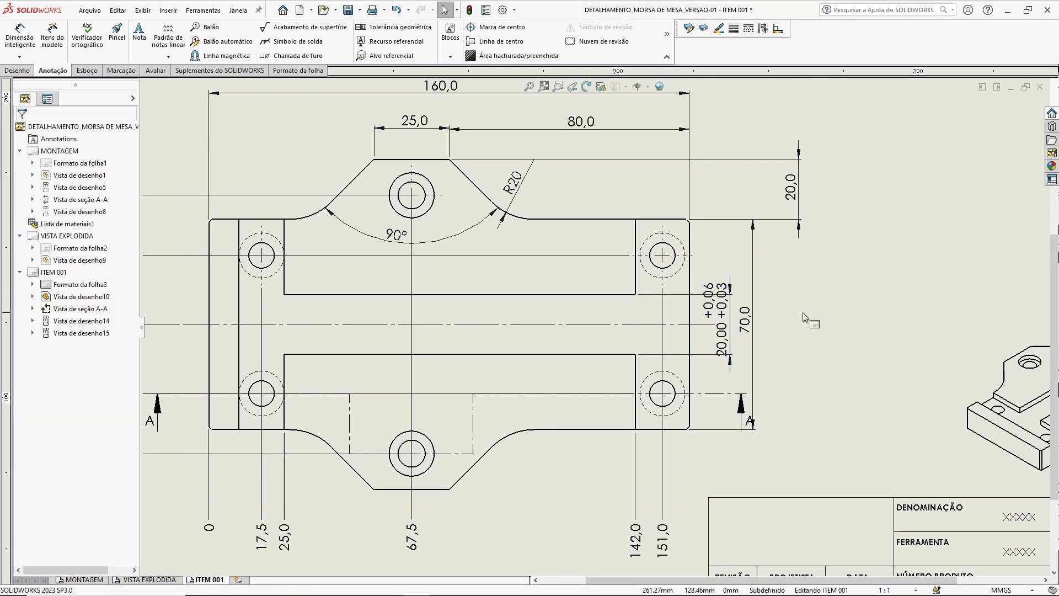
- Set the slot width's unit precision to Nenhum and its tolerance precision to 0,12
scroll(780, 345, down, 2)
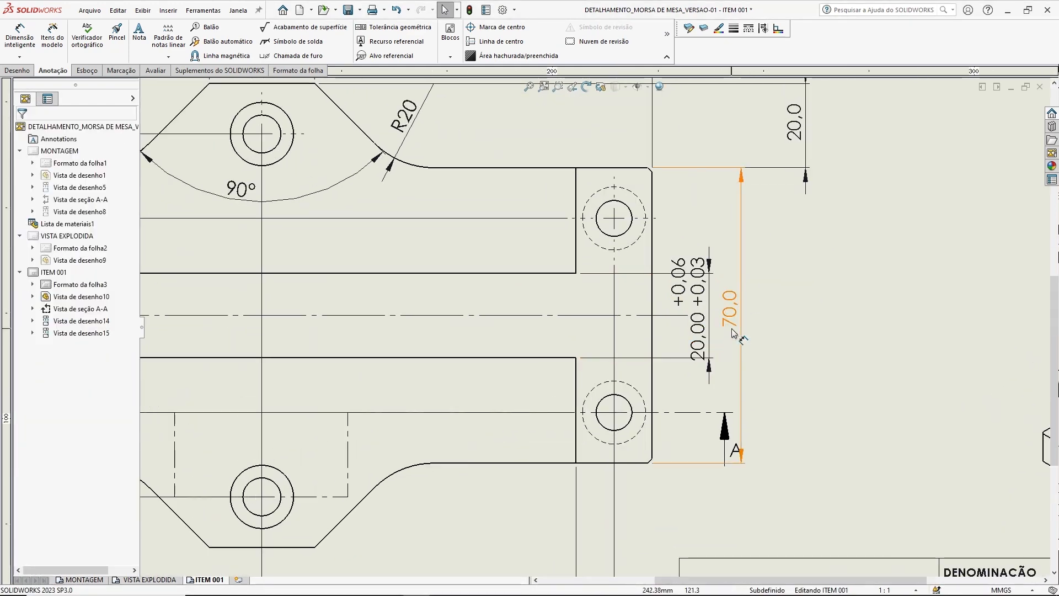
click(698, 331)
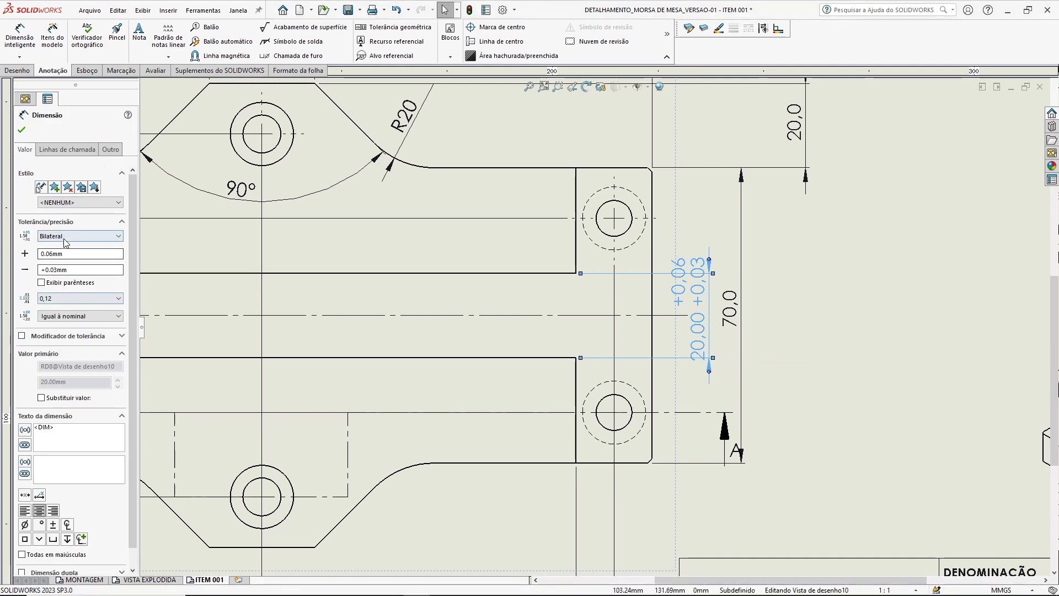
click(62, 298)
click(52, 308)
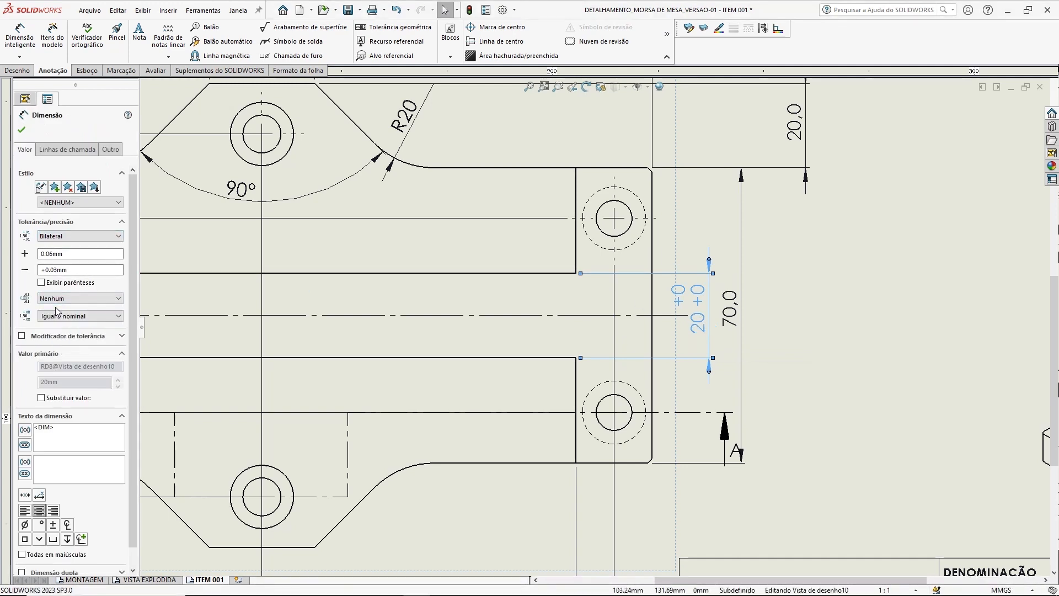
click(71, 318)
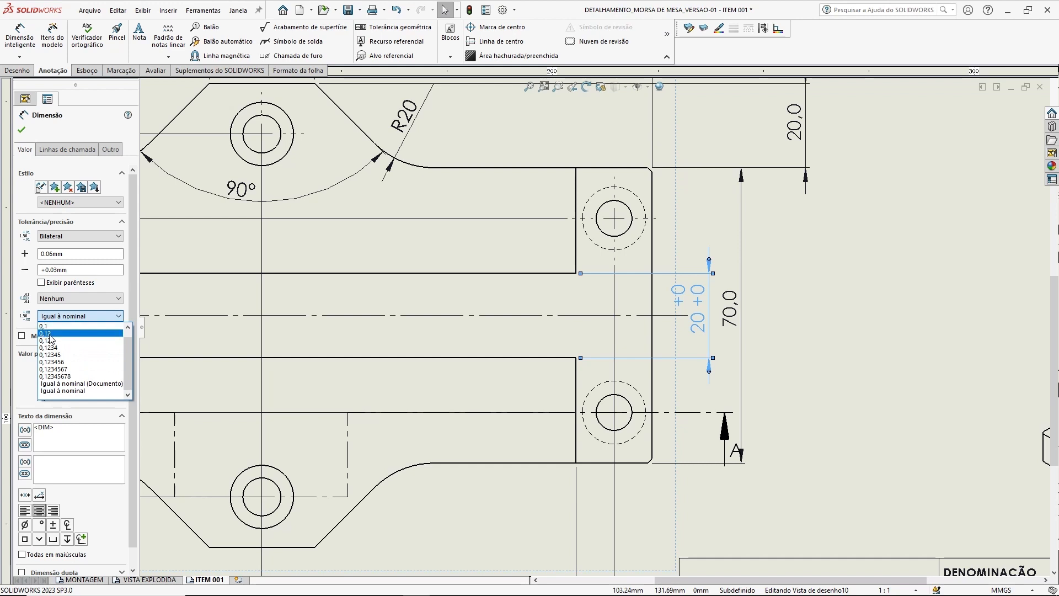
click(55, 334)
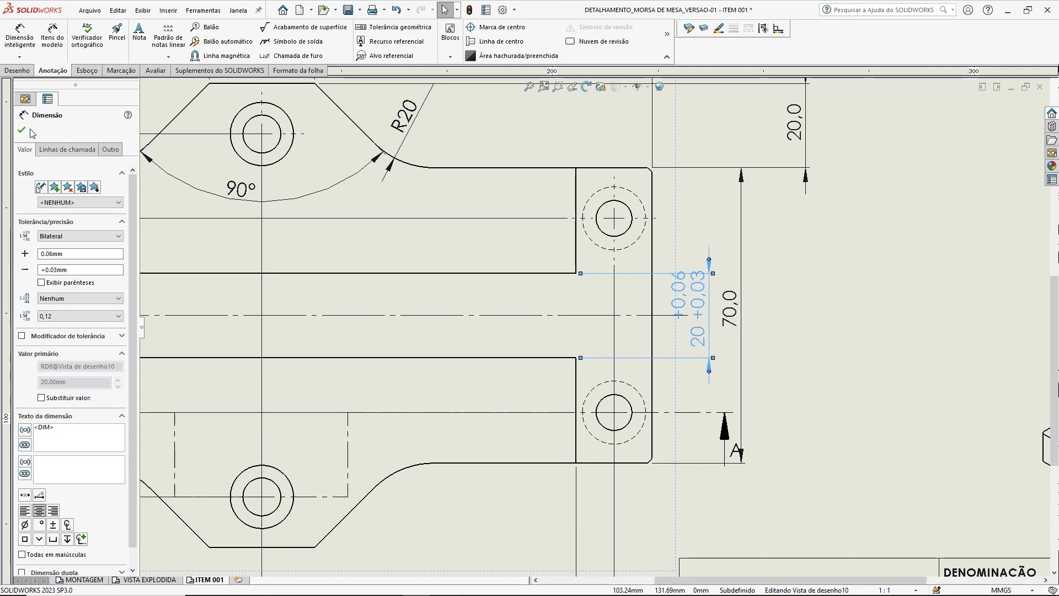
click(829, 279)
- Move the 70,0 dimension out in line with the upper 20,0 dimension and shift the slot width dimension outward
drag(724, 310, 799, 316)
click(728, 325)
drag(696, 316, 756, 318)
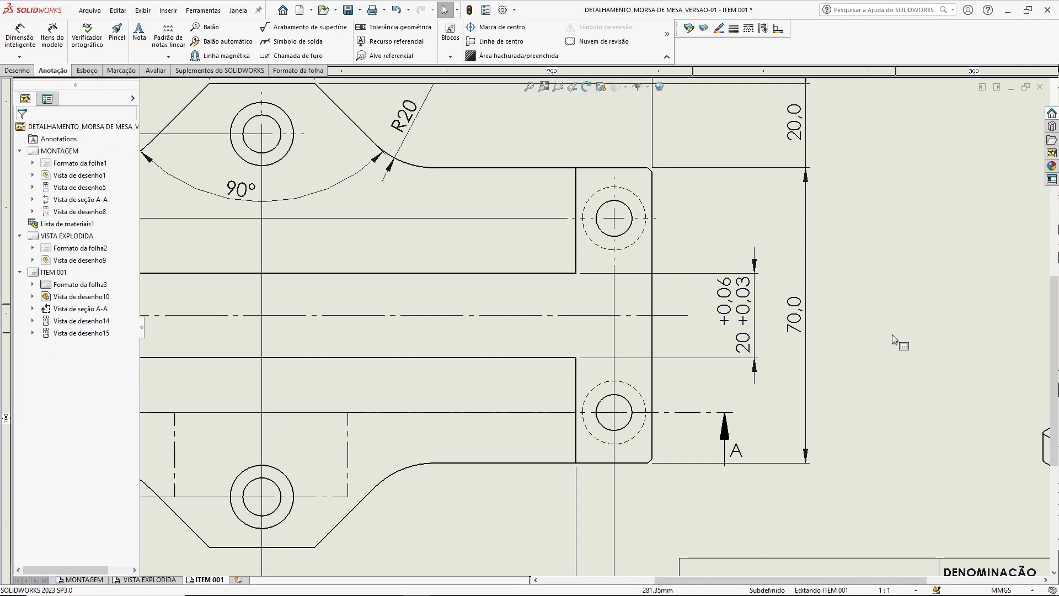
- Dimension the horizontal distance between the left step edge and the slot's left end, placing it above the top view
scroll(879, 336, up, 4)
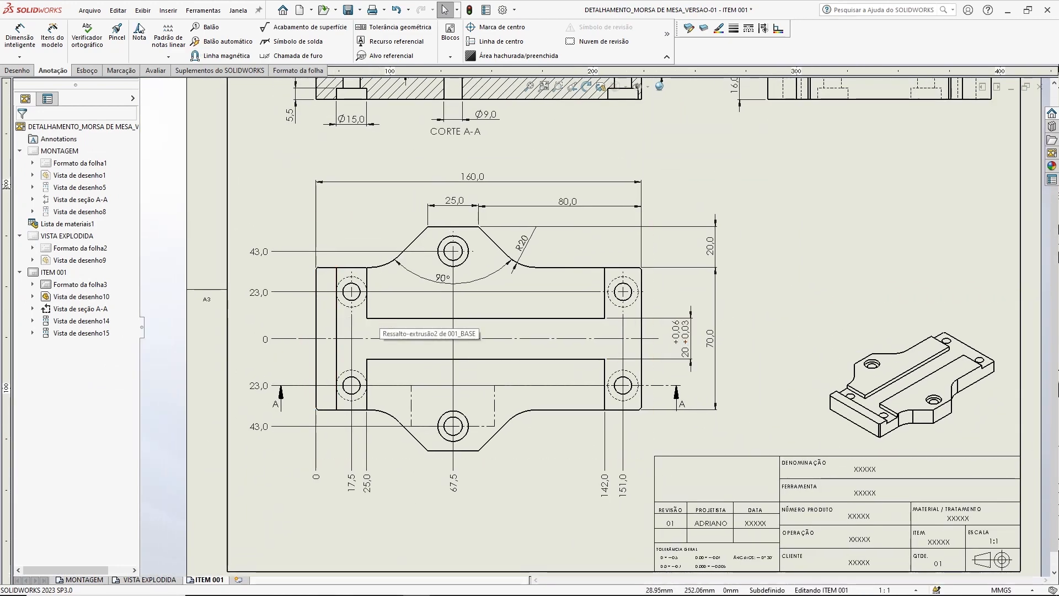
click(19, 36)
click(337, 309)
click(367, 312)
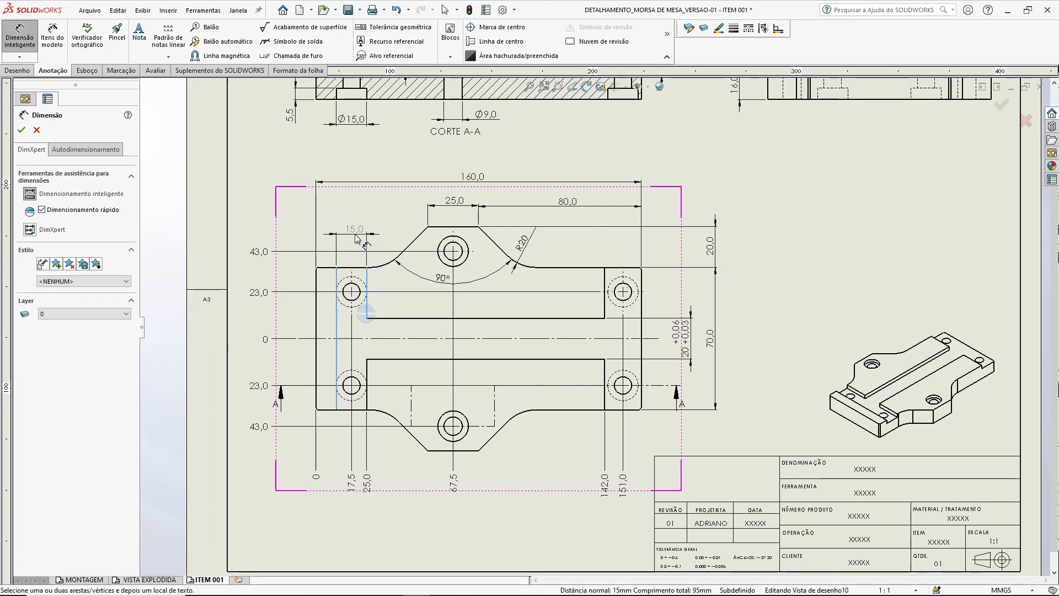
click(353, 243)
key(Escape)
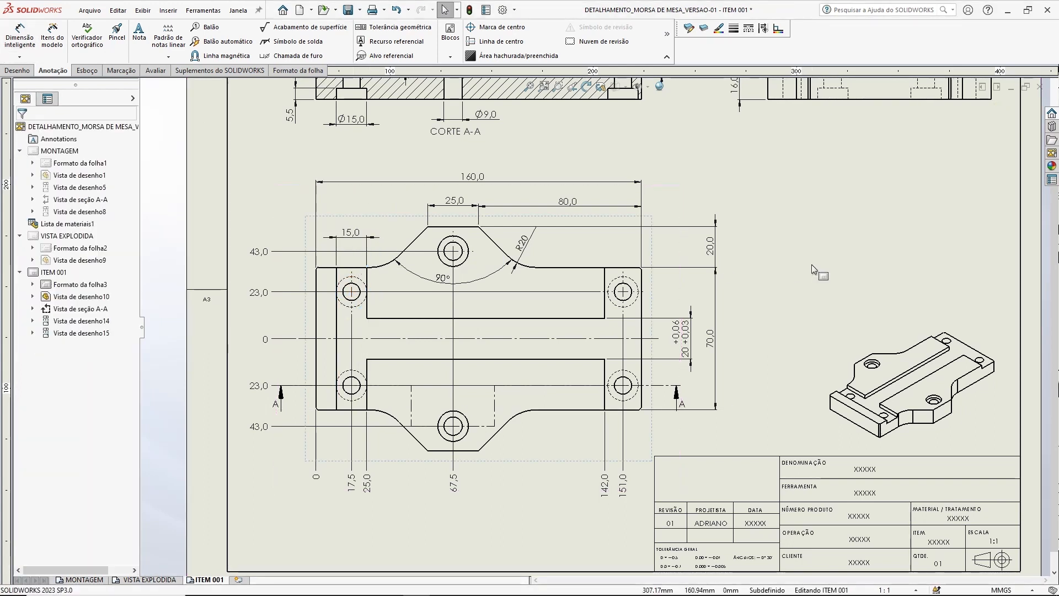
- Copy the slot width dimension's tolerance formatting onto the 15,0 dimension above the top view with the format painter
click(117, 41)
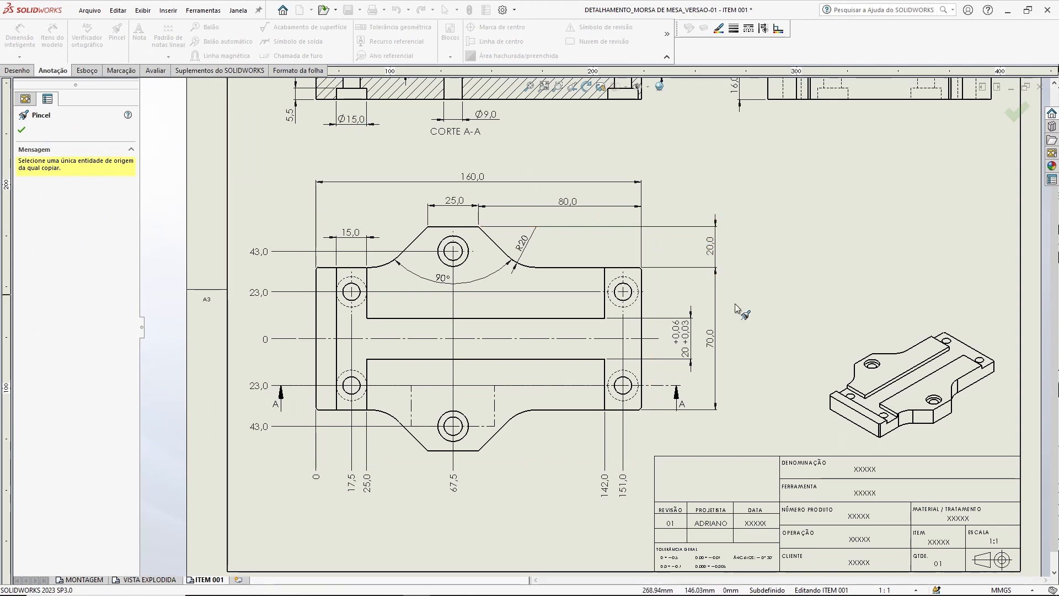
click(690, 337)
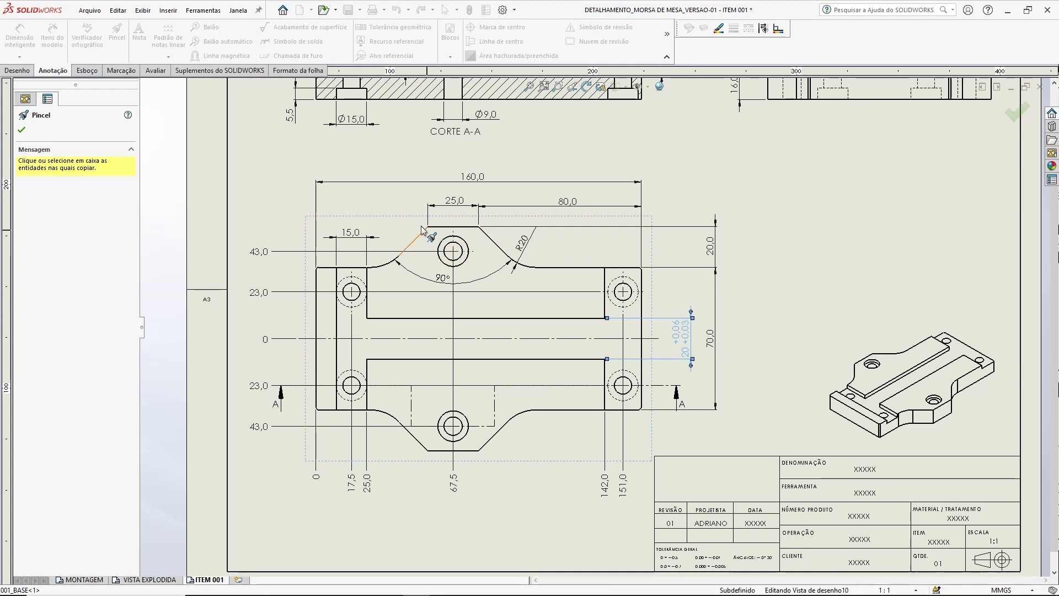
click(359, 236)
key(Escape)
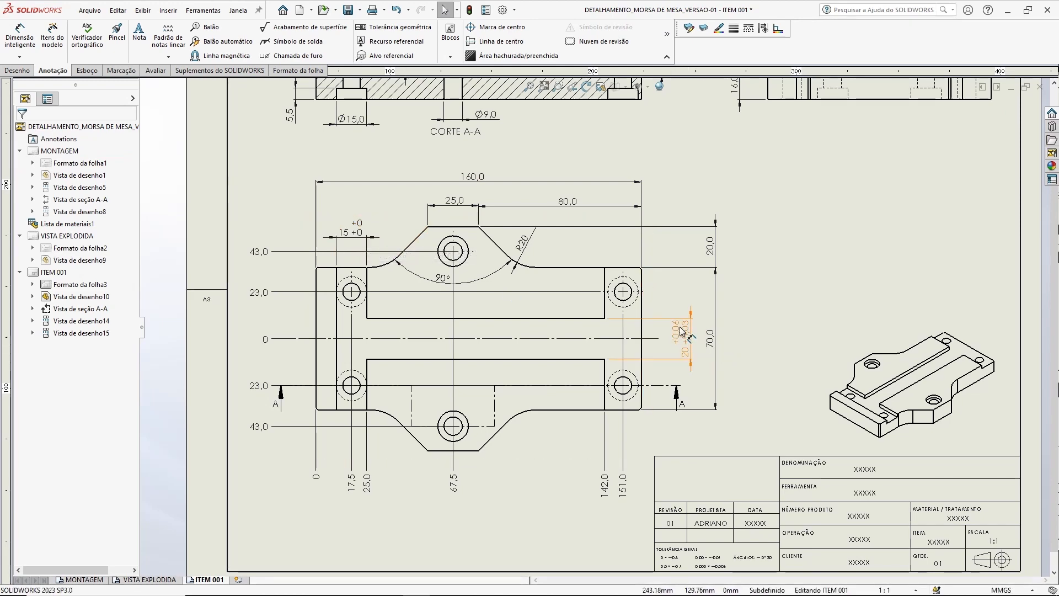
- Set the 15 mm dimension's tolerance precision to 0,12 and move the dimension slightly farther above the top view
click(364, 236)
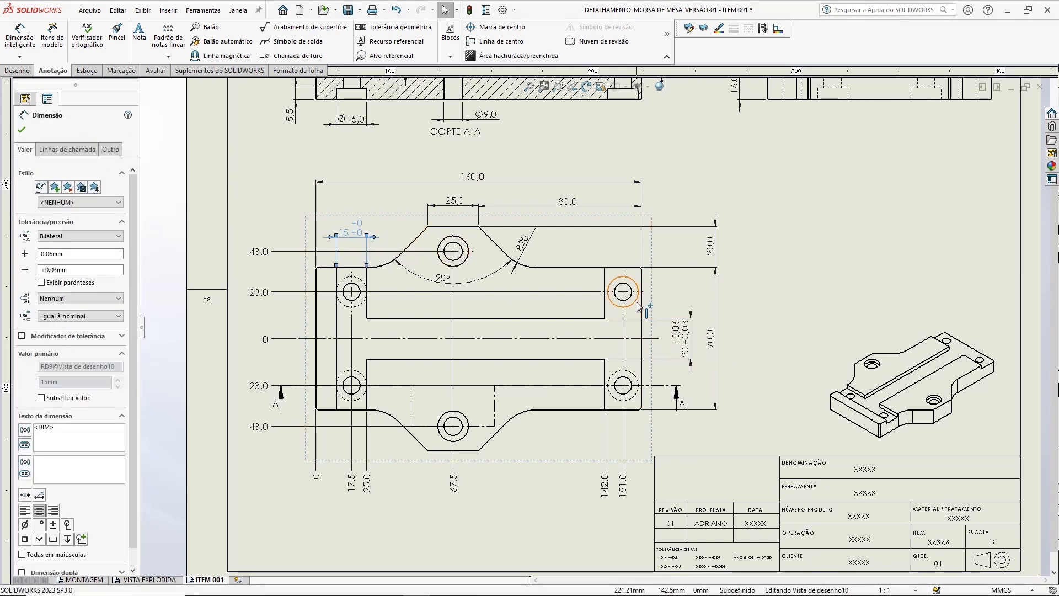
scroll(353, 238, down, 2)
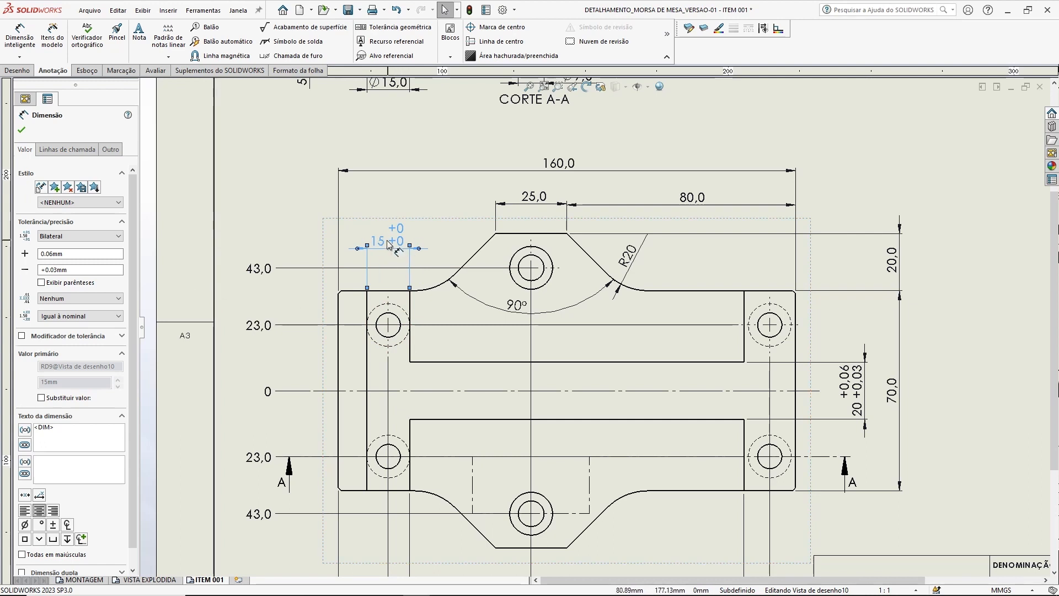
click(67, 315)
click(55, 350)
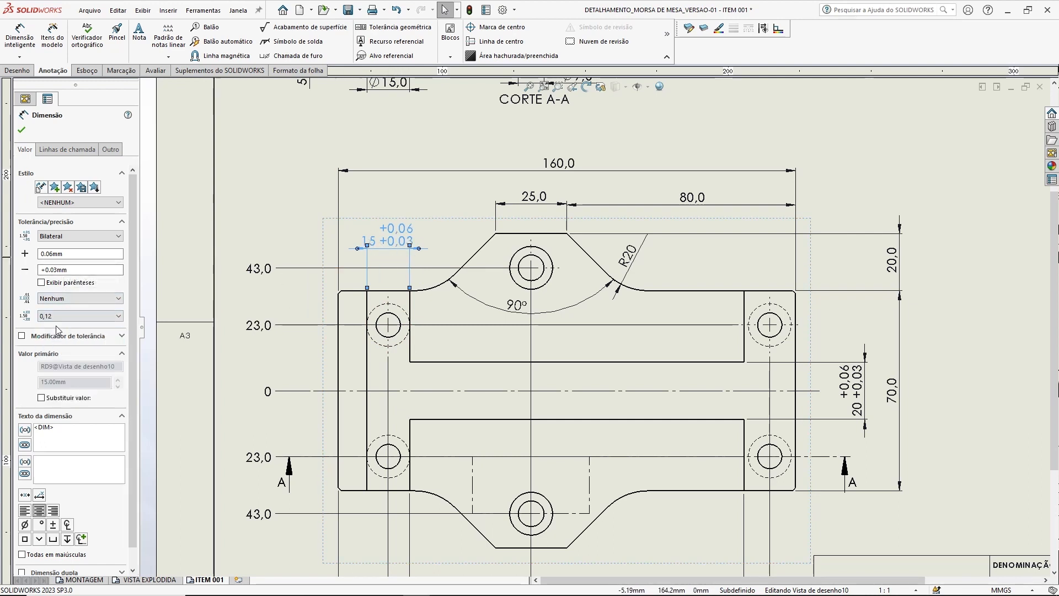
click(22, 129)
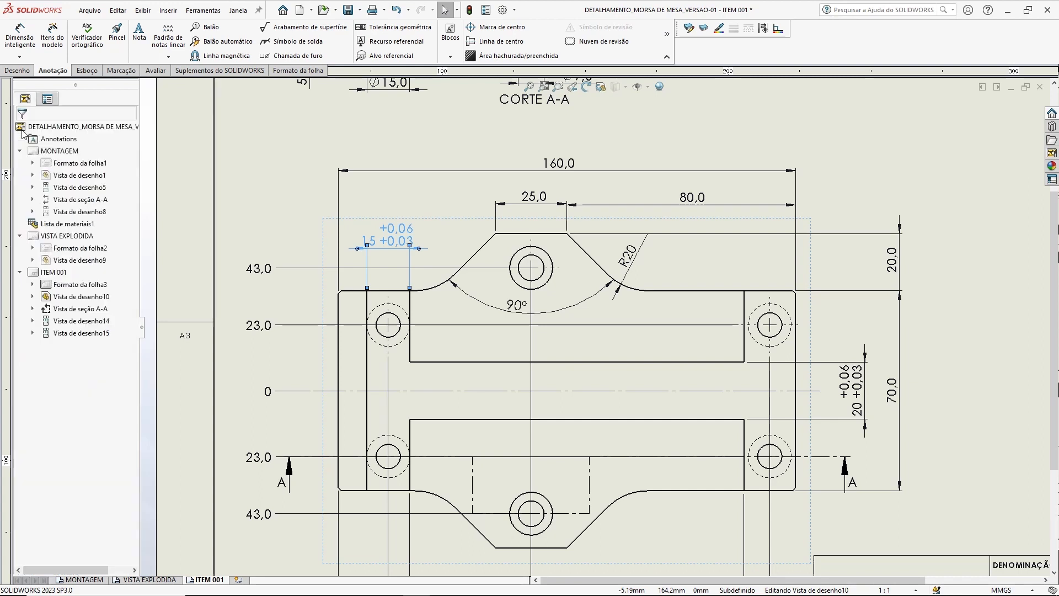
drag(419, 239, 419, 226)
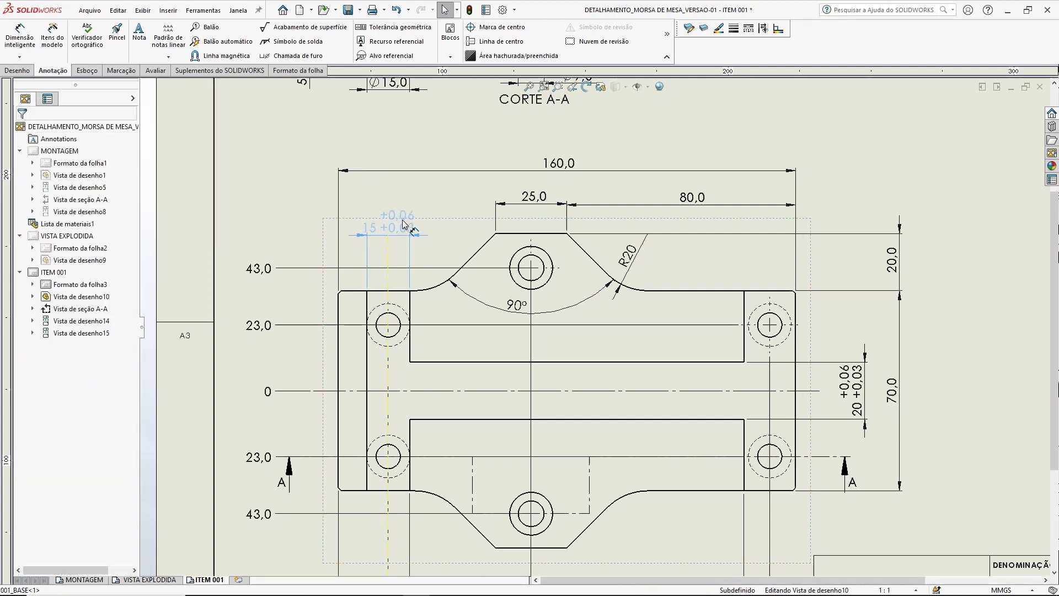
click(955, 326)
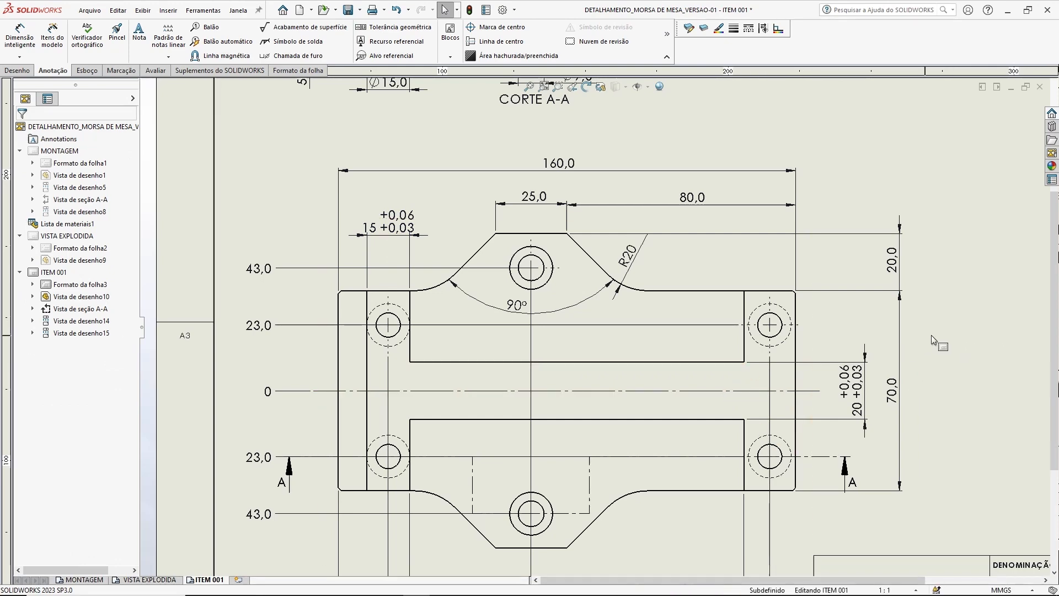
- Rearrange the sheet by shifting the top view and section A-A down, the side view inward, and the isometric view toward the title block
scroll(935, 337, up, 3)
scroll(804, 306, up, 2)
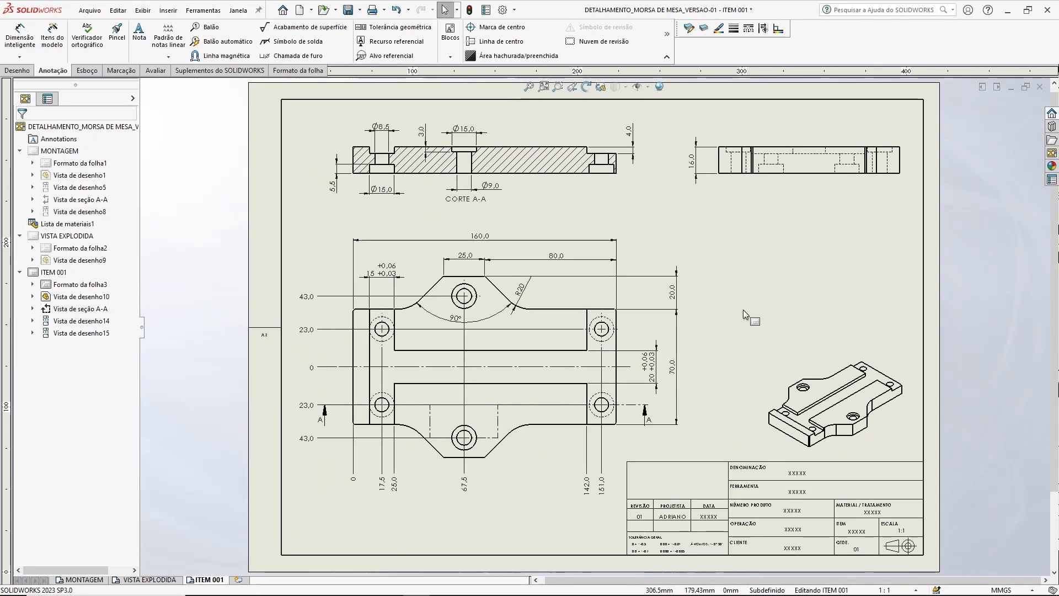
drag(626, 275, 628, 286)
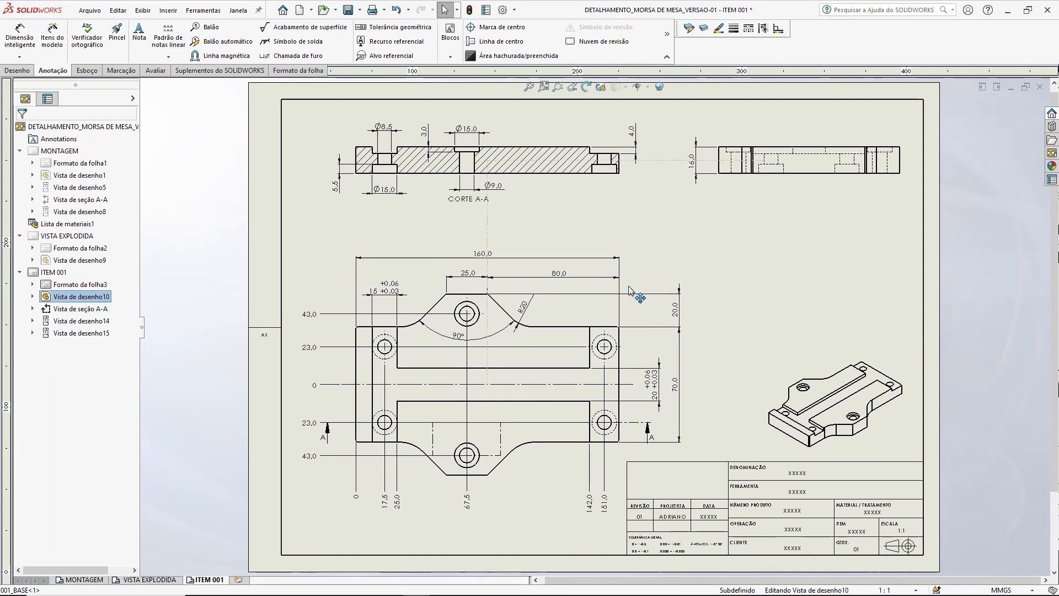
click(622, 188)
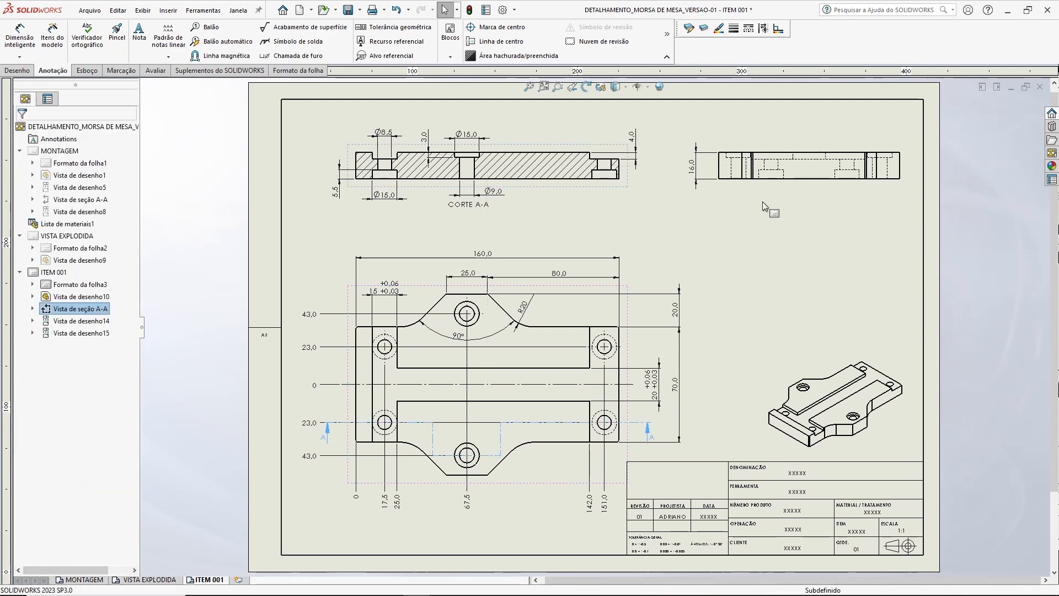
drag(760, 188, 750, 219)
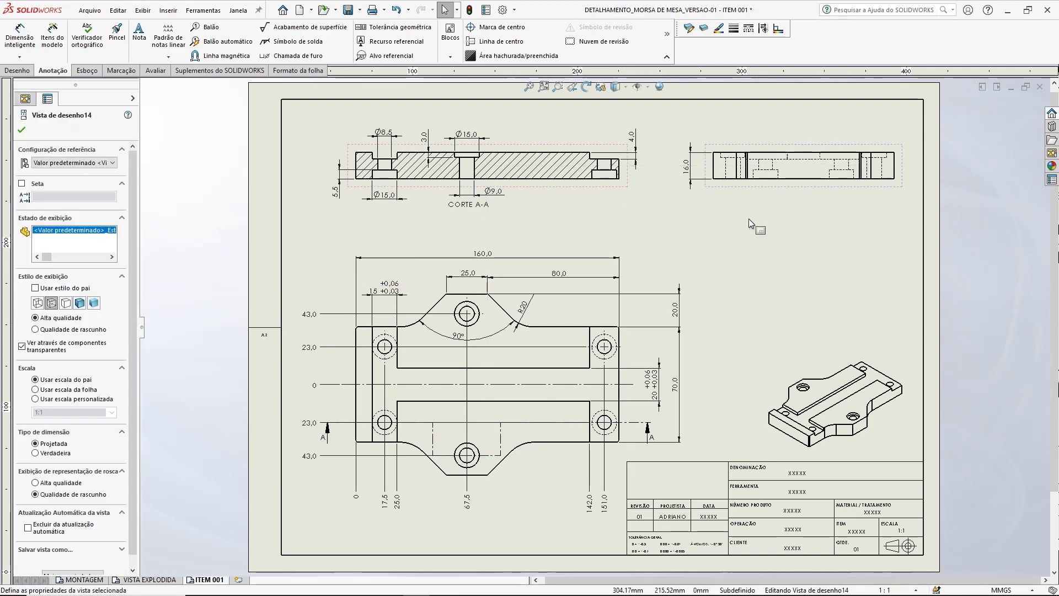
click(1018, 300)
drag(872, 352, 882, 340)
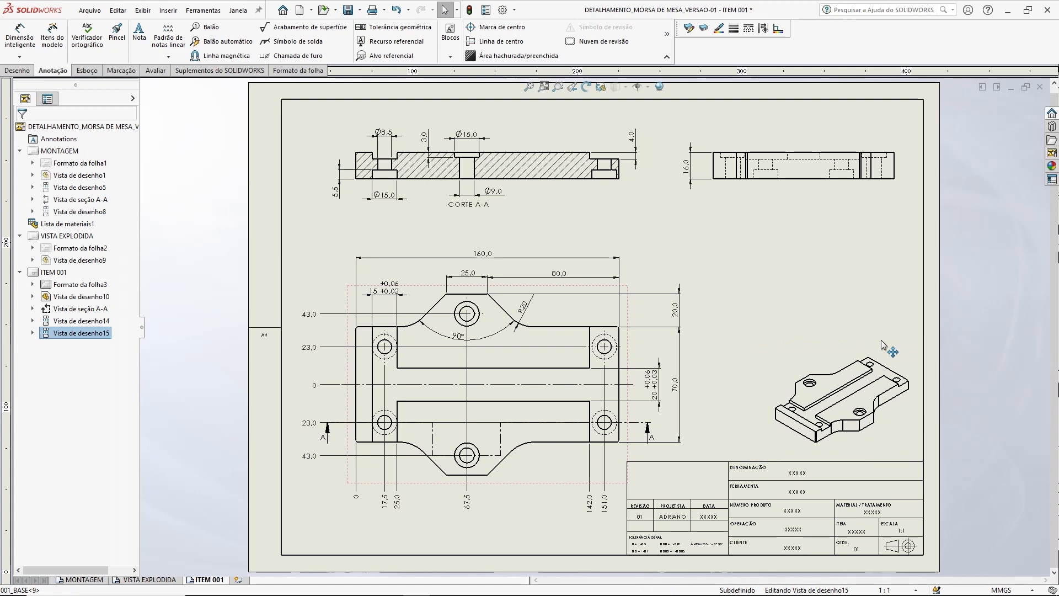
click(971, 251)
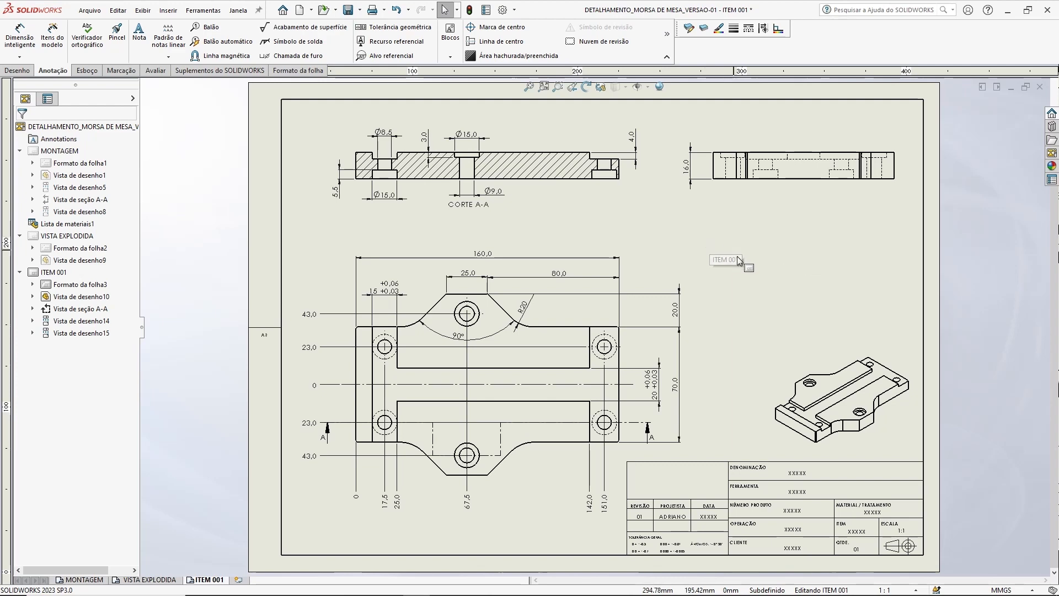
- Edit the ITEM 001 sheet format and set the title block's DENOMINAÇÃO to BASE and FERRAMENTA to "-"
scroll(654, 385, down, 3)
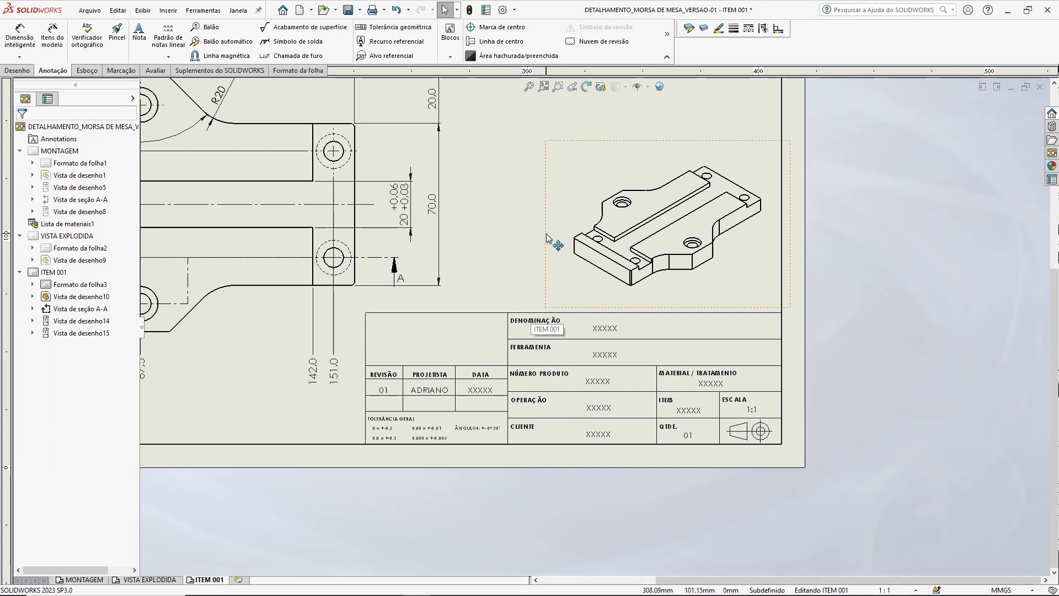
right_click(54, 272)
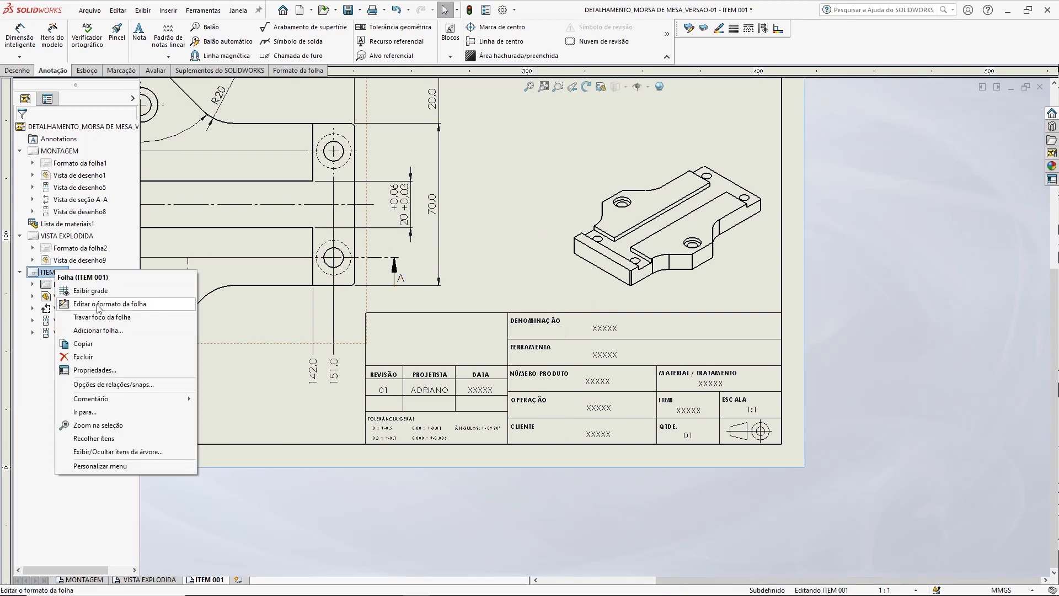
click(66, 303)
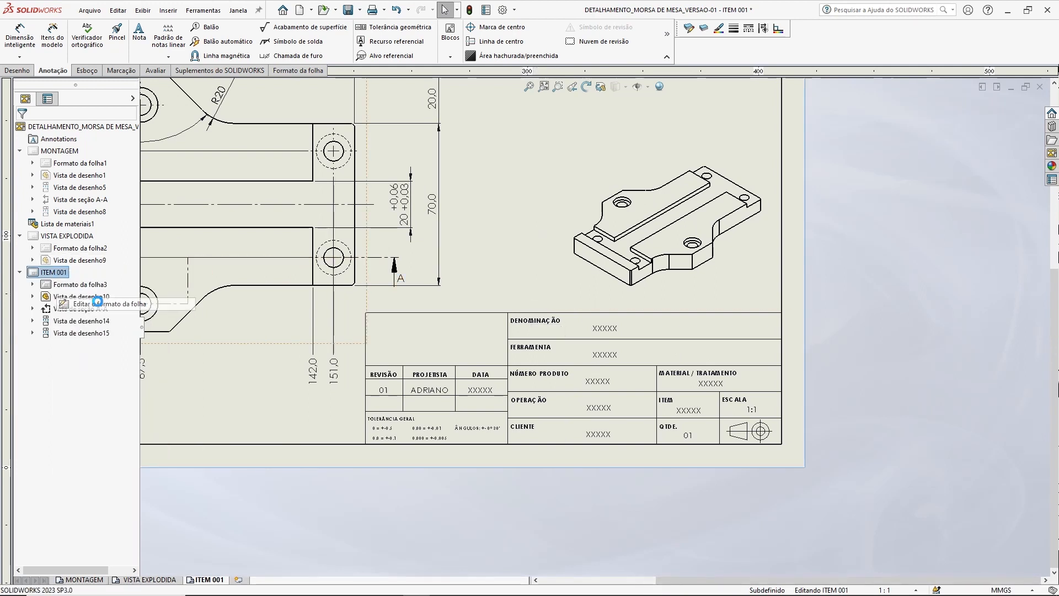
double_click(606, 329)
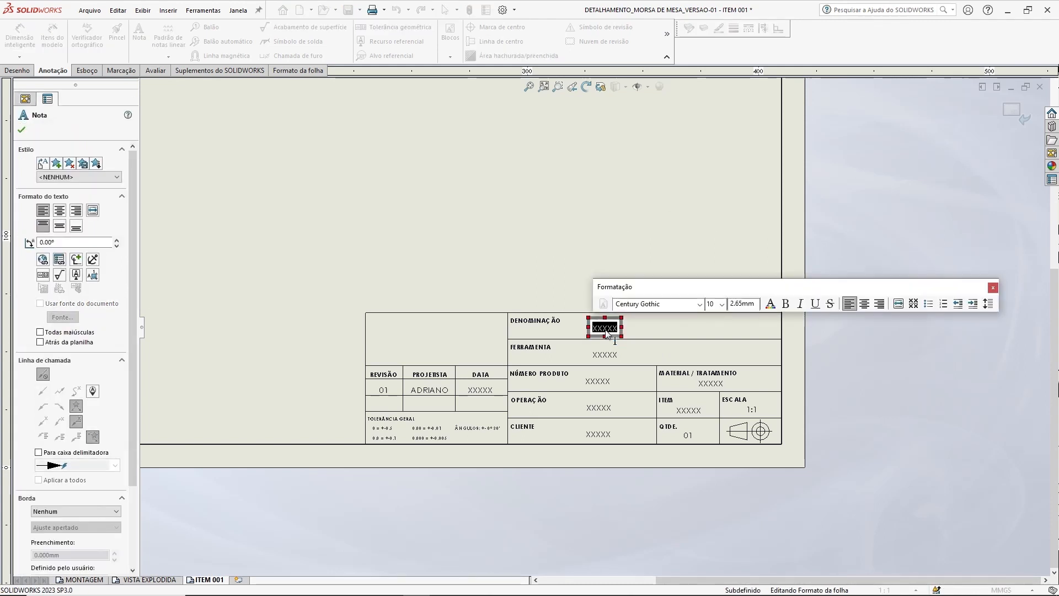
click(585, 243)
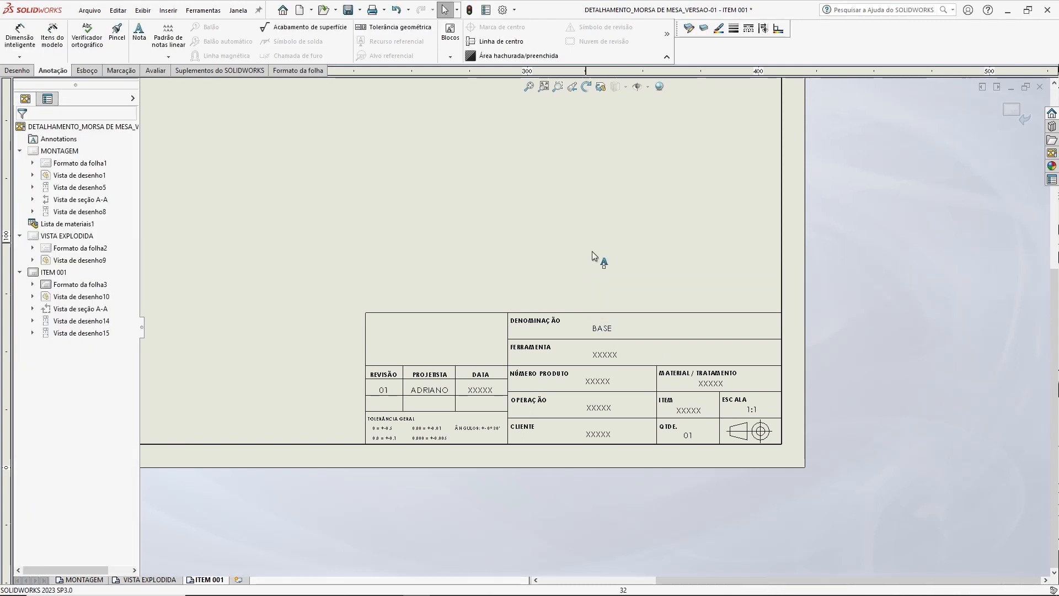
double_click(605, 357)
text(-)
click(600, 478)
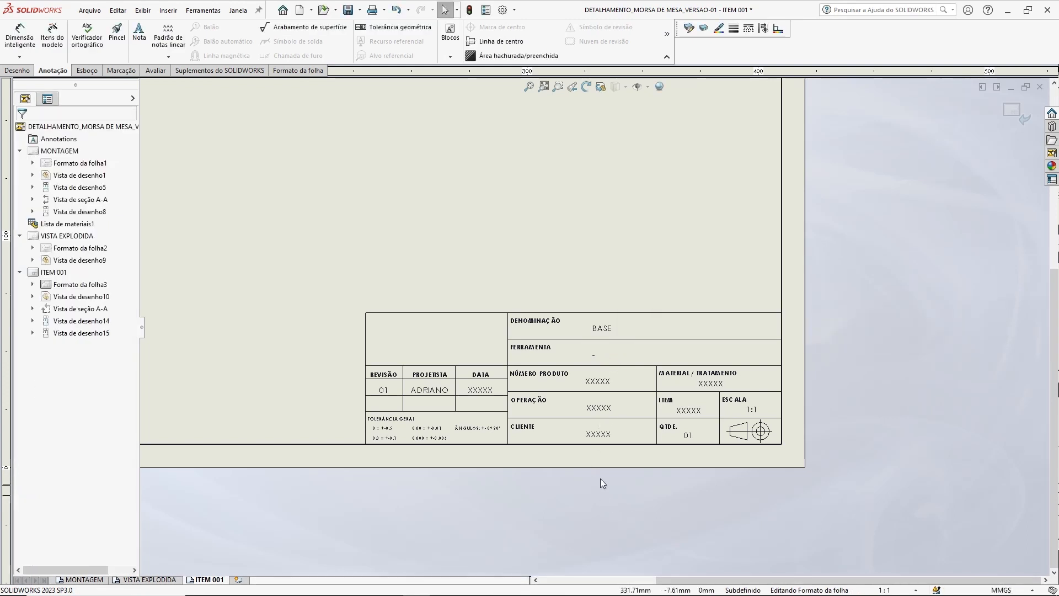
- Set the CLIENTE field to CURSOS REPUXANDO and shift the text so it fits inside its cell
double_click(597, 435)
text(CURSSO REPUXANDO)
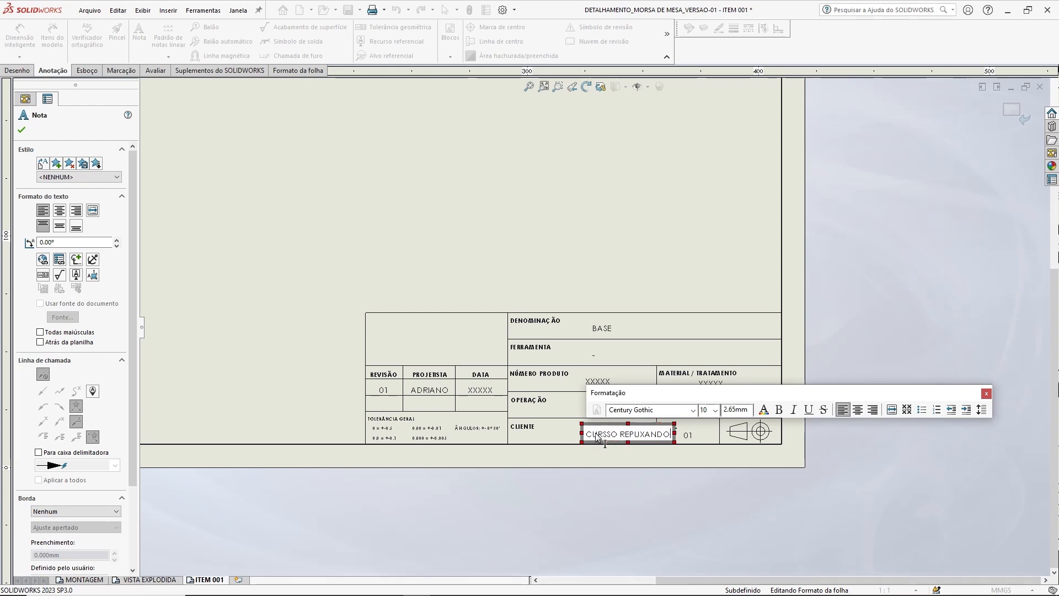
click(601, 435)
key(Delete)
click(613, 436)
text(S REPUXANDO)
click(668, 492)
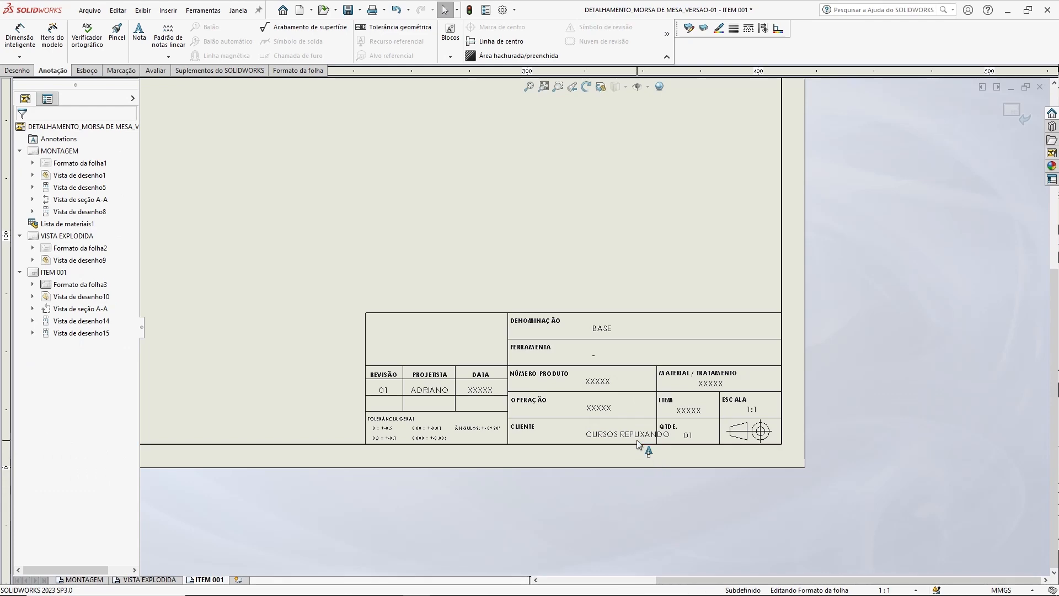
click(604, 432)
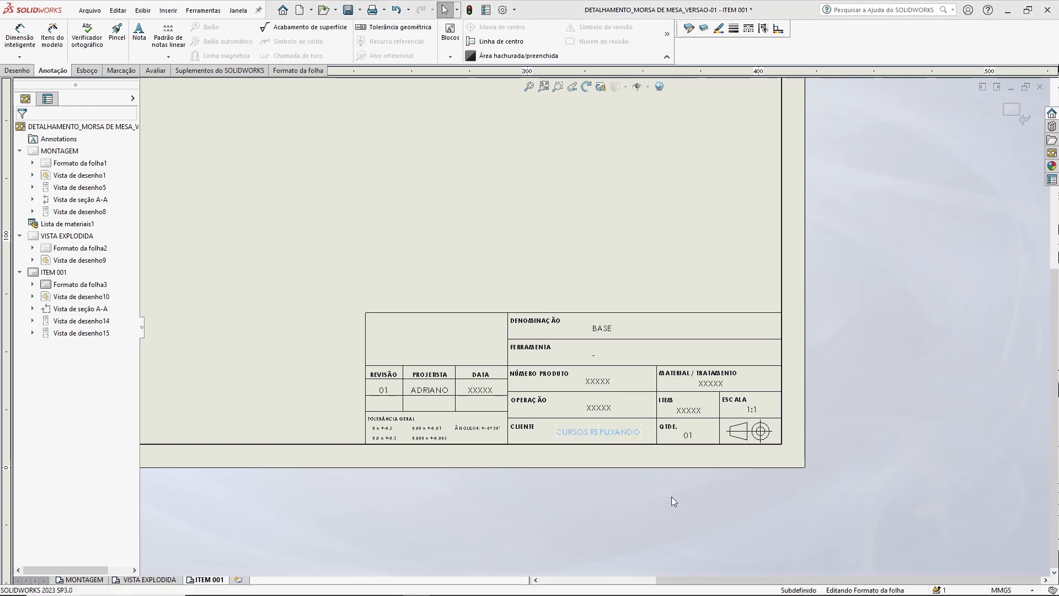
- Fill in OPERAÇÃO with "-" and NÚMERO PRODUTO with 58526 in the title block
double_click(599, 407)
text(-)
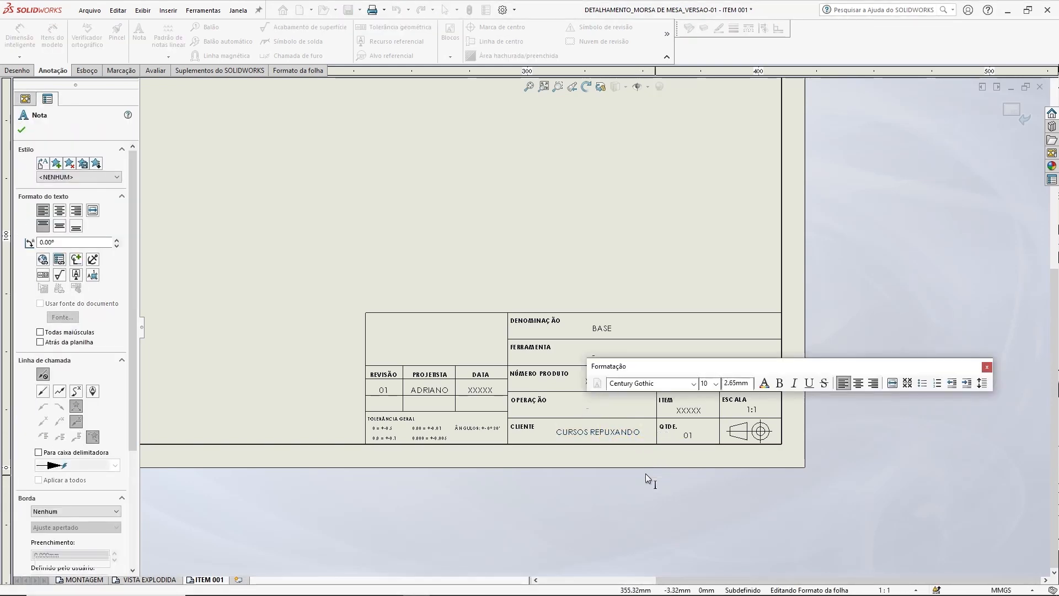
click(649, 477)
scroll(576, 479, down, 2)
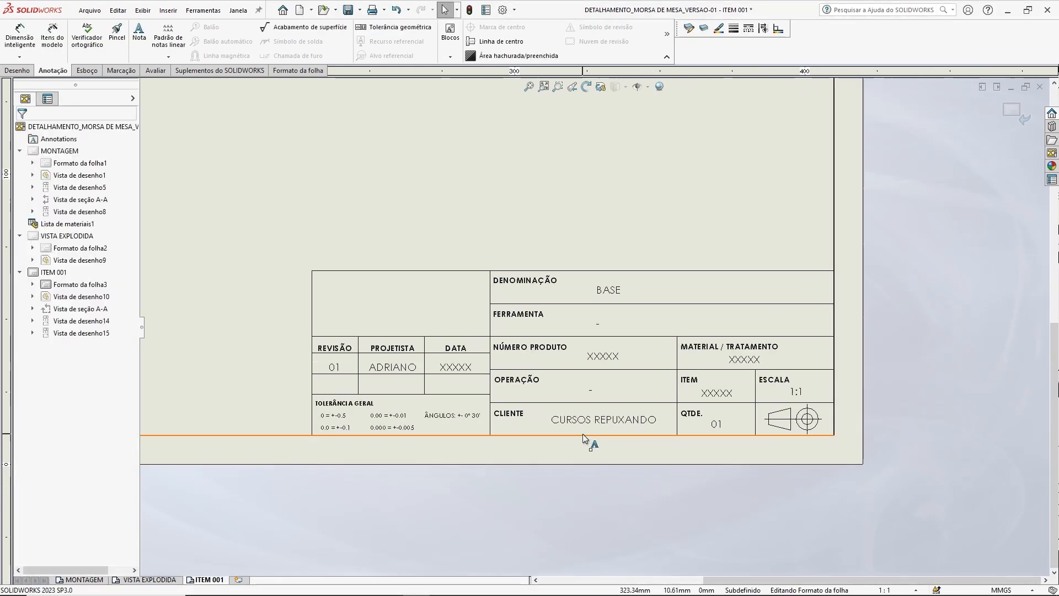
double_click(606, 357)
text(58526)
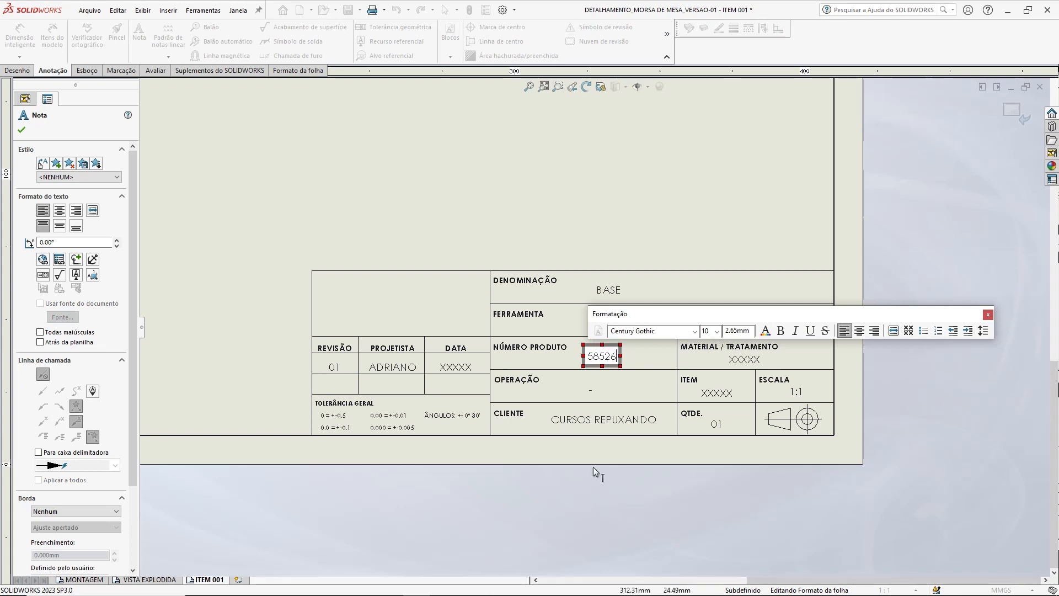
click(648, 499)
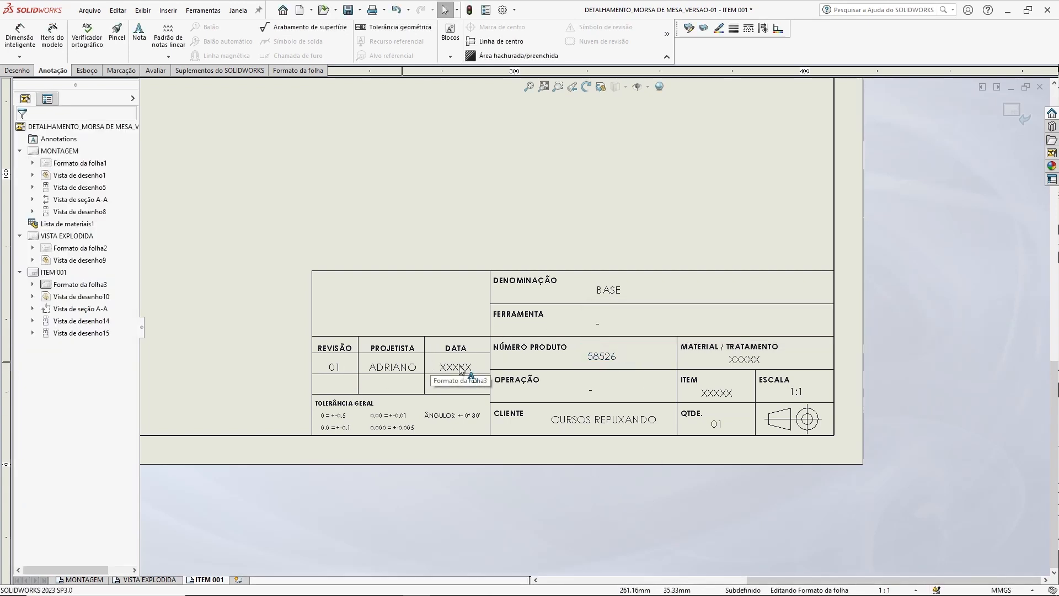
- Set the ITEM field to 001 and reposition the text within its cell
scroll(922, 386, down, 2)
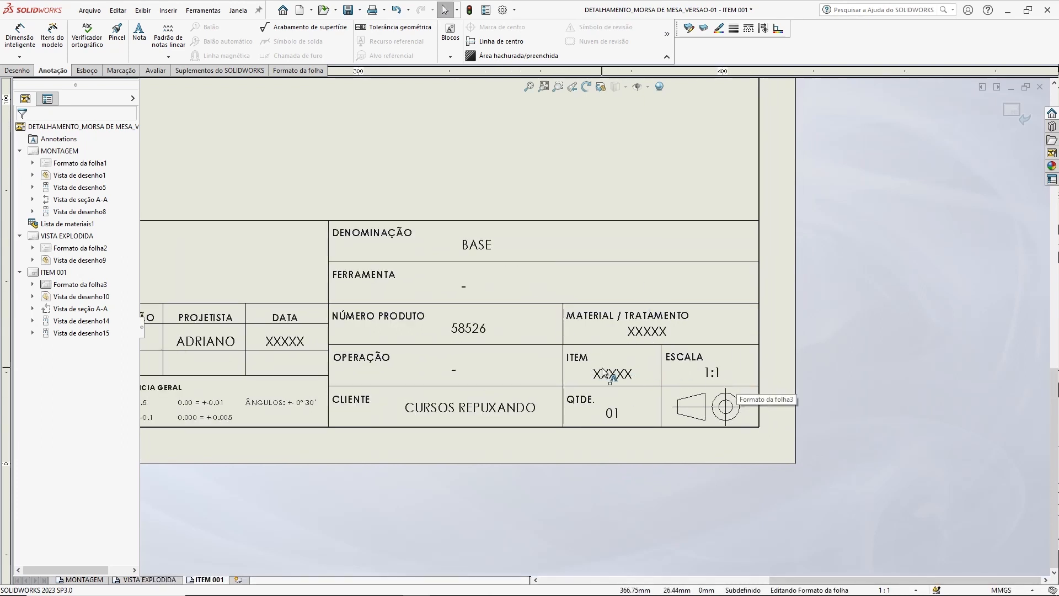
double_click(611, 376)
text(001)
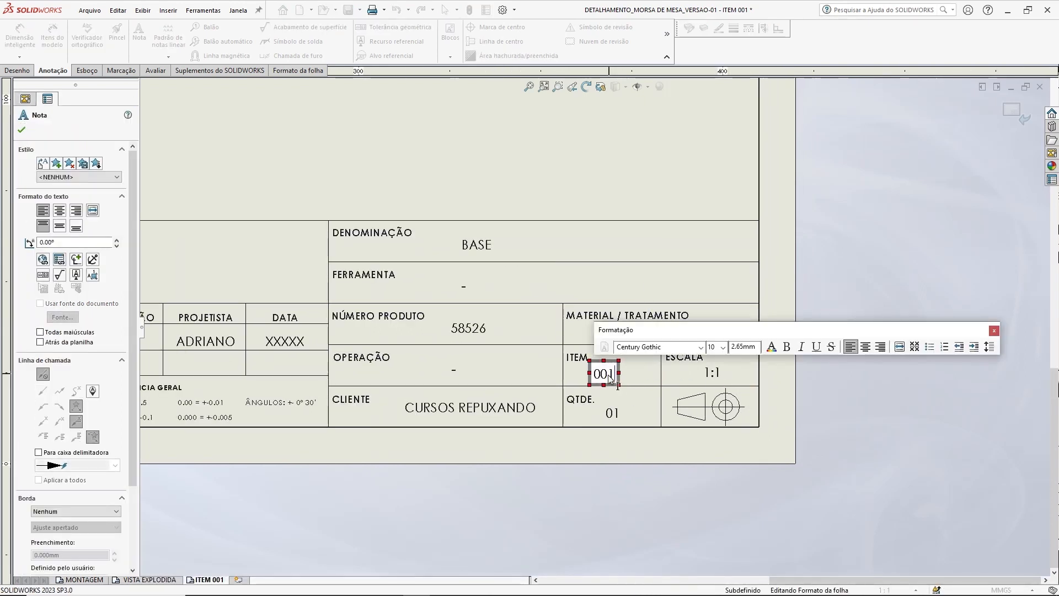
click(892, 486)
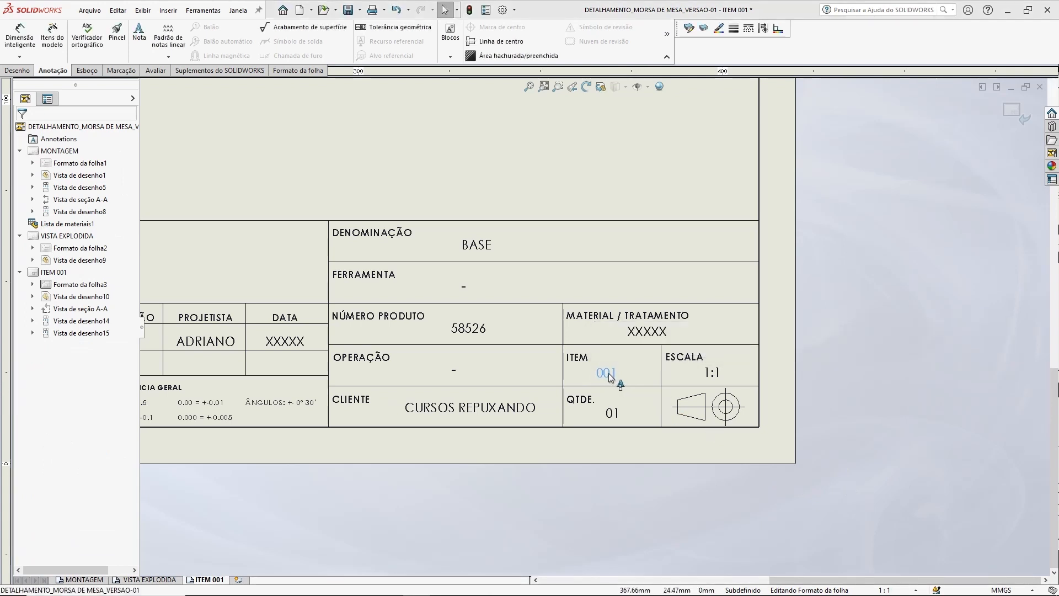
click(614, 371)
click(849, 442)
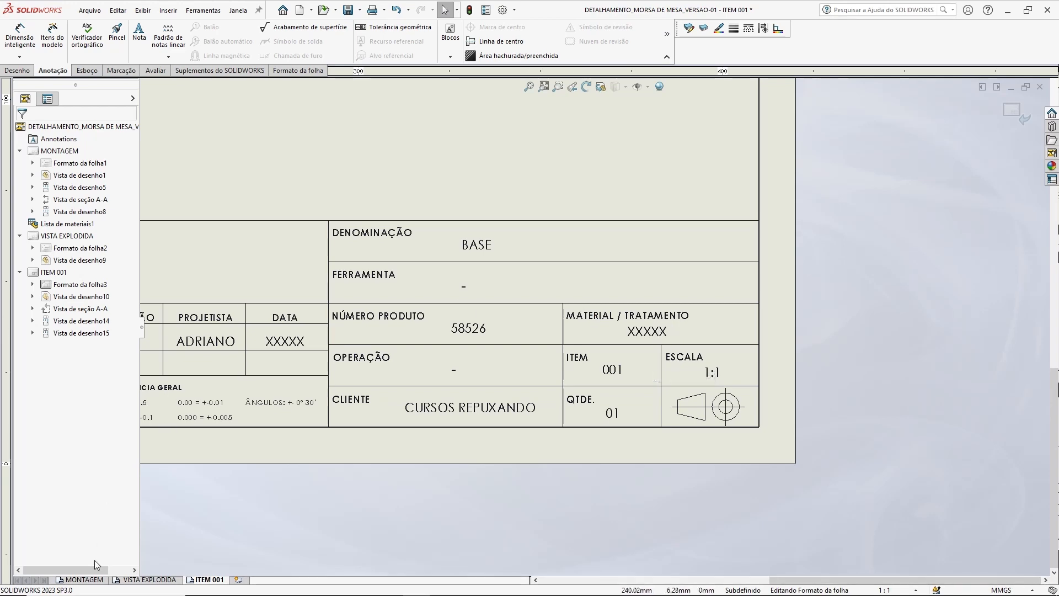
- Examine the base's material in the parts list on the MONTAGEM sheet
click(91, 581)
scroll(637, 258, down, 5)
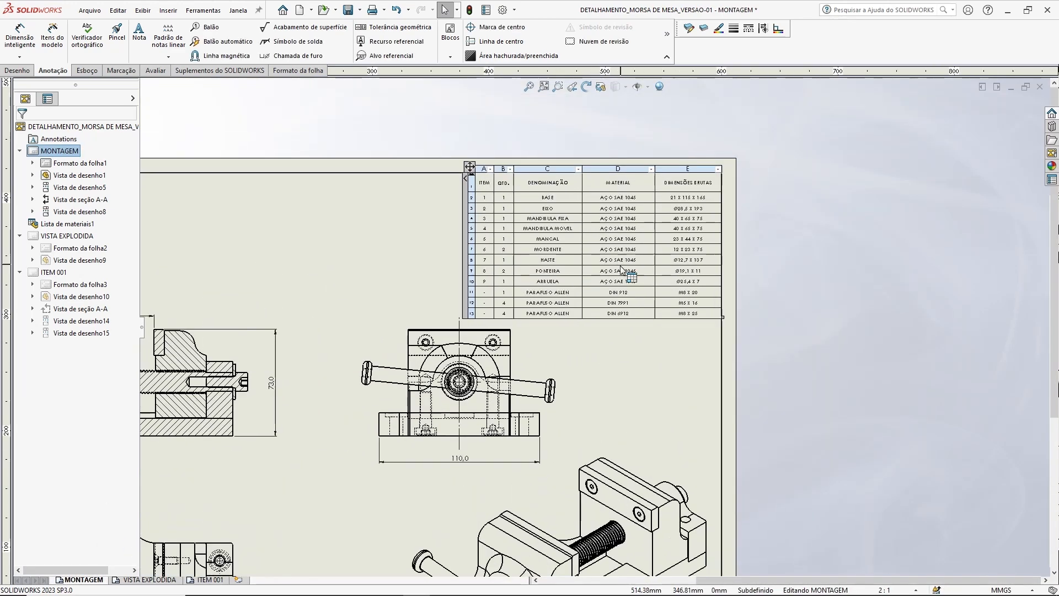
click(637, 257)
scroll(636, 258, down, 1)
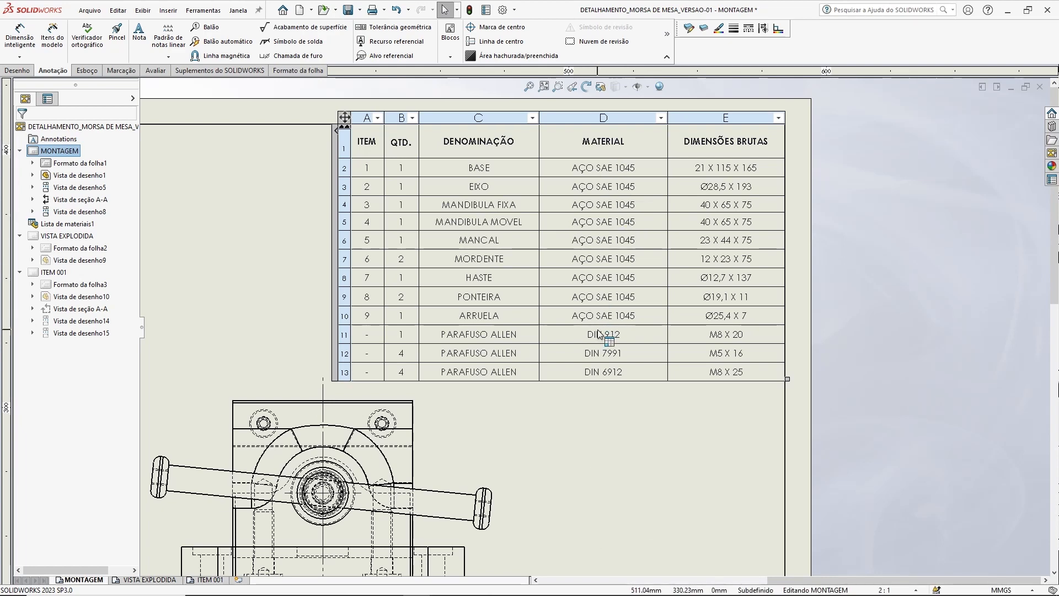
click(886, 266)
key(f)
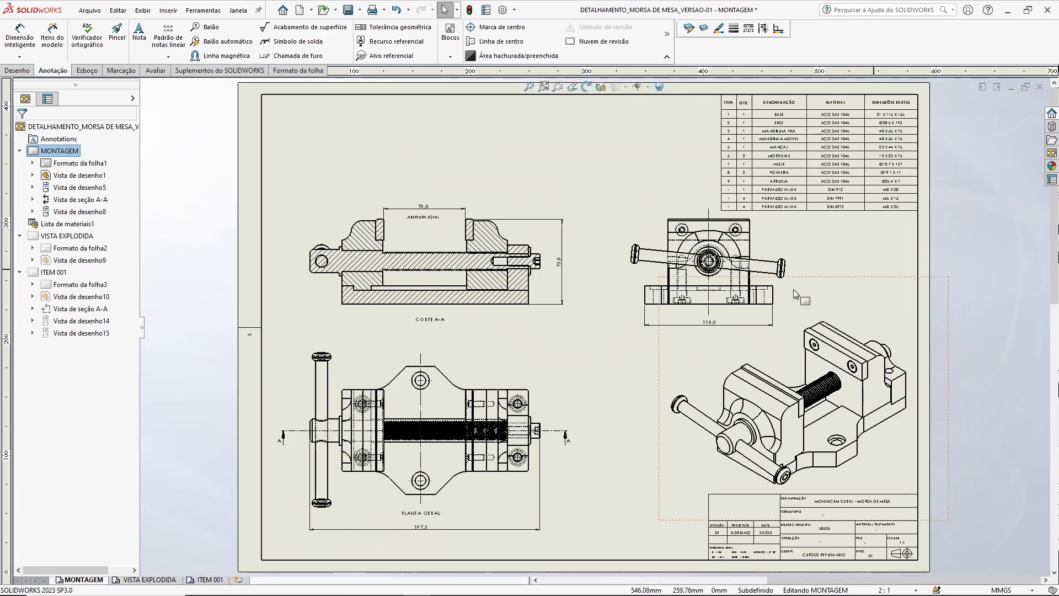
- Set the MATERIAL / TRATAMENTO field on the ITEM 001 sheet to AÇO SAE 1045 and shift the text to fit its cell
click(219, 584)
scroll(662, 342, down, 2)
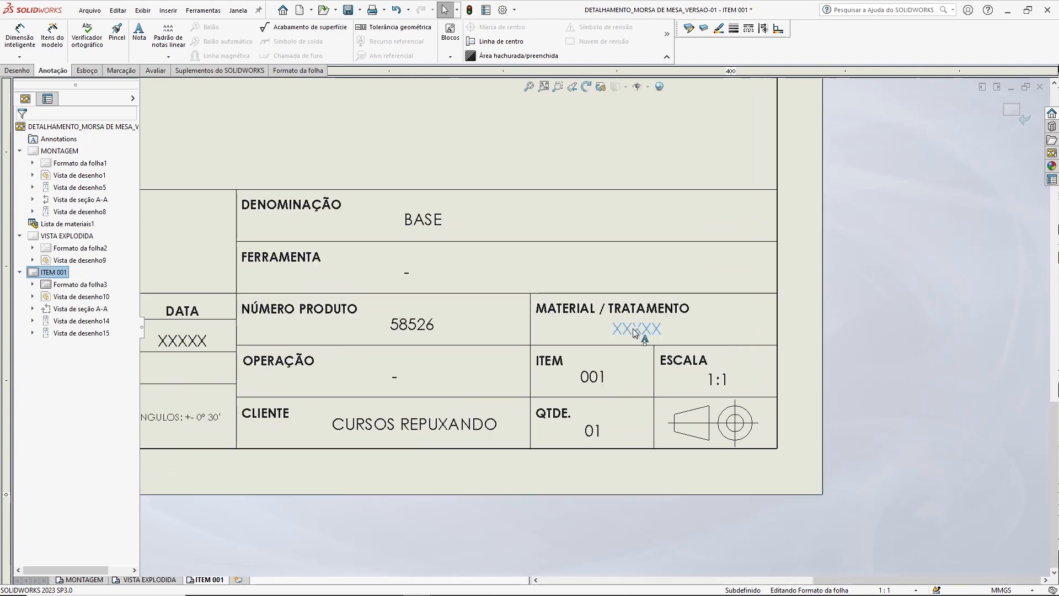
double_click(635, 331)
text(AÇO)
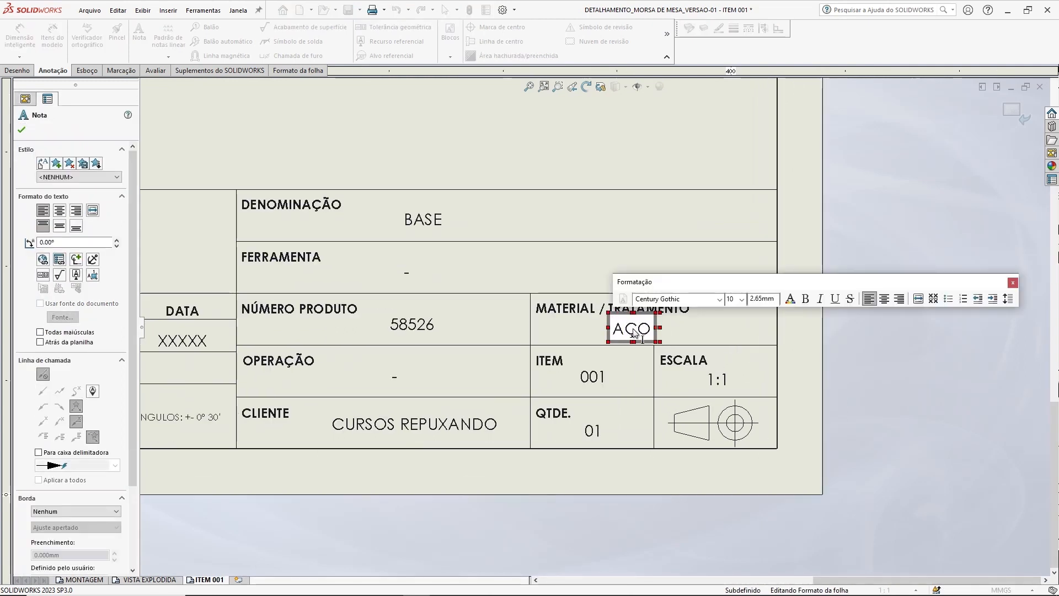
text( SAE 1045)
click(722, 330)
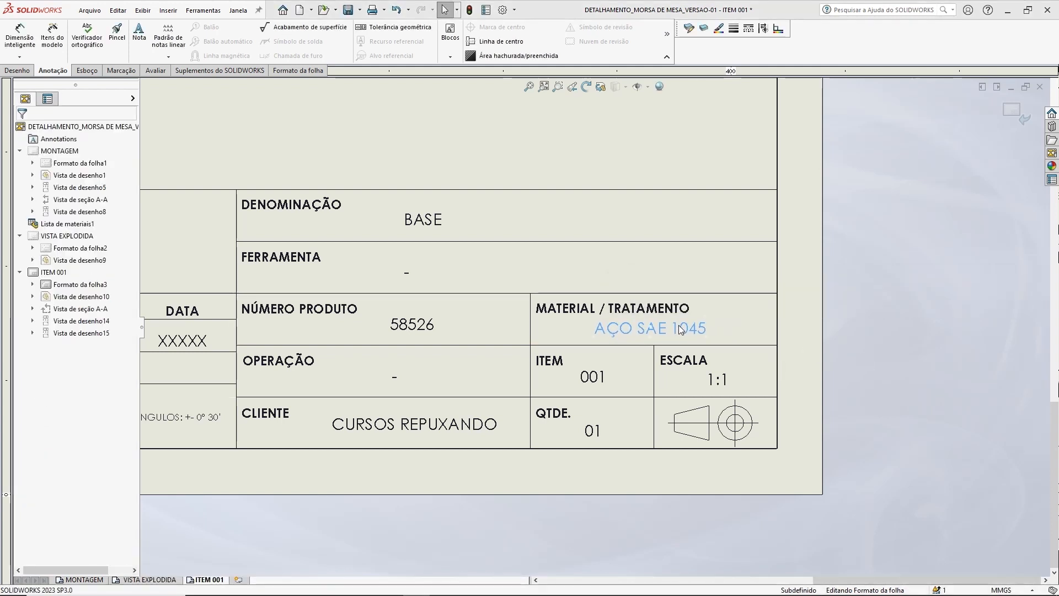
click(682, 330)
click(716, 328)
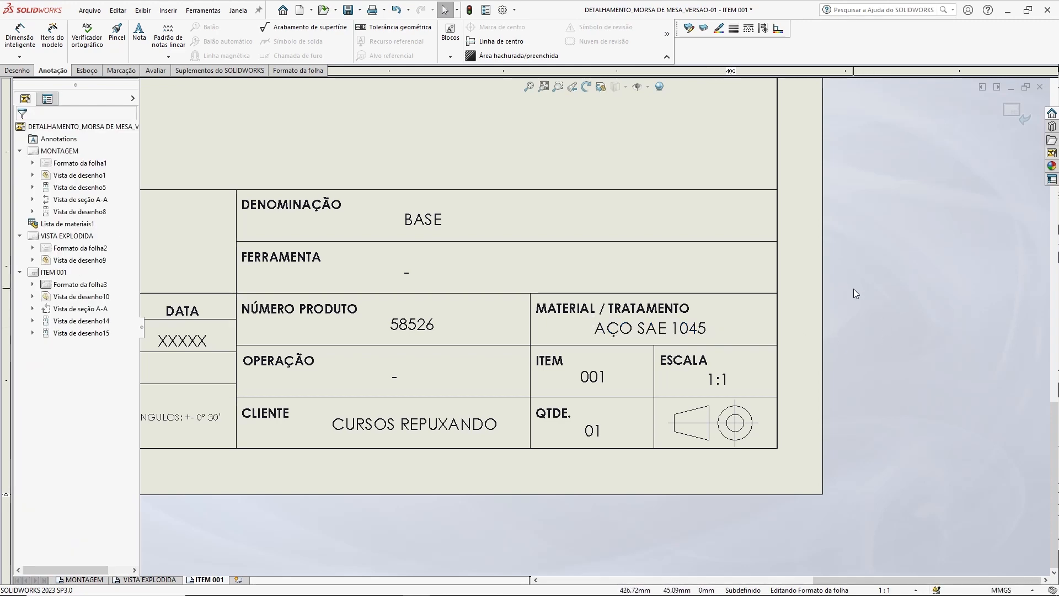
- Leave sheet format editing on the ITEM 001 sheet and save the drawing
scroll(781, 314, up, 2)
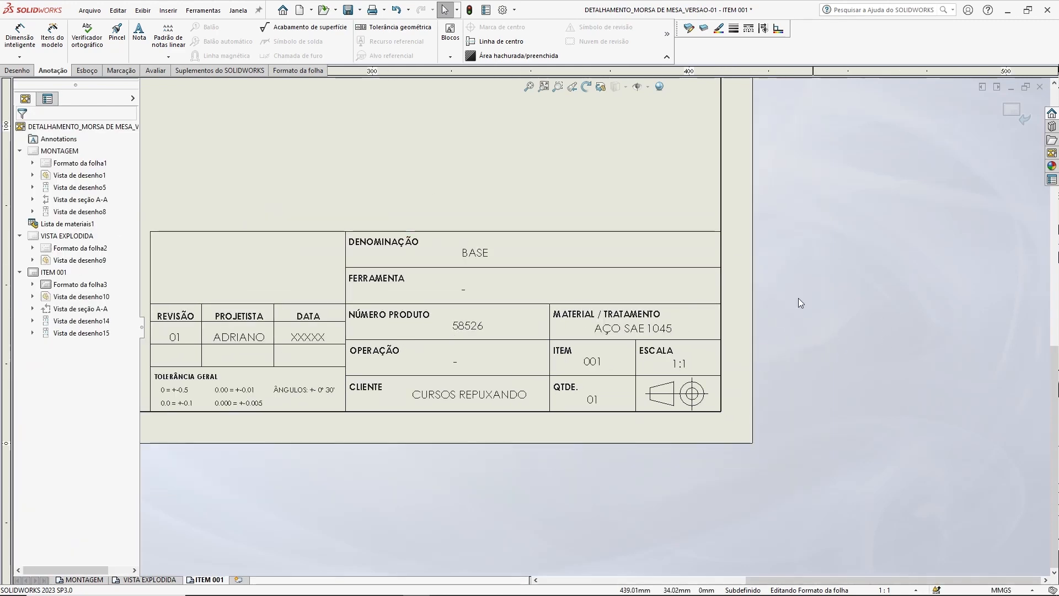
scroll(864, 382, up, 3)
key(f)
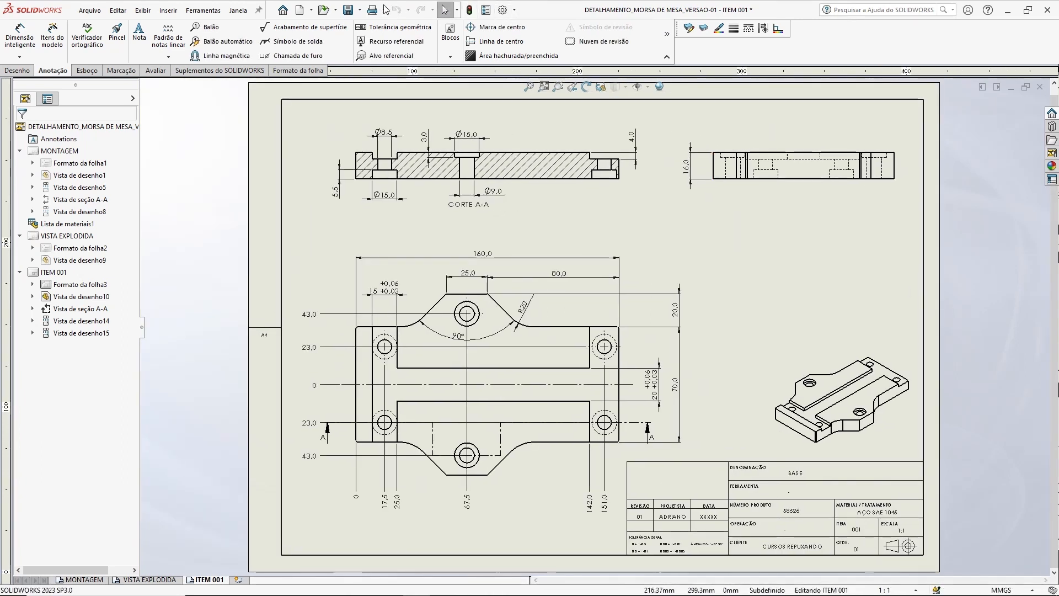
click(350, 12)
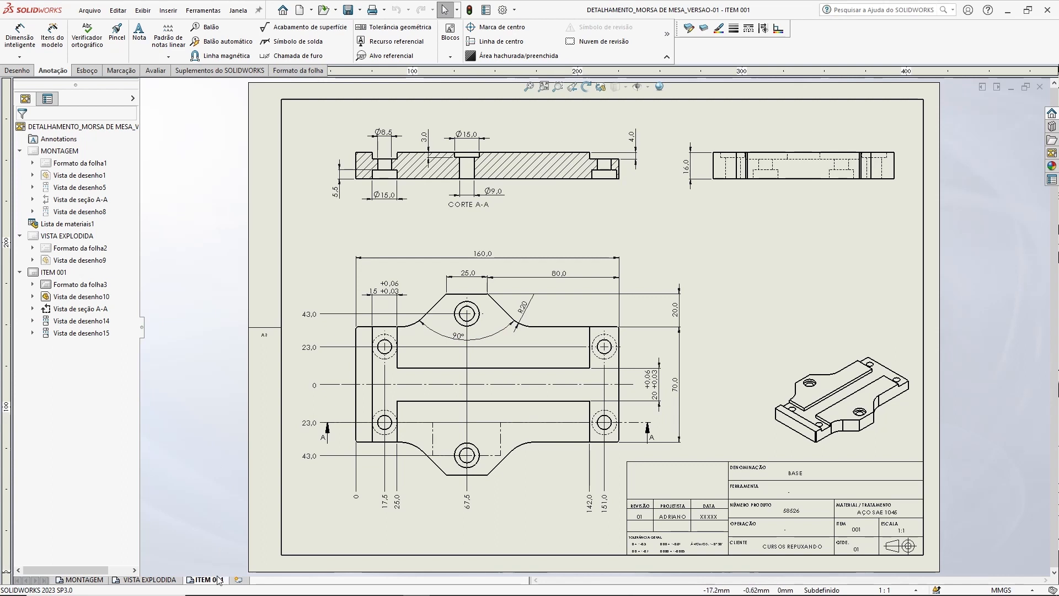
- Add a new drawing sheet and name it ITEM 002
click(238, 579)
click(51, 346)
click(57, 347)
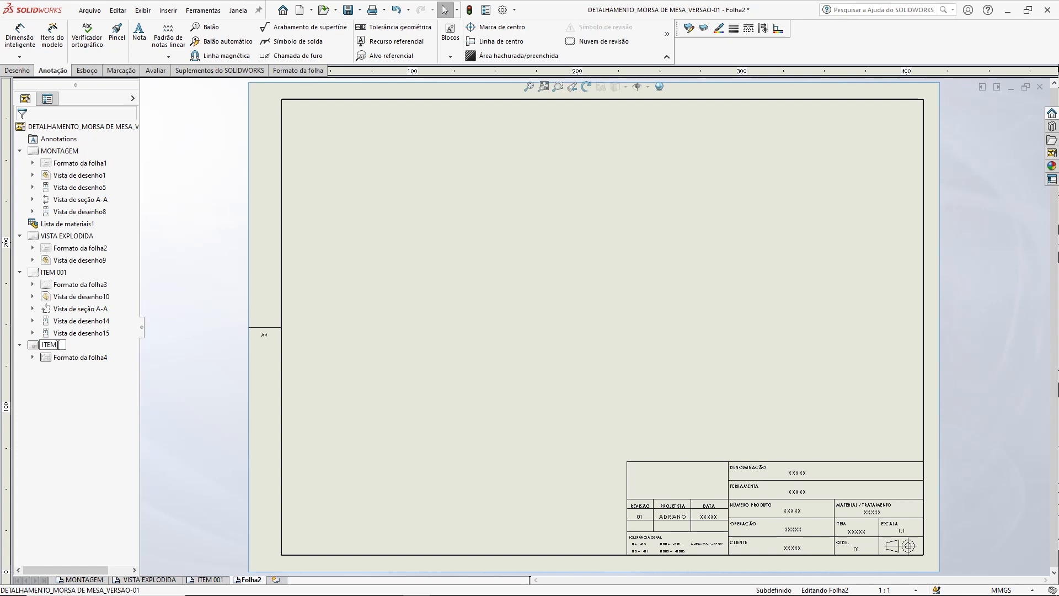
key(Return)
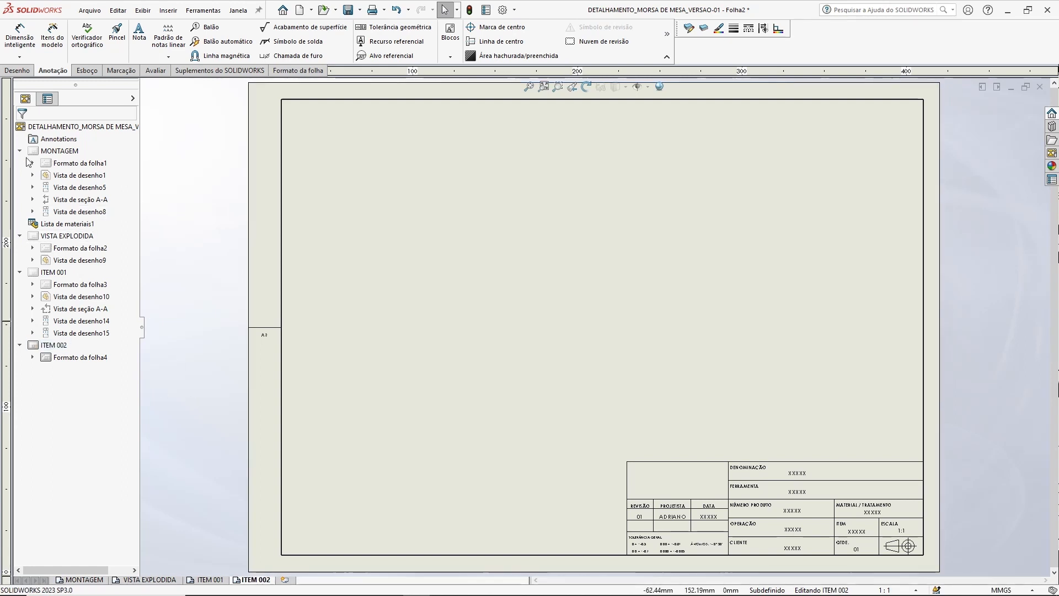
- Collapse the MONTAGEM, VISTA EXPLODIDA and ITEM 001 sheet branches in the drawing tree
click(20, 151)
click(20, 175)
click(20, 188)
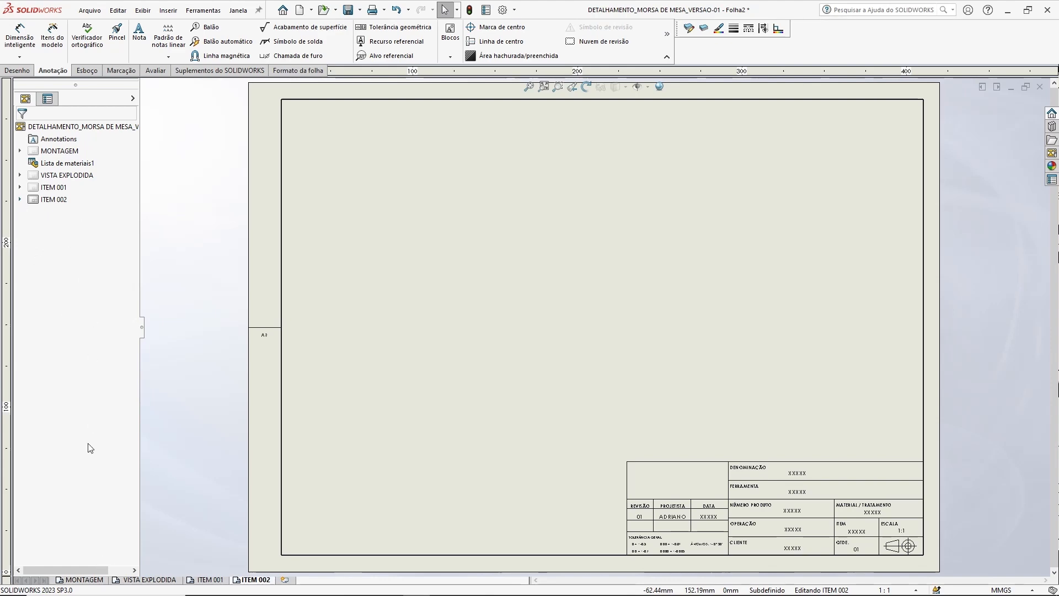
- Examine the parts list on the MONTAGEM sheet for the entry of item 2
click(82, 579)
scroll(624, 231, down, 5)
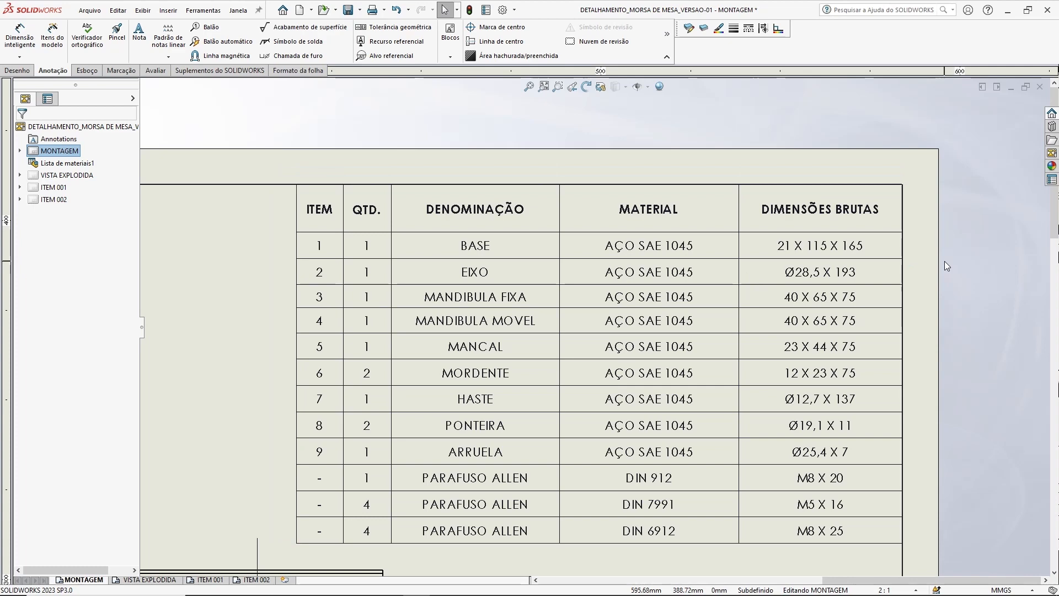
key(f)
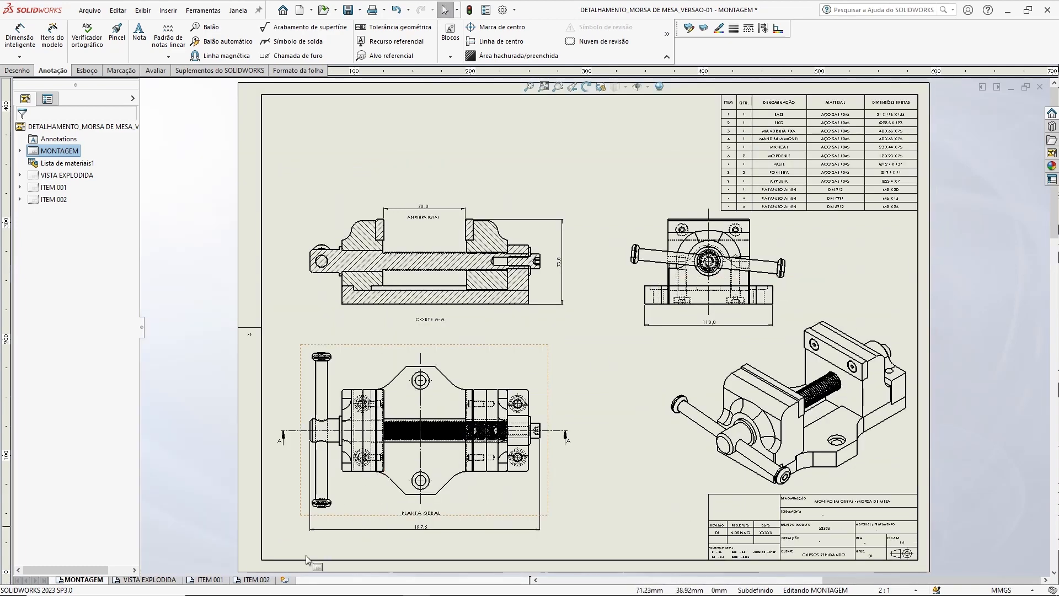
- Compare the paper format label at the sheet border on the ITEM 002 and ITEM 001 sheets
click(267, 580)
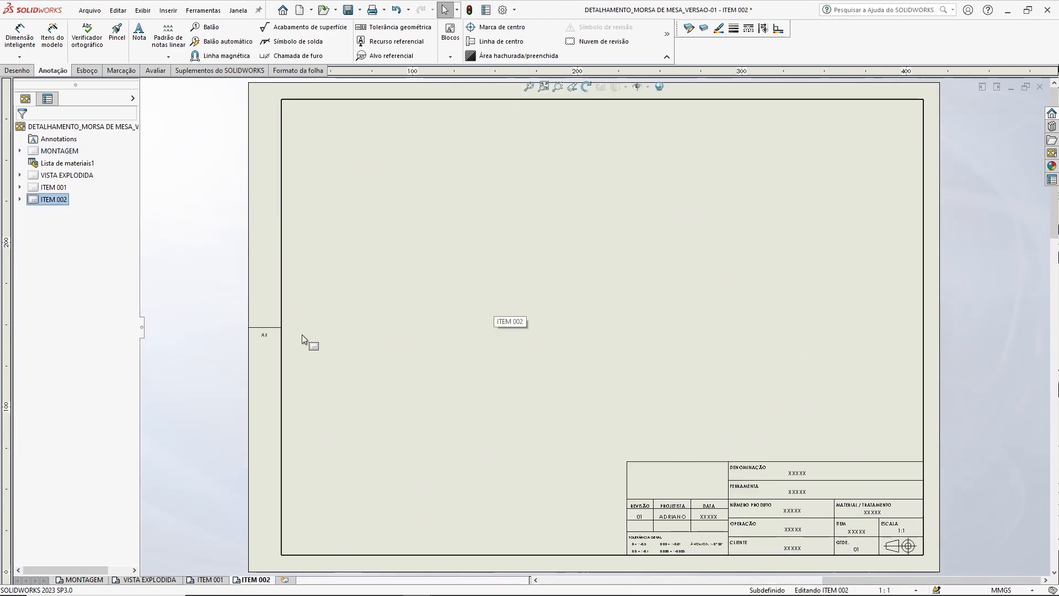
scroll(287, 333, down, 5)
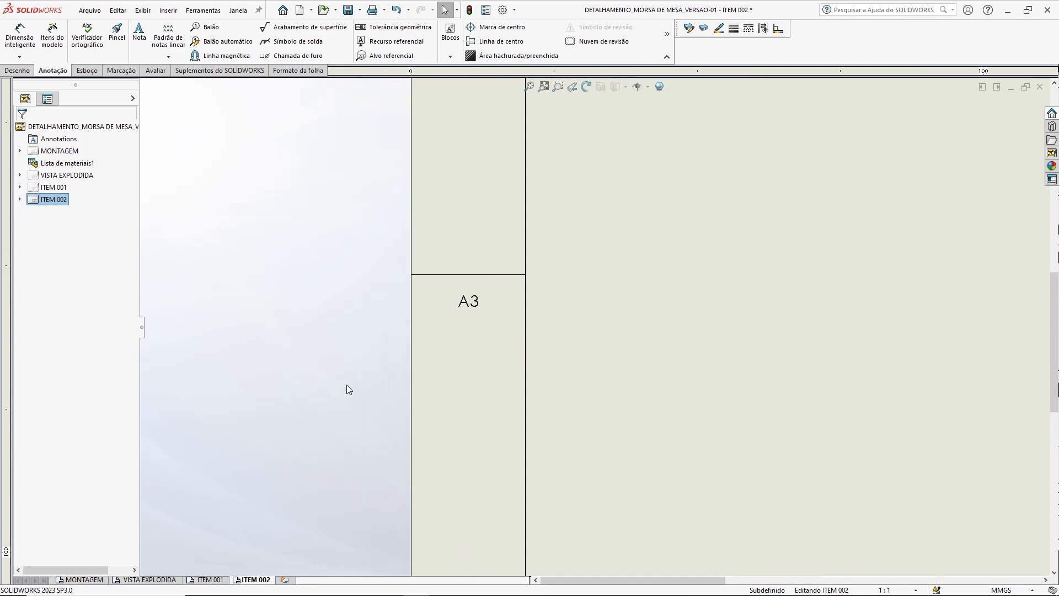
scroll(347, 385, up, 6)
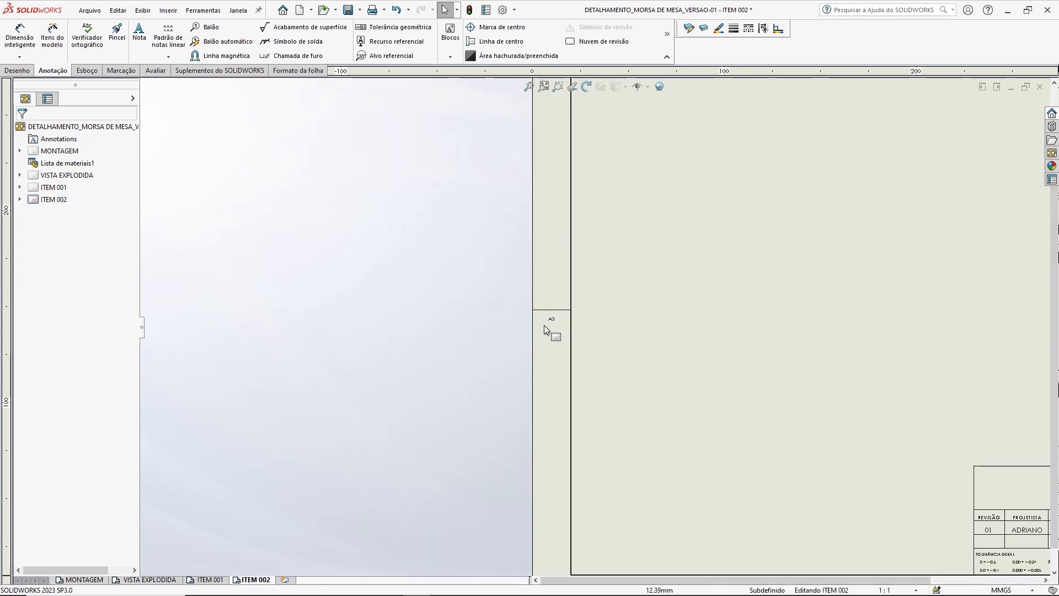
click(209, 578)
scroll(298, 358, down, 6)
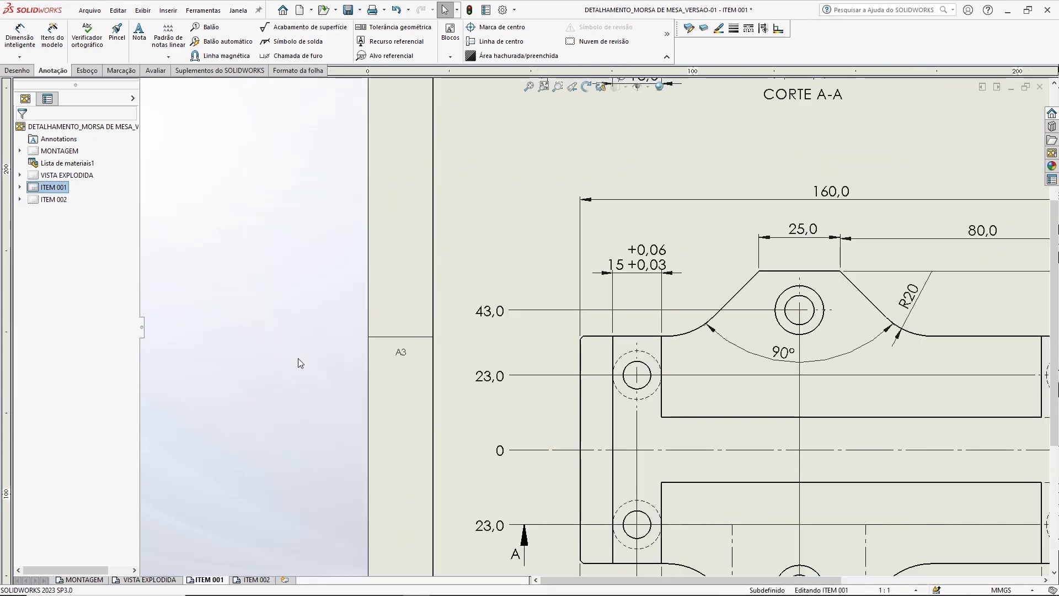
key(f)
- Insert a lengthwise model view of 002_EIXO.SLDPRT on the ITEM 002 sheet and project its circular end view beside it
click(267, 580)
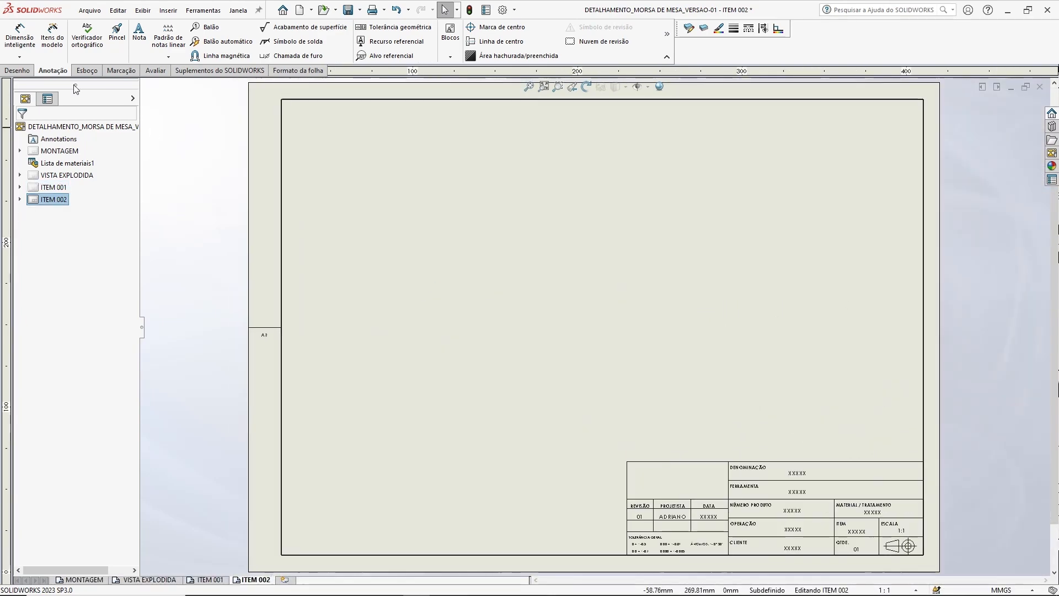
click(17, 70)
click(16, 38)
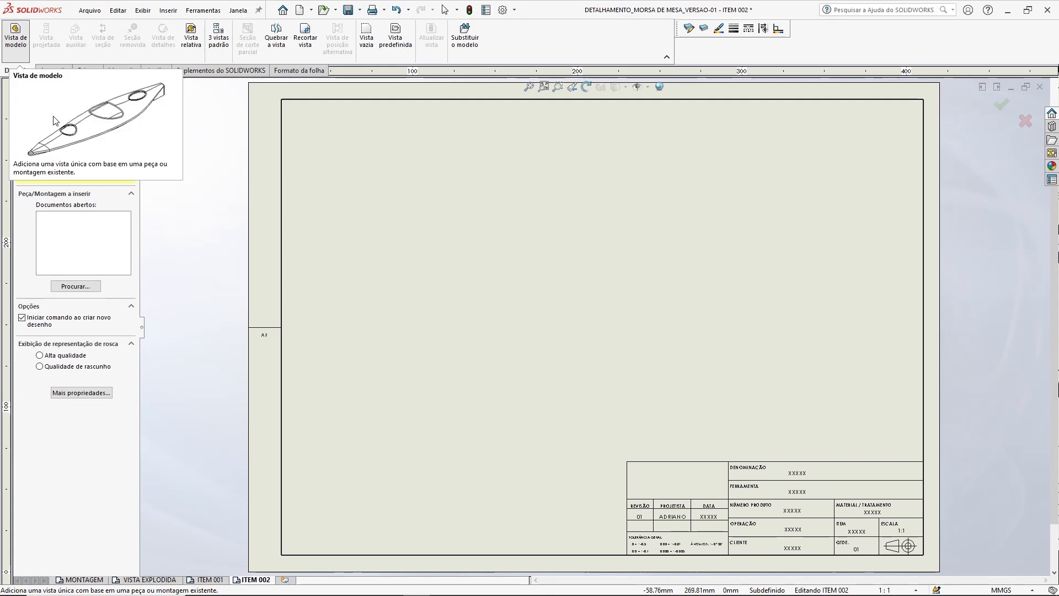
click(75, 286)
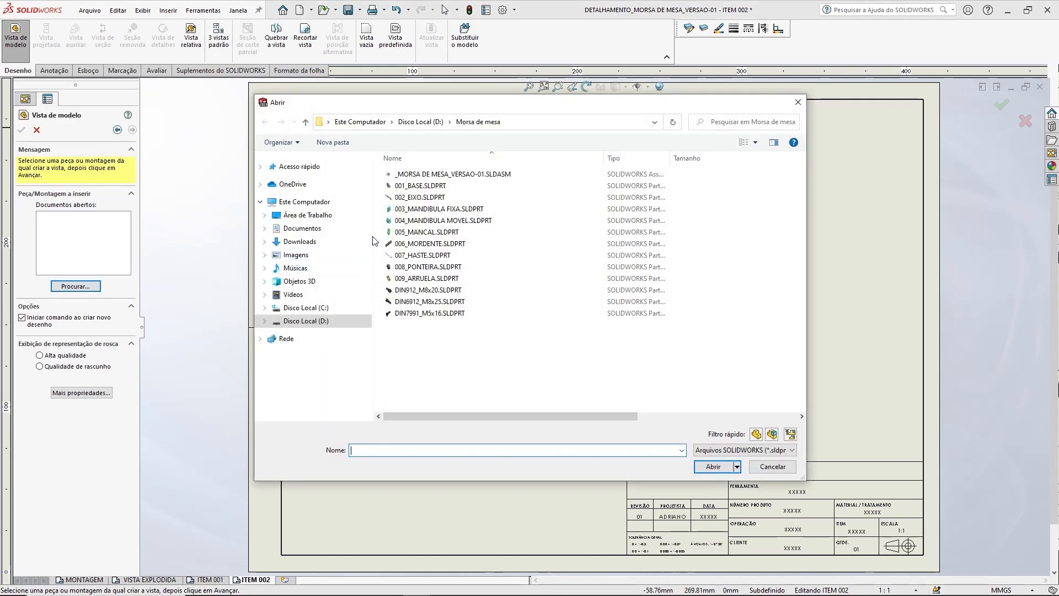
click(420, 197)
click(714, 466)
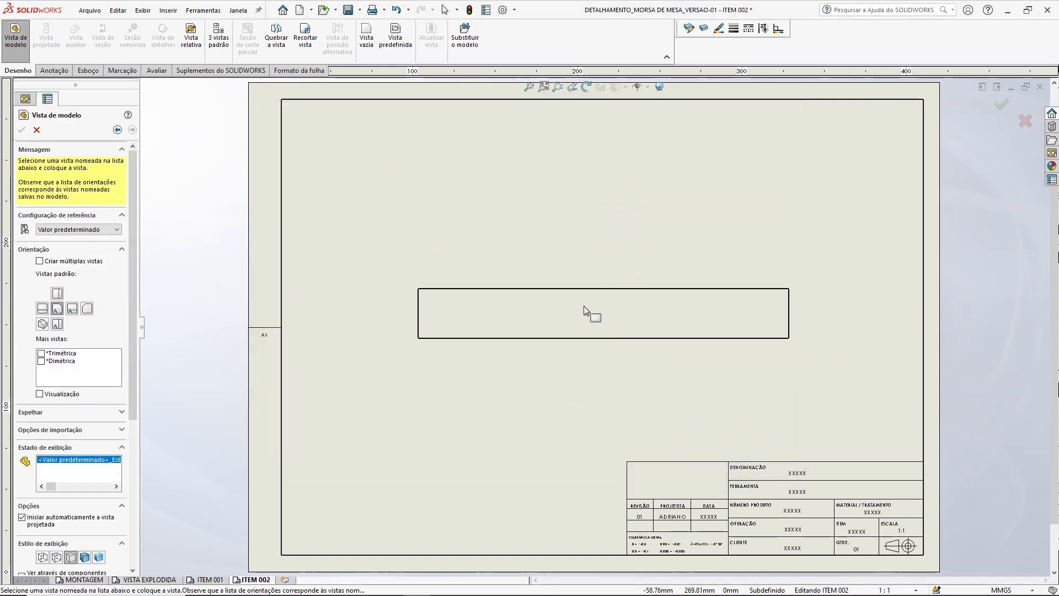
click(522, 296)
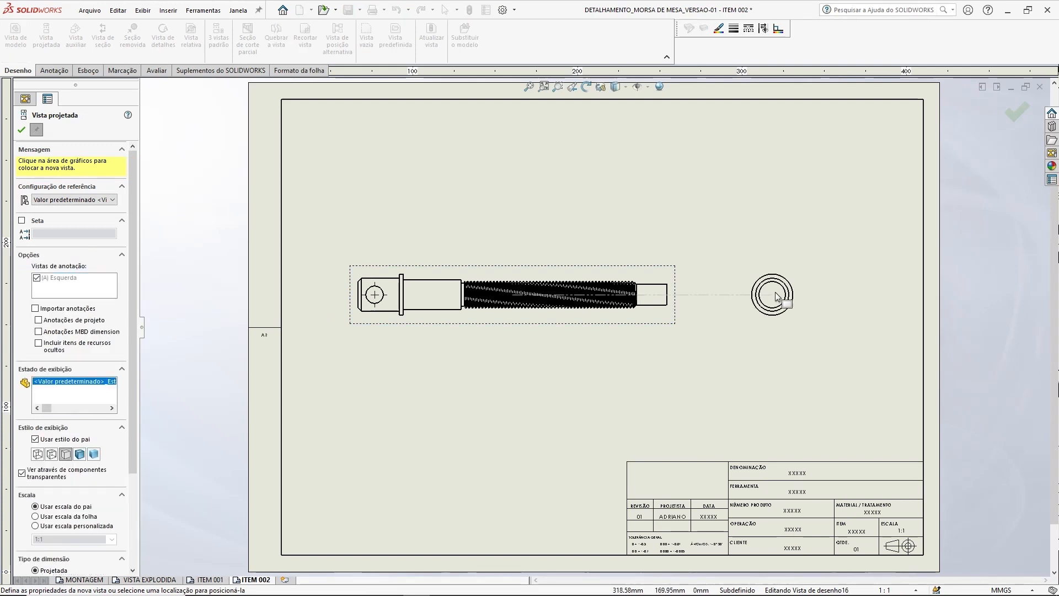
click(783, 292)
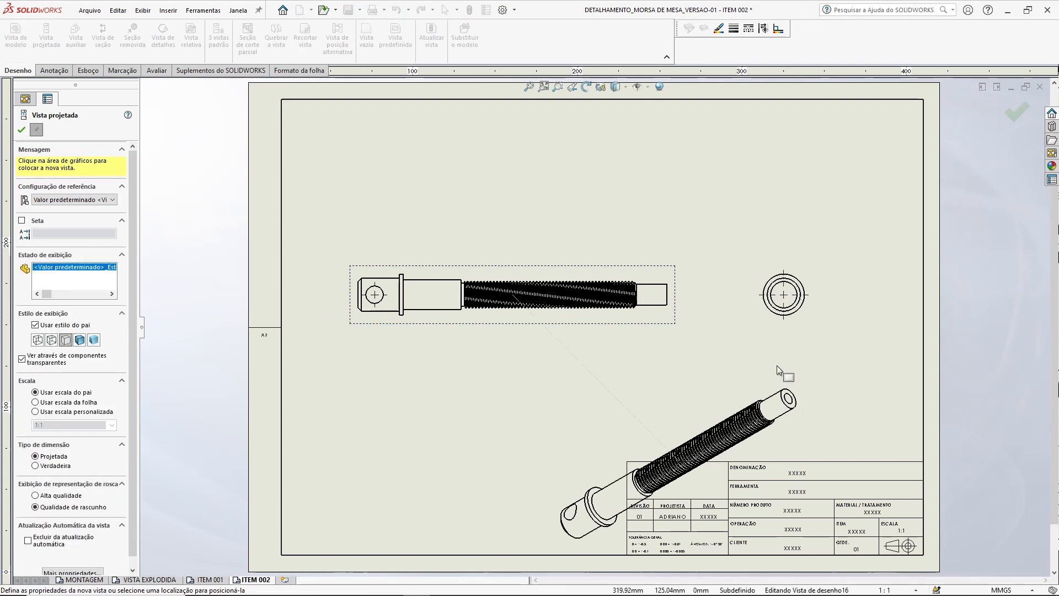
key(Escape)
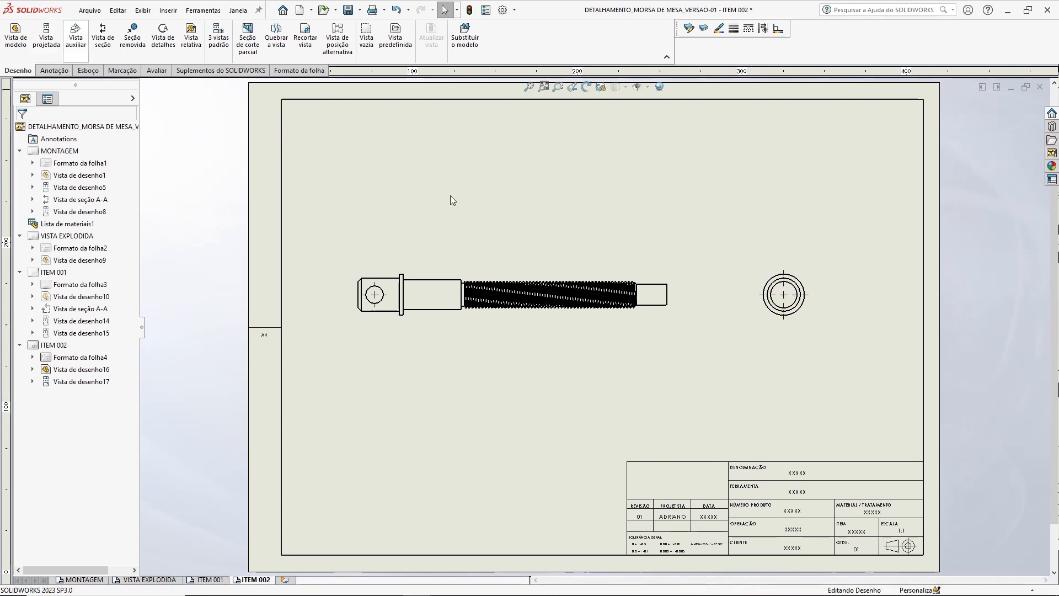
- Project an additional lengthwise view of the shaft above the main view
click(470, 269)
click(47, 37)
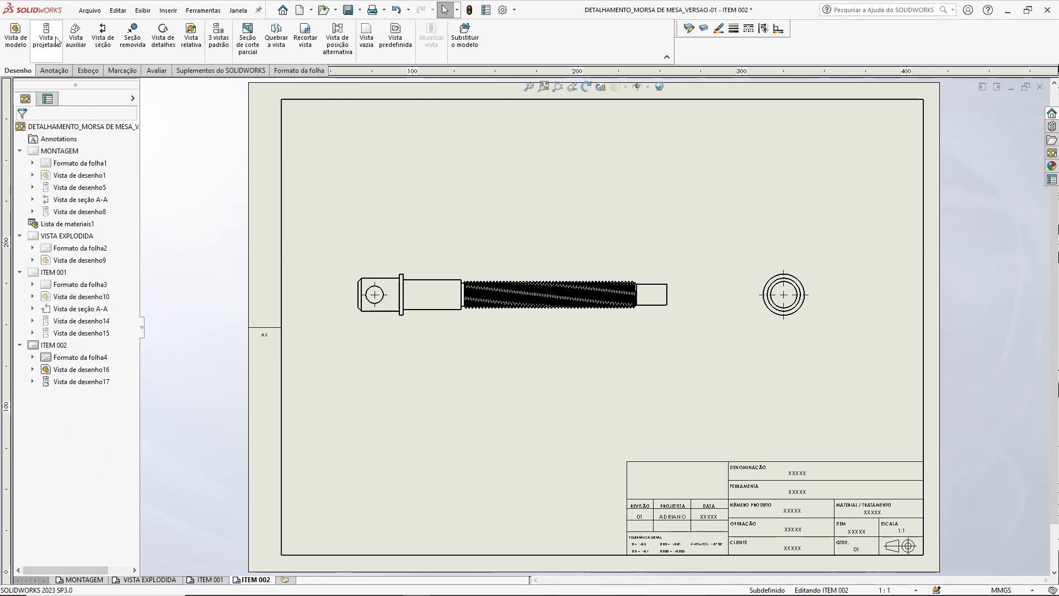
click(487, 265)
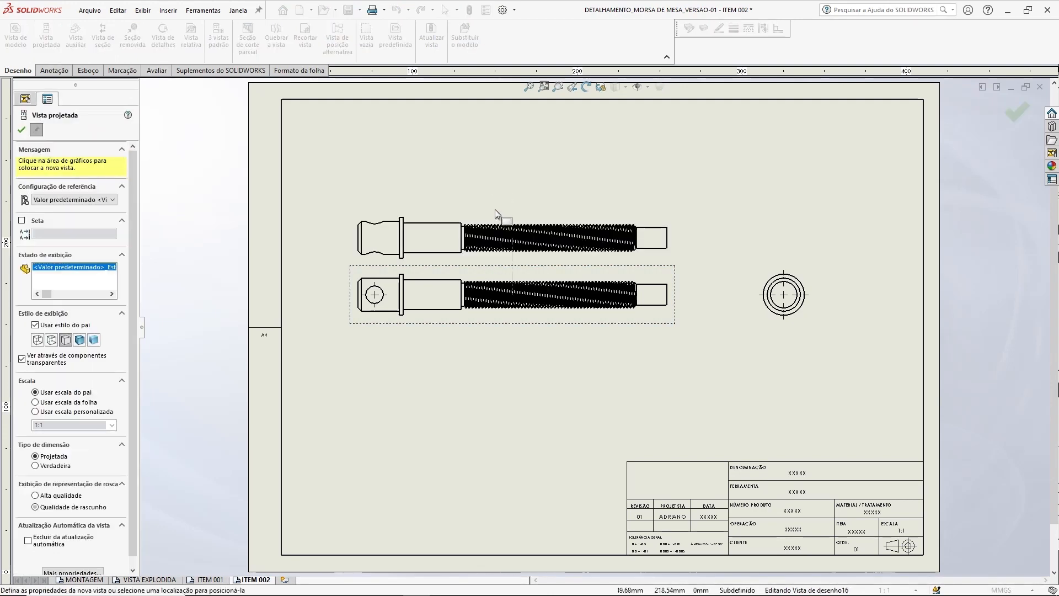
key(Escape)
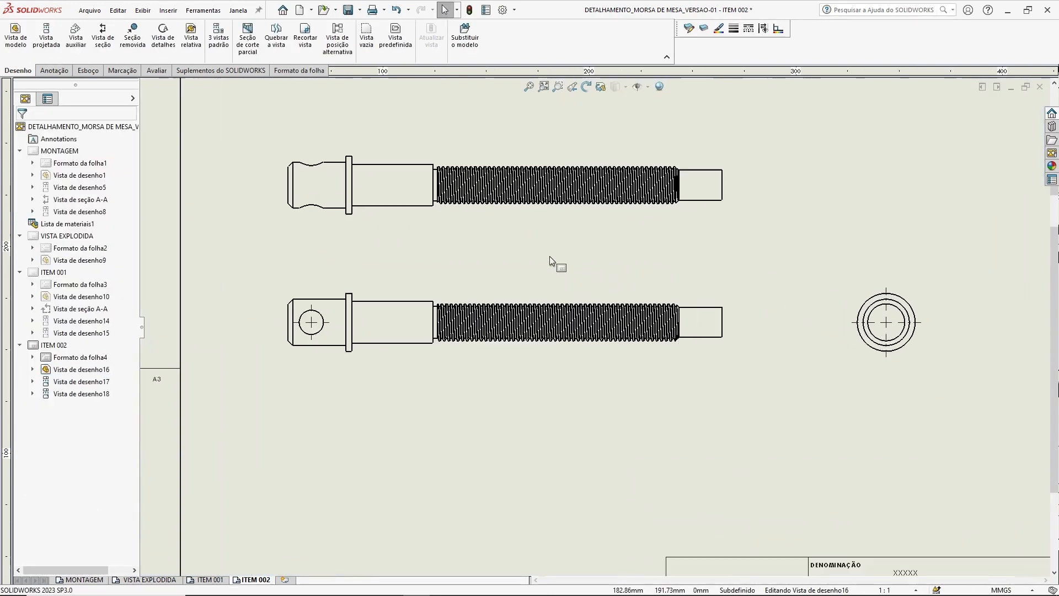
scroll(550, 256, down, 2)
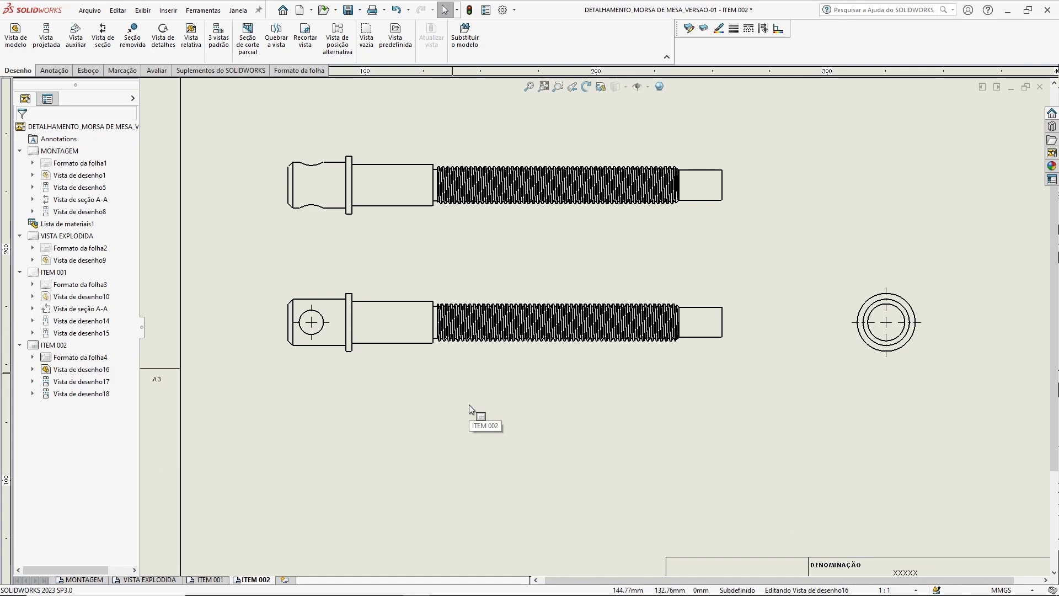
scroll(348, 232, down, 2)
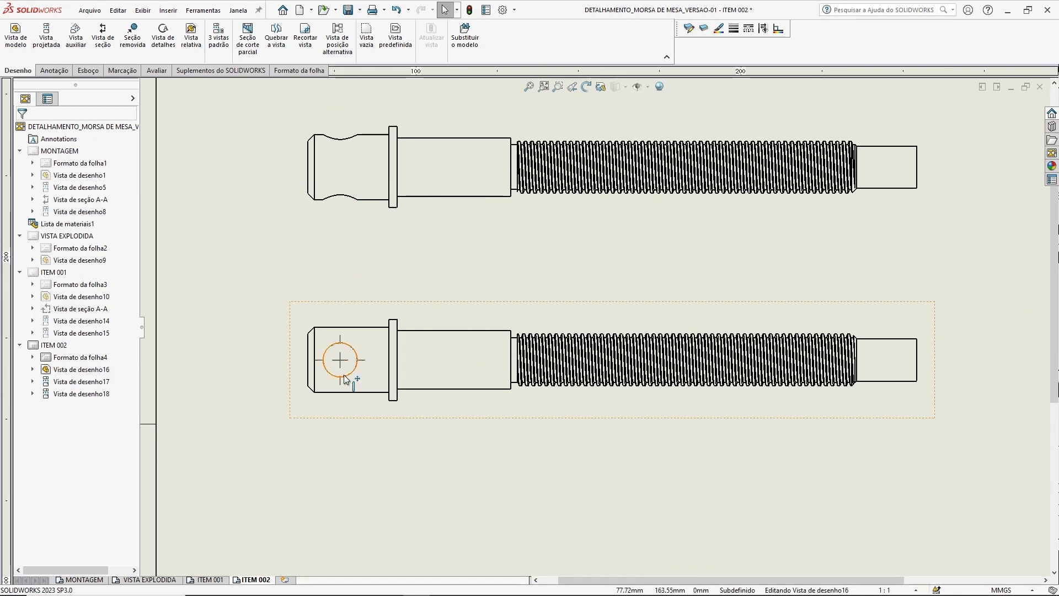
- Delete the projected shaft view above the main view
click(445, 219)
key(Delete)
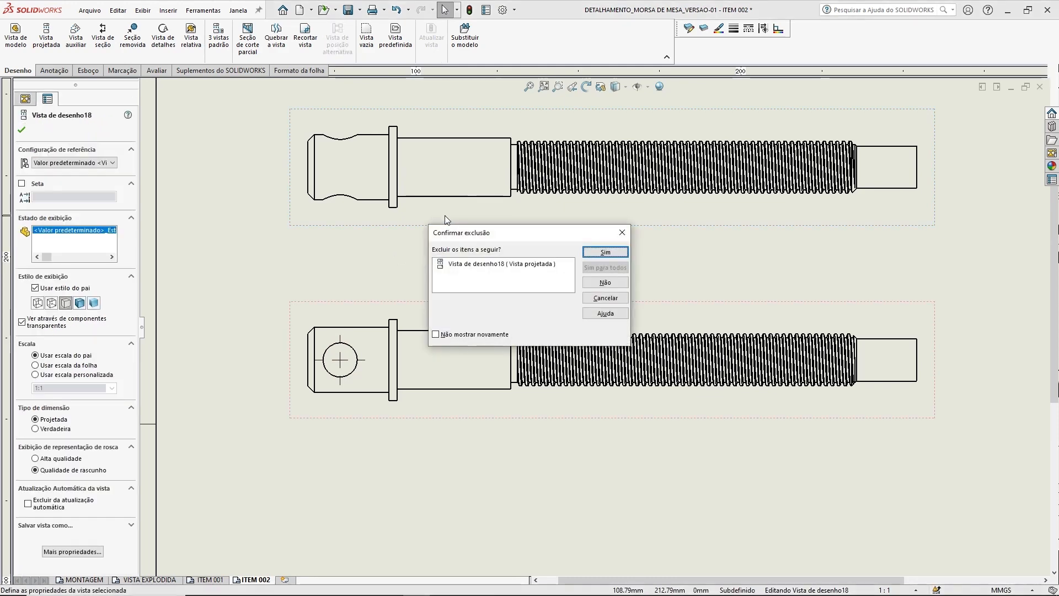
key(Return)
- Set the display style of the main shaft view to hidden lines visible and inspect the threaded end
scroll(657, 265, up, 2)
middle_drag(707, 270, 596, 216)
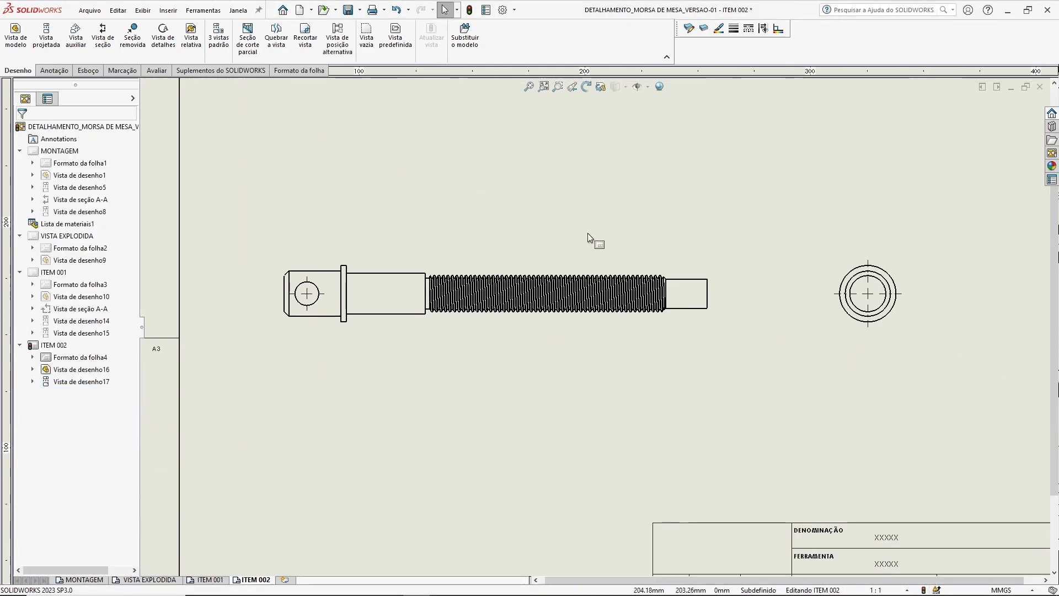
scroll(734, 281, down, 2)
scroll(713, 295, down, 1)
click(578, 261)
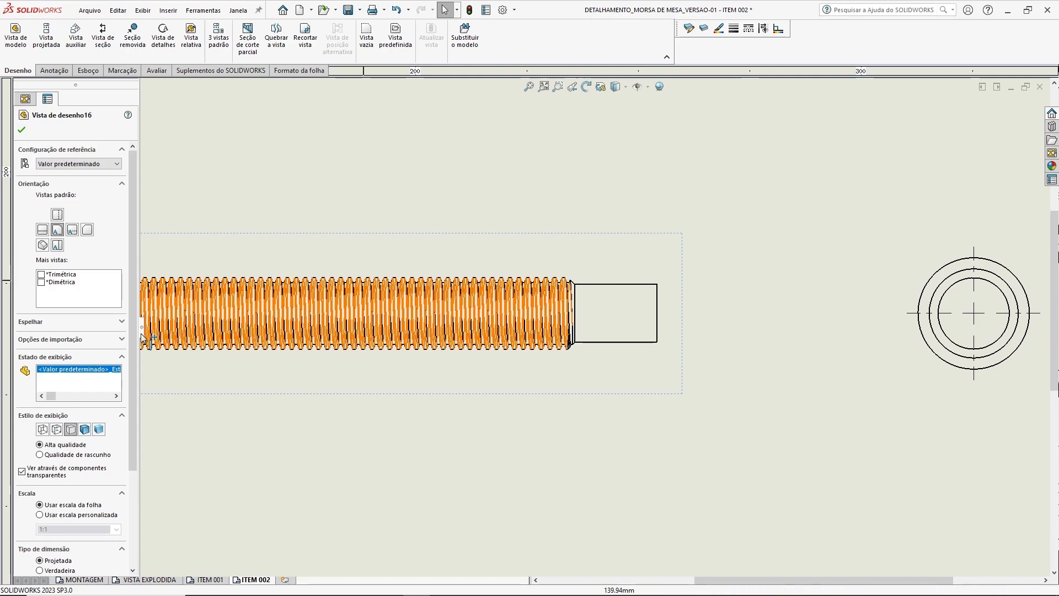
click(54, 429)
scroll(557, 306, down, 5)
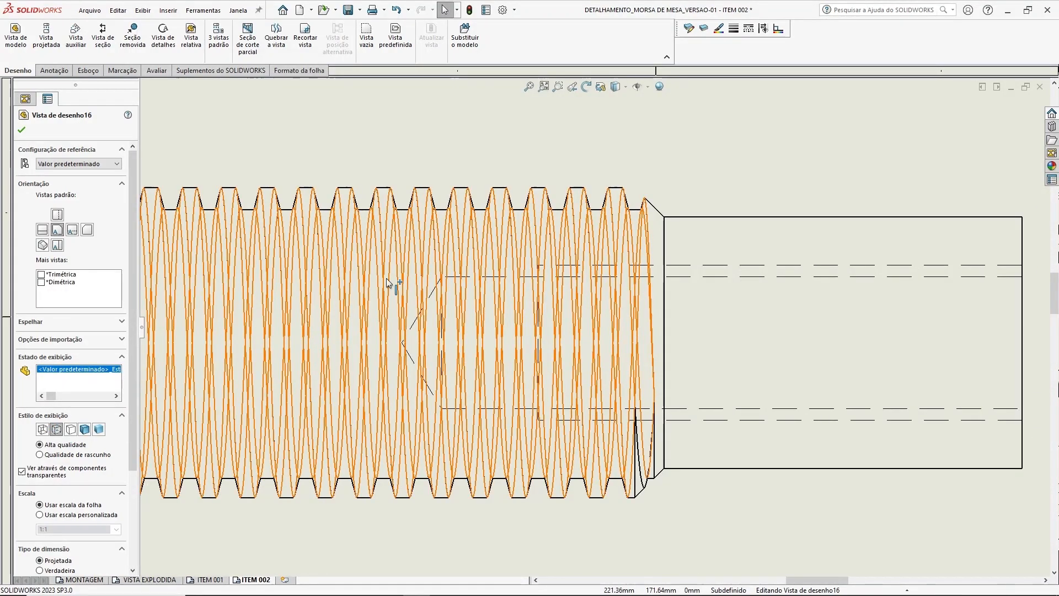
scroll(664, 397, down, 2)
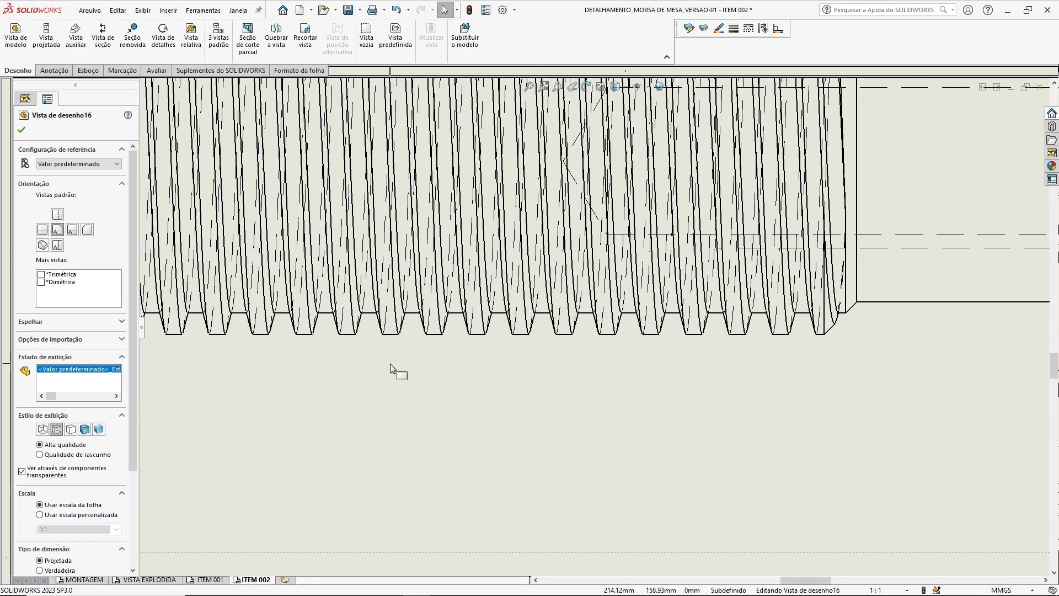
scroll(500, 373, up, 8)
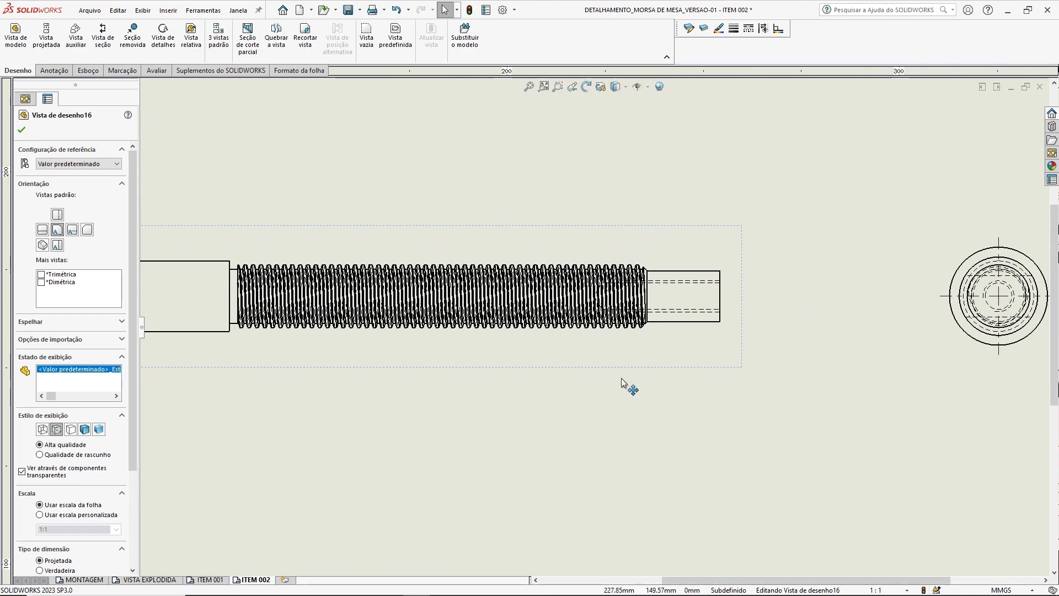
scroll(695, 370, up, 4)
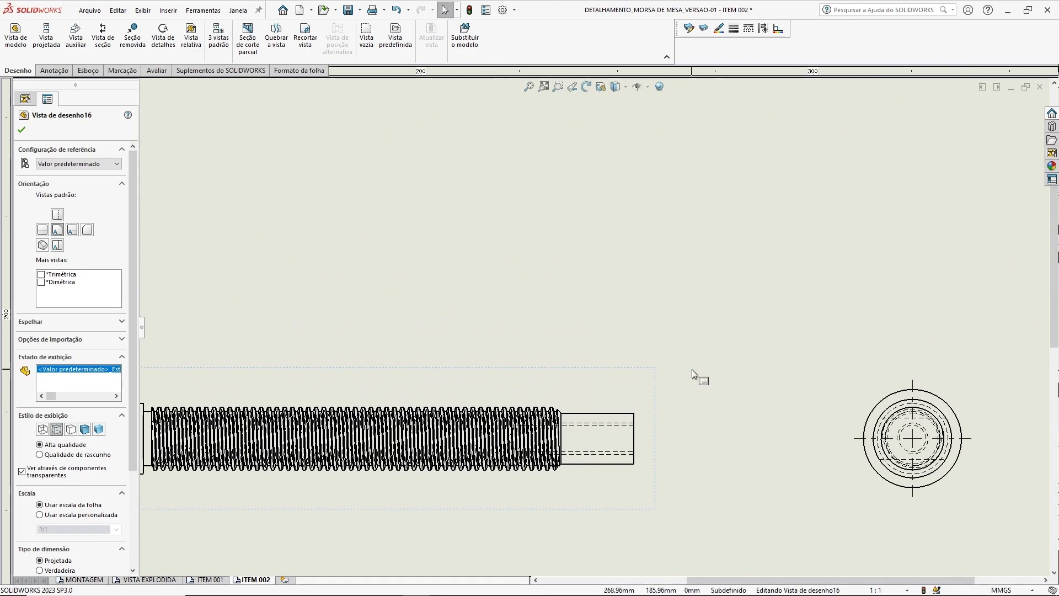
- Set the display style of the main shaft view to hidden lines removed
click(741, 257)
click(516, 304)
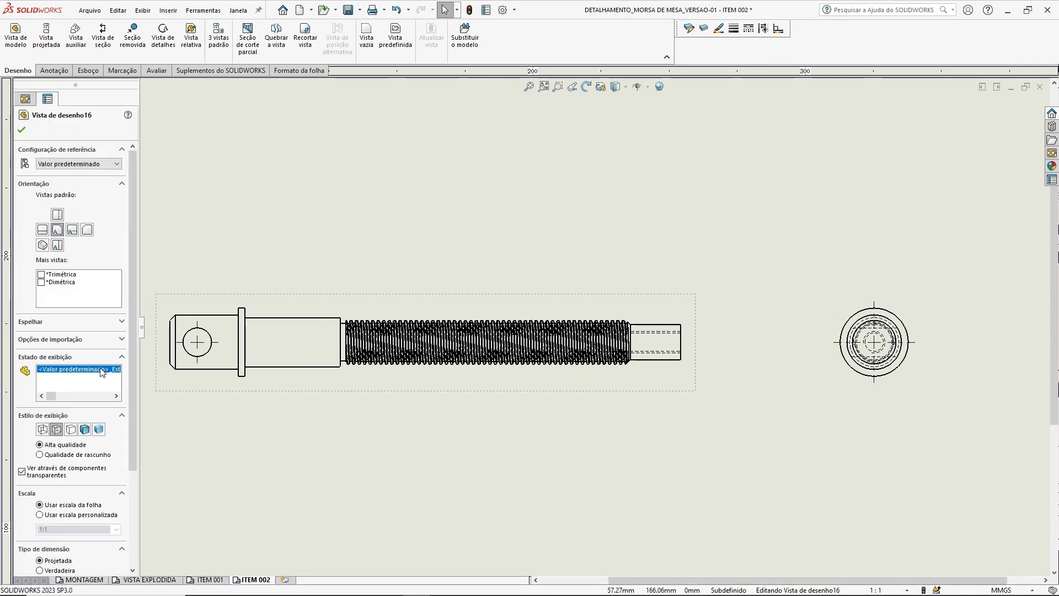
click(71, 430)
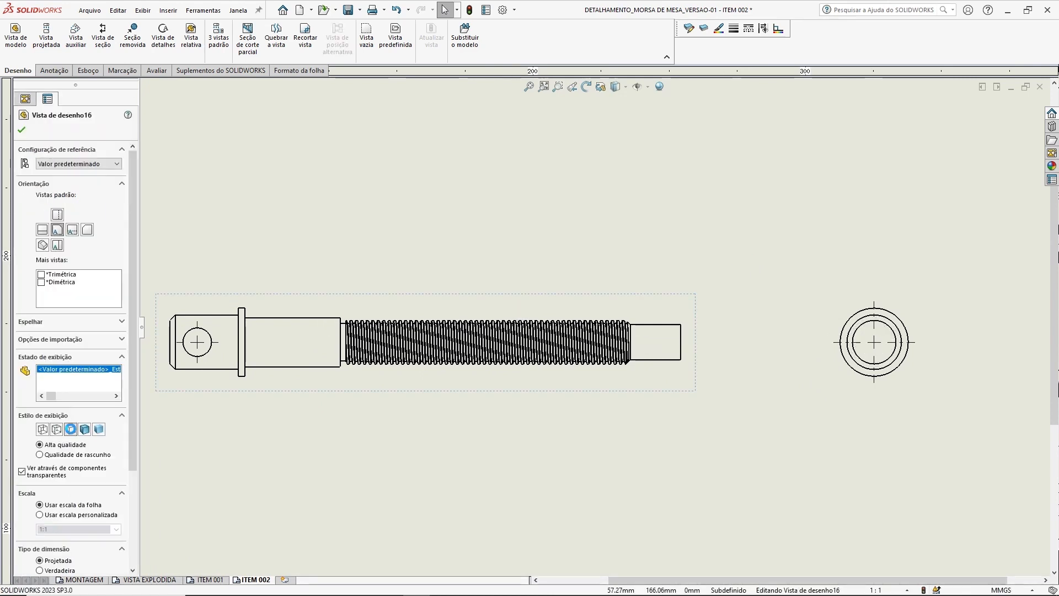
click(22, 130)
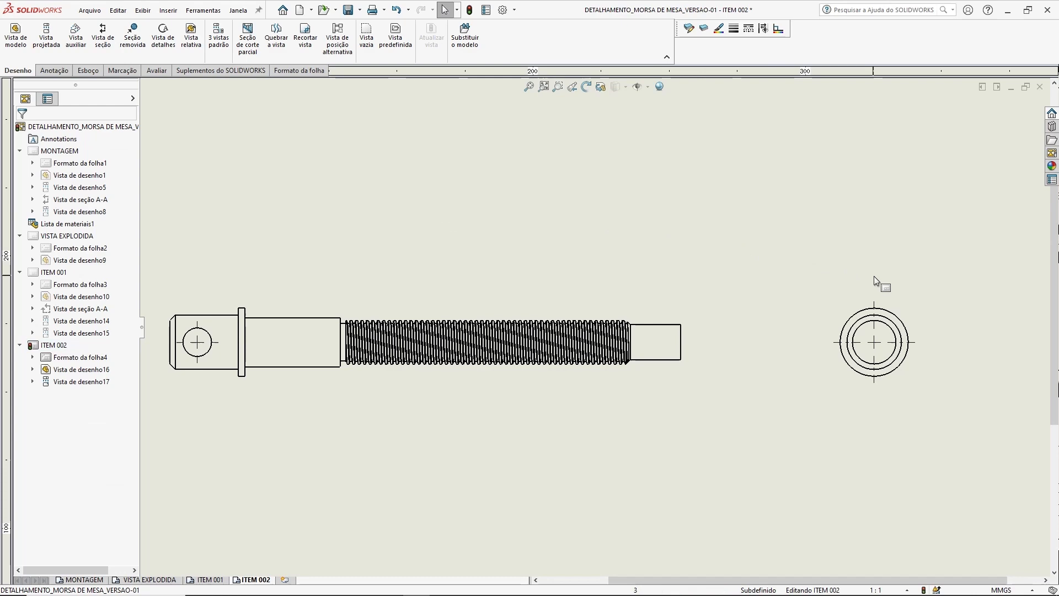
- Set the display style of the circular end view to hidden lines visible, independent of its parent view's style
click(916, 324)
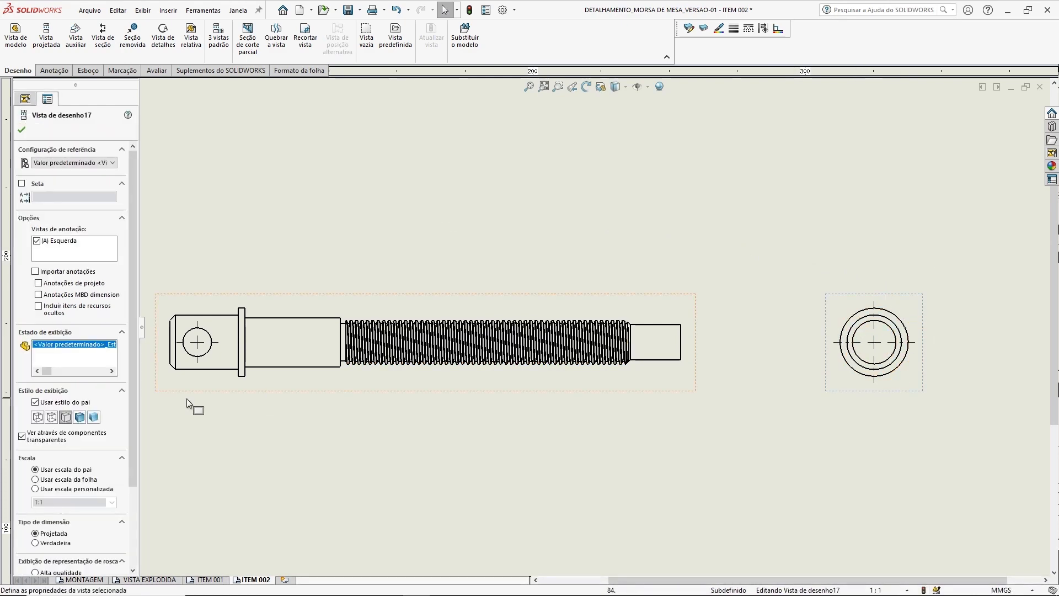
click(54, 417)
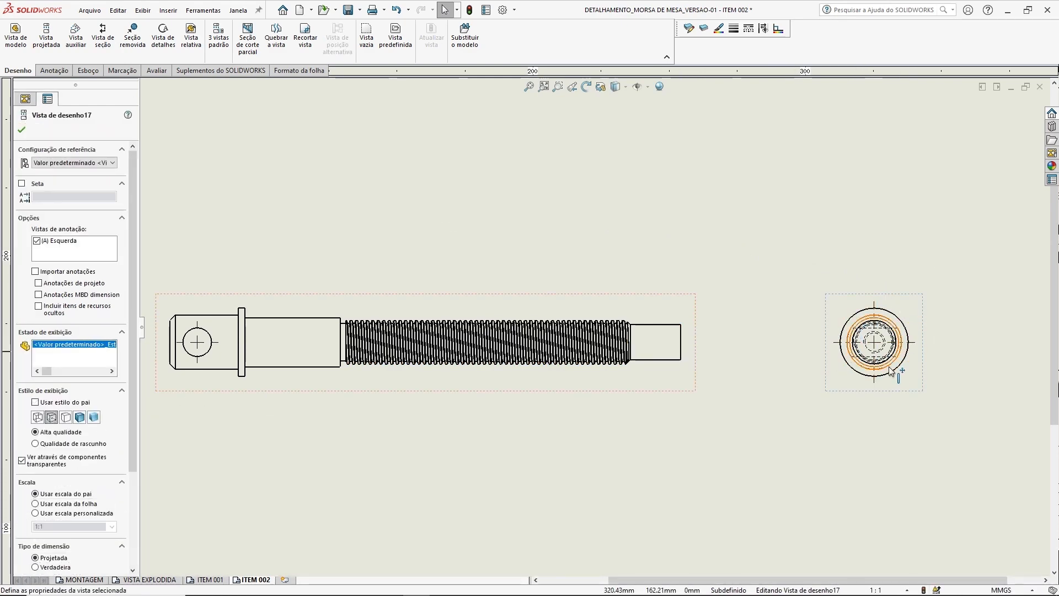
scroll(904, 362, up, 3)
scroll(903, 362, up, 1)
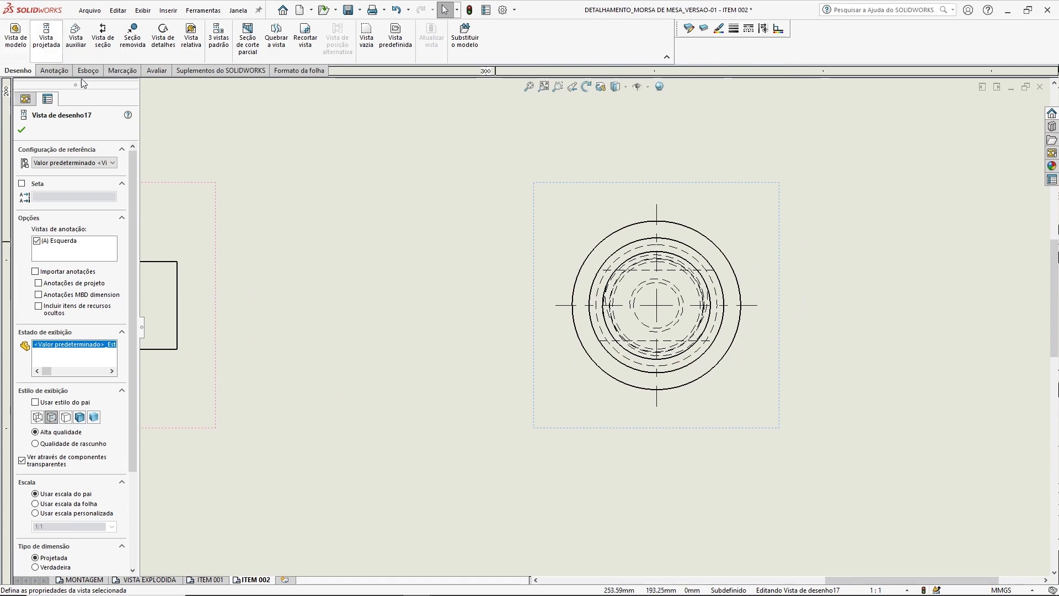
click(20, 130)
scroll(348, 201, down, 3)
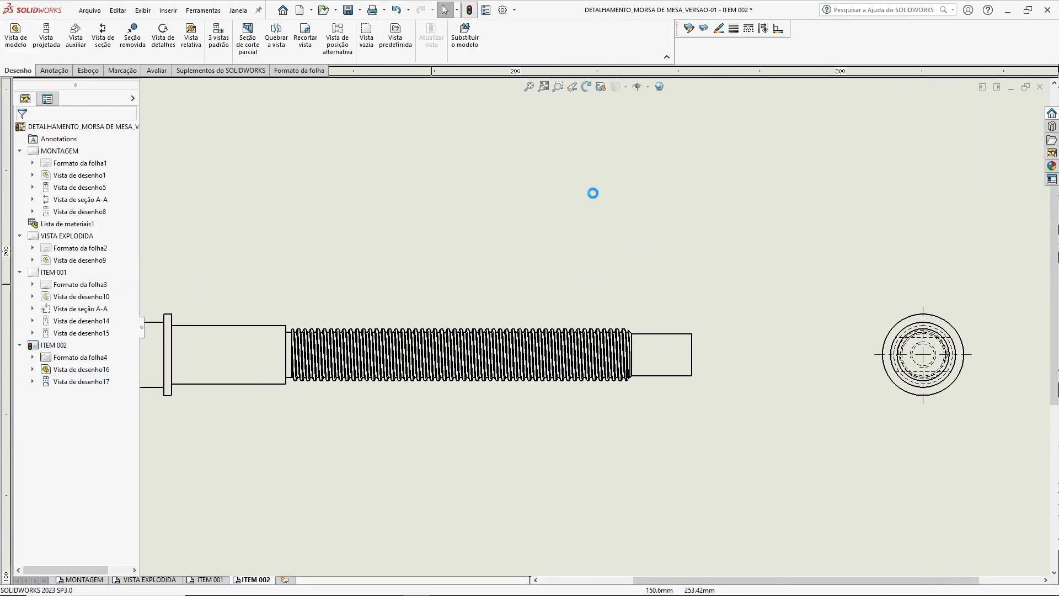
- Create a broken-out section with a closed spline around the shaft's tapped end, taking its depth from the hole's circular edge in the end view
scroll(550, 243, up, 2)
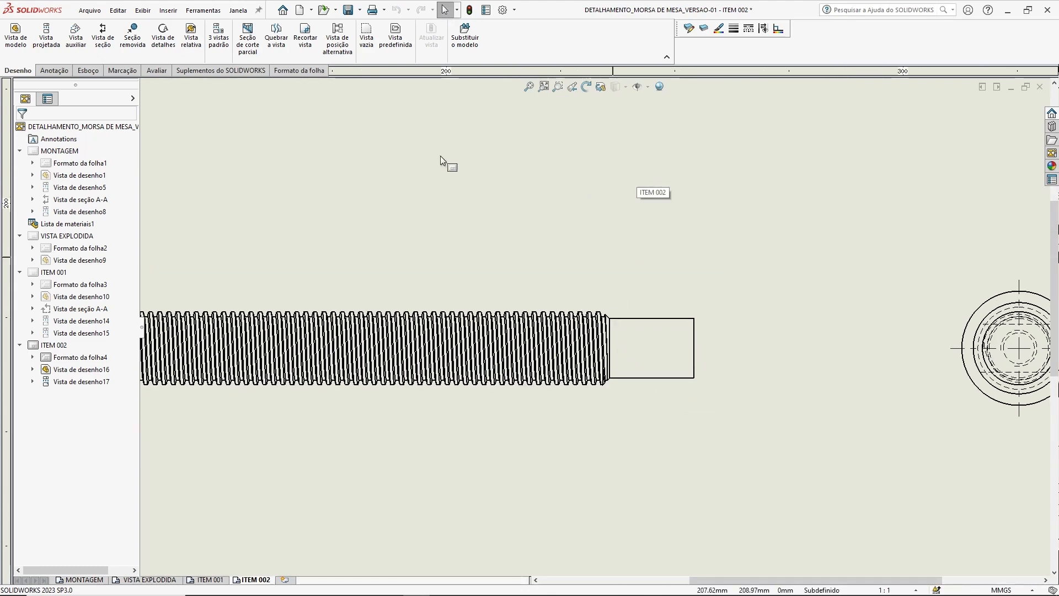
click(252, 50)
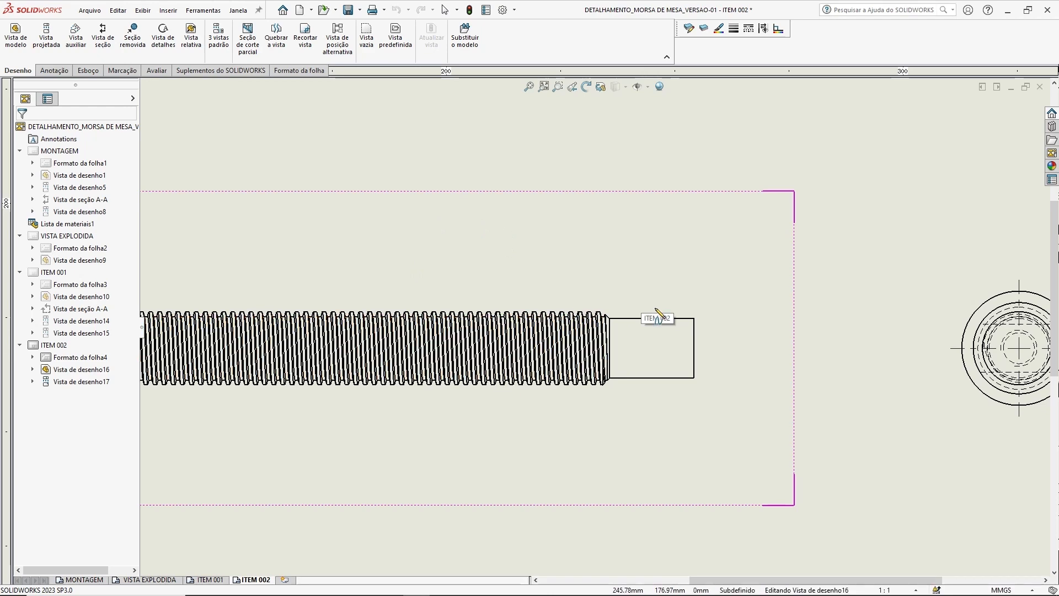
key(ctrl+Right)
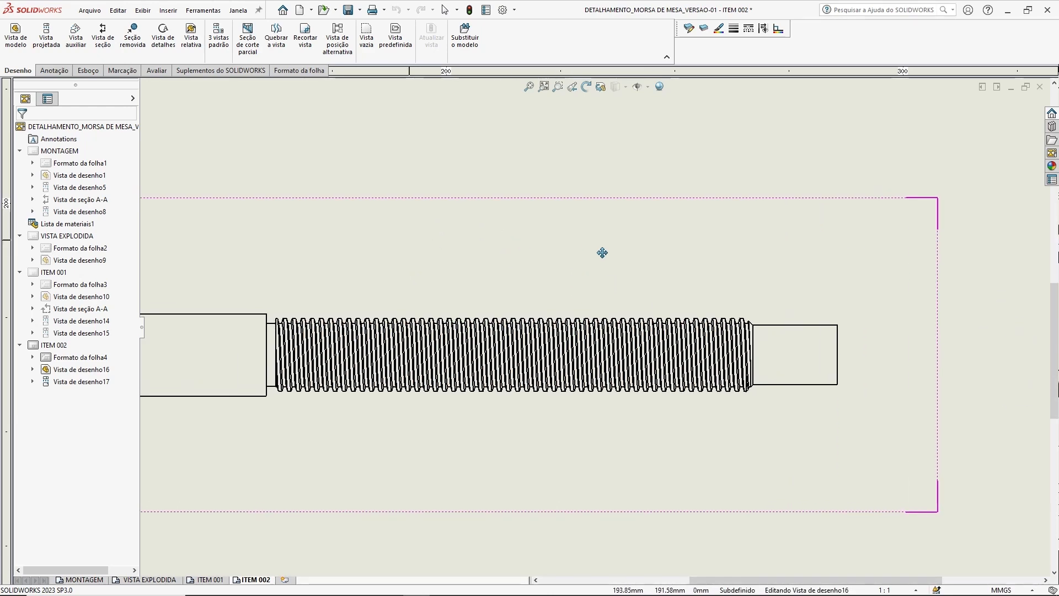
key(ctrl+Left)
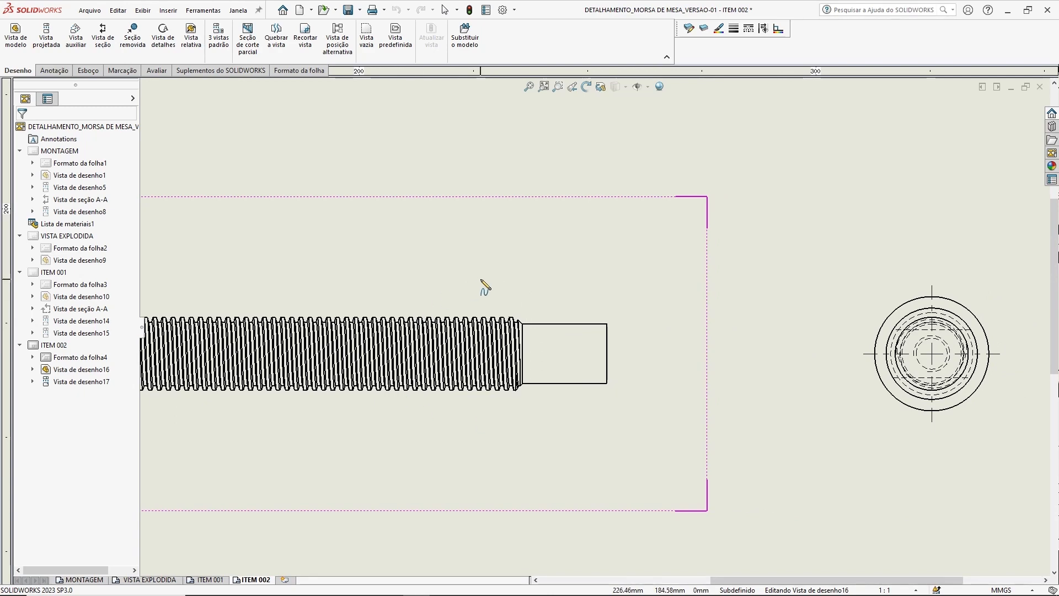
click(477, 263)
click(398, 317)
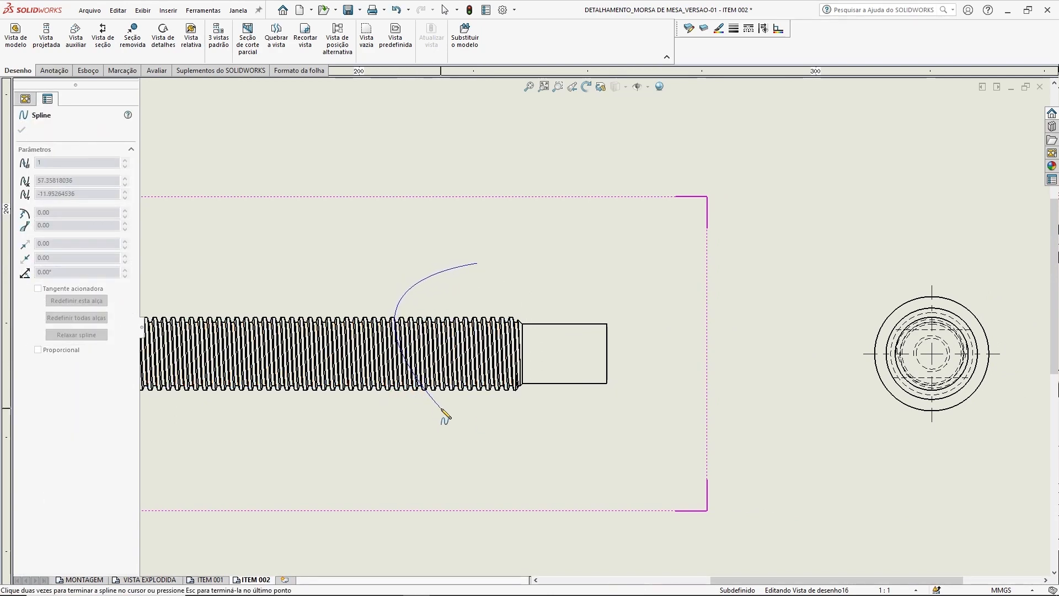
click(657, 369)
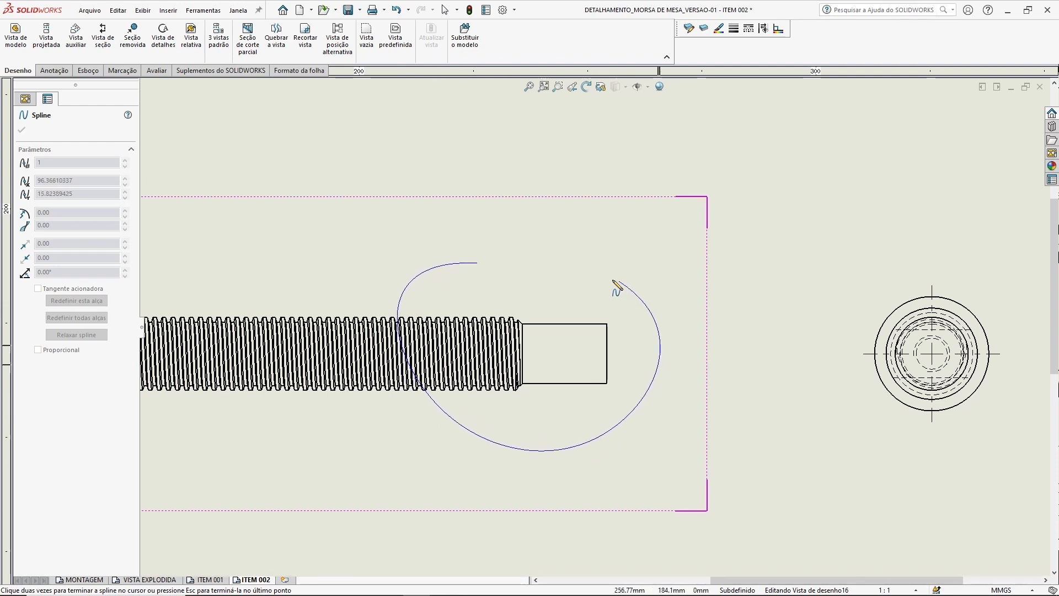
click(478, 263)
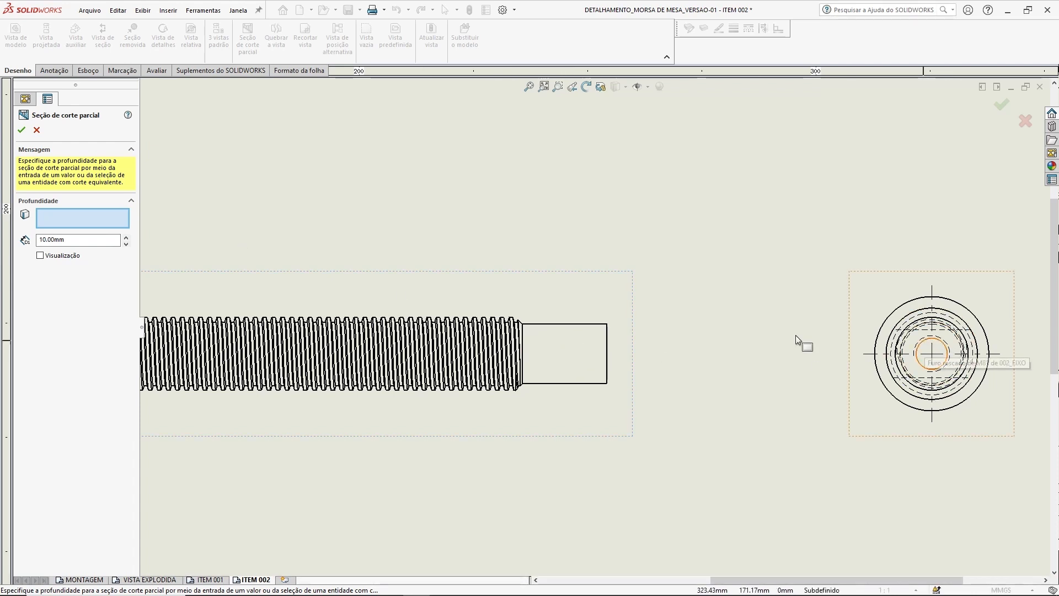
click(931, 343)
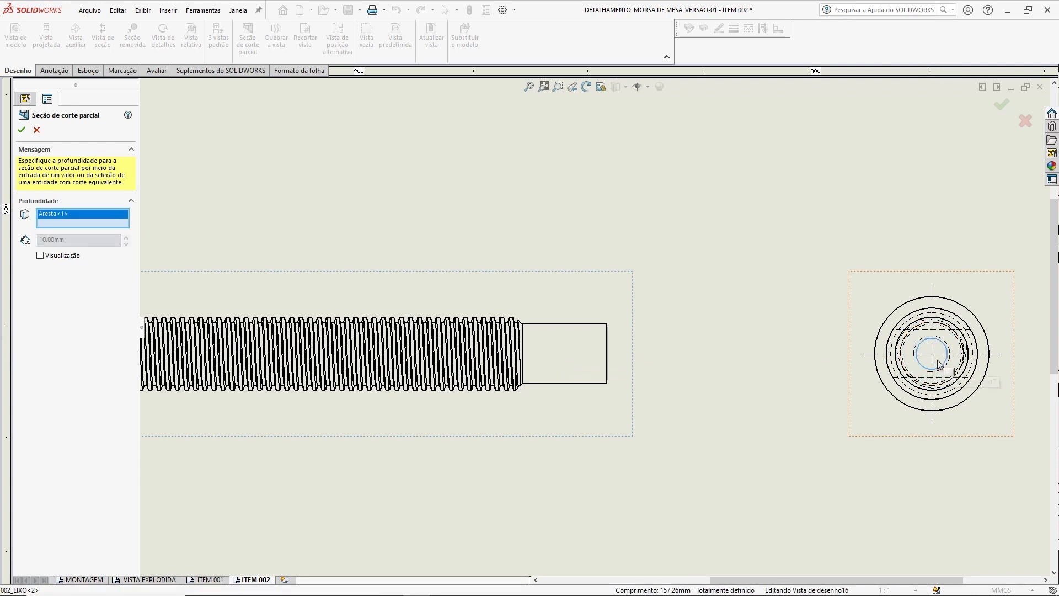
click(22, 130)
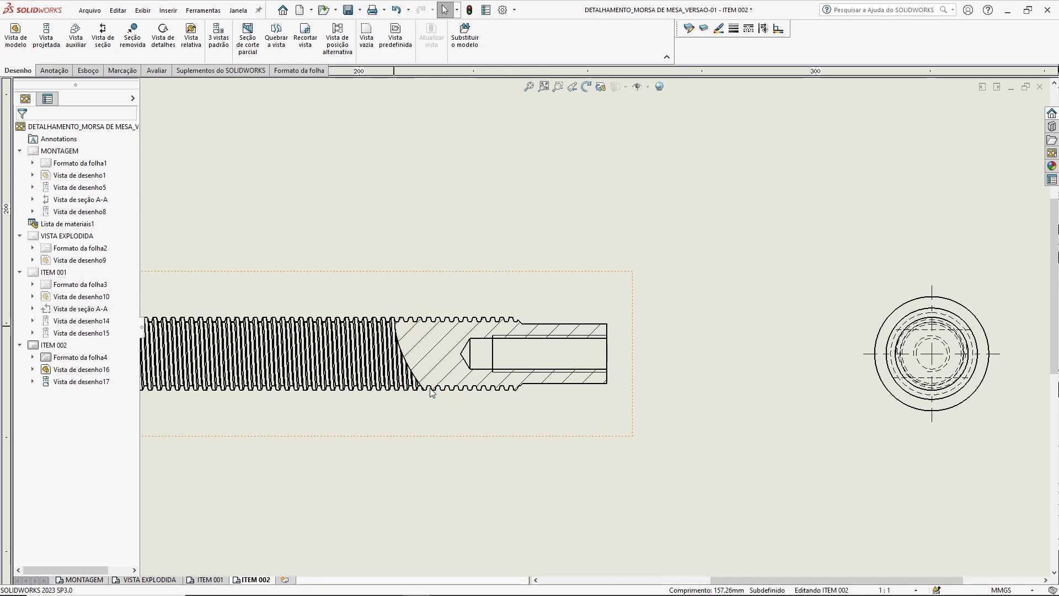
- Examine the hatched broken-out section and the tapped hole at the shaft end against the circular end view
scroll(448, 415, down, 1)
scroll(495, 368, down, 2)
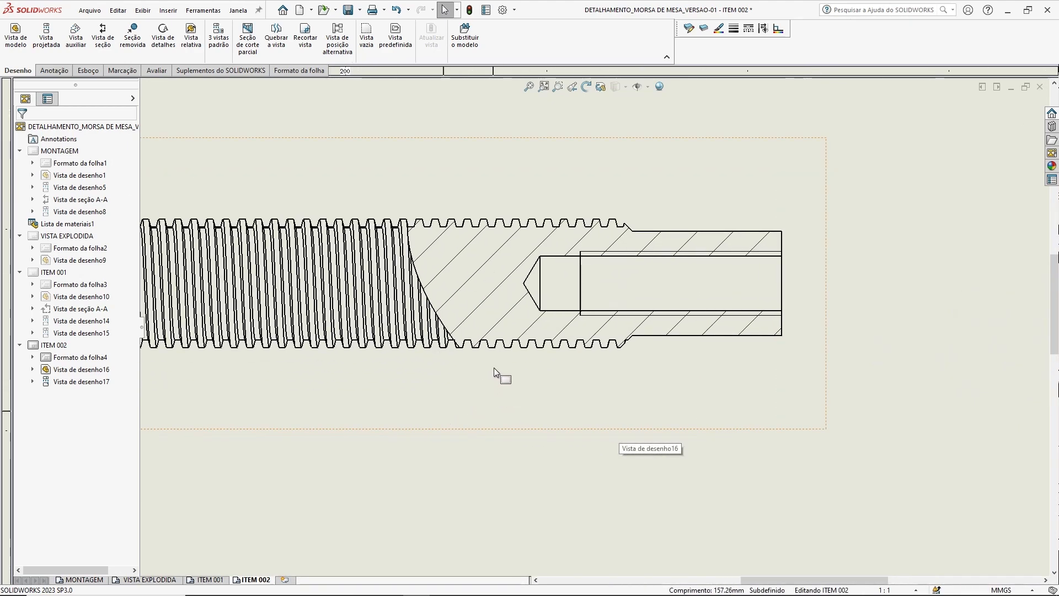
scroll(442, 173, down, 2)
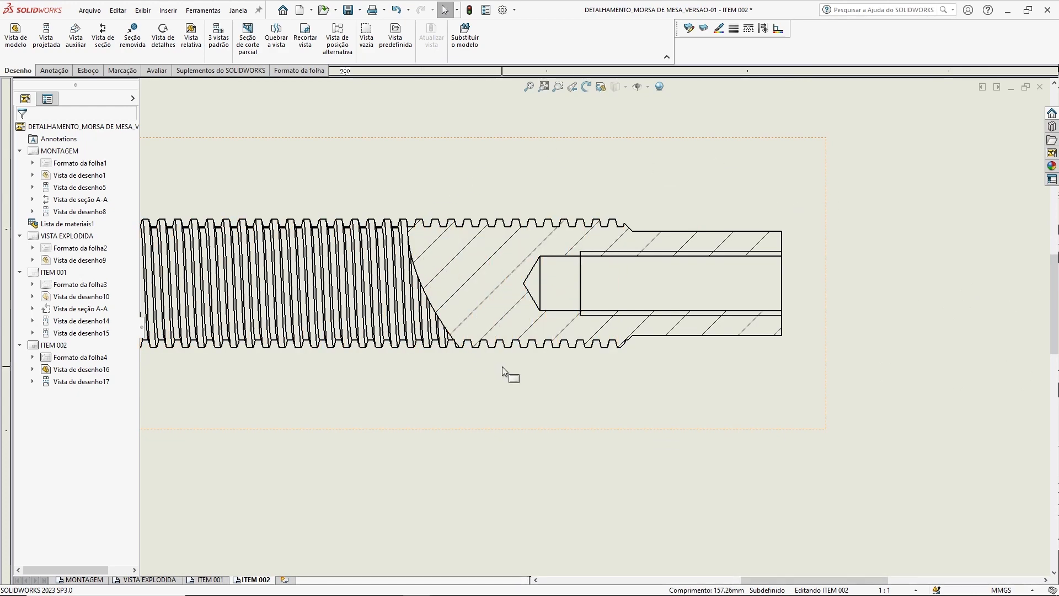
scroll(502, 366, up, 2)
scroll(827, 331, up, 1)
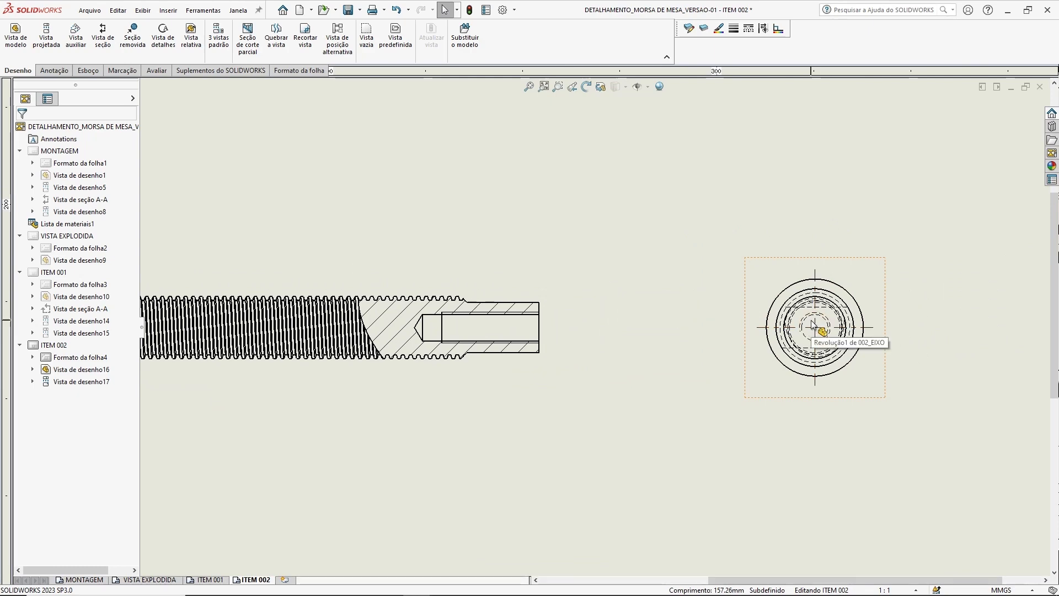
middle_drag(476, 228, 645, 232)
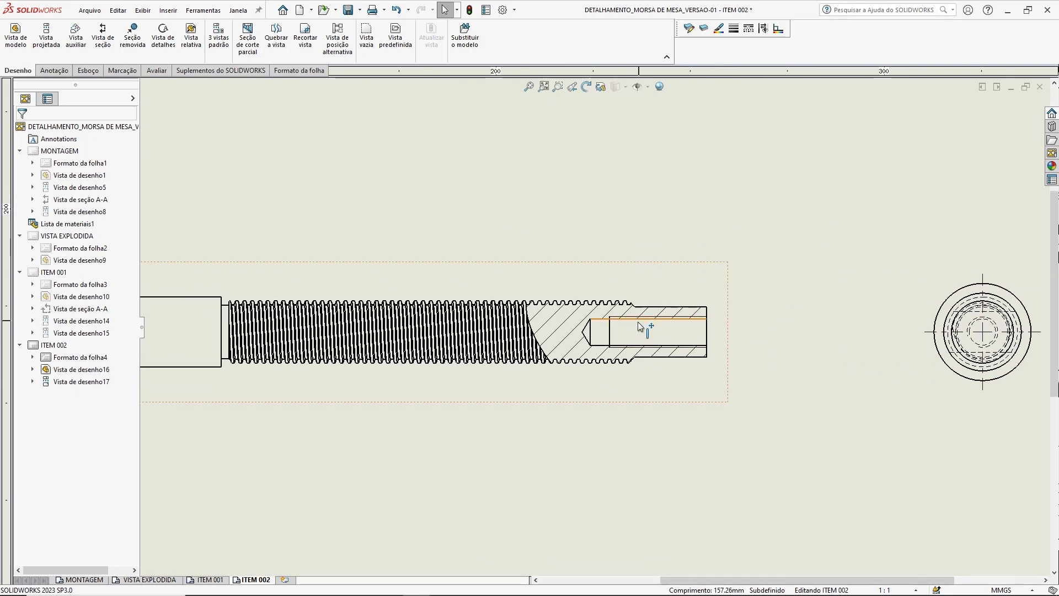
scroll(641, 324, down, 2)
scroll(736, 228, up, 2)
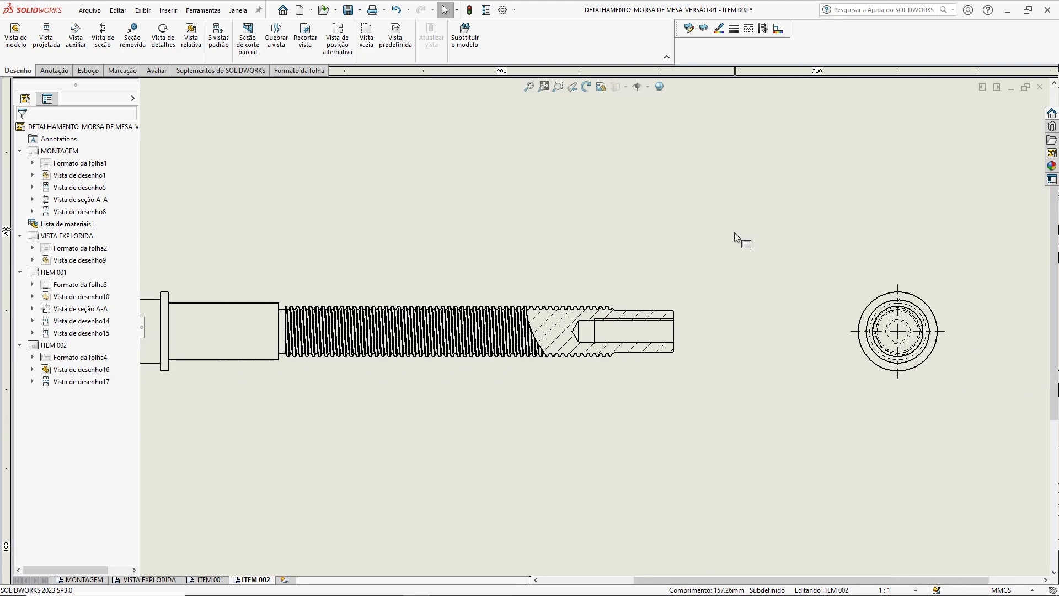
scroll(707, 320, down, 3)
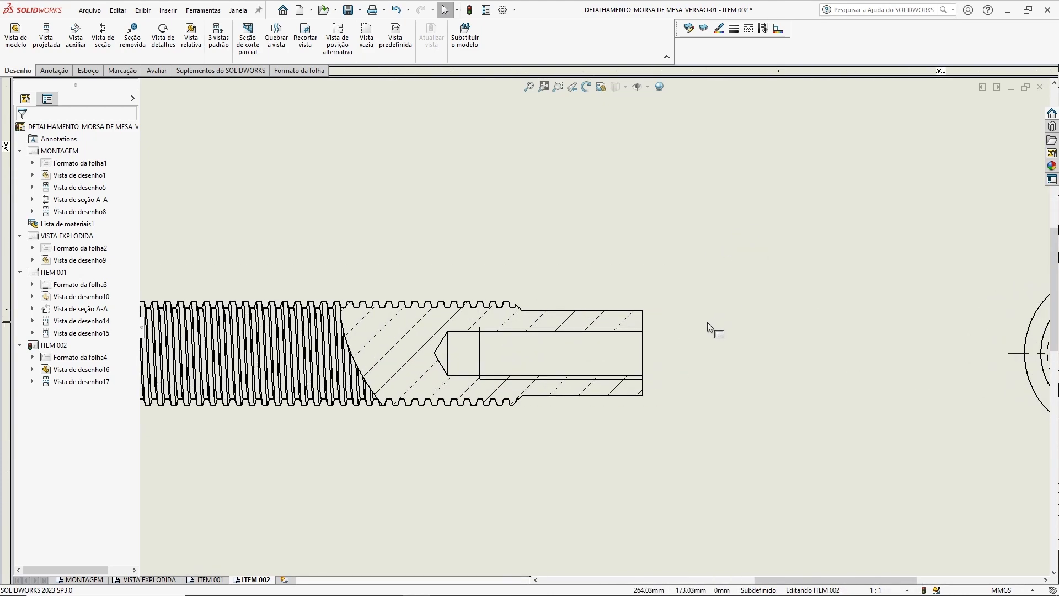
middle_drag(705, 339, 715, 327)
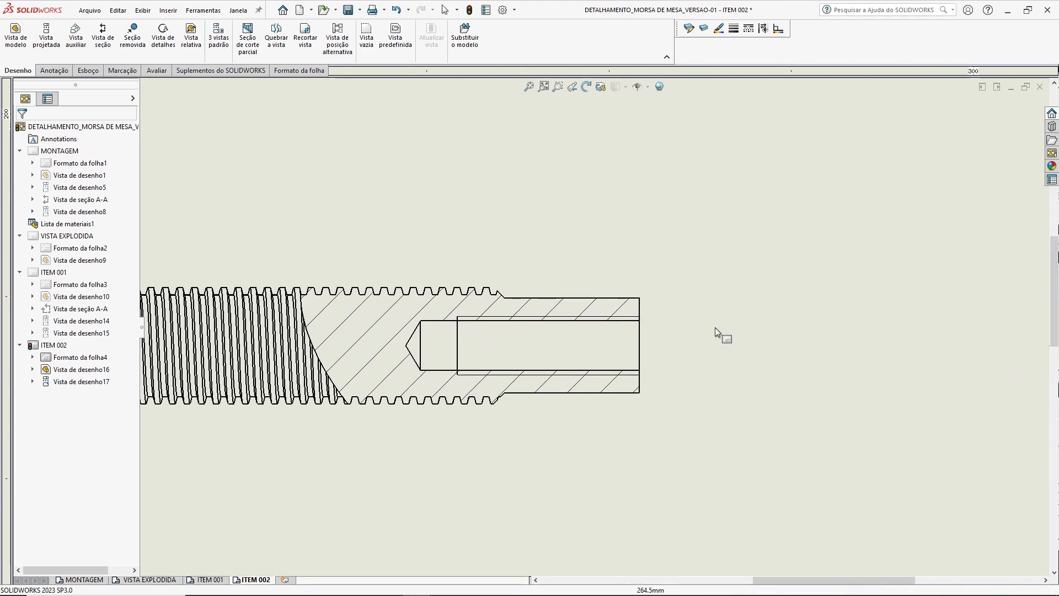
scroll(775, 328, up, 3)
scroll(702, 337, down, 3)
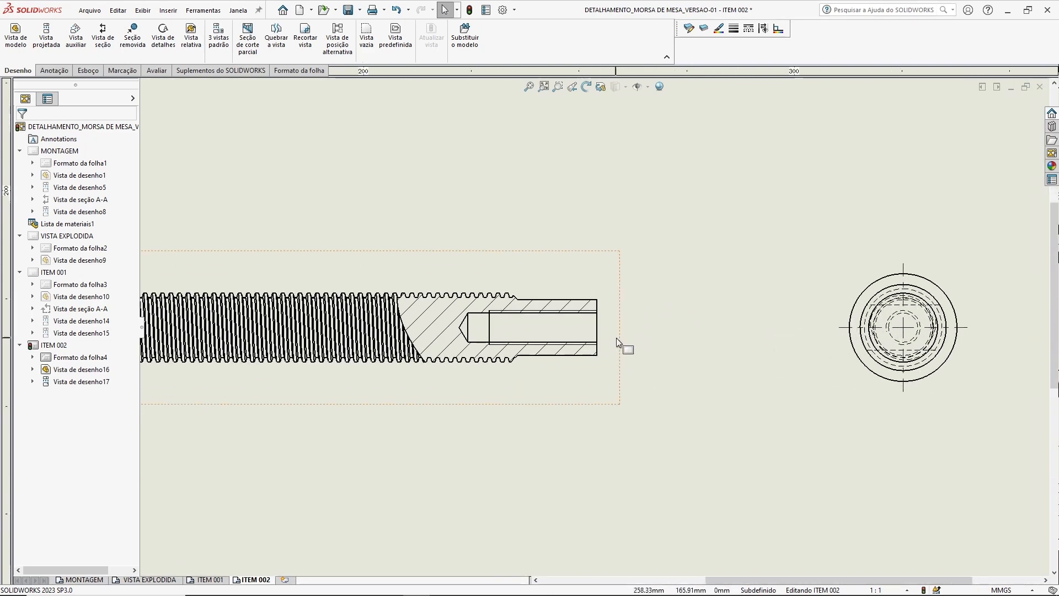
- Shift the main shaft view slightly on the sheet and move the circular end view farther away from it
scroll(710, 296, up, 4)
middle_drag(748, 251, 718, 195)
key(f)
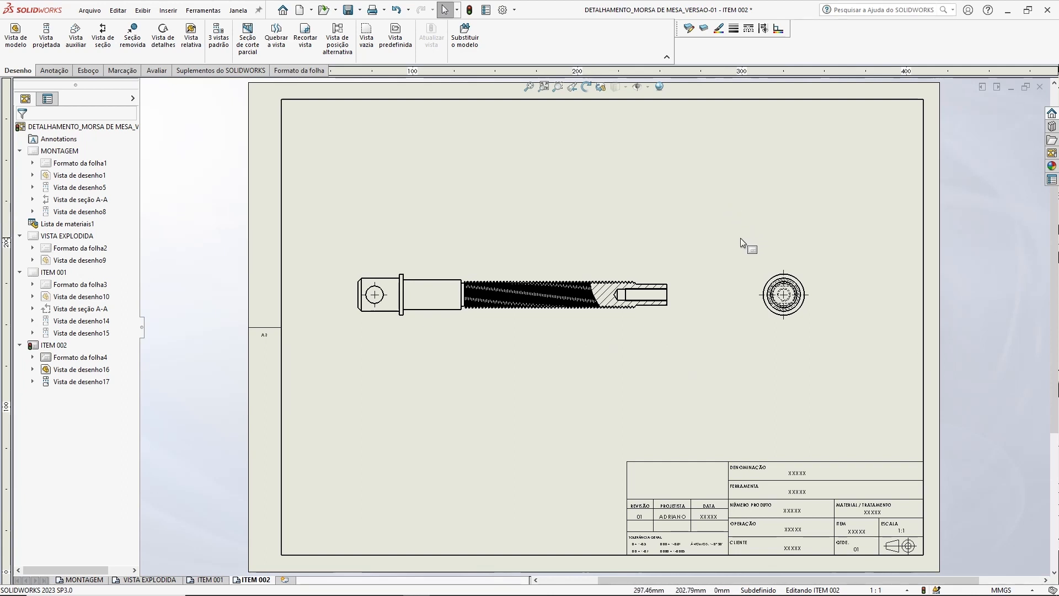
drag(681, 266, 684, 271)
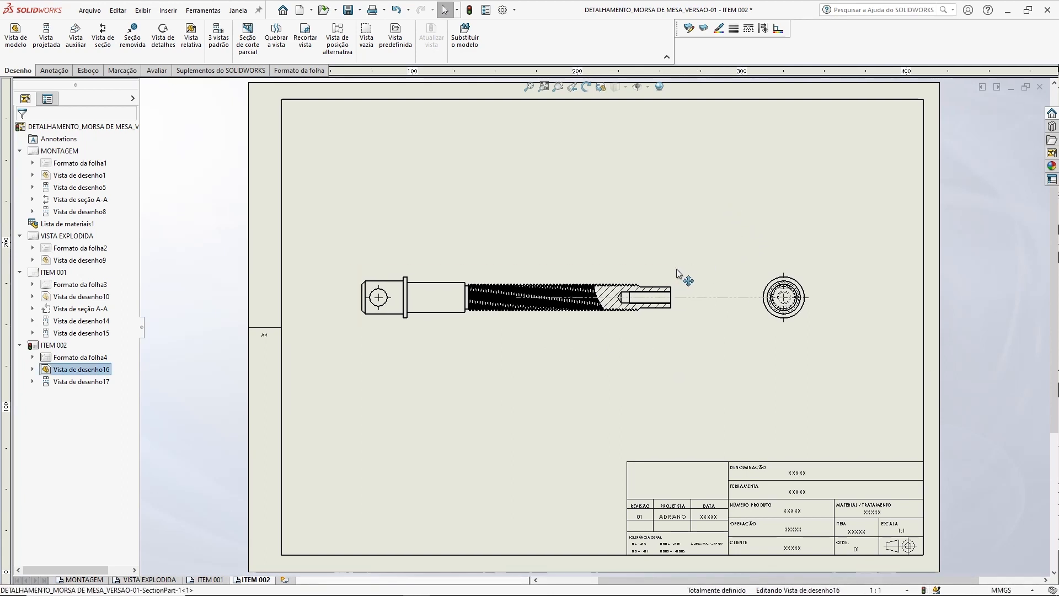
click(790, 269)
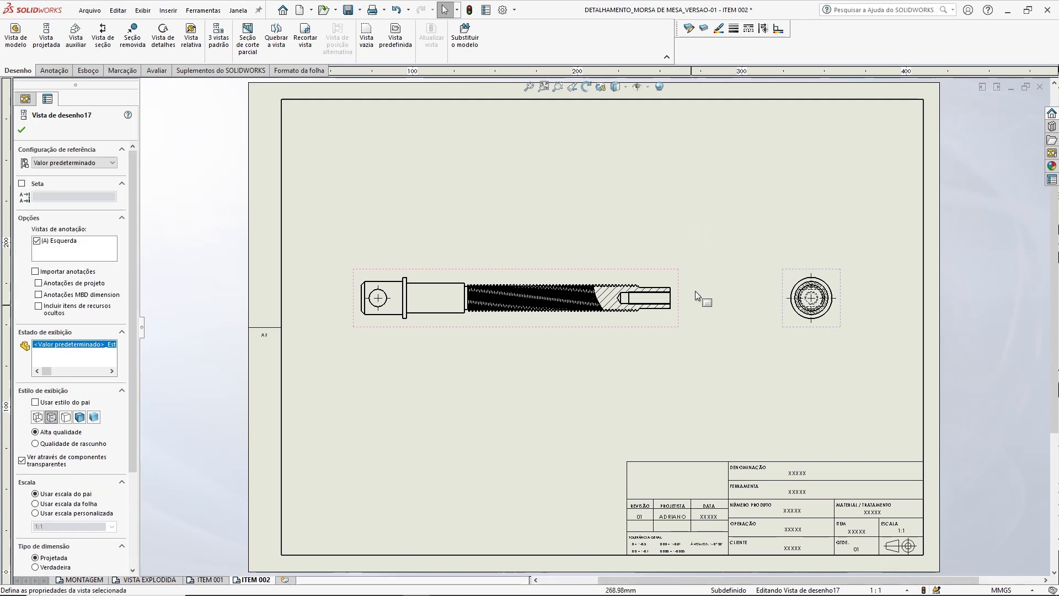
key(Escape)
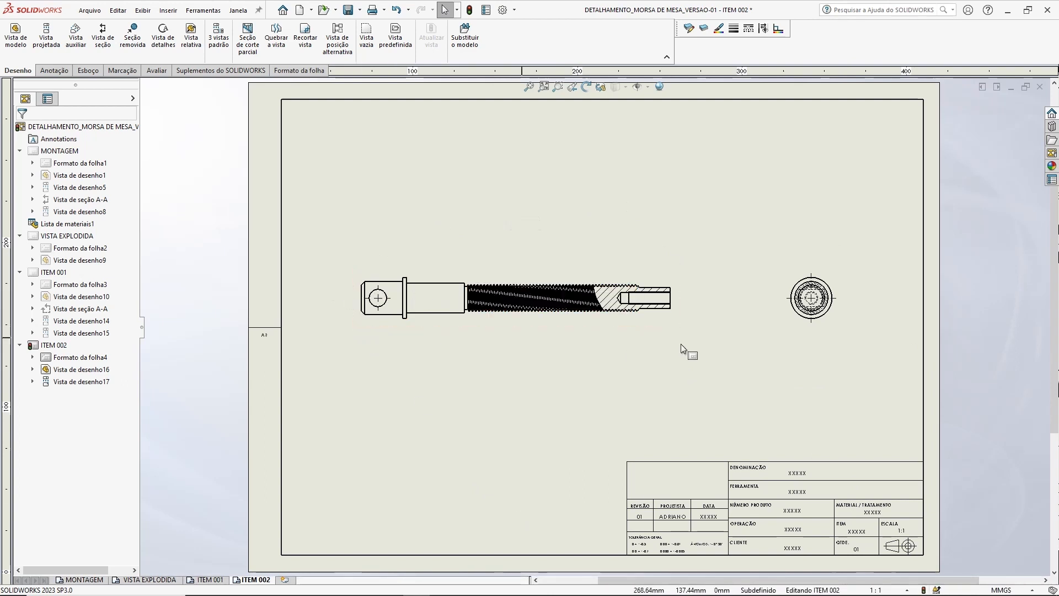
- Set the main shaft view to a custom scale of 2:1 and move the enlarged end view clear of the shaft
click(640, 325)
scroll(110, 387, down, 10)
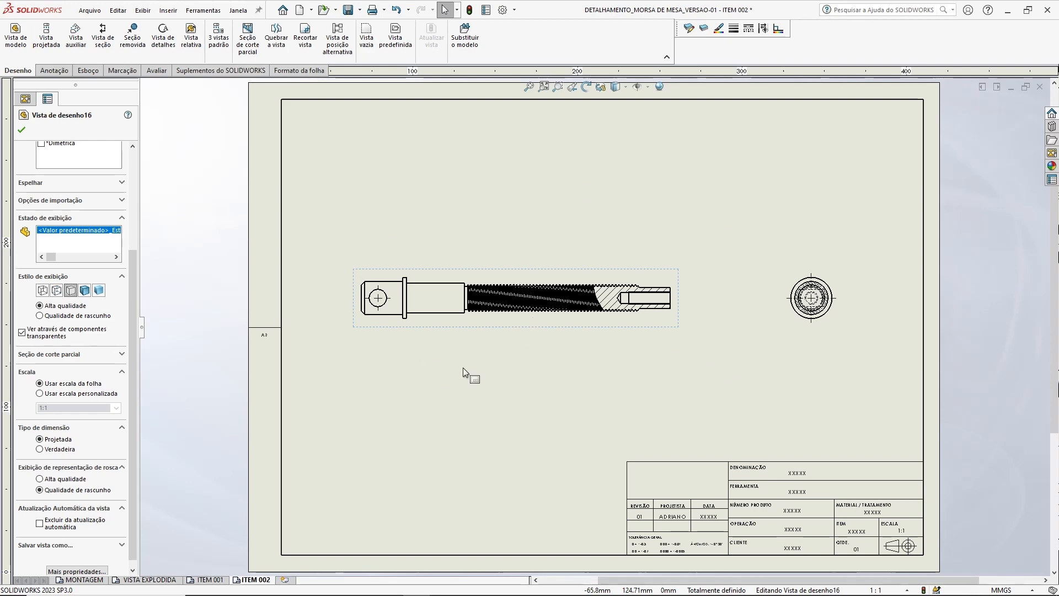
scroll(269, 354, down, 6)
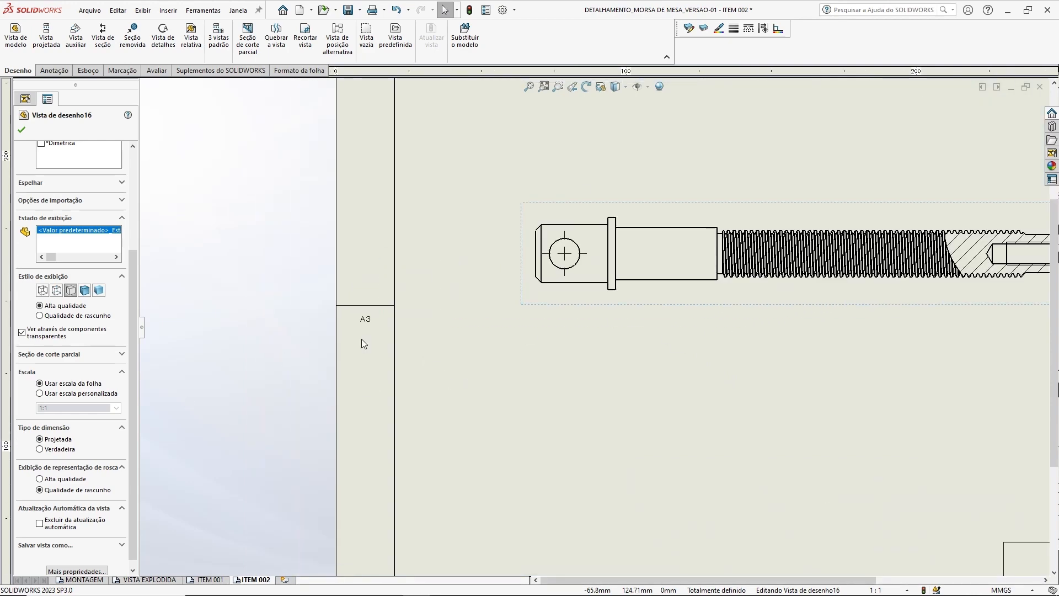
key(f)
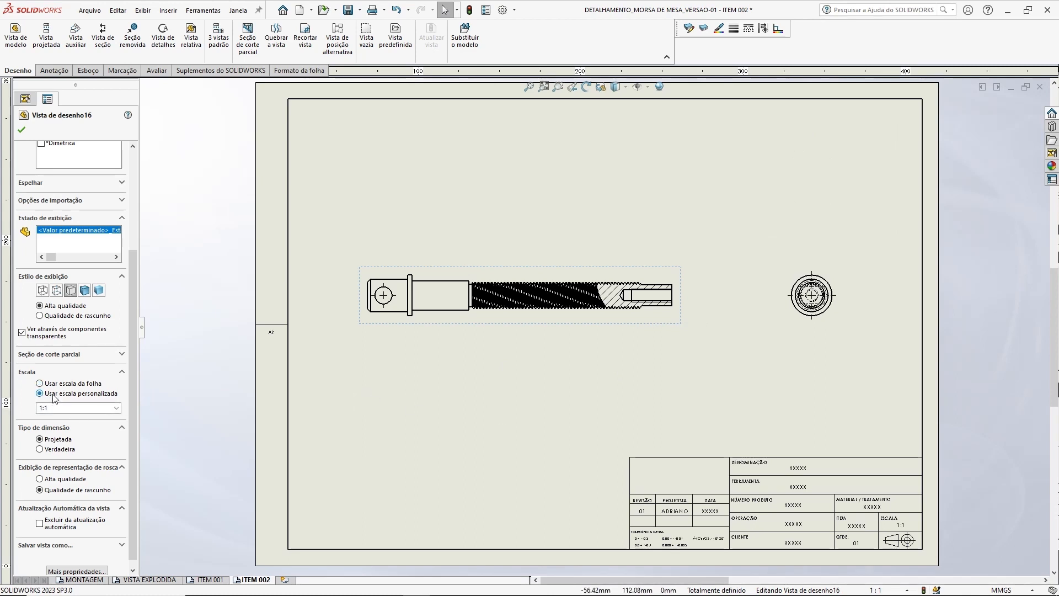
click(120, 409)
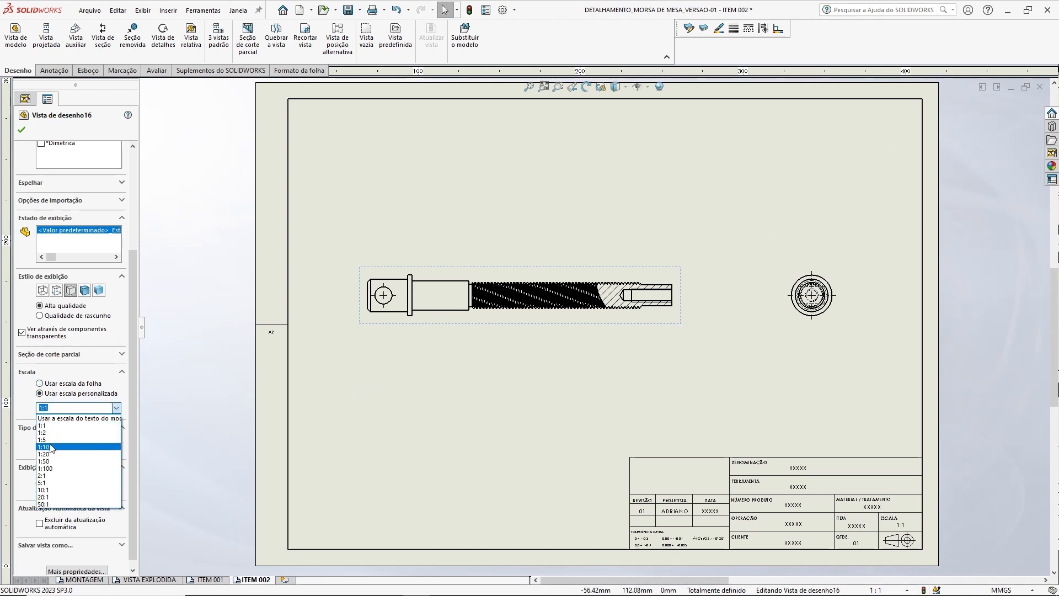
click(44, 475)
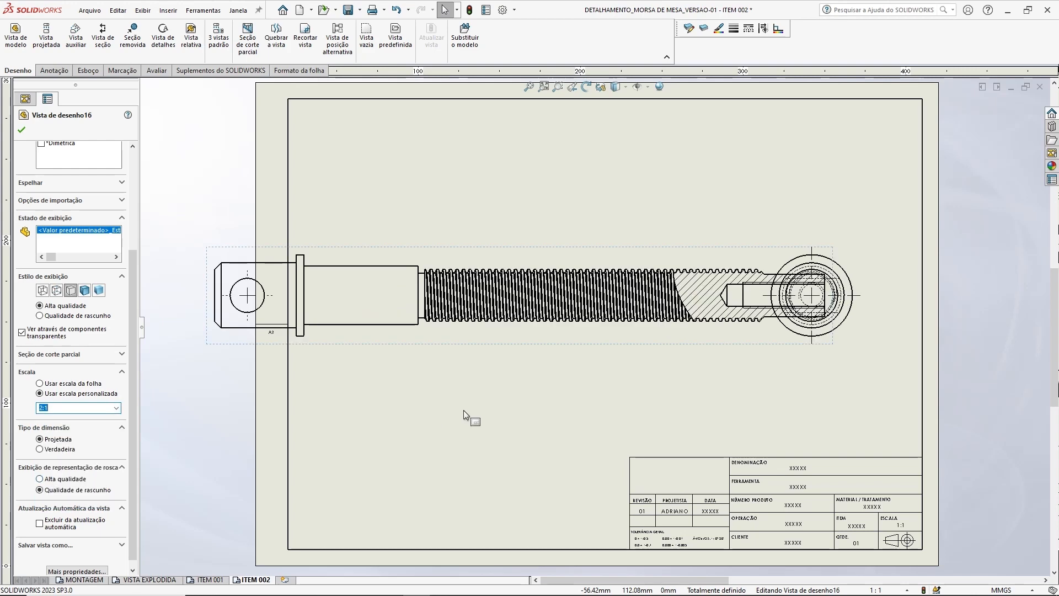
key(z)
drag(781, 278, 921, 278)
- Set the main shaft view to a custom scale of 1.5:1
click(441, 339)
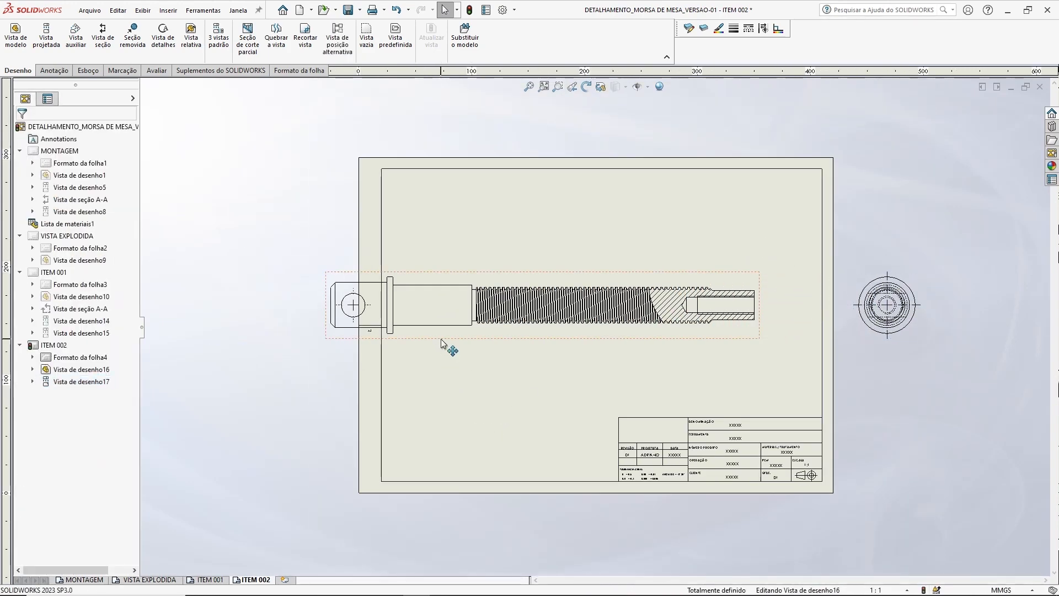
scroll(134, 381, down, 5)
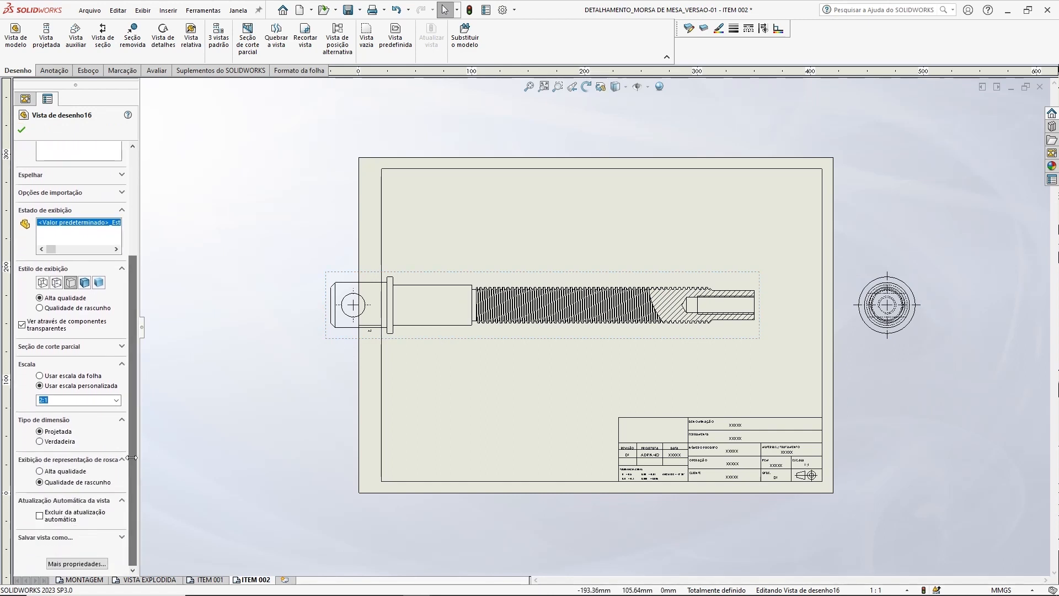
click(119, 405)
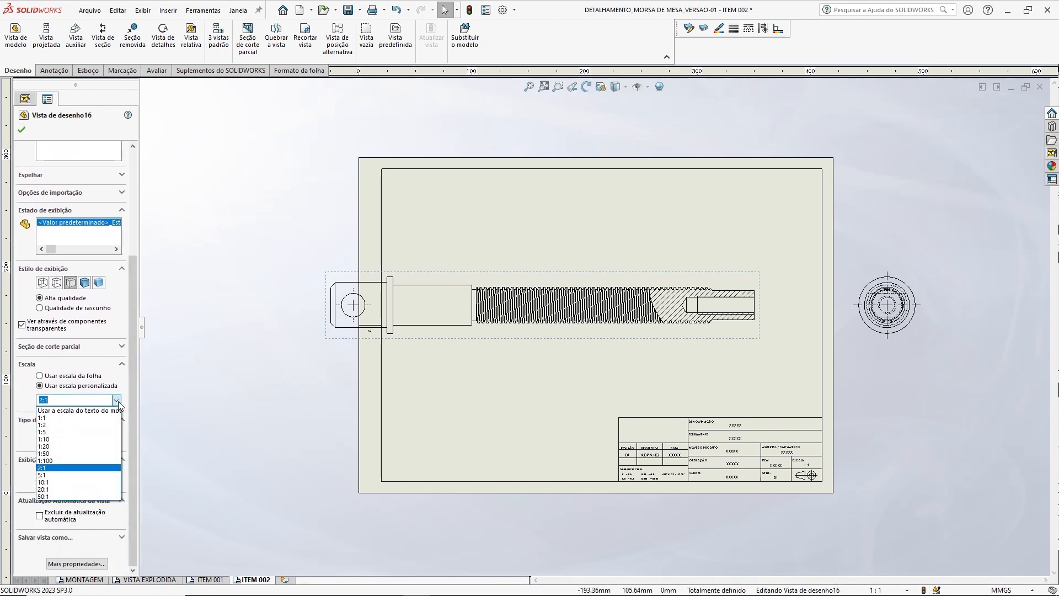
click(59, 422)
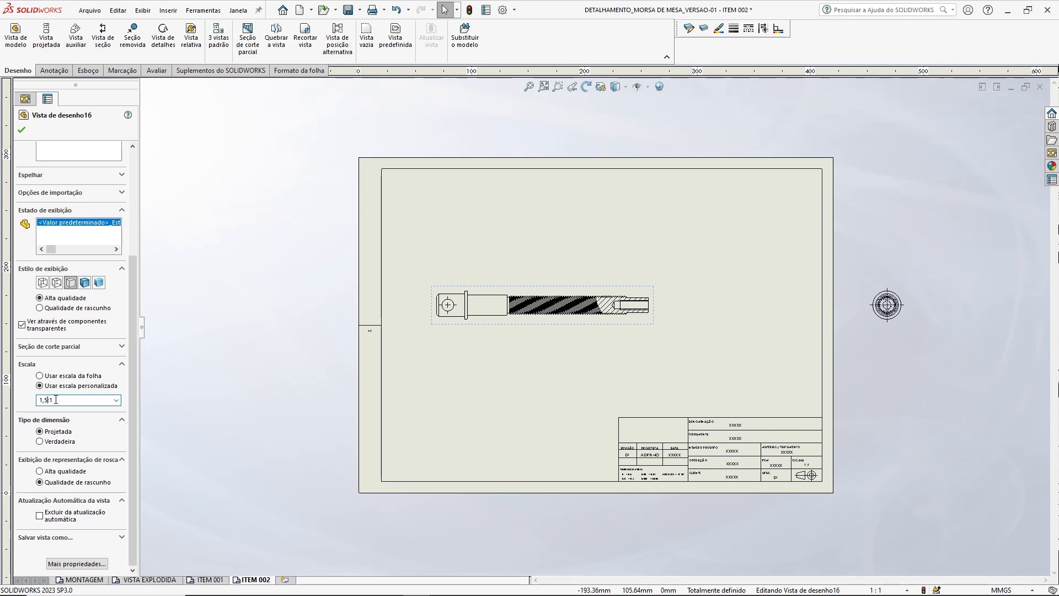
key(Return)
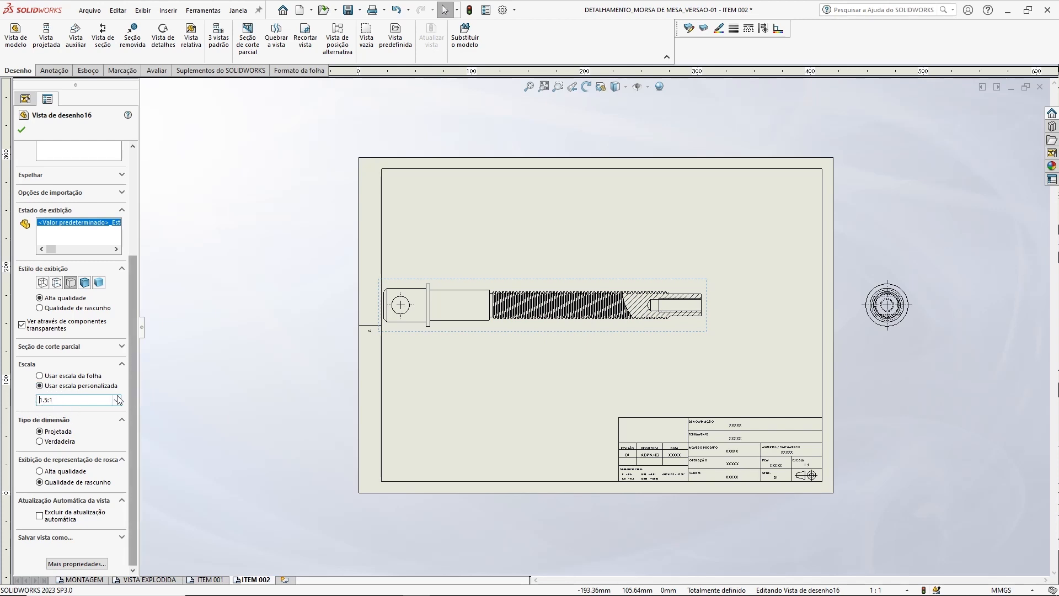
click(34, 399)
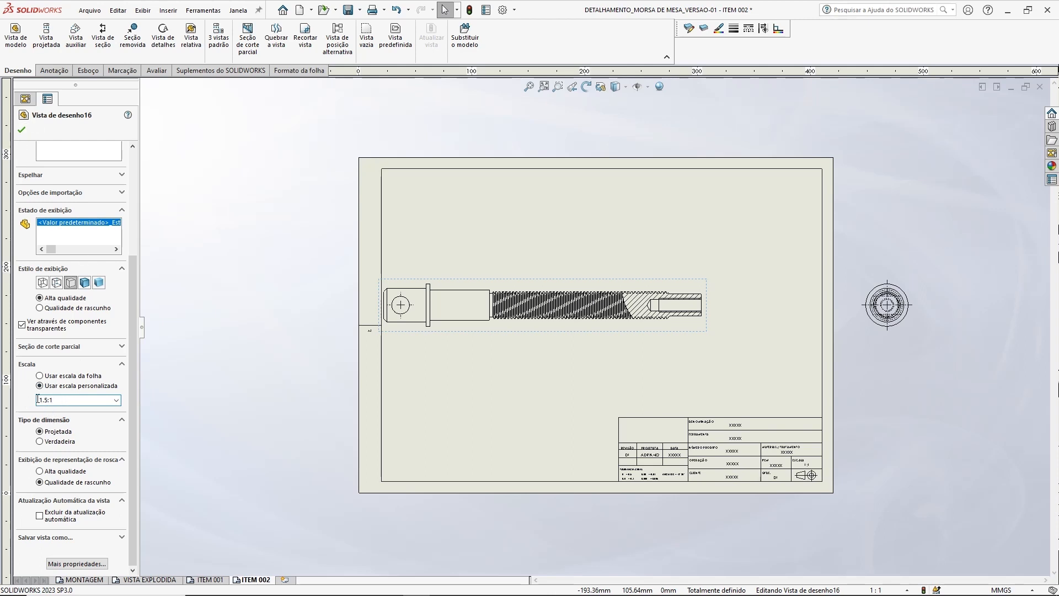
click(23, 131)
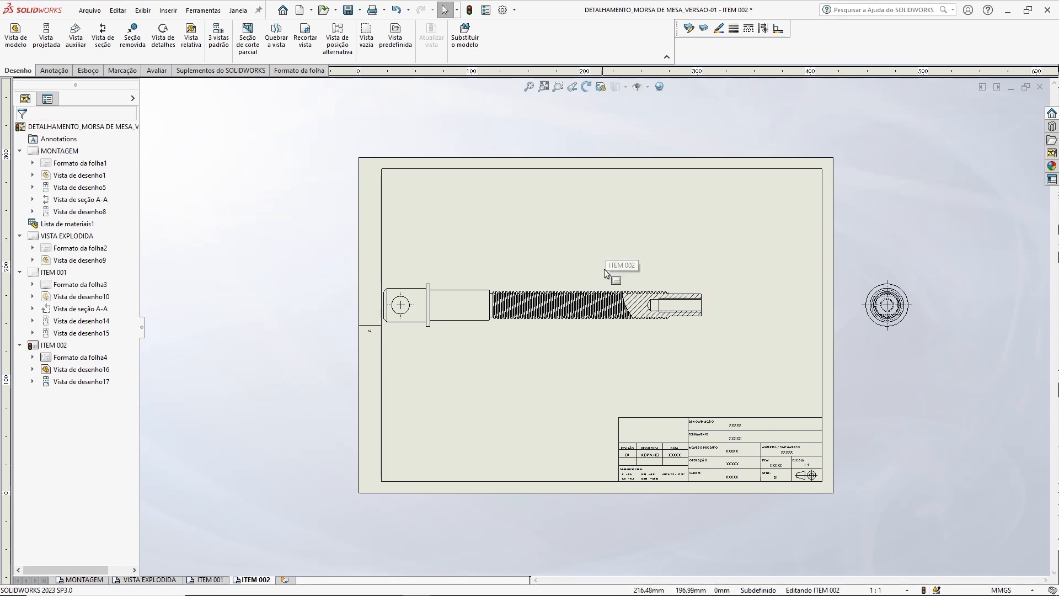
- Move the main shaft view slightly away from the sheet border and bring the circular end view inside the sheet beside the tapped end
drag(602, 285, 628, 285)
drag(874, 281, 678, 267)
key(Escape)
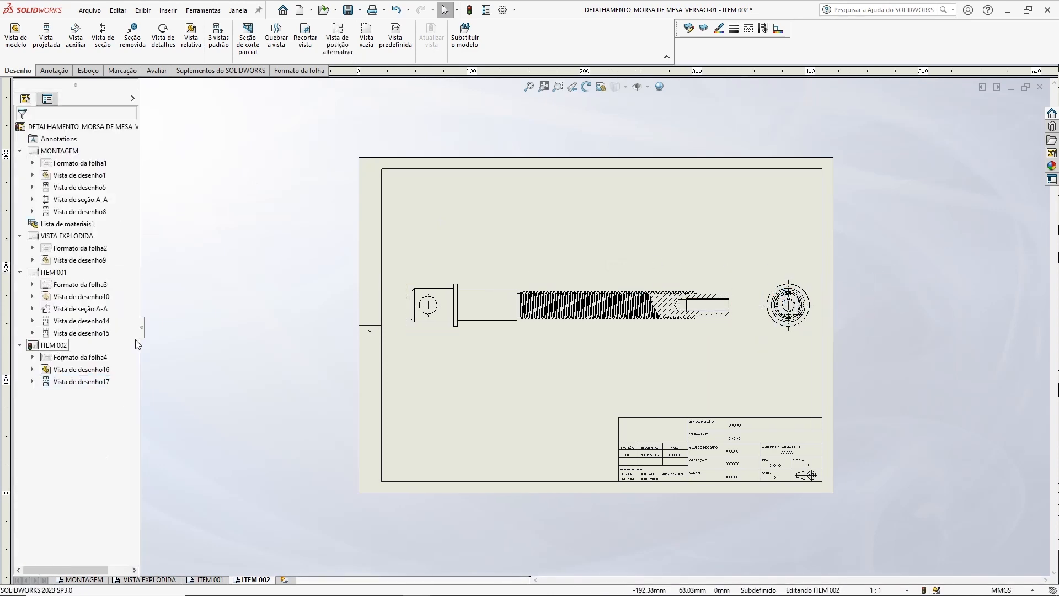
- Examine the scale entry in the sheet's title block
click(497, 278)
scroll(133, 356, down, 5)
double_click(50, 402)
click(223, 389)
scroll(805, 463, up, 5)
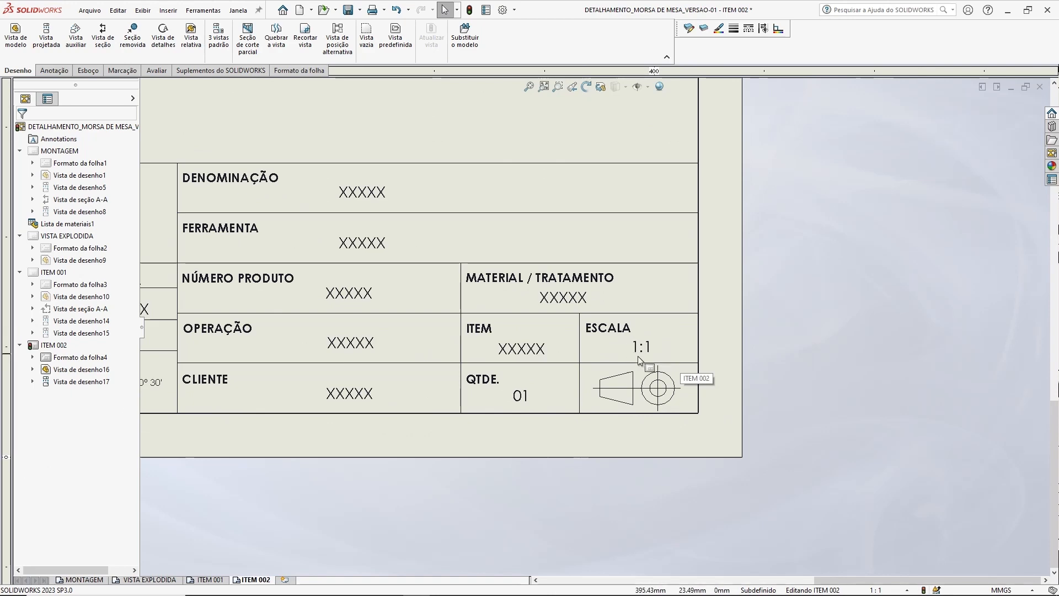
scroll(853, 403, down, 4)
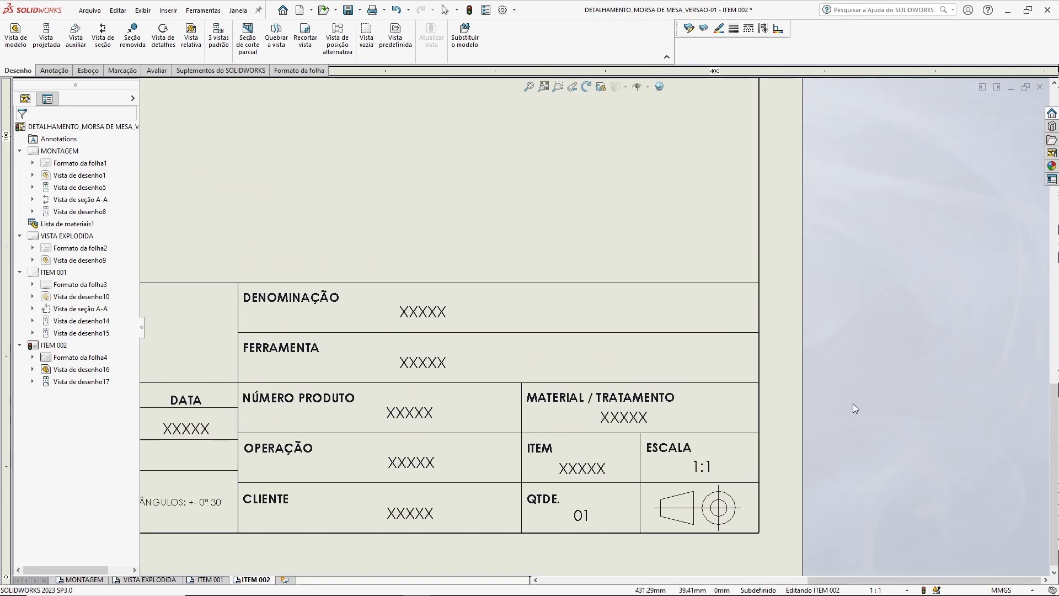
- Nudge the circular end view slightly closer to the main shaft view
mouse_move(611, 260)
mouse_down()
mouse_move(620, 258)
mouse_move(610, 266)
mouse_up()
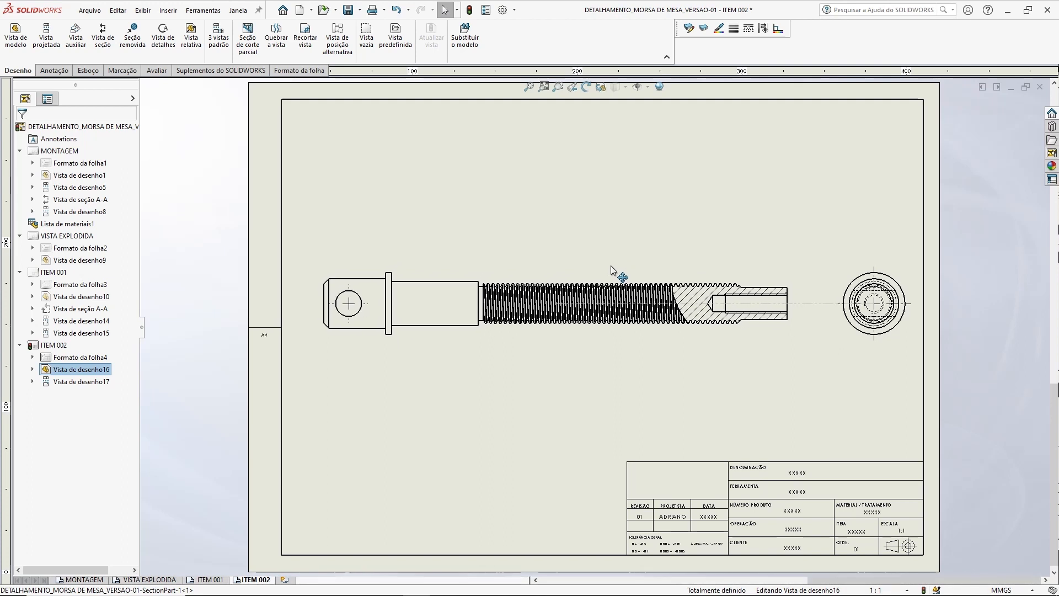
drag(840, 261, 833, 260)
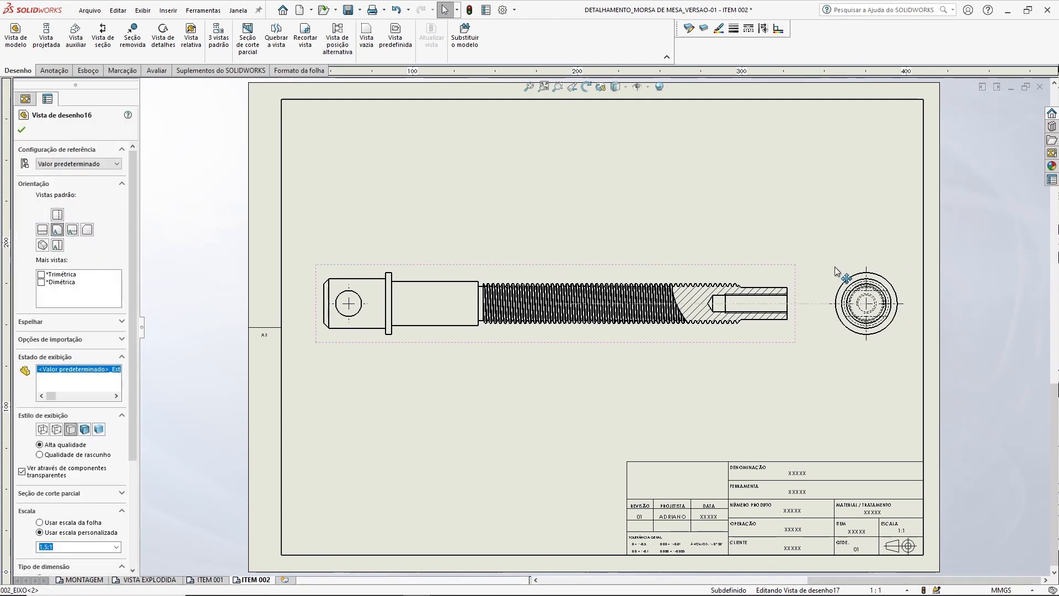
click(612, 216)
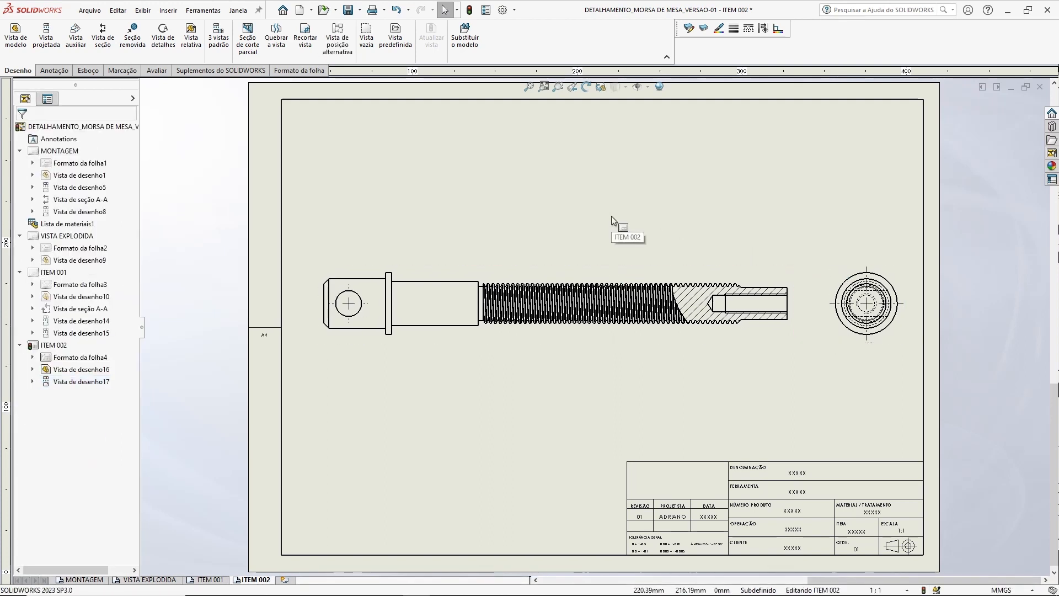
- Insert a projected isometric view of the shaft from the circular end view and place it outside the sheet
click(46, 36)
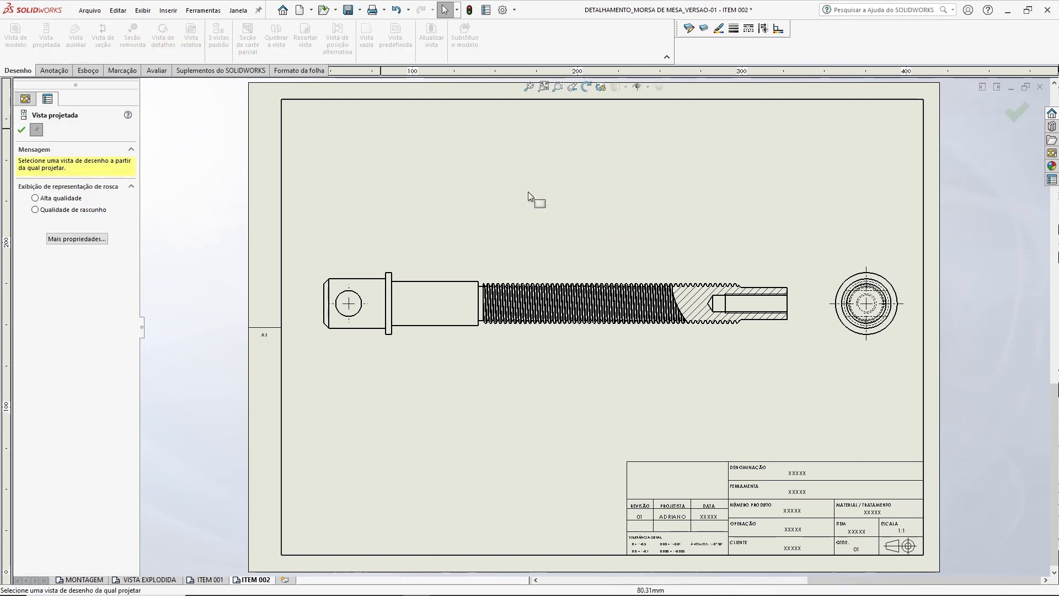
middle_drag(932, 240, 720, 266)
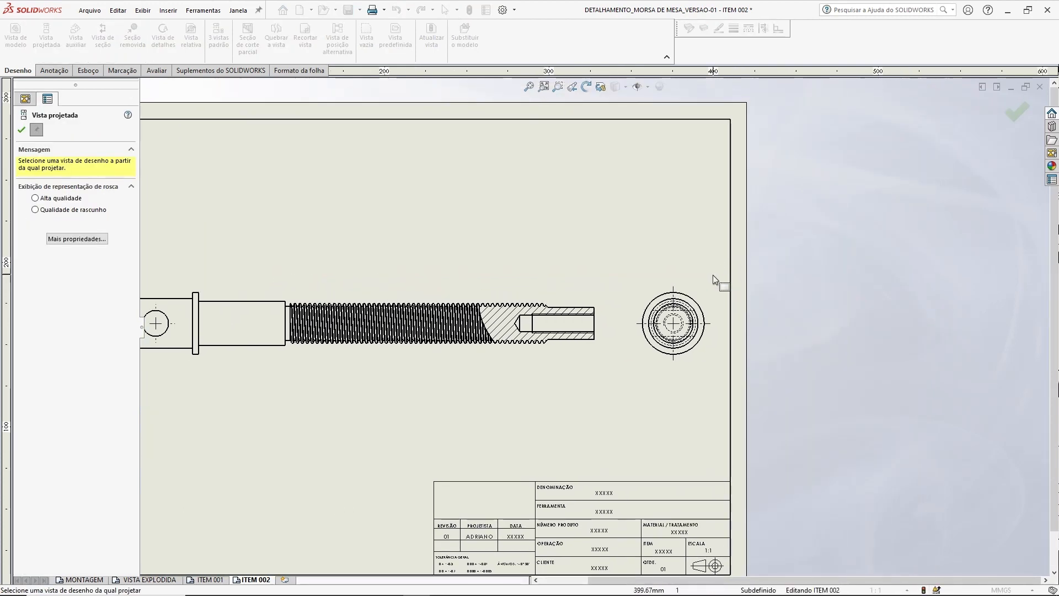
click(704, 289)
scroll(794, 232, up, 2)
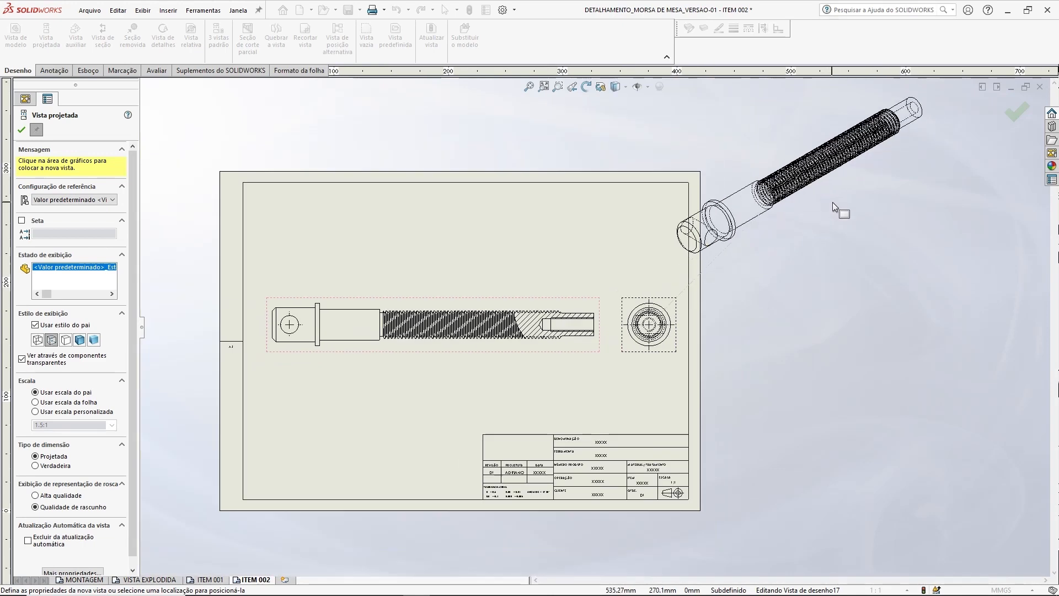
key(z)
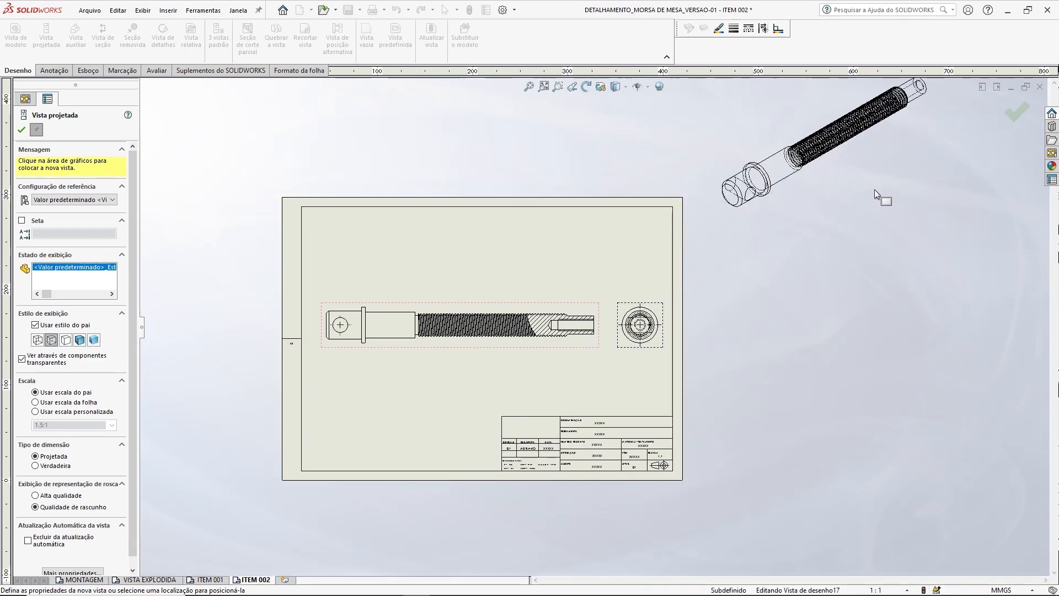
click(839, 247)
click(800, 204)
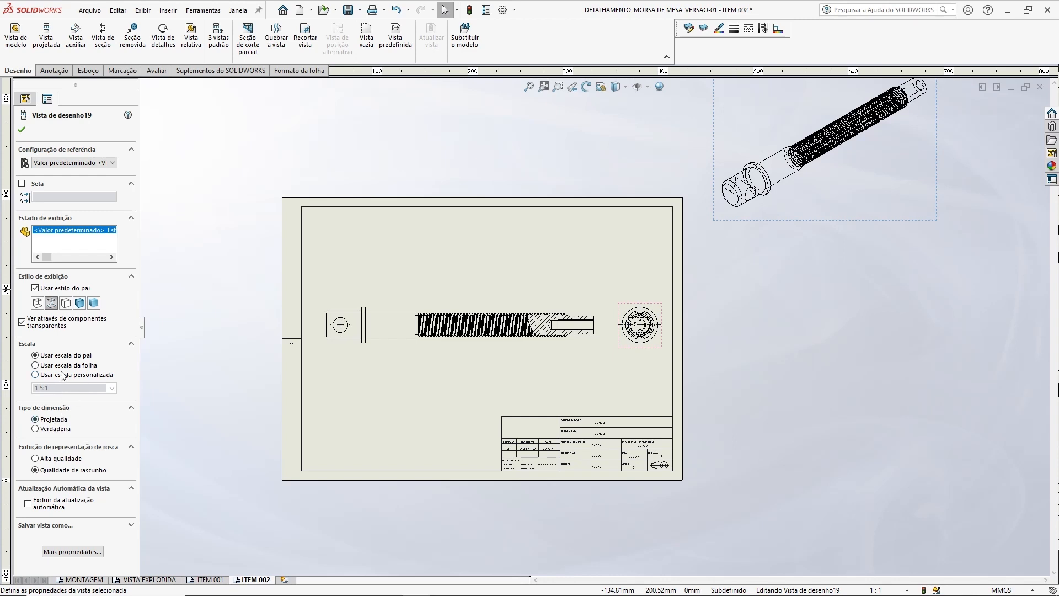
- Set the isometric view to a custom scale of 1:1 and move it below the main shaft view, beside the title block
click(35, 376)
click(122, 389)
click(44, 400)
mouse_move(898, 163)
mouse_down()
mouse_move(502, 429)
mouse_move(528, 433)
mouse_up()
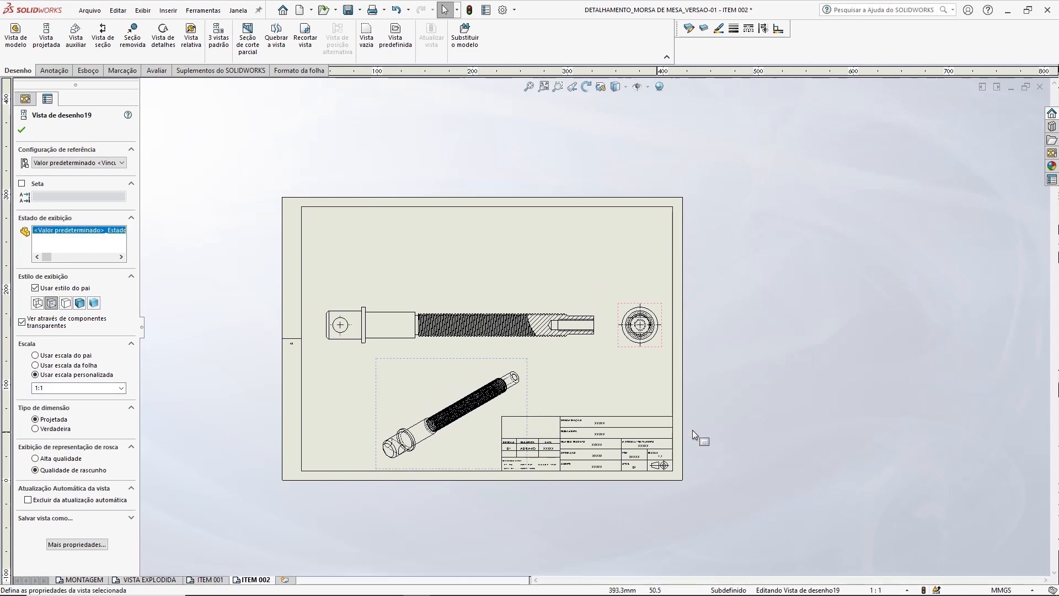
- Display the isometric view with hidden lines removed and shift the main shaft view slightly upward on the sheet
click(67, 303)
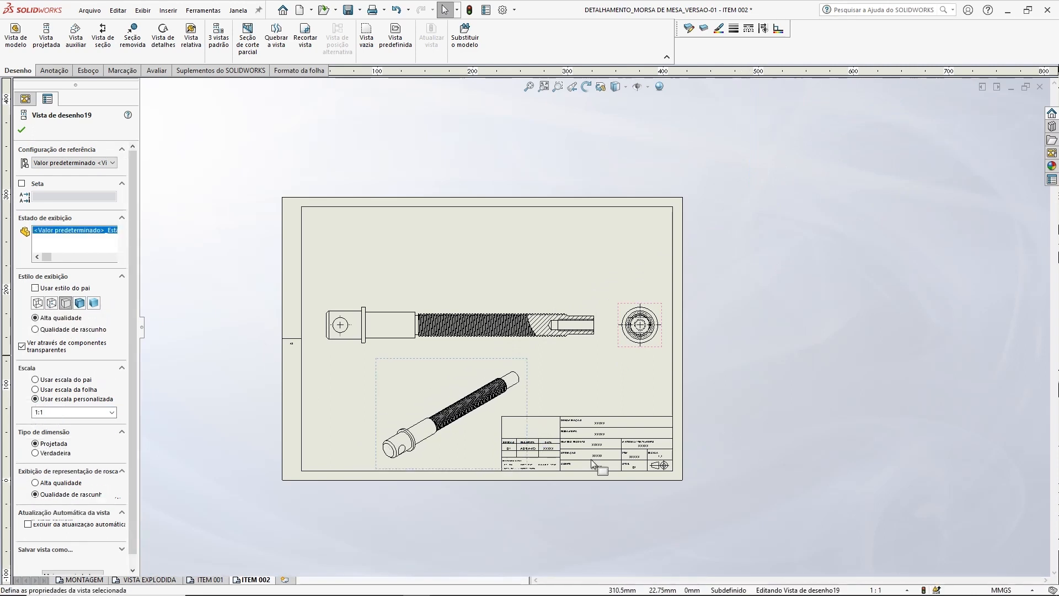
click(786, 376)
drag(550, 303, 547, 288)
click(803, 286)
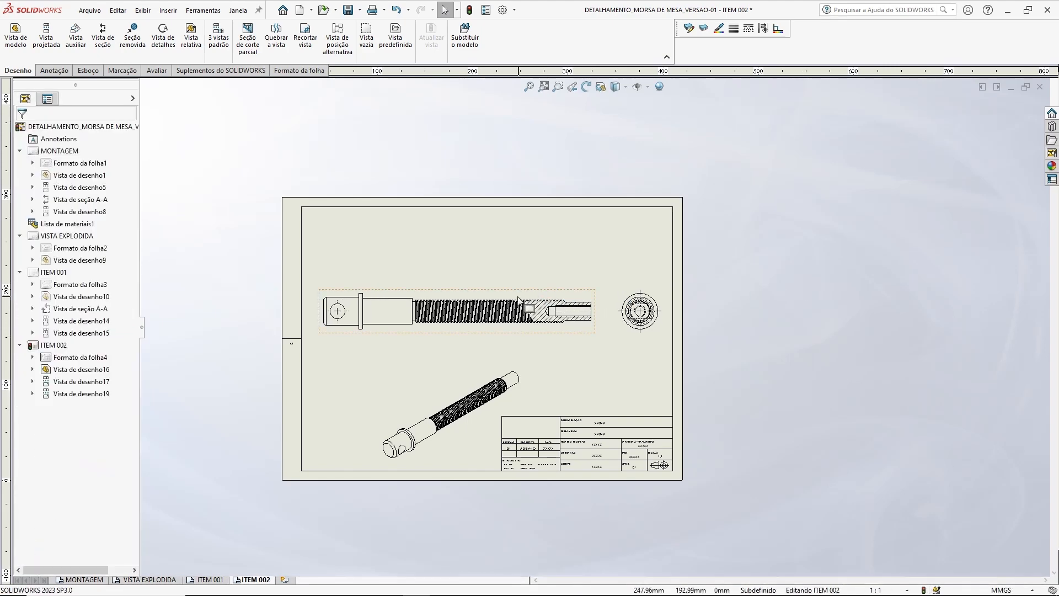
- Add a centerline along the shaft axis in the main view, using the smooth cylindrical face between the collar and the thread
scroll(523, 294, down, 3)
click(58, 70)
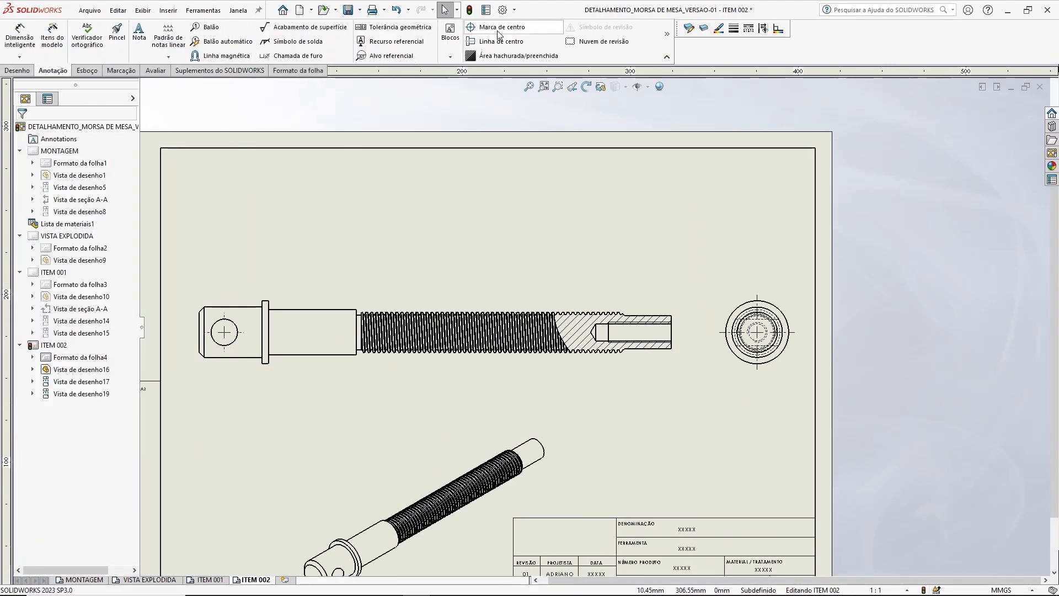
click(500, 42)
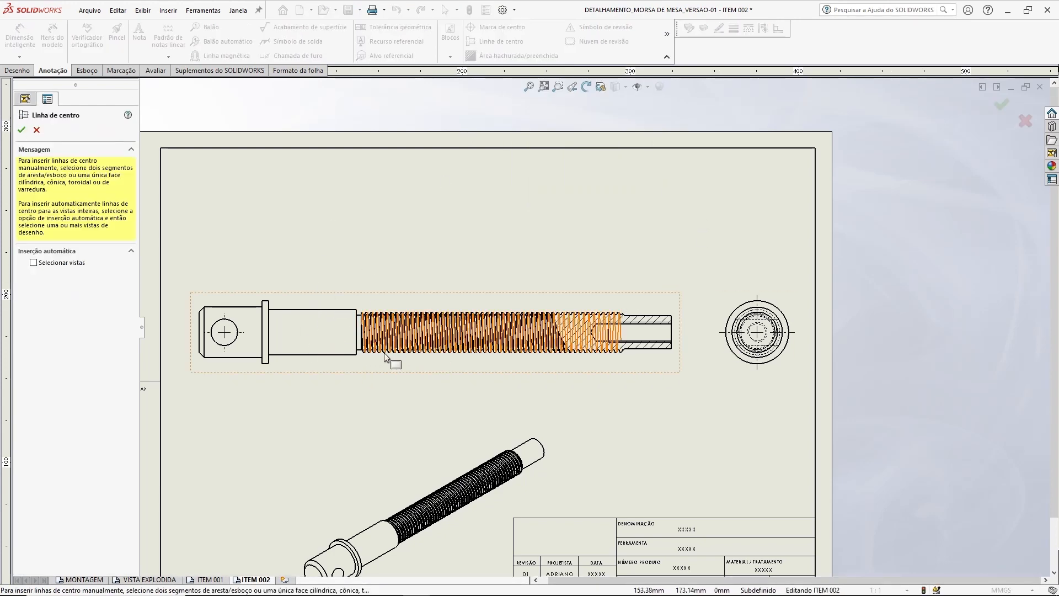
click(322, 338)
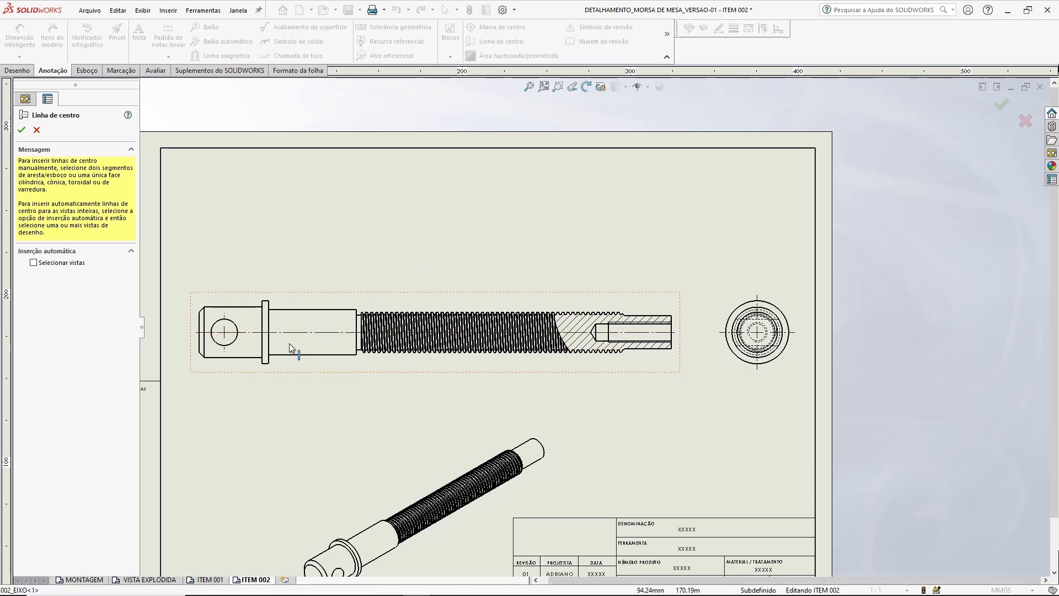
key(Escape)
scroll(293, 342, down, 2)
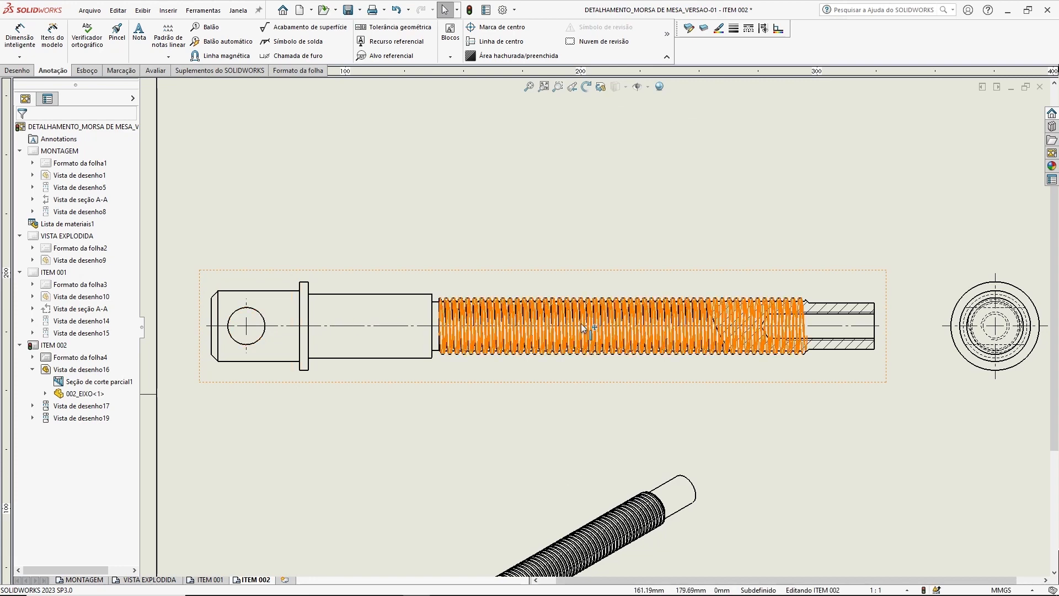
scroll(681, 184, up, 4)
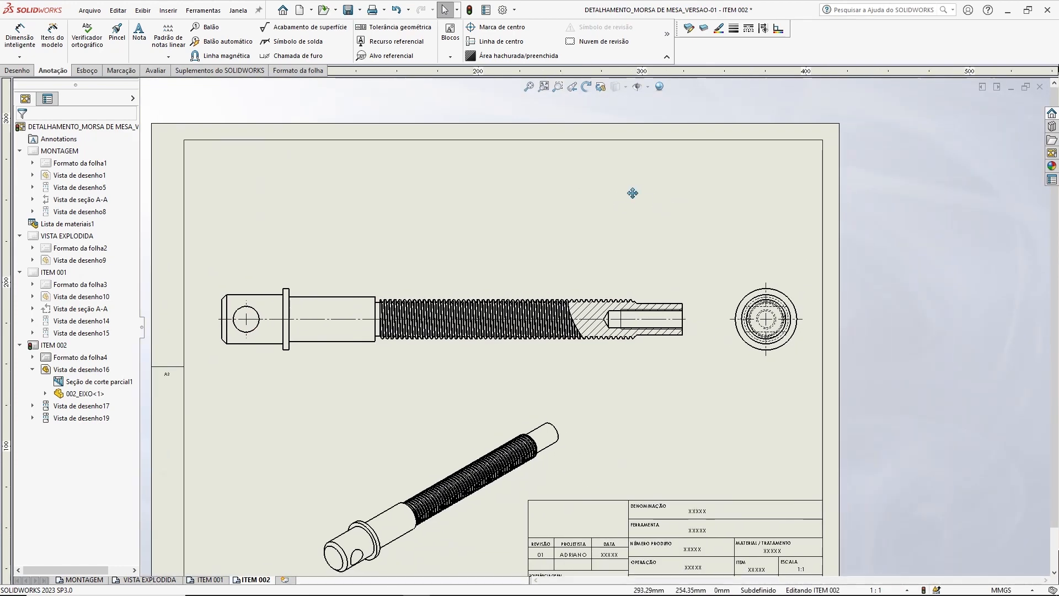
- Add a centerline along the shaft axis in the isometric view and extend both its ends beyond the shaft
click(501, 41)
middle_drag(492, 388, 543, 239)
click(447, 377)
key(Return)
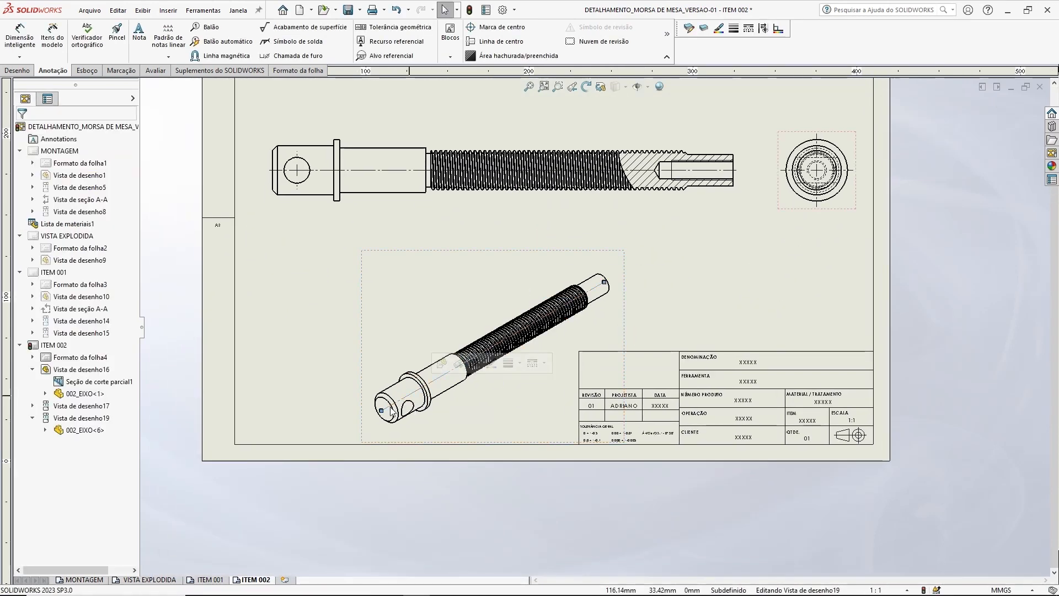
drag(381, 410, 363, 421)
drag(607, 283, 617, 273)
click(703, 297)
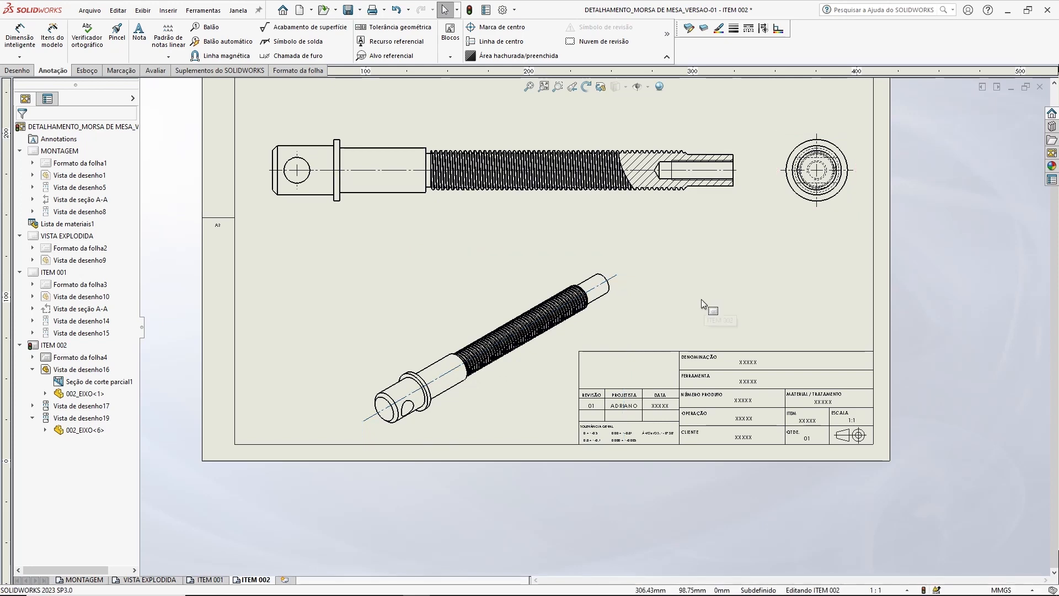
- Dimension the outside diameter of the shaft's tapped end in the main view, placing it between the shaft and the end view
scroll(697, 312, down, 2)
scroll(801, 256, up, 2)
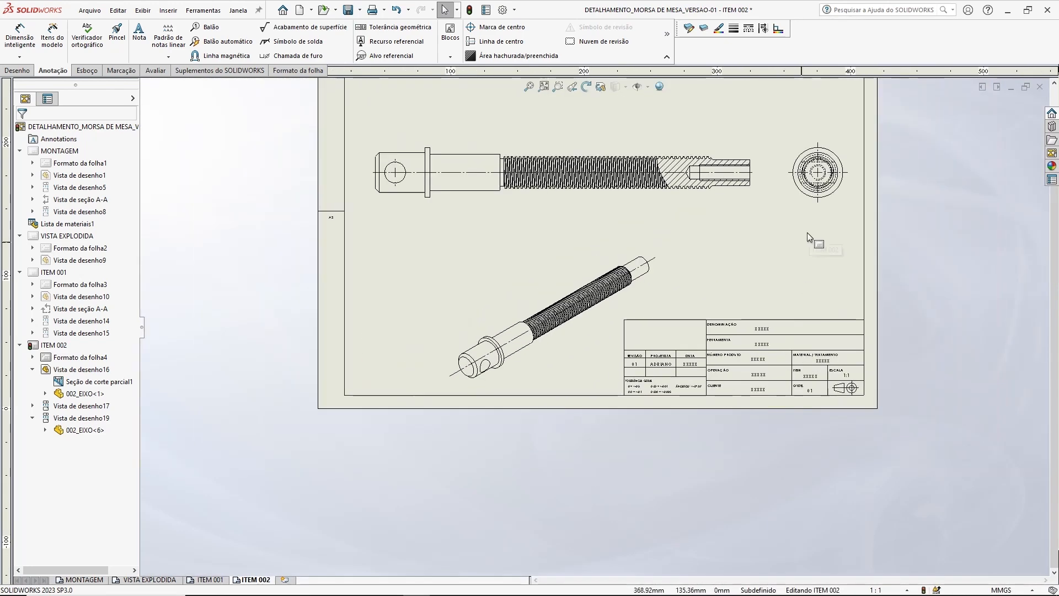
scroll(599, 170, down, 2)
scroll(678, 197, down, 1)
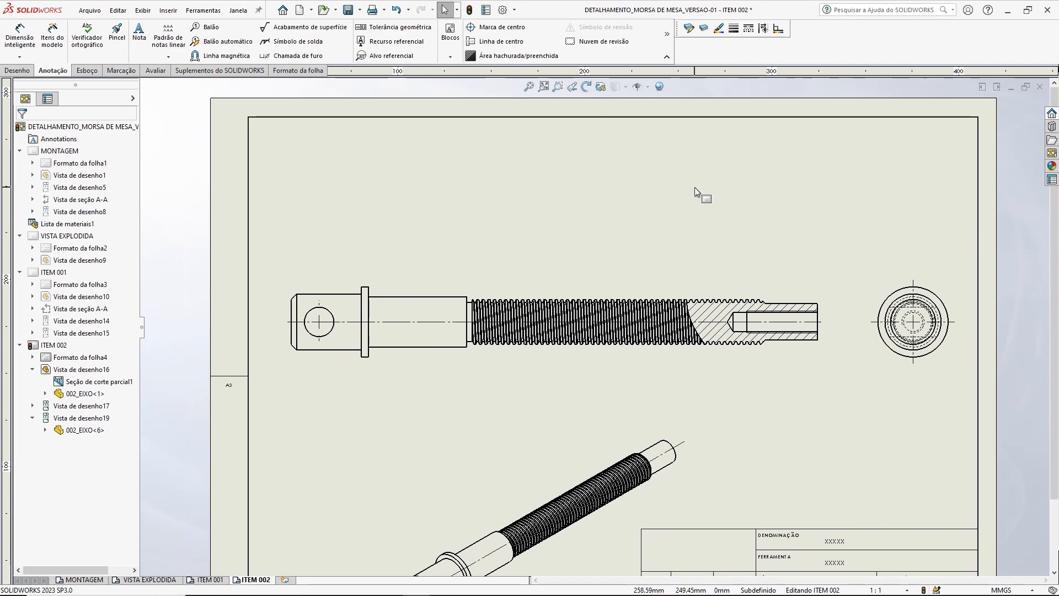
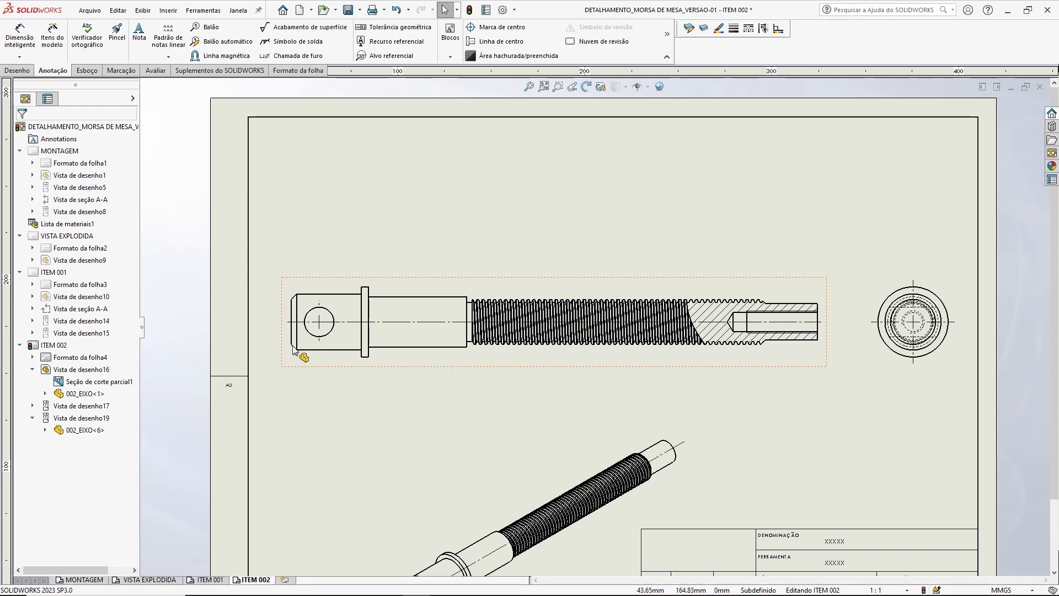
click(20, 38)
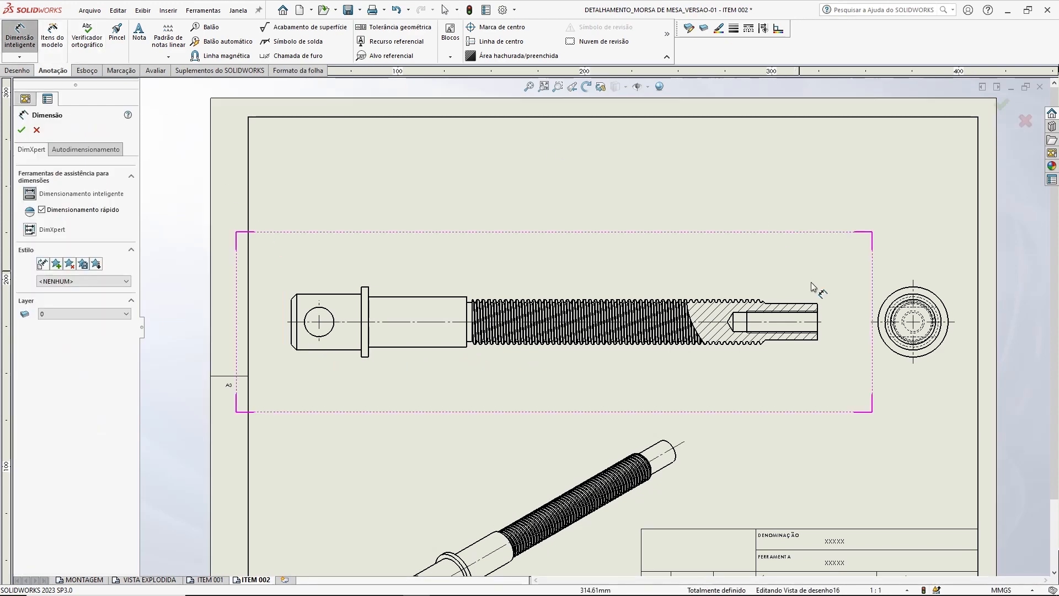
scroll(839, 304, down, 4)
click(670, 309)
click(648, 397)
click(800, 362)
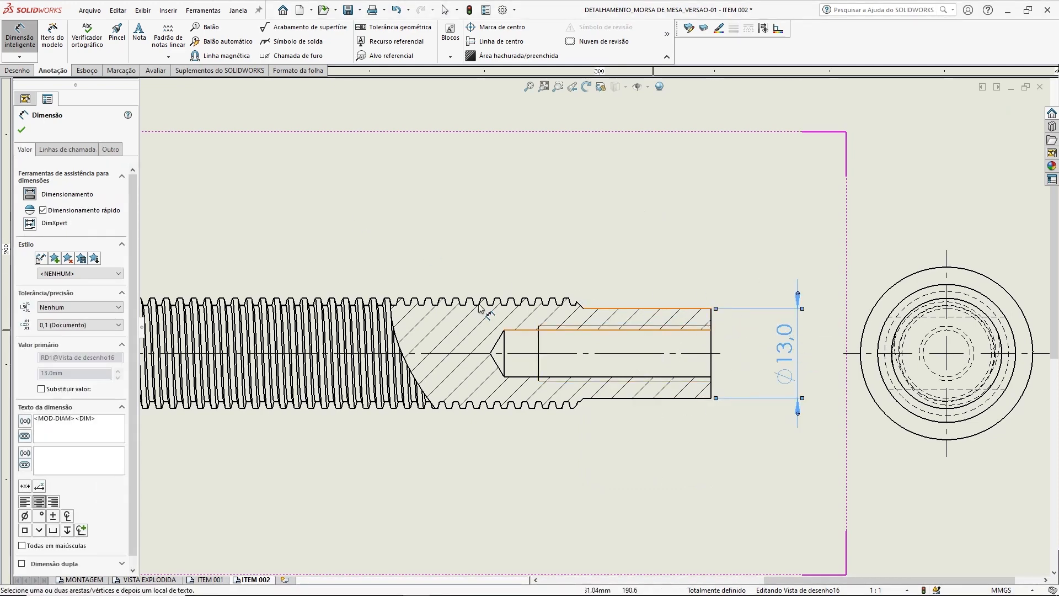
- Dimension the diameter of the smooth cylindrical section between the collar and the thread, placing it above the main view
scroll(532, 319, up, 3)
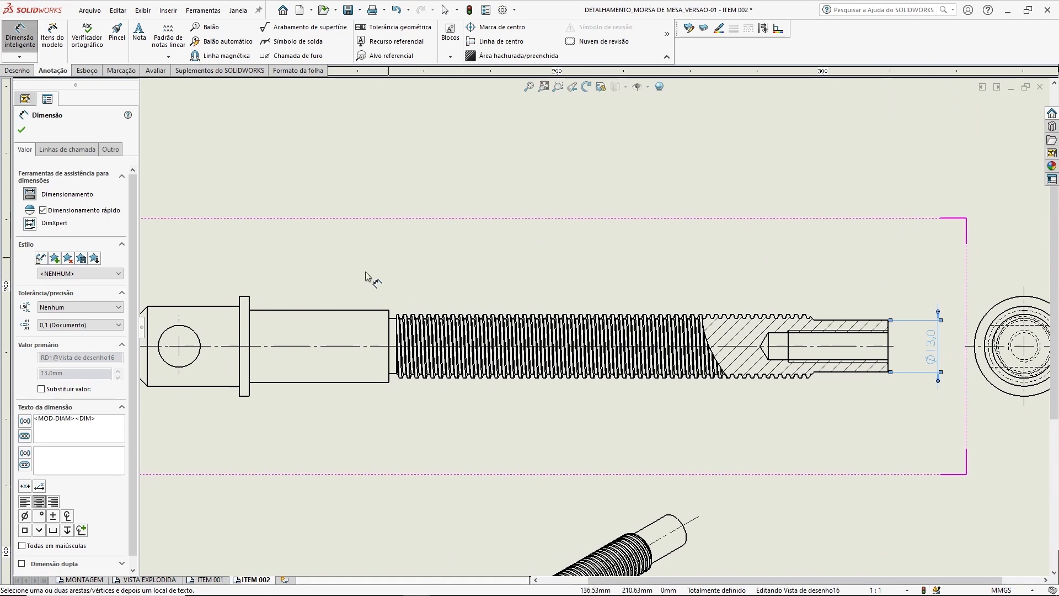
click(334, 311)
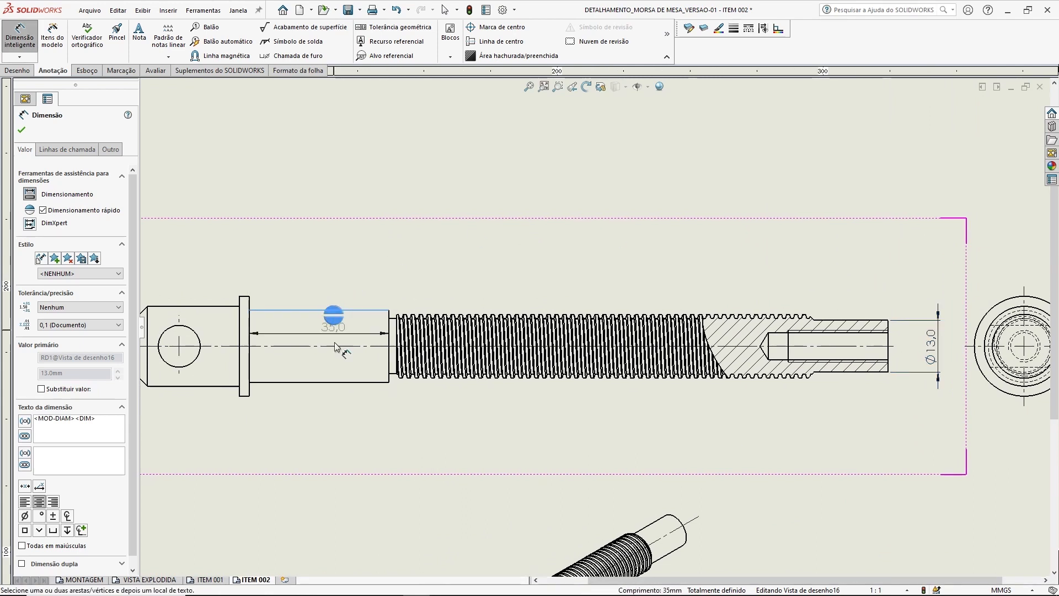
click(333, 383)
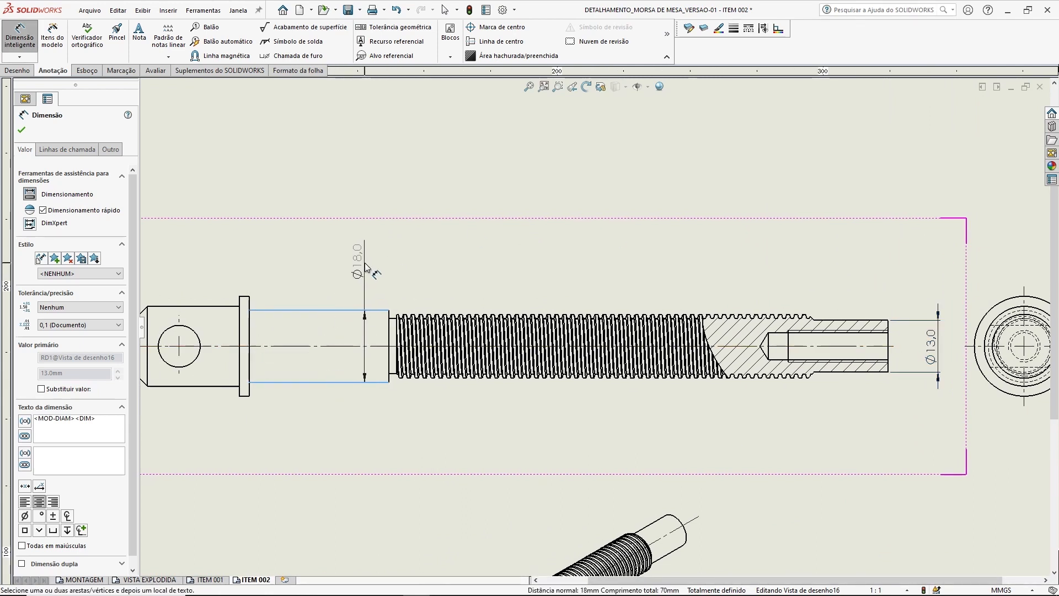
click(362, 268)
- Dimension the diameter of the outermost circle in the shaft's end view, placing the text outside the circle
key(ctrl+Right)
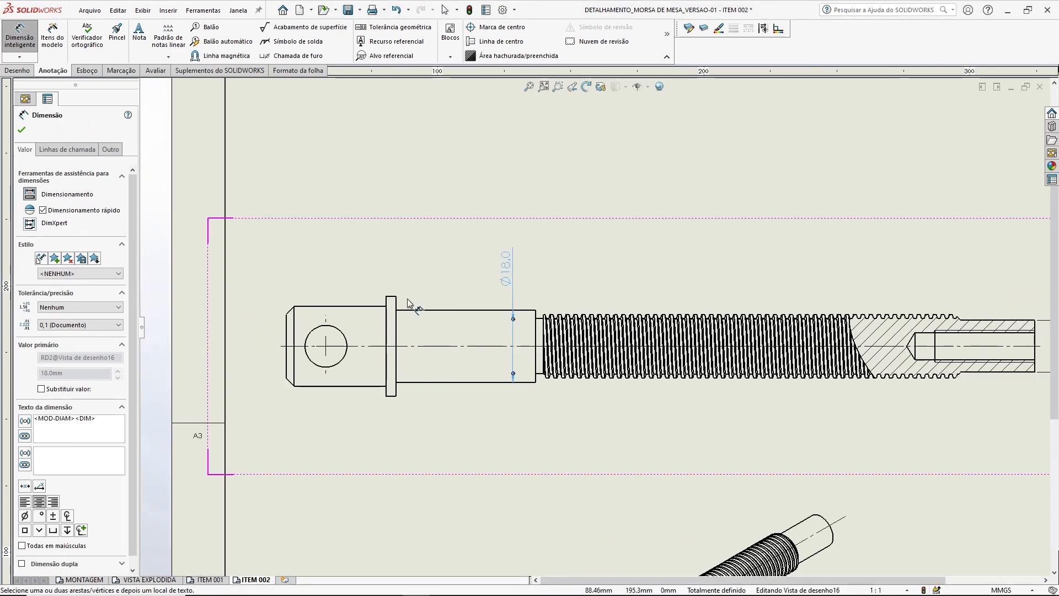
ctrl+middle_drag(973, 265, 458, 238)
click(697, 286)
click(729, 279)
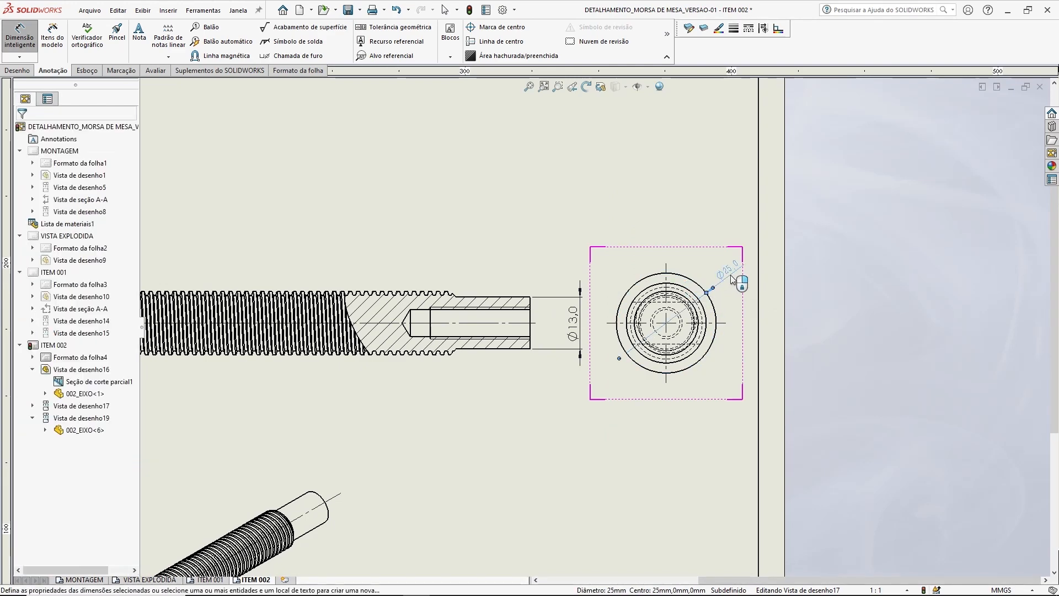
- Dimension the diameter of the shaft head with the cross hole, placing it above the main view
mouse_move(393, 245)
ctrl+middle_down()
mouse_move(490, 255)
mouse_move(581, 312)
ctrl+middle_up()
click(424, 302)
click(425, 381)
click(424, 252)
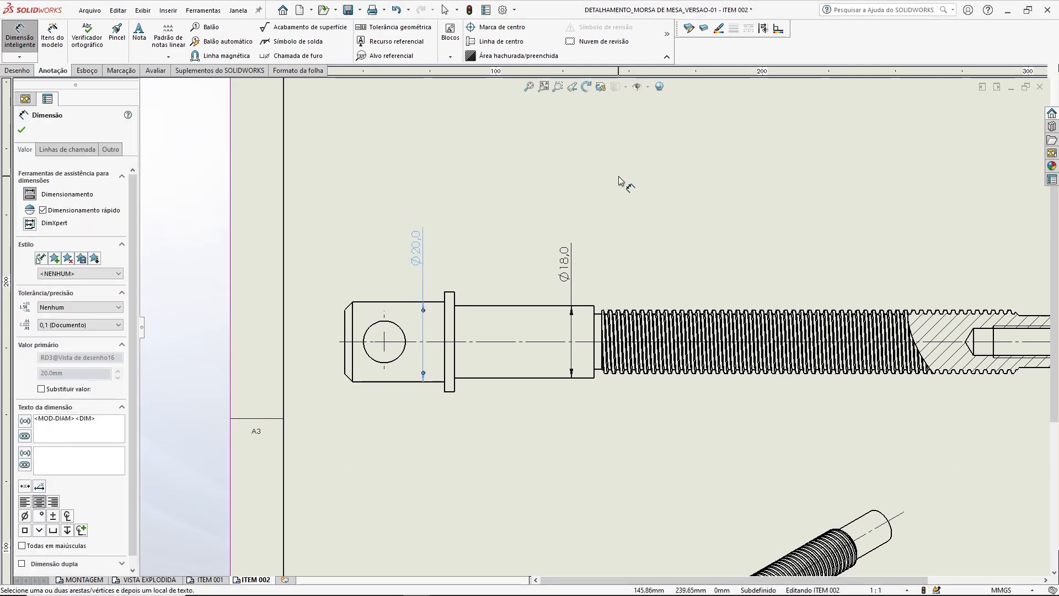
key(Escape)
- Dimension the internal thread of the tapped hole beside the shaft end and move the end's outside diameter dimension further outward
ctrl+middle_drag(821, 208, 441, 170)
scroll(521, 347, down, 4)
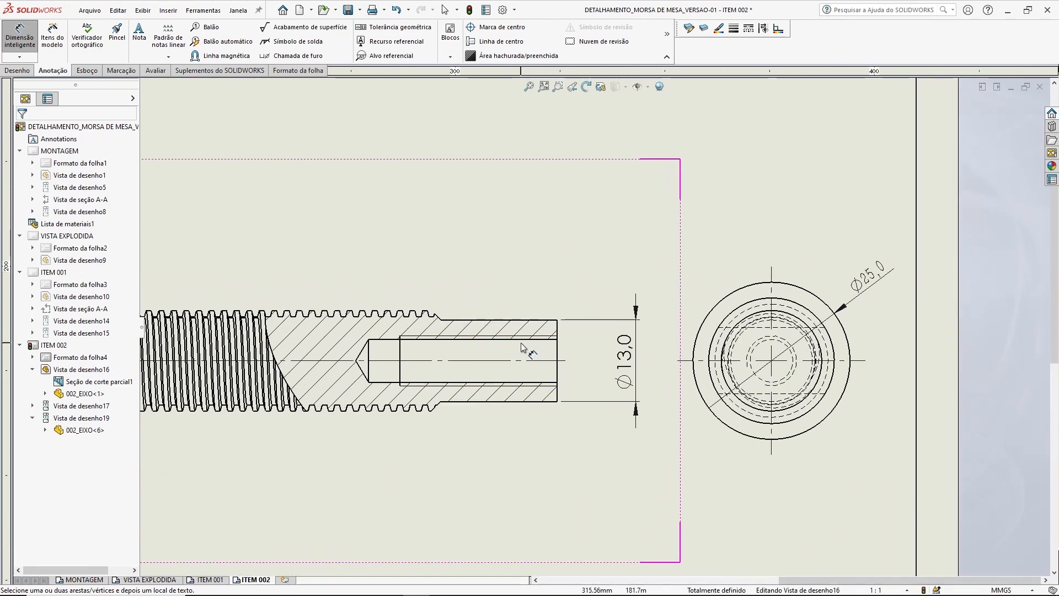
click(525, 341)
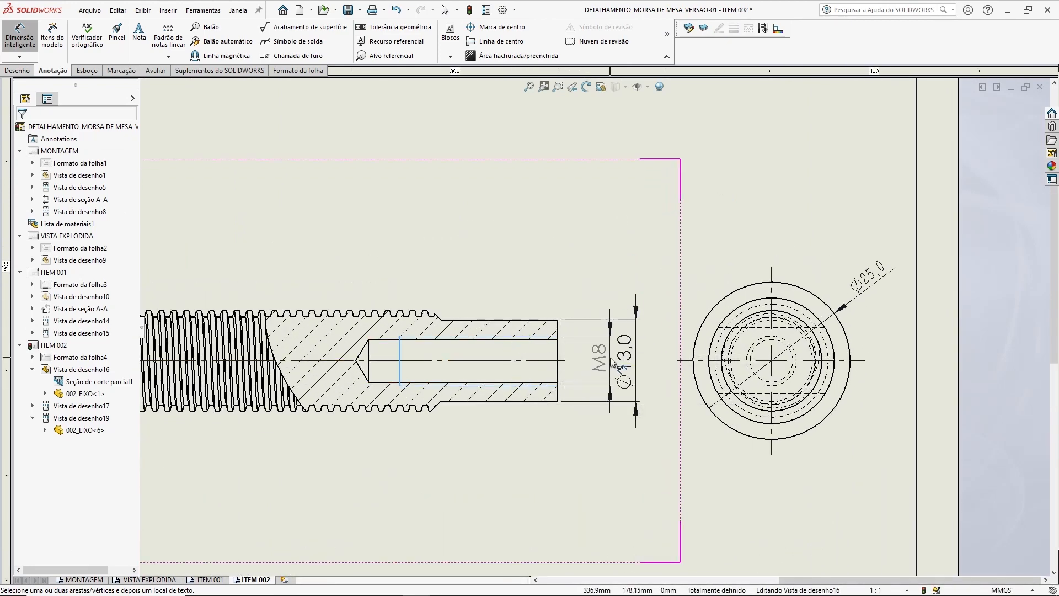
click(611, 362)
key(Escape)
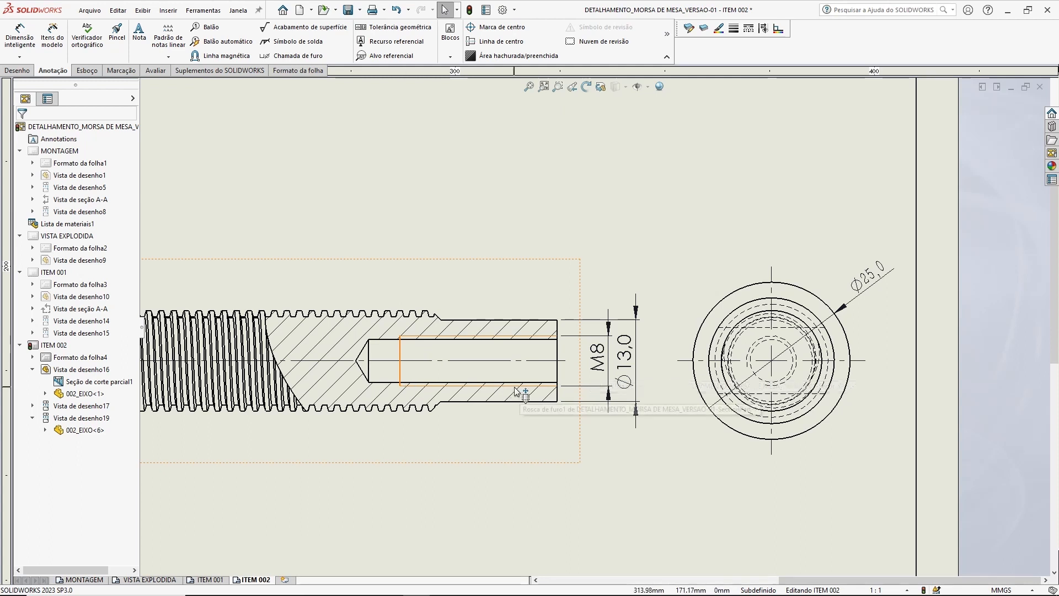
drag(633, 364, 653, 364)
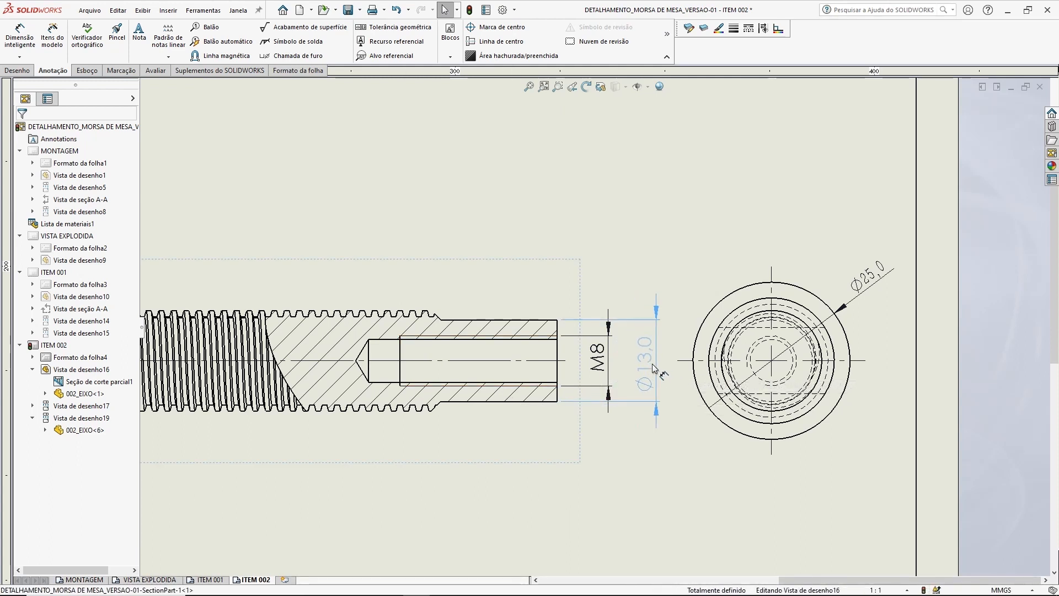
key(Escape)
- Dimension the thread depth of the tapped hole from the shaft's end face, placing it above the main view
click(20, 39)
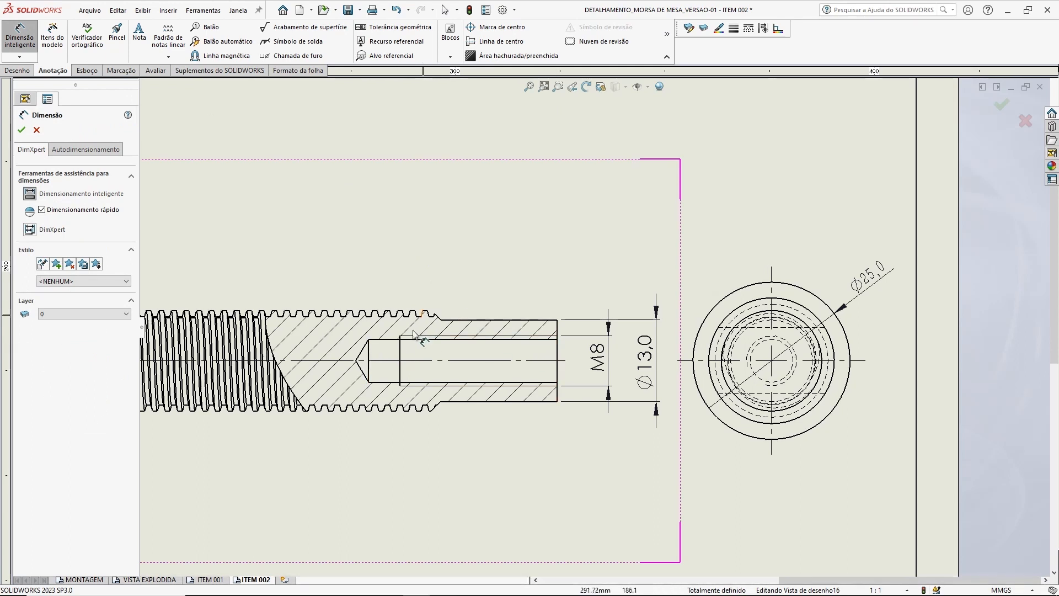
click(400, 359)
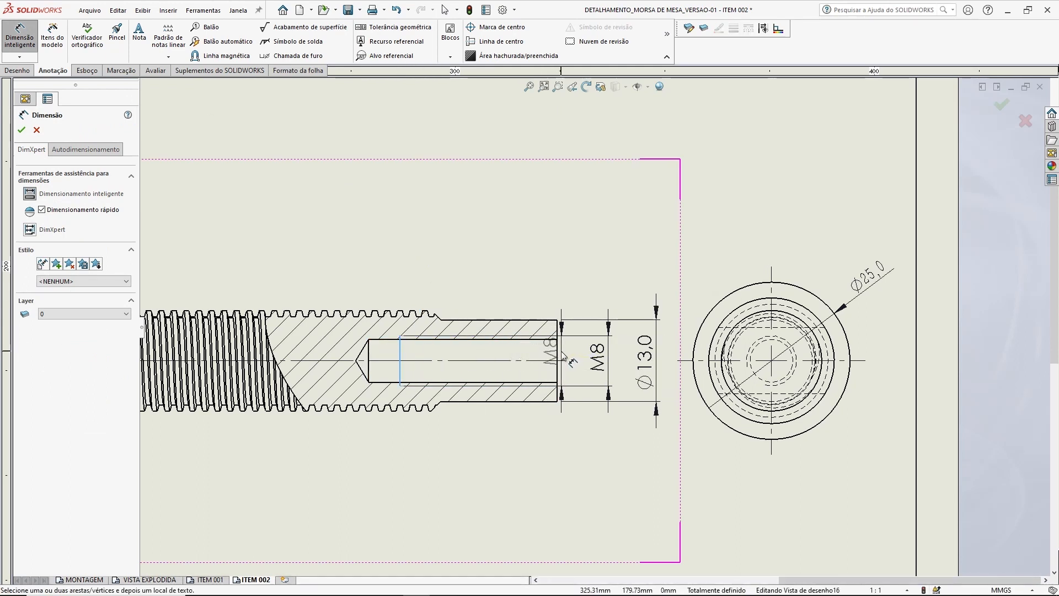
click(557, 356)
click(485, 255)
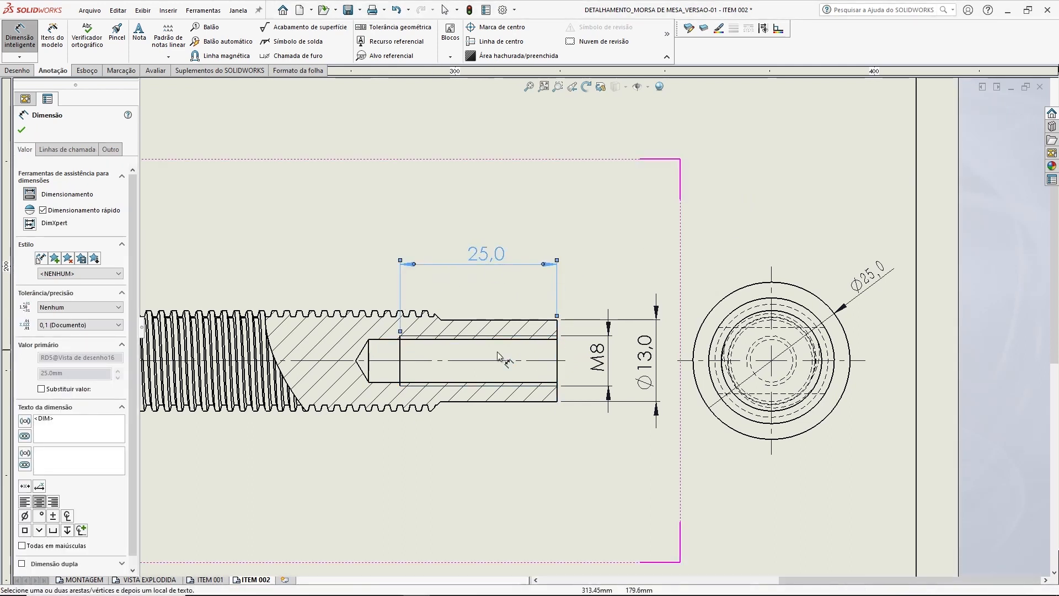
key(Escape)
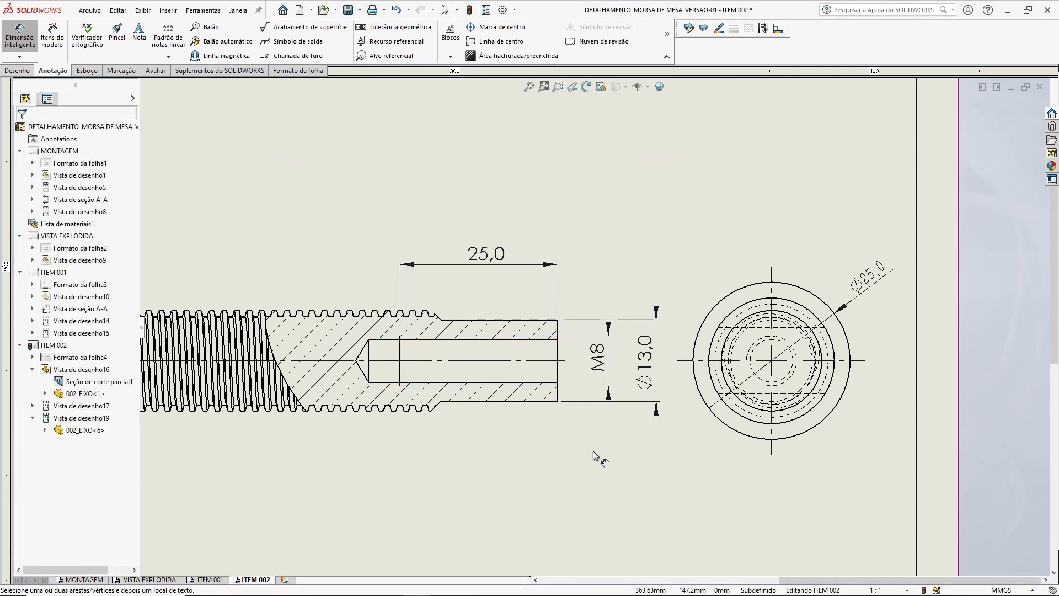
- Dimension the depth of the drilled hole from the shaft's end face, placing it below the main view
click(369, 356)
click(557, 359)
click(472, 468)
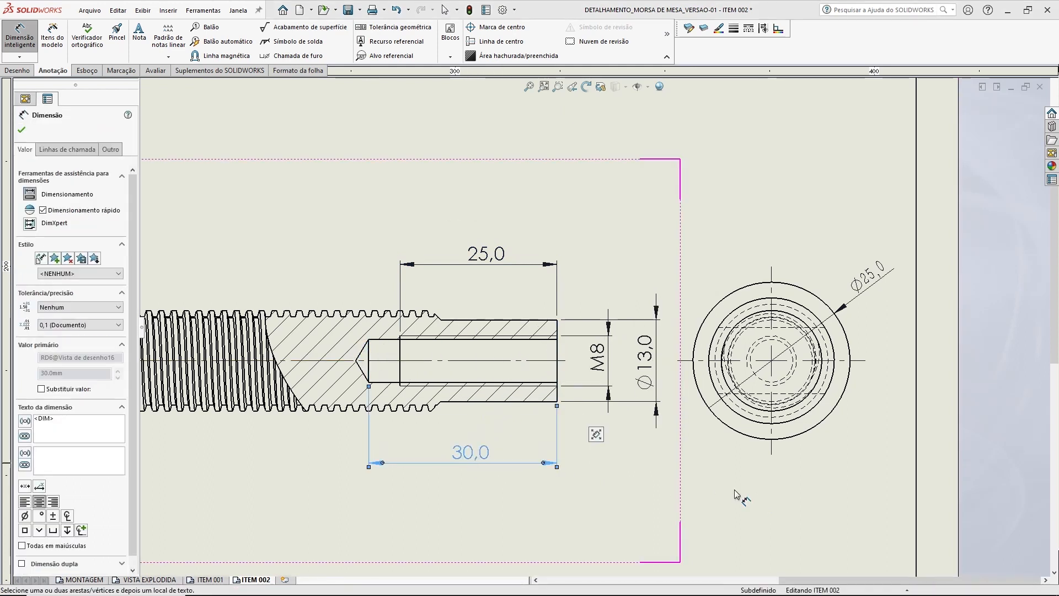
key(Escape)
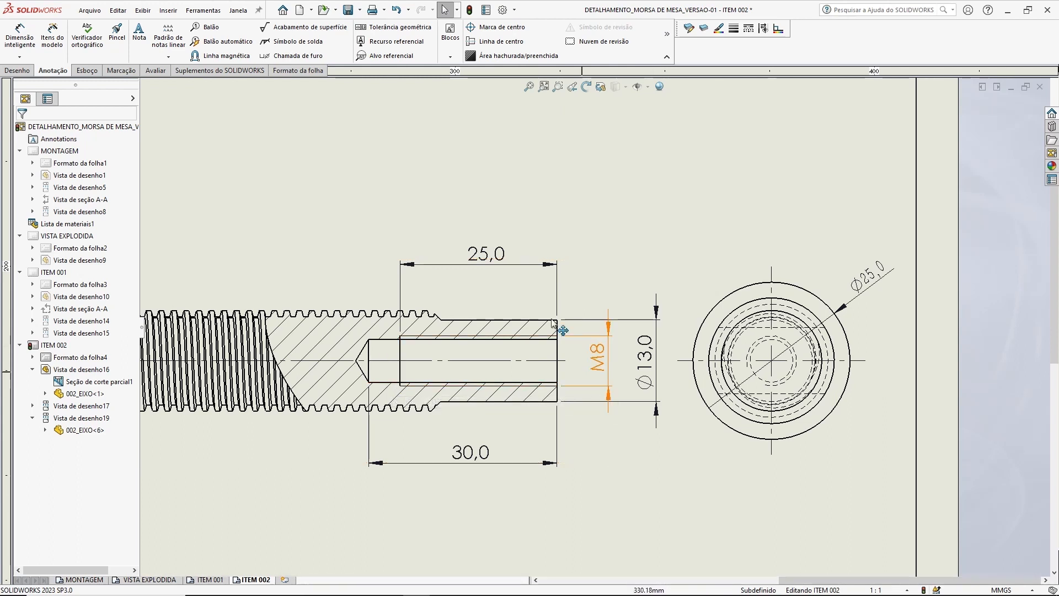
- Delete the drilled hole's depth dimension below the tapped end
middle_drag(607, 247, 651, 246)
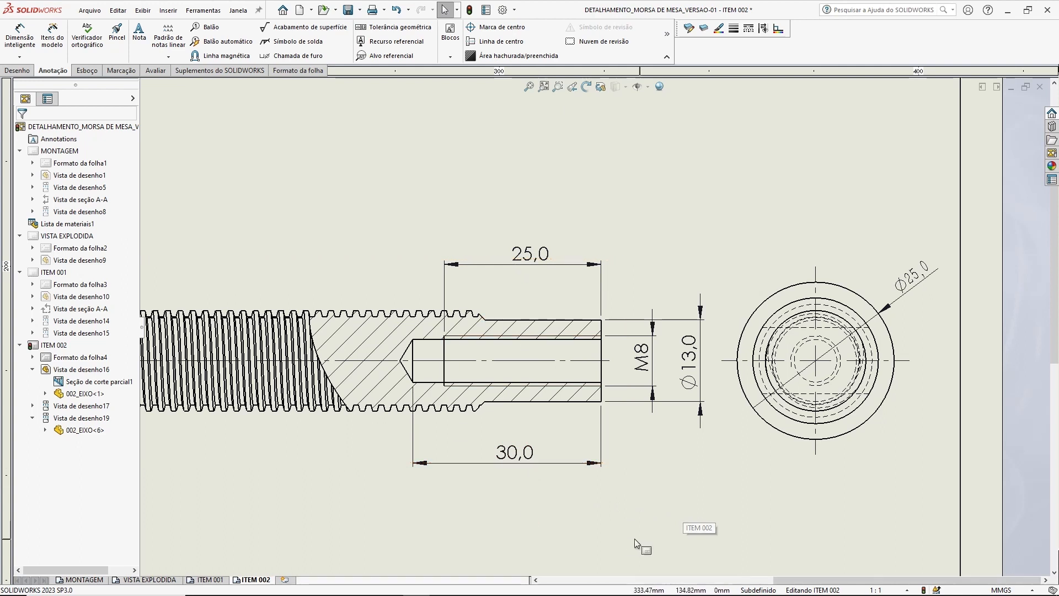
middle_drag(688, 564, 691, 519)
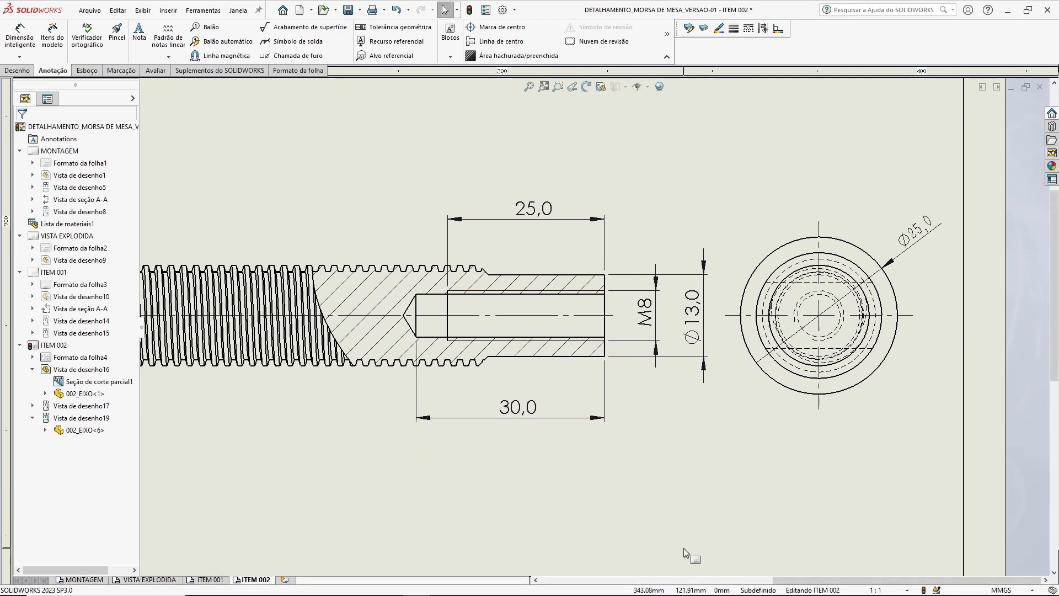
click(551, 418)
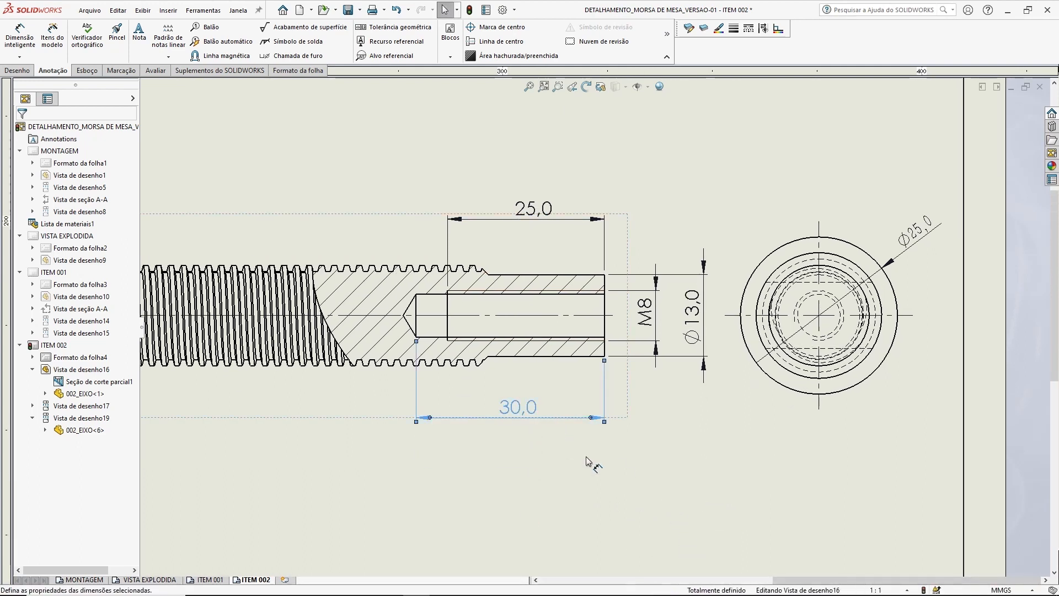
key(Delete)
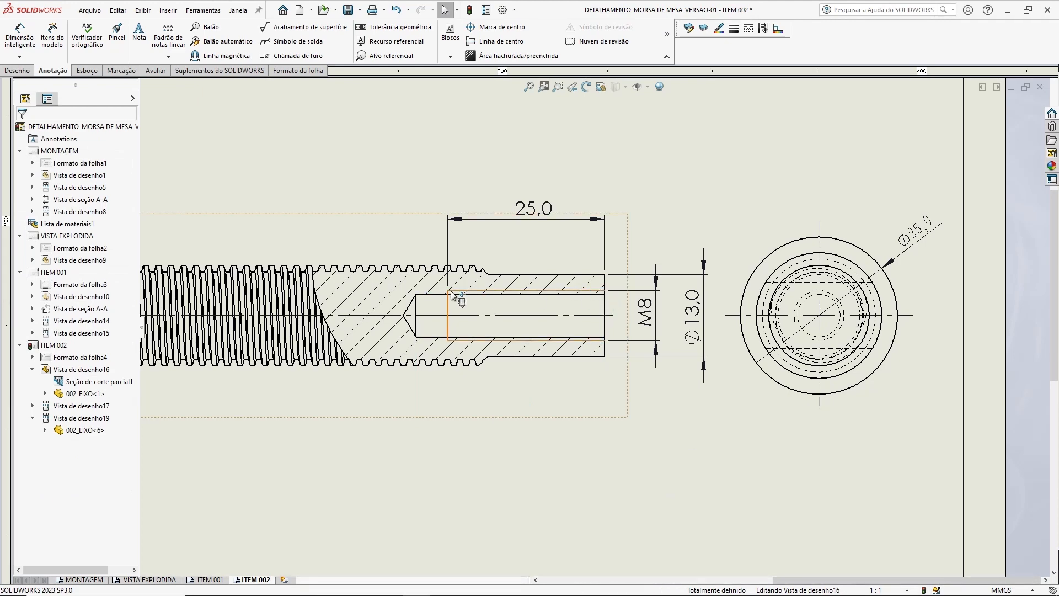
- Examine the dimensioned tapped end and compare its decimal places with the general tolerance table in the title block
middle_drag(613, 466, 629, 486)
scroll(627, 480, down, 1)
middle_drag(730, 428, 700, 468)
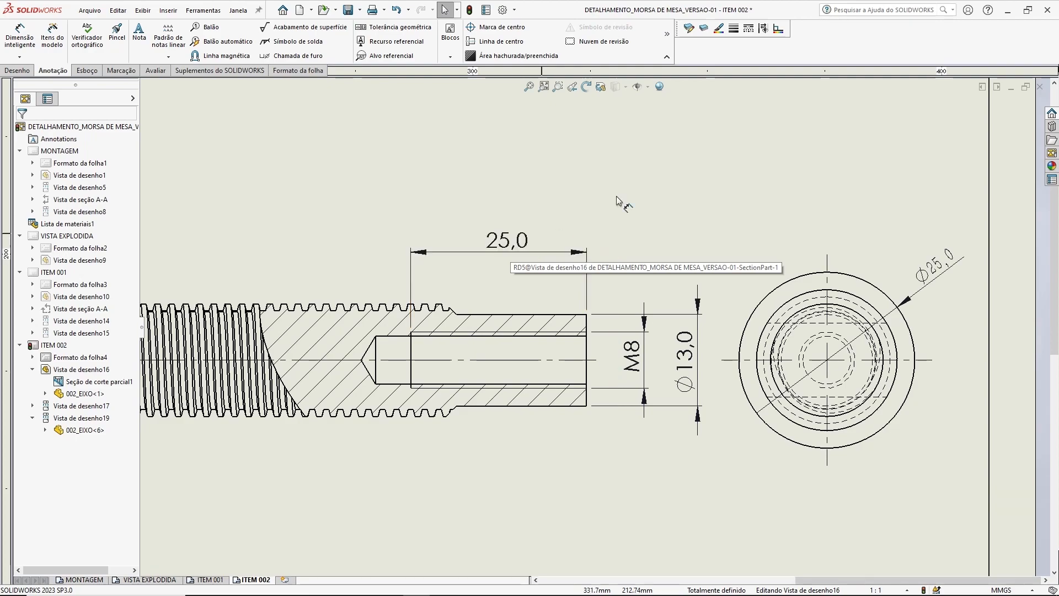
scroll(612, 386, up, 3)
middle_drag(649, 466, 562, 145)
middle_drag(480, 88, 538, 376)
scroll(479, 307, down, 3)
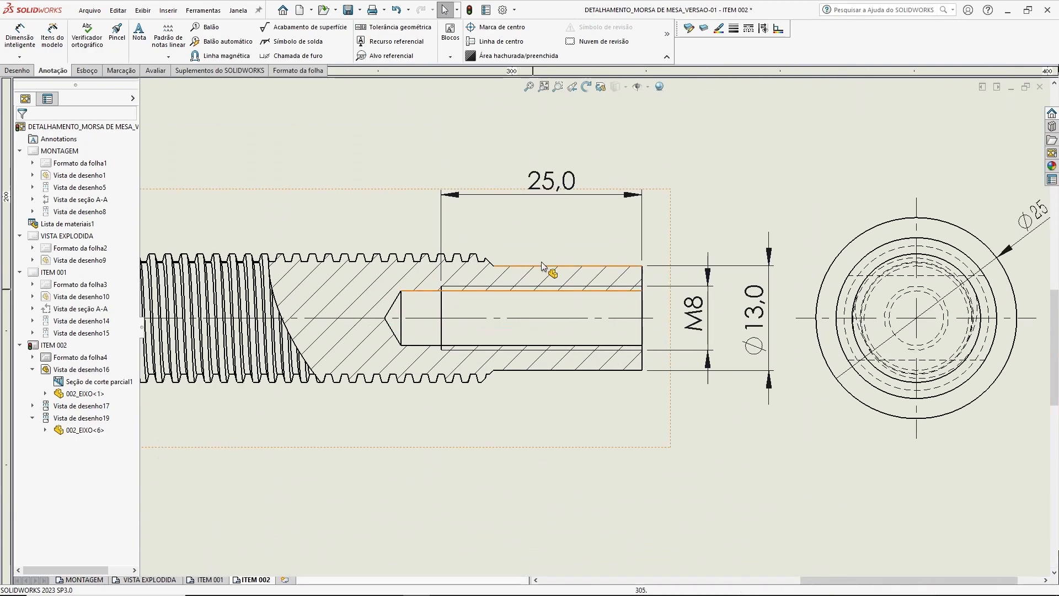
scroll(548, 436, up, 3)
middle_drag(549, 436, 507, 283)
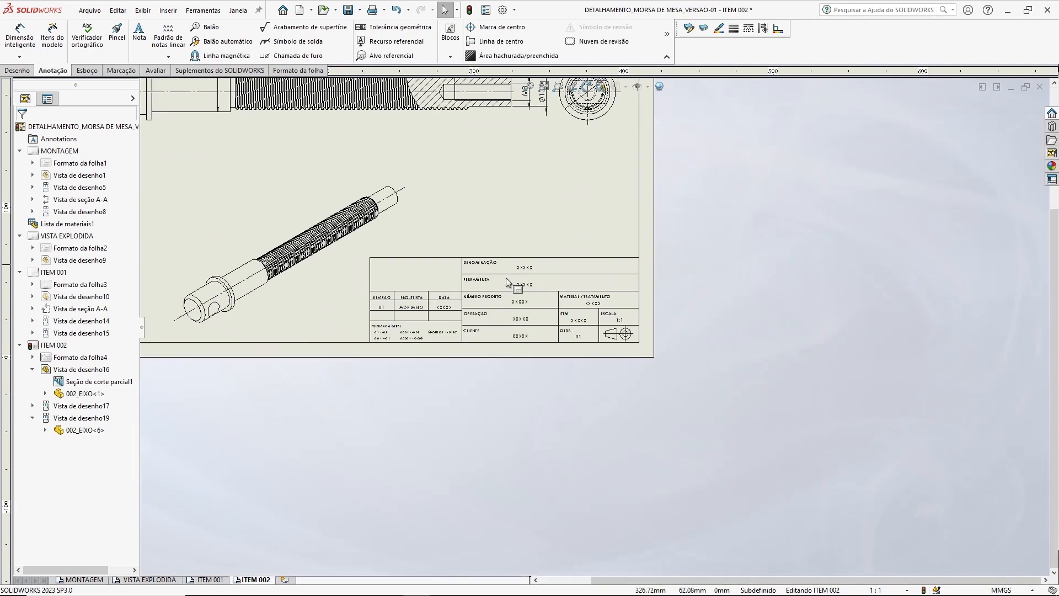
scroll(433, 350, down, 5)
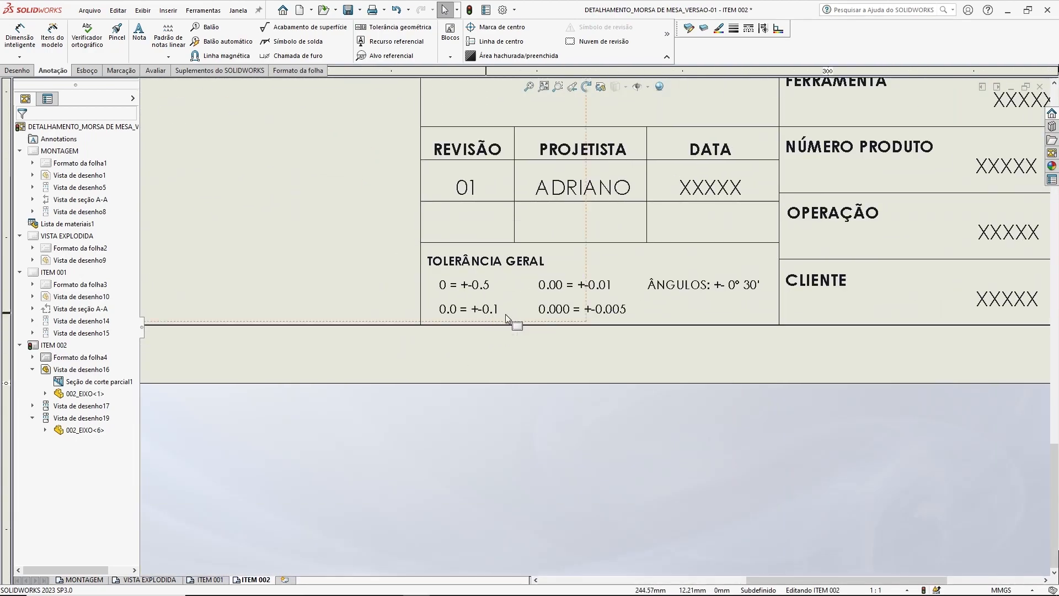
scroll(506, 312, up, 7)
middle_drag(618, 213, 589, 386)
scroll(660, 268, down, 5)
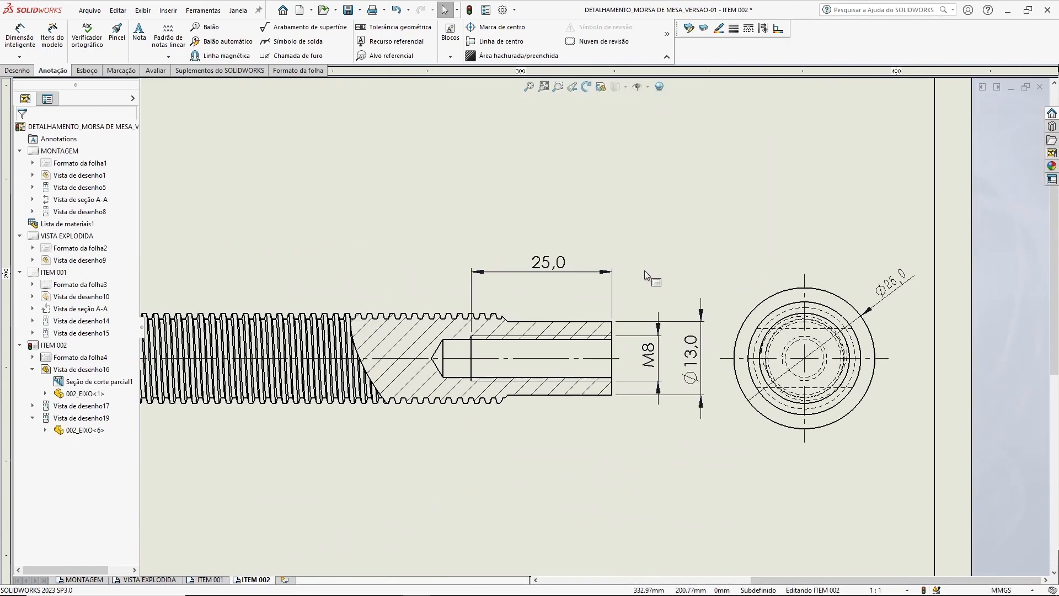
- Set the precision of the thread depth dimension to Nenhum so that it has no decimal places
click(567, 272)
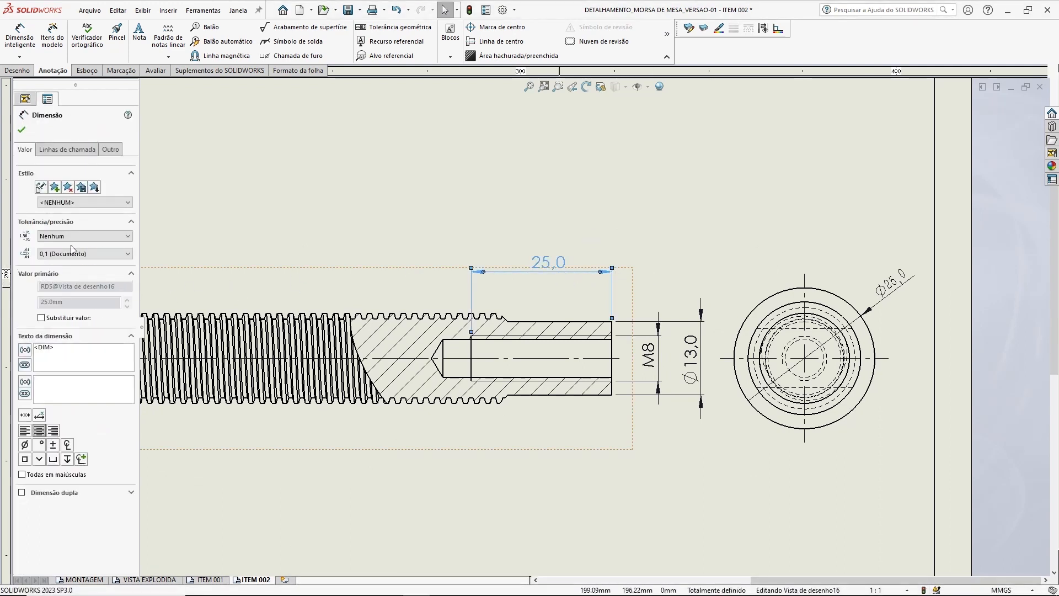
click(58, 257)
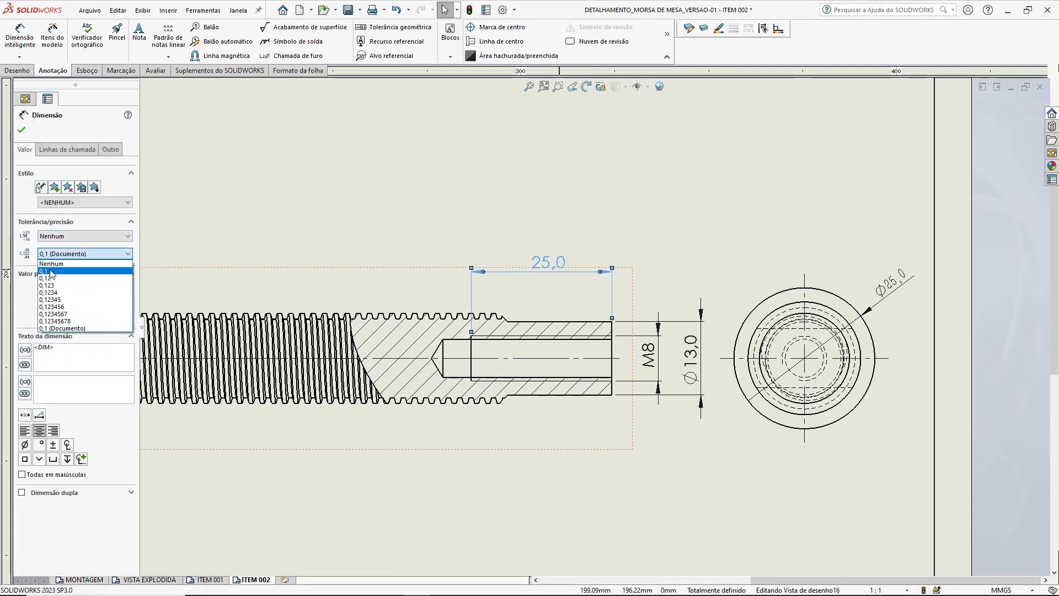
click(55, 264)
click(567, 208)
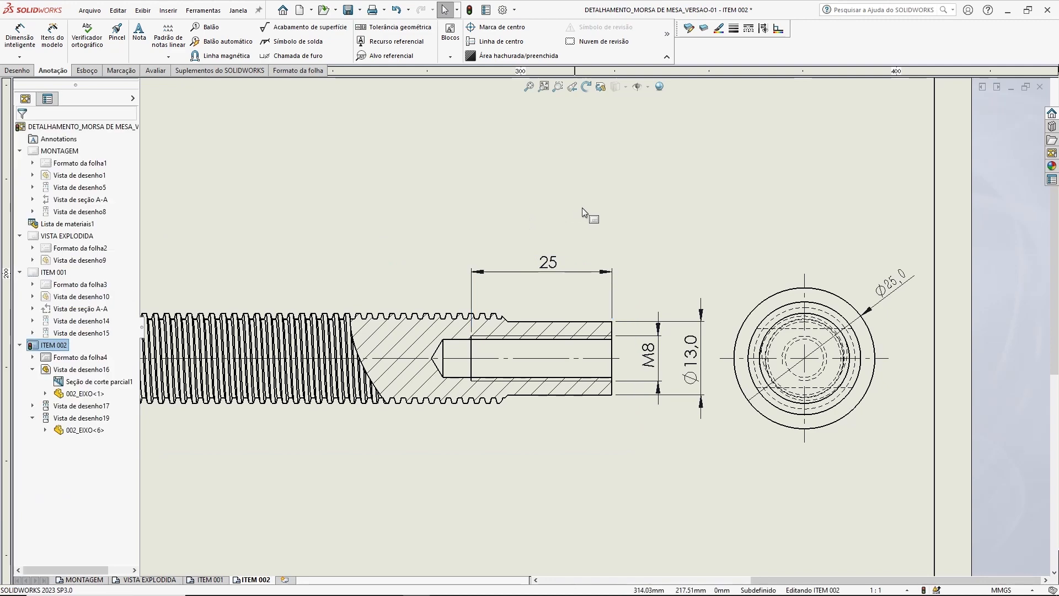
- Set the precision of the shaft head's diameter dimension to Nenhum, removing its decimal place
scroll(590, 221, up, 1)
scroll(590, 221, up, 1)
scroll(409, 225, up, 1)
middle_drag(410, 225, 853, 240)
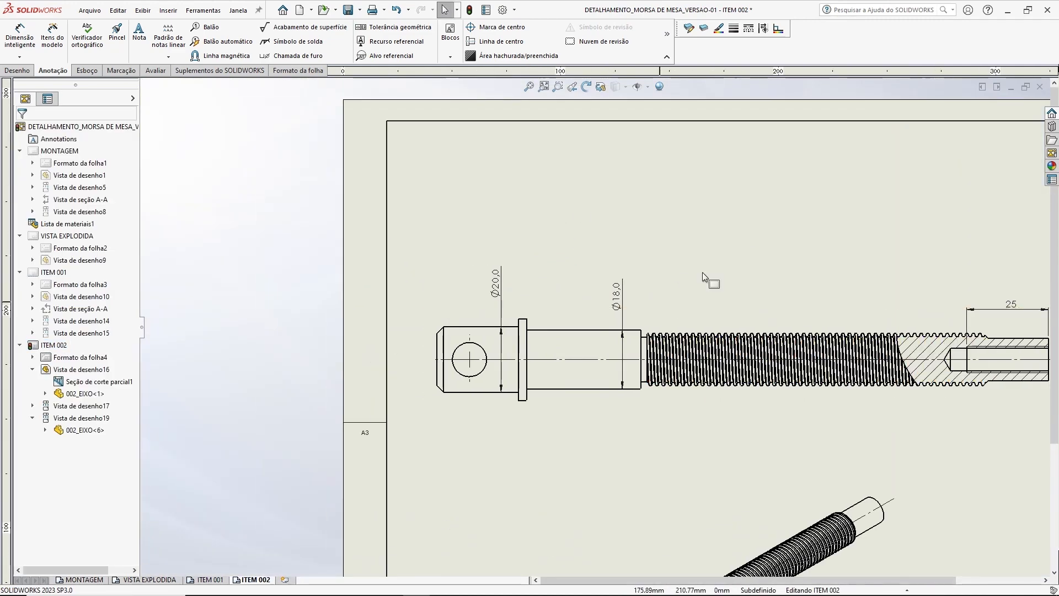
scroll(527, 353, down, 2)
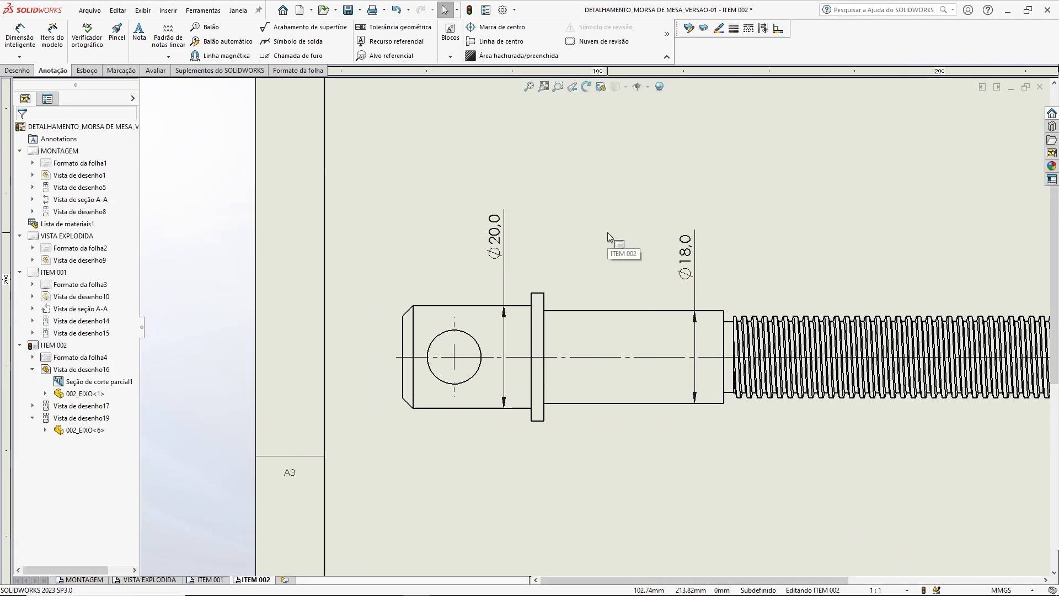
click(507, 269)
click(70, 254)
click(76, 263)
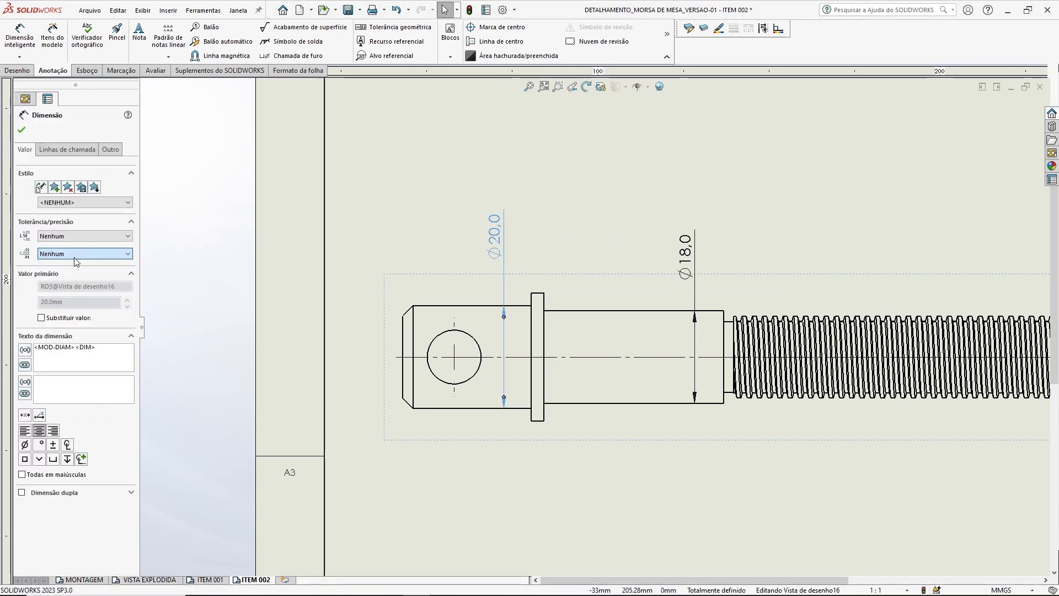
click(339, 176)
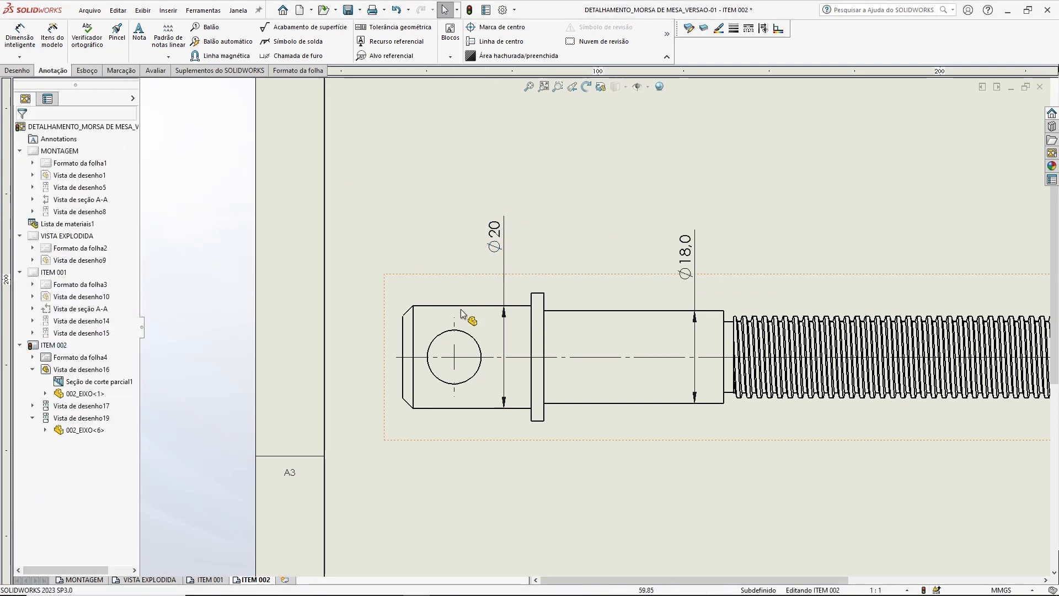
scroll(710, 433, up, 5)
scroll(553, 390, down, 5)
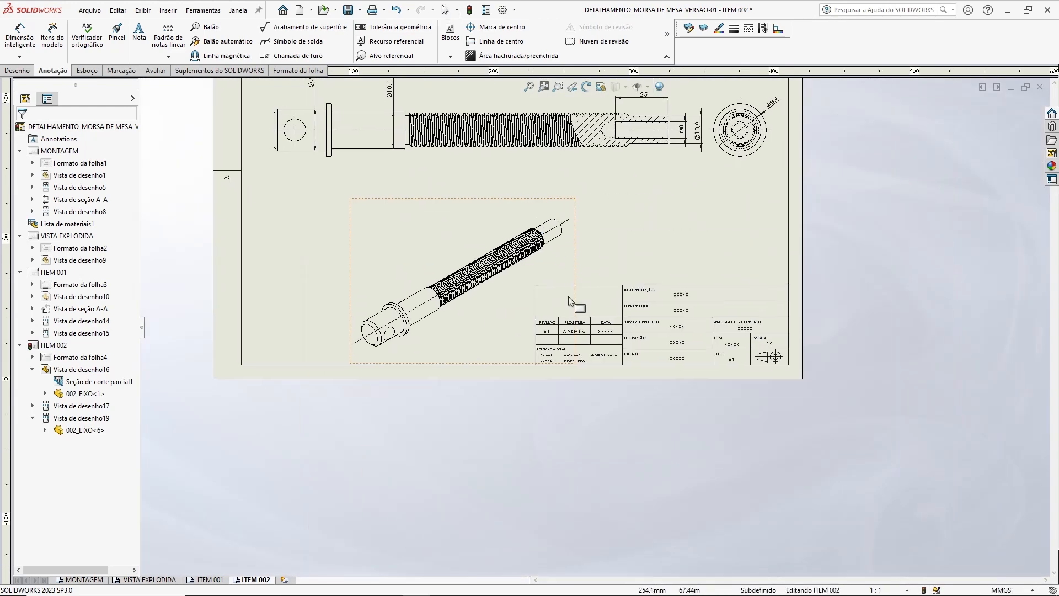
scroll(556, 378, up, 5)
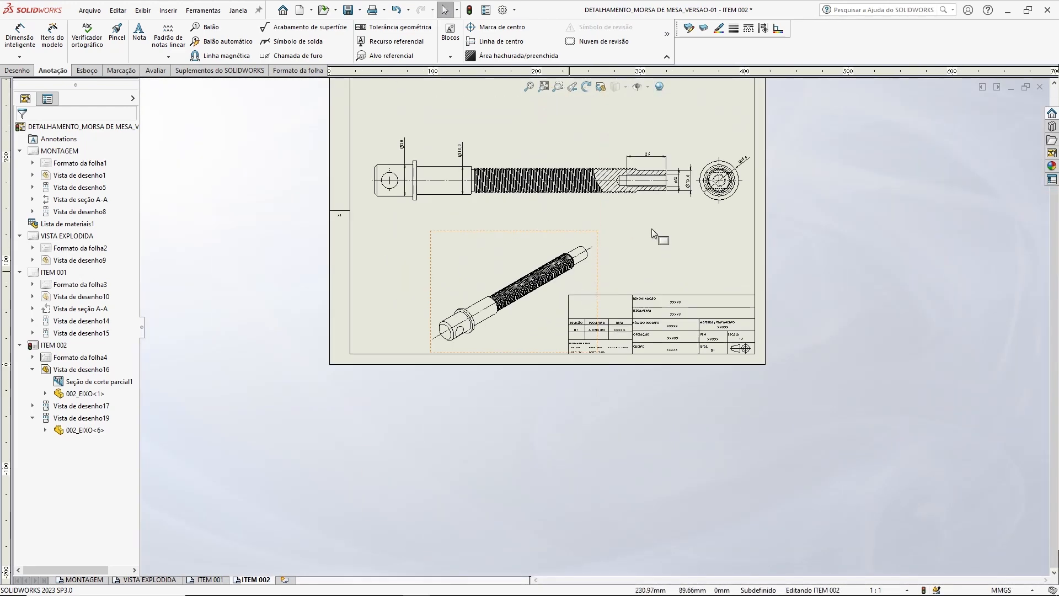
scroll(398, 220, down, 3)
ctrl+middle_drag(399, 220, 618, 202)
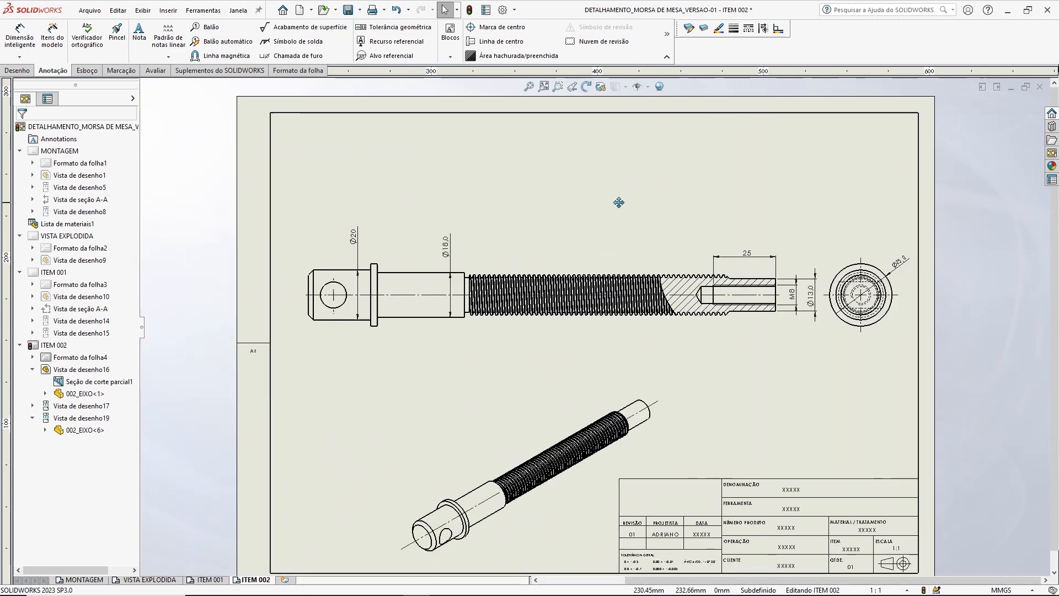
- Examine the outer diameter dimension in the end view and compare its appearance with the dimensions on the front view
scroll(495, 227, down, 1)
middle_drag(730, 227, 356, 203)
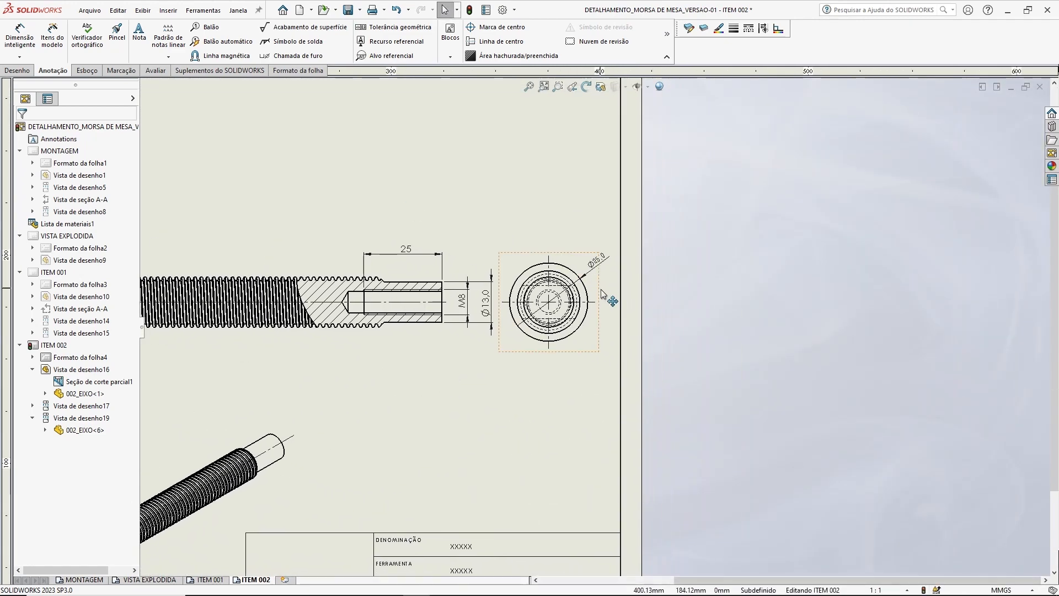
scroll(603, 291, down, 4)
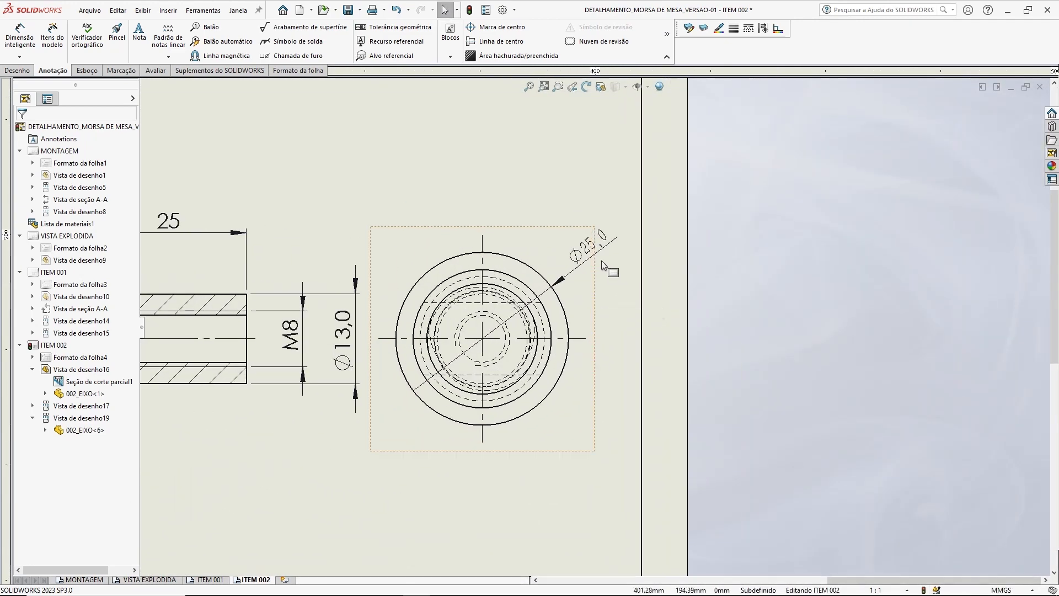
scroll(602, 260, down, 2)
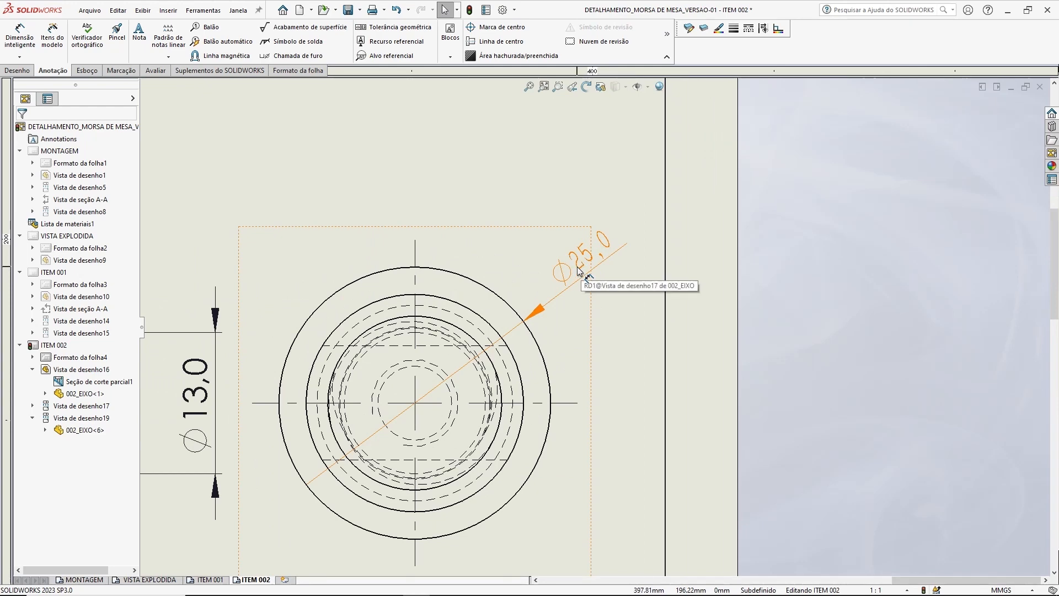
scroll(578, 271, up, 5)
mouse_move(521, 210)
middle_down()
mouse_move(630, 222)
mouse_move(912, 349)
middle_up()
scroll(818, 303, down, 8)
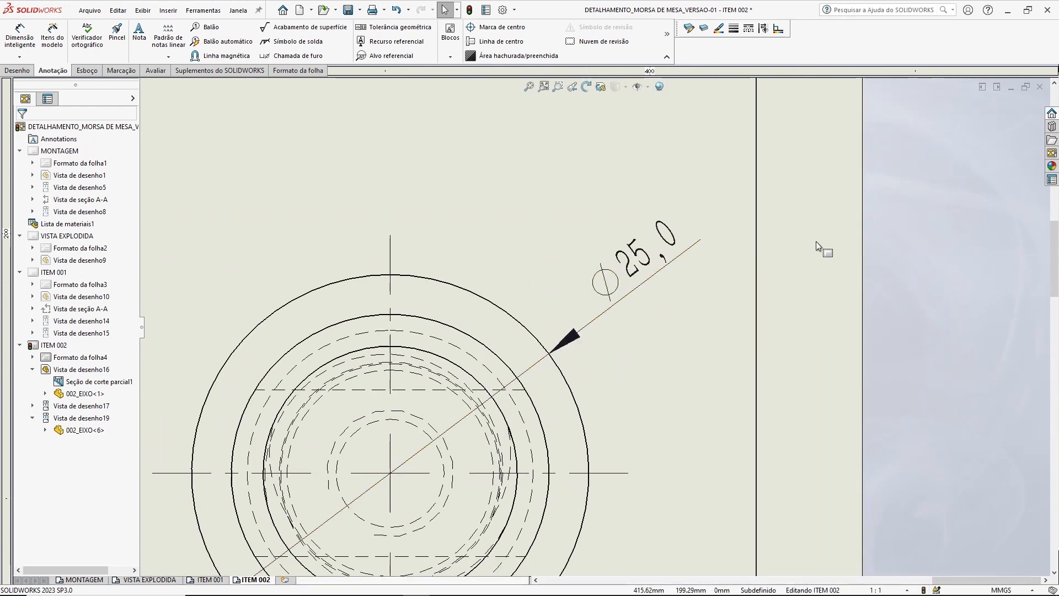
scroll(794, 359, up, 5)
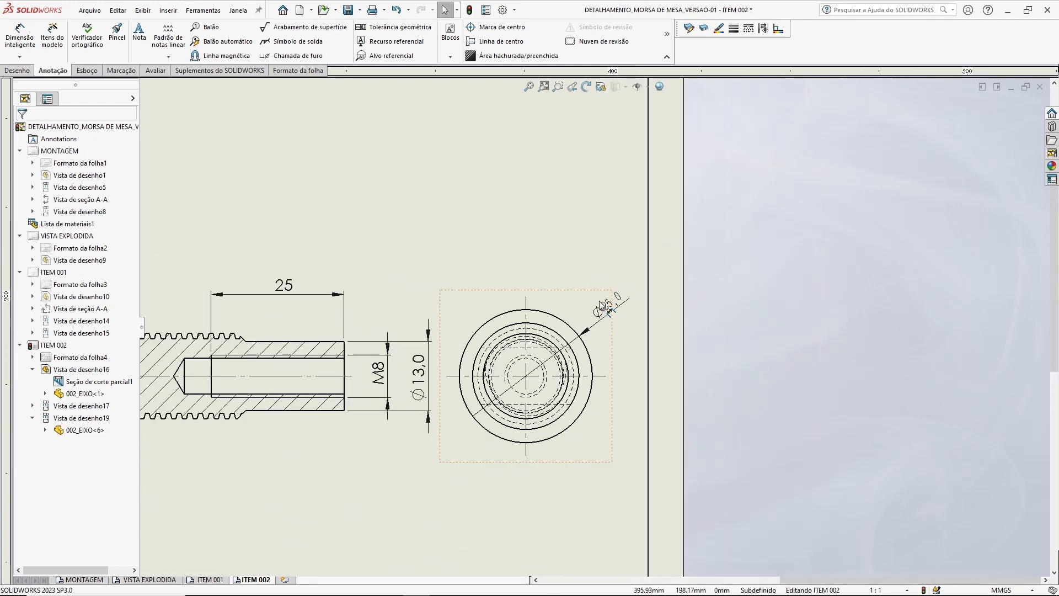
middle_drag(394, 229, 691, 194)
scroll(639, 213, up, 3)
middle_drag(518, 183, 650, 197)
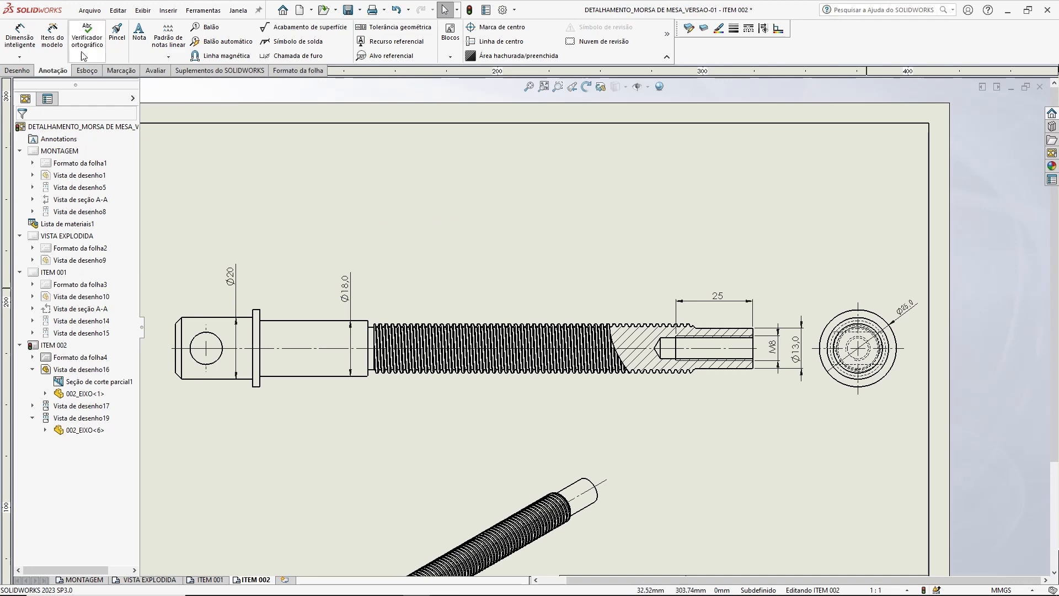
- Copy the formatting of the front view's Ø18 dimension to the outer diameter dimension in the end view with the Format Painter
click(117, 38)
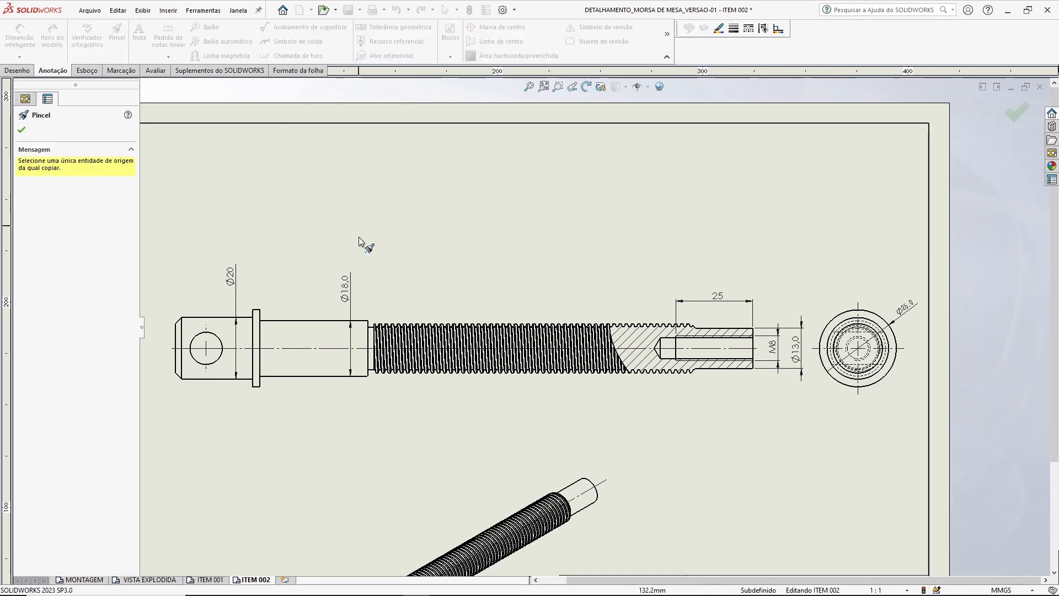
scroll(375, 276, down, 3)
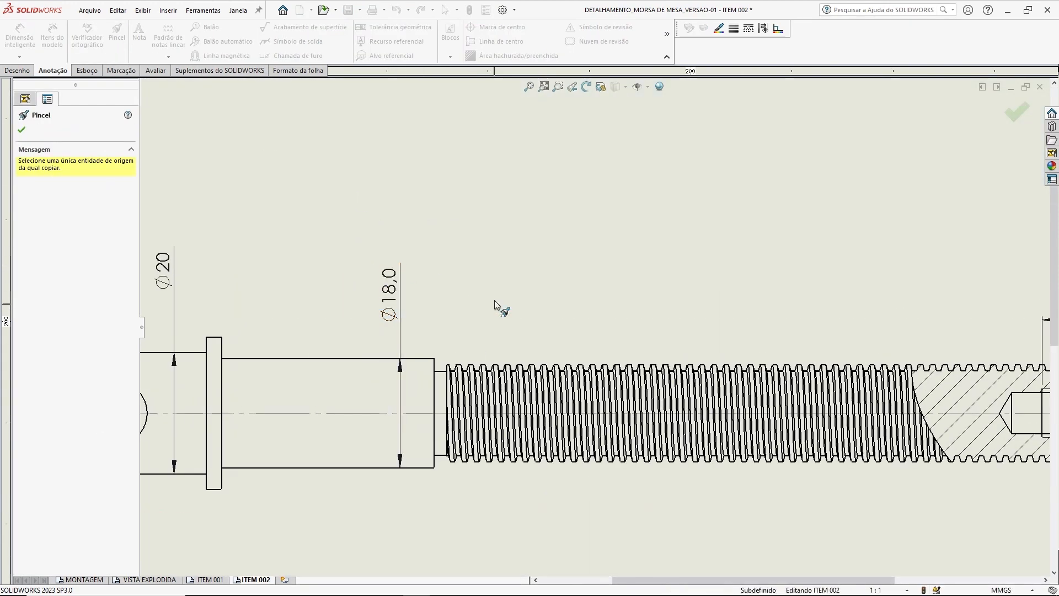
click(401, 302)
key(ctrl+Right)
key(ctrl+Right)
key(ctrl+Right)
key(ctrl+Right)
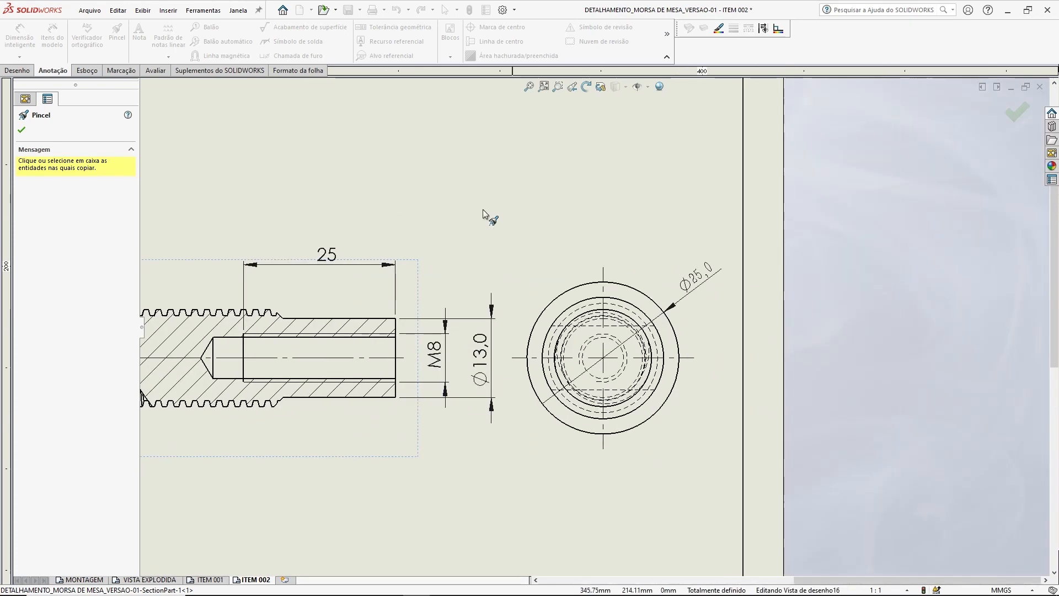
scroll(738, 326, down, 2)
click(674, 267)
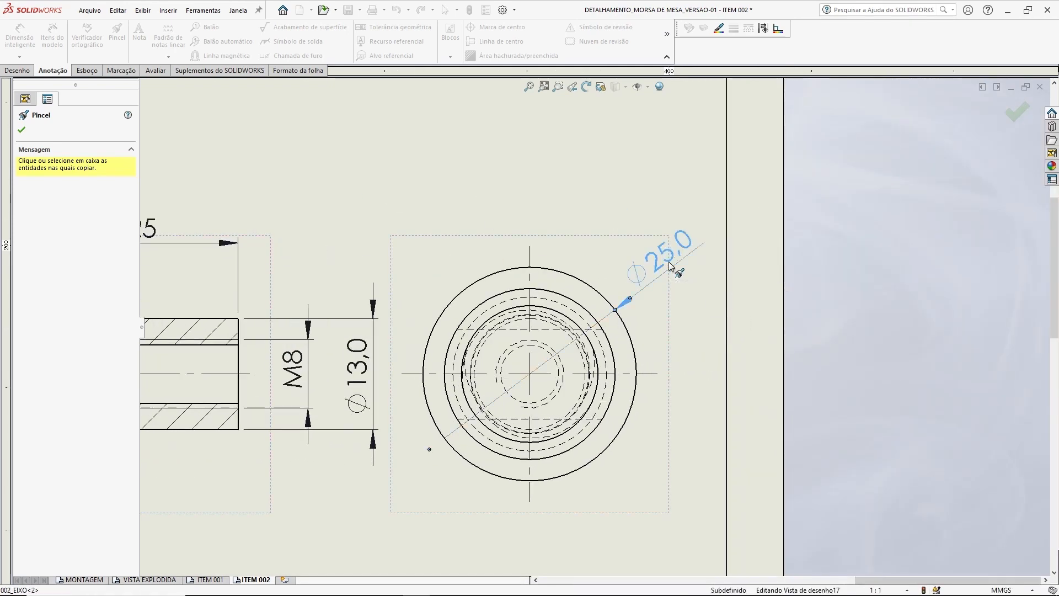
key(Escape)
drag(672, 262, 680, 257)
click(808, 332)
scroll(837, 349, up, 3)
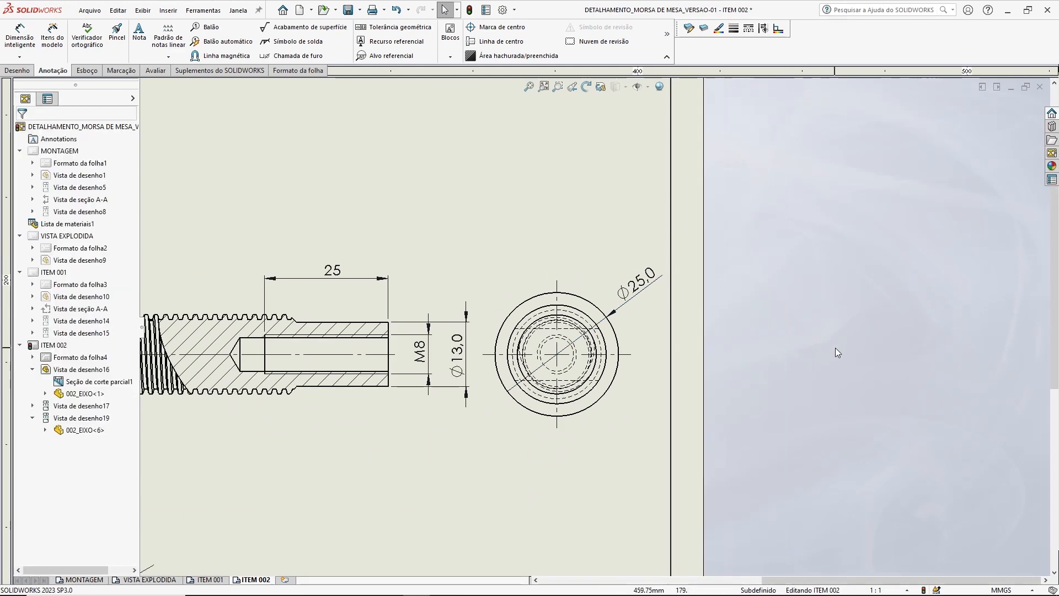
- Set the precision of the end view's outer diameter dimension to Nenhum, after checking the general tolerances, and place its text closer to the circle
click(634, 284)
scroll(687, 359, up, 1)
middle_drag(687, 359, 735, 149)
middle_drag(634, 278, 684, 196)
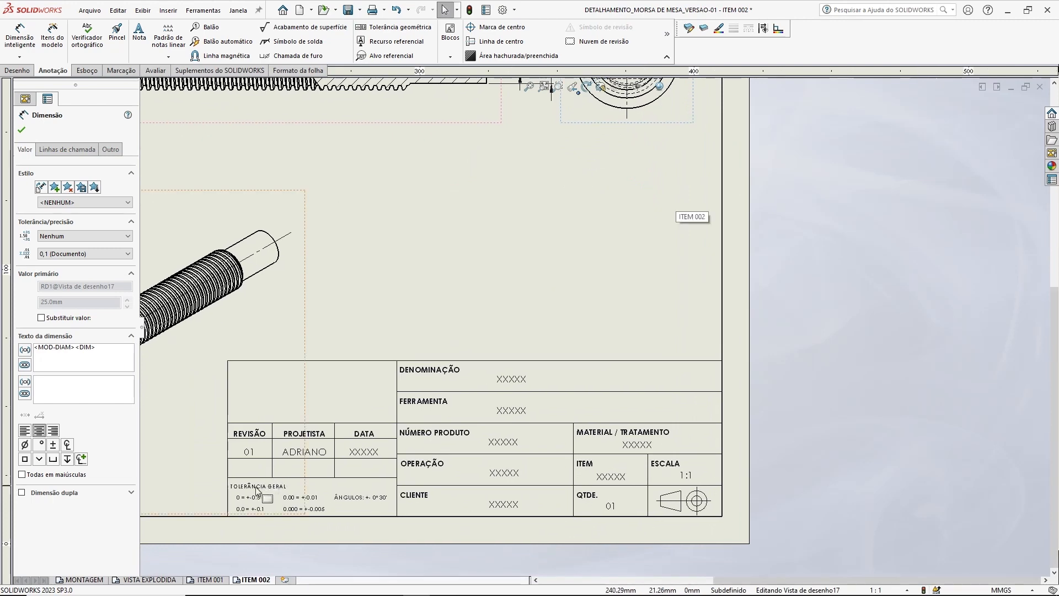
scroll(218, 525, down, 2)
middle_drag(218, 525, 266, 506)
scroll(567, 323, up, 4)
middle_drag(698, 218, 525, 405)
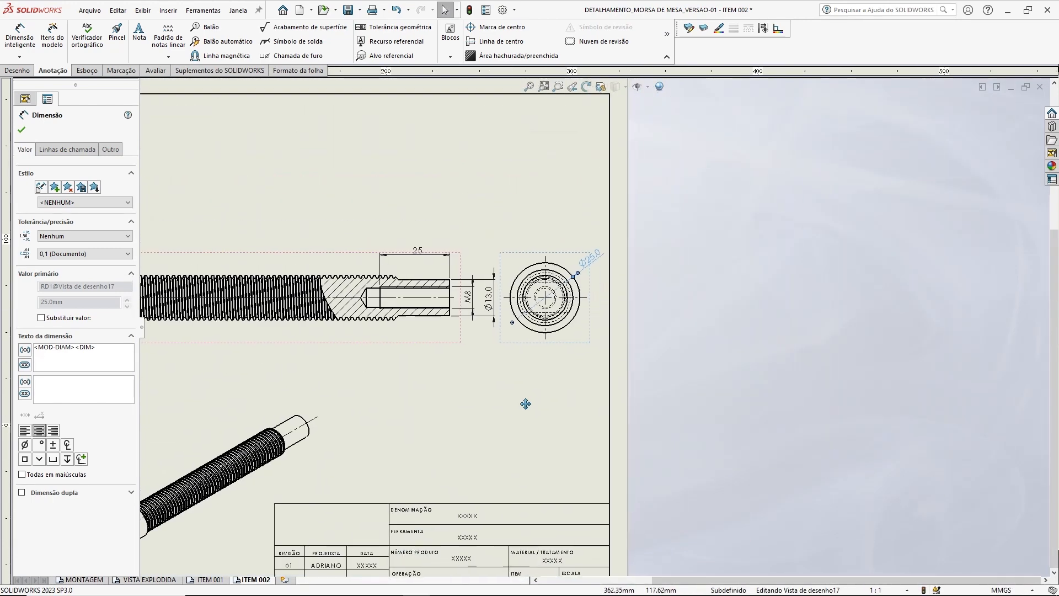
scroll(546, 348, down, 3)
click(85, 254)
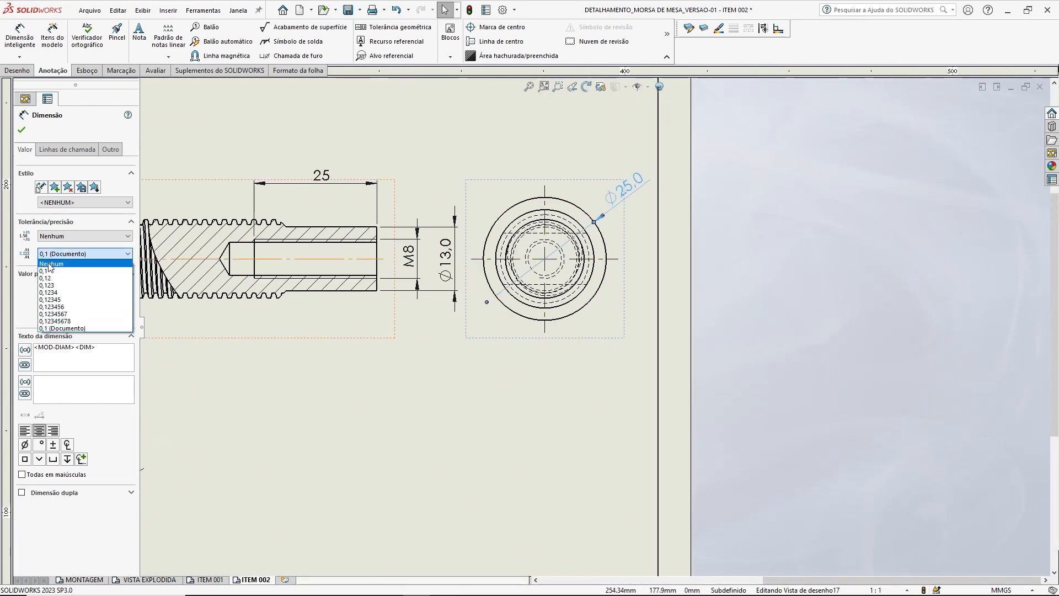
click(61, 266)
click(796, 243)
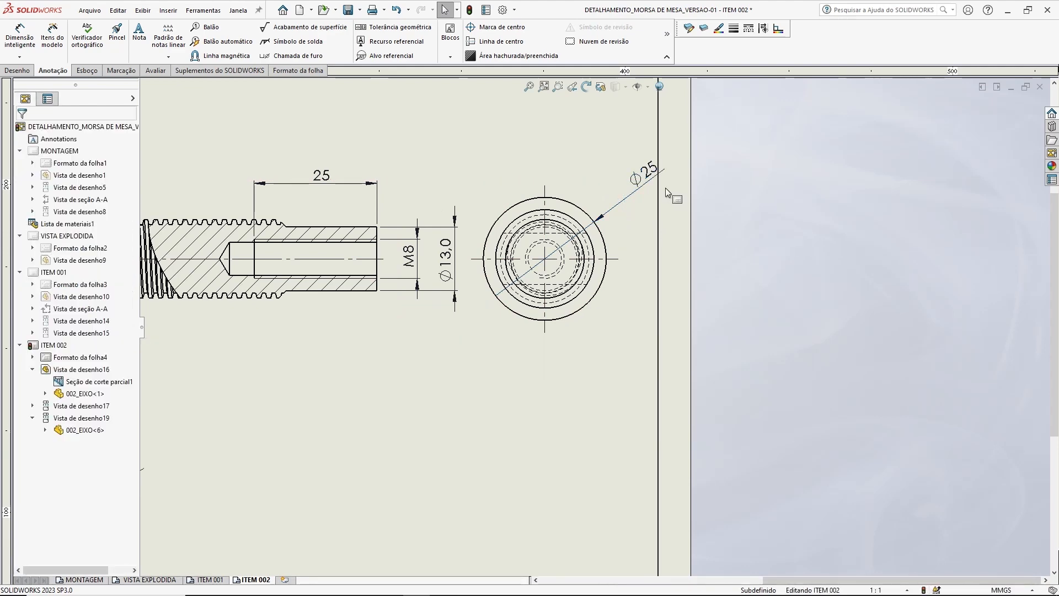
drag(642, 171, 622, 190)
click(778, 264)
- Shift the front view of the shaft and the end view slightly to the left on the sheet
scroll(594, 331, up, 5)
scroll(386, 355, down, 4)
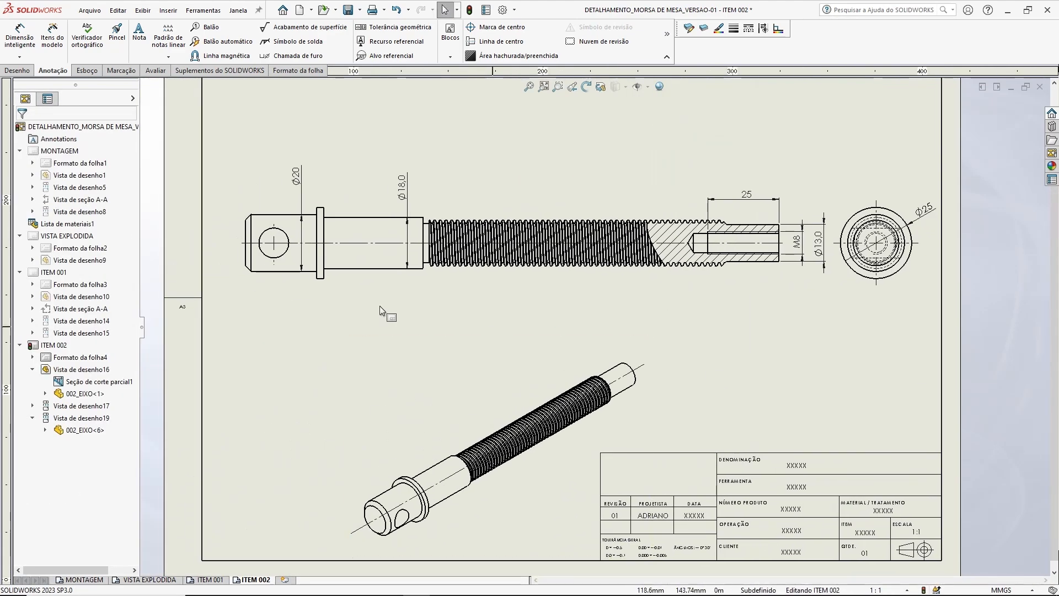
drag(330, 292, 314, 292)
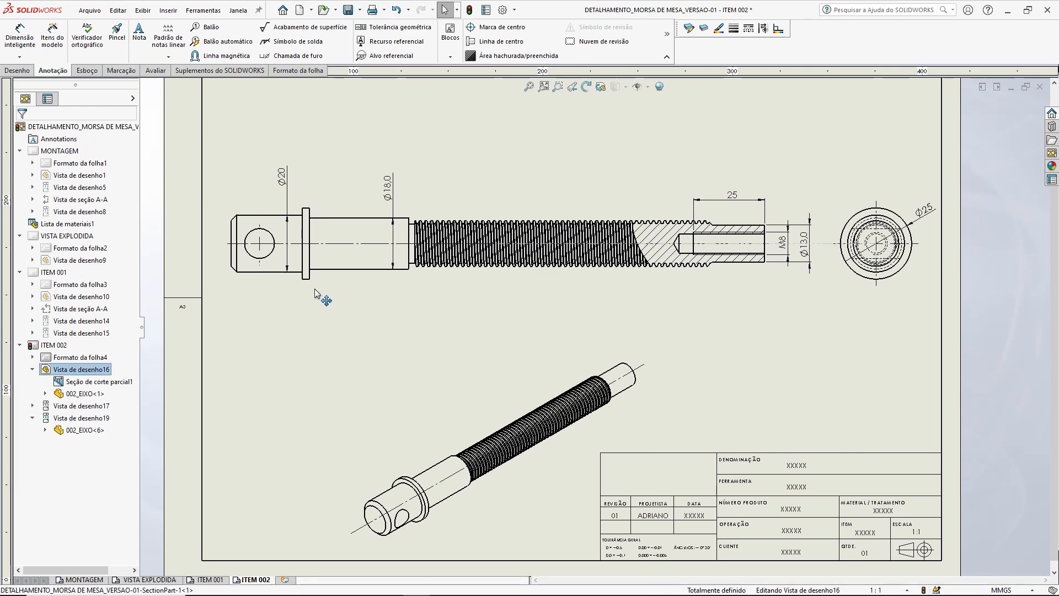
drag(848, 288, 842, 287)
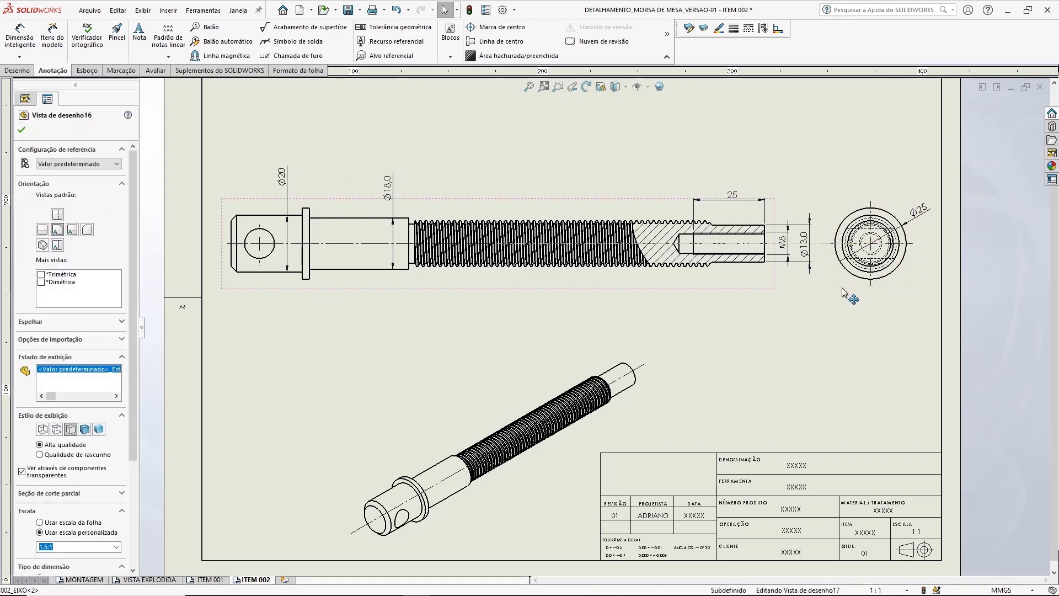
click(746, 366)
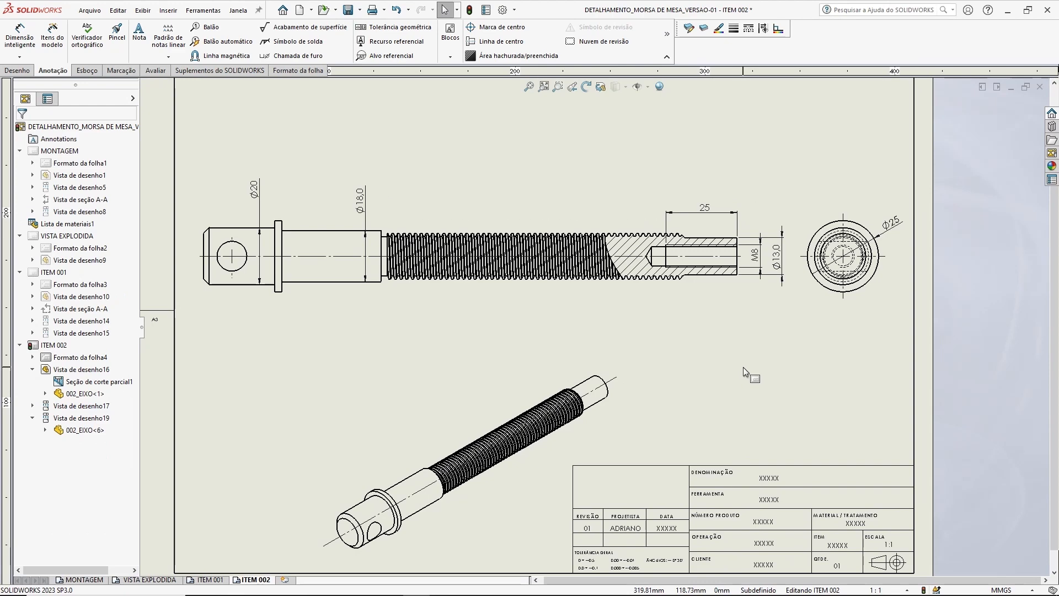
- Dimension the length of the reduced tapped end below the front view
scroll(840, 234, down, 3)
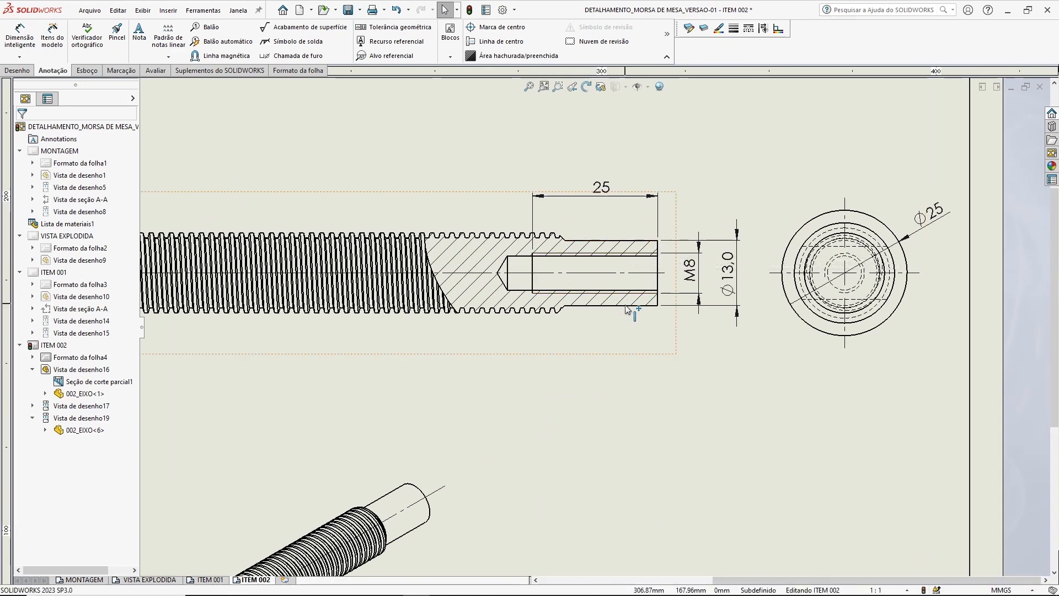
middle_drag(323, 153, 709, 177)
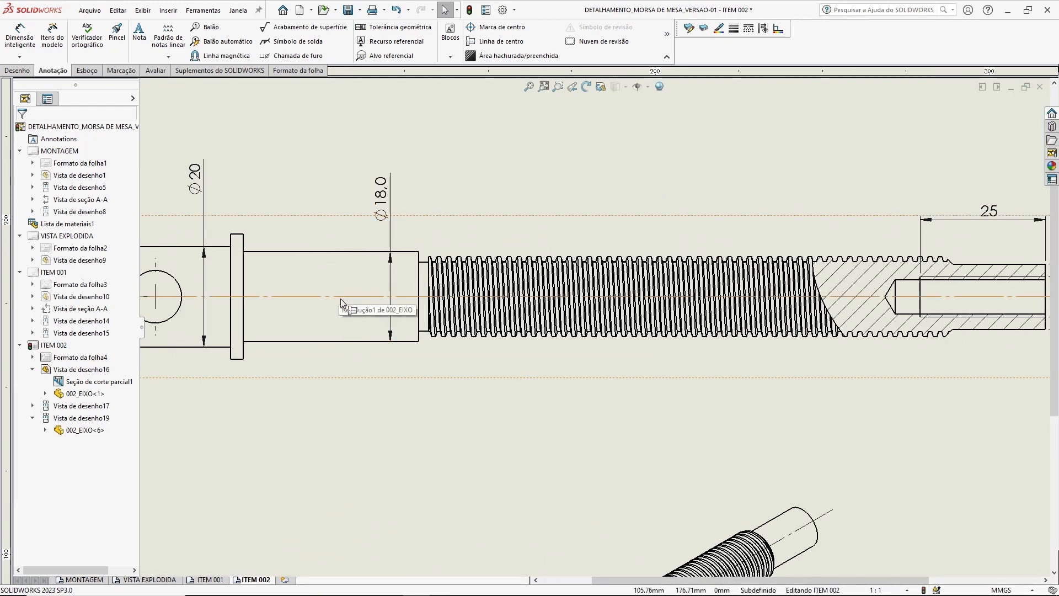
middle_drag(829, 201, 468, 201)
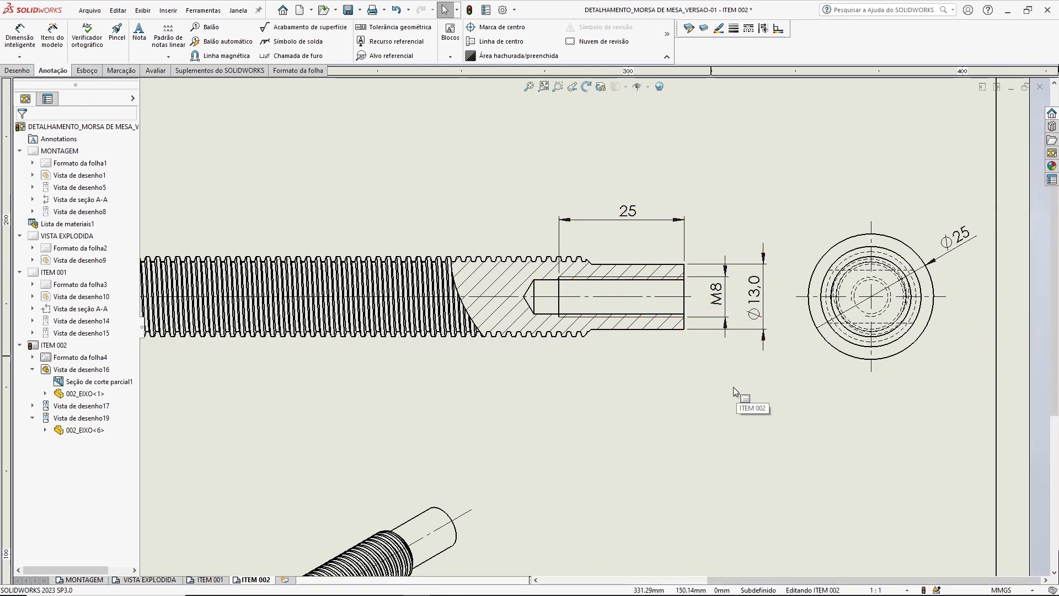
key(z)
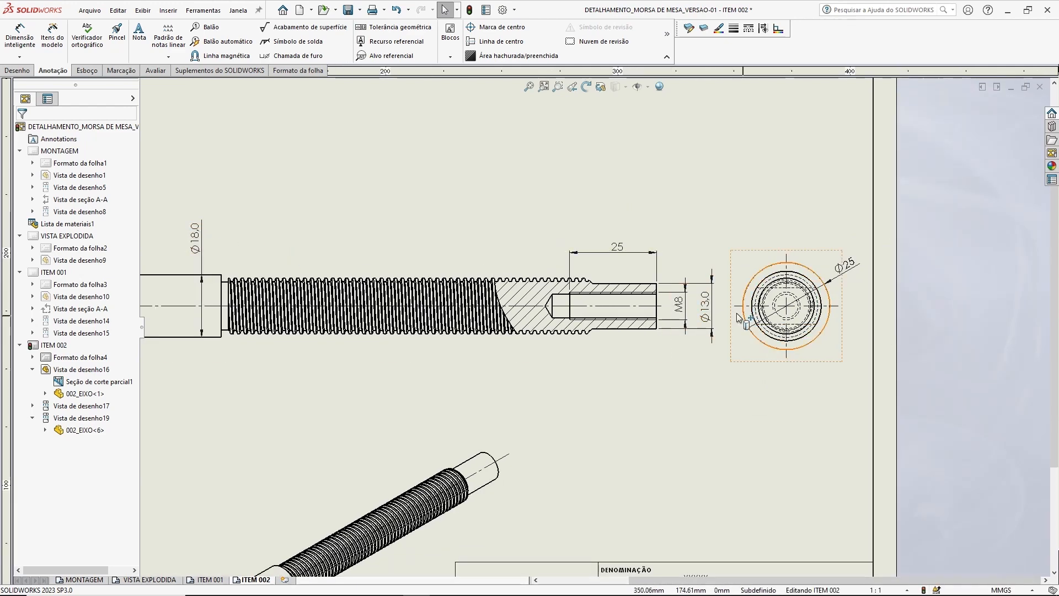
middle_drag(382, 166, 607, 178)
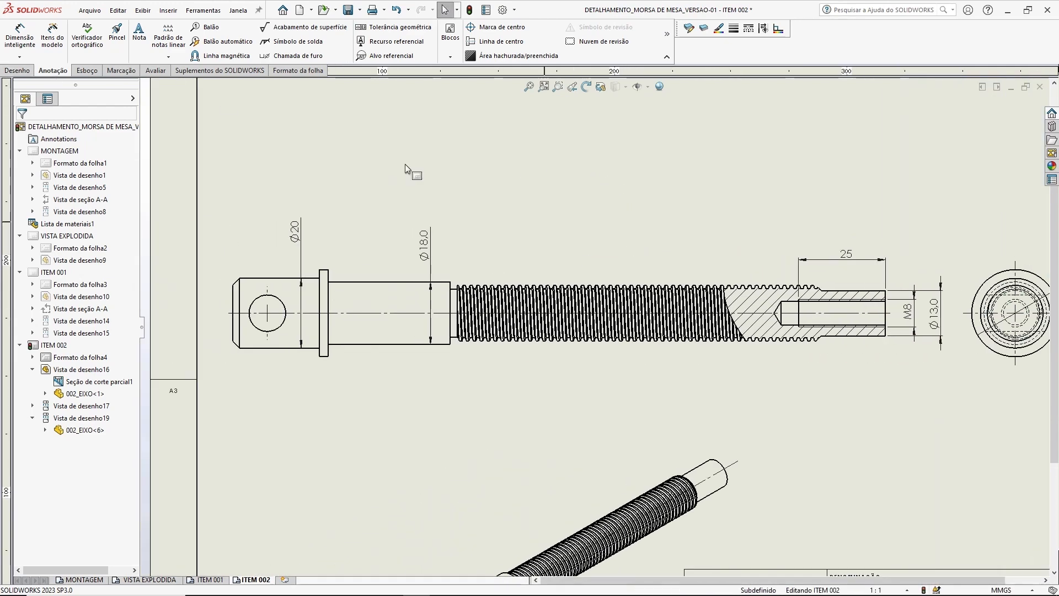
click(20, 57)
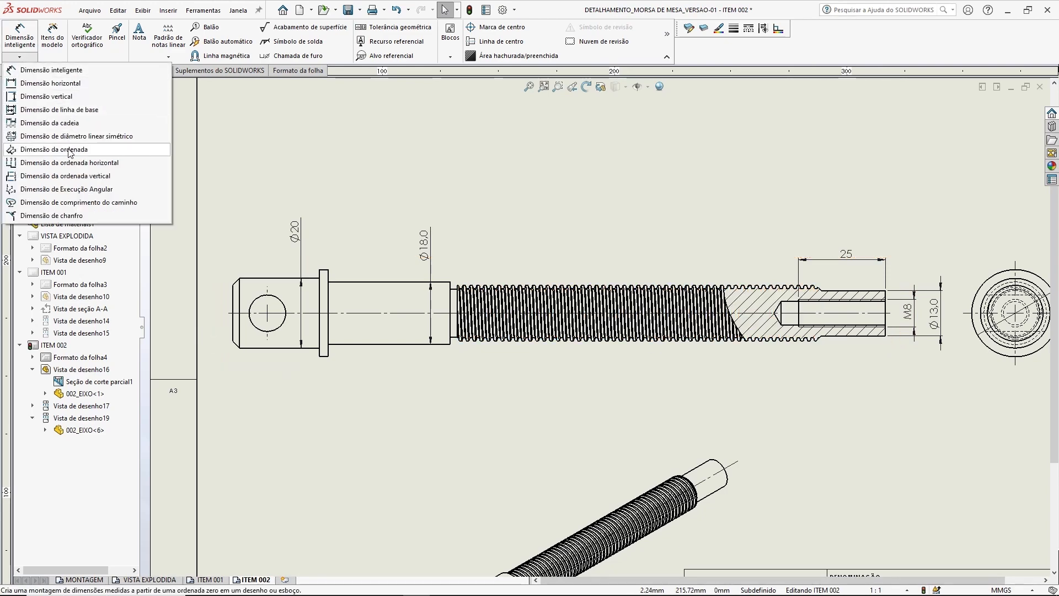
click(69, 150)
scroll(701, 285, down, 3)
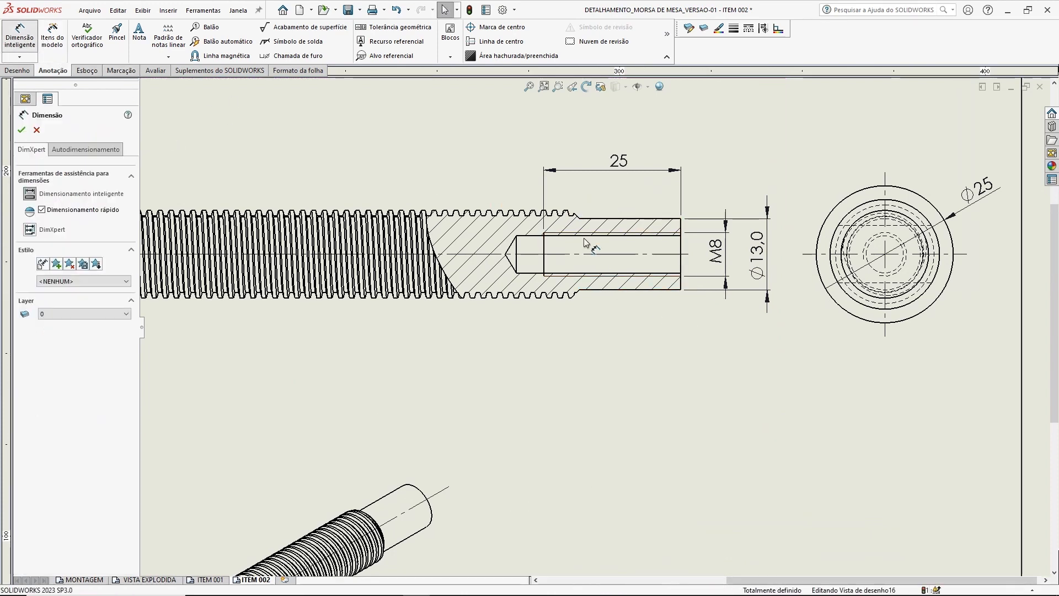
click(610, 289)
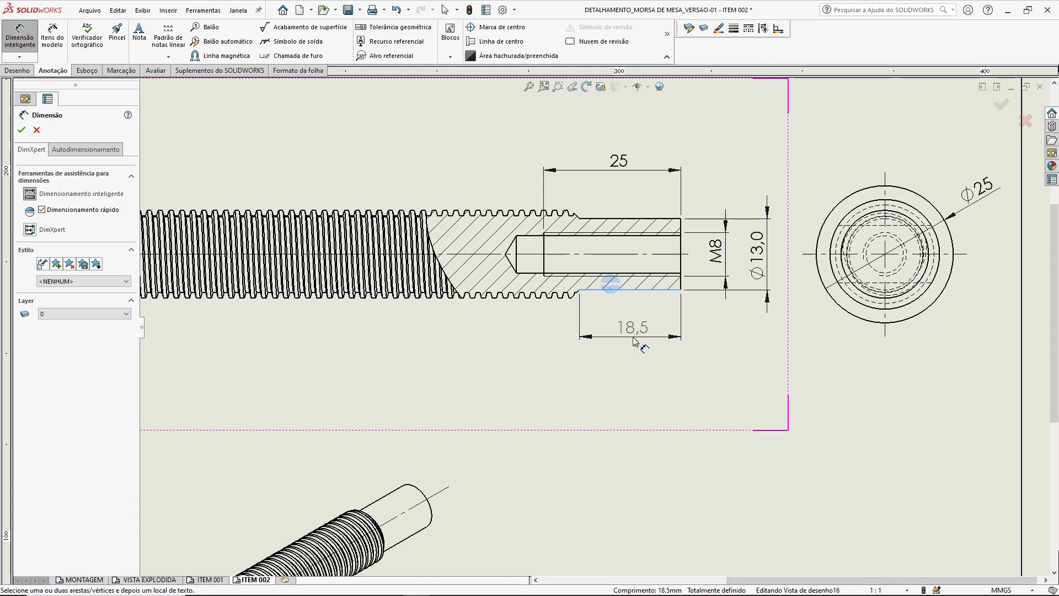
click(617, 338)
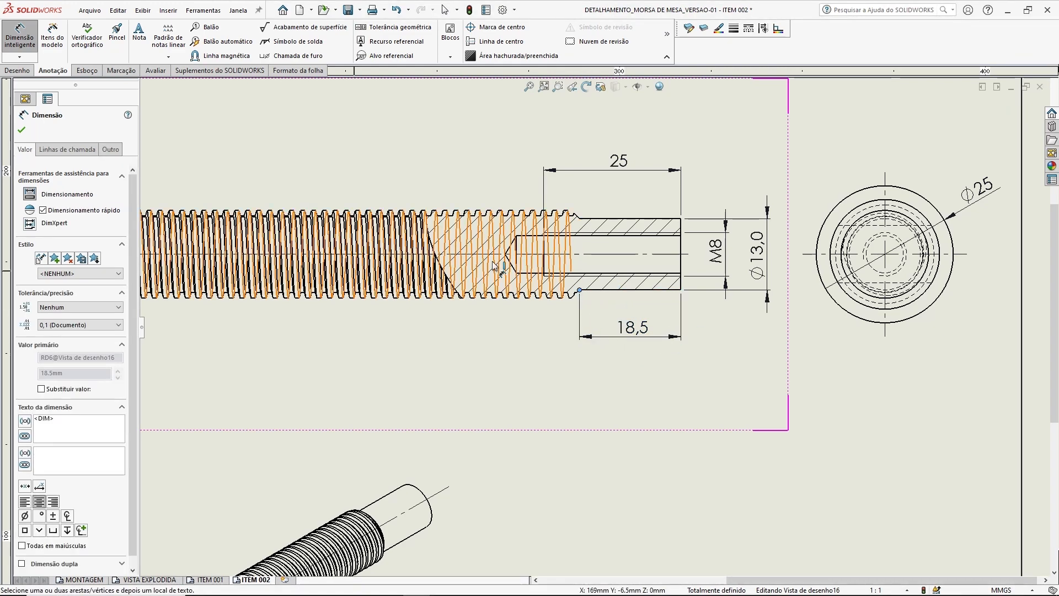
- Dimension the lengths of the threaded section and of the Ø18 section up to the collar, in line below the front view
ctrl+scroll(342, 276, left, 5)
click(309, 270)
click(585, 331)
ctrl+scroll(620, 341, left, 4)
click(368, 246)
click(559, 243)
click(468, 301)
key(Escape)
key(Escape)
scroll(598, 364, up, 3)
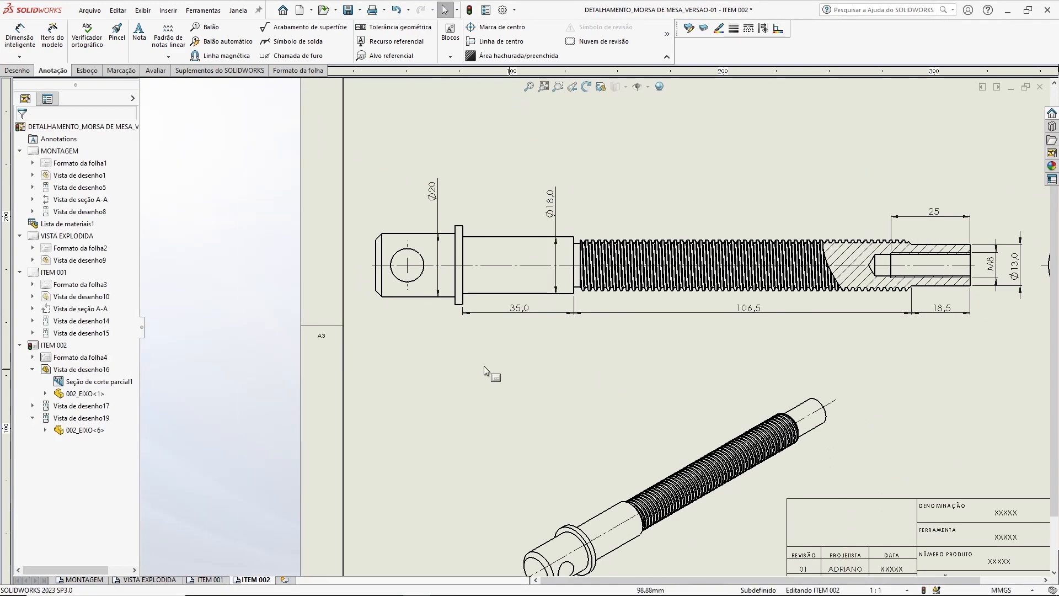
- Delete the three length dimensions below the front view
scroll(485, 366, right, 3)
key(Delete)
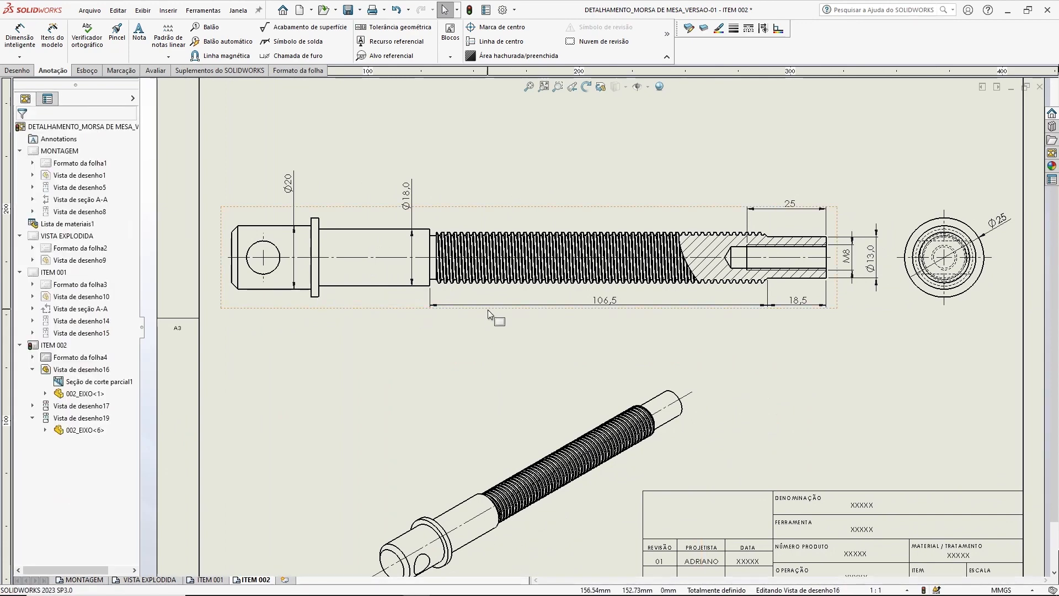
key(Escape)
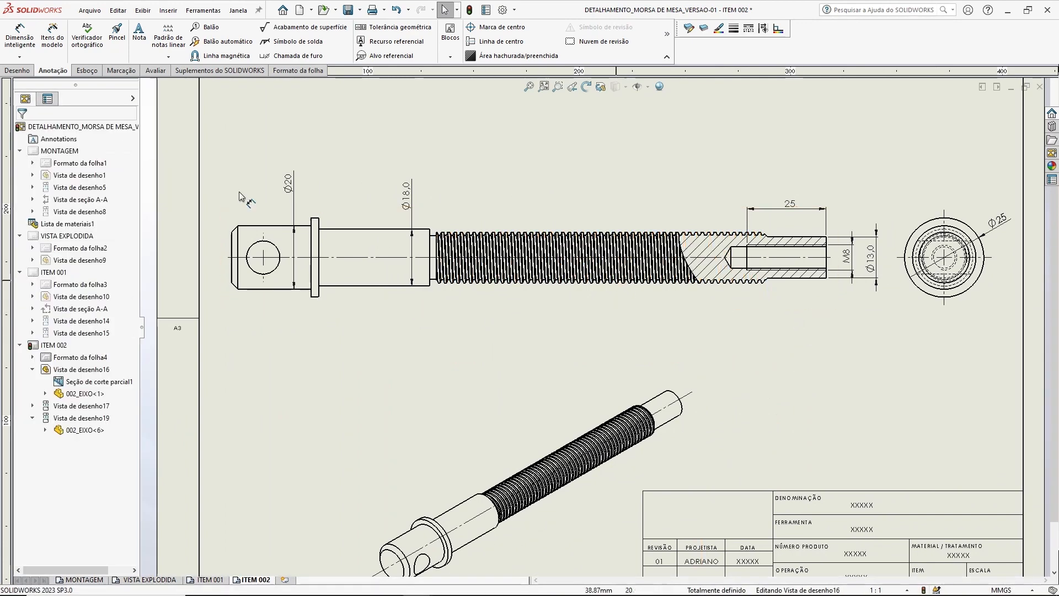
- Start ordinate dimensions below the front view, with zero at the tapped end face, and dimension the shoulder where the thread begins
click(19, 57)
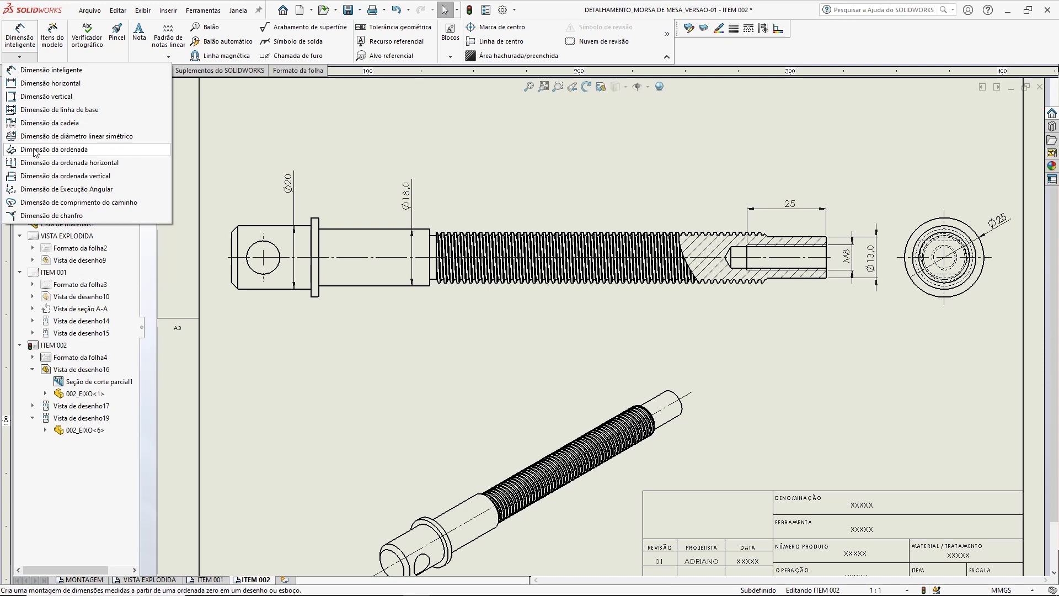
click(70, 150)
scroll(913, 274, down, 3)
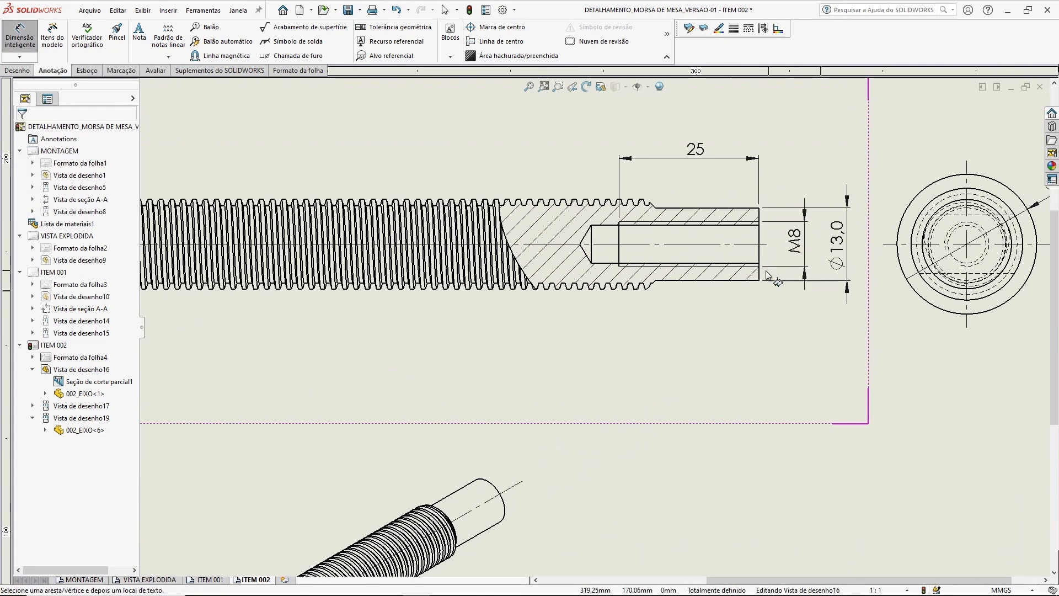
click(766, 359)
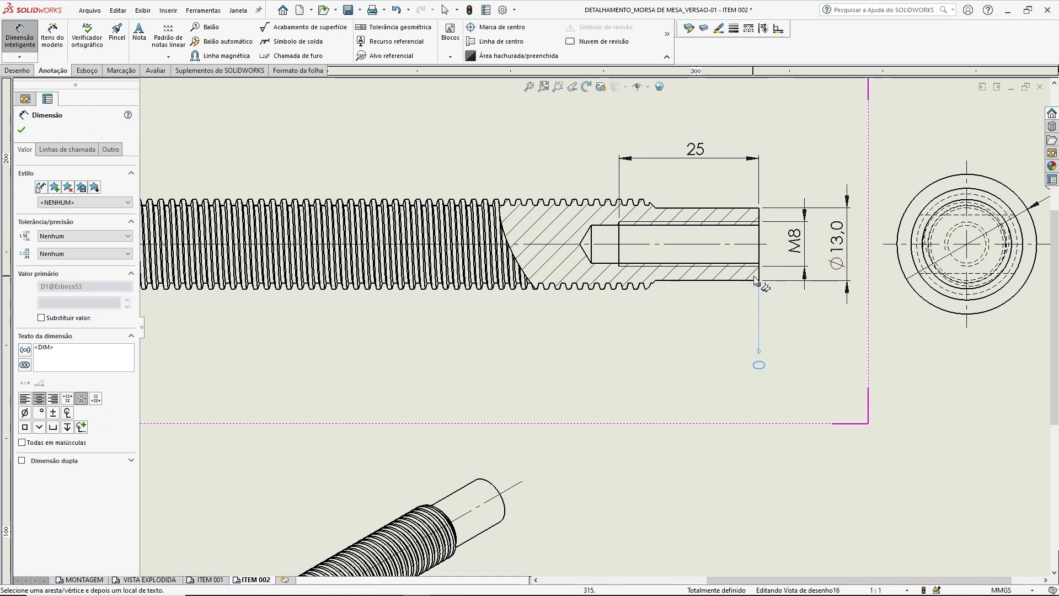
click(656, 283)
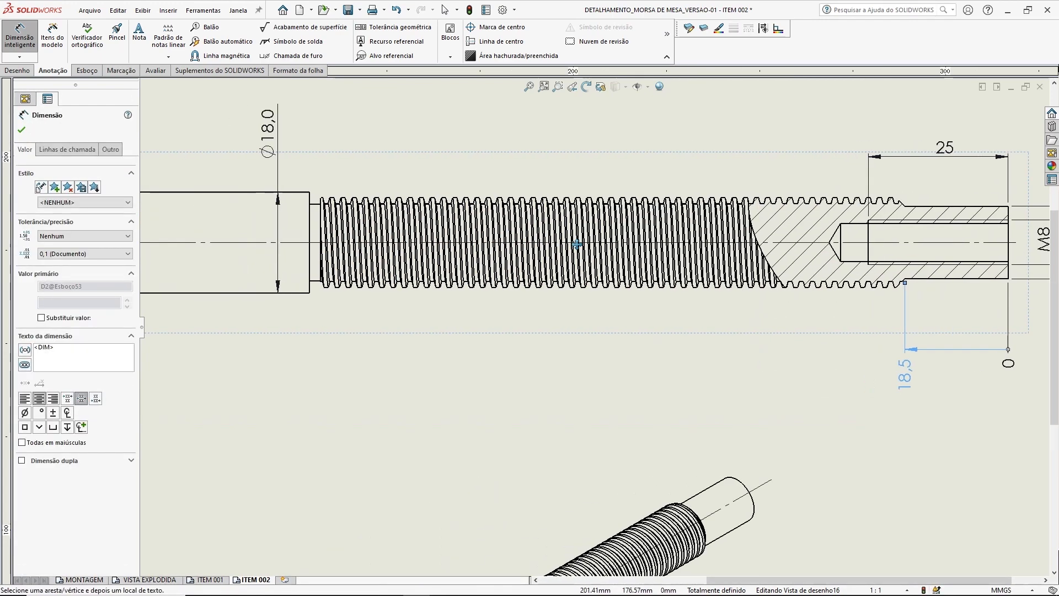
- Extend the ordinate dimensions to the shoulder of the Ø18 section, both collar faces and the far end of the cross-drilled head
click(311, 260)
scroll(401, 301, up, 2)
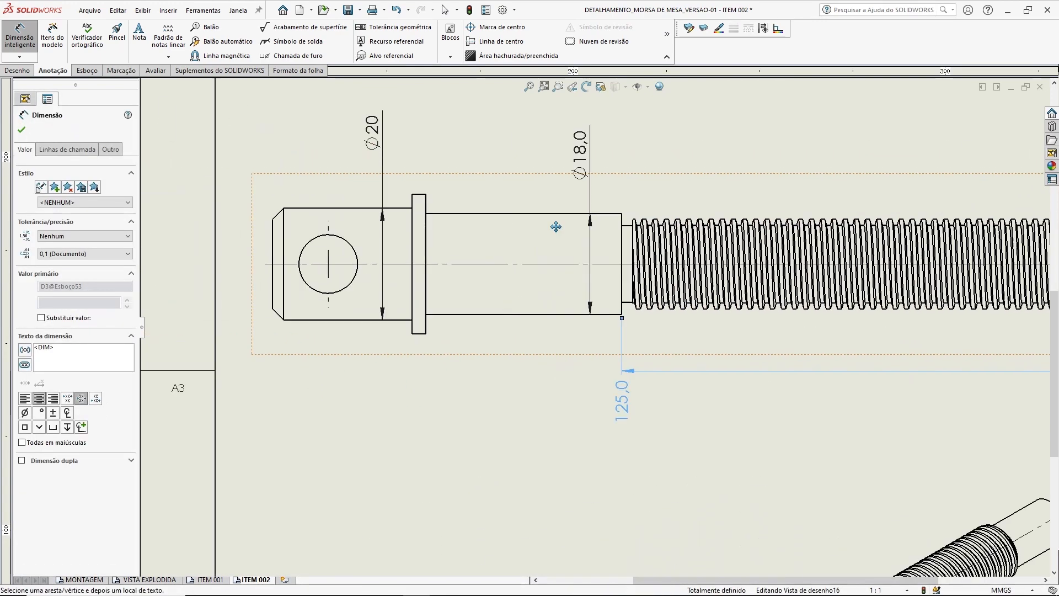
scroll(489, 295, down, 2)
click(489, 296)
click(474, 298)
click(334, 300)
key(Escape)
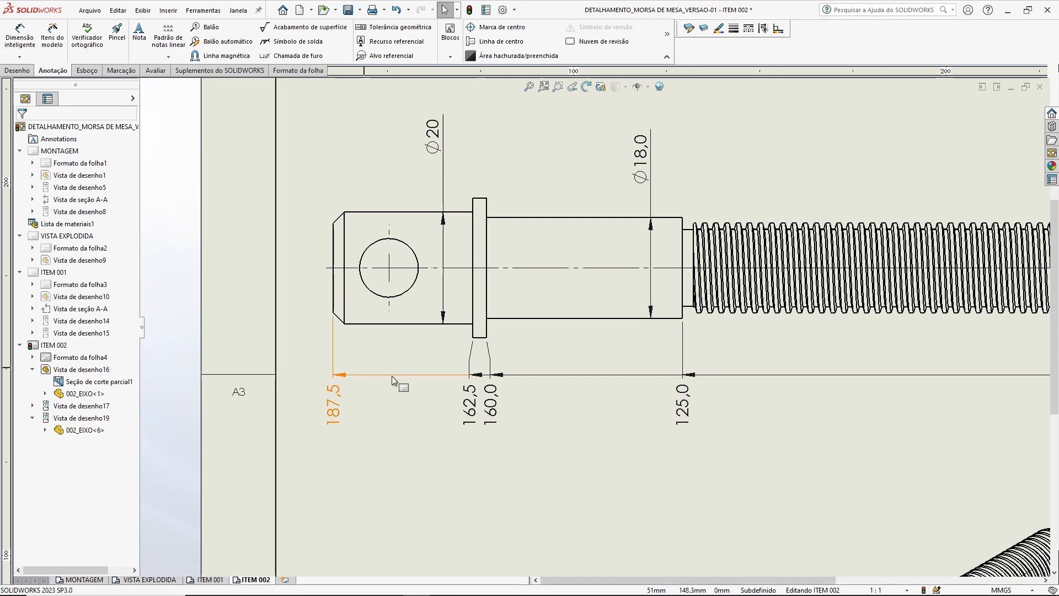
- Turn off the ordinate chain display for the length dimensions below the front view
click(349, 365)
click(67, 149)
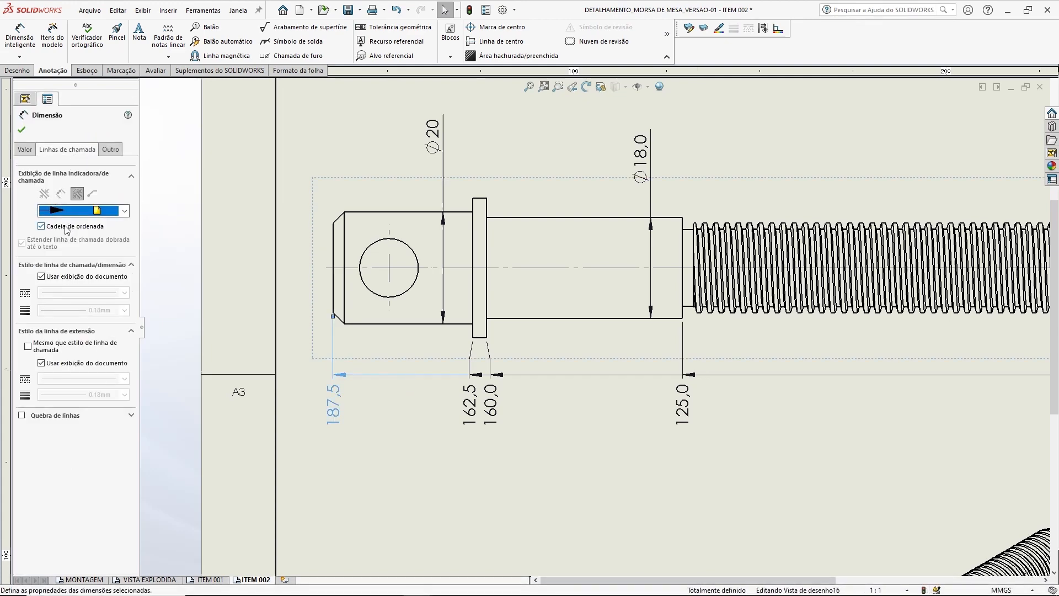
click(66, 227)
click(458, 444)
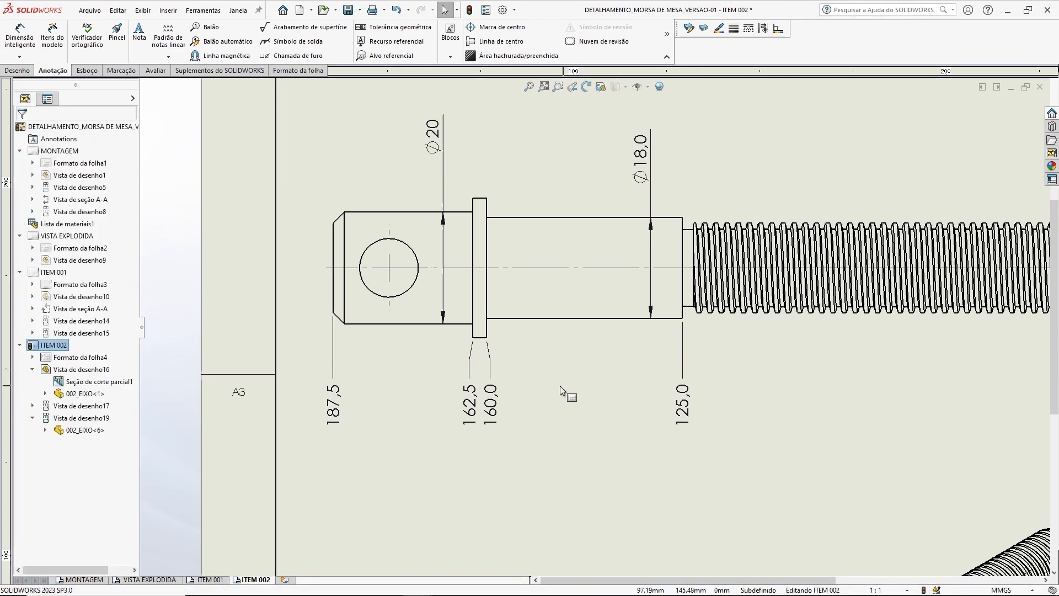
- Spread apart the ordinate dimensions of the two collar faces so their texts have more room
scroll(494, 395, down, 2)
mouse_move(479, 388)
mouse_down()
mouse_move(466, 416)
mouse_move(530, 415)
mouse_up()
click(611, 472)
- Dimension the diameter of the cross hole in the shaft head, placing the text above the view between the Ø20 and Ø18 dimensions
scroll(569, 342, up, 2)
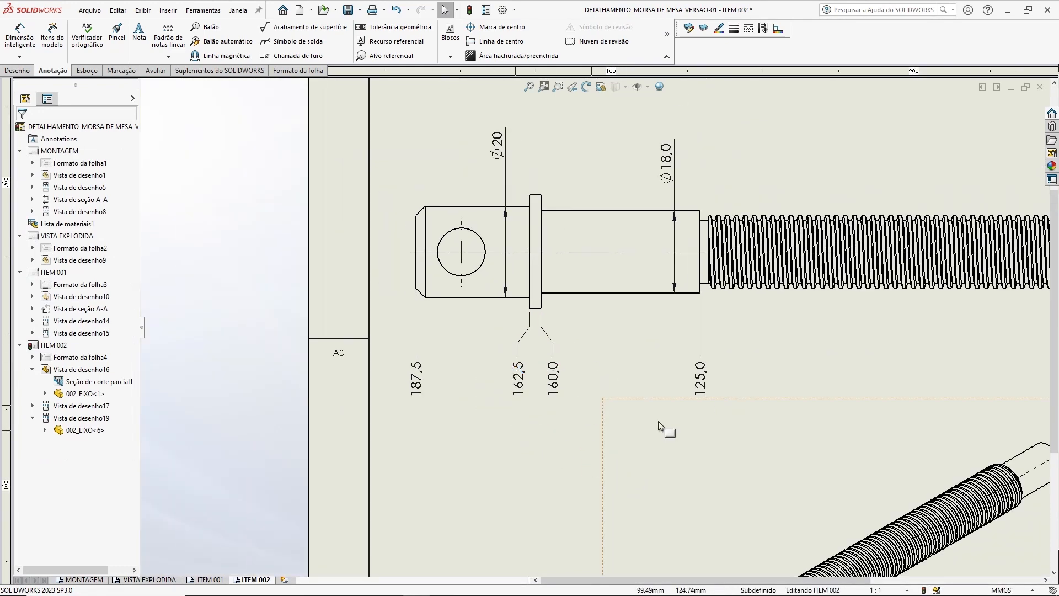
scroll(658, 422, up, 2)
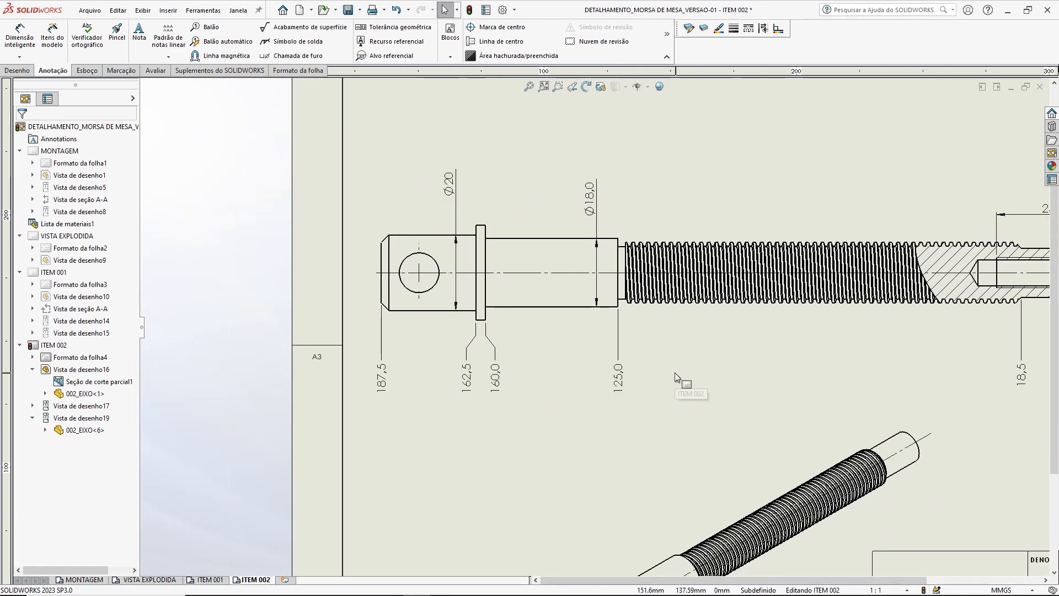
scroll(676, 375, up, 1)
middle_drag(745, 374, 579, 355)
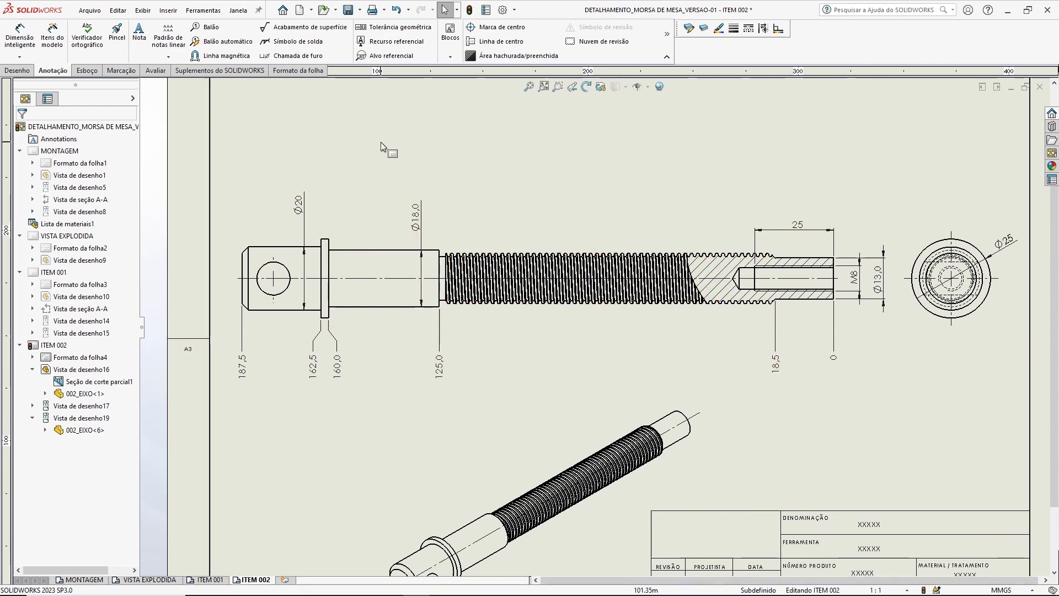
click(19, 41)
click(529, 270)
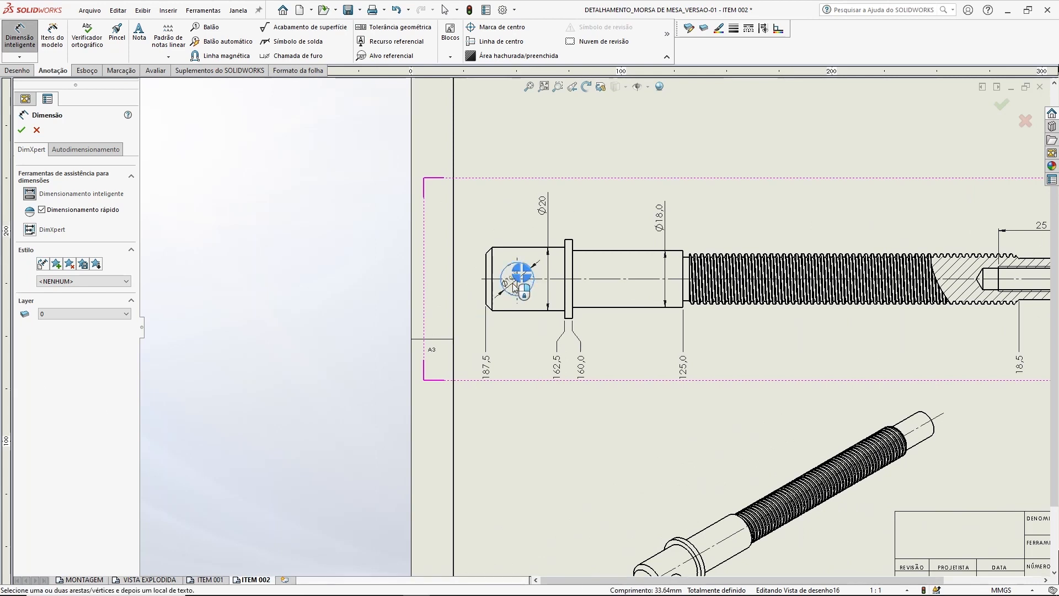
click(476, 242)
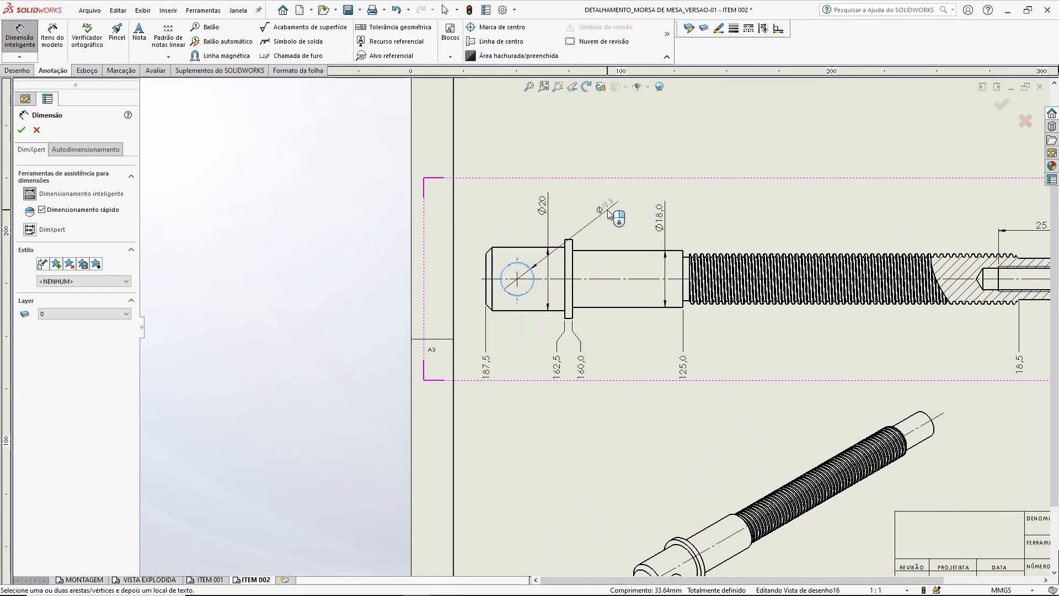
click(609, 214)
key(Escape)
- Copy the format of the Ø20 dimension to the cross hole's diameter dimension with the format painter
scroll(550, 231, down, 5)
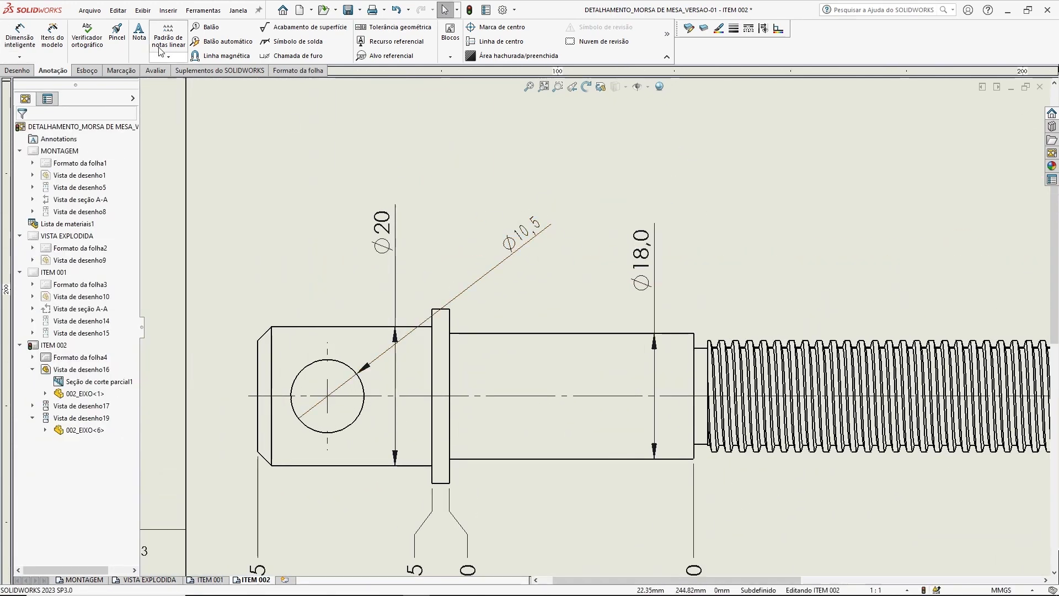
click(116, 33)
click(394, 231)
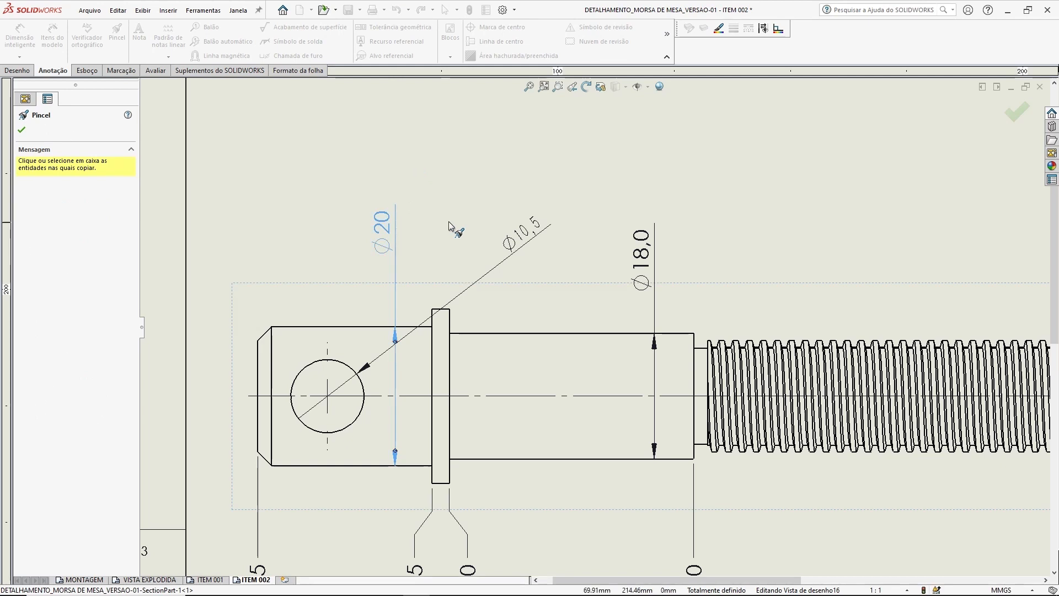
click(521, 238)
key(Escape)
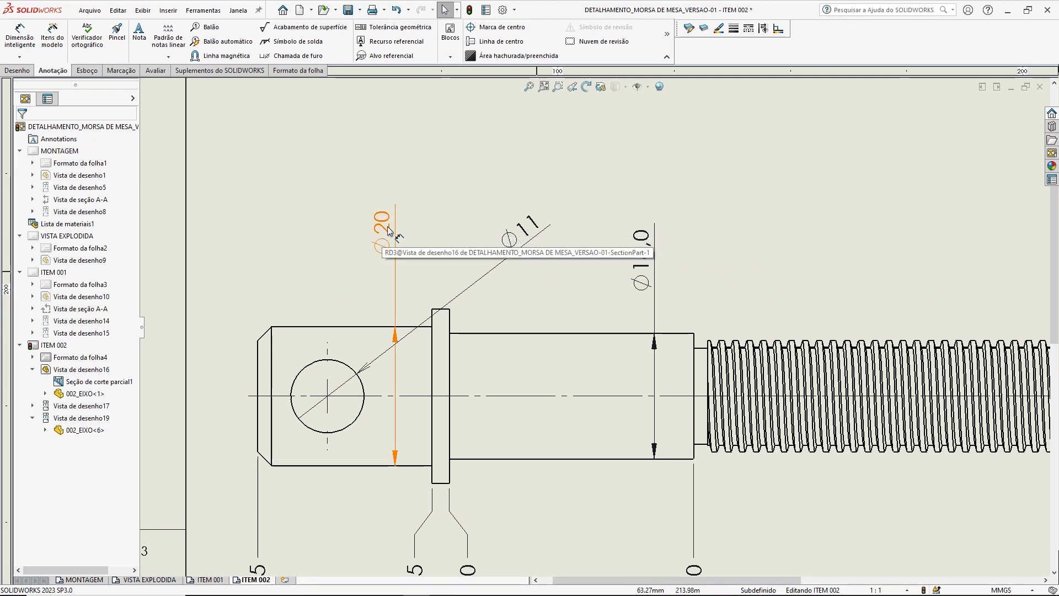
- Set the precision of the cross hole's diameter dimension to 0,1 and move its text slightly closer to the view
click(525, 235)
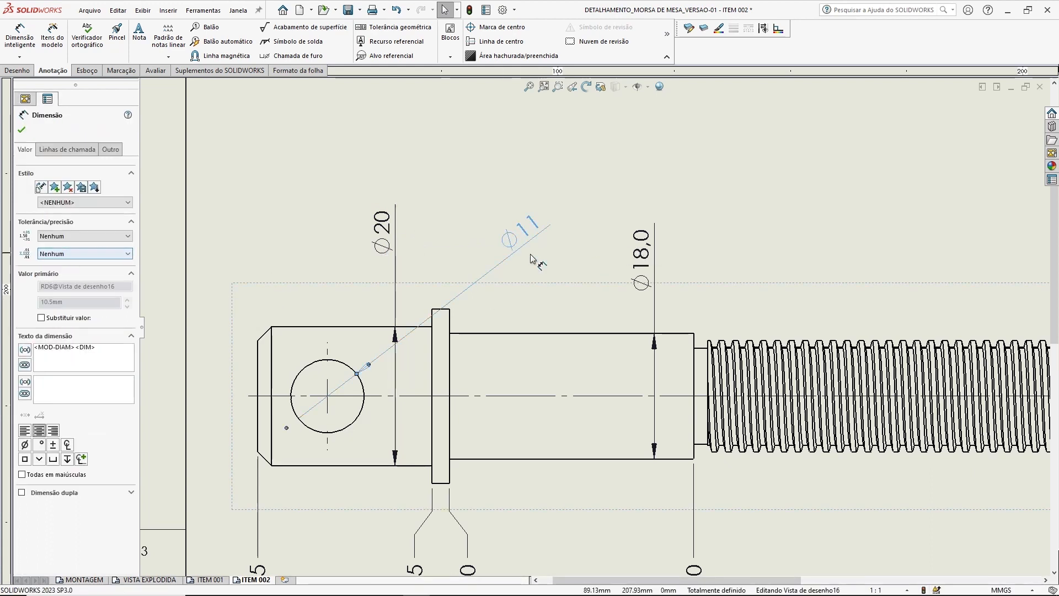
click(60, 253)
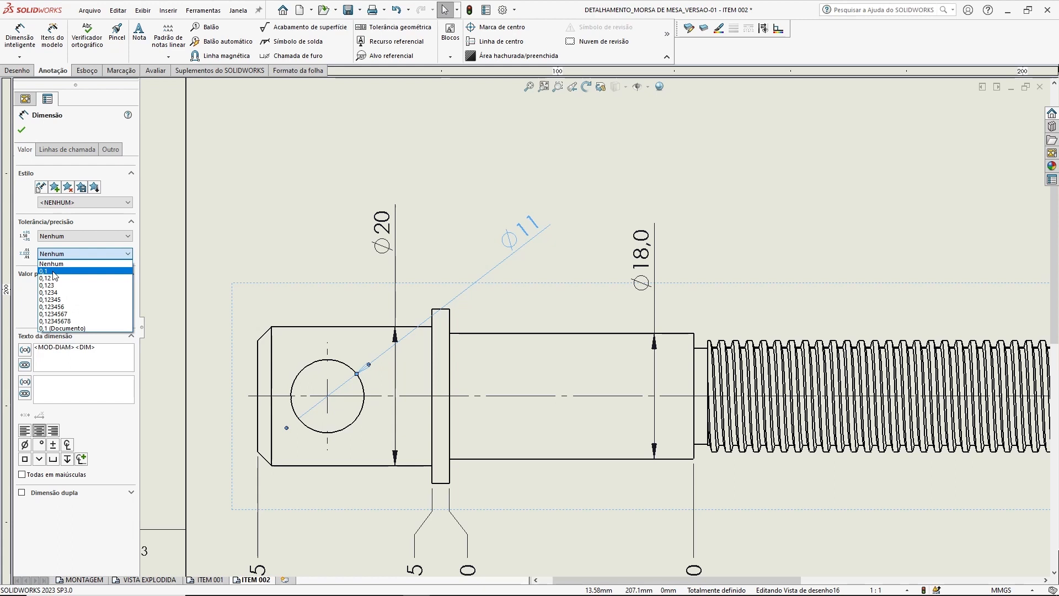
click(54, 271)
click(586, 165)
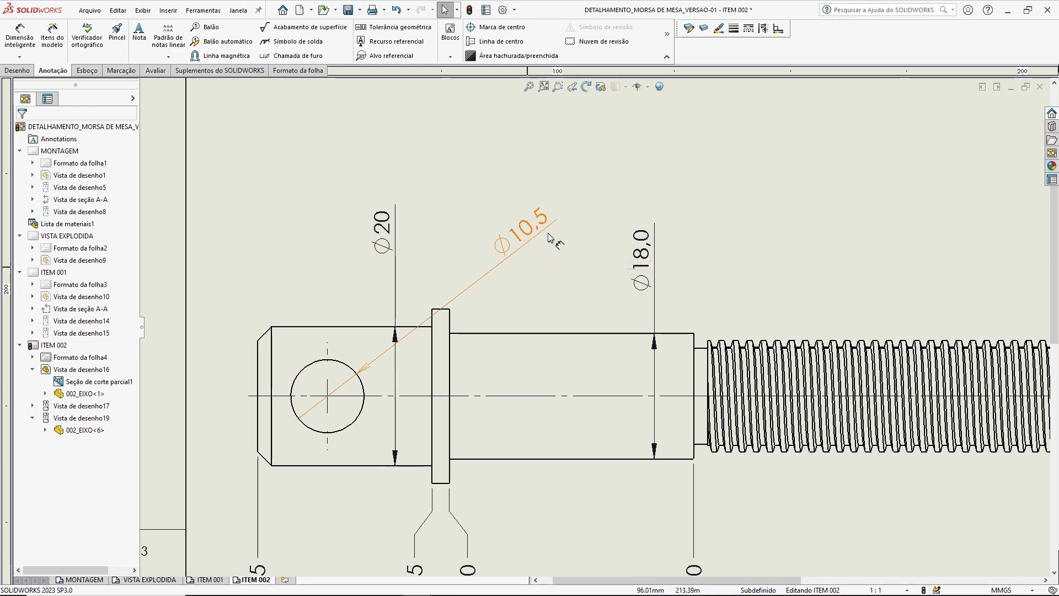
scroll(563, 296, up, 2)
click(544, 259)
drag(534, 269, 549, 279)
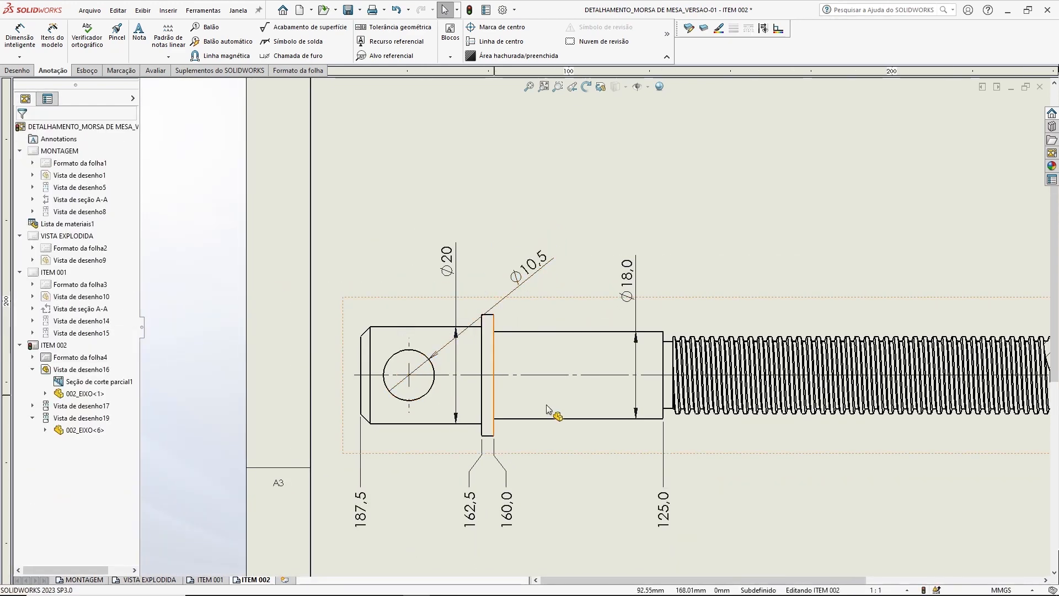
- Examine the front view and the end view of the shaft for missing dimensions, including the threaded section
scroll(547, 406, up, 4)
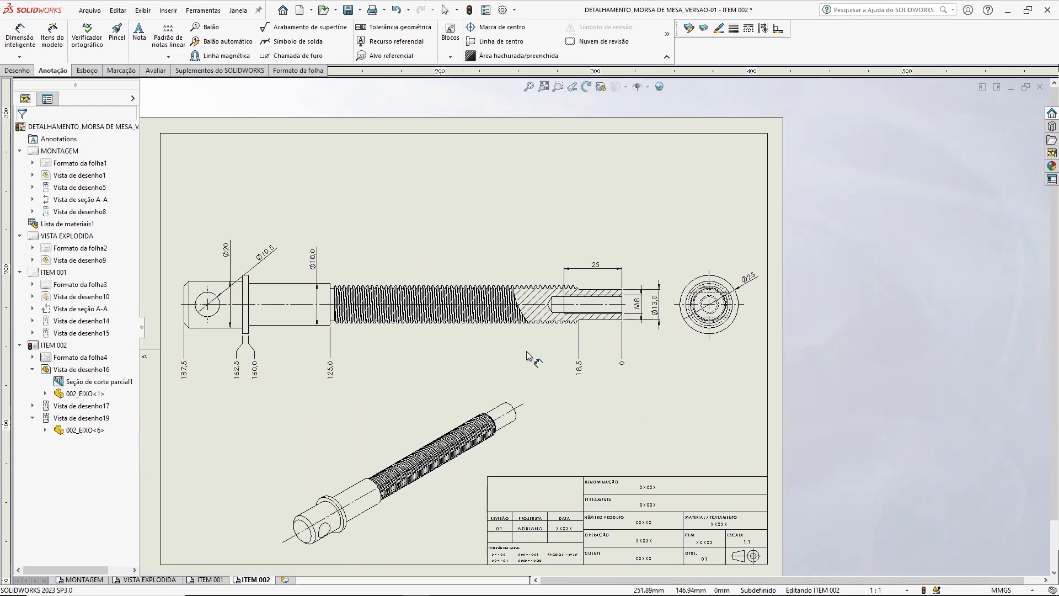
scroll(904, 279, down, 5)
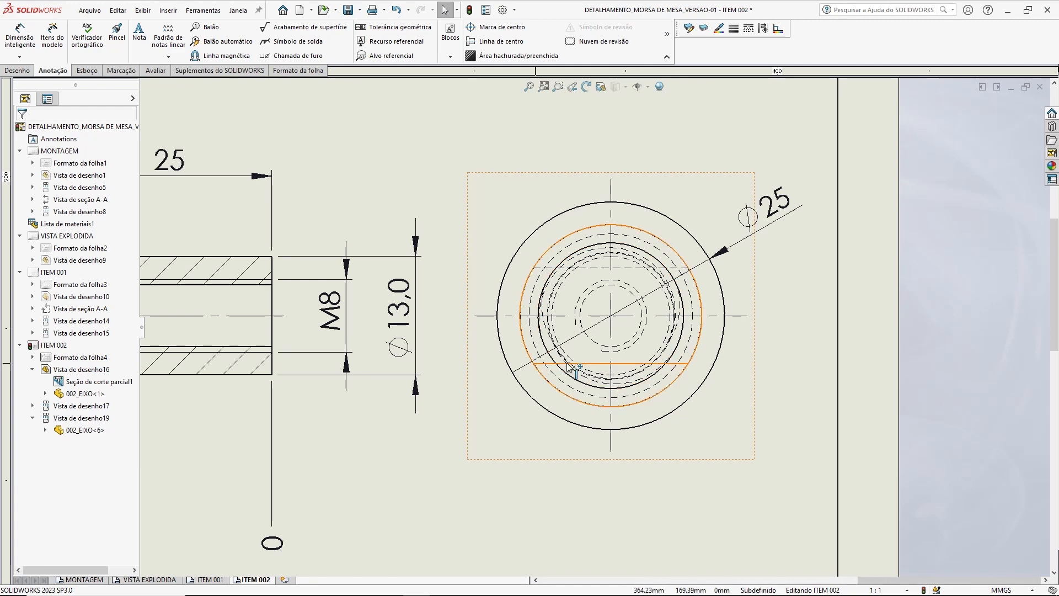
scroll(719, 338, up, 5)
middle_drag(720, 338, 833, 340)
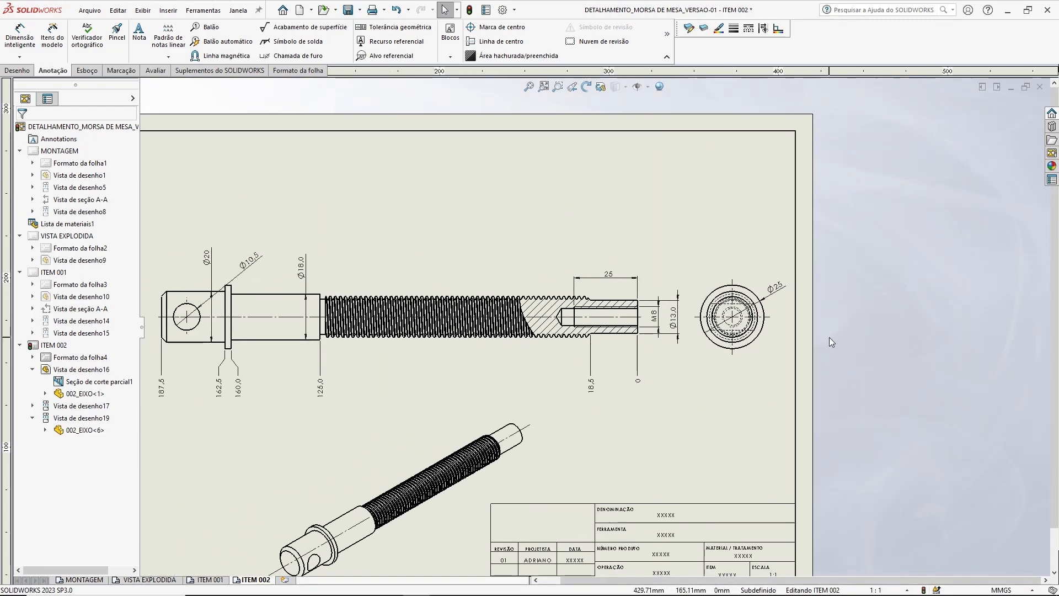
scroll(685, 360, down, 3)
middle_drag(305, 188, 532, 237)
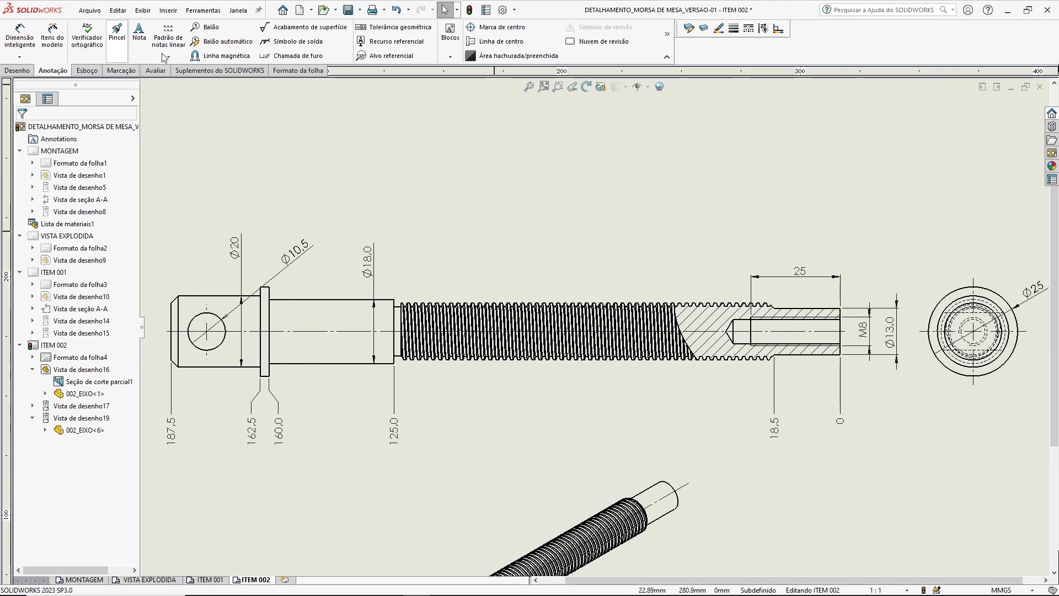
scroll(520, 311, down, 4)
scroll(518, 244, up, 3)
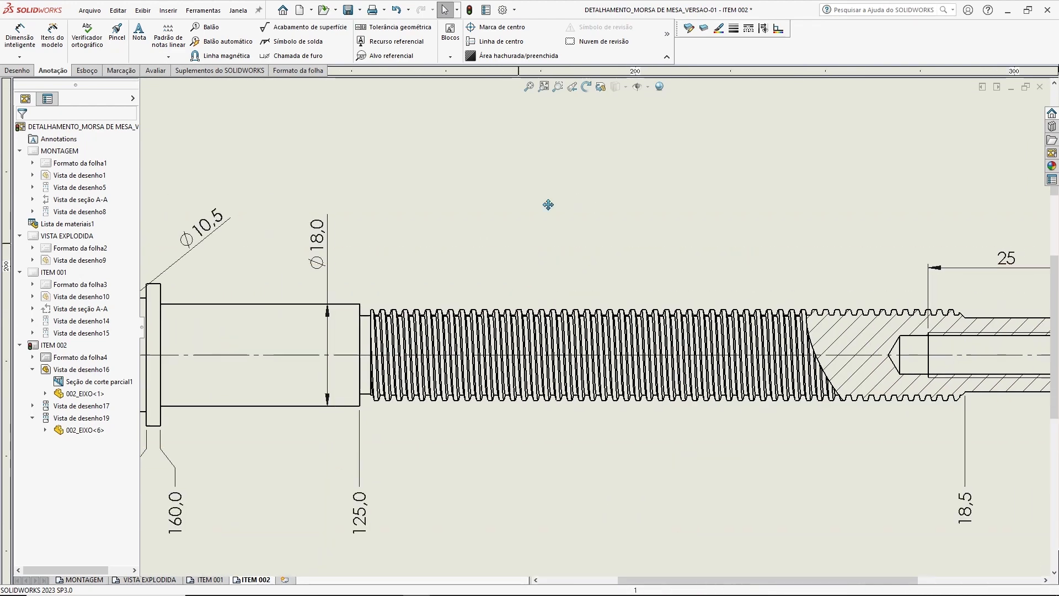
middle_drag(548, 205, 468, 227)
- Attach a leader note above the shaft's external thread reading ROSCA TRAPEZOIDAL Ø16 X 2
click(140, 34)
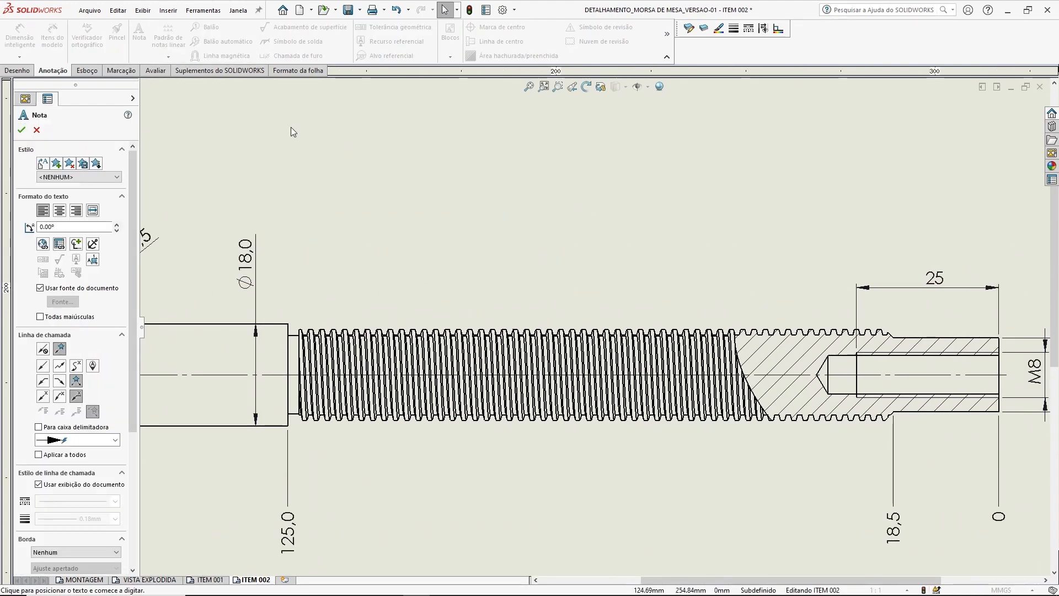
scroll(508, 290, down, 5)
click(512, 376)
scroll(660, 213, up, 2)
scroll(659, 198, up, 3)
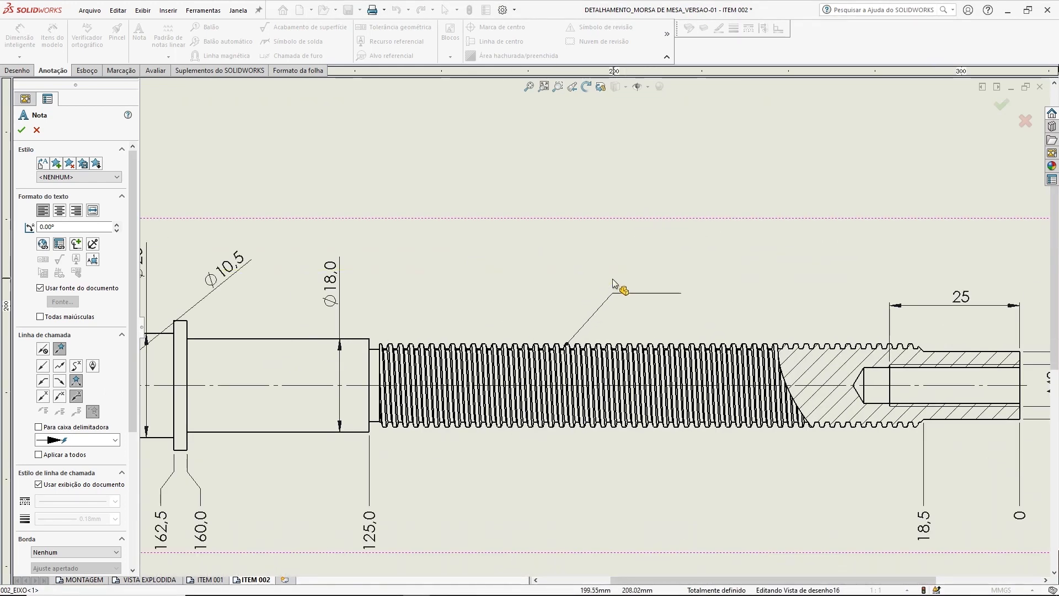
click(612, 301)
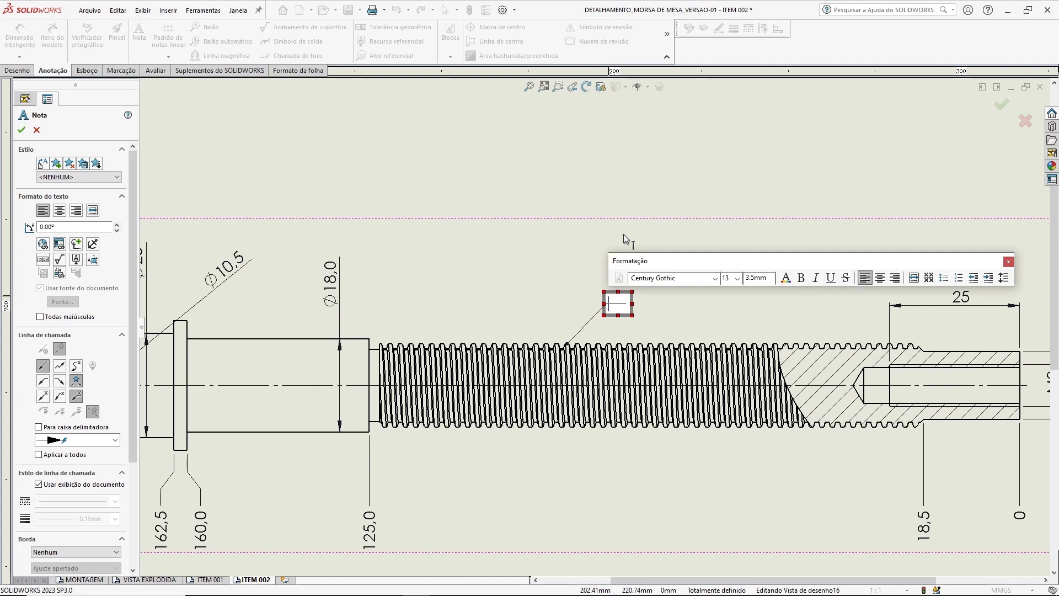
text(ROSCA TRA)
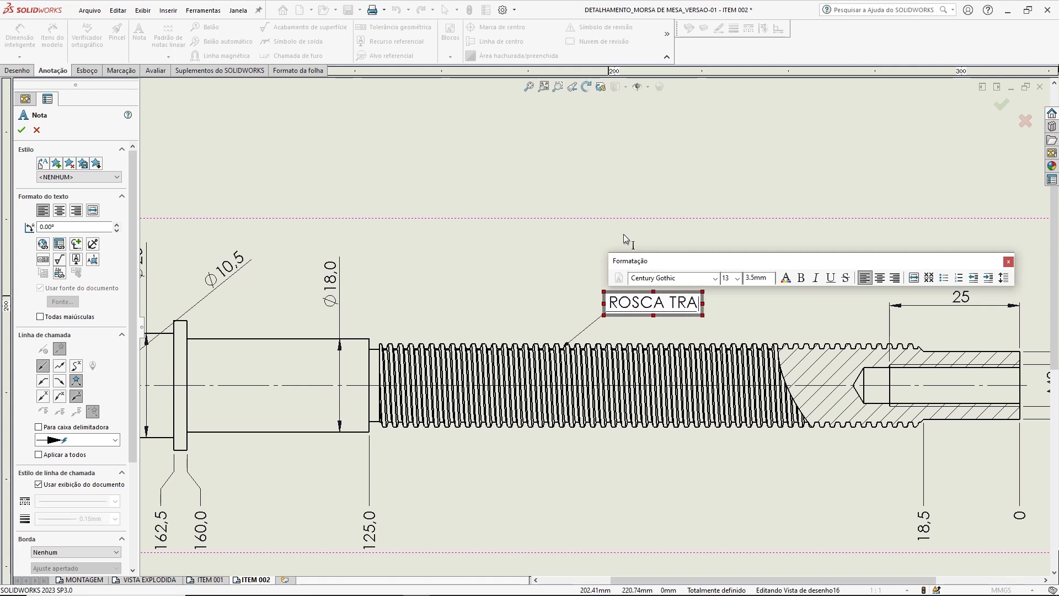
text(PEZOIDAL )
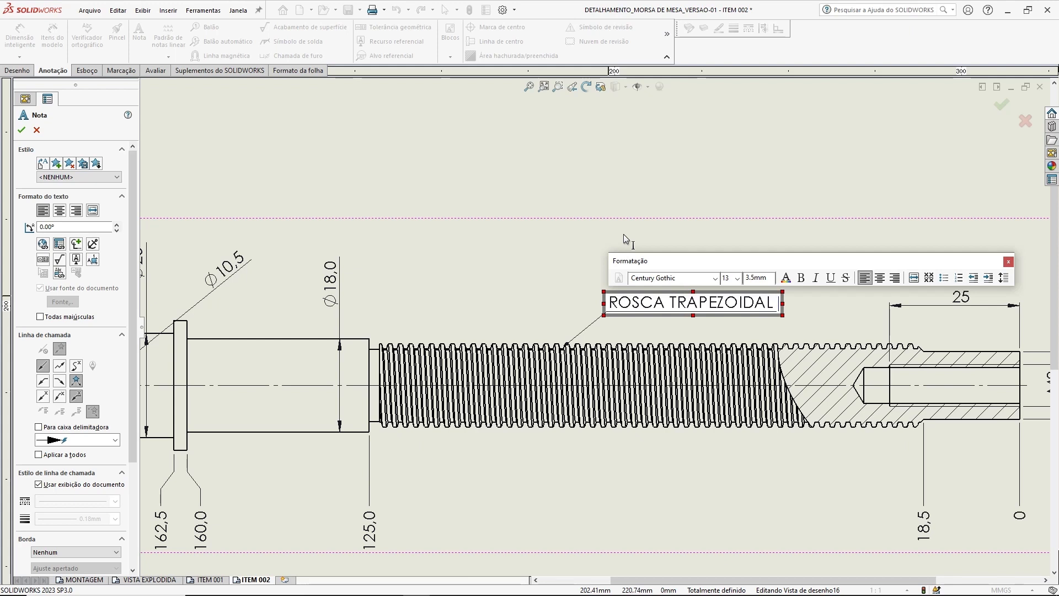
text(Ø16)
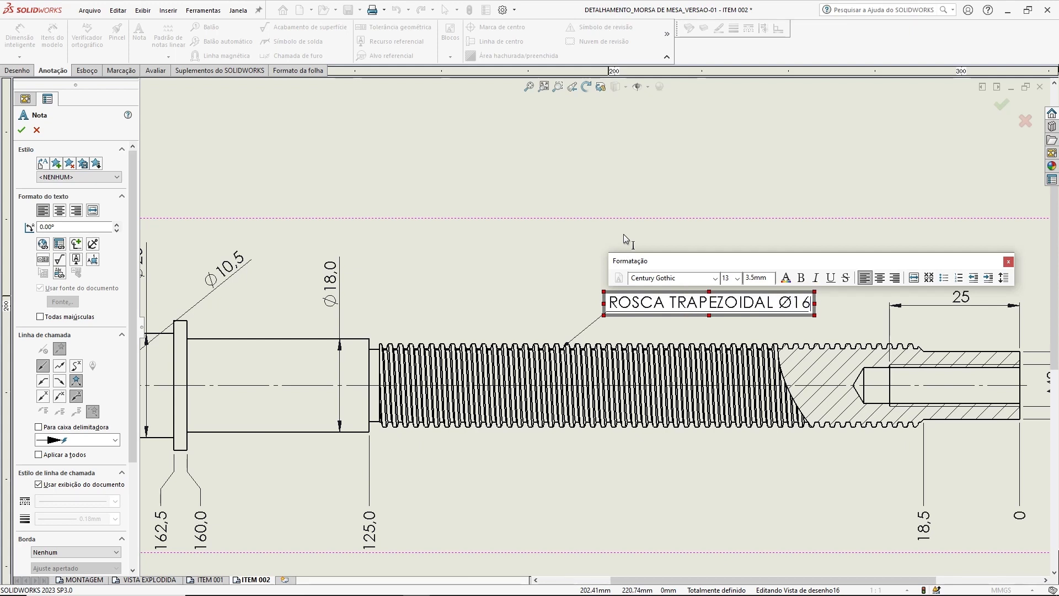
text( X 2)
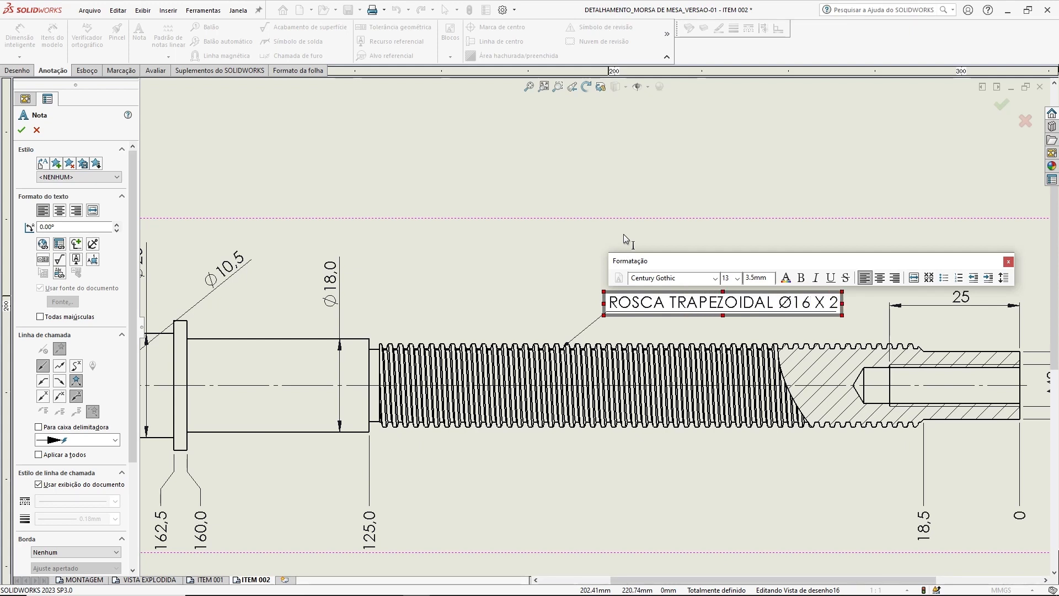
text( (PASSO))
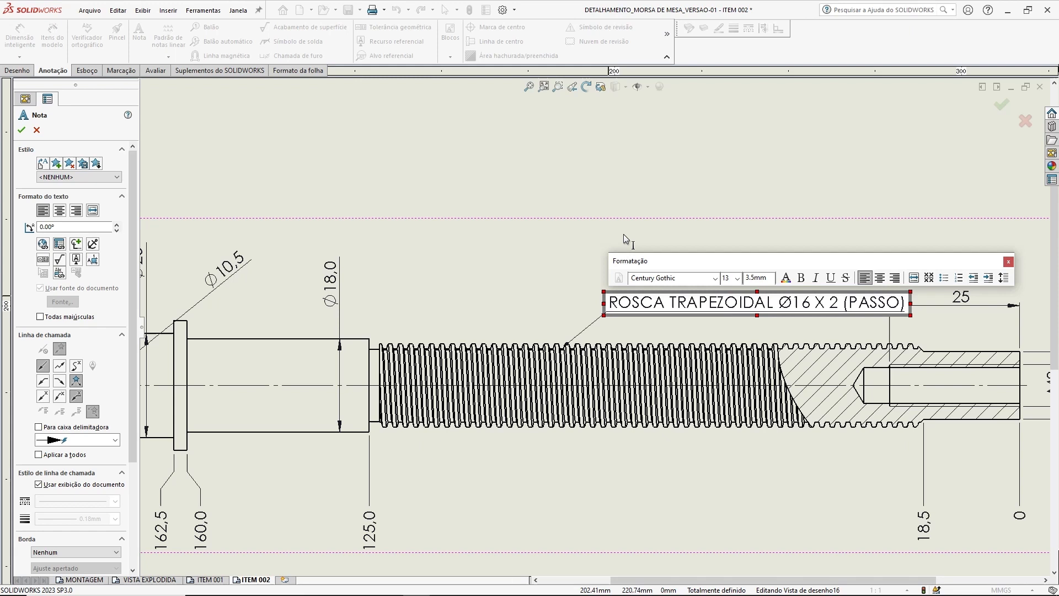
key(BackSpace)
key(BackSpace)
key(BackSpace)
key(BackSpace)
key(BackSpace)
key(BackSpace)
key(BackSpace)
key(BackSpace)
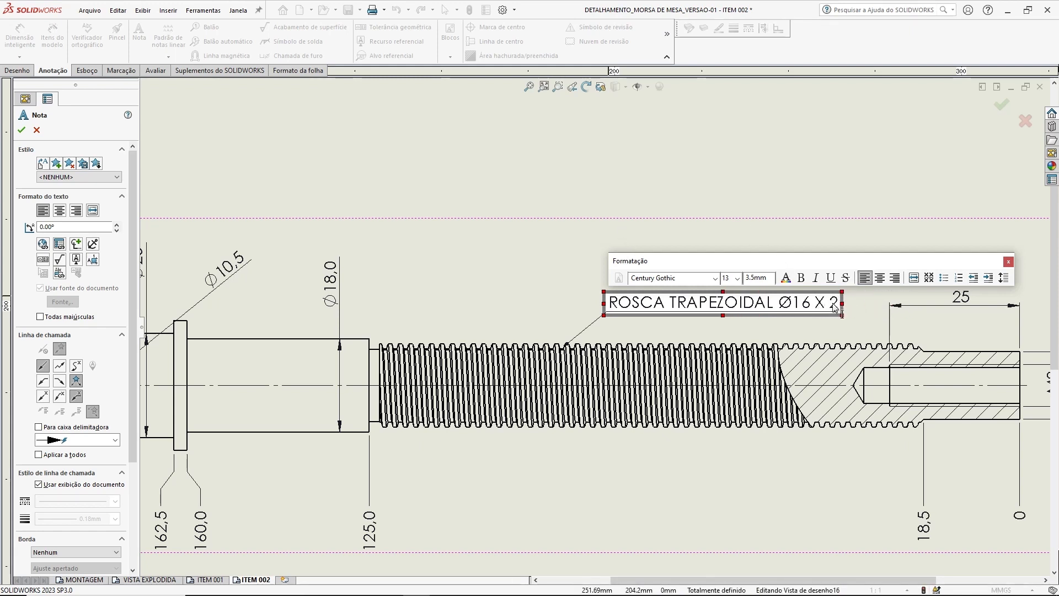
- Finish editing the text of the trapezoidal thread note
click(668, 152)
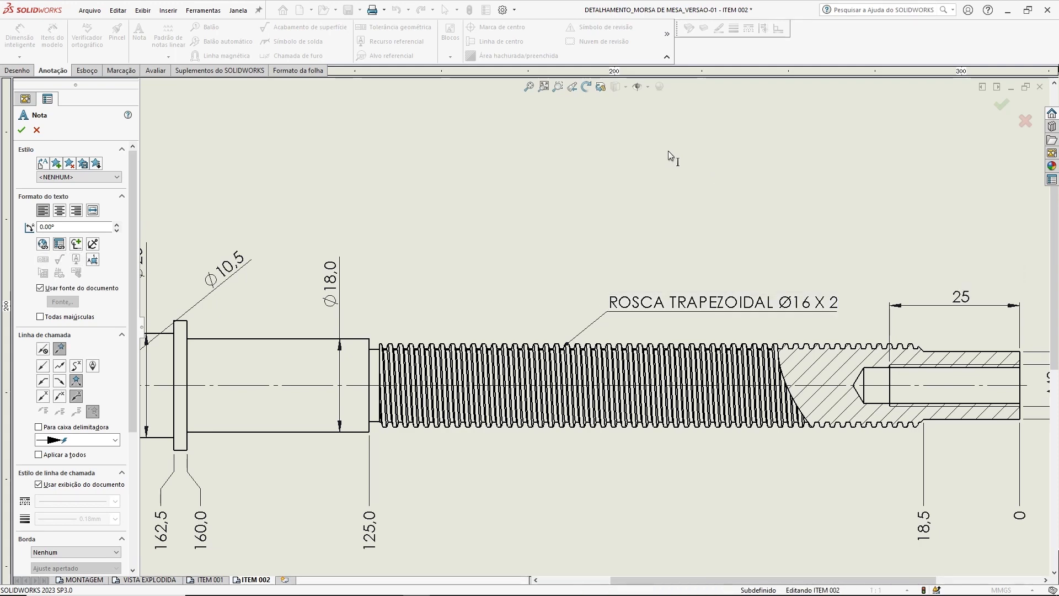
- Close the note editing and shift the ROSCA TRAPEZOIDAL Ø16 X 2 note slightly toward the collar and closer to the thread
key(Escape)
drag(693, 303, 682, 307)
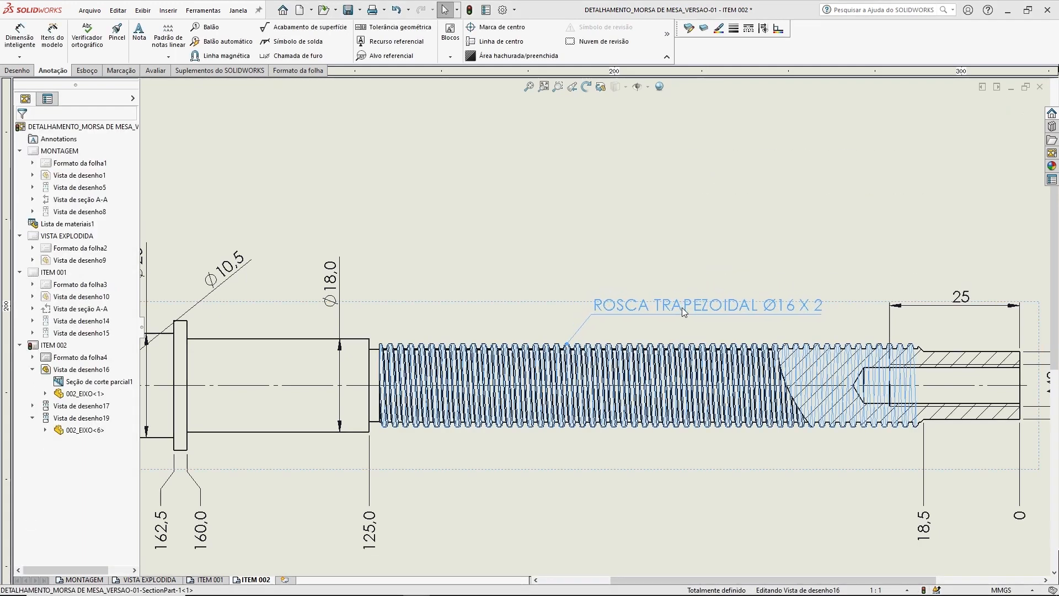
click(684, 273)
- Try a diameter dimension across the external thread's crests in the front view and remove it
scroll(602, 453, down, 2)
scroll(601, 439, down, 1)
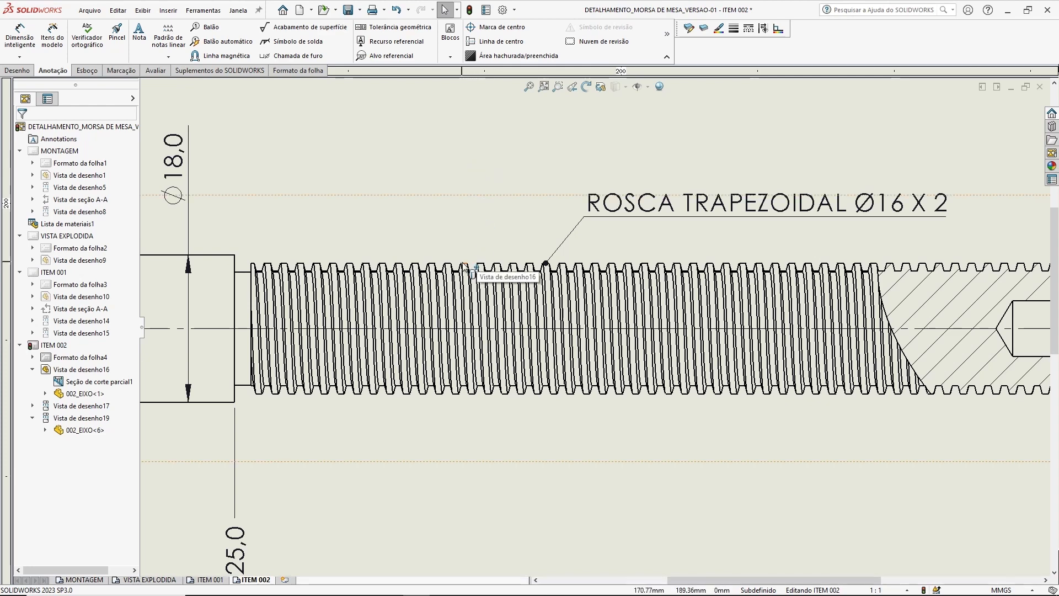
right_drag(472, 275, 425, 231)
scroll(442, 290, down, 1)
scroll(428, 273, down, 1)
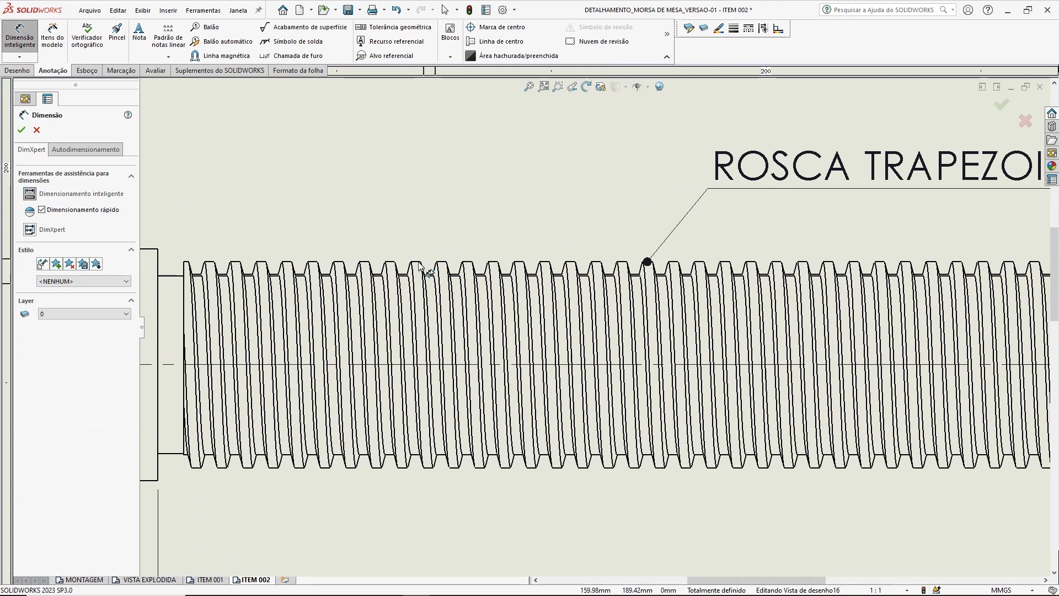
click(418, 264)
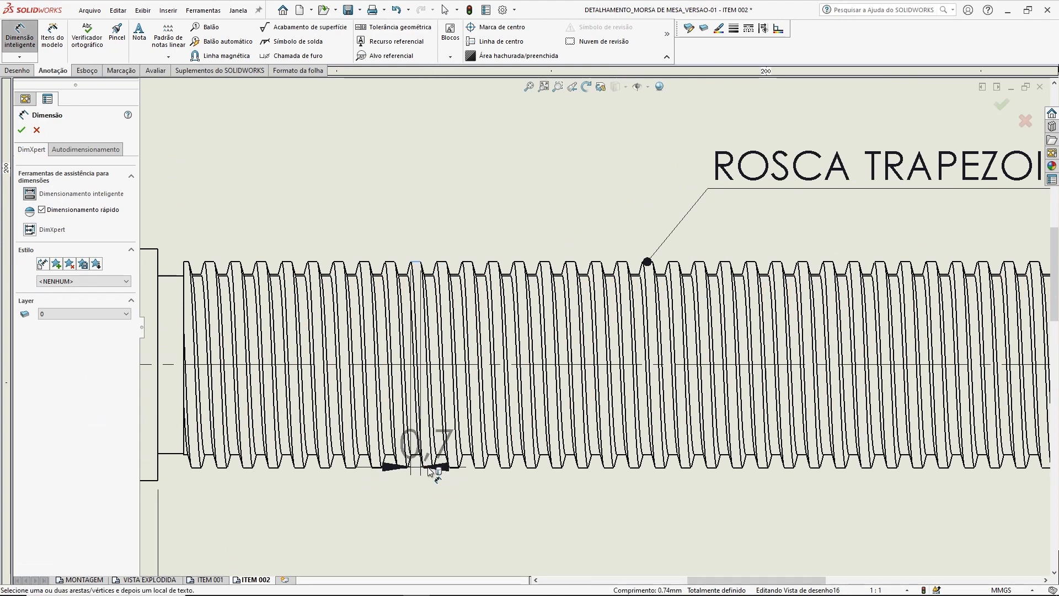
key(Escape)
scroll(381, 331, up, 4)
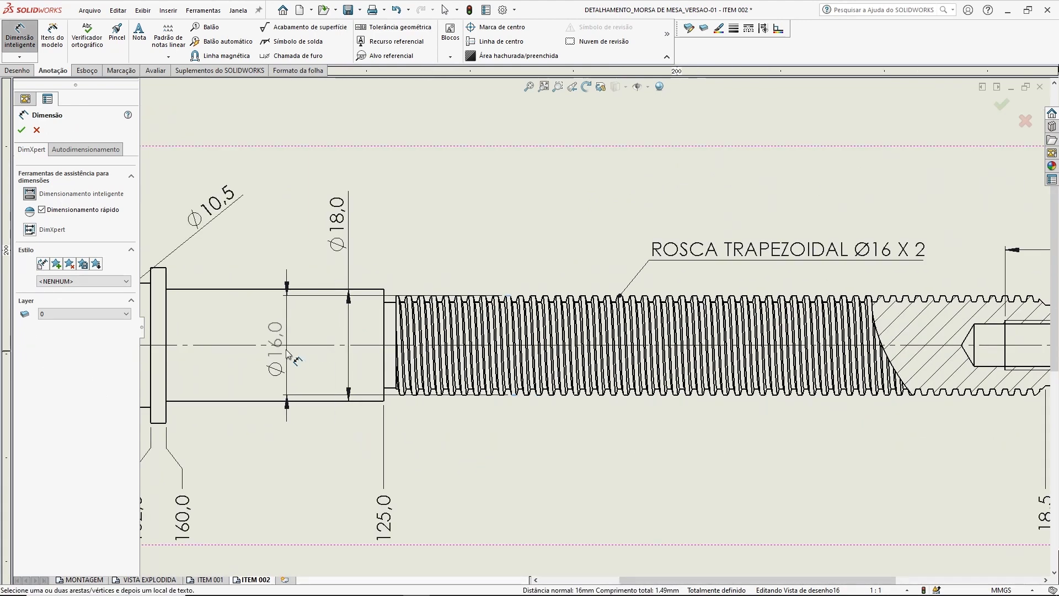
click(286, 353)
key(Escape)
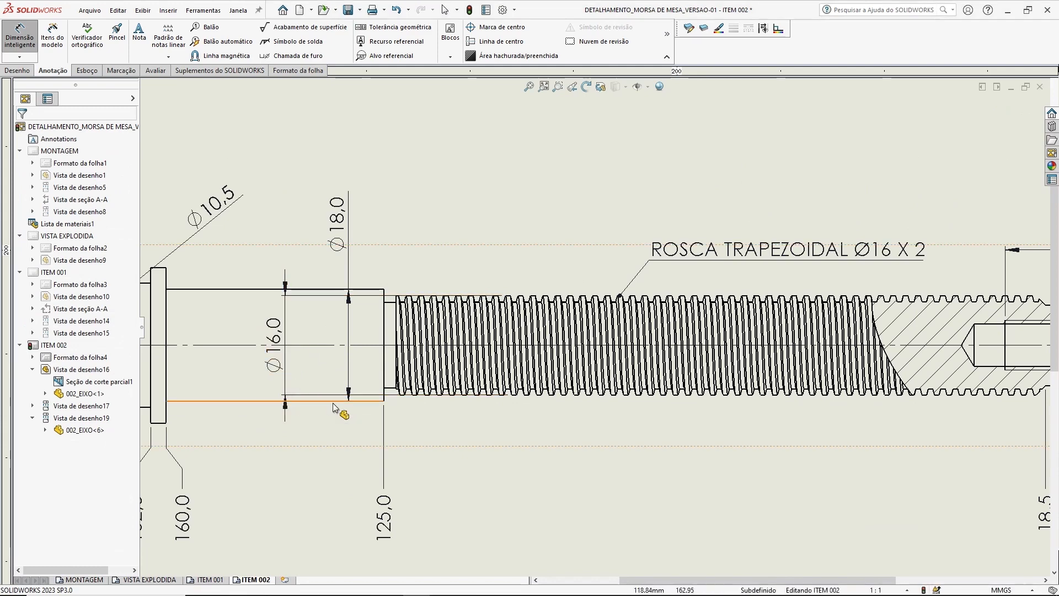
key(Escape)
click(298, 302)
click(474, 223)
- Move the ROSCA TRAPEZOIDAL Ø16 X 2 note slightly farther above the threaded section
scroll(512, 227, up, 4)
middle_drag(544, 177, 554, 280)
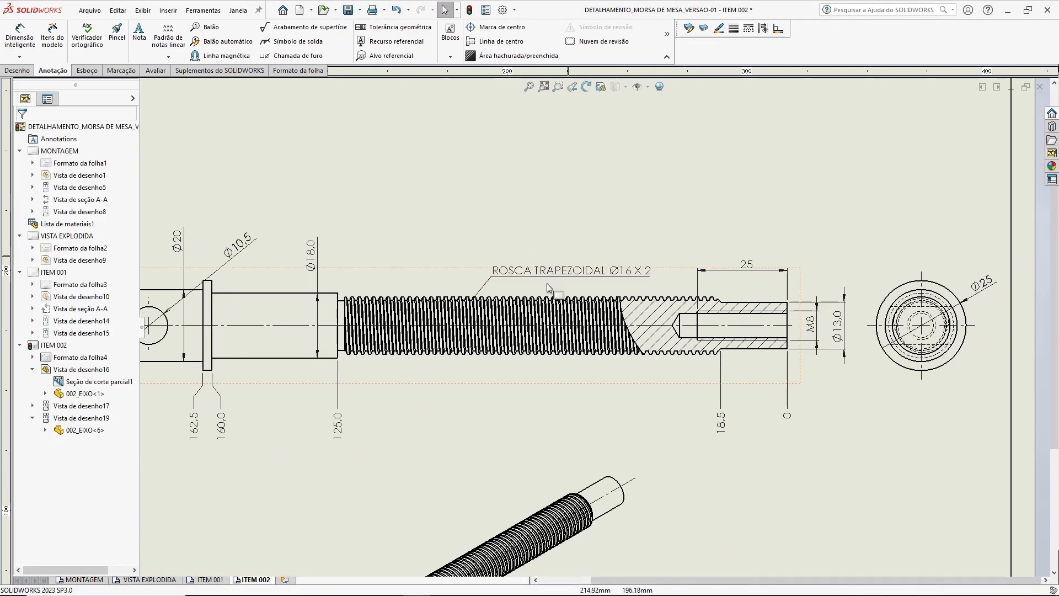
scroll(554, 279, up, 3)
click(565, 274)
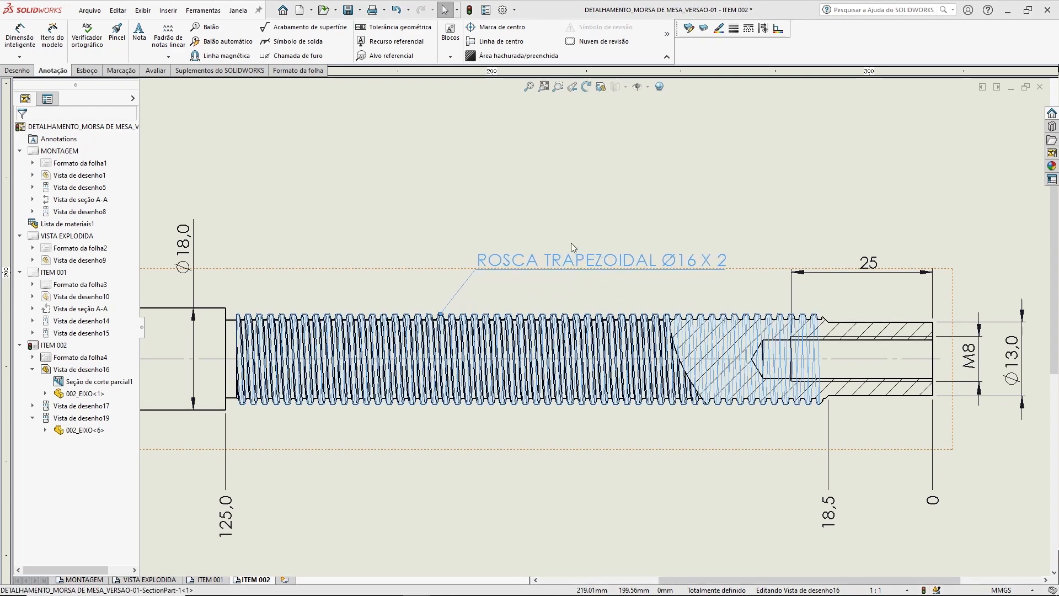
click(615, 167)
scroll(624, 174, up, 5)
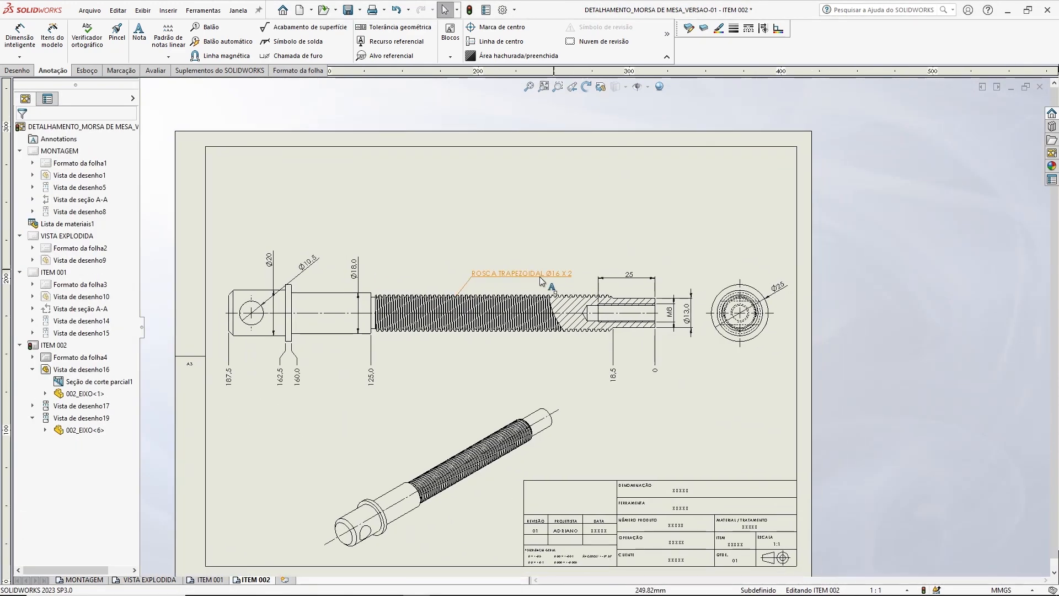
- Review the shaft views, switch to the image Tabela_Ajustes recomendados.jpg and examine the recommended fit types and their tolerance classes
scroll(536, 313, down, 3)
middle_drag(326, 436, 432, 433)
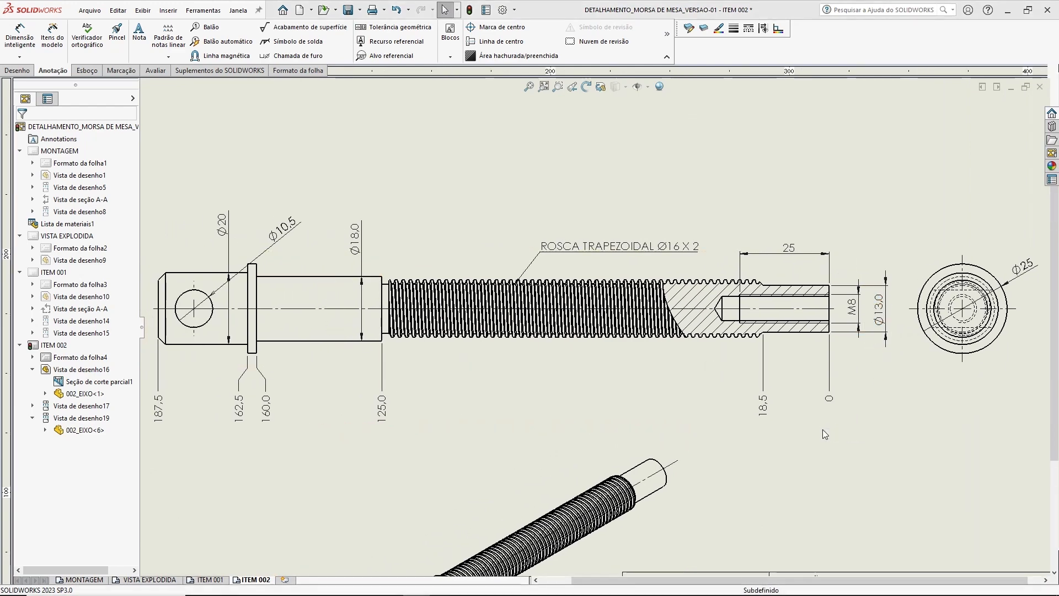
middle_drag(855, 435, 842, 437)
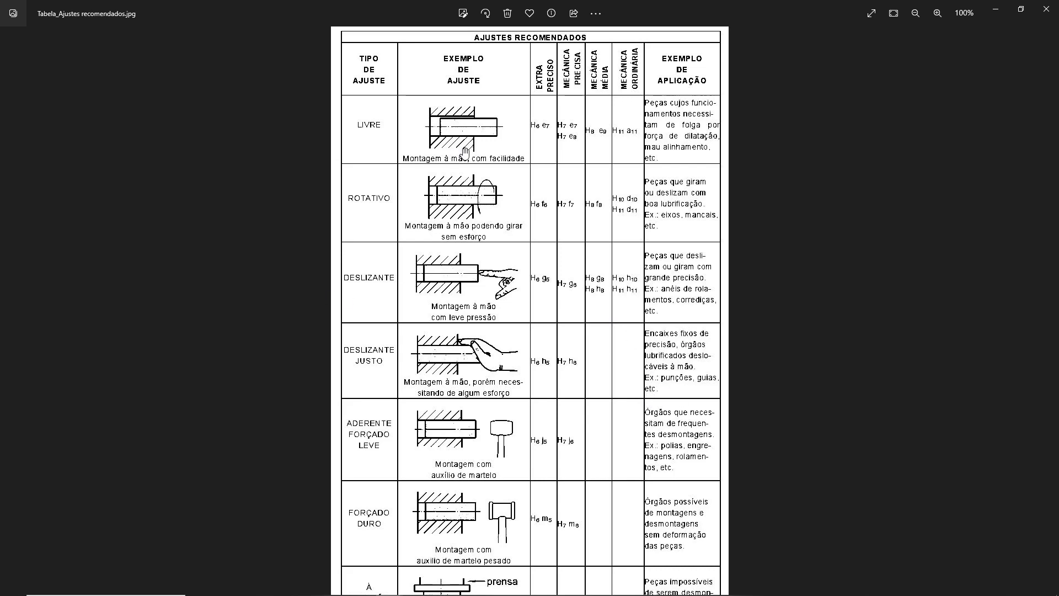
scroll(456, 386, down, 2)
scroll(486, 331, up, 2)
scroll(480, 453, down, 1)
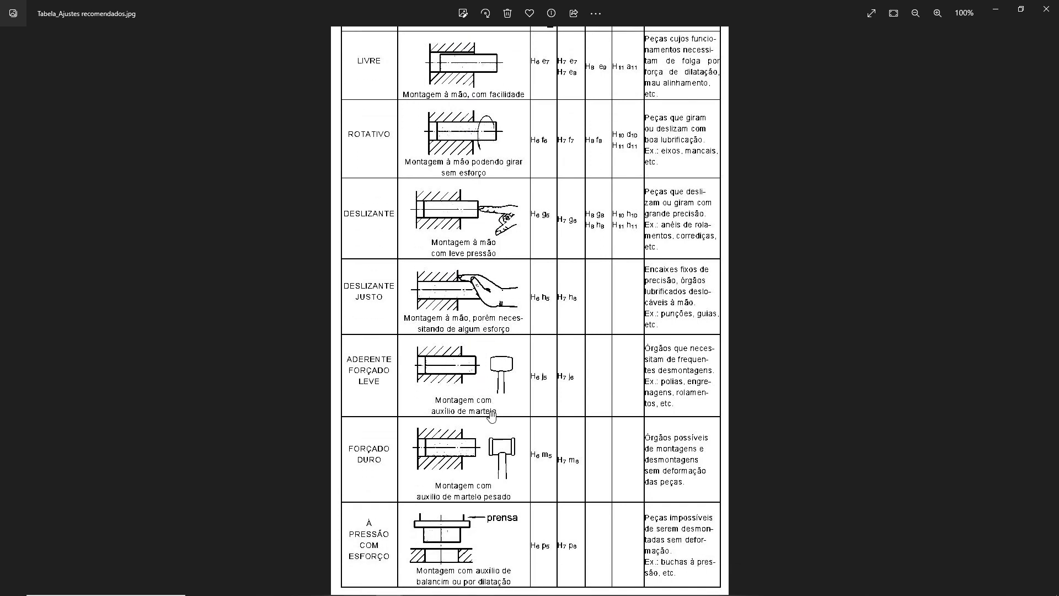
scroll(478, 176, up, 1)
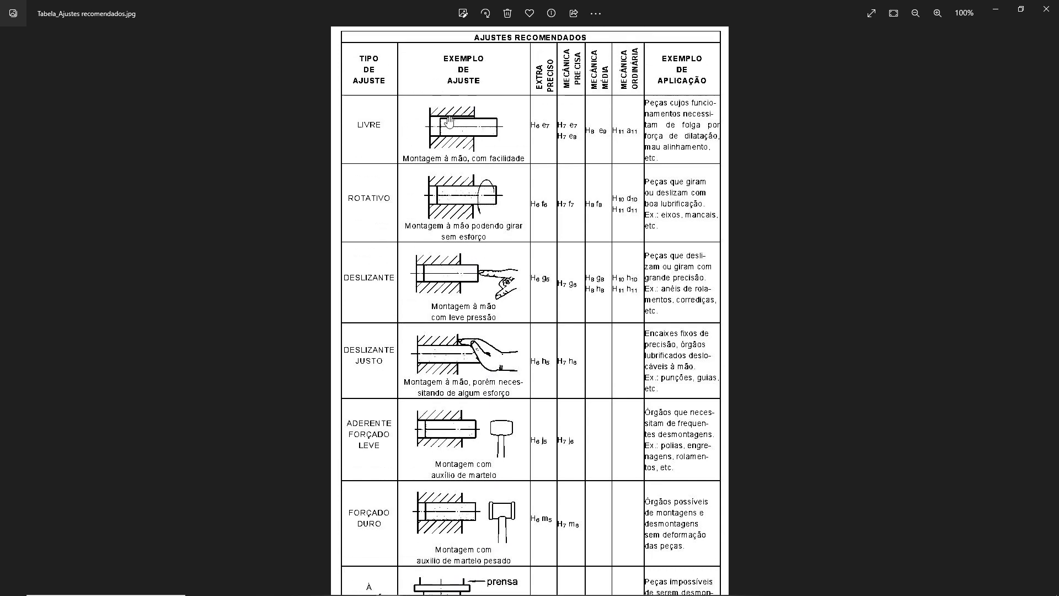
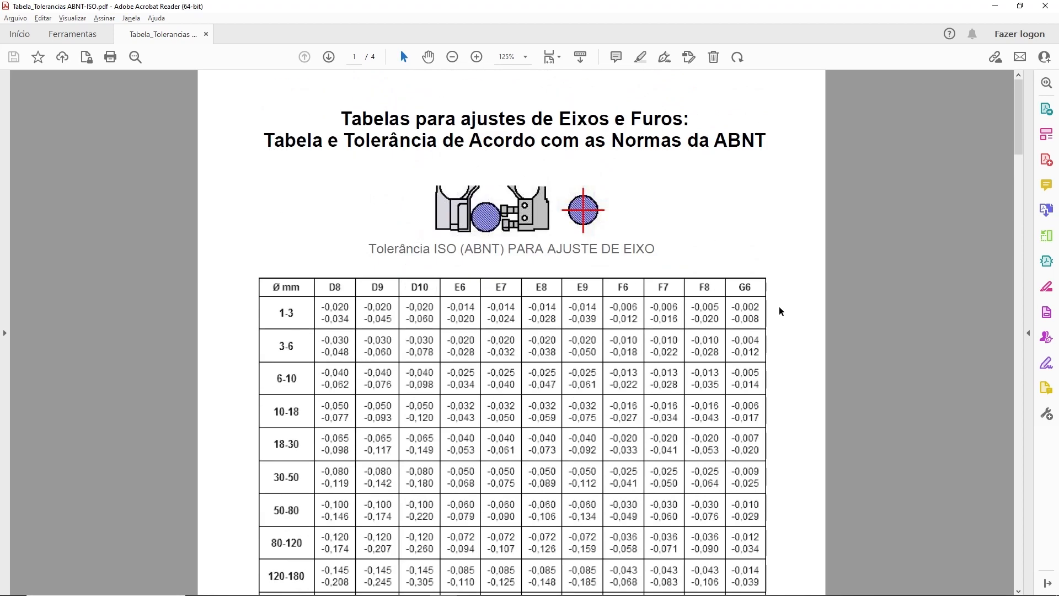
- Look up the F7 shaft tolerance for the 10-18 mm diameter range in Tabela_Tolerancias ABNT-ISO.pdf in Adobe Acrobat Reader
scroll(745, 312, down, 20)
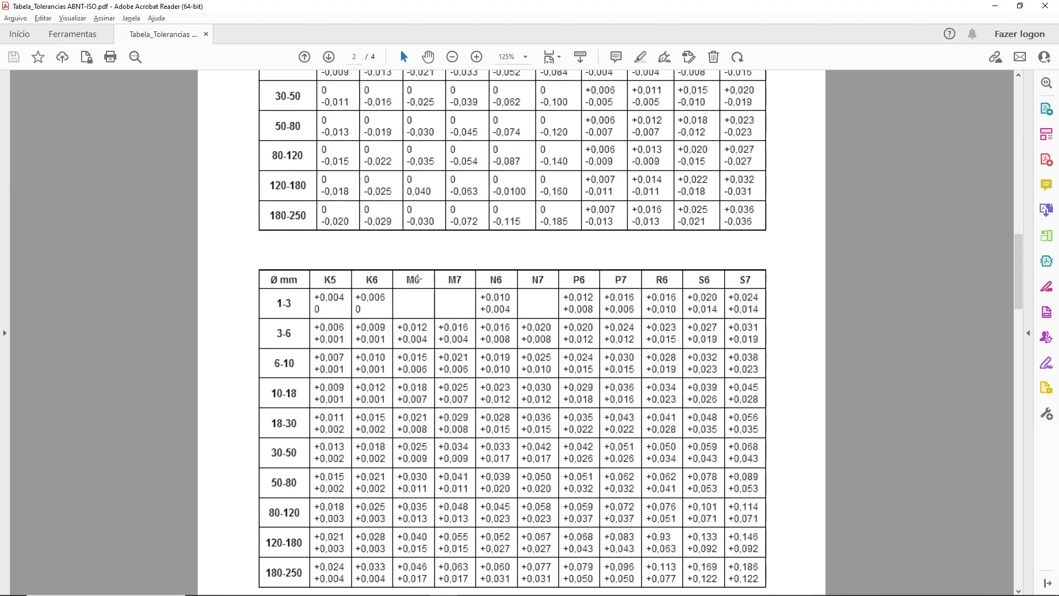
scroll(684, 292, up, 15)
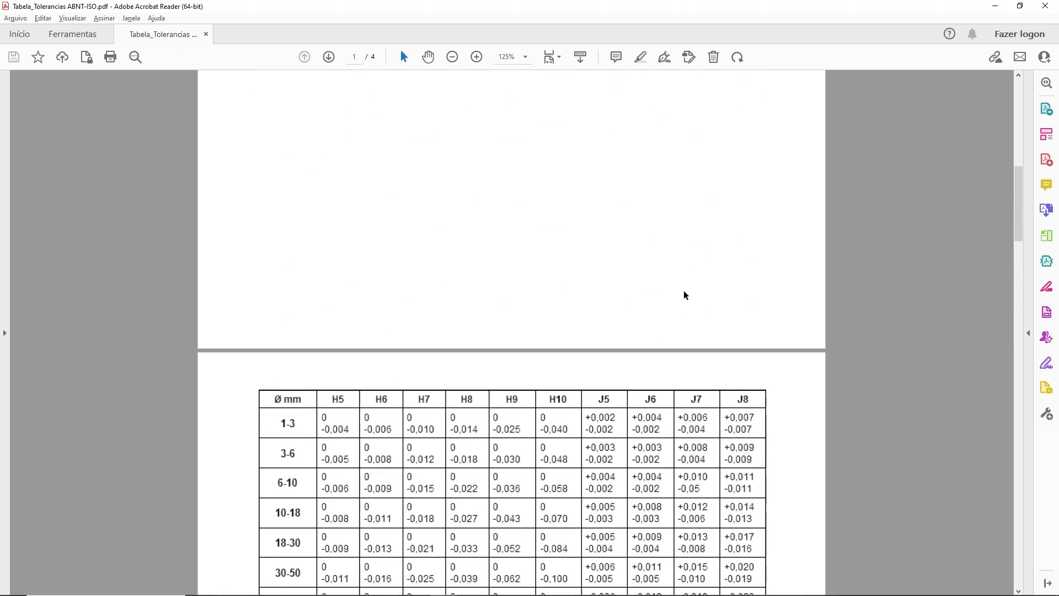
scroll(695, 287, up, 5)
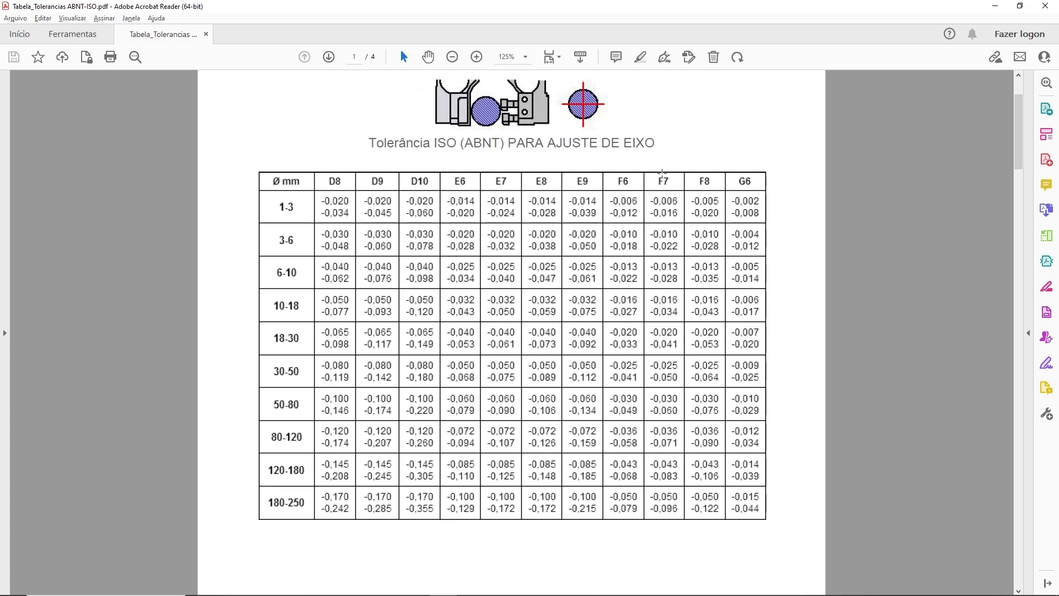
drag(625, 146, 658, 147)
click(693, 158)
drag(265, 292, 310, 321)
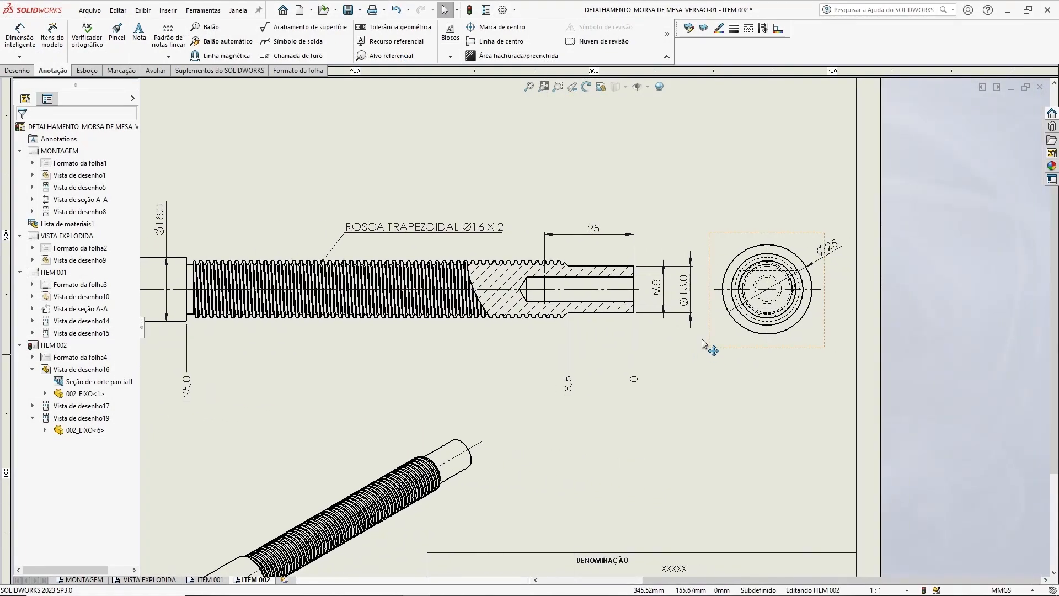
- In SolidWorks, try the tolerance type Ajuste com tolerância on the shaft end's Ø13,0 dimension and return it to Nenhum
scroll(701, 334, down, 3)
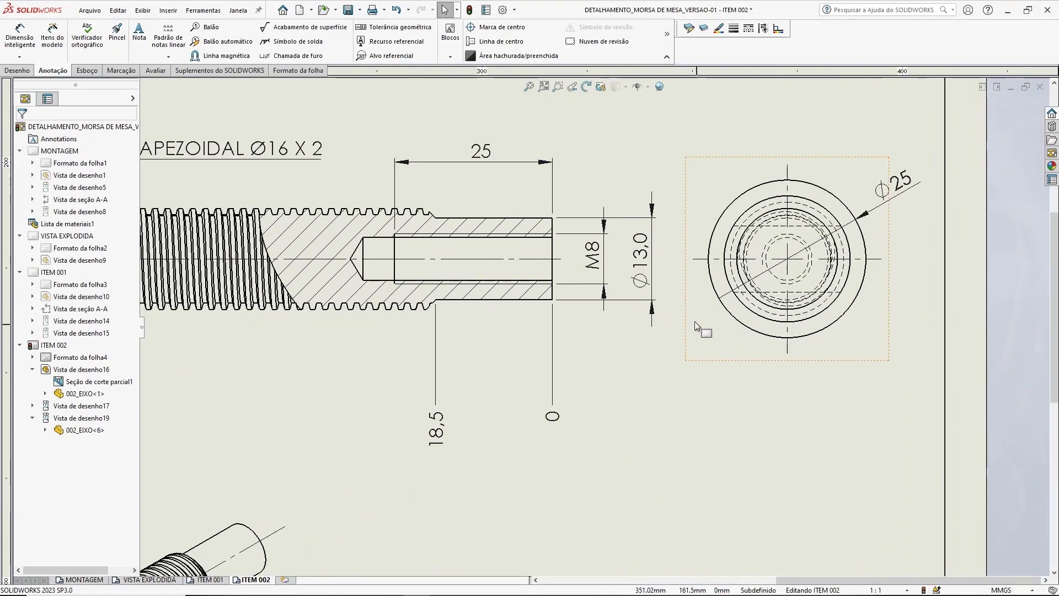
click(643, 283)
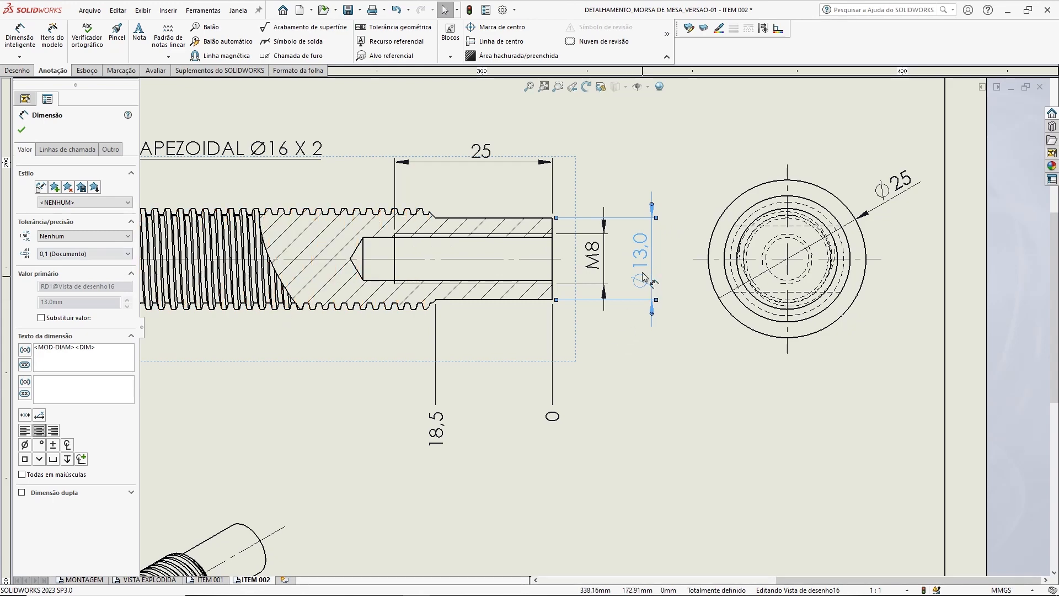
click(83, 253)
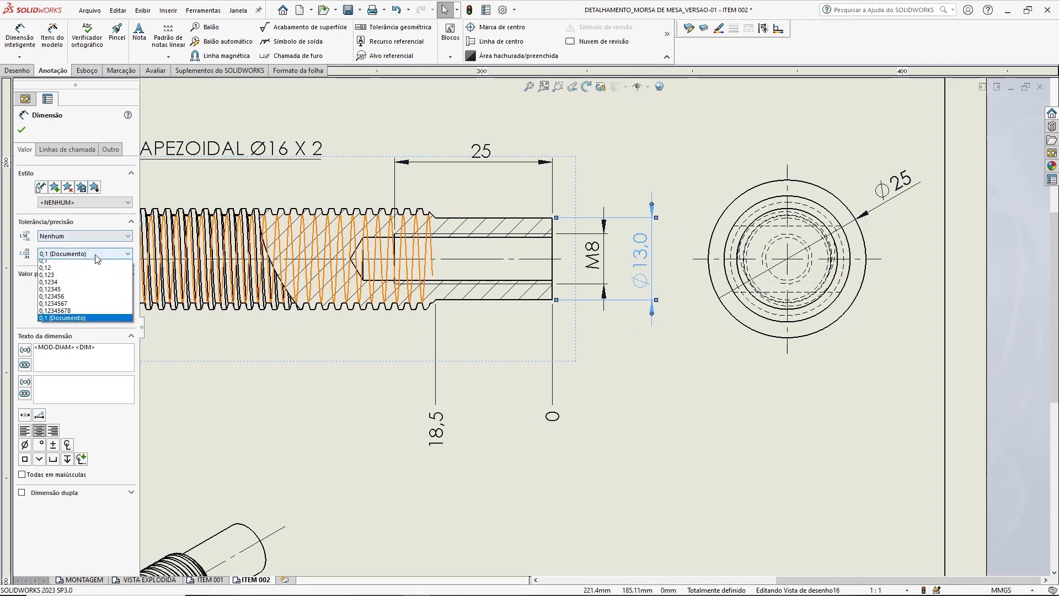
click(93, 237)
click(91, 235)
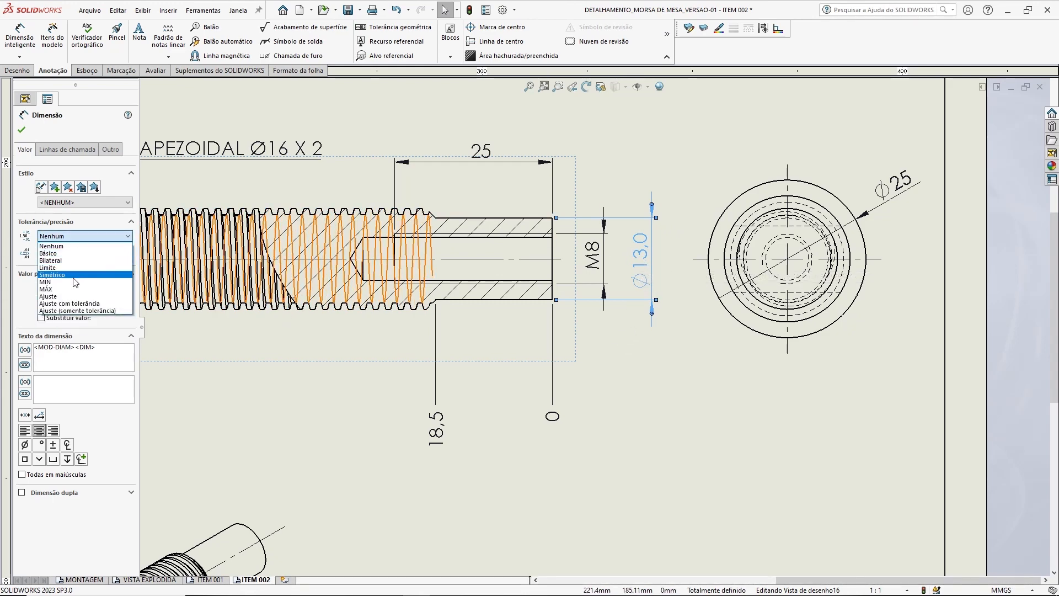
click(77, 303)
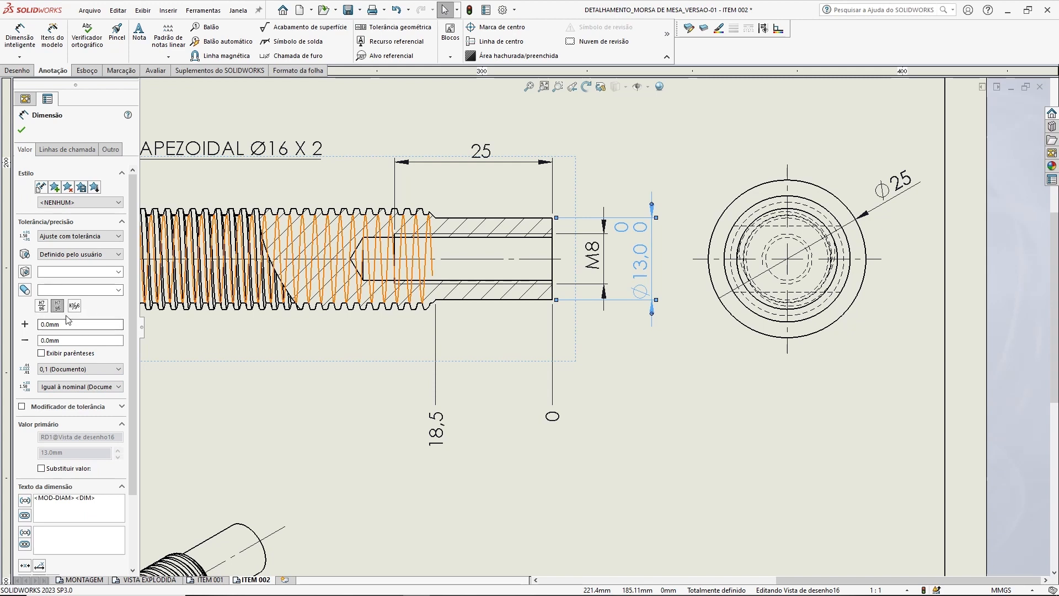
click(82, 254)
click(82, 254)
click(83, 236)
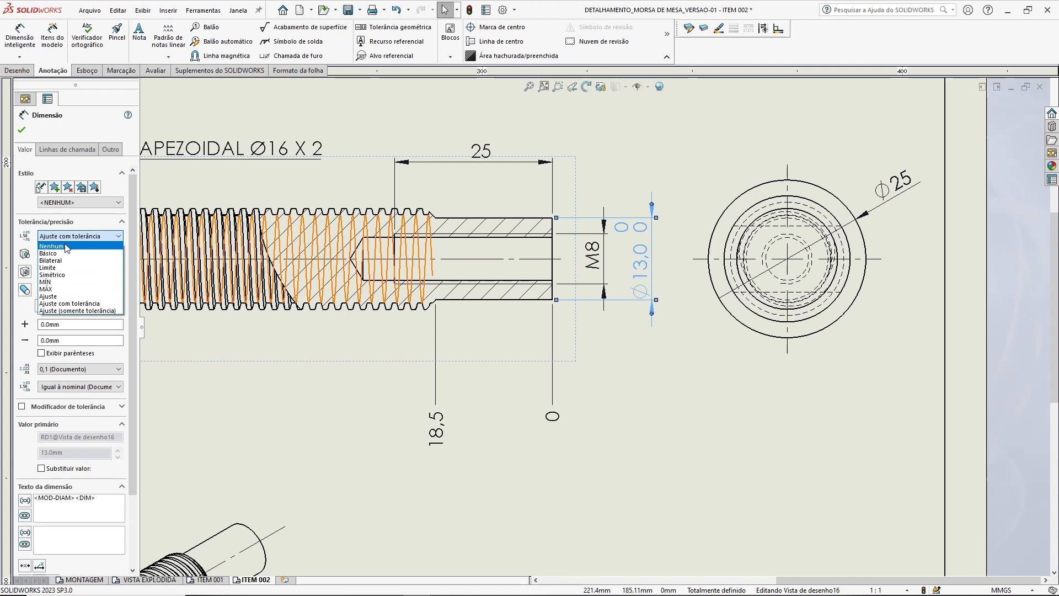
click(64, 244)
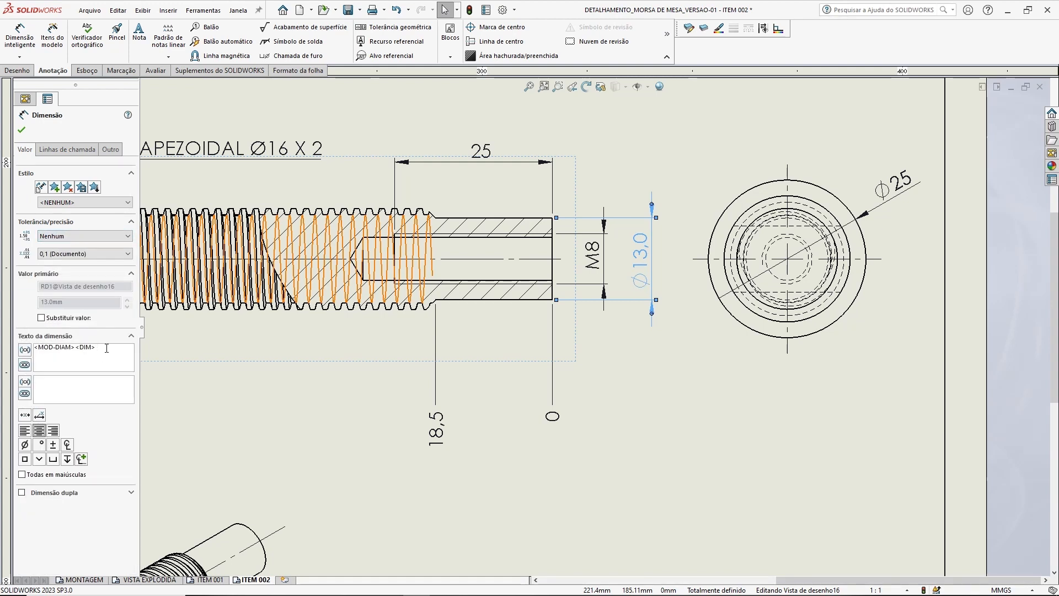
- Append f7 to the shaft end's 13 mm diameter dimension text and set its tolerance precision to Nenhum
text(f7)
click(68, 254)
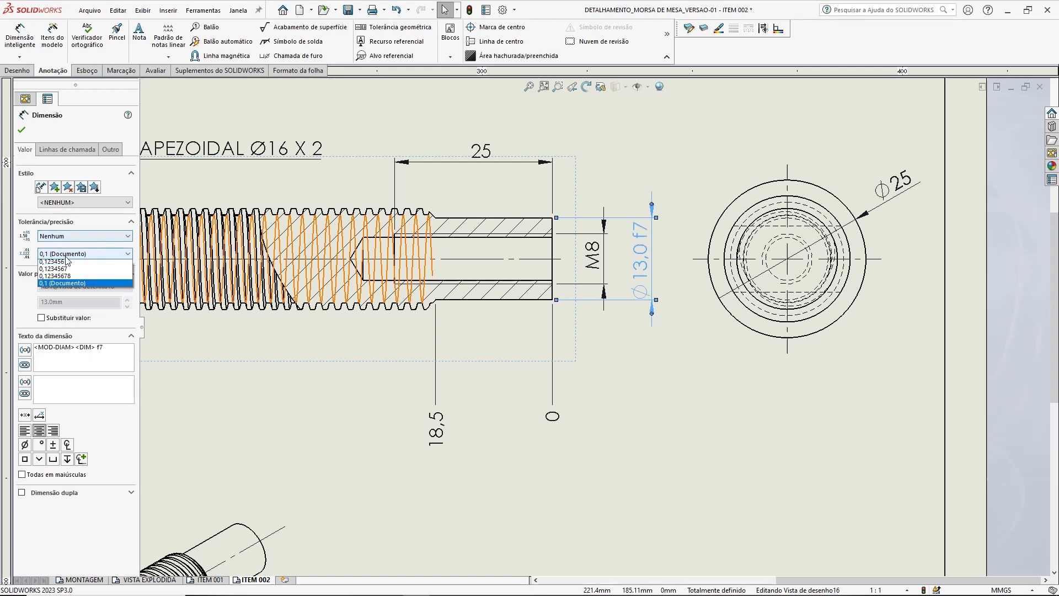
click(63, 264)
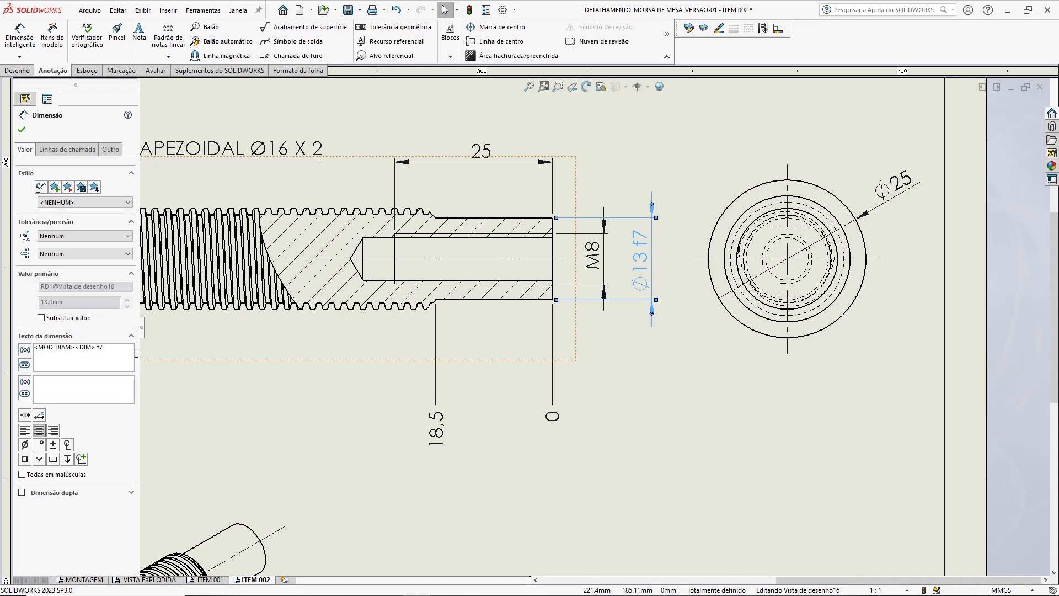
click(21, 129)
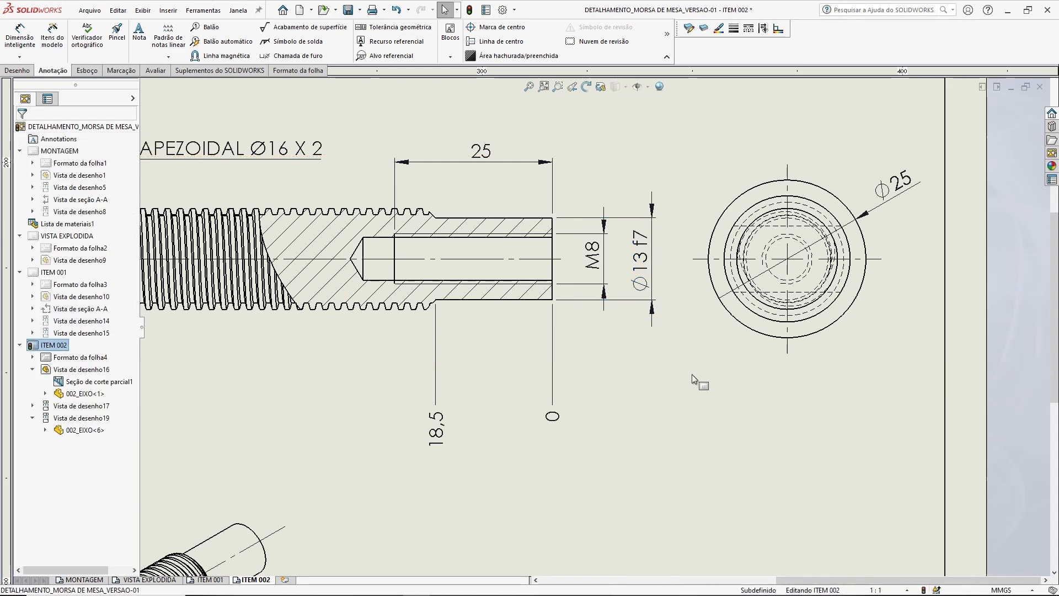
- Copy the format of the Ø13 f7 dimension to the Ø18,0 shaft dimension with the format painter (Pincel)
scroll(478, 274, up, 3)
scroll(527, 220, down, 1)
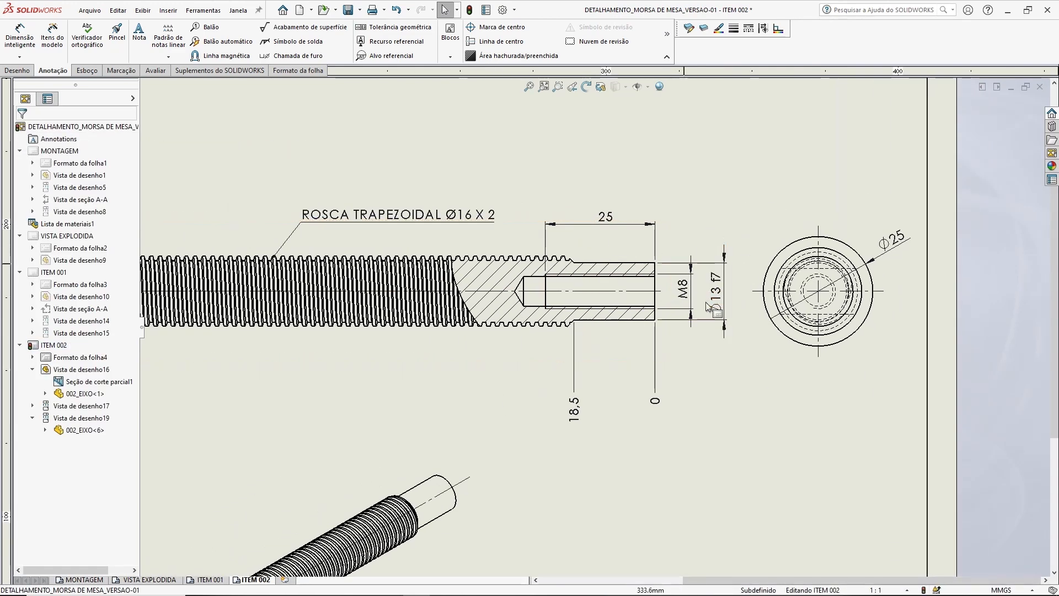
scroll(734, 294, down, 3)
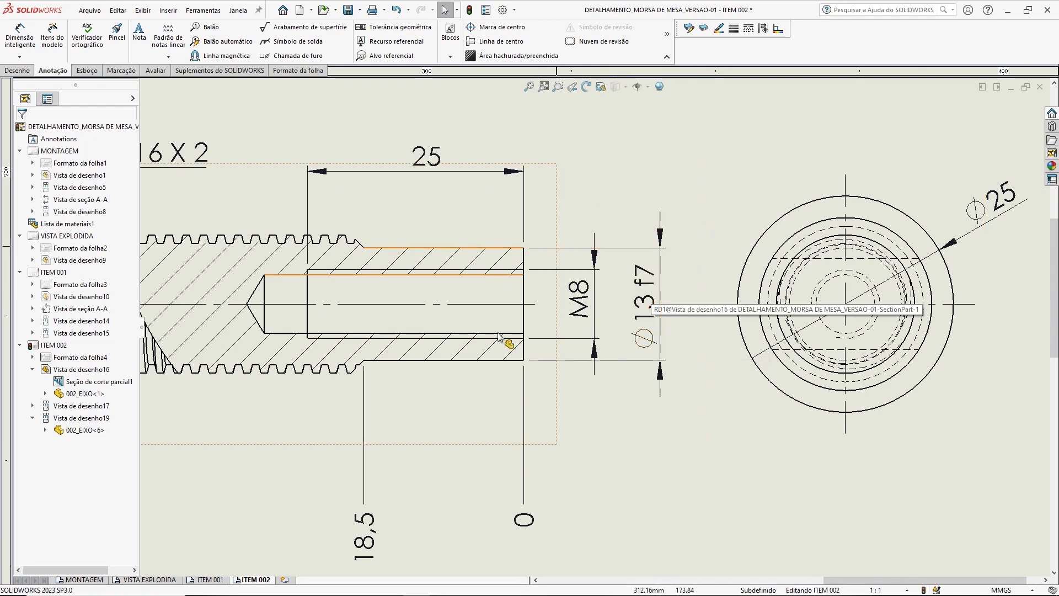
scroll(514, 248, up, 5)
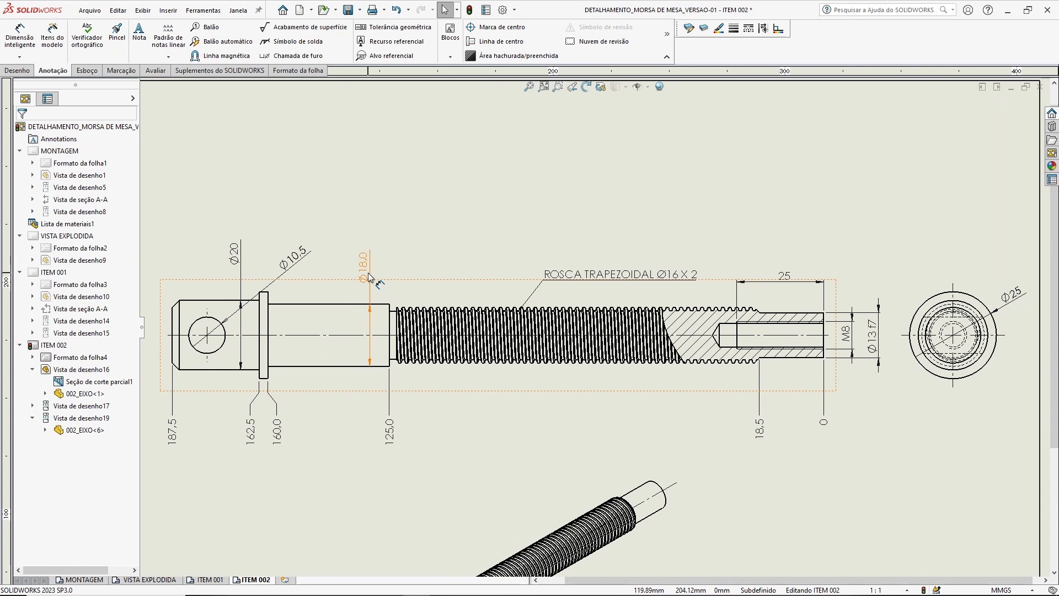
click(116, 32)
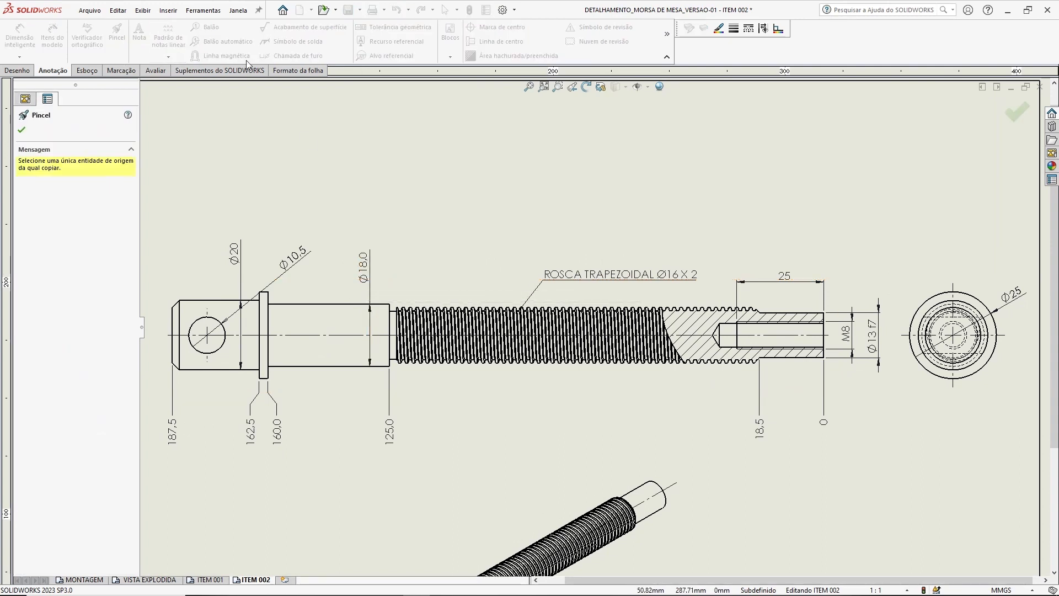
click(871, 335)
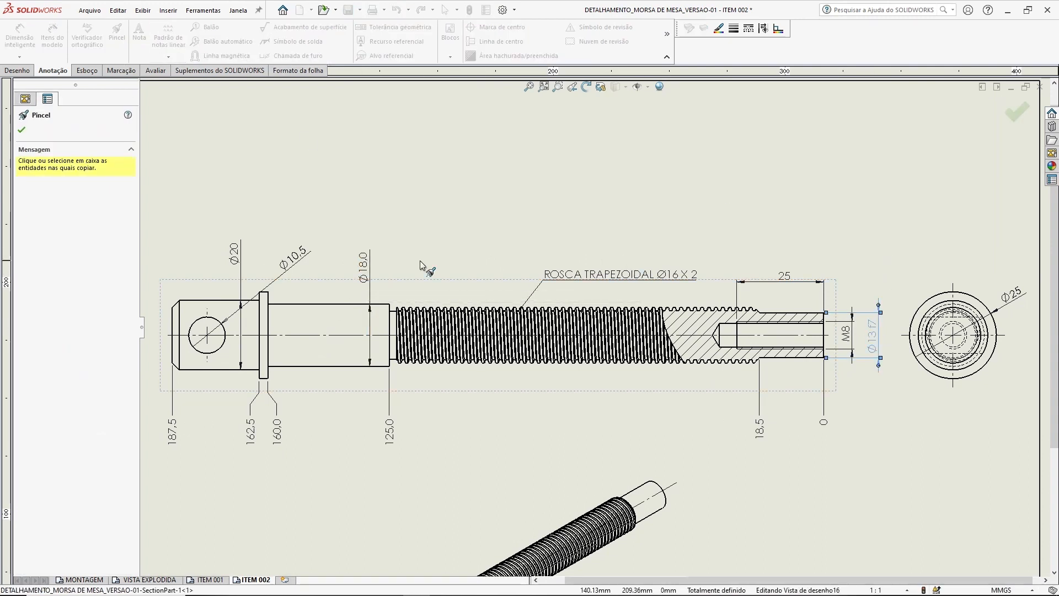
click(364, 268)
key(Escape)
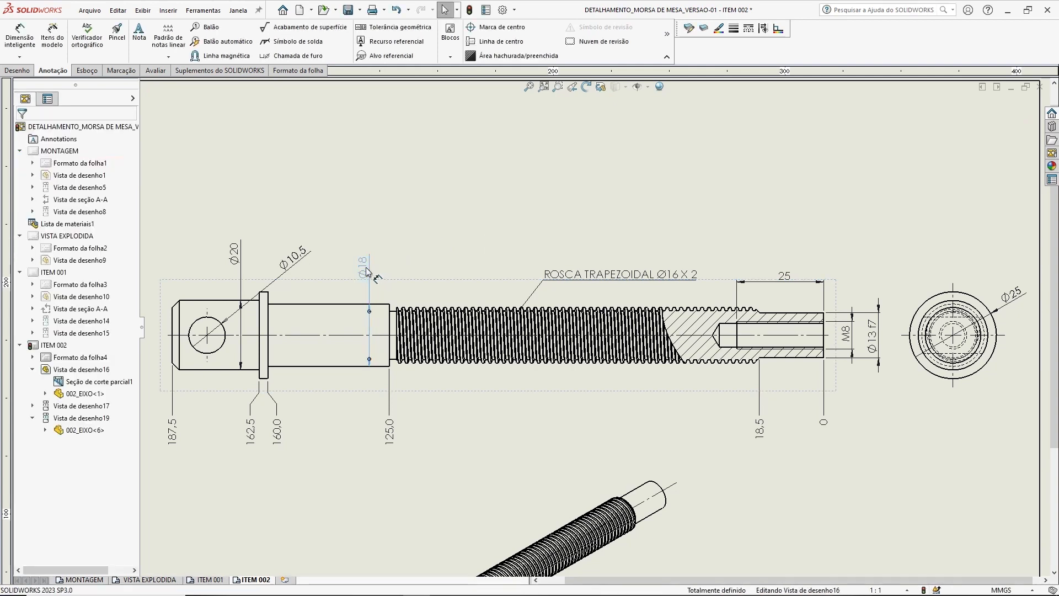
- Append f7 to the text of the shaft's 18 mm diameter dimension and rebuild the drawing
click(364, 268)
click(107, 349)
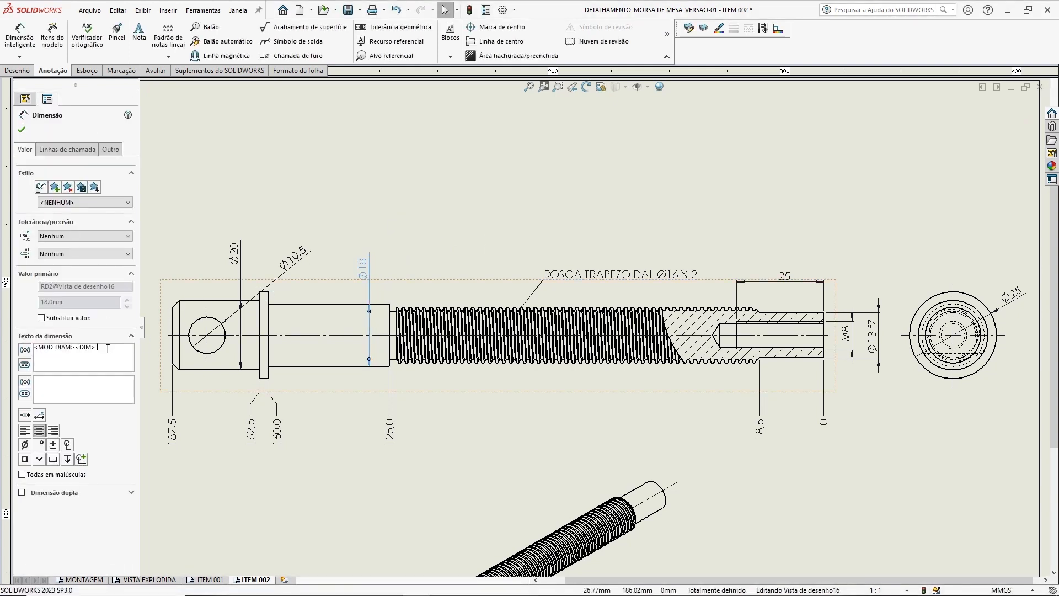
text(f7)
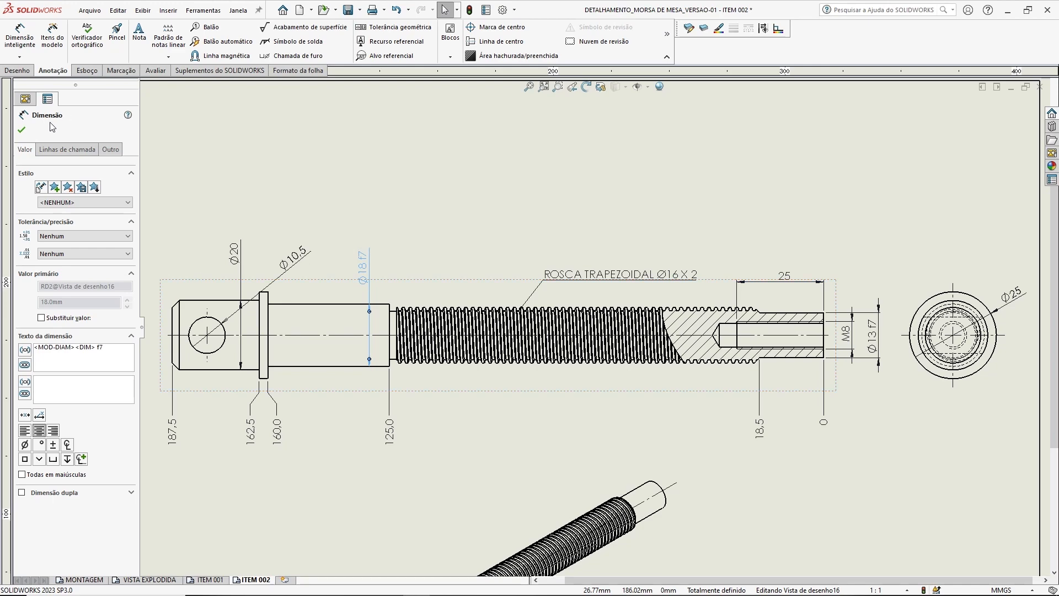
click(22, 129)
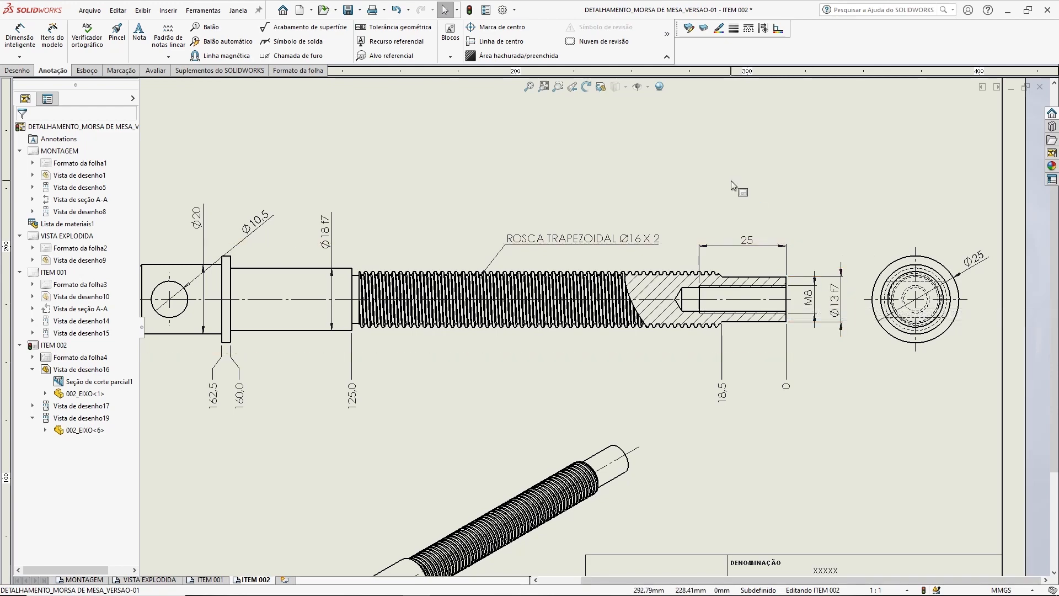
key(f)
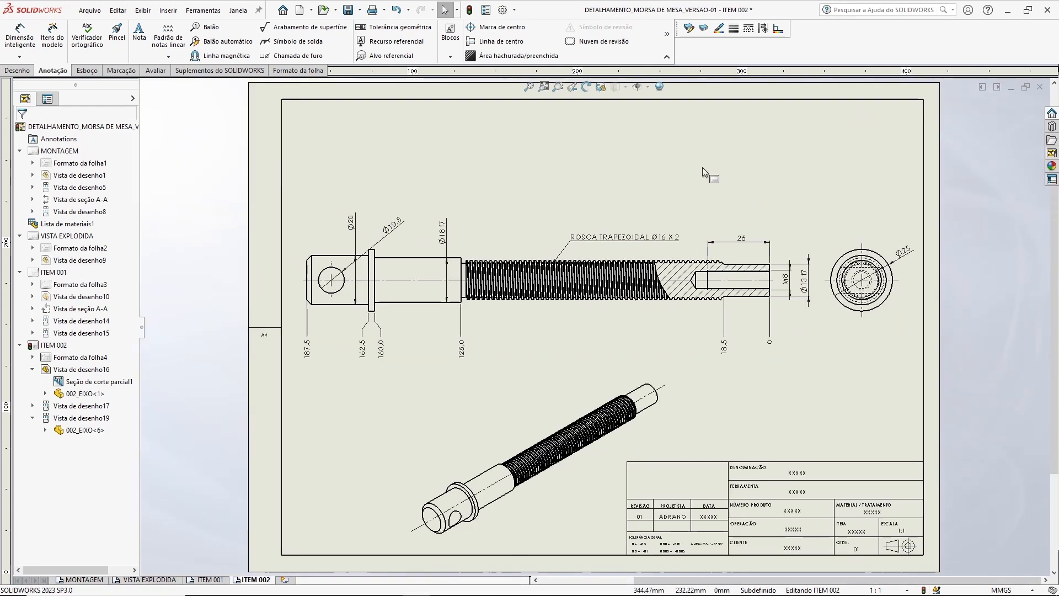
click(473, 11)
- Edit the ITEM 002 sheet format, setting DENOMINAÇÃO to EIXO and FERRAMENTA to a dash in the title block
middle_drag(803, 441, 656, 213)
scroll(661, 269, down, 3)
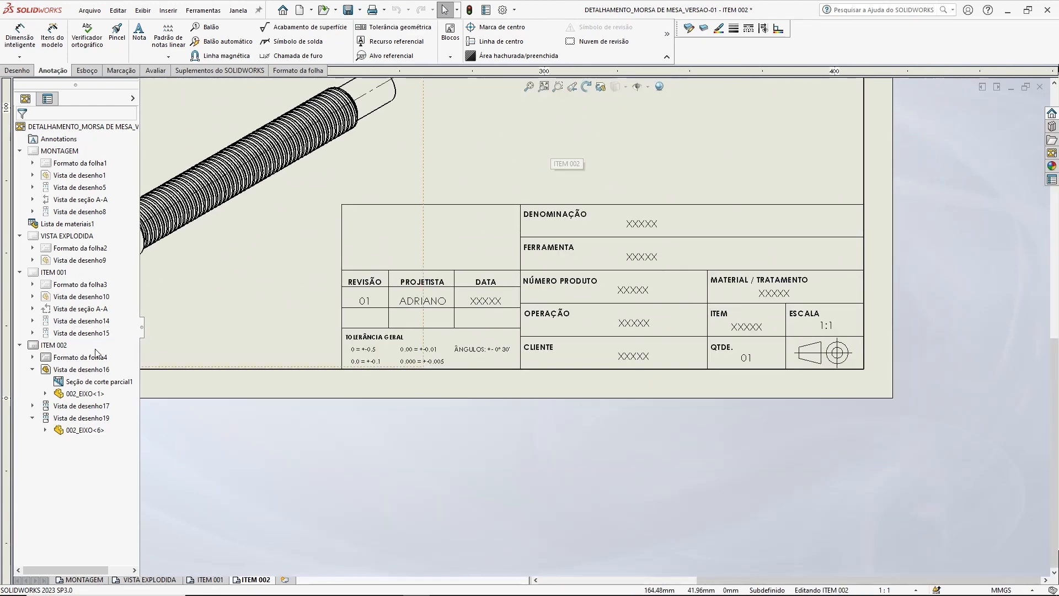
right_click(55, 346)
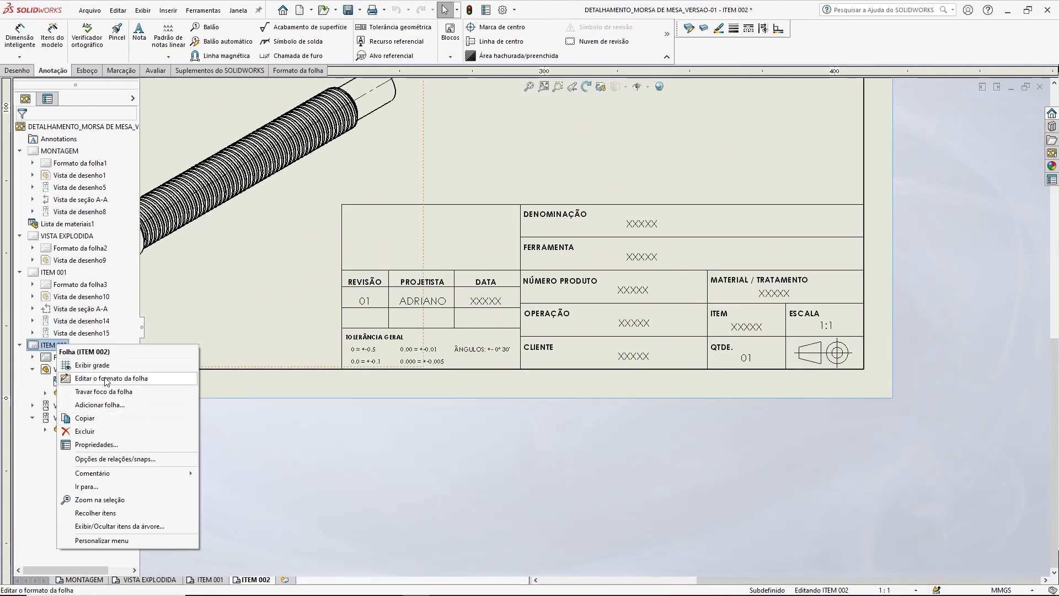
click(111, 378)
double_click(649, 230)
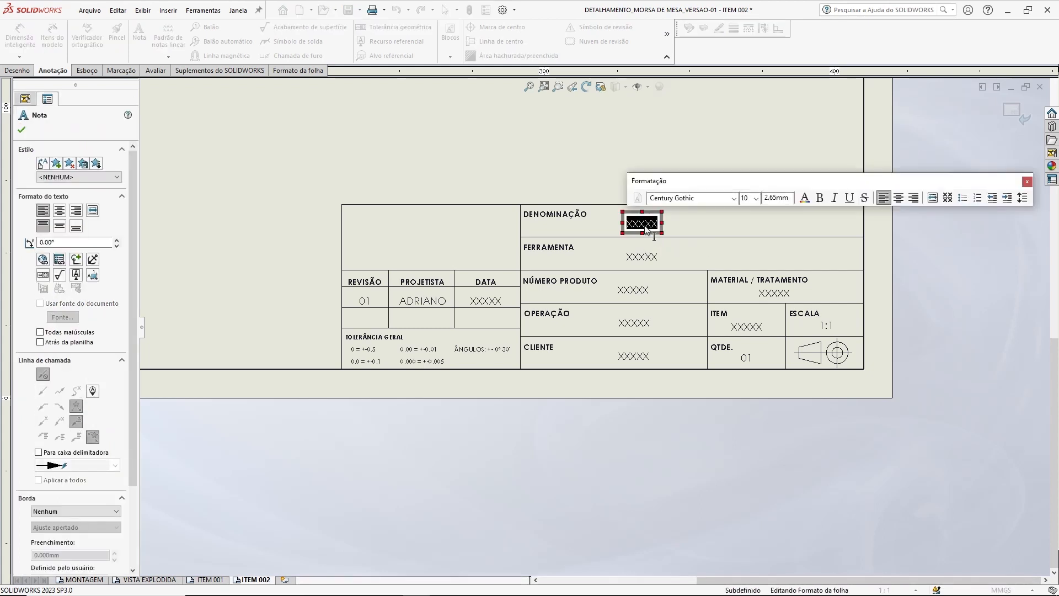
text(EIXO)
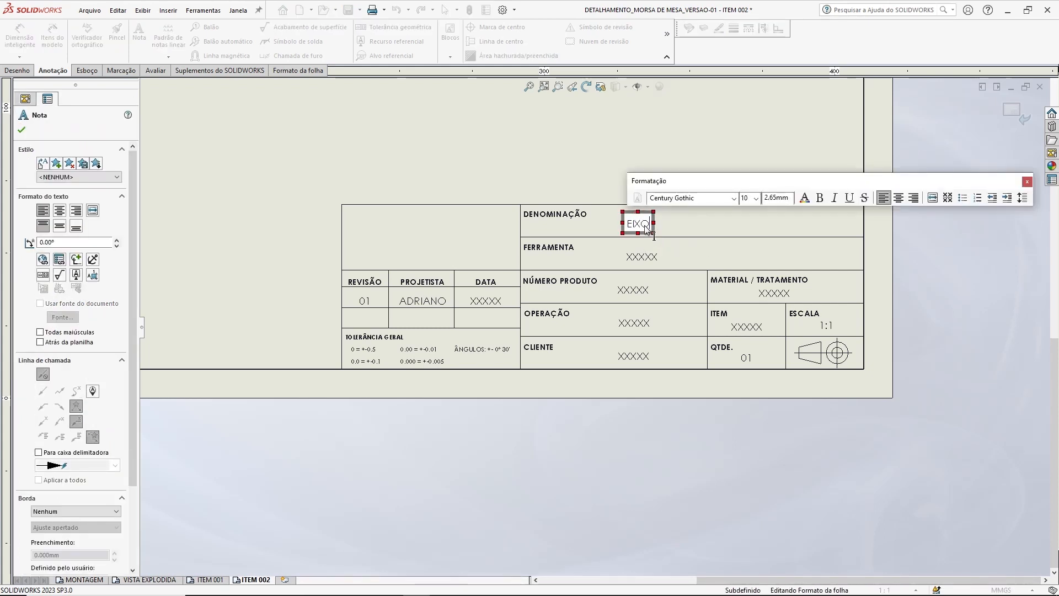
click(639, 141)
double_click(648, 256)
key(Delete)
click(676, 478)
- Set NÚMERO PRODUTO to 58526 and OPERAÇÃO to a dash in the title block
double_click(635, 290)
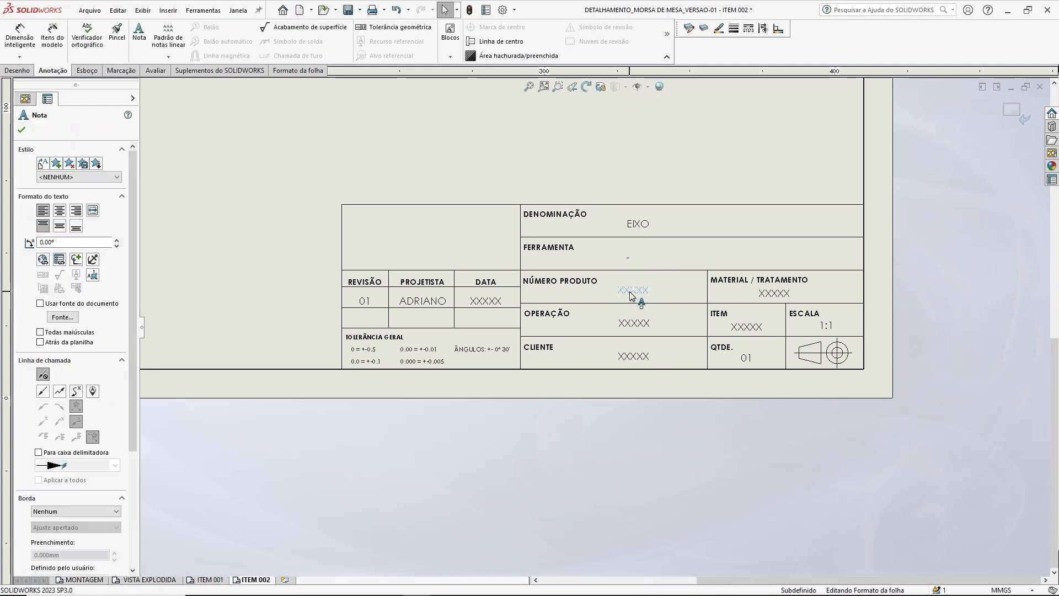
text(58526)
click(693, 452)
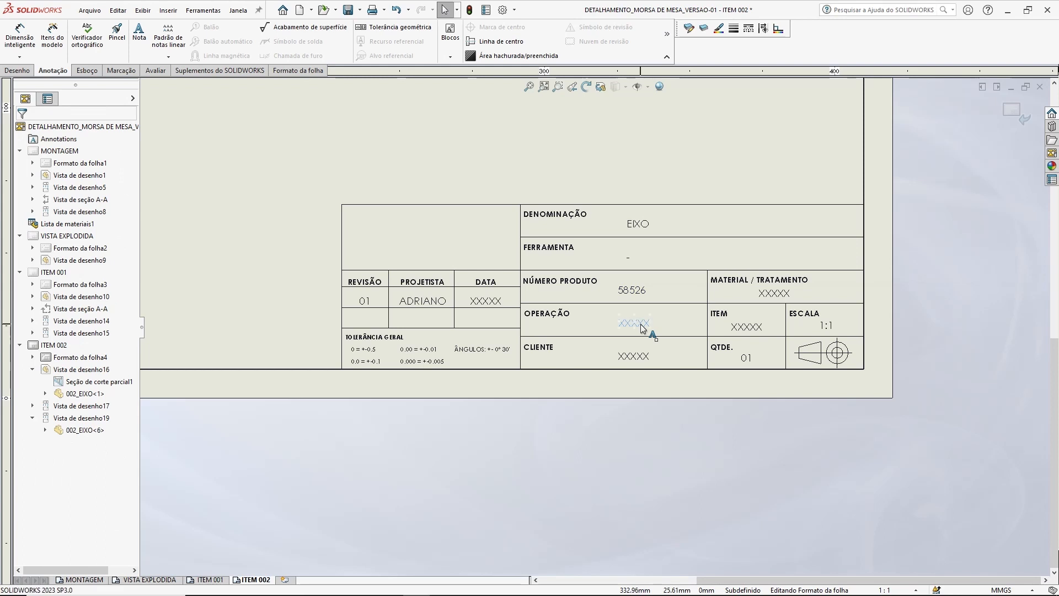
double_click(638, 324)
key(Delete)
click(641, 326)
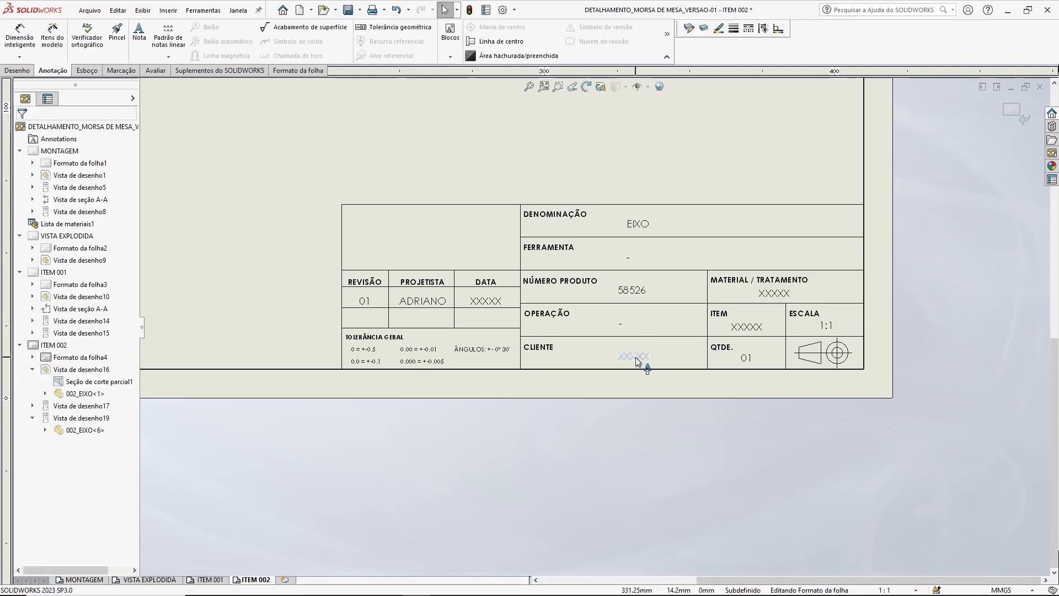
- Set CLIENTE to CURSOS REPUXANDO in the title block and move the note so it fits inside its cell
double_click(636, 357)
text(CURSOS )
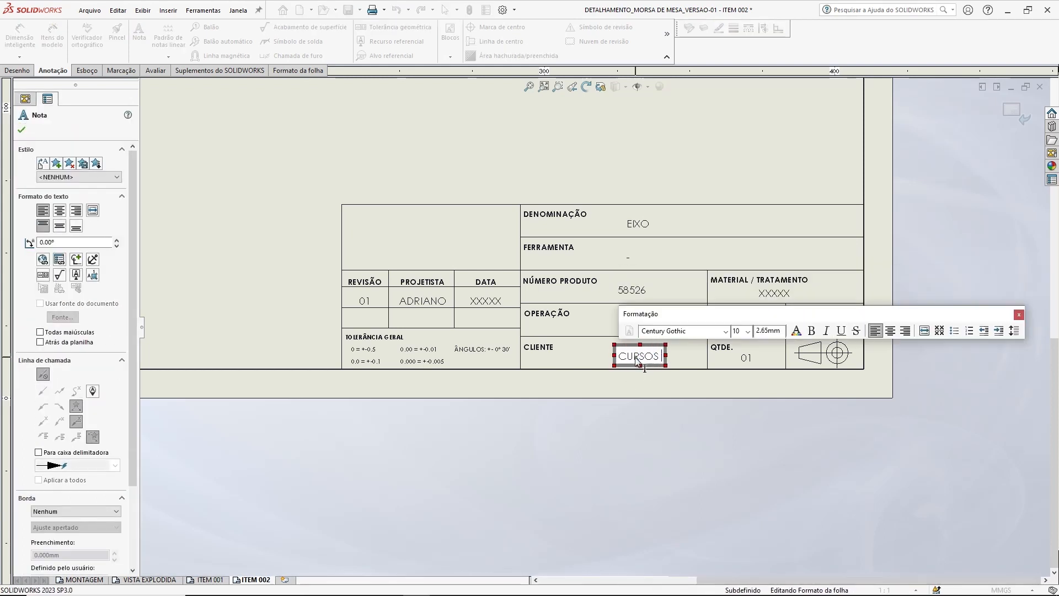
text(REPUXANDO)
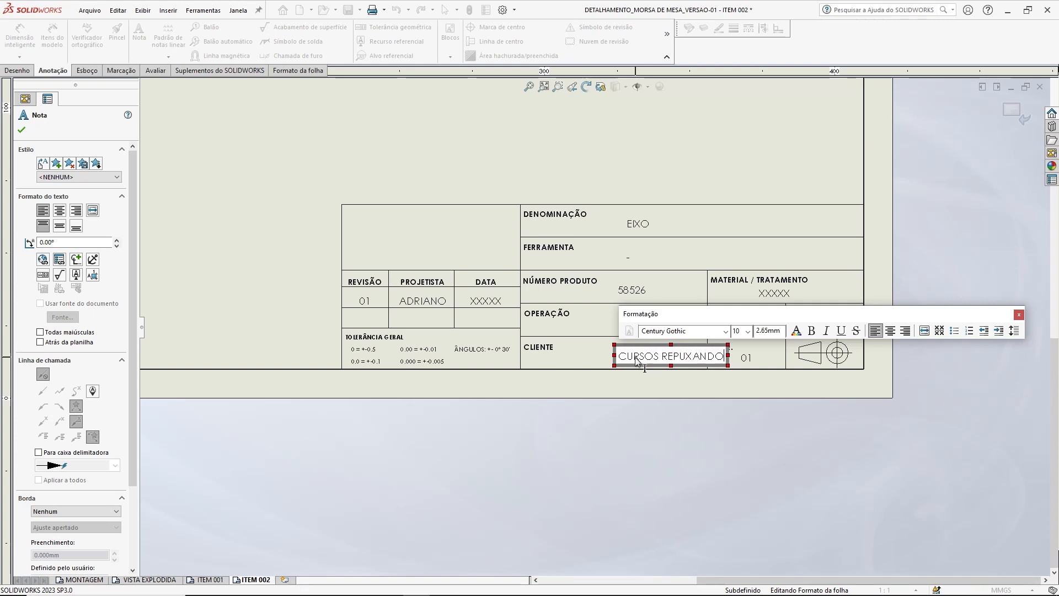
click(748, 434)
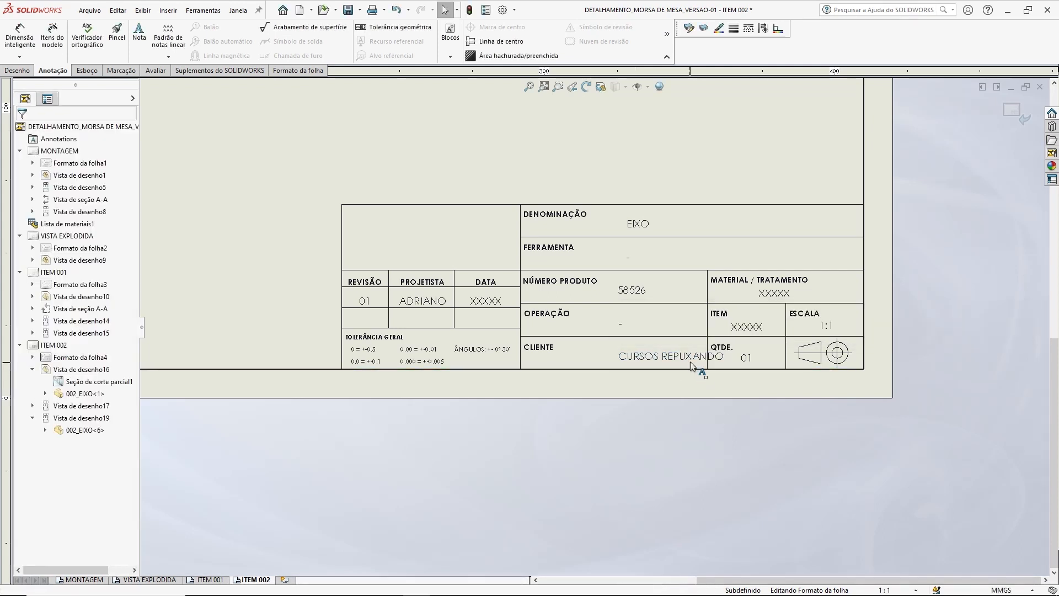
click(657, 354)
key(Escape)
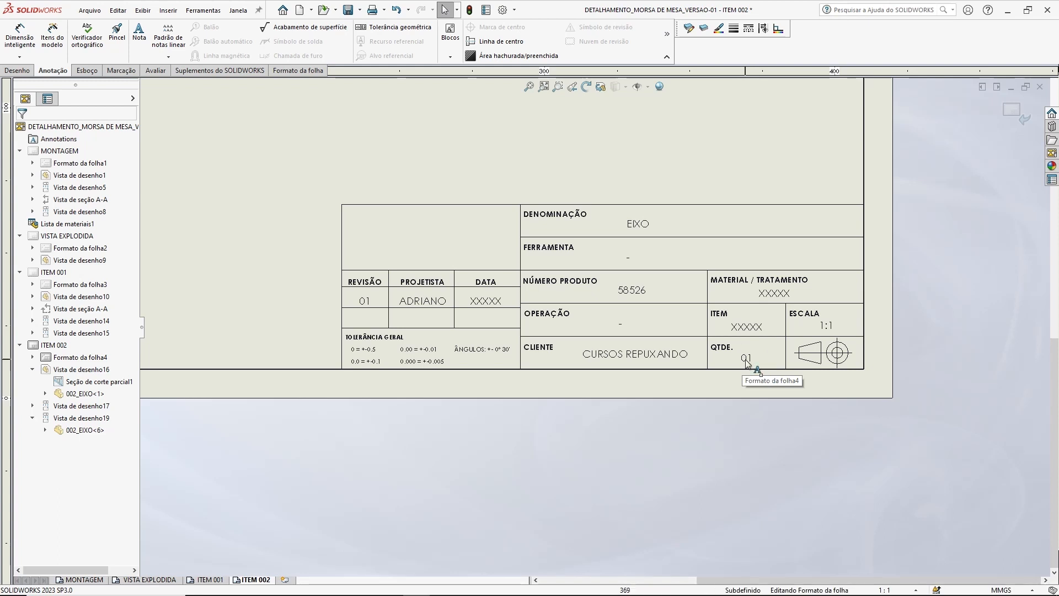
- Set MATERIAL / TRATAMENTO to AÇO SAE 1045 and ITEM to 002 in the title block
double_click(775, 293)
text(A)
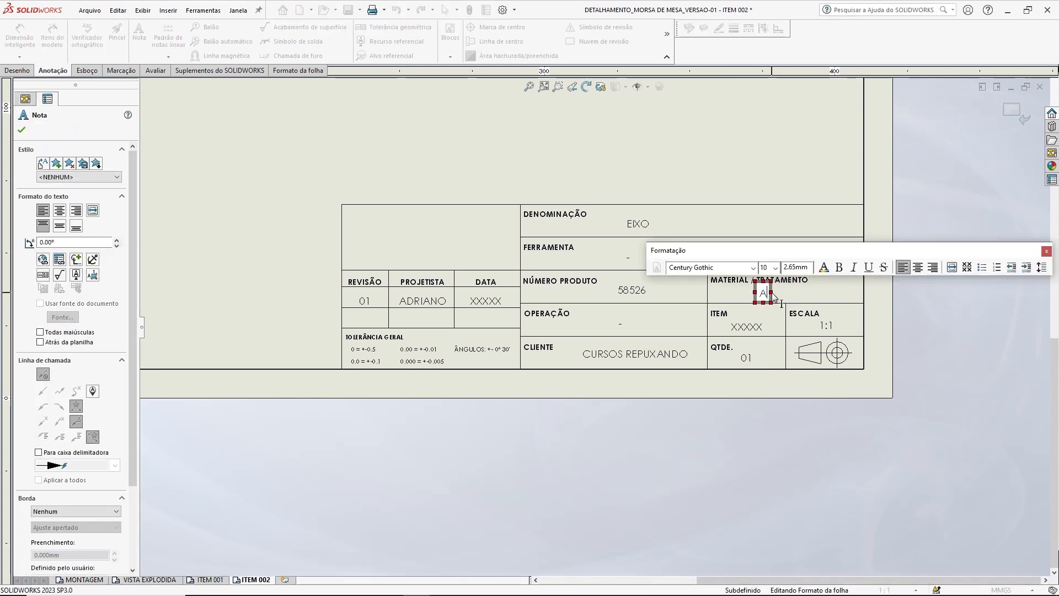
text(ÇO SAE 1045)
click(746, 326)
double_click(745, 326)
text(002)
click(809, 467)
- Change the ESCALA note in the title block to 1,5:1 and center it in its cell
scroll(837, 370, down, 3)
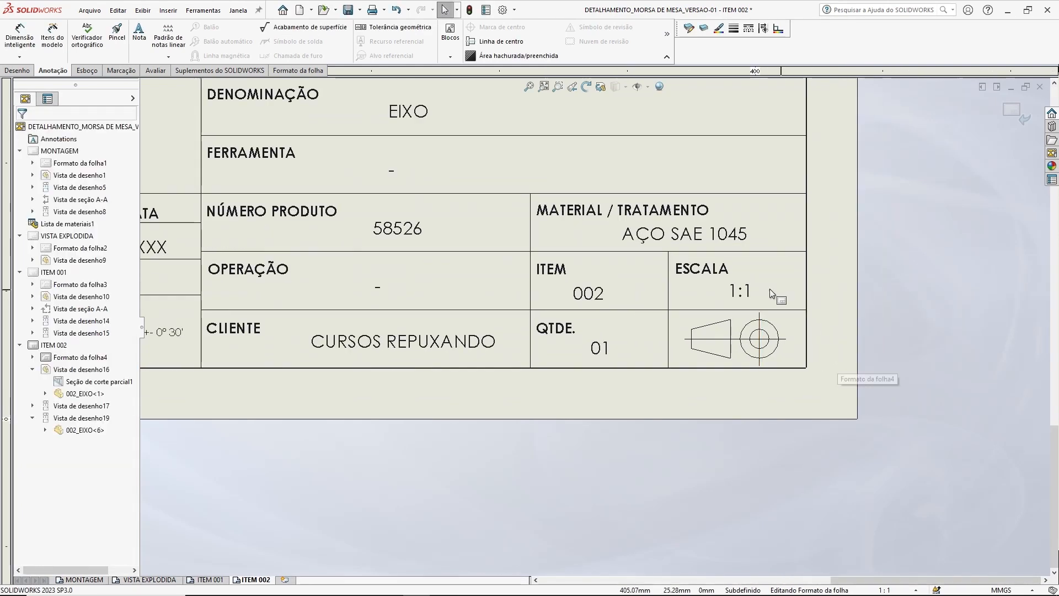
double_click(738, 290)
click(736, 293)
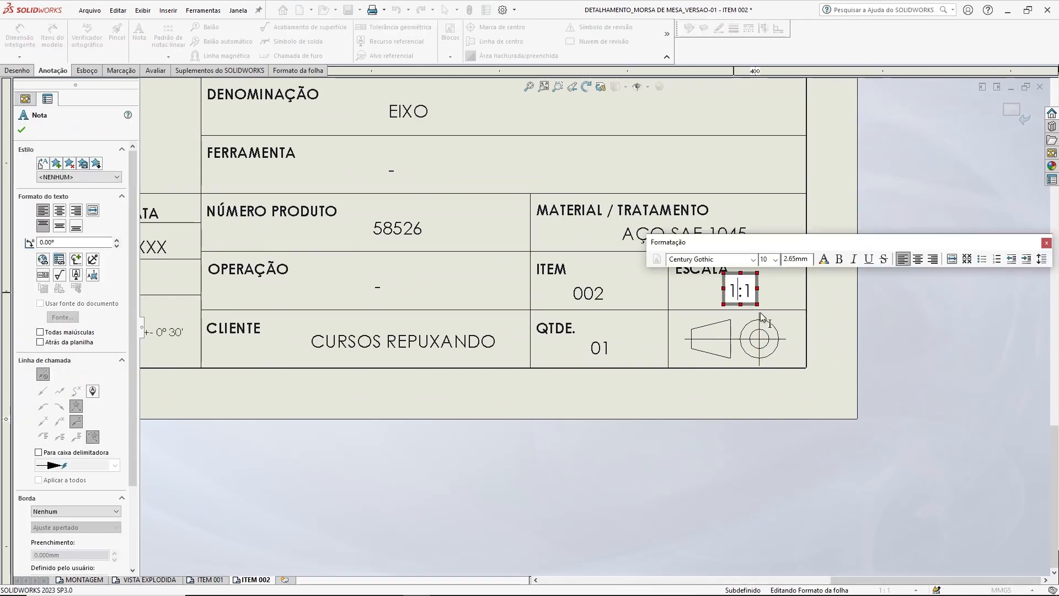
text(,5)
click(807, 484)
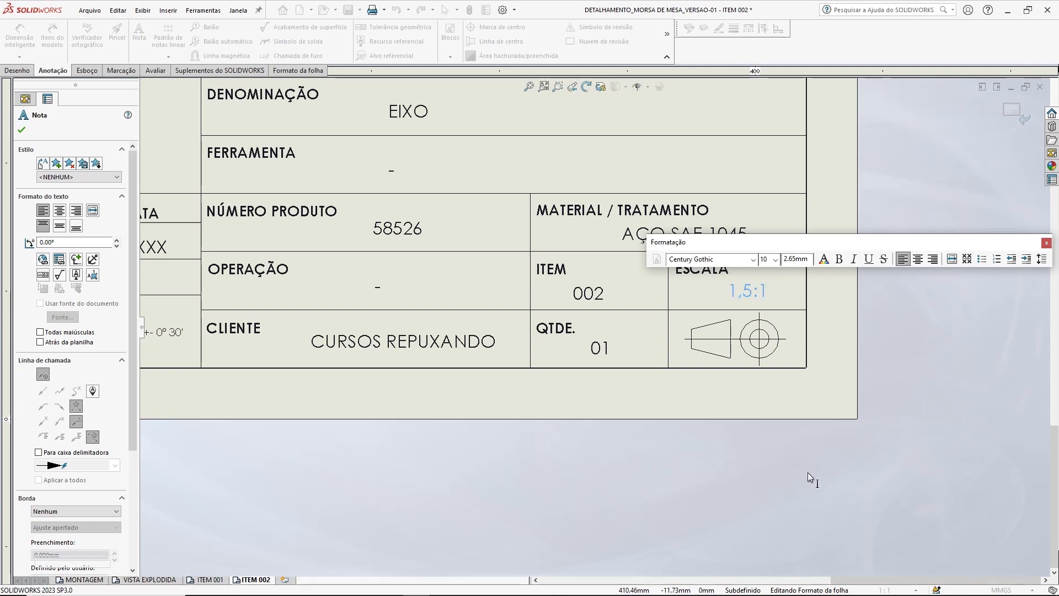
click(746, 295)
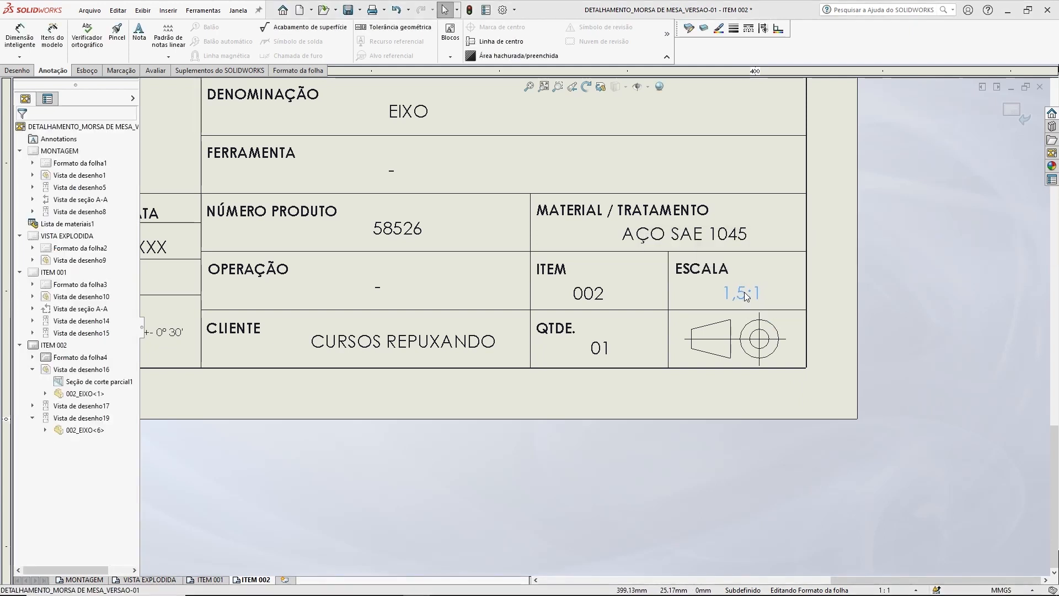
click(897, 366)
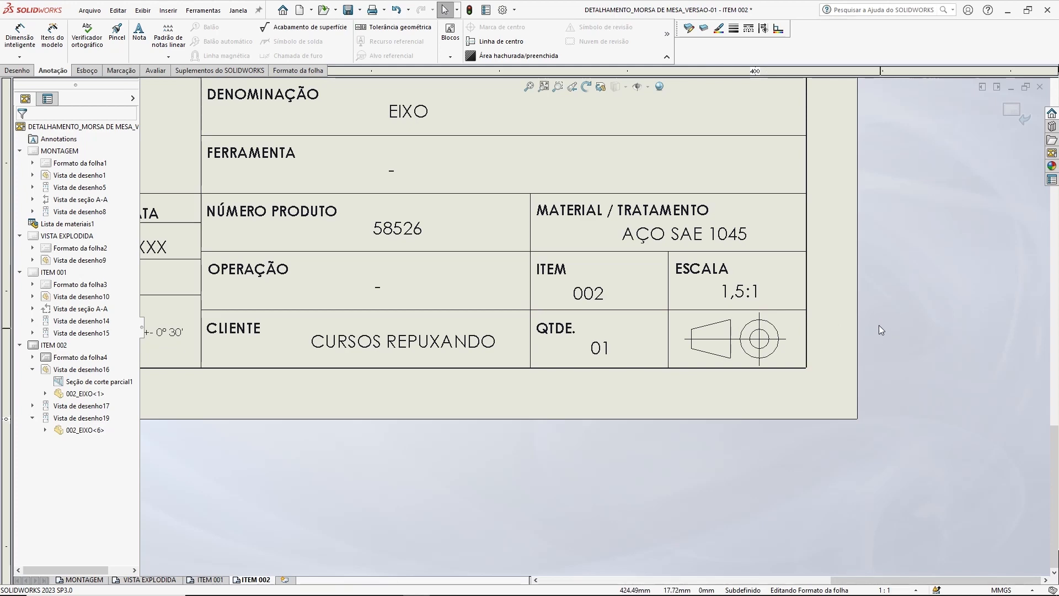
- Leave sheet format editing, return to the ITEM 002 sheet and save the drawing
scroll(880, 328, up, 3)
middle_drag(775, 216, 874, 296)
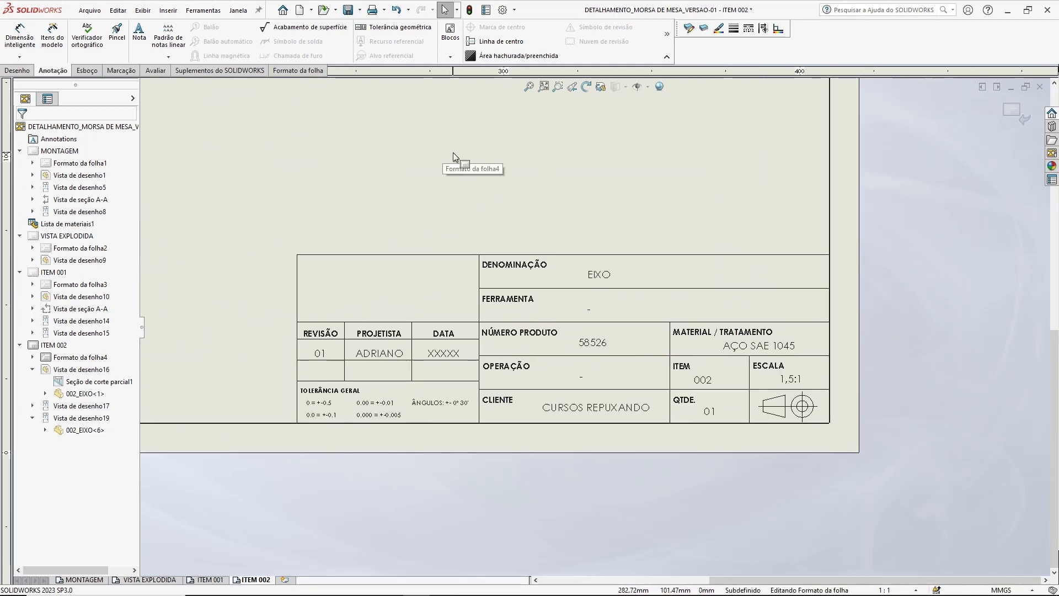
key(f)
click(1013, 113)
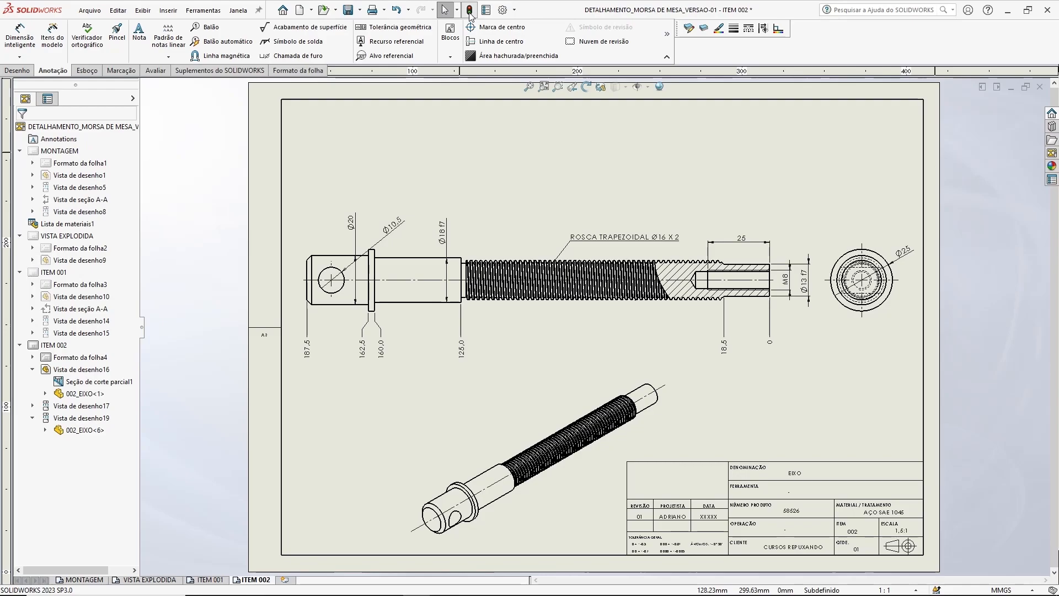
click(348, 10)
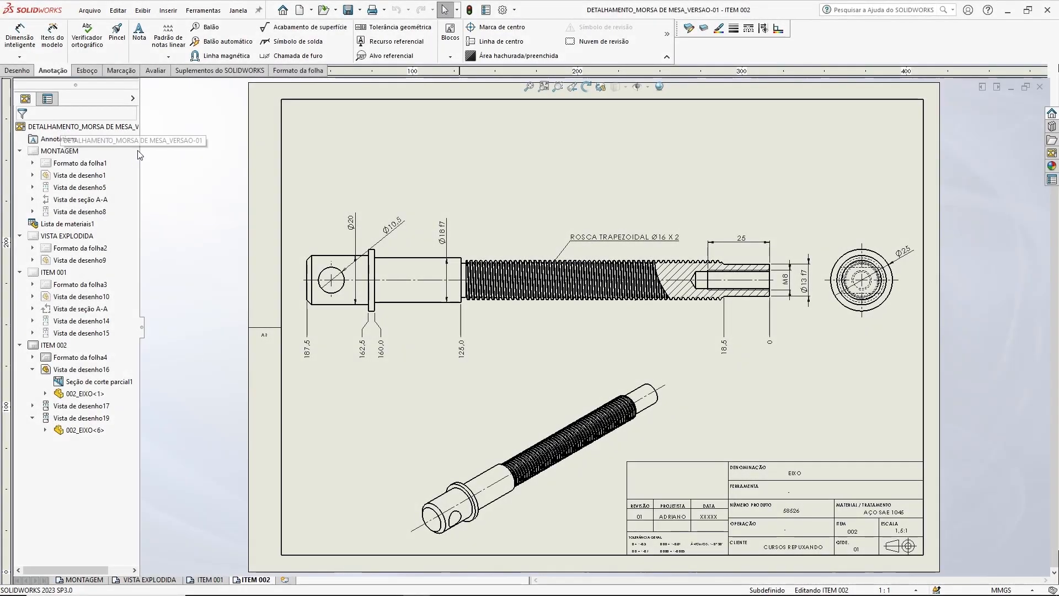
- Add a chamfer dimension to the upper chamfer at the drilled end of the shaft, with its text outside the part
scroll(328, 273, down, 5)
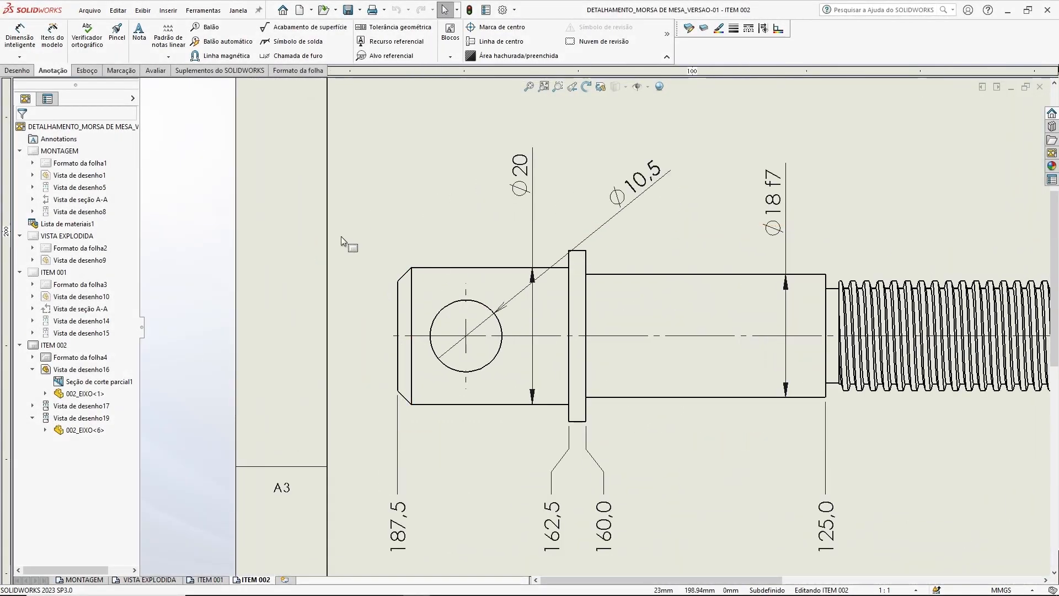
click(25, 57)
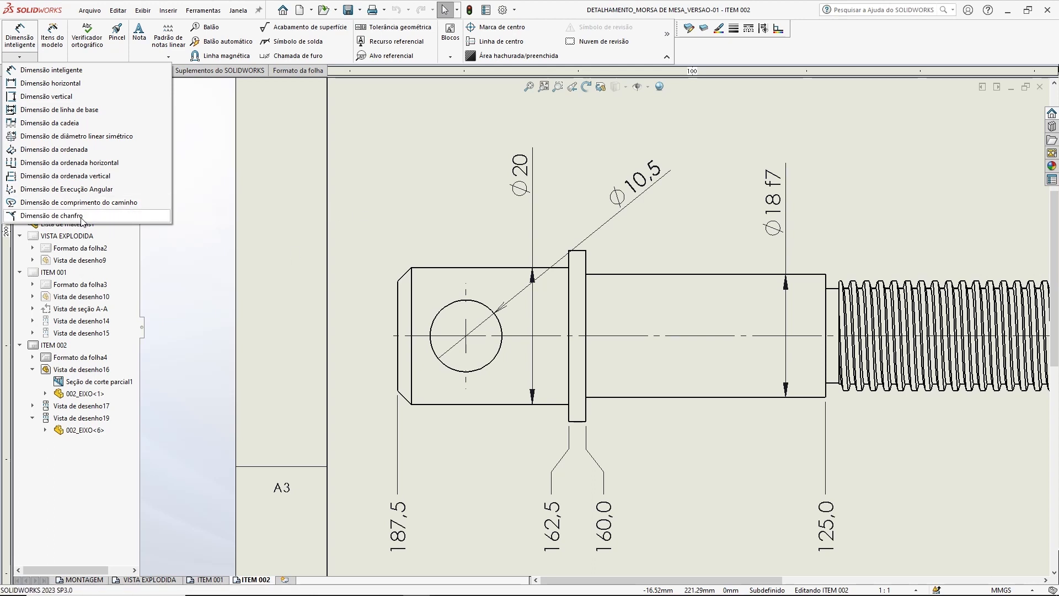
click(51, 215)
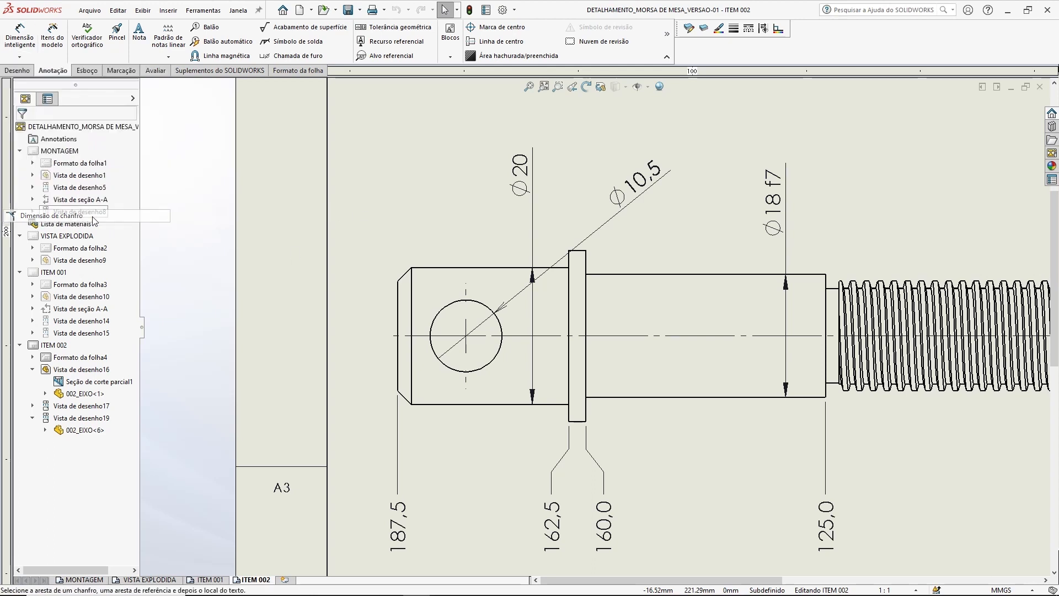
click(405, 276)
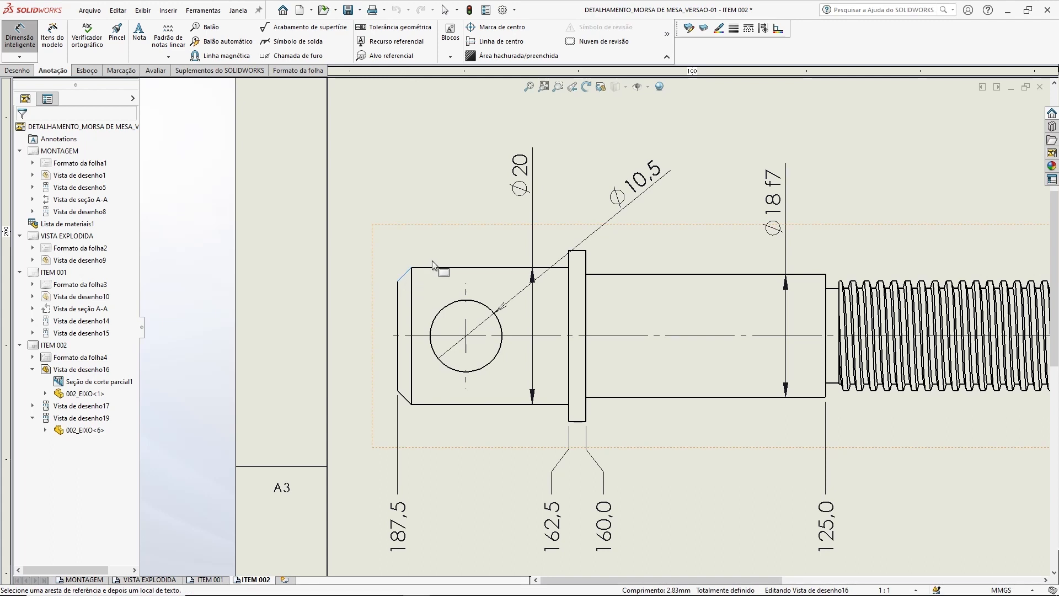
click(423, 268)
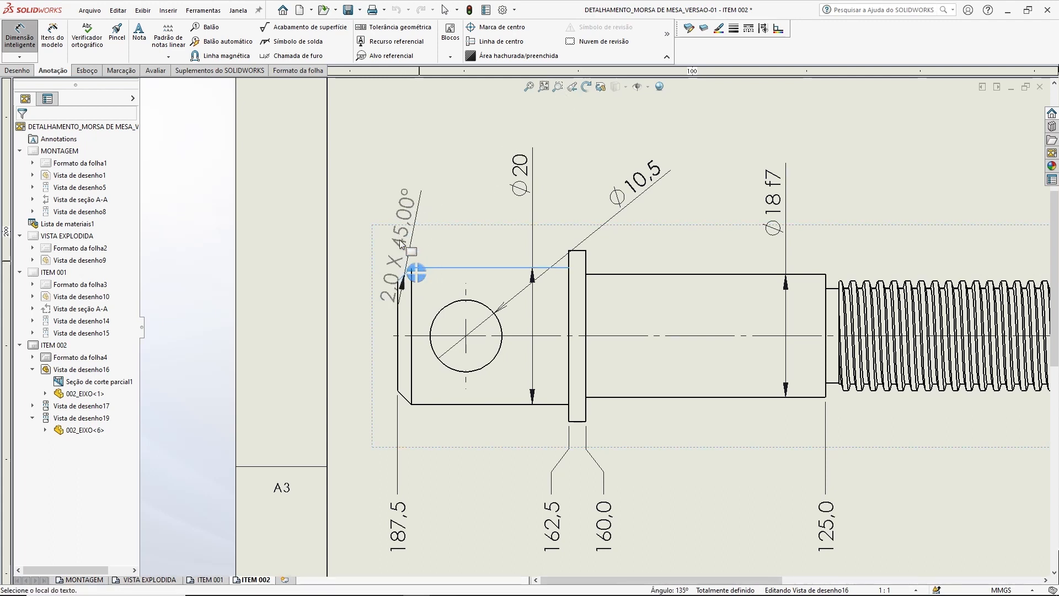
click(353, 231)
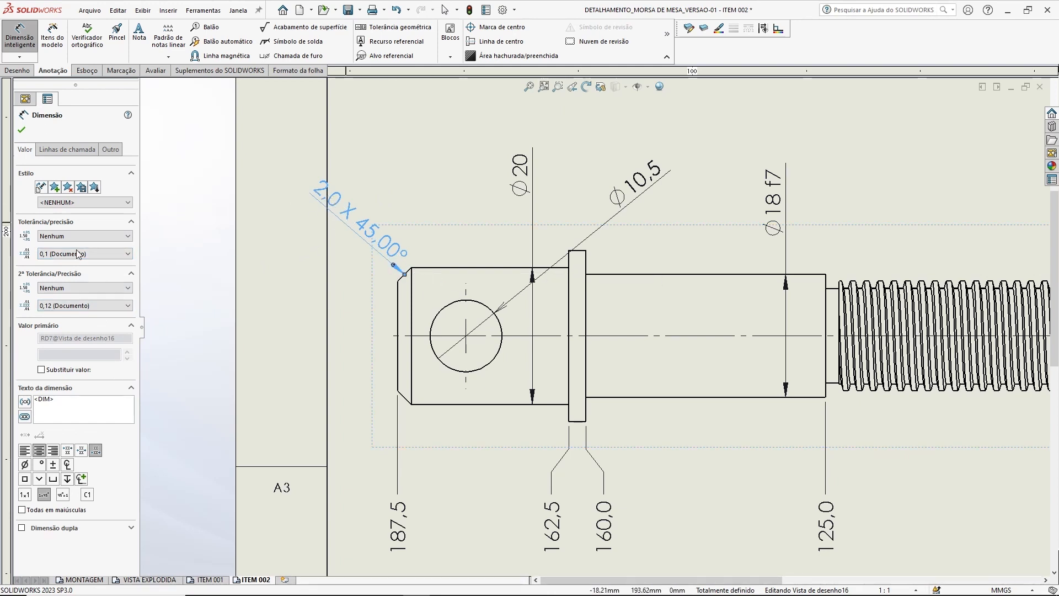
- Set both the length and angle precision of the chamfer dimension to Nenhum and move its text closer to the chamfer
click(57, 253)
click(53, 264)
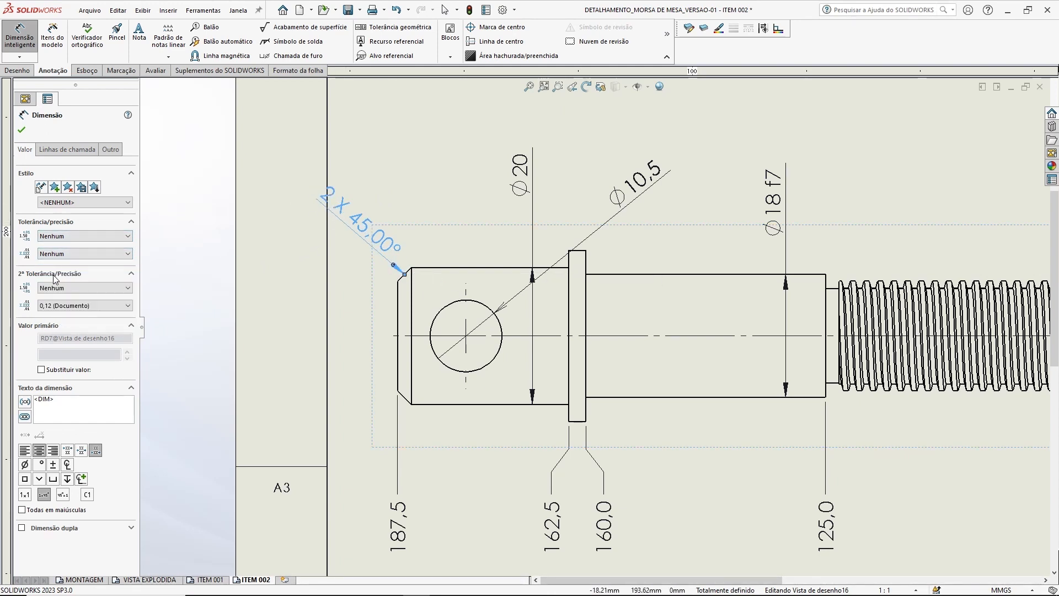
click(83, 305)
click(55, 316)
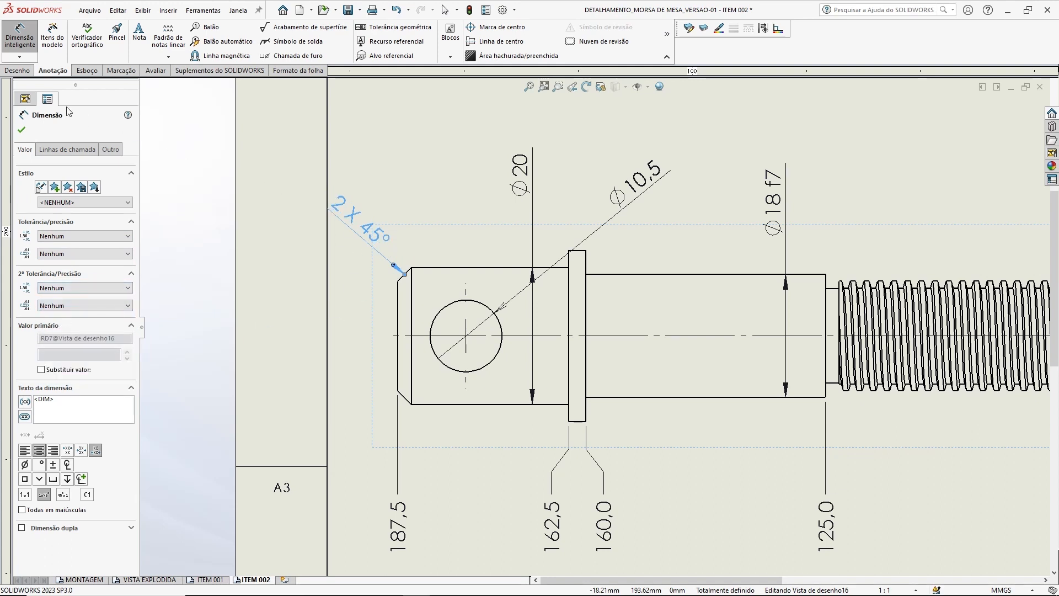
click(23, 131)
drag(365, 230, 384, 241)
click(434, 204)
- Review the whole ITEM 002 sheet and switch to the VISTA EXPLODIDA sheet
scroll(593, 328, up, 6)
middle_drag(858, 199, 589, 186)
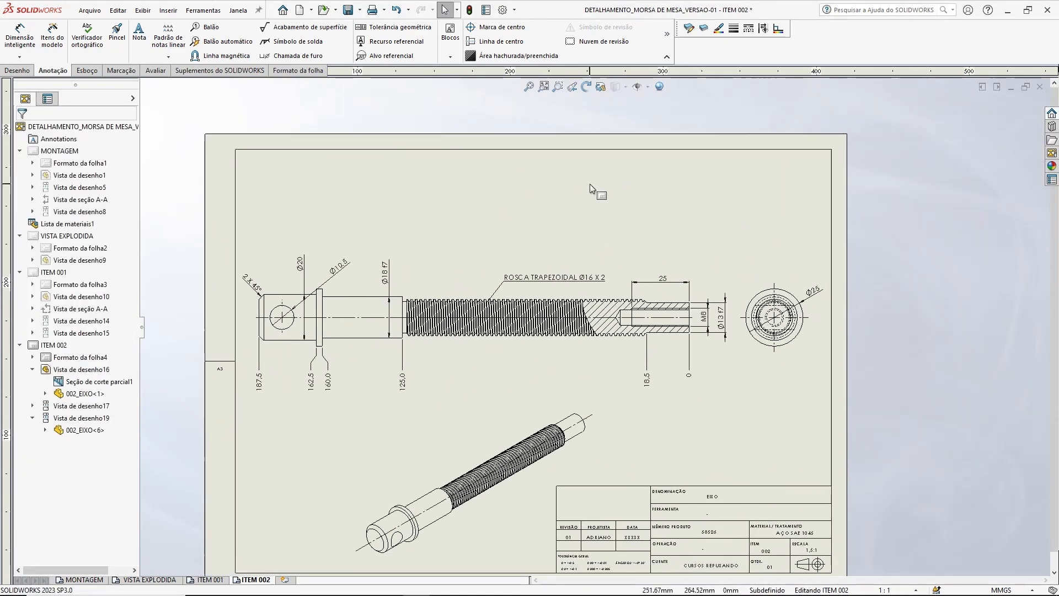
key(f)
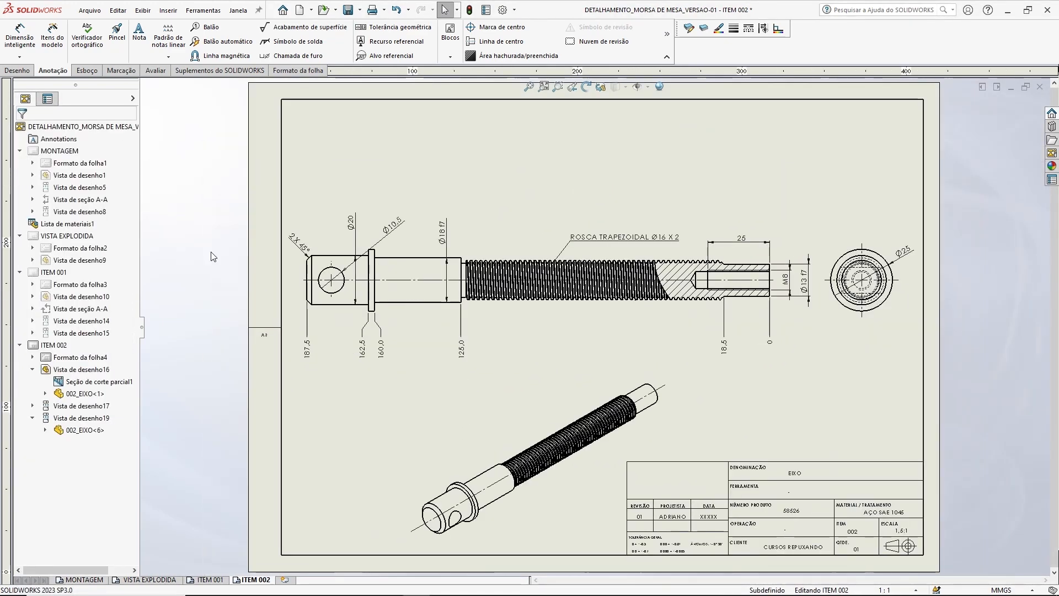
click(165, 581)
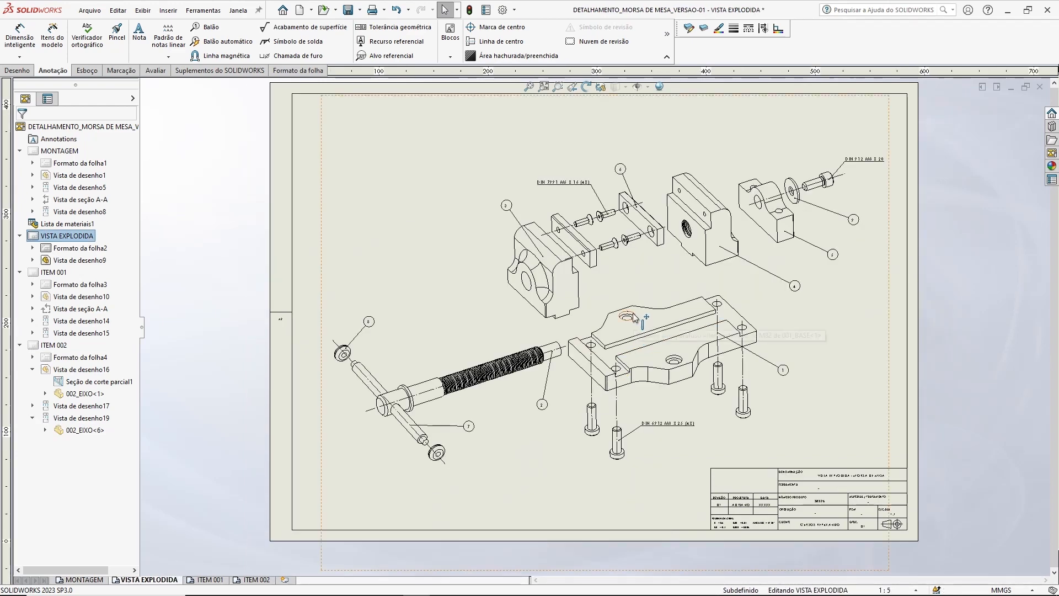
- Extend both centerlines of the DIN 7991 M5 x 16 screws past plate 6 and across the block marked 4
scroll(646, 254, down, 6)
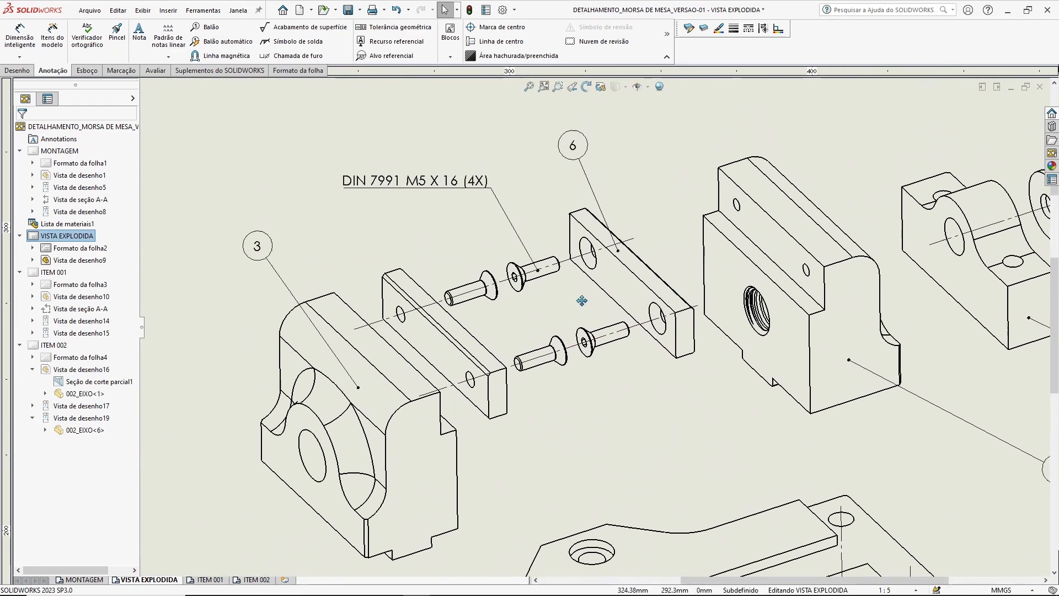
click(369, 338)
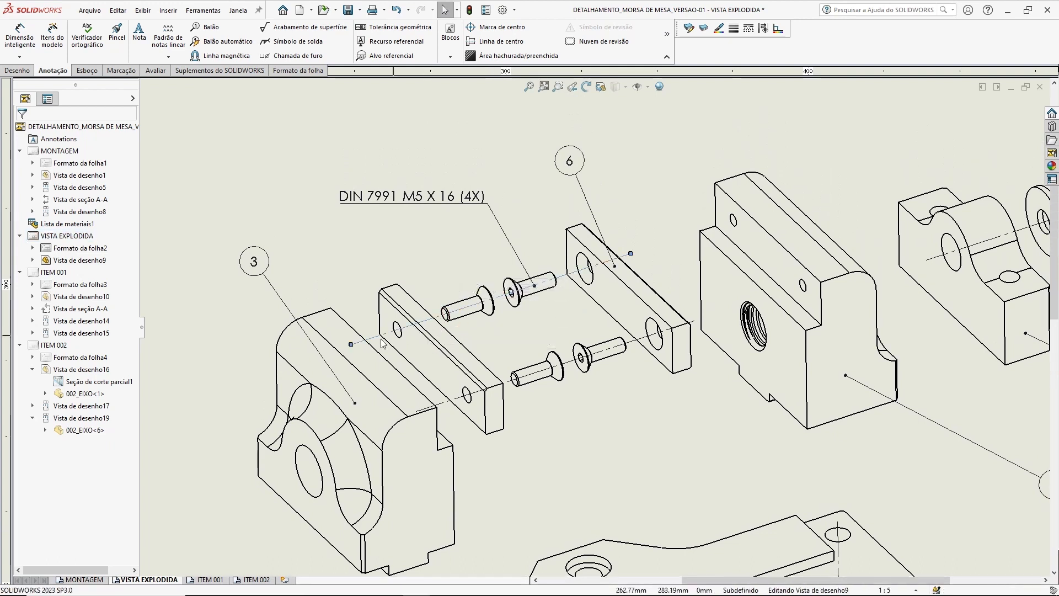
drag(632, 253, 804, 196)
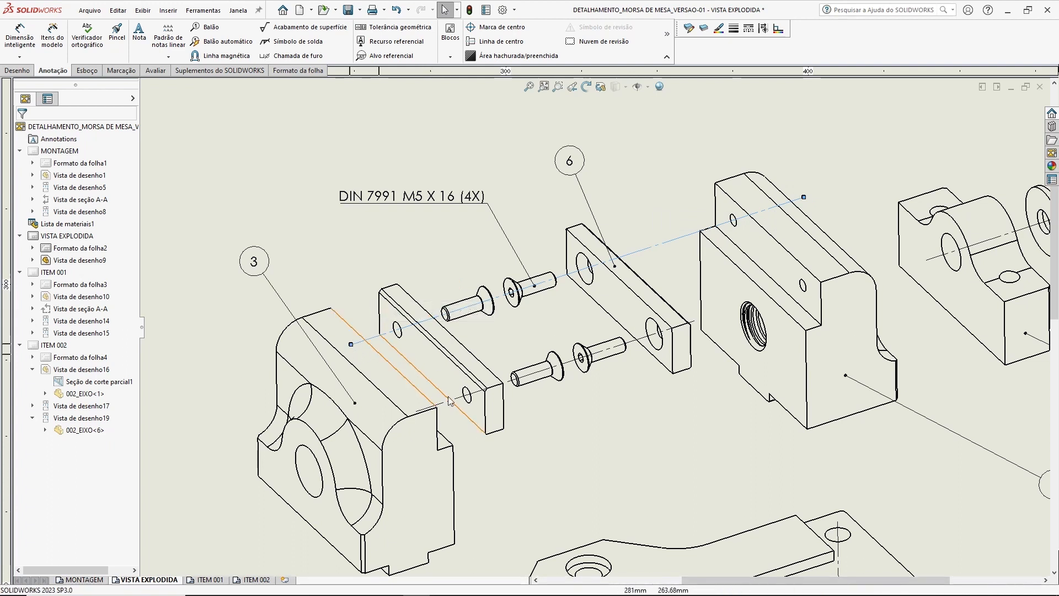
drag(694, 325, 879, 260)
click(804, 197)
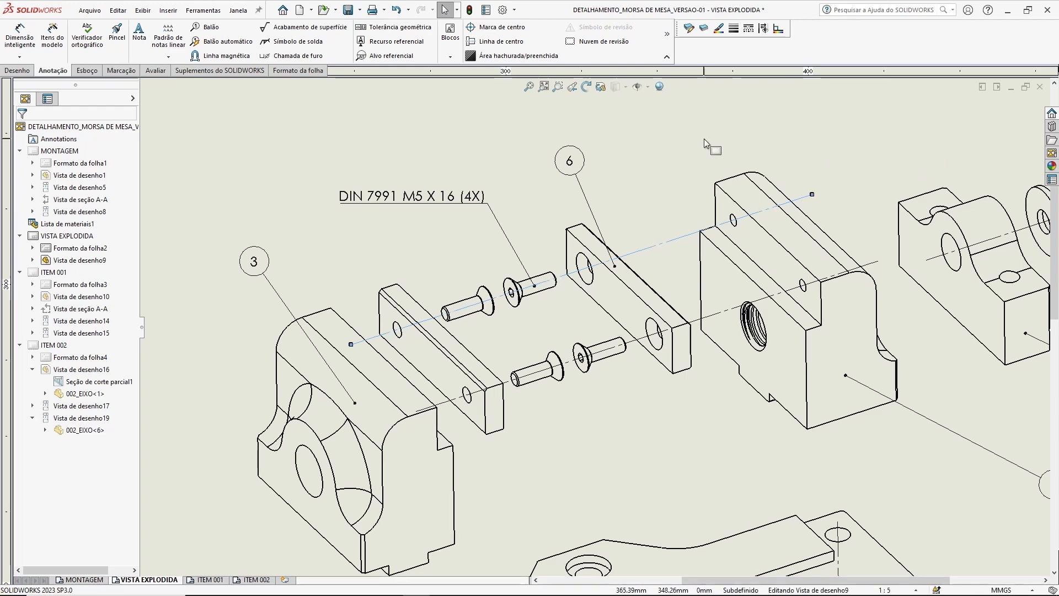
click(664, 163)
scroll(657, 171, up, 2)
key(f)
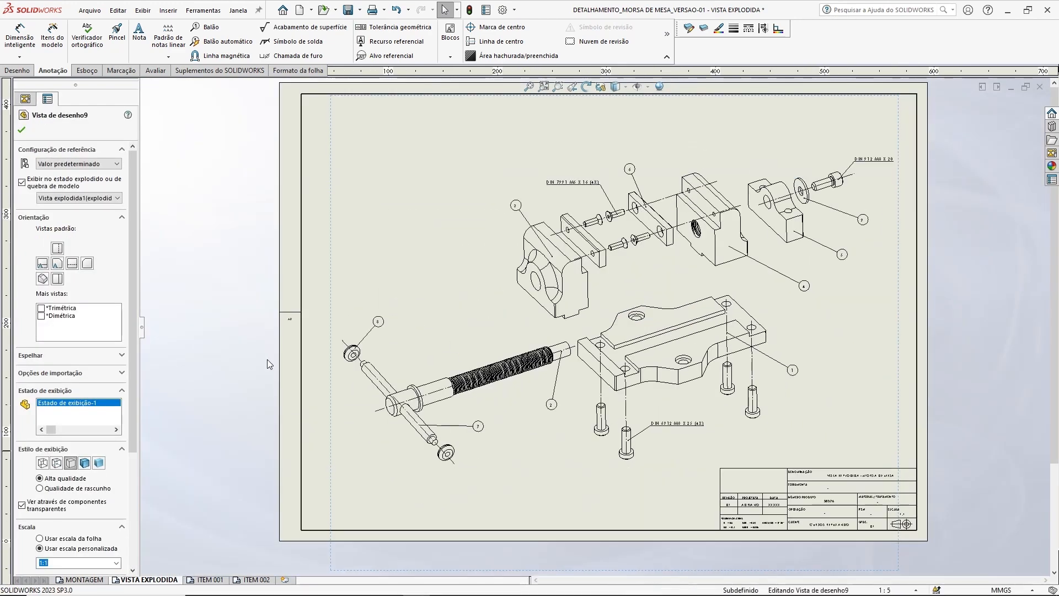
- Return to the ITEM 002 sheet and save the drawing
click(268, 578)
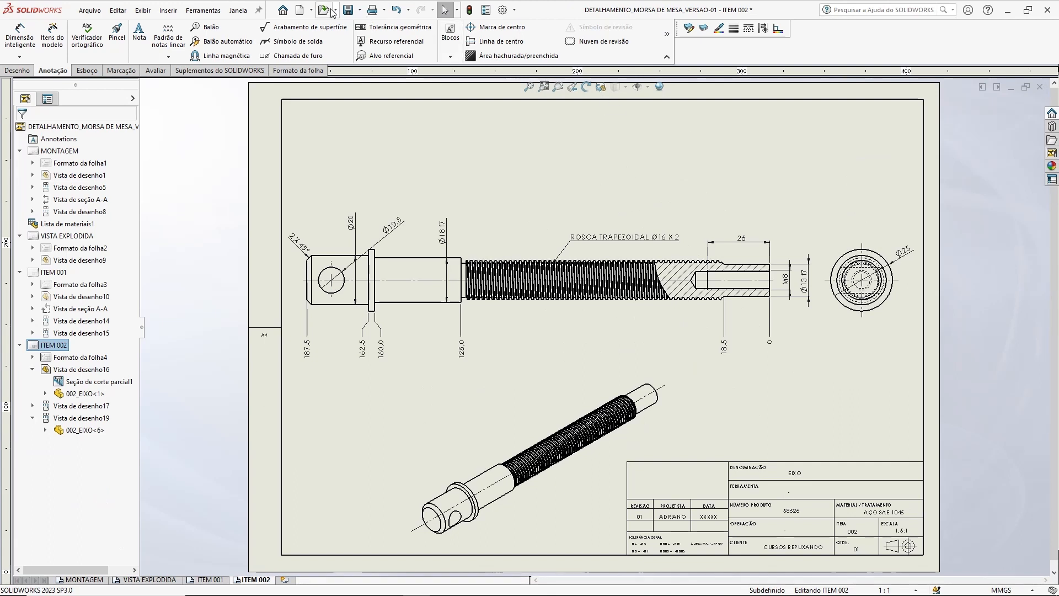
click(348, 10)
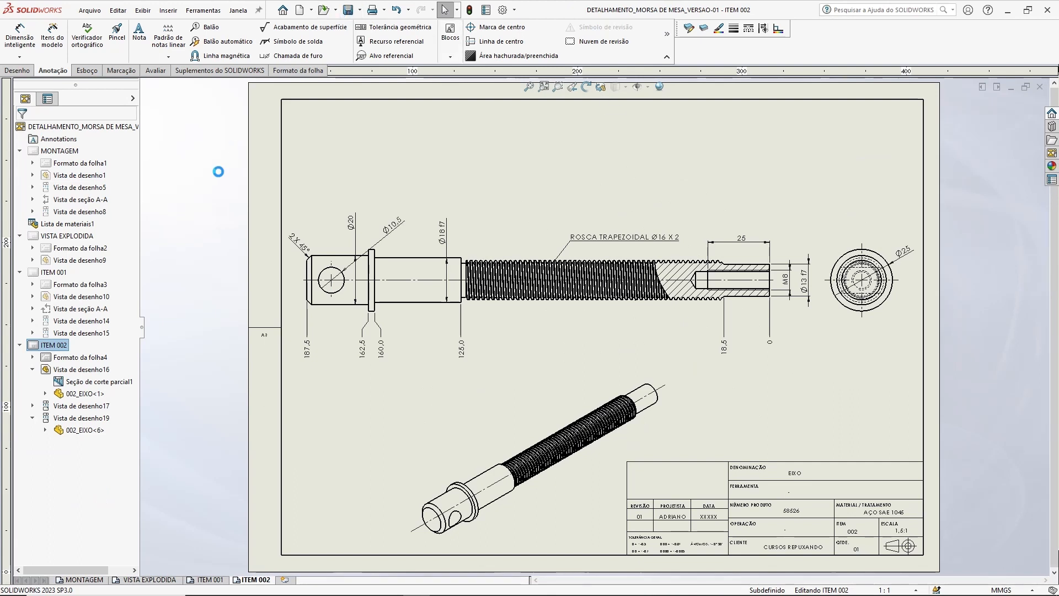